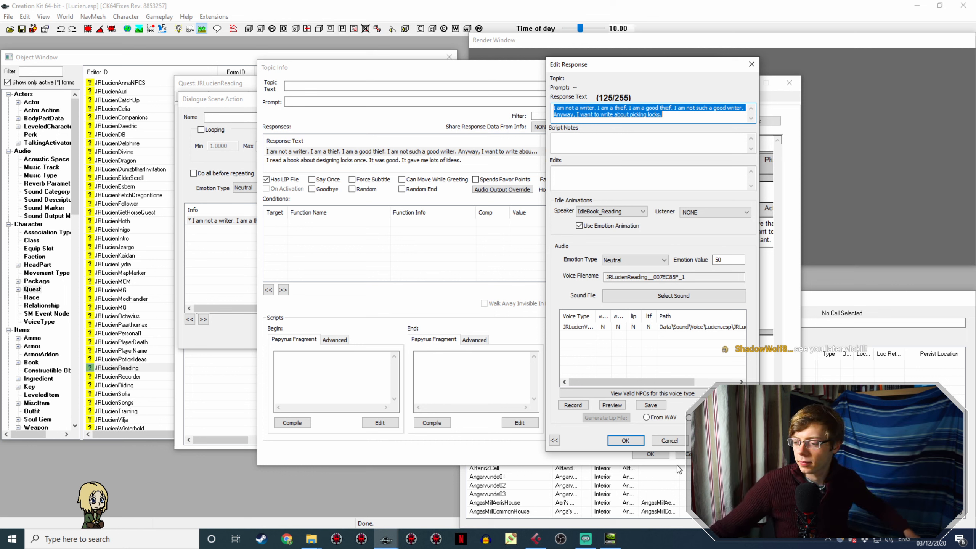
- Switch to Cubase, arm the Audio 01 track for recording, record a take on it and stop
click(532, 543)
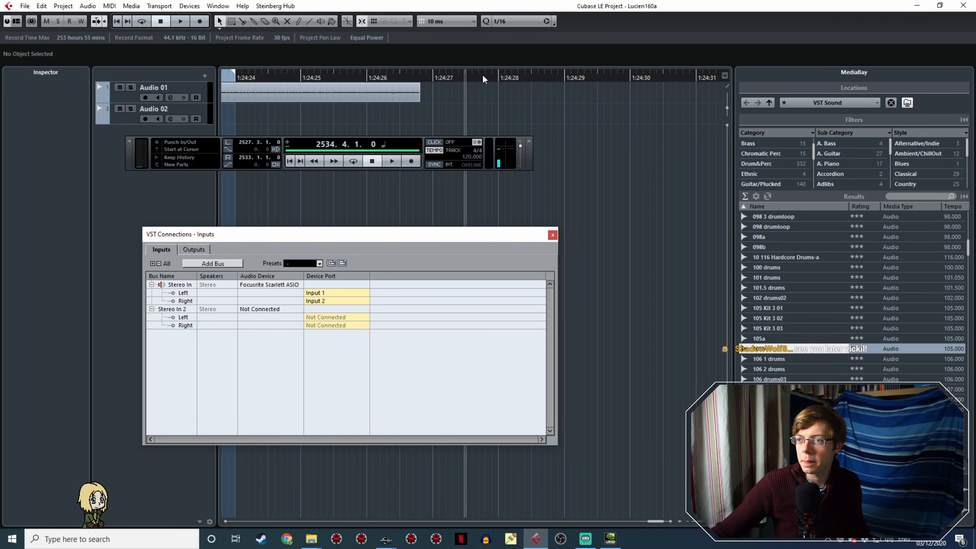
click(411, 162)
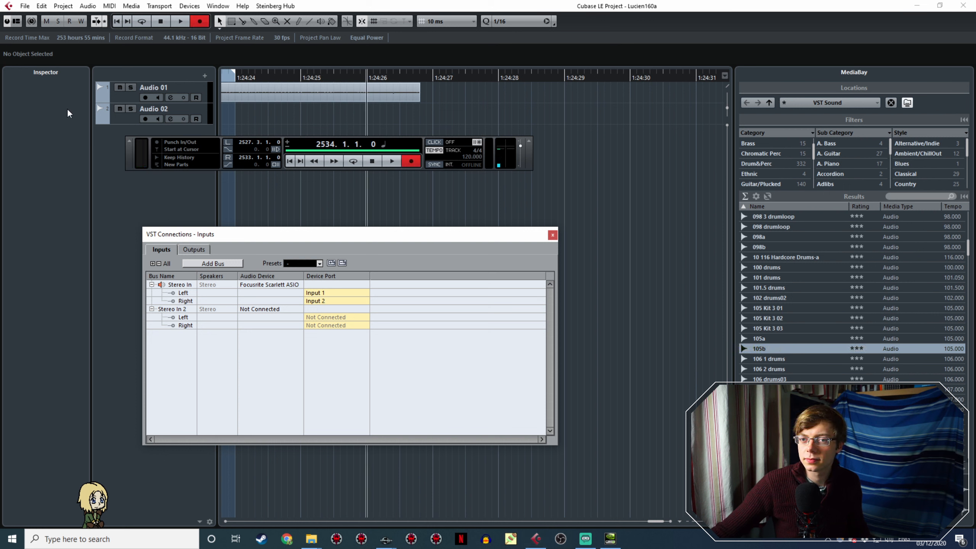
click(145, 97)
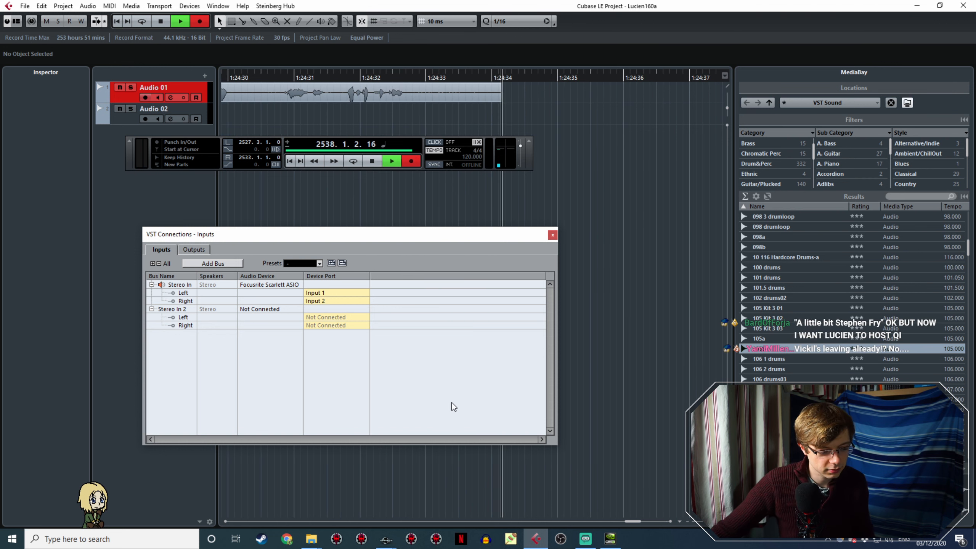
click(411, 161)
click(371, 162)
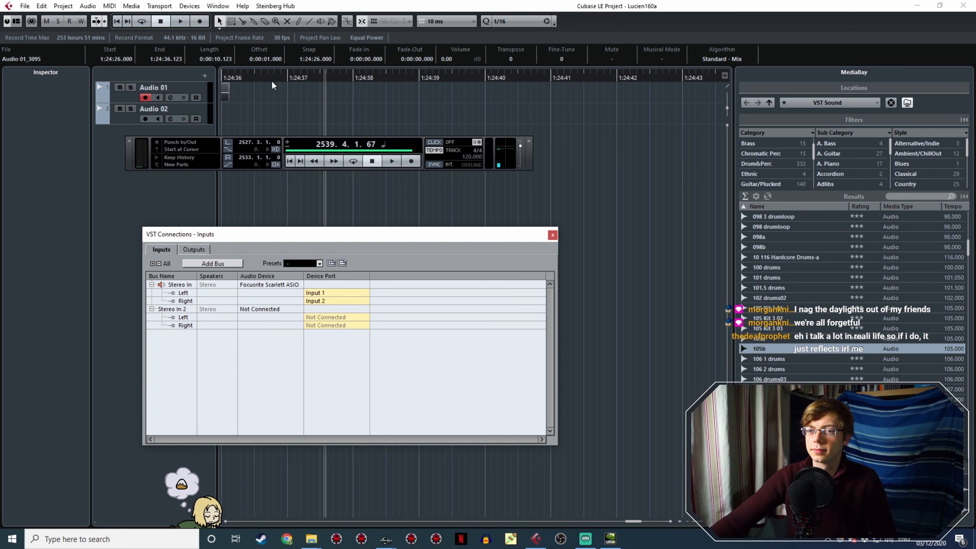
- Record another take on Audio 01 while reading the lockpicking response text in Creation Kit, and return to Cubase
click(410, 161)
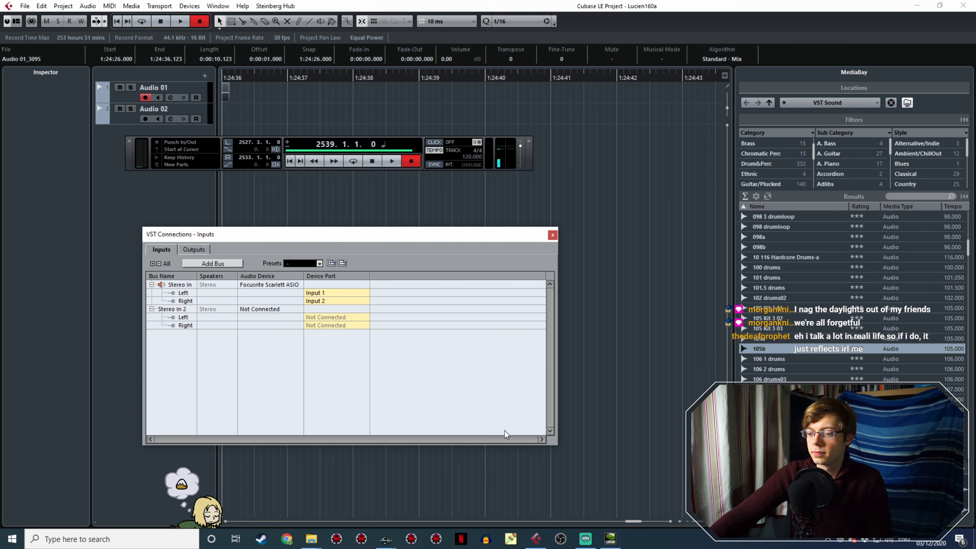
click(386, 539)
mouse_move(475, 507)
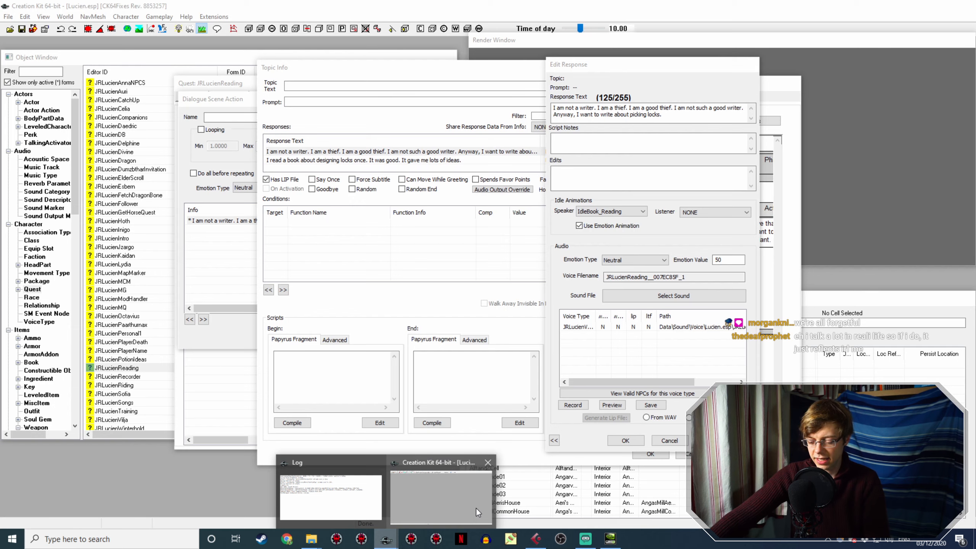
click(476, 507)
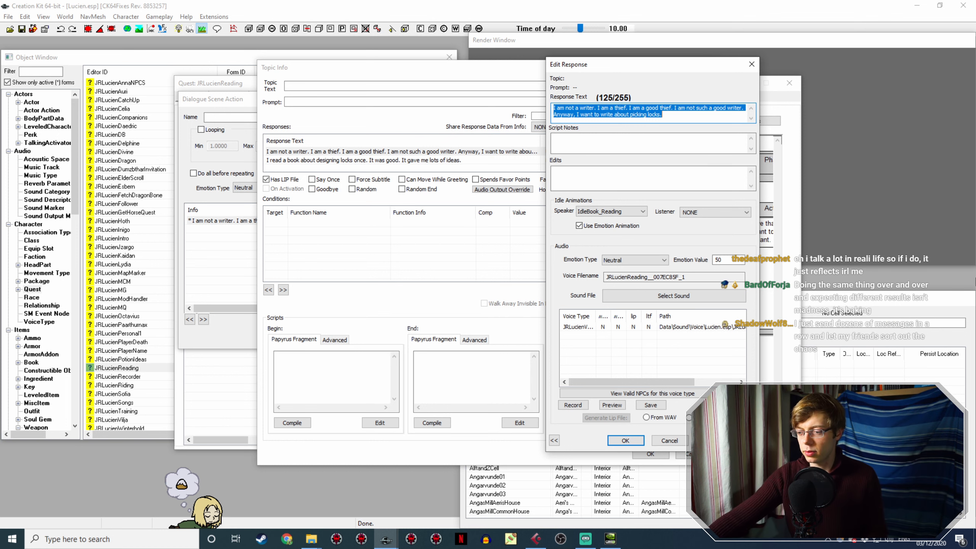
click(535, 538)
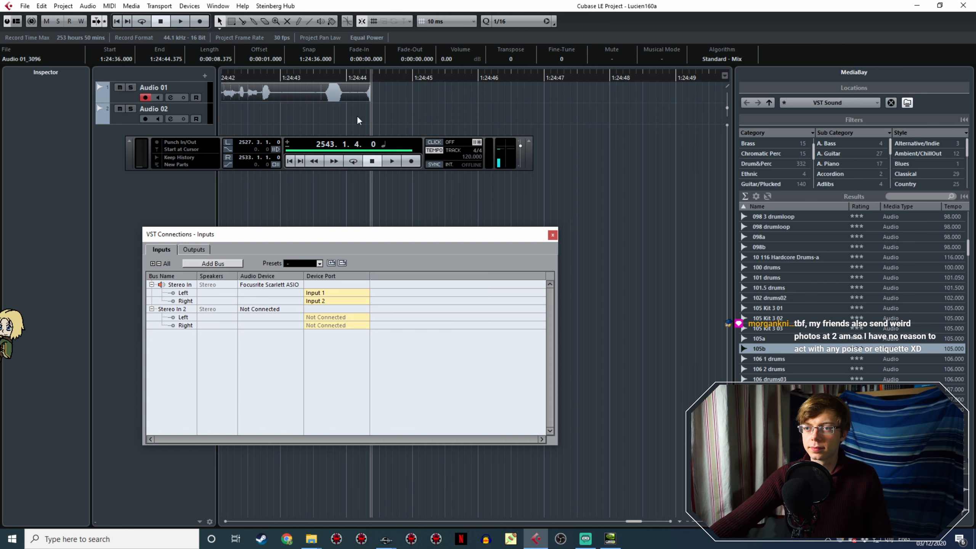
- Record a fresh take on Audio 01 from about 1:24:46, reading the line from Creation Kit, and return to Cubase
click(477, 79)
click(411, 162)
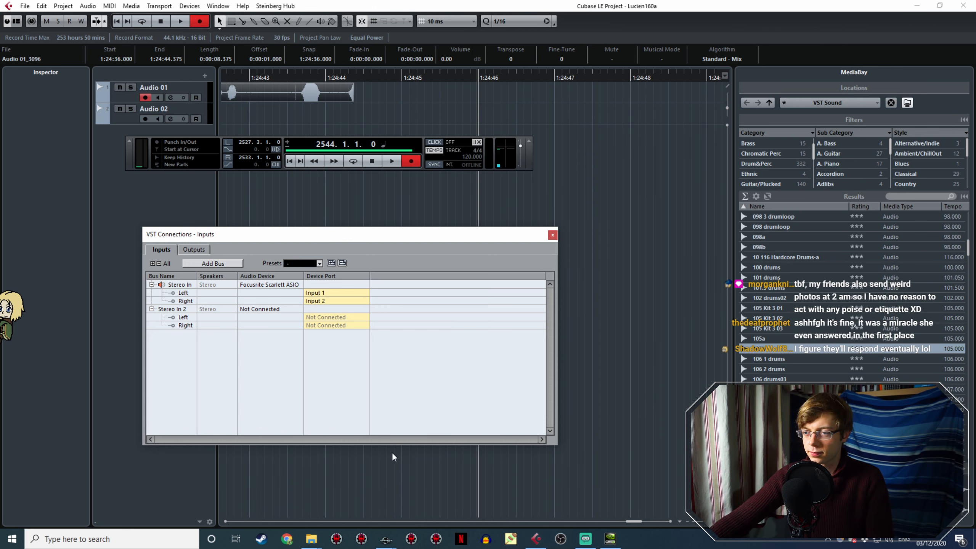
click(386, 540)
click(447, 497)
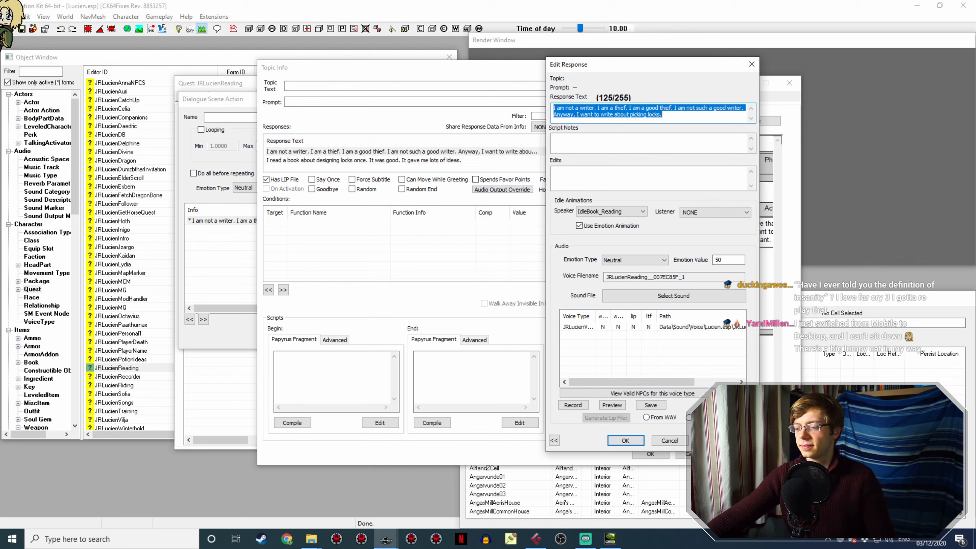
click(541, 540)
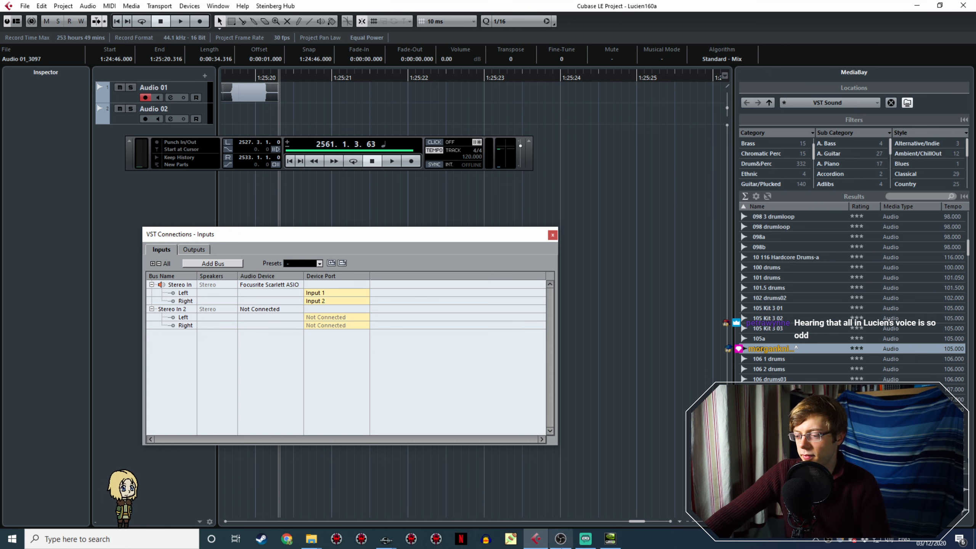
mouse_move(560, 538)
click(594, 459)
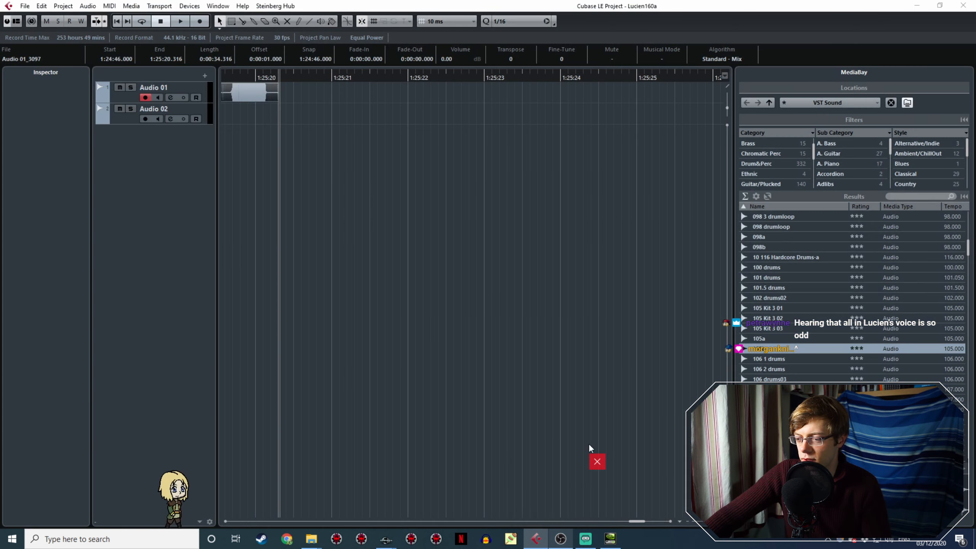
click(303, 155)
- Play back the newest clip on Audio 01 from near its start and stop partway through
scroll(451, 145, left, 4)
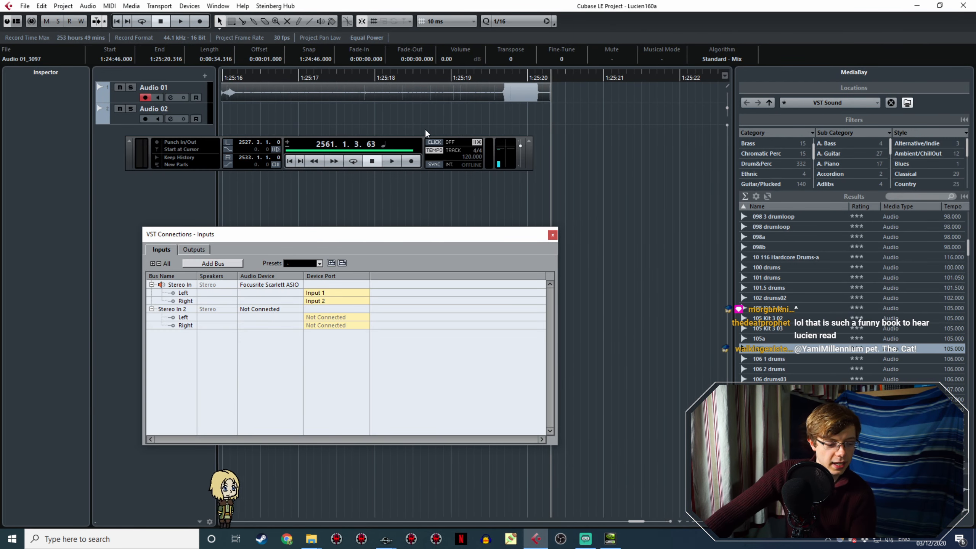
ctrl+scroll(425, 130, down, 1)
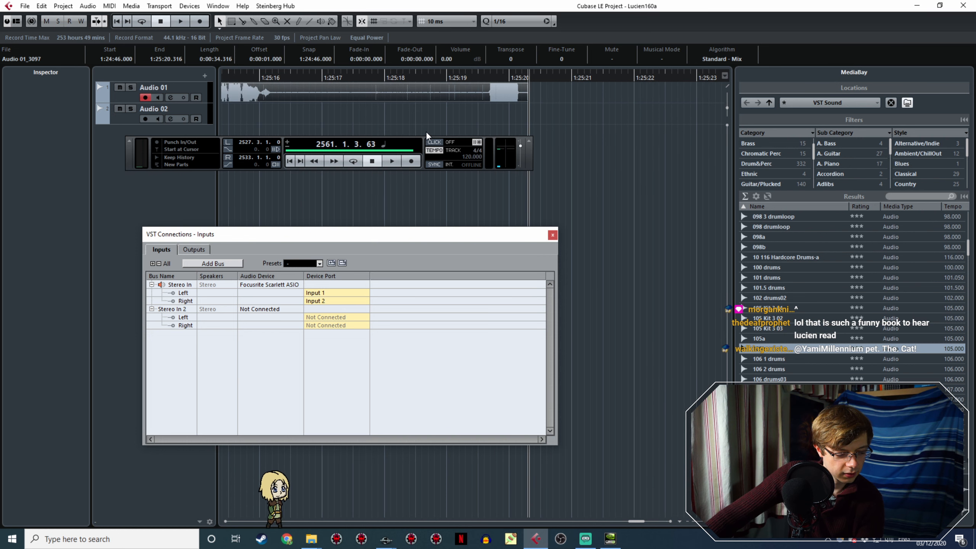
ctrl+scroll(426, 131, down, 1)
ctrl+scroll(527, 131, down, 1)
ctrl+scroll(519, 129, down, 4)
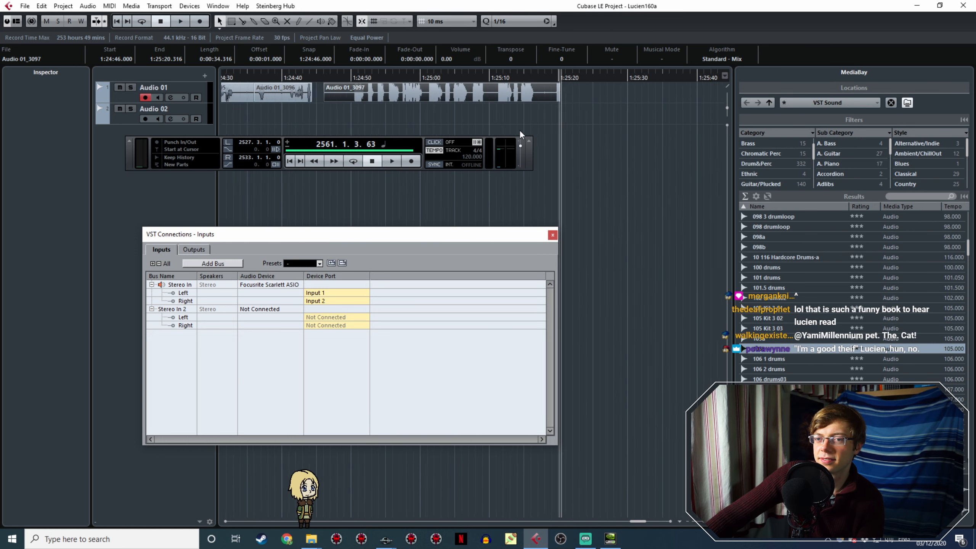
click(404, 79)
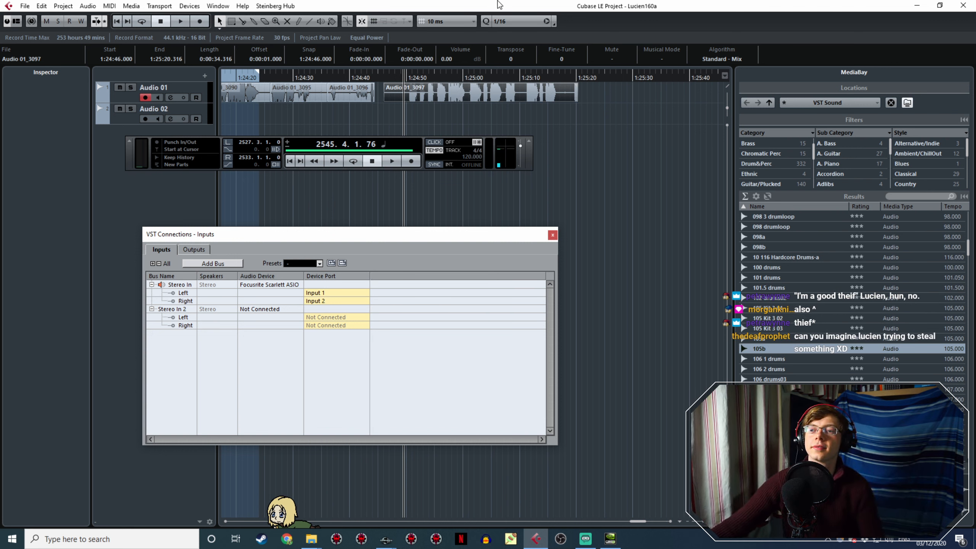
key(space)
ctrl+scroll(407, 83, up, 5)
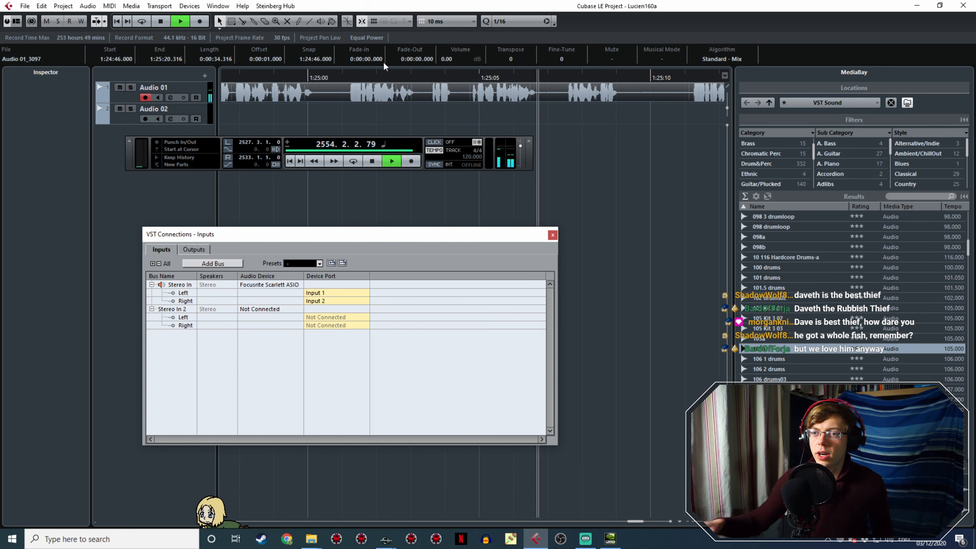
key(space)
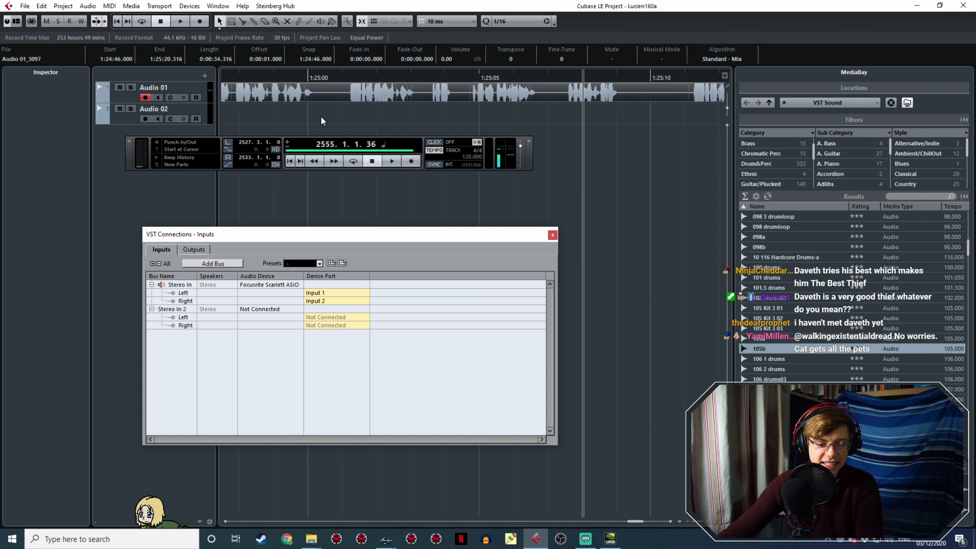
- Replay the newest clip from about 1:24:50 and set the locator range from 2546.1.4.81 to 2551.1.4.52 around the spoken line
ctrl+scroll(326, 115, down, 3)
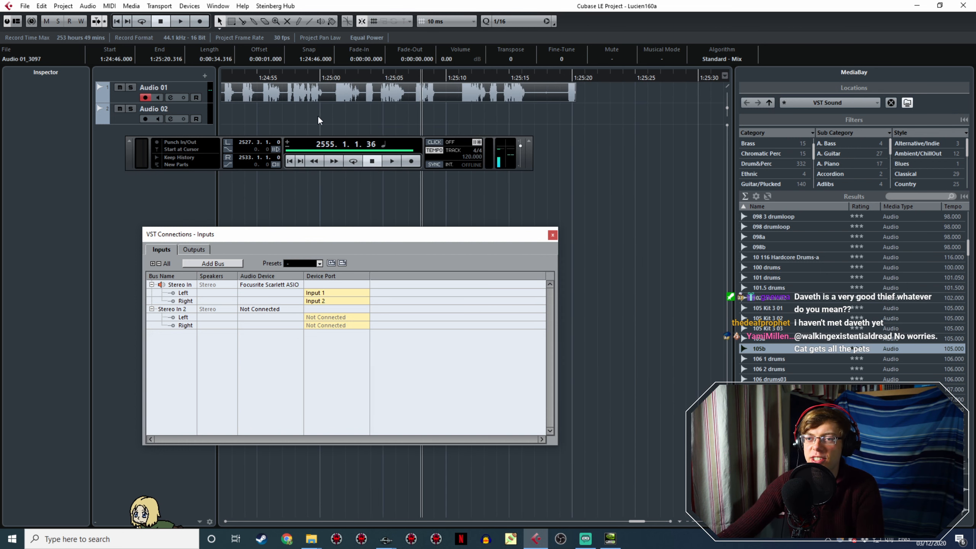
shift+scroll(294, 116, left, 4)
click(369, 77)
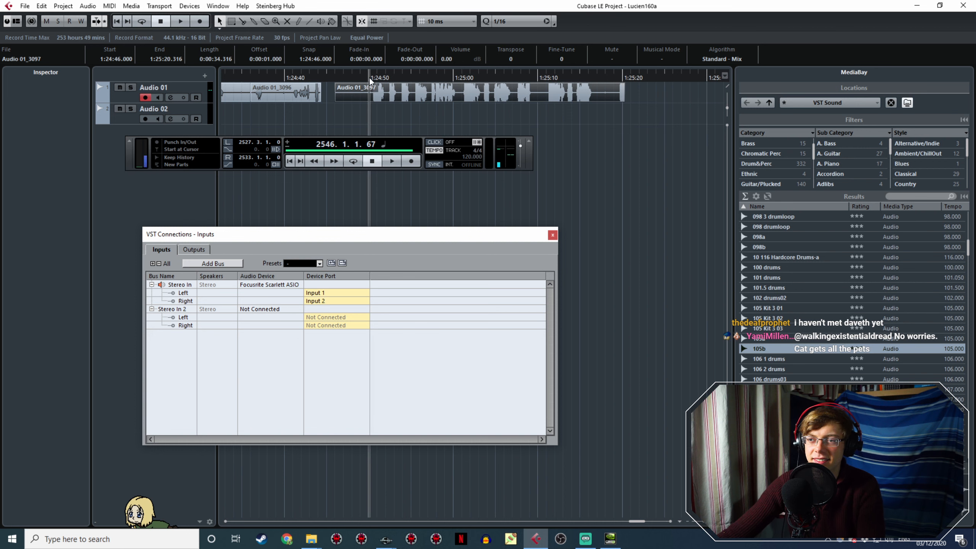
key(space)
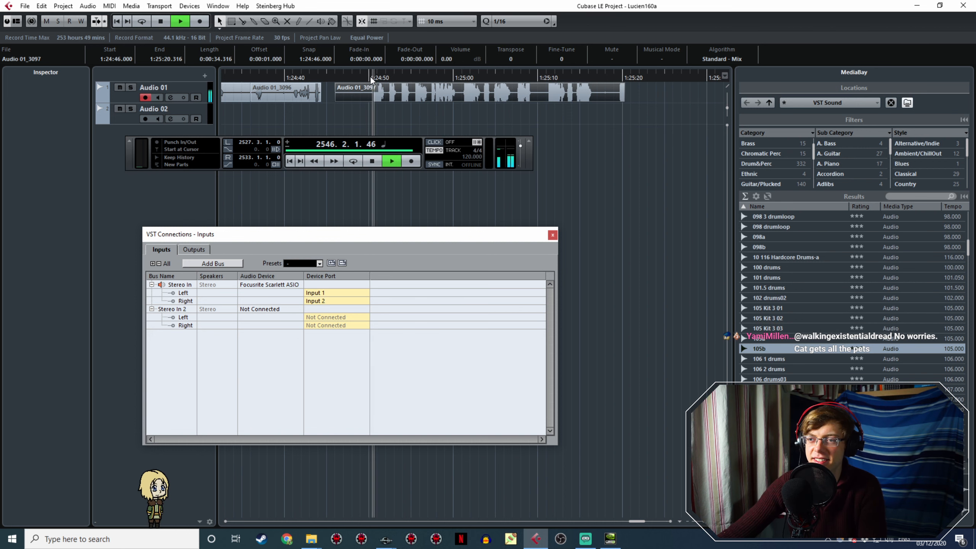
ctrl+scroll(370, 75, up, 4)
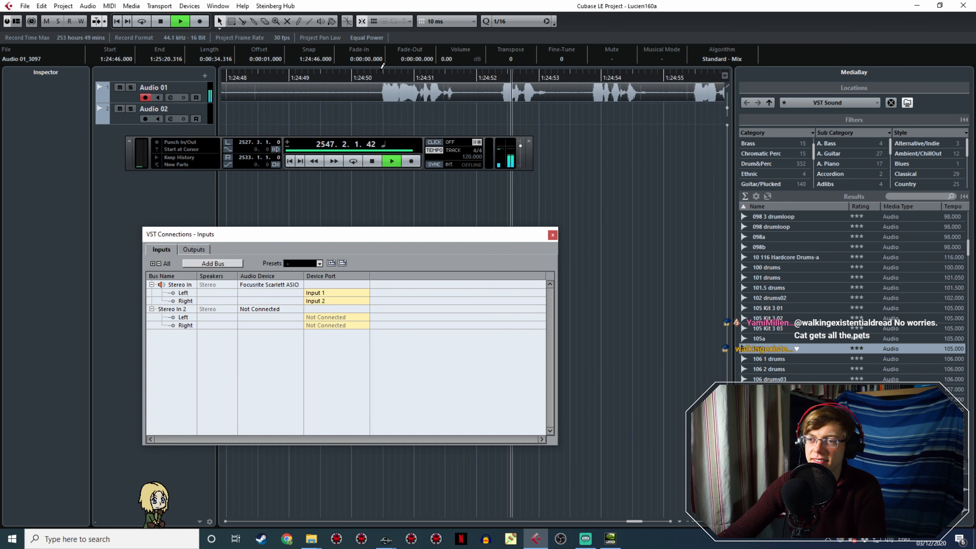
drag(381, 72, 532, 79)
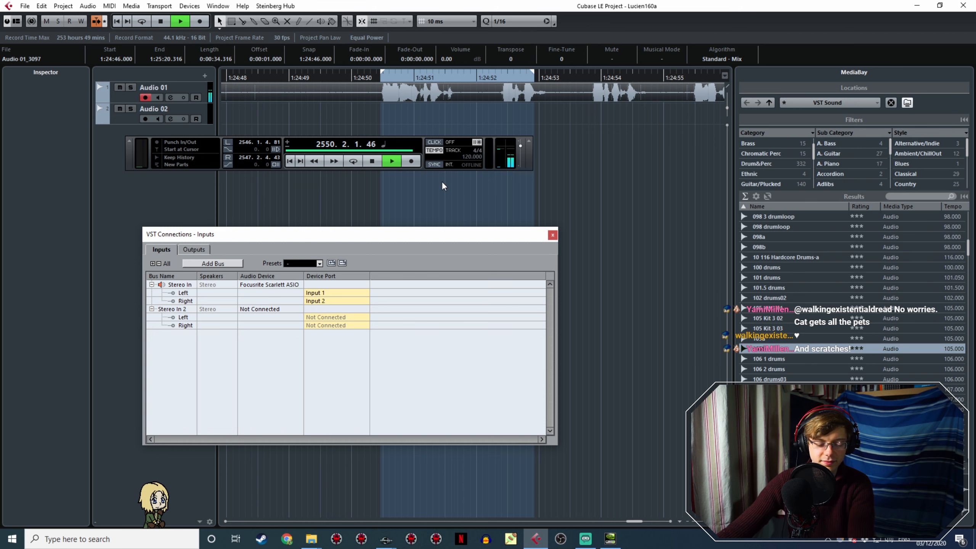
ctrl+scroll(579, 145, down, 5)
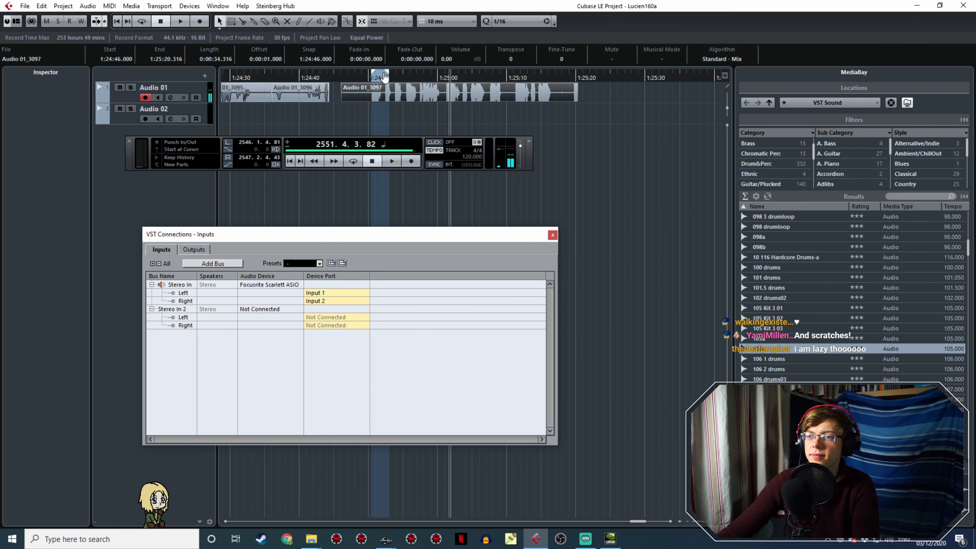
drag(384, 76, 435, 101)
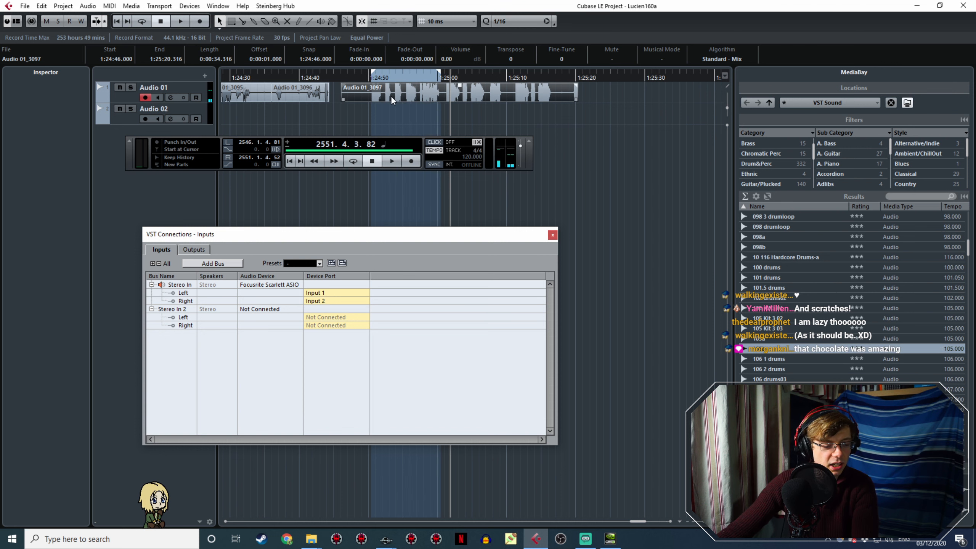
- Play the marked range from its left locator and set the right locator to 2551.1.2.62
ctrl+scroll(388, 95, up, 7)
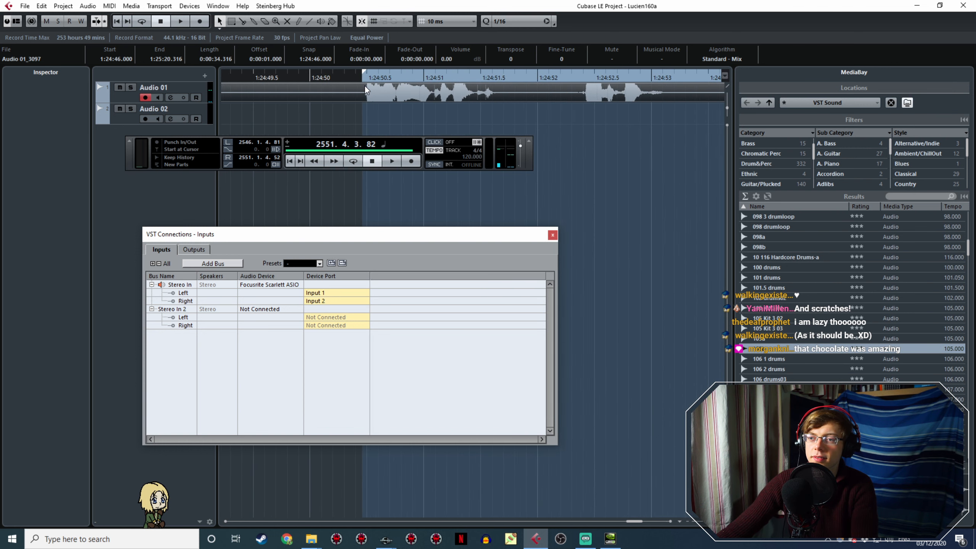
click(363, 79)
key(space)
click(362, 78)
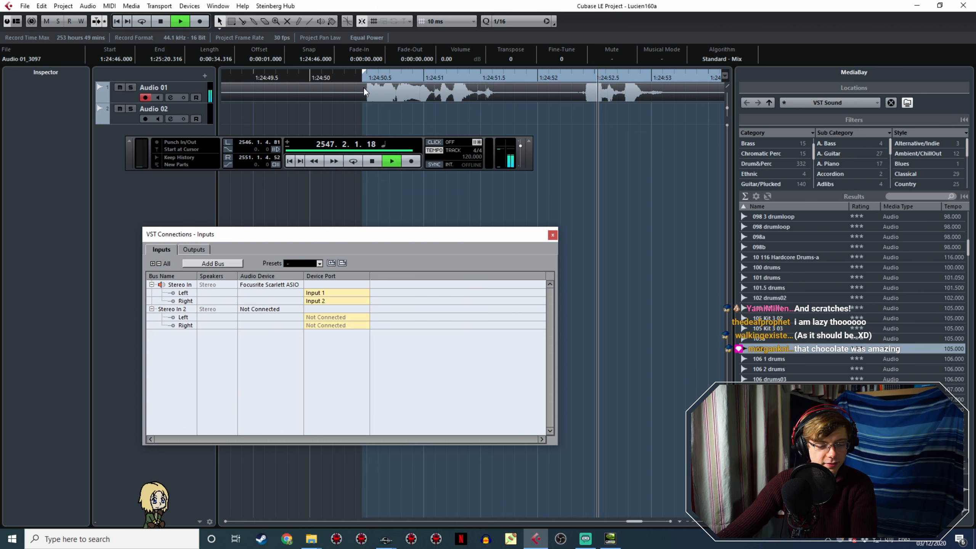
ctrl+scroll(557, 126, down, 7)
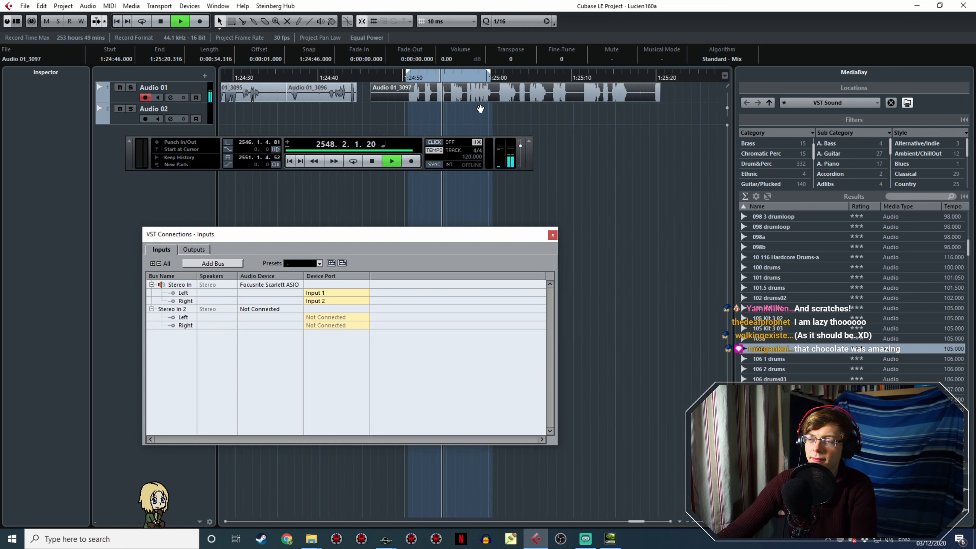
ctrl+scroll(480, 109, up, 6)
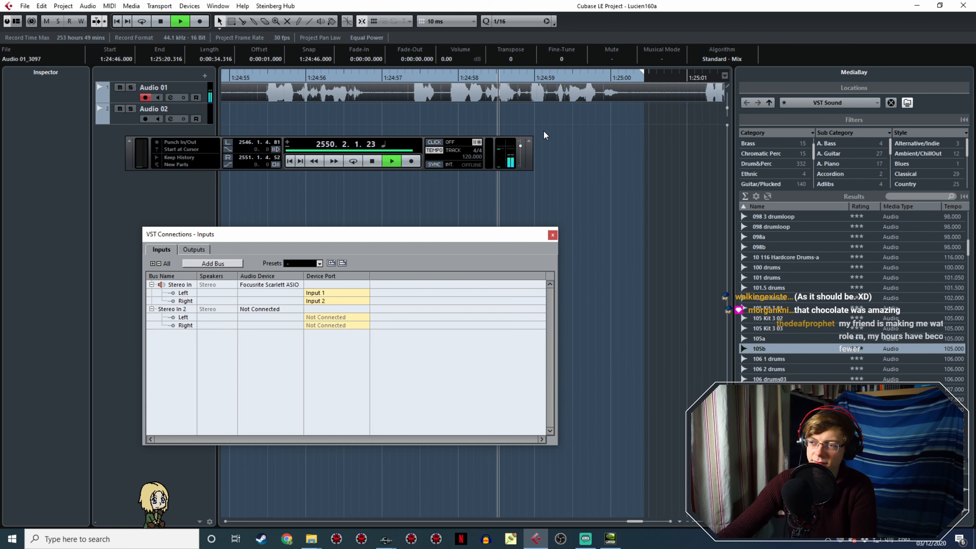
key(space)
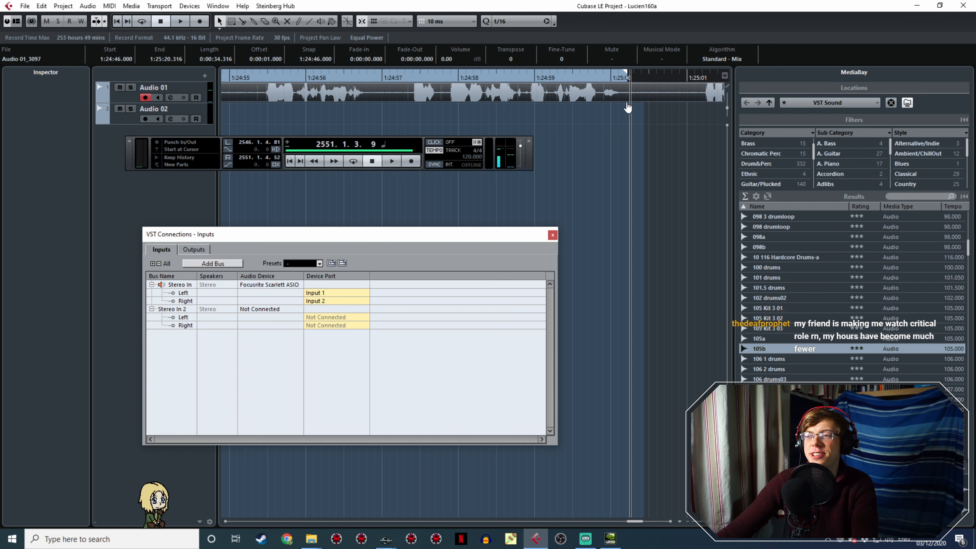
drag(625, 100, 625, 101)
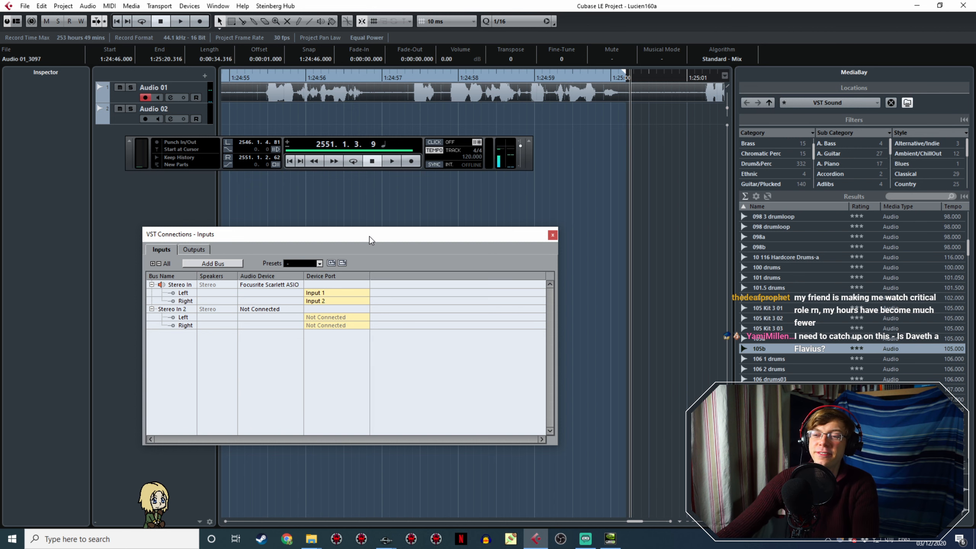
- Reposition the VST Connections window and start playback again from the left locator
drag(369, 236, 411, 215)
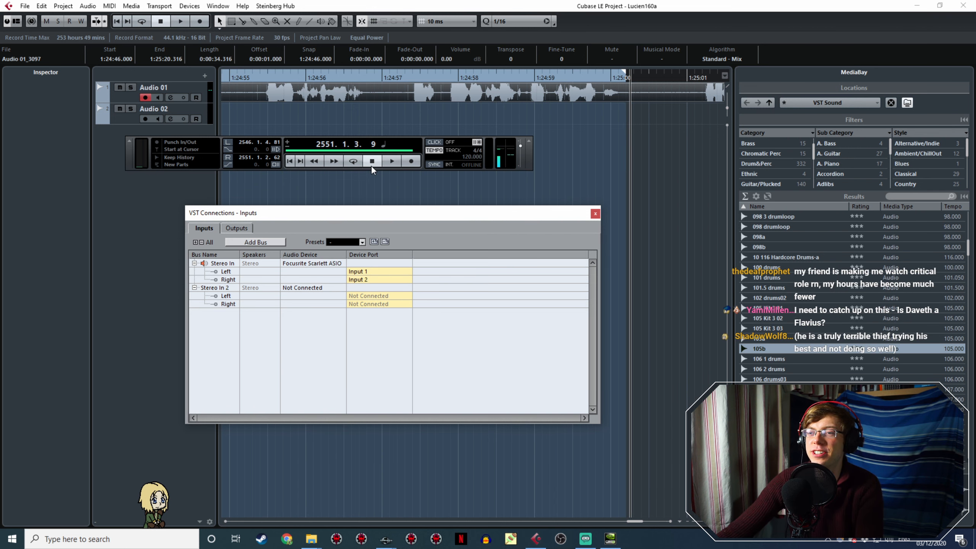
ctrl+scroll(366, 124, down, 4)
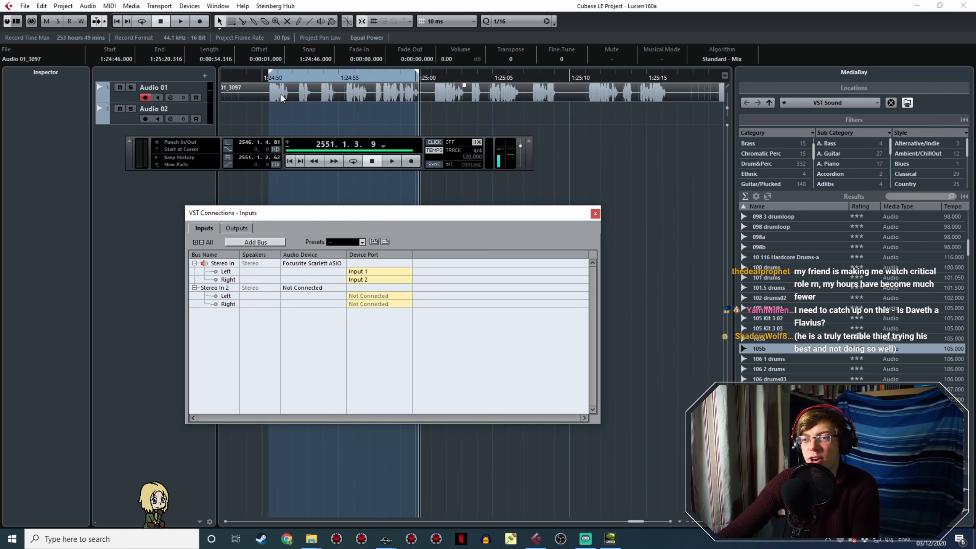
ctrl+scroll(364, 116, up, 4)
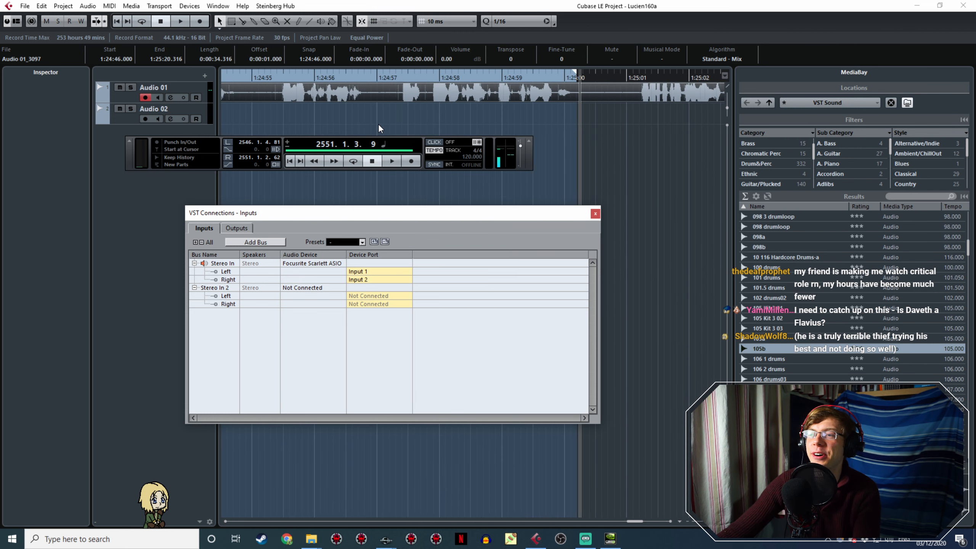
middle_drag(378, 124, 677, 122)
click(244, 75)
key(space)
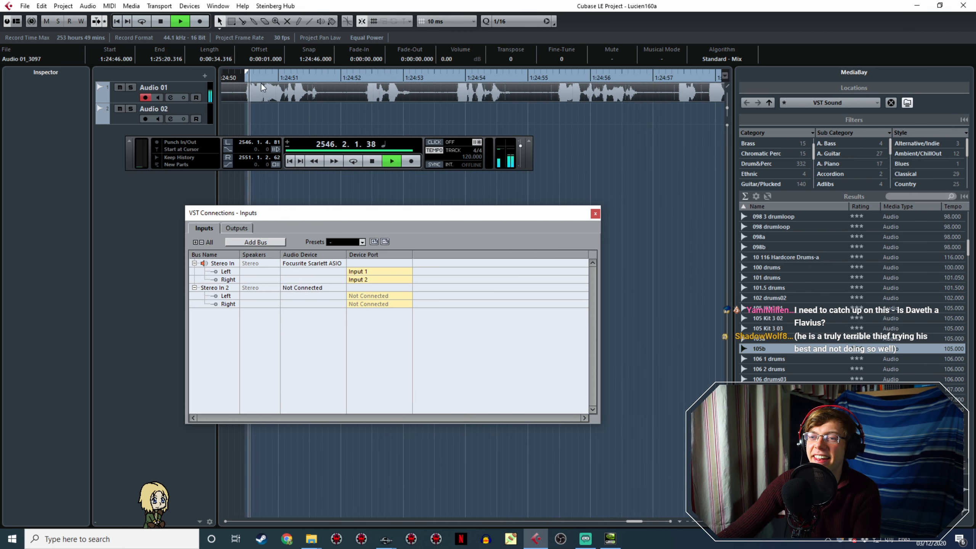
- Listen to the marked take on Audio 01 through to its right locator and stop playback
ctrl+scroll(243, 81, up, 2)
ctrl+scroll(535, 96, down, 2)
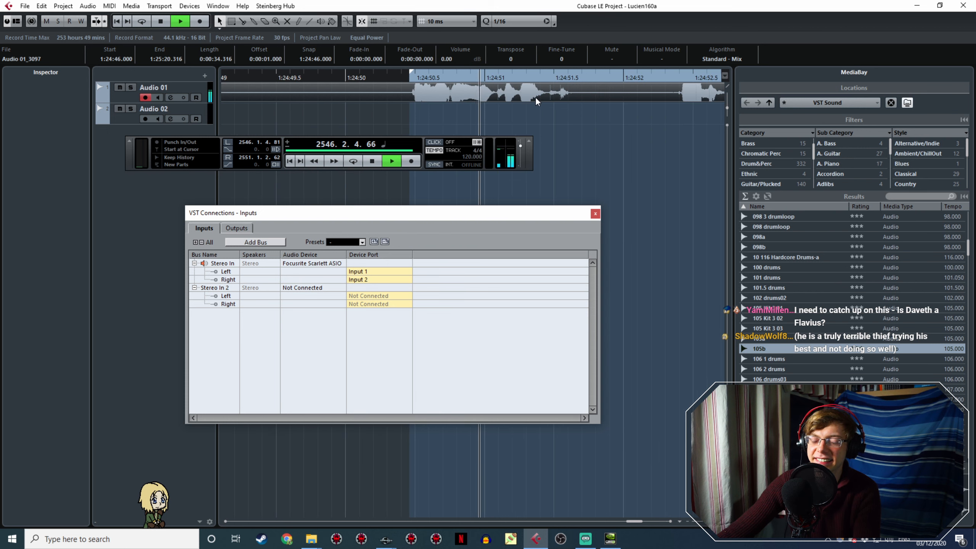
ctrl+scroll(535, 96, down, 1)
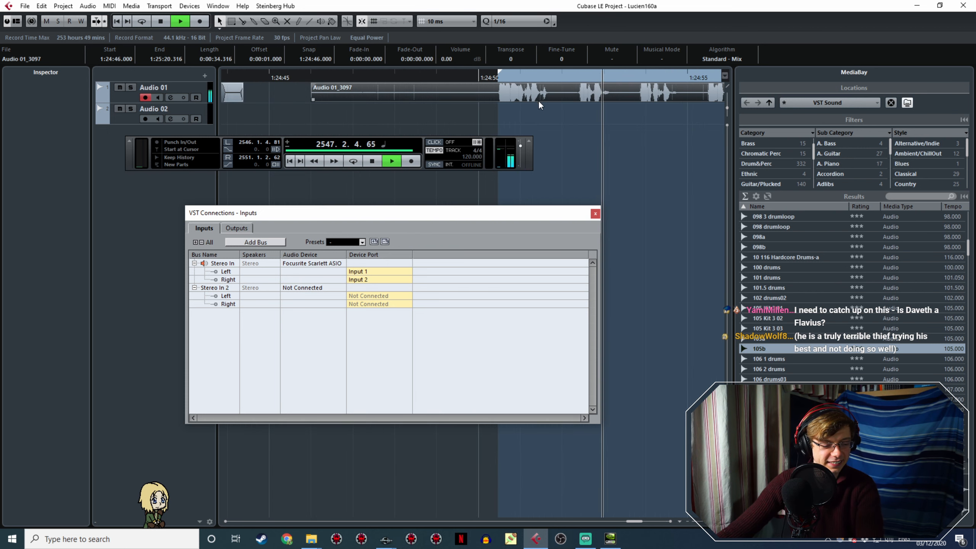
key(f)
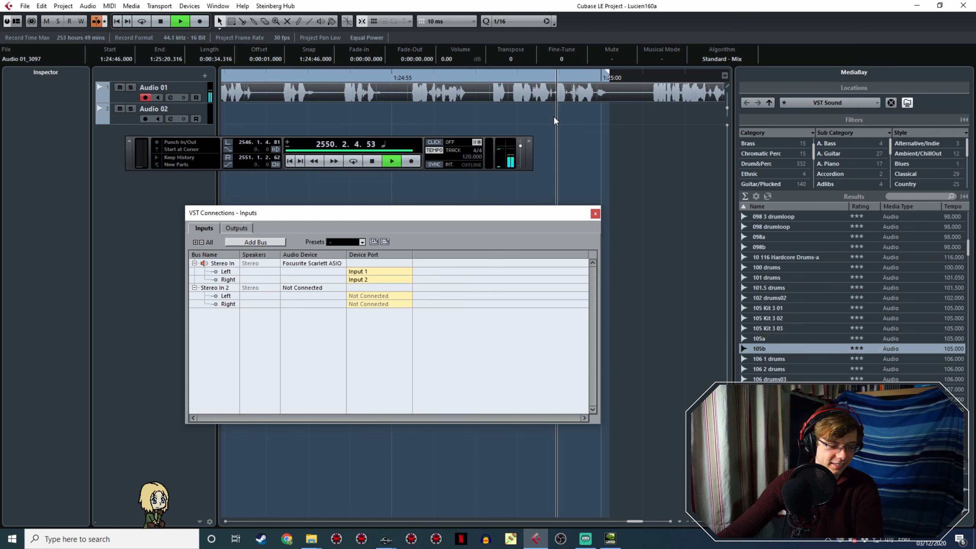
key(space)
ctrl+scroll(608, 96, up, 5)
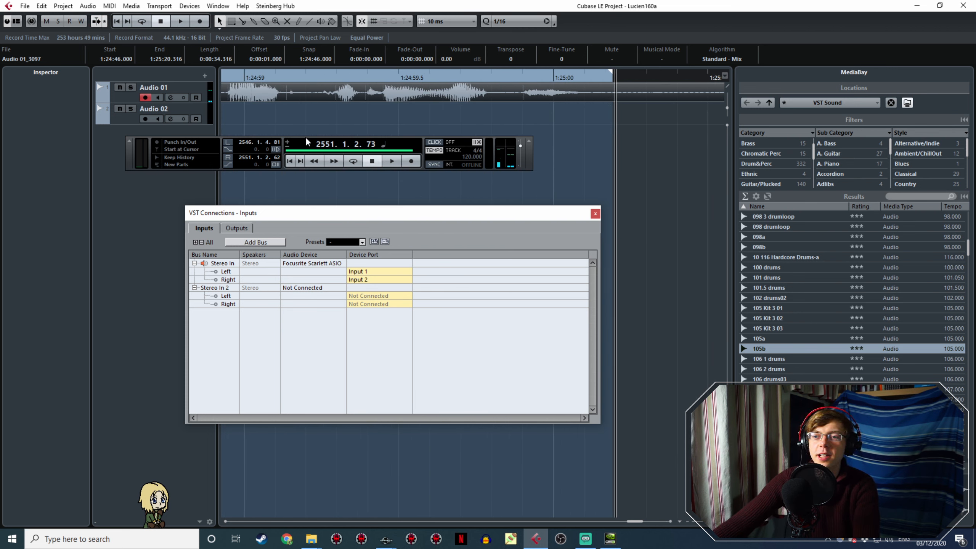
- Export the marked range as an audio mixdown named Lucien160AdvancesInLockpickingA1
click(24, 5)
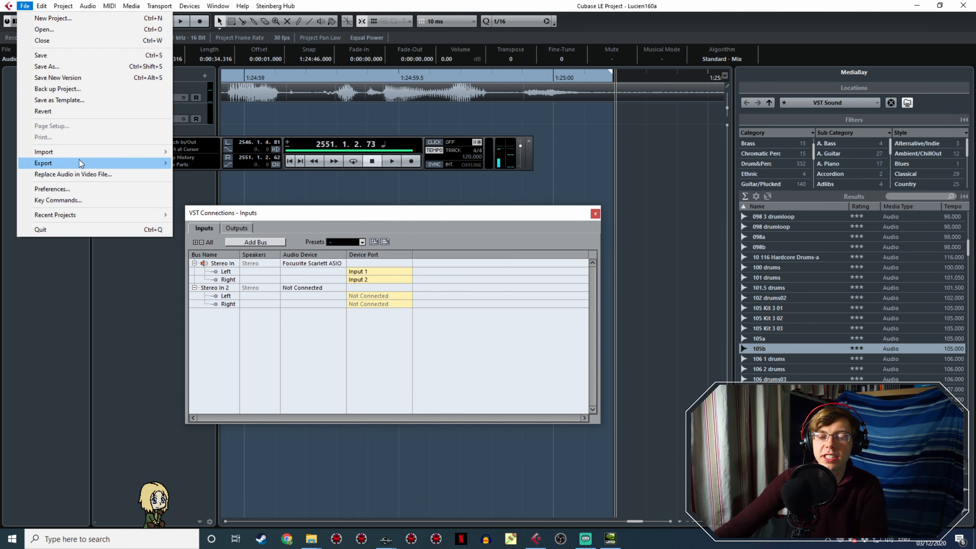
mouse_move(79, 160)
click(210, 185)
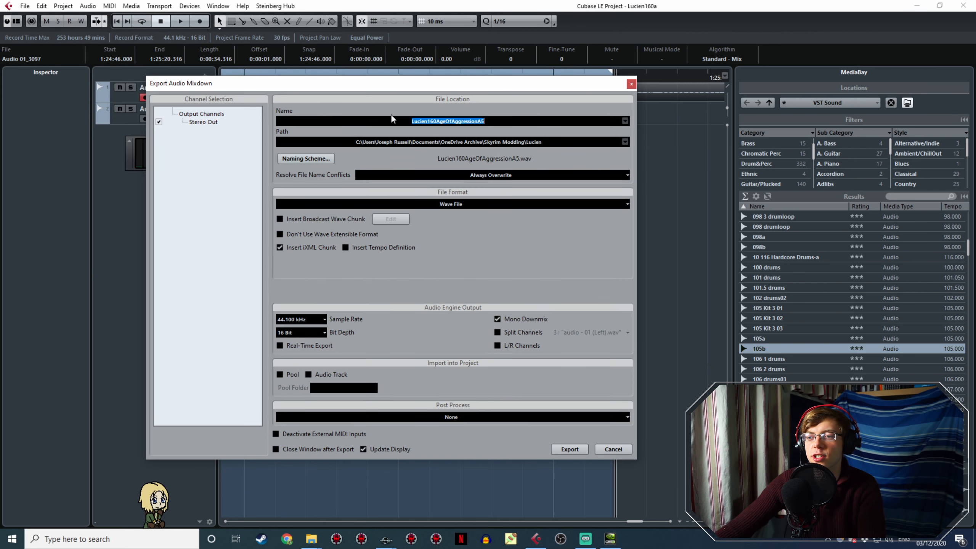
drag(509, 90, 437, 162)
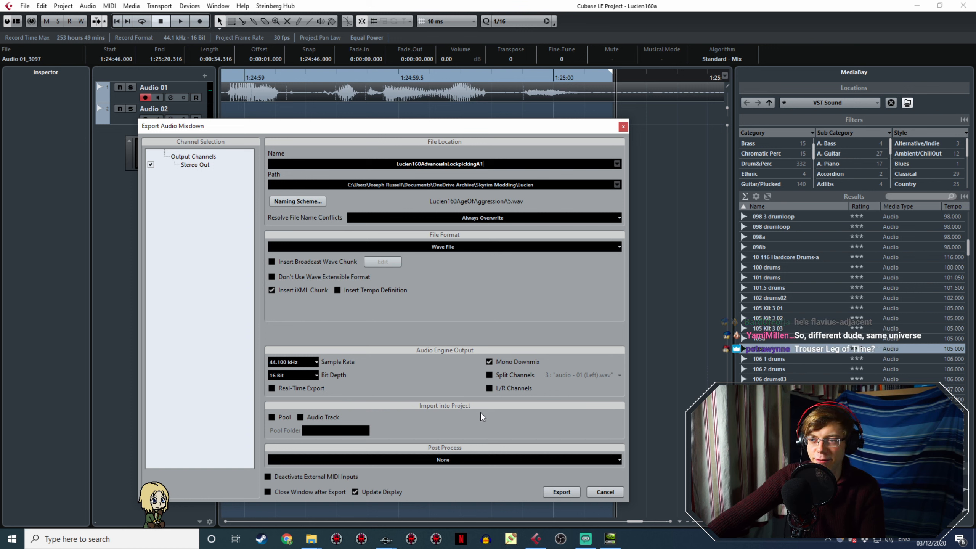
click(562, 491)
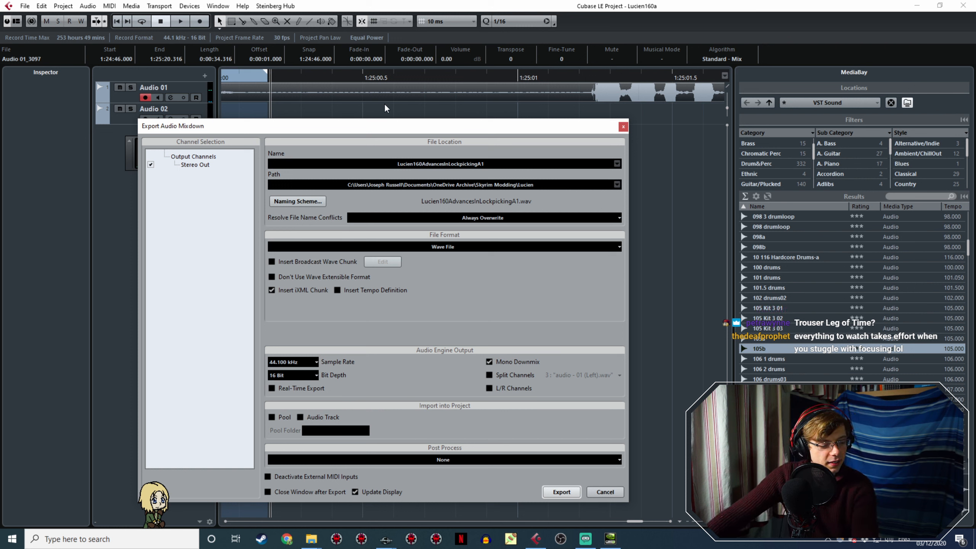
- Replay the exported take from its left locator, check around its right locator, and stop playback
ctrl+scroll(358, 101, down, 10)
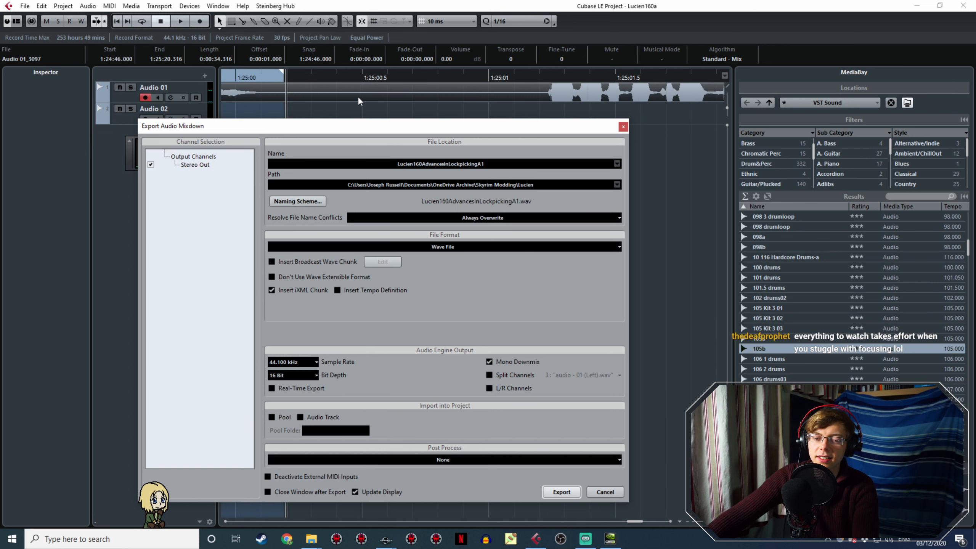
middle_drag(352, 108, 518, 88)
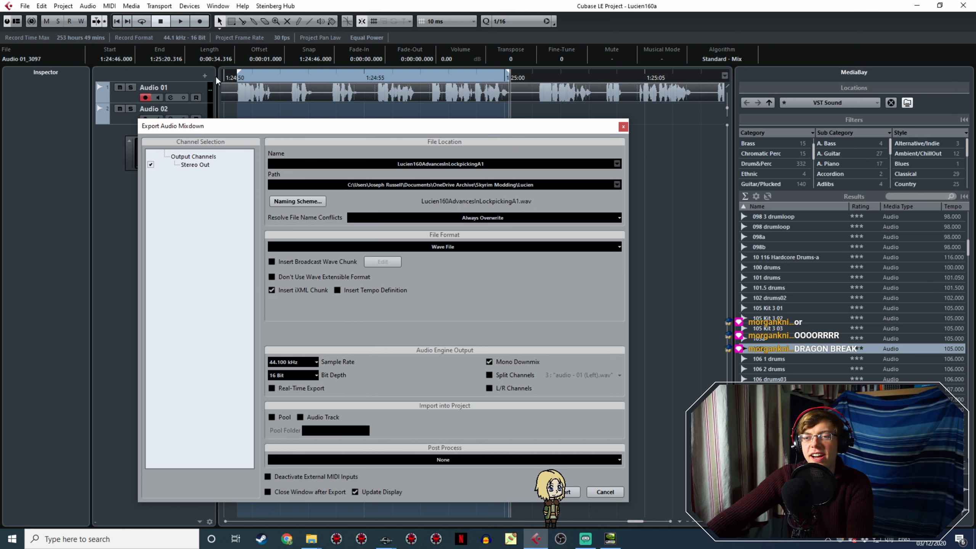
click(237, 78)
key(space)
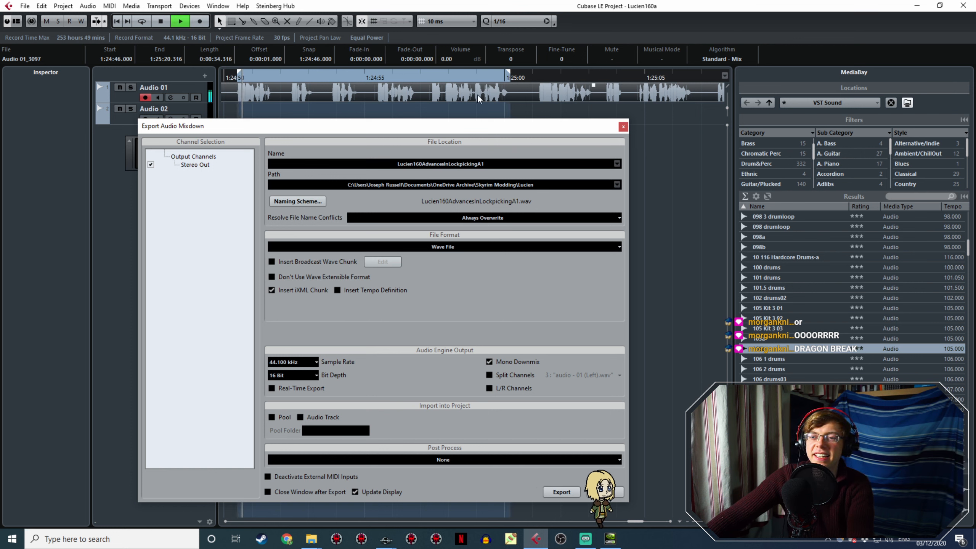
click(506, 79)
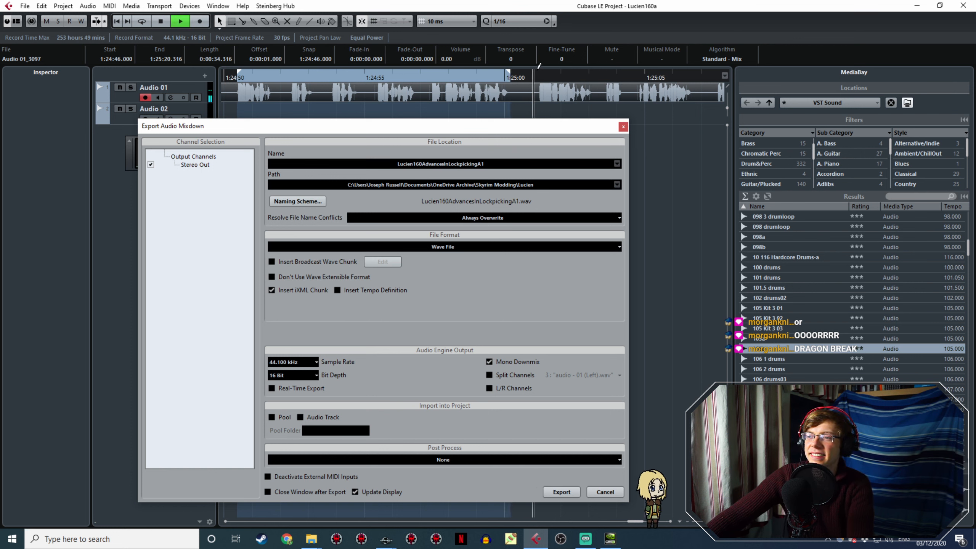
click(507, 81)
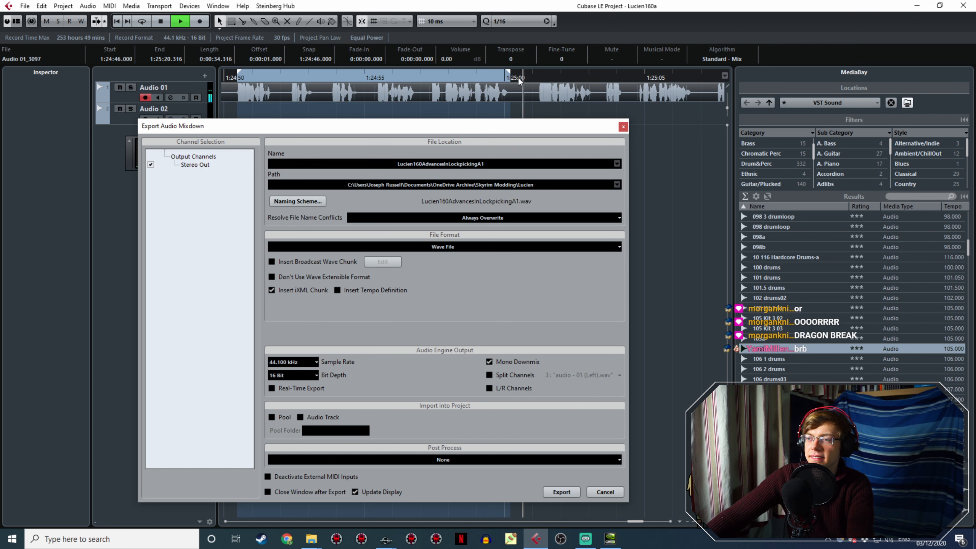
key(space)
- Audition the following takes and set the locator range around the last full take, about 1:25:11 to 1:25:16
drag(530, 77, 618, 82)
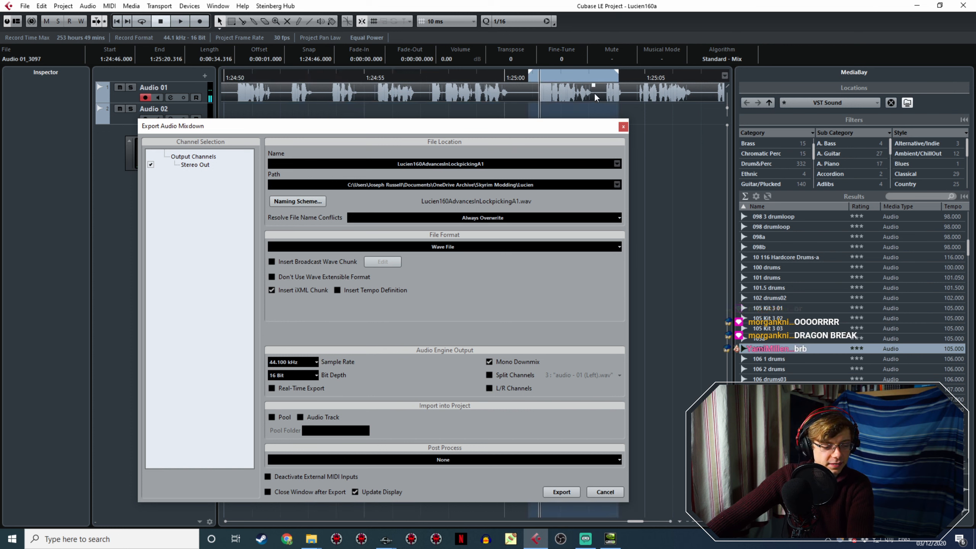
ctrl+scroll(593, 96, down, 3)
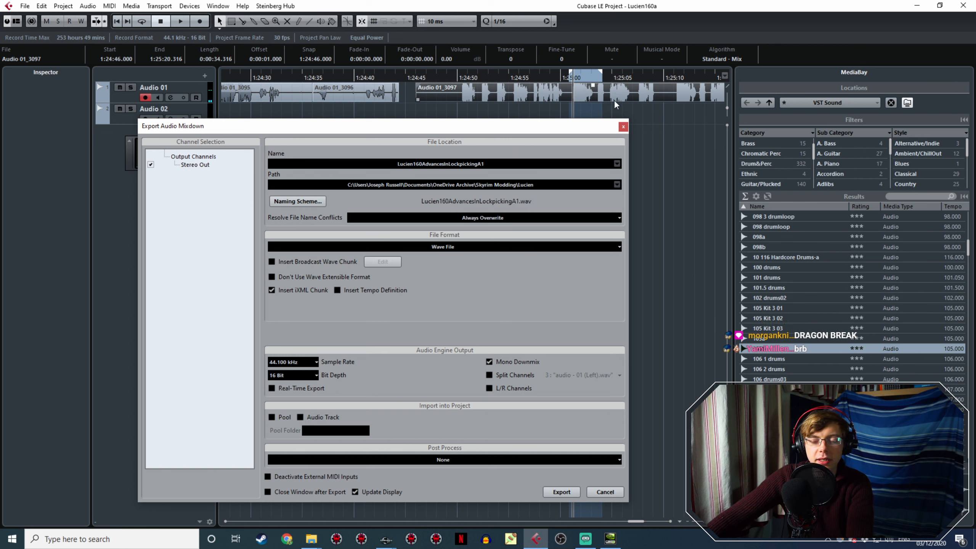
middle_drag(680, 117, 441, 98)
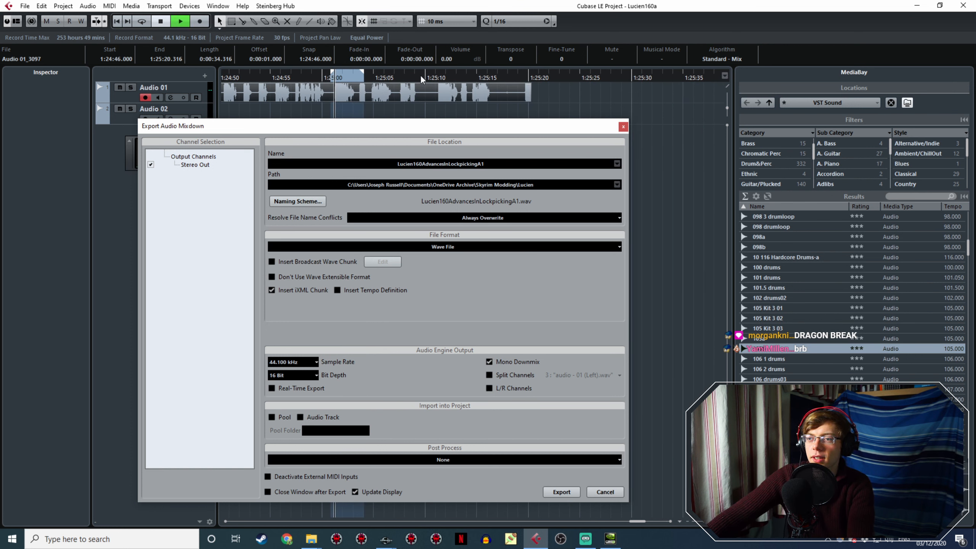
click(439, 73)
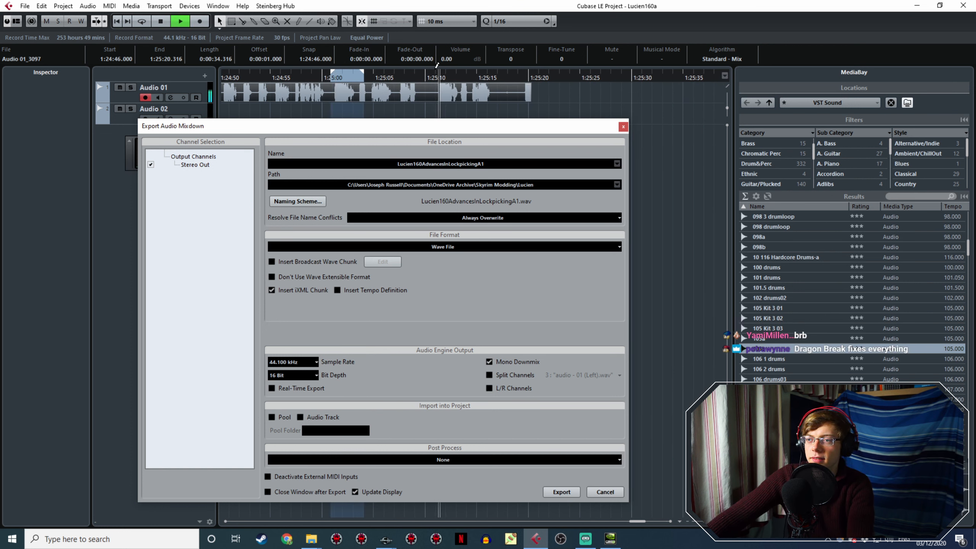
drag(435, 70, 488, 70)
key(space)
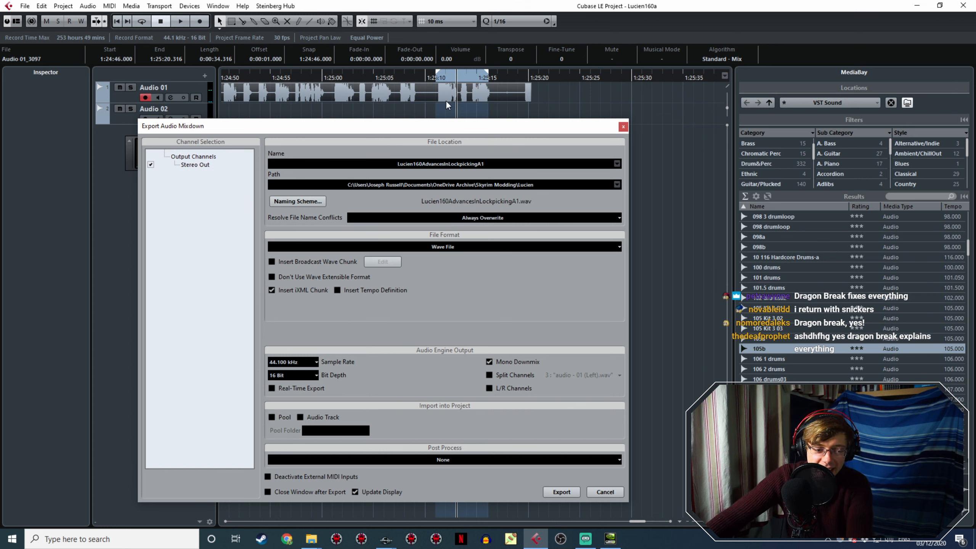
- Play the last take and widen its locator range slightly before the first word and past the final word
ctrl+scroll(457, 105, up, 4)
click(401, 77)
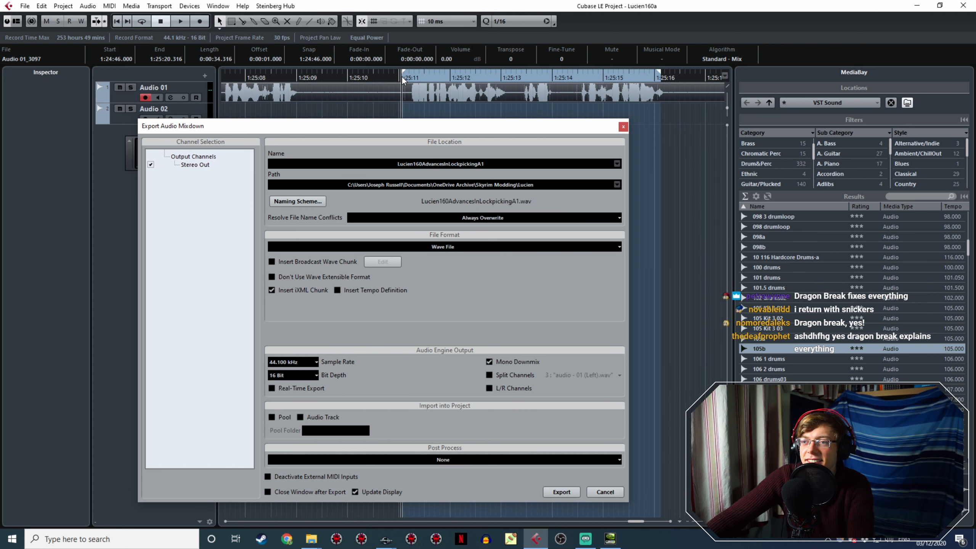
key(space)
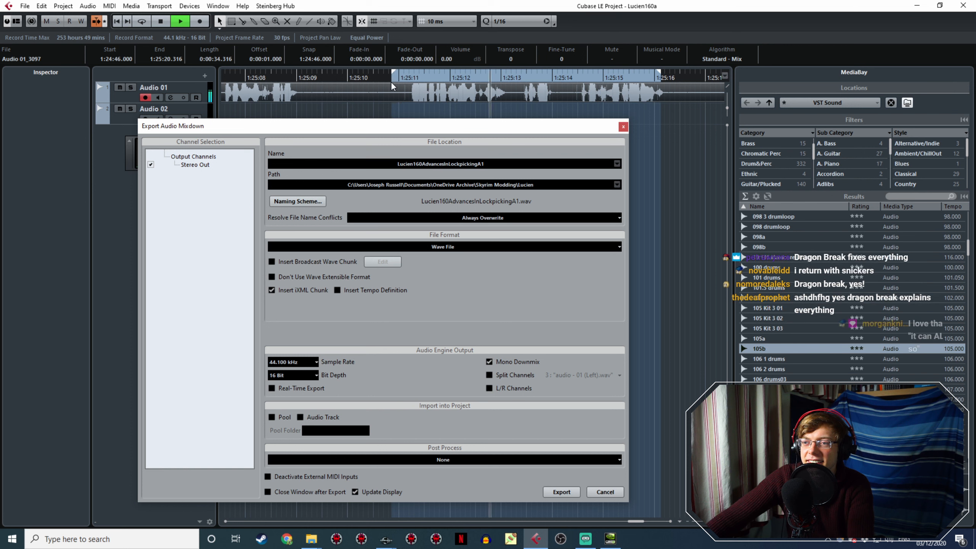
click(390, 80)
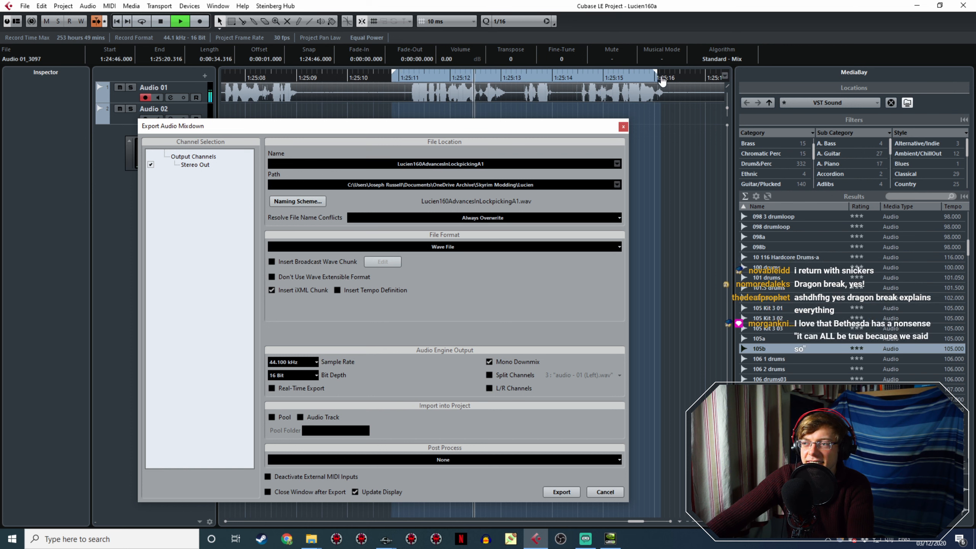
drag(661, 81, 672, 82)
key(space)
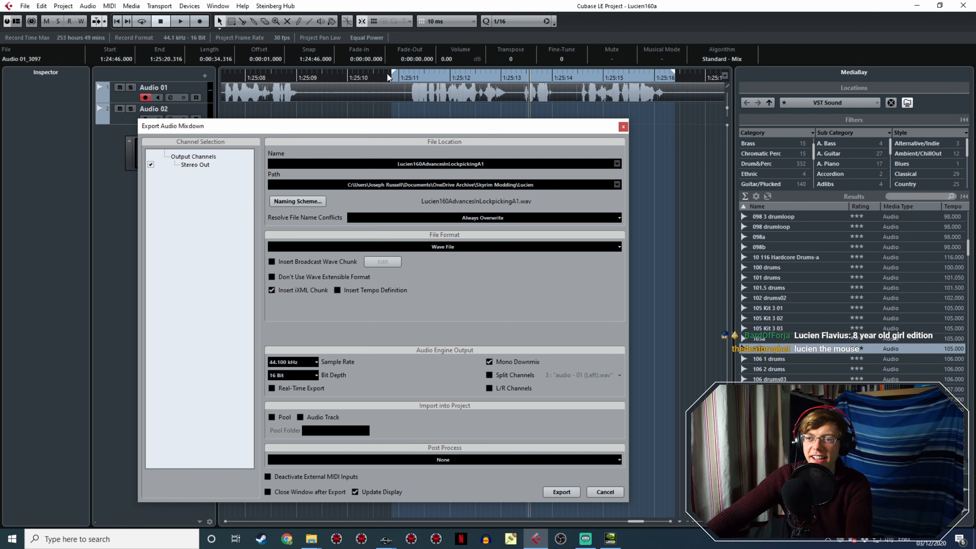
- Replay the last take from its left locator and pull the right locator slightly back towards the end of speech
click(392, 82)
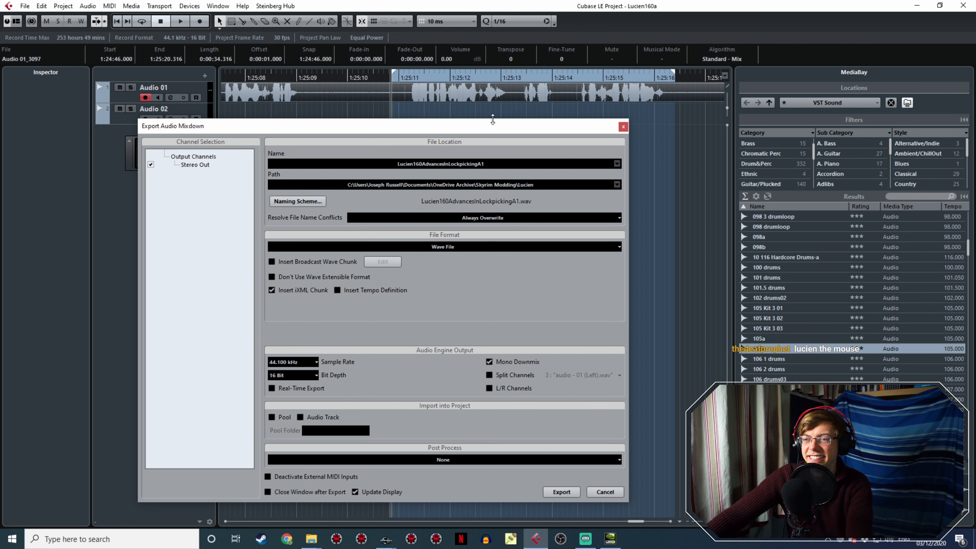
key(space)
key(space)
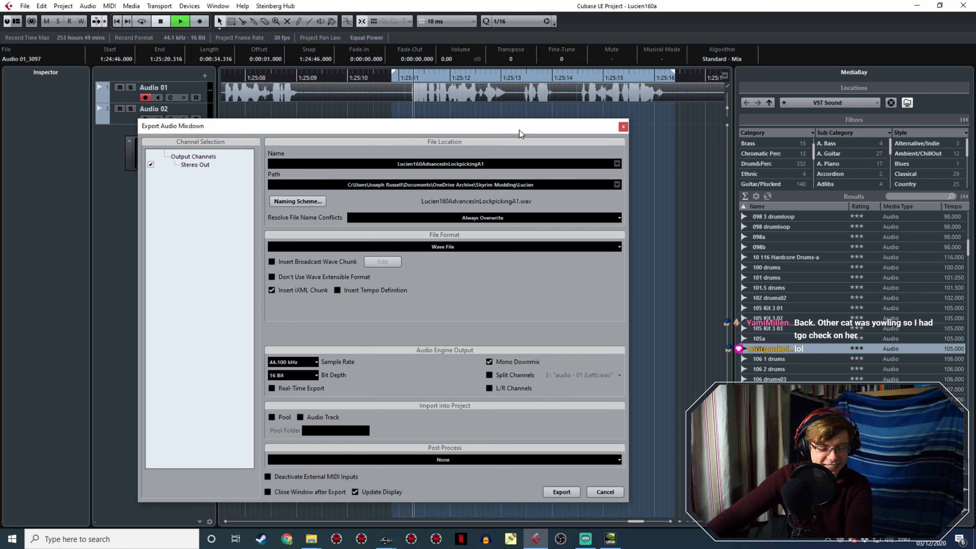
key(space)
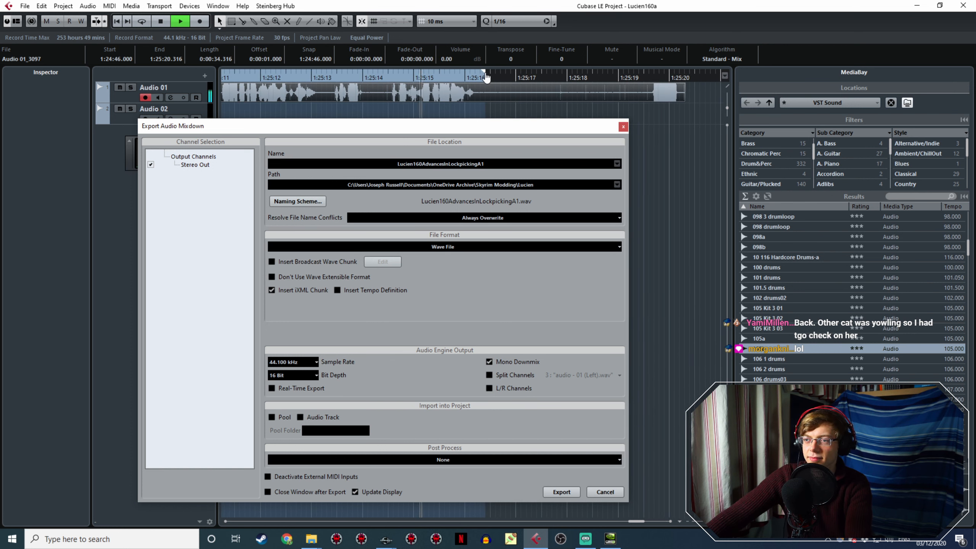
drag(484, 74, 479, 112)
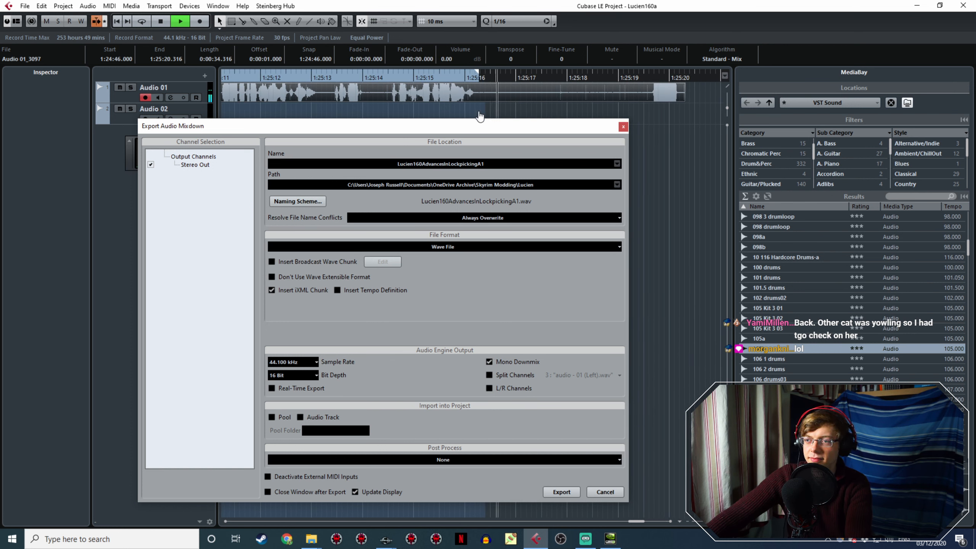
- Change the mixdown name to Lucien160AdvancesInLockpickingA2 and export the marked range
click(482, 163)
key(BackSpace)
text(2)
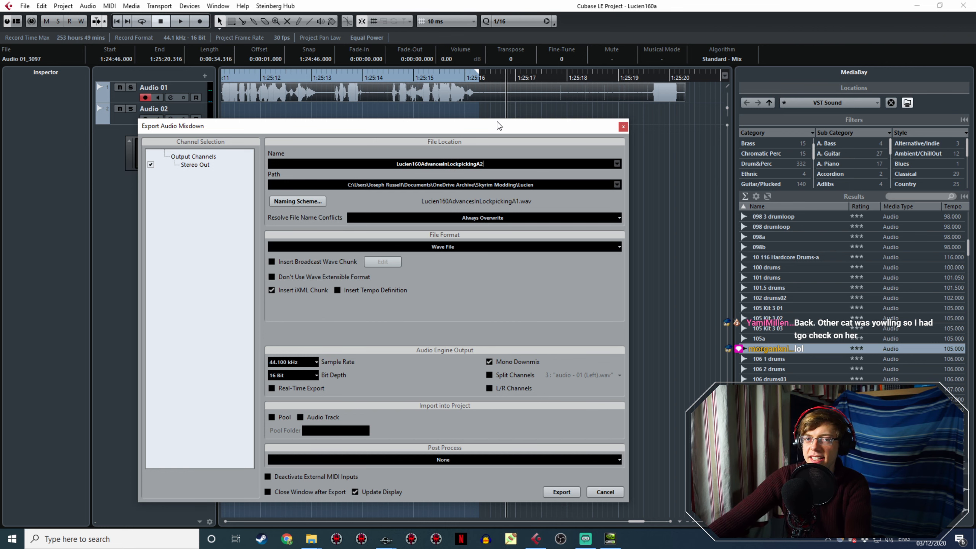
drag(497, 121, 482, 85)
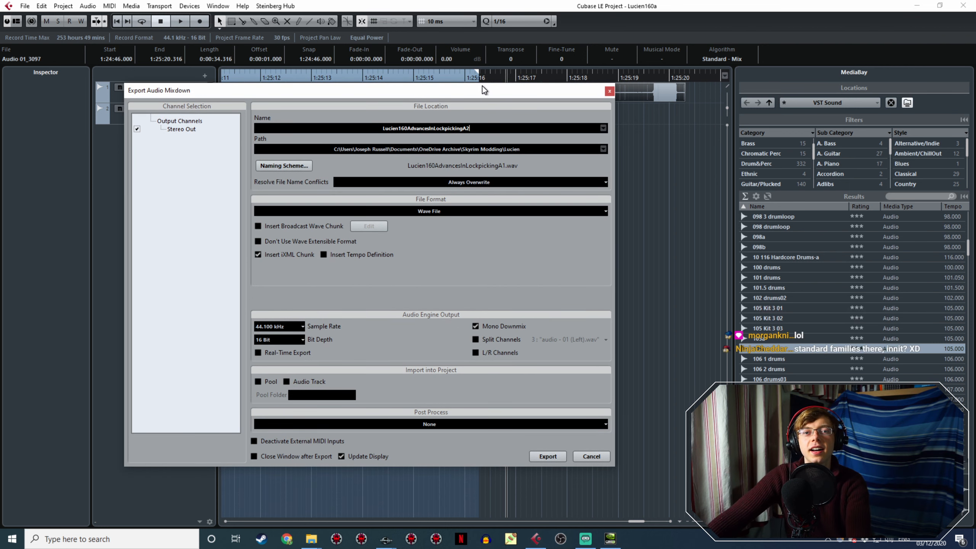
click(552, 450)
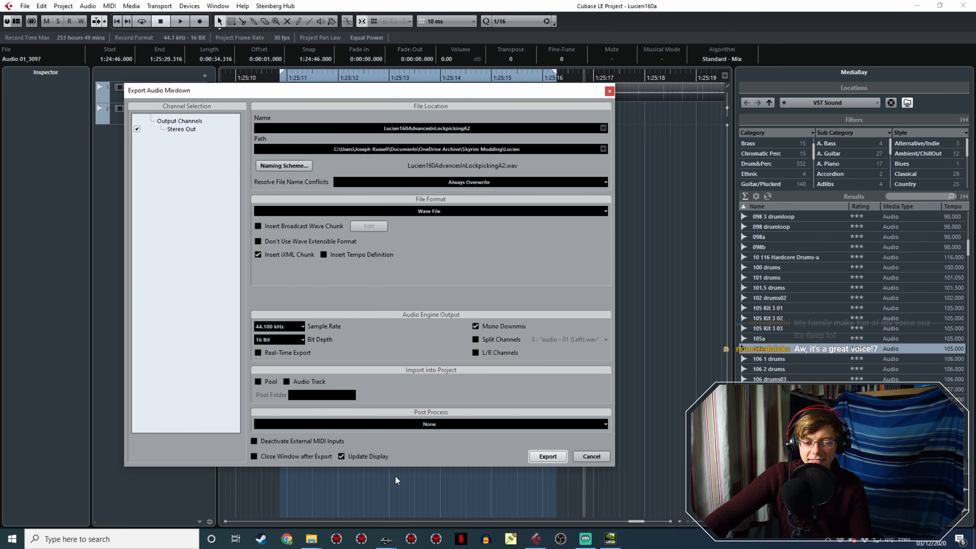
- Switch to Creation Kit and accept the open response, topic info and dialogue action of Action 1 to return to the scene
click(387, 539)
click(418, 510)
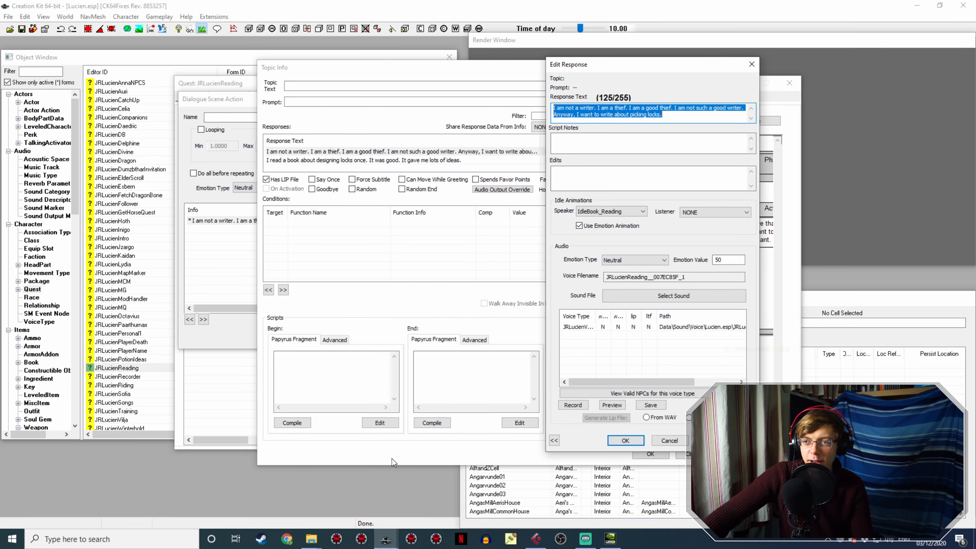
click(625, 441)
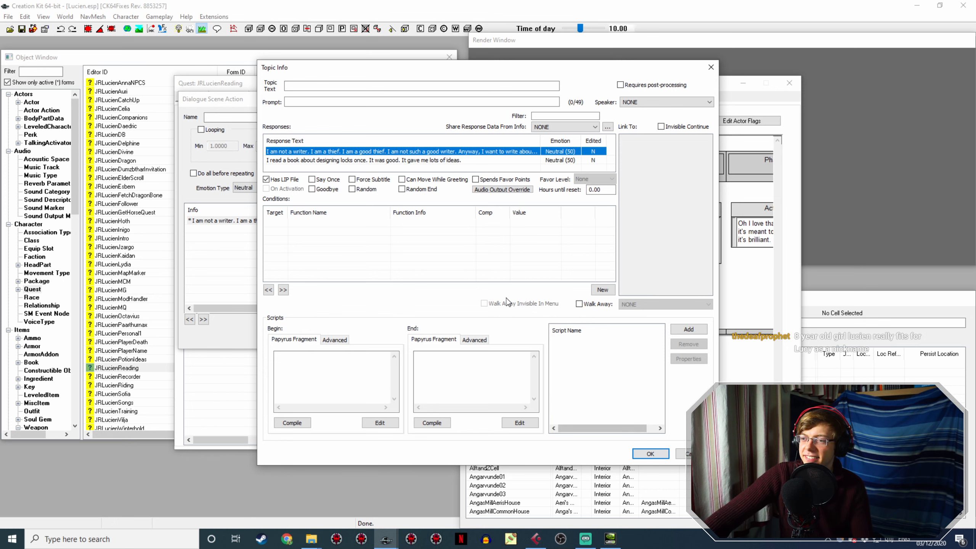
click(649, 453)
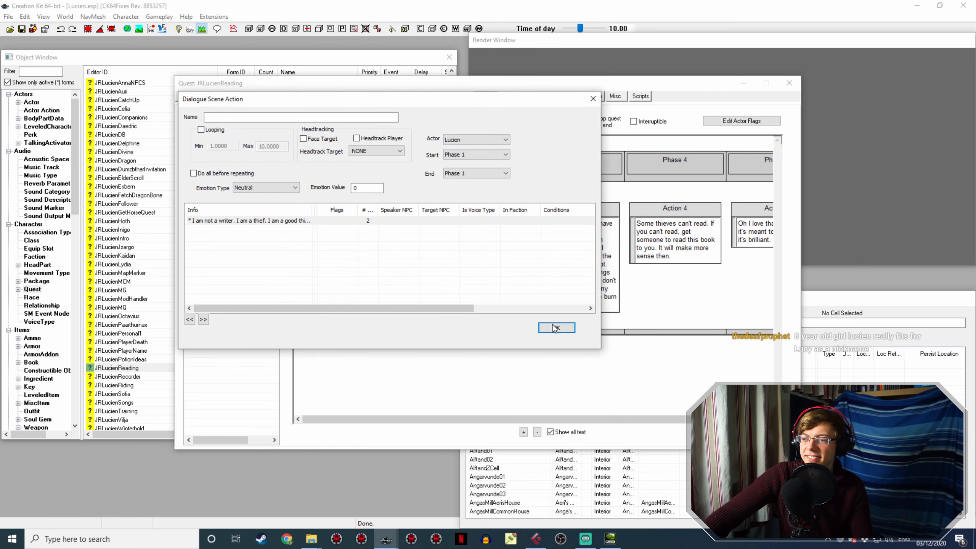
click(554, 328)
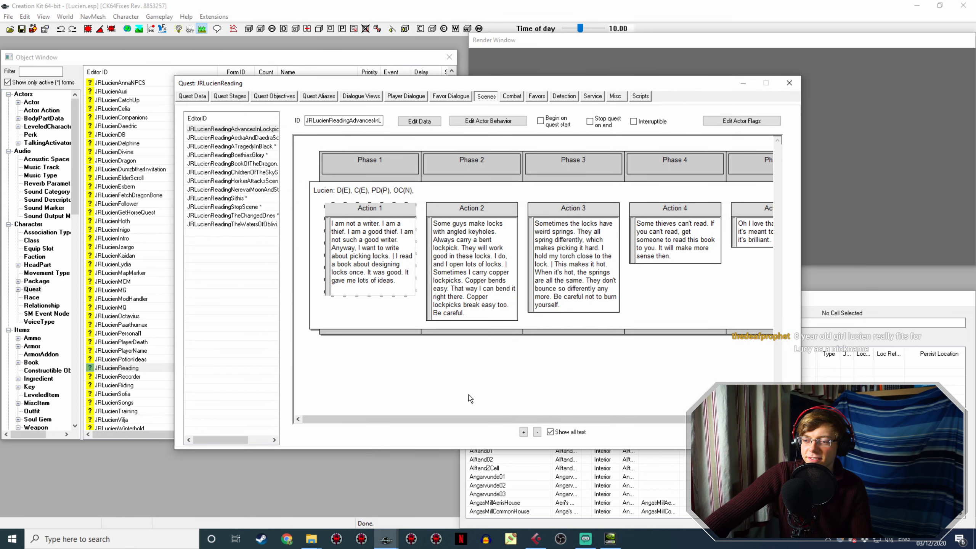
- Open the topic info for the angled-keyholes dialogue in Action 2 of the lockpicking scene
drag(480, 418, 501, 418)
double_click(471, 219)
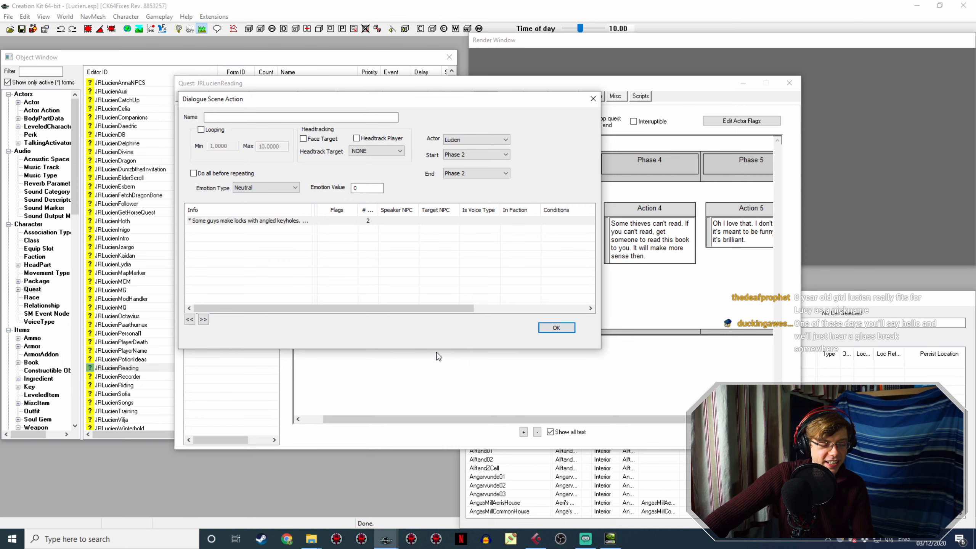
double_click(254, 221)
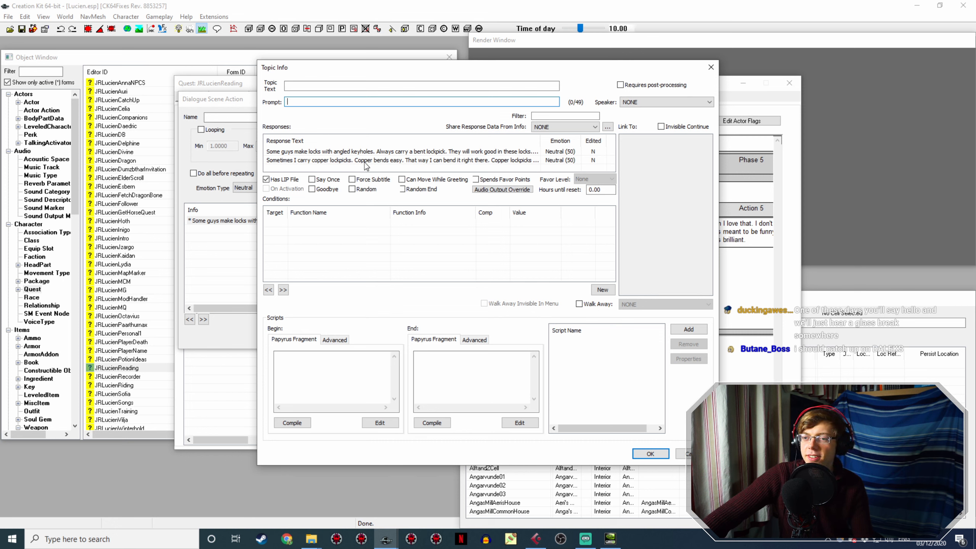
- Open the angled-keyholes response, start a Cubase recording at 1:25:24 past the last clip, and return to the response text in Creation Kit
double_click(344, 153)
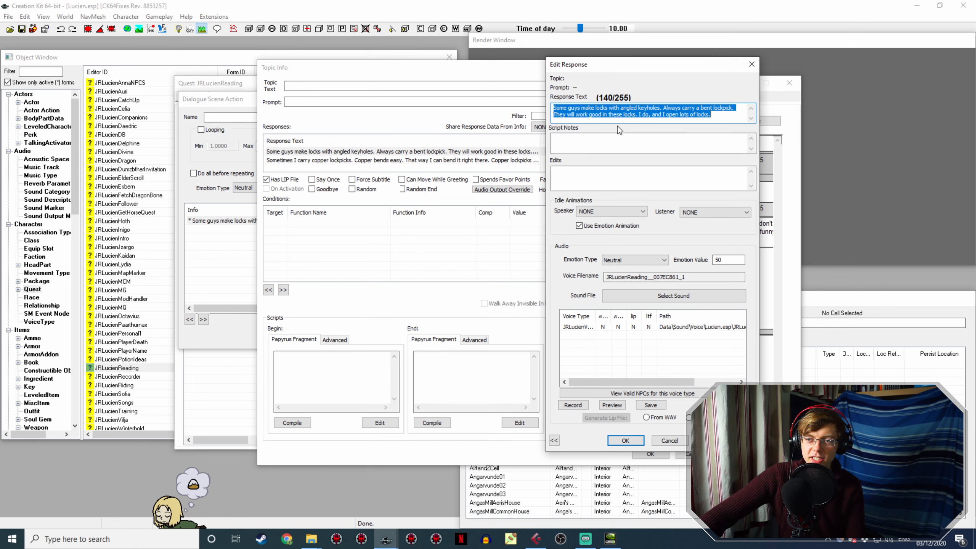
click(536, 540)
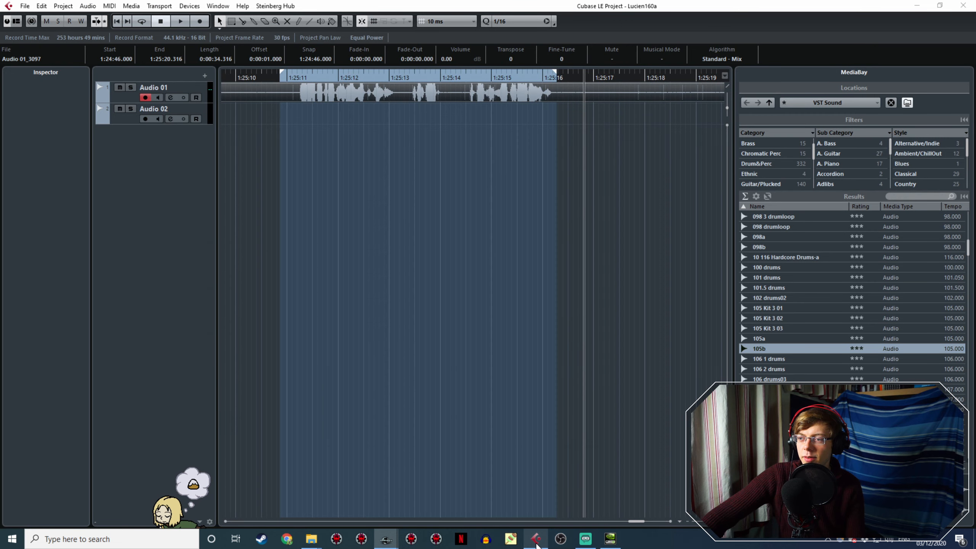
drag(556, 93, 589, 283)
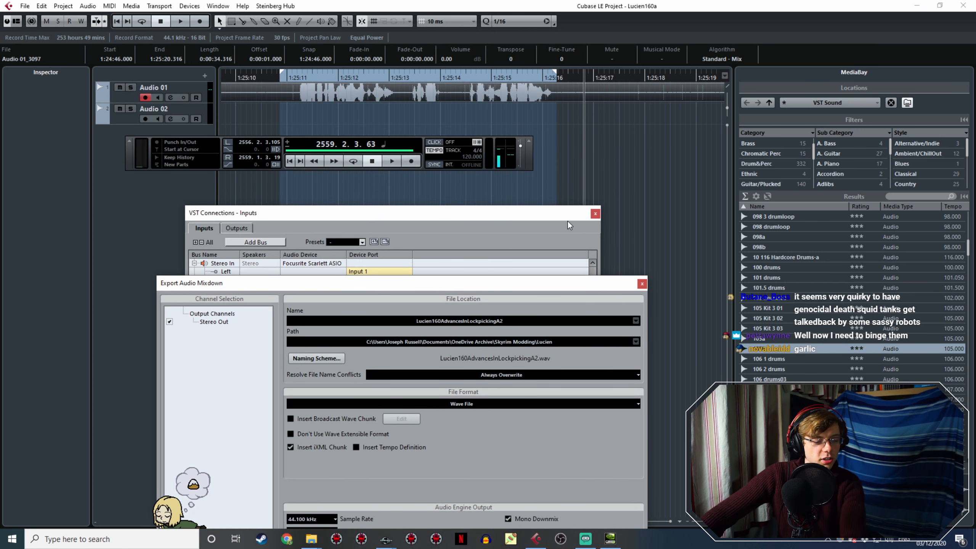
ctrl+scroll(594, 163, down, 2)
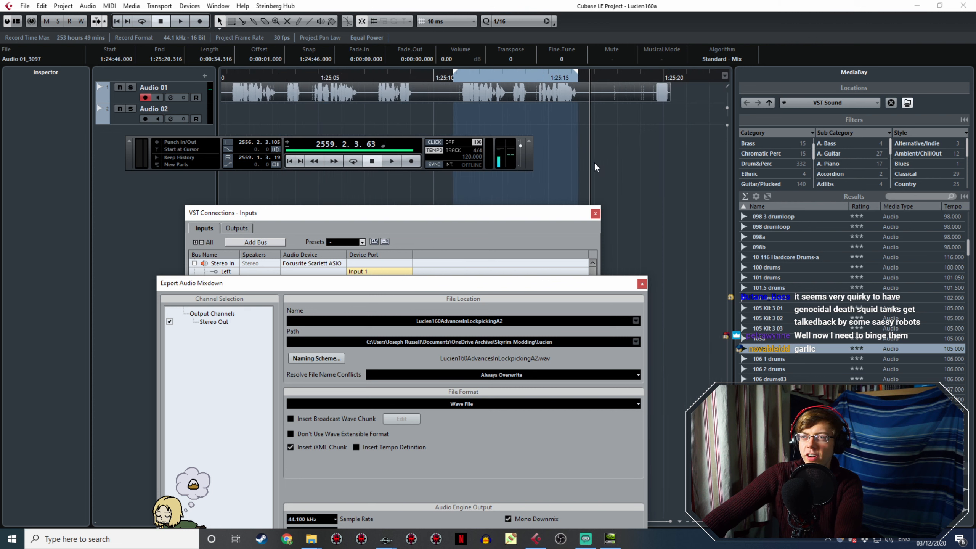
ctrl+scroll(594, 163, down, 2)
middle_drag(627, 151, 441, 120)
click(507, 73)
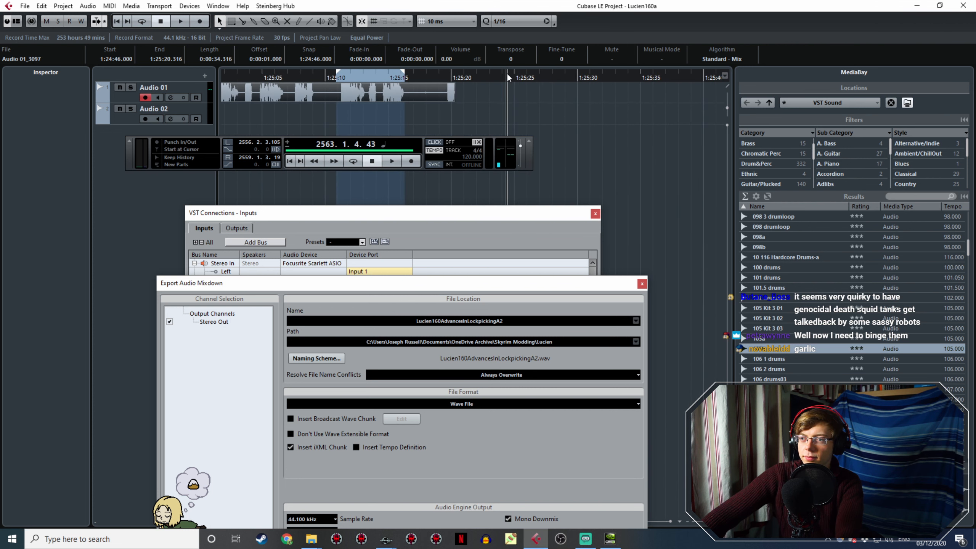
click(413, 162)
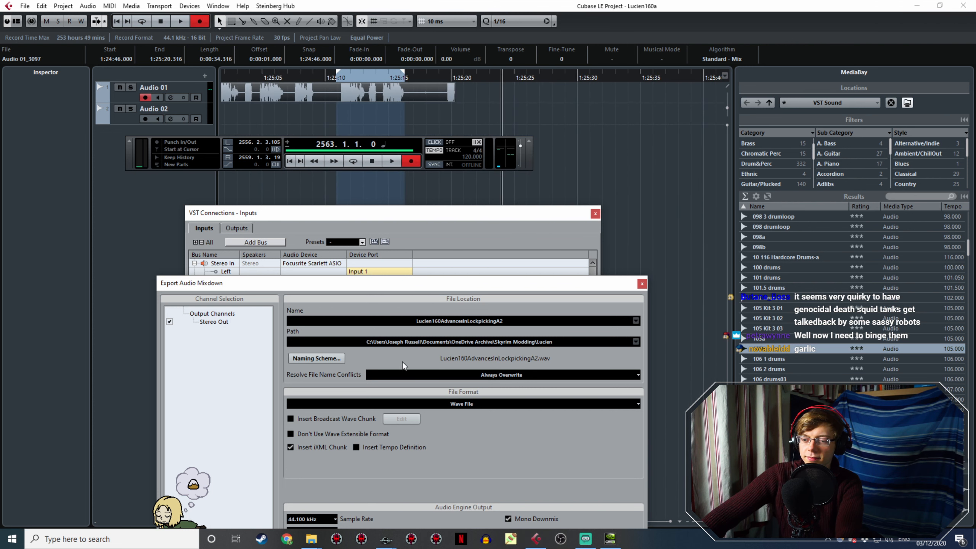
click(382, 538)
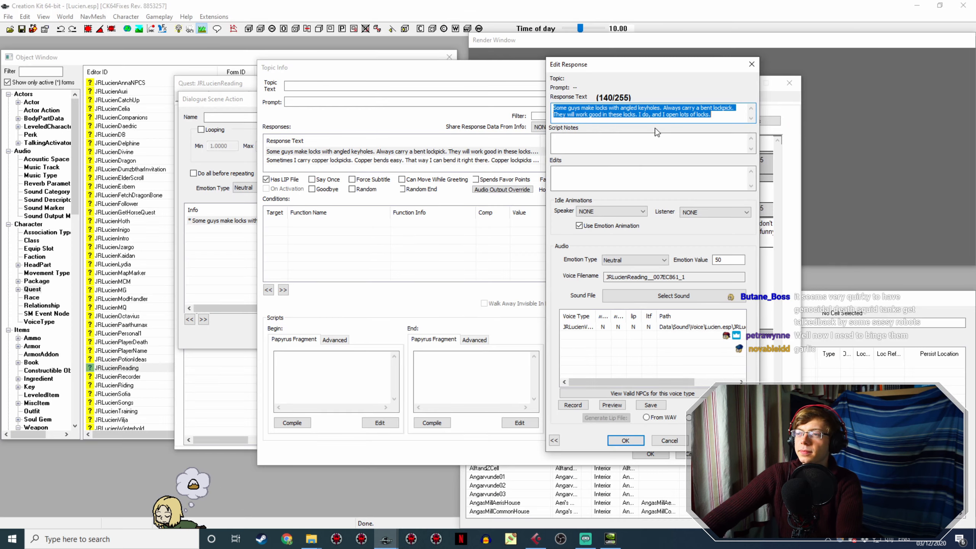
click(699, 115)
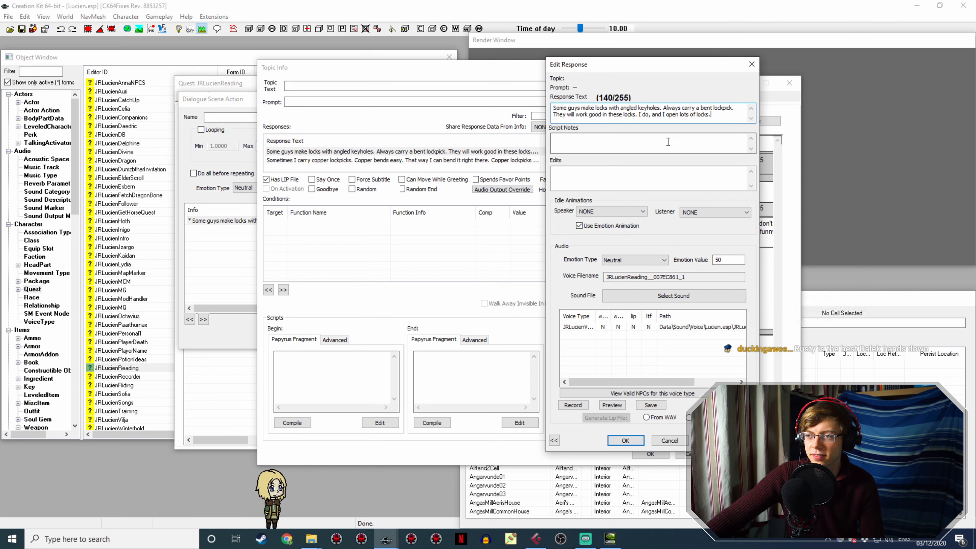
- Stop the angled-keyholes recording in Cubase and play the take back from the start of its speech
click(536, 538)
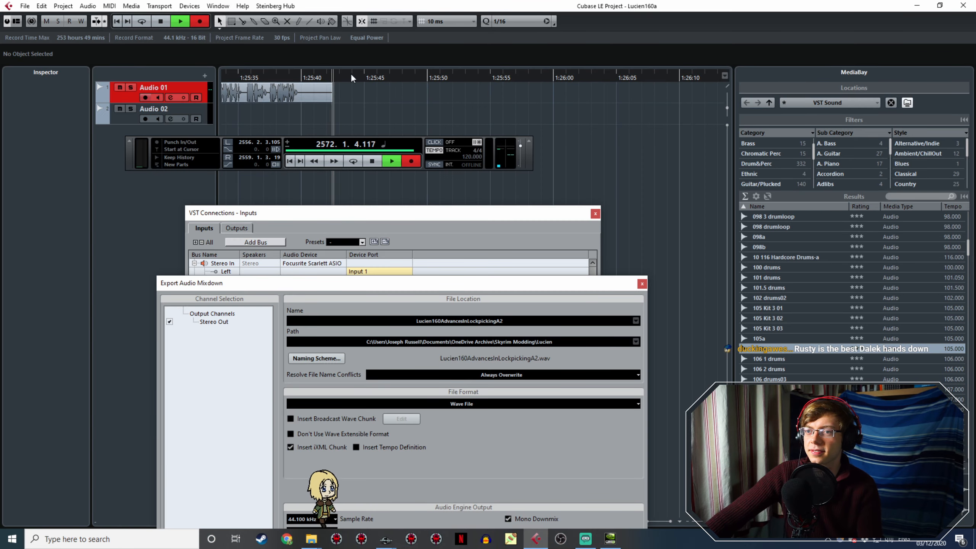
key(space)
middle_drag(355, 105, 519, 105)
click(335, 78)
key(space)
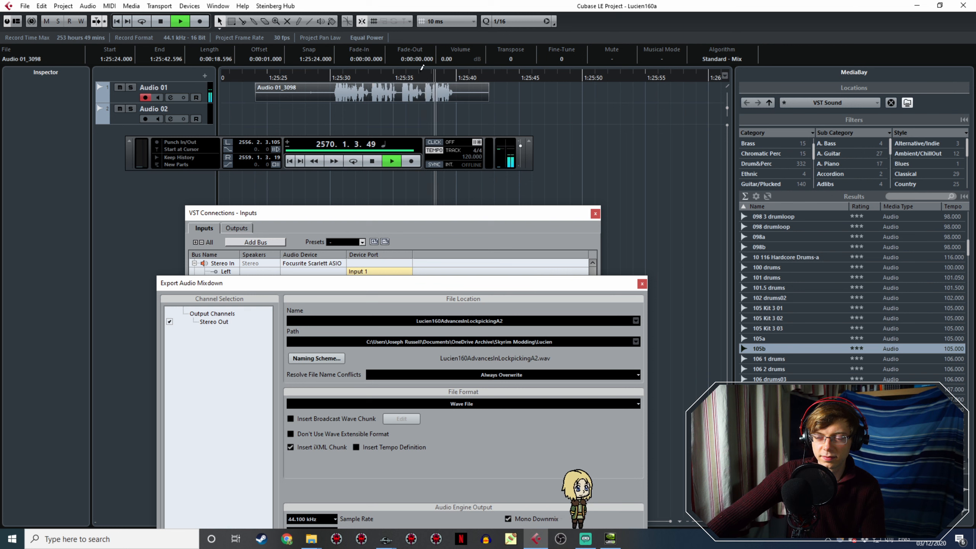
key(space)
- Start another recording on Audio 01 shortly after the end of the last take's speech
click(467, 85)
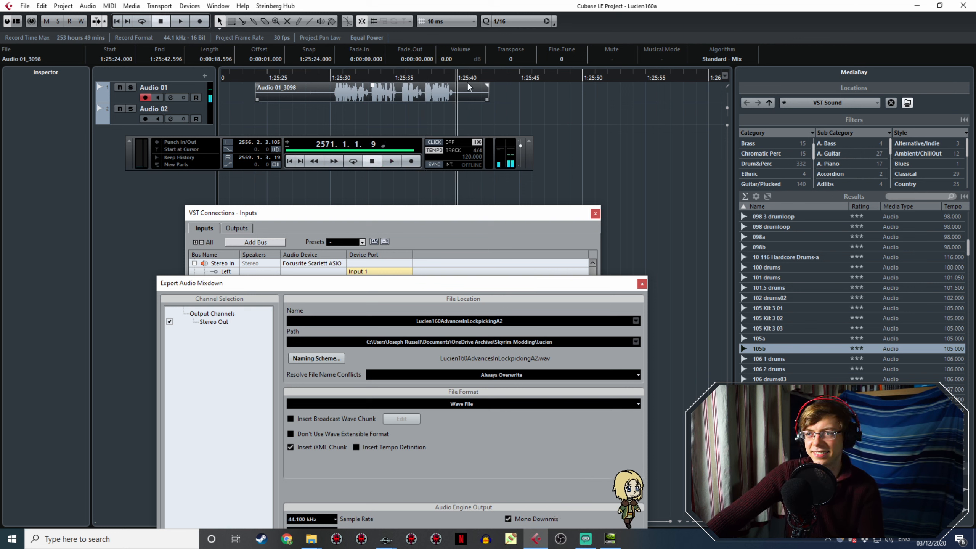
click(470, 77)
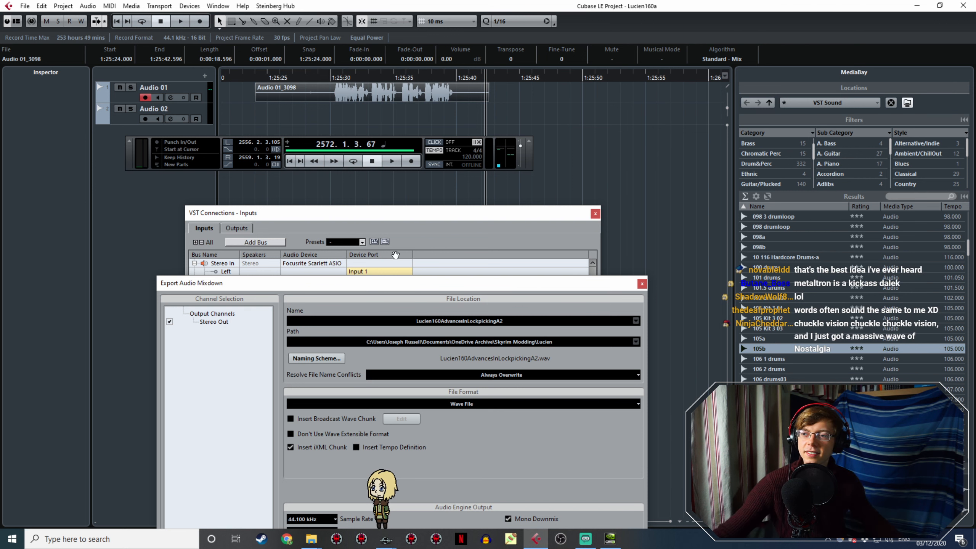
click(416, 162)
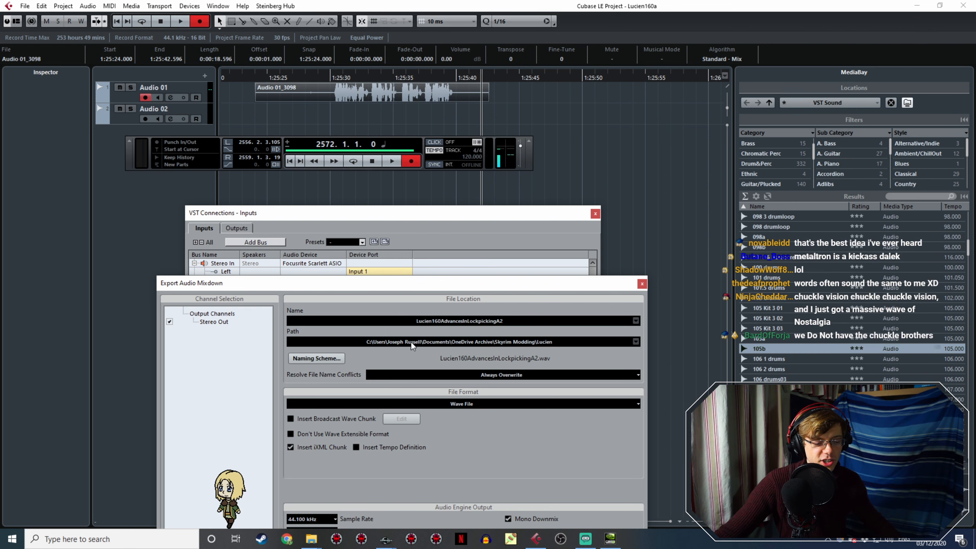
- Switch to Creation Kit, accept the angled-keyholes response and open the copper-lockpicks response
mouse_move(389, 541)
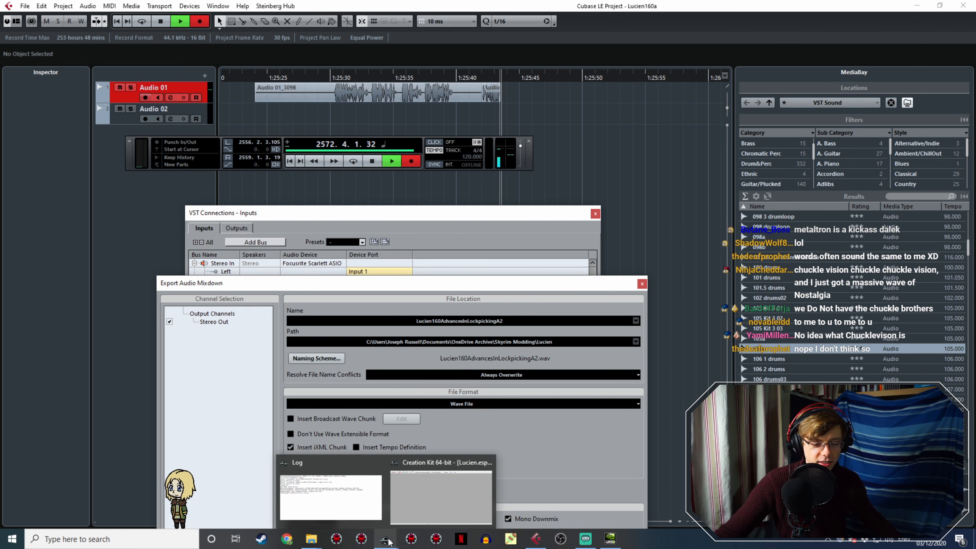
click(419, 502)
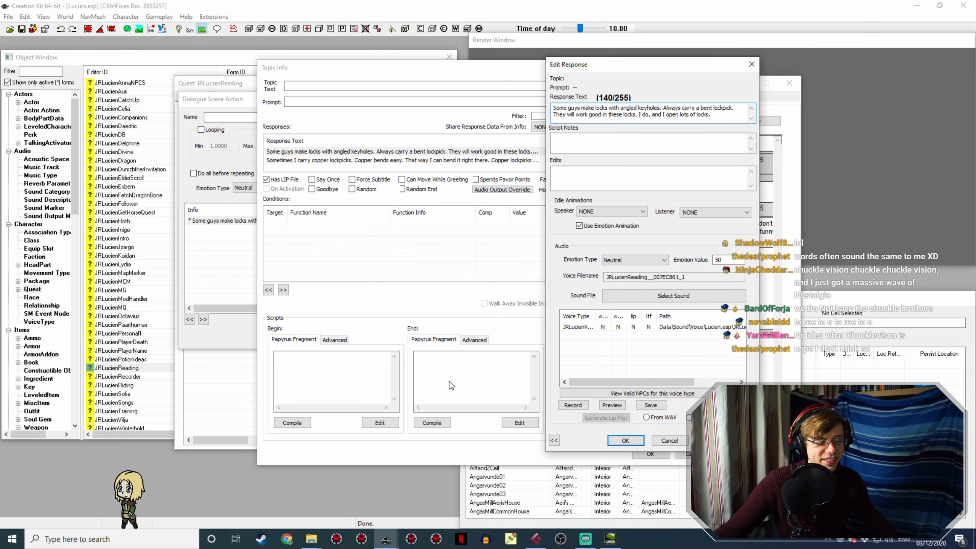
click(625, 440)
double_click(493, 159)
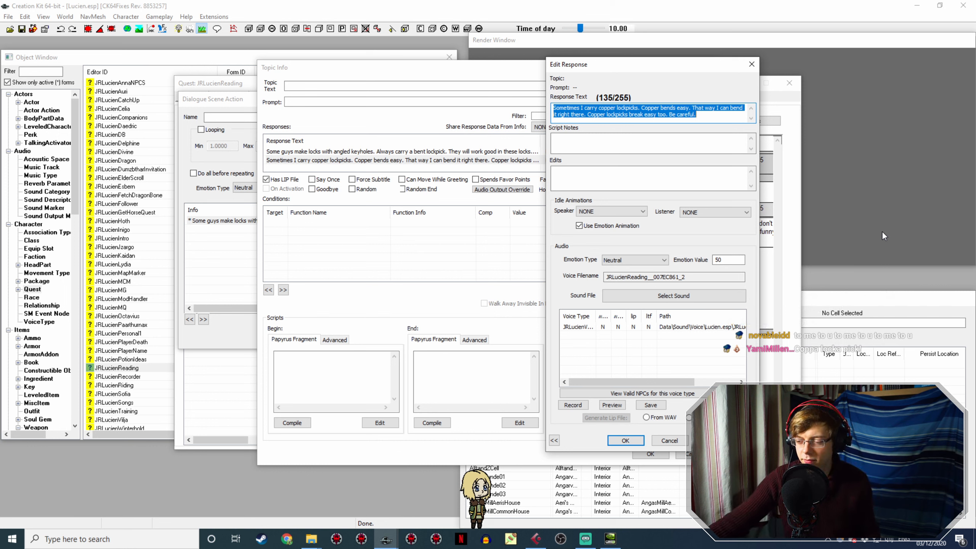
- Switch to Cubase, stop the running recording and delete its take from Audio 01
click(535, 538)
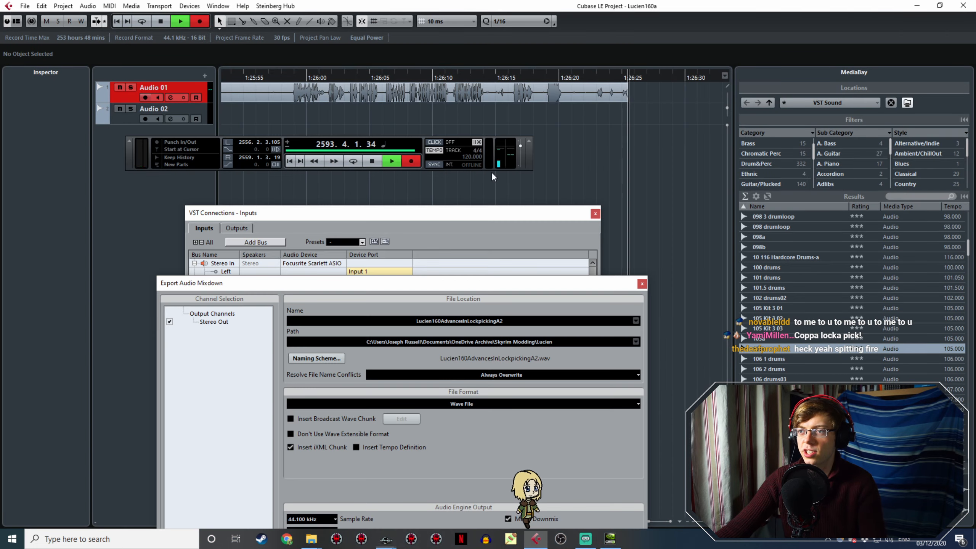
shift+scroll(503, 119, up, 4)
key(Delete)
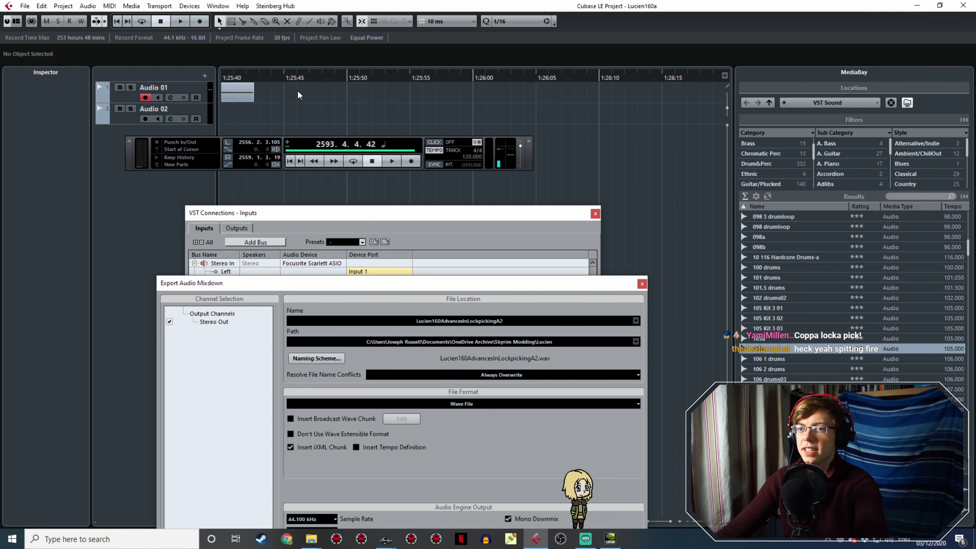
- Start recording the copper-lockpicks line on Audio 01 at 1:25:50 and switch to Creation Kit to read its text
click(417, 162)
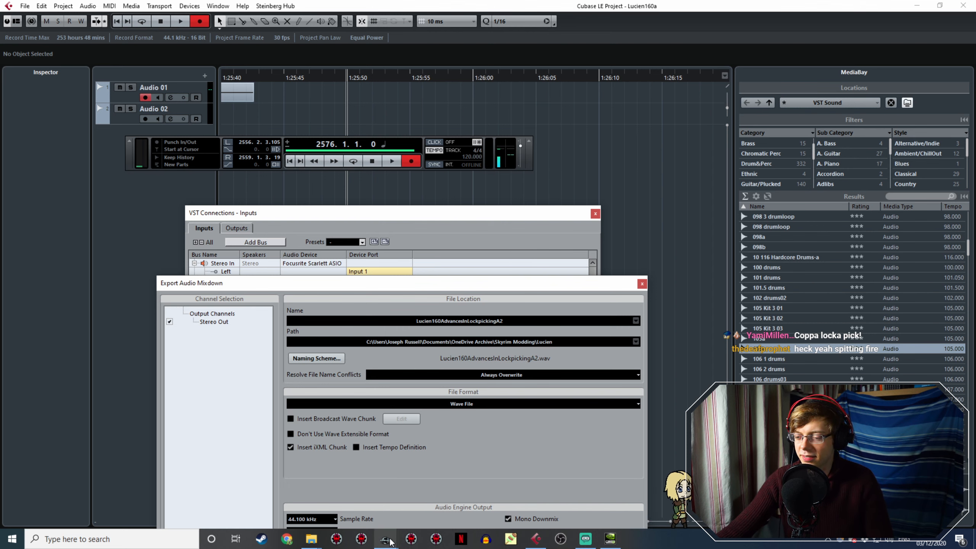
mouse_move(385, 538)
click(421, 498)
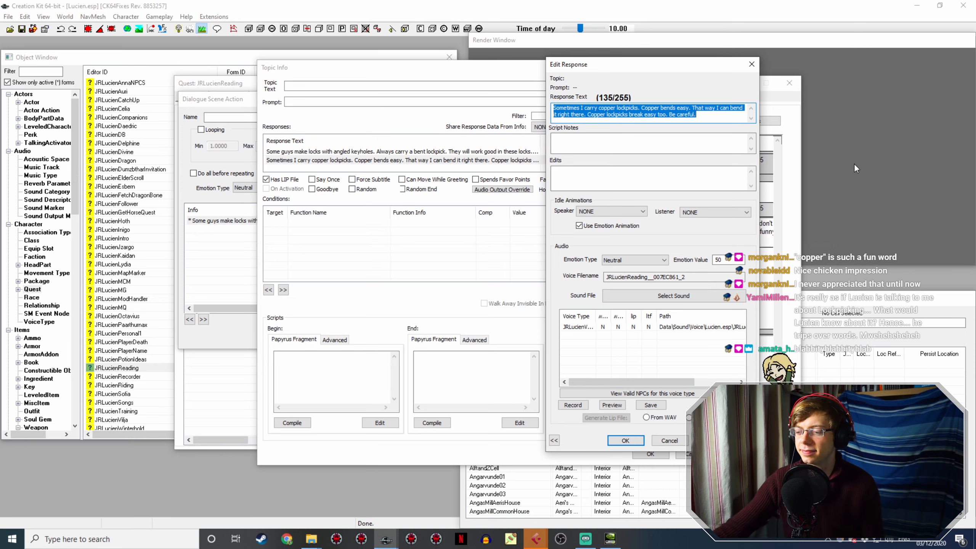
- Dismiss the Cubase recording error and move Creation Kit's displaced Object Window back up beside the open response
mouse_move(536, 537)
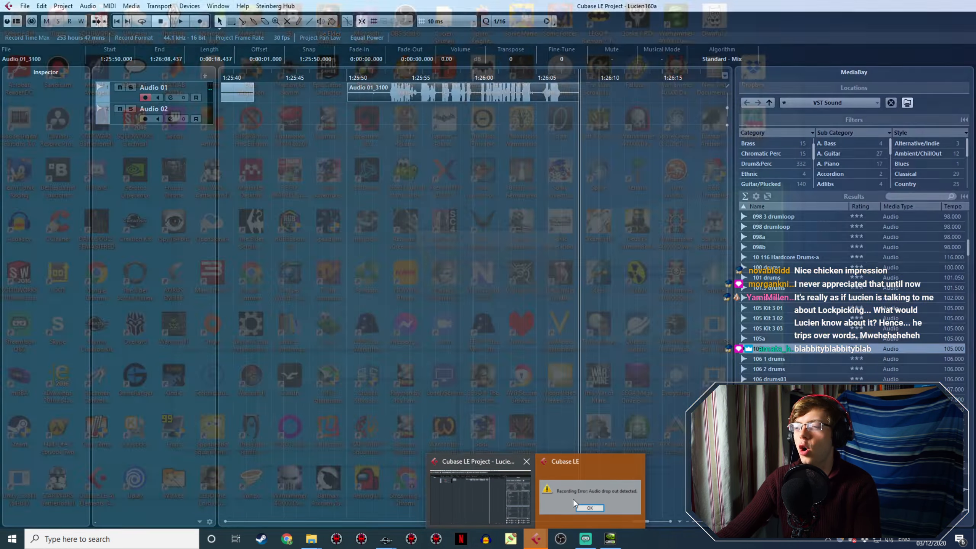
click(573, 499)
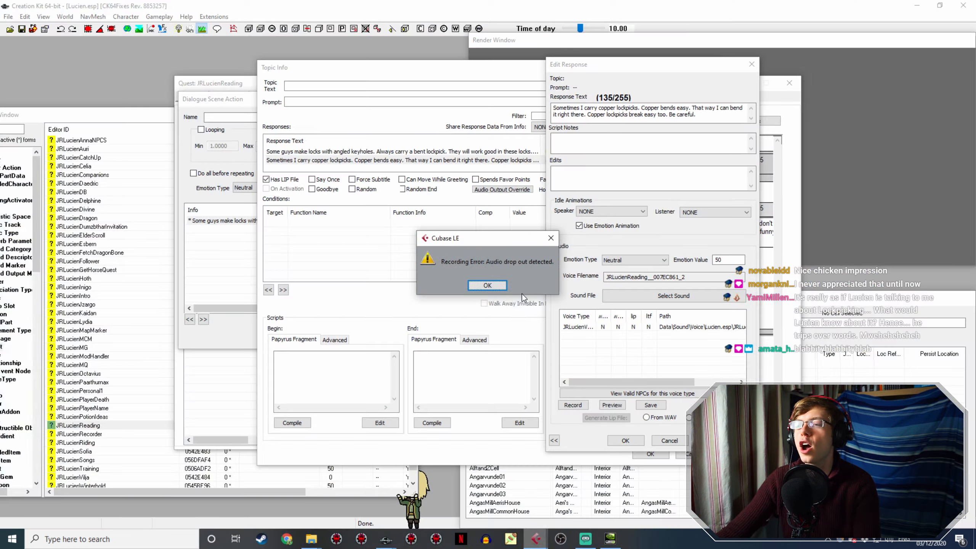
click(499, 292)
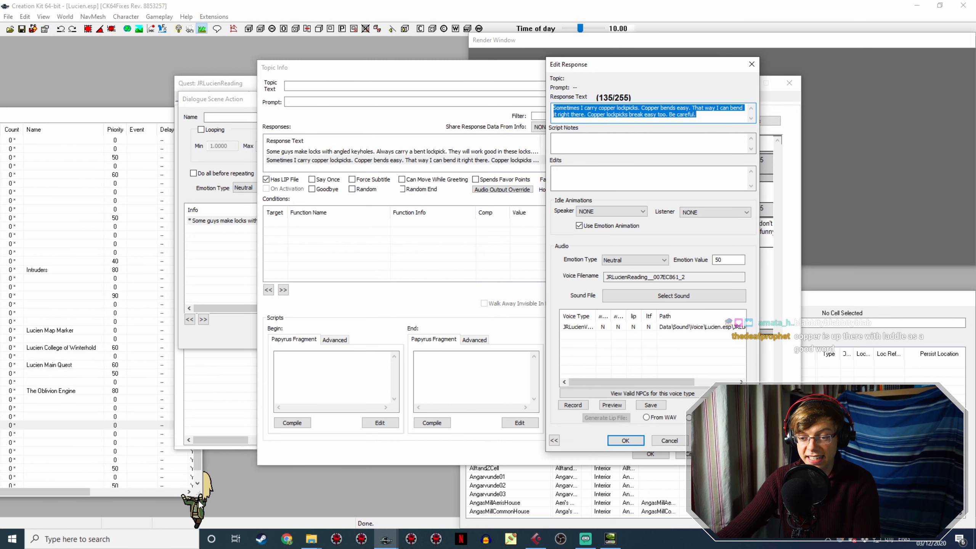
drag(250, 496, 476, 412)
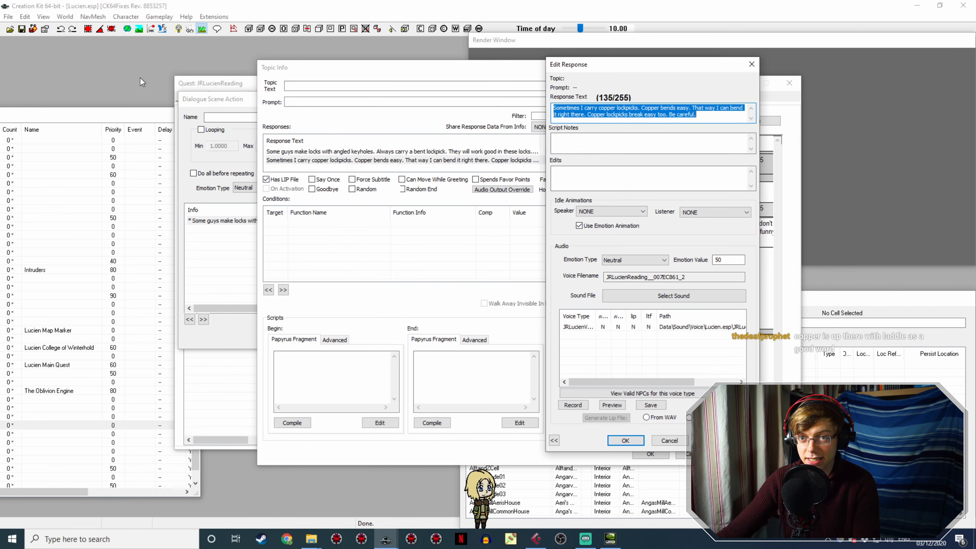
drag(100, 120, 349, 55)
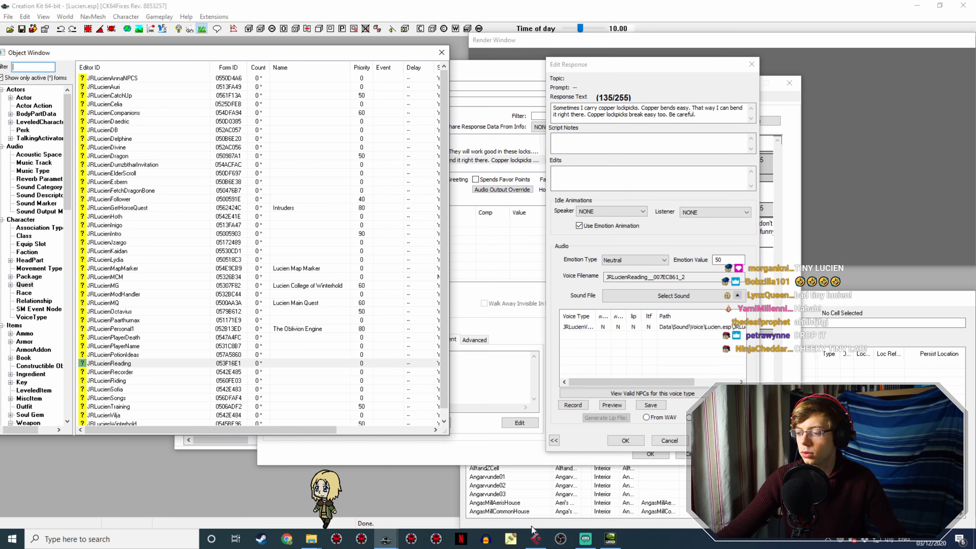
- Switch to Cubase and play back the first copper-lockpicks take from the start of its speech
click(536, 538)
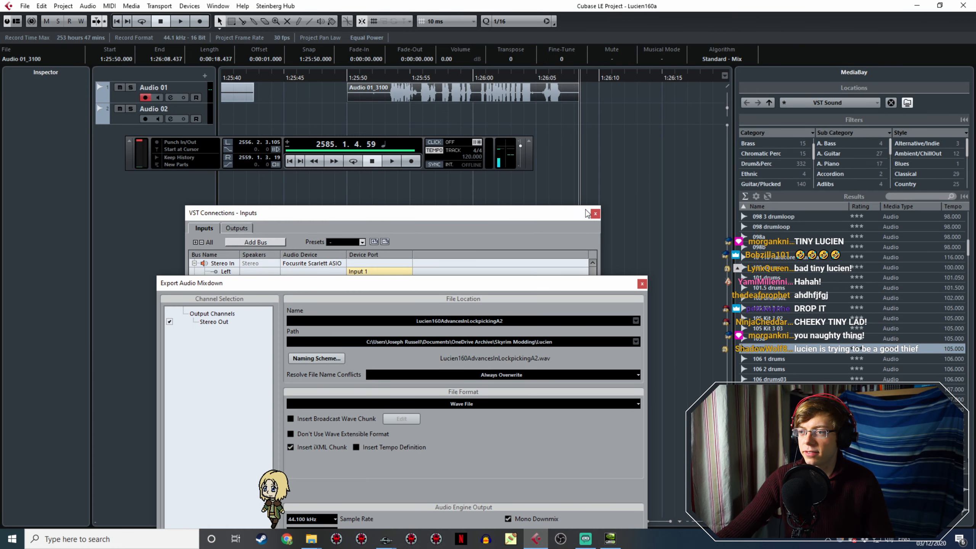
click(385, 77)
key(space)
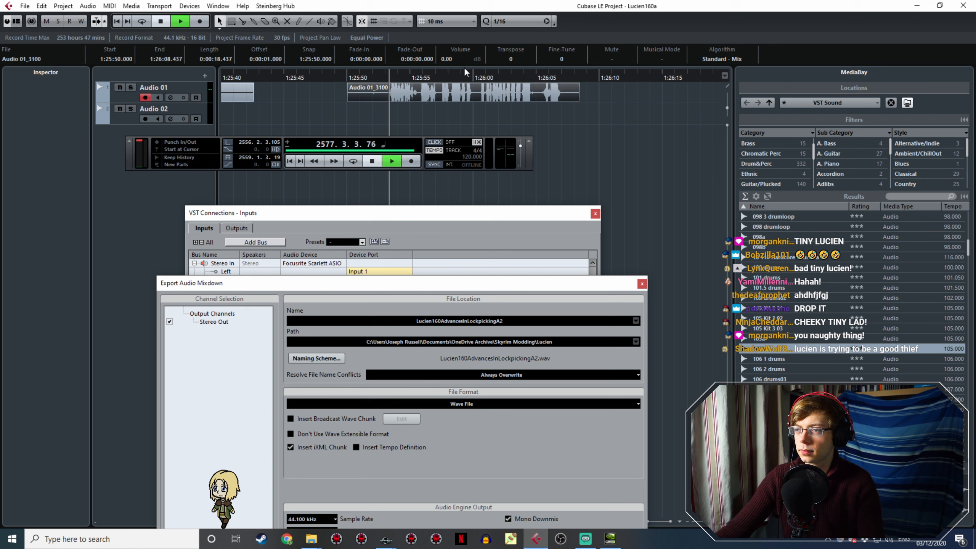
key(space)
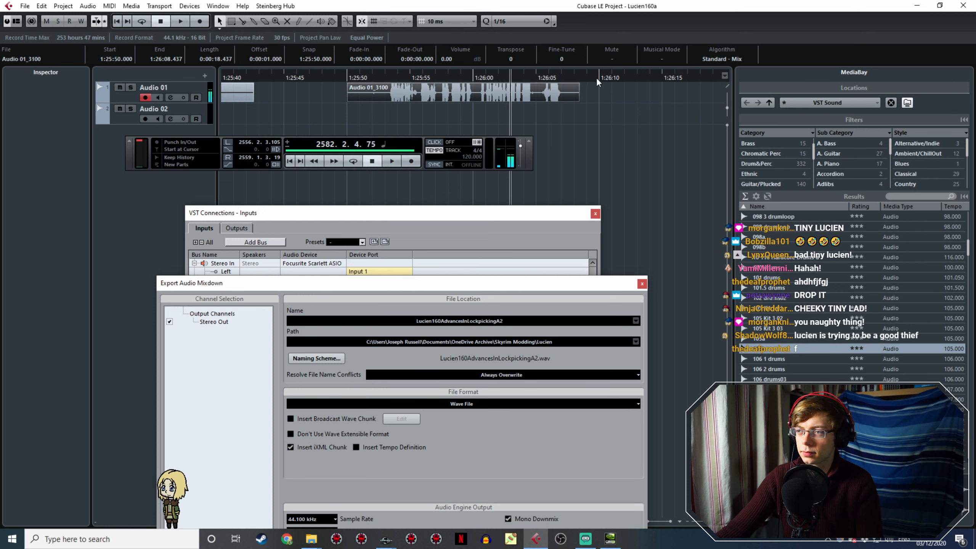
- Start a second copper-lockpicks recording at 1:26:10, after the previous take, and return to the response text in Creation Kit
click(600, 76)
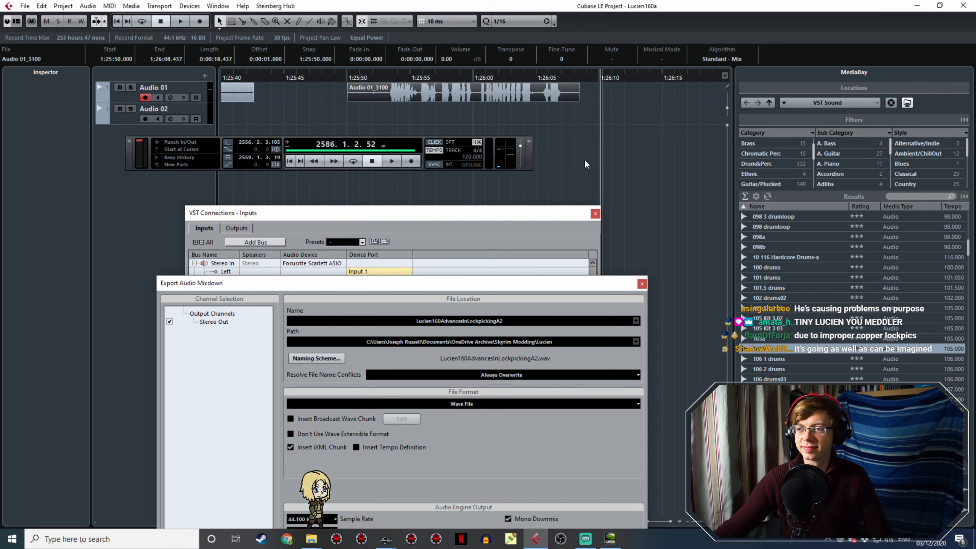
click(619, 76)
click(409, 161)
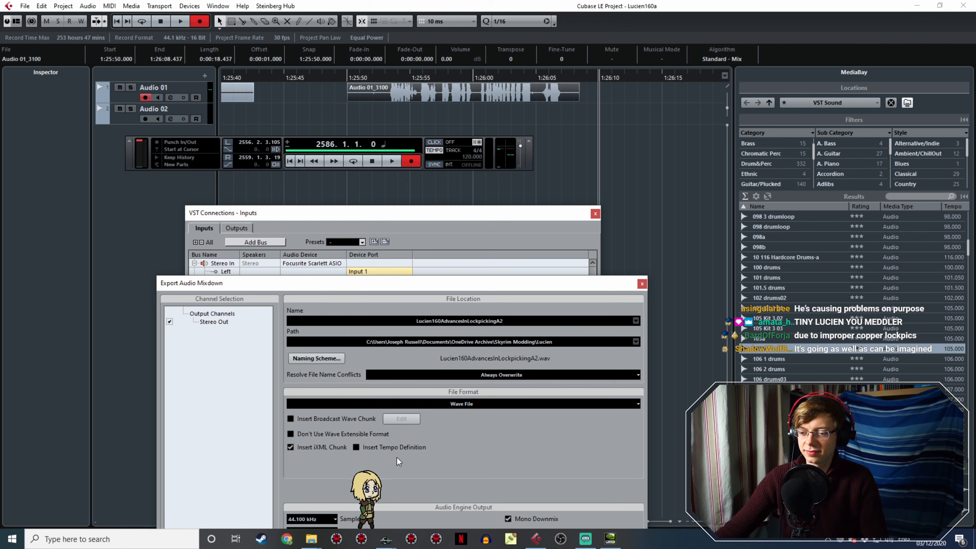
click(385, 538)
click(454, 473)
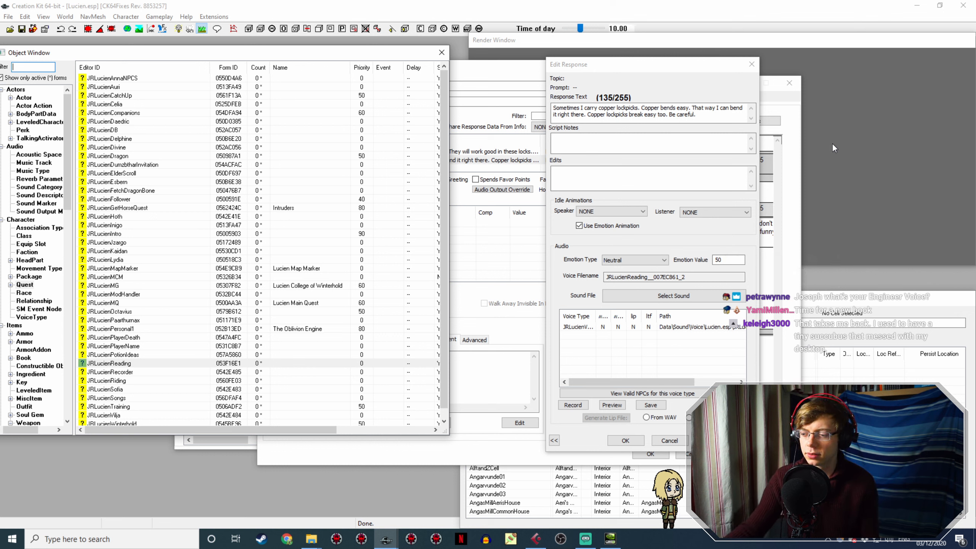
- Stop the second copper-lockpicks recording in Cubase and replay the take from the start of its speech
click(536, 540)
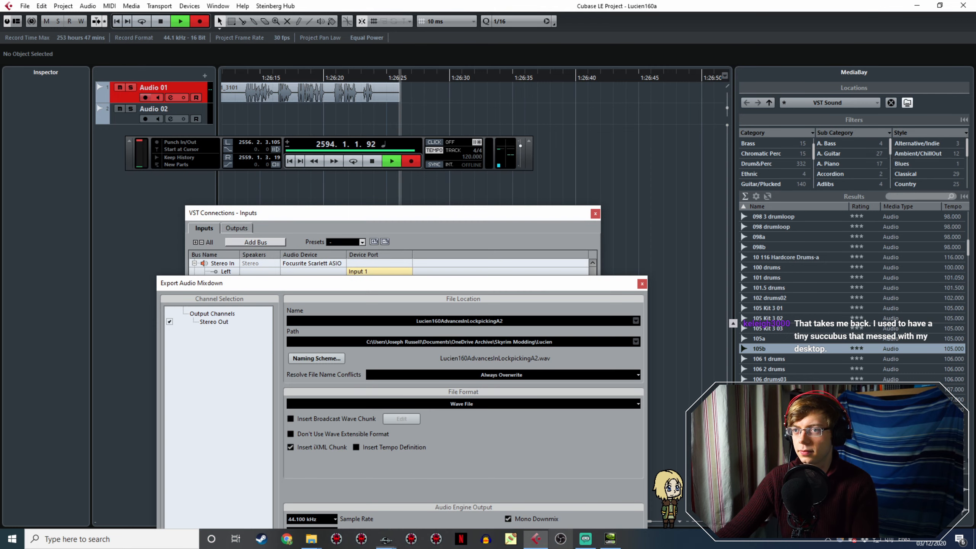
click(340, 76)
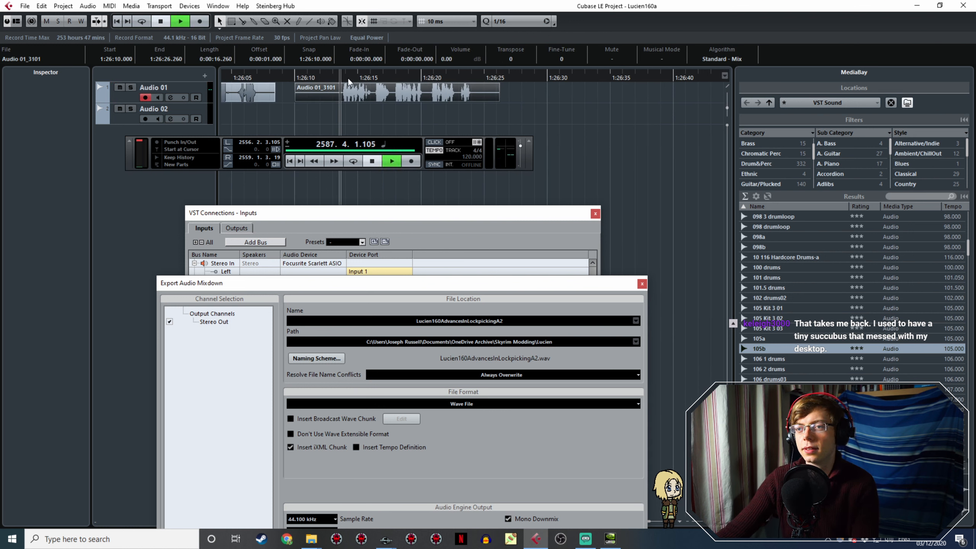
key(space)
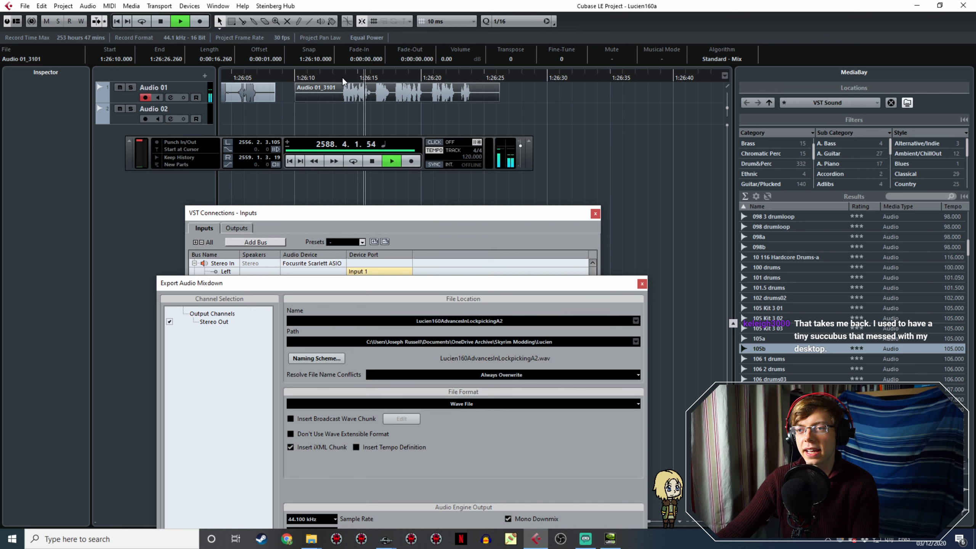
click(342, 76)
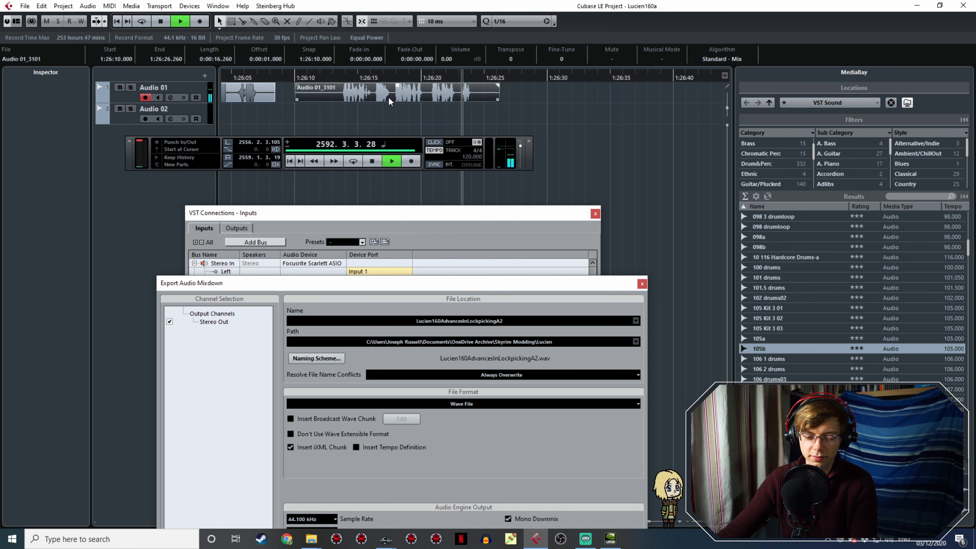
- Stop the second copper-lockpicks take and play back the earlier angled-keyholes take from the start of its speech at about 1:25:30
key(space)
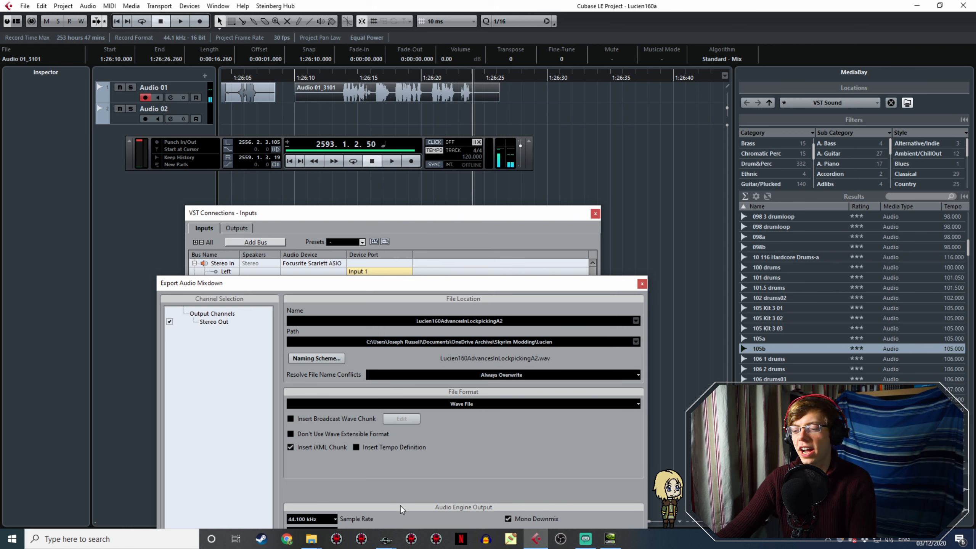
mouse_move(388, 542)
ctrl+scroll(364, 128, down, 3)
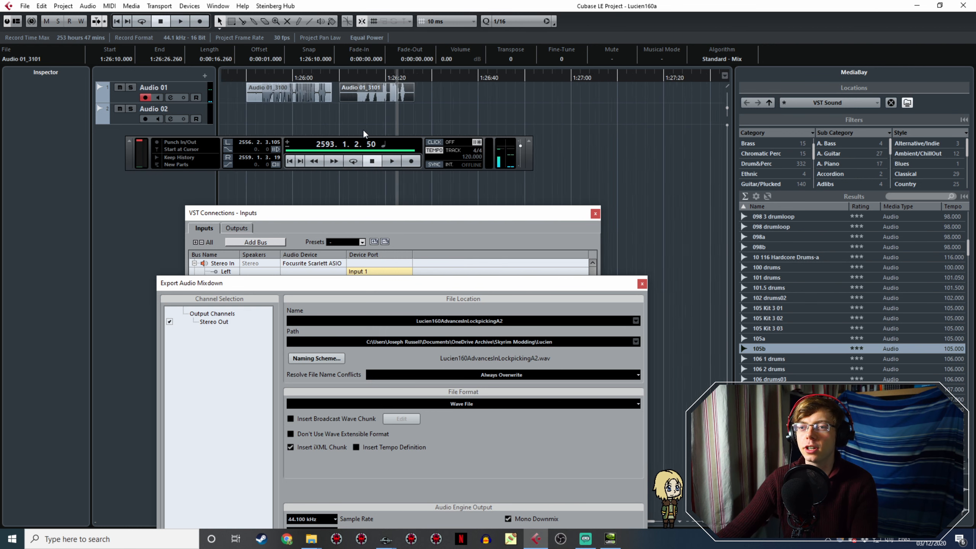
middle_drag(363, 128, 460, 116)
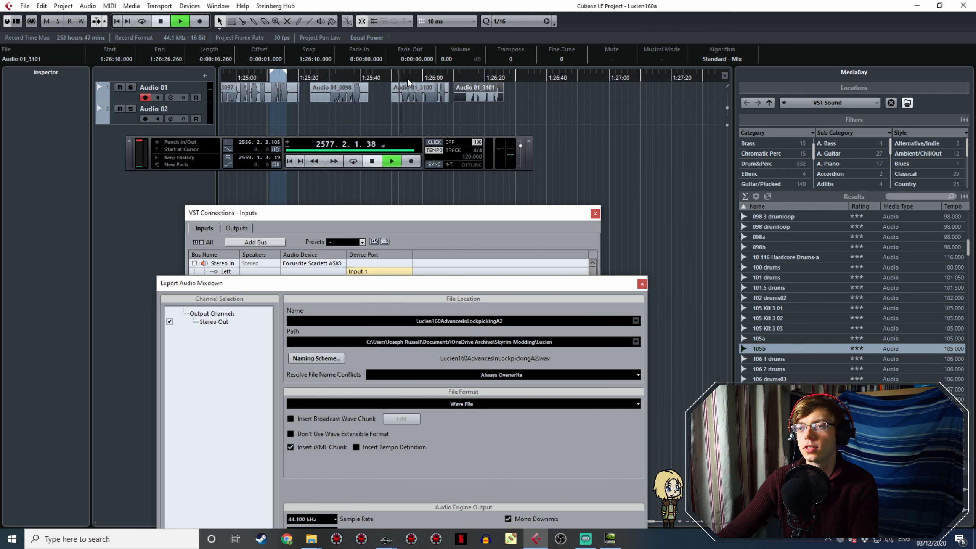
key(space)
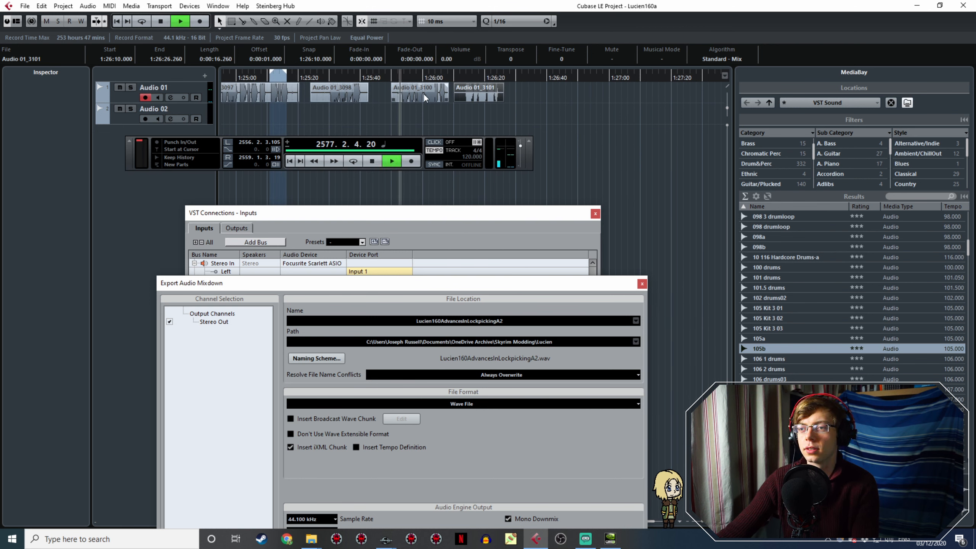
click(326, 75)
ctrl+scroll(332, 81, up, 2)
ctrl+scroll(332, 80, up, 2)
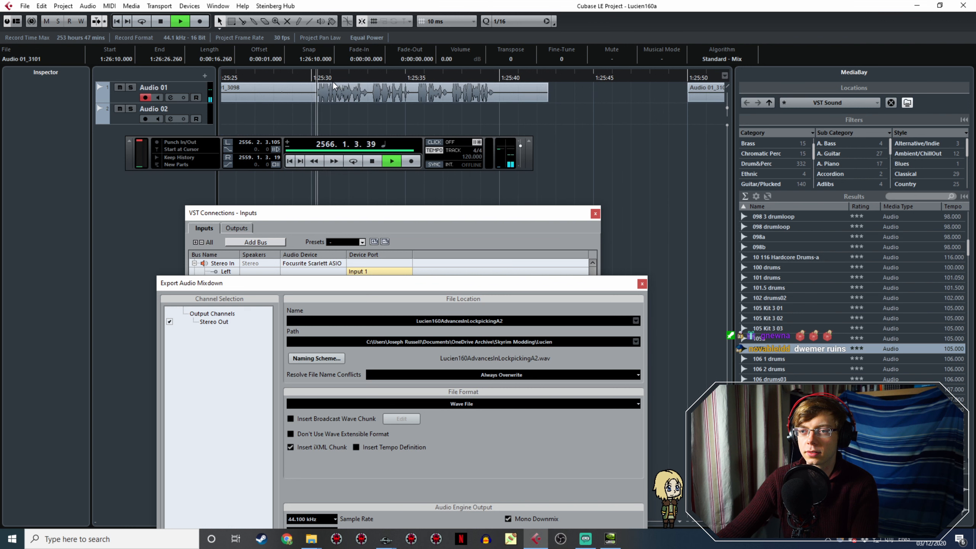
- Set the locators around the angled-keyholes speech, from just before 1:25:30 to about 1:25:40, and listen through the range
drag(315, 73, 496, 74)
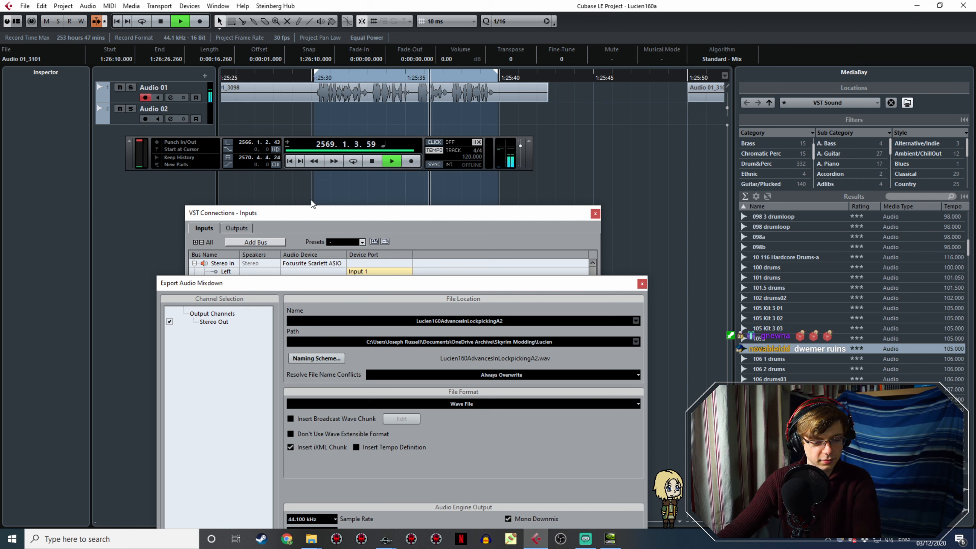
click(315, 77)
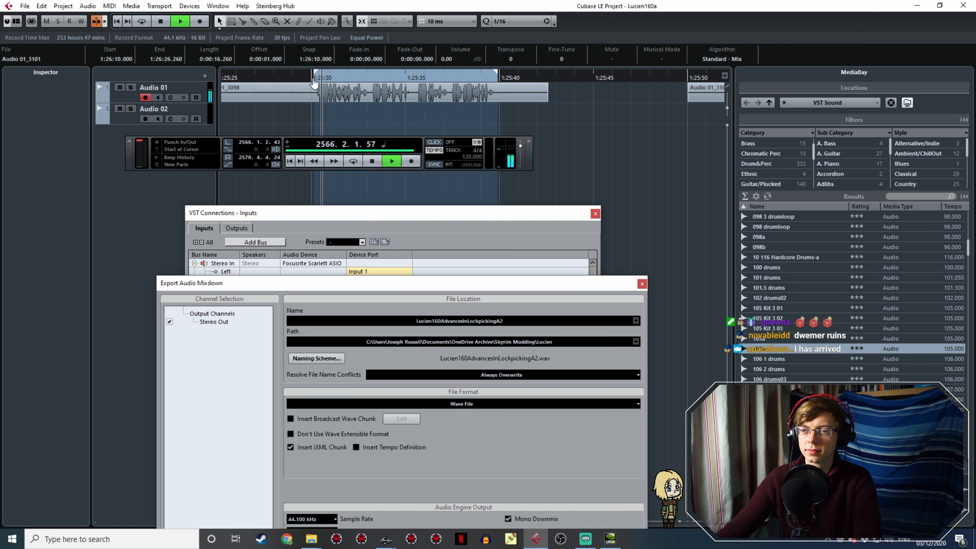
drag(316, 72, 309, 72)
click(304, 78)
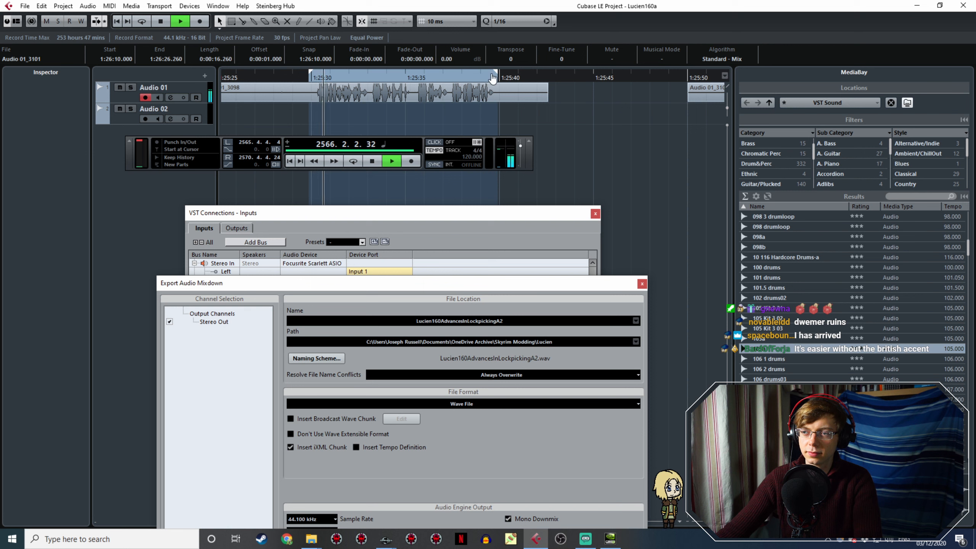
drag(495, 73, 498, 89)
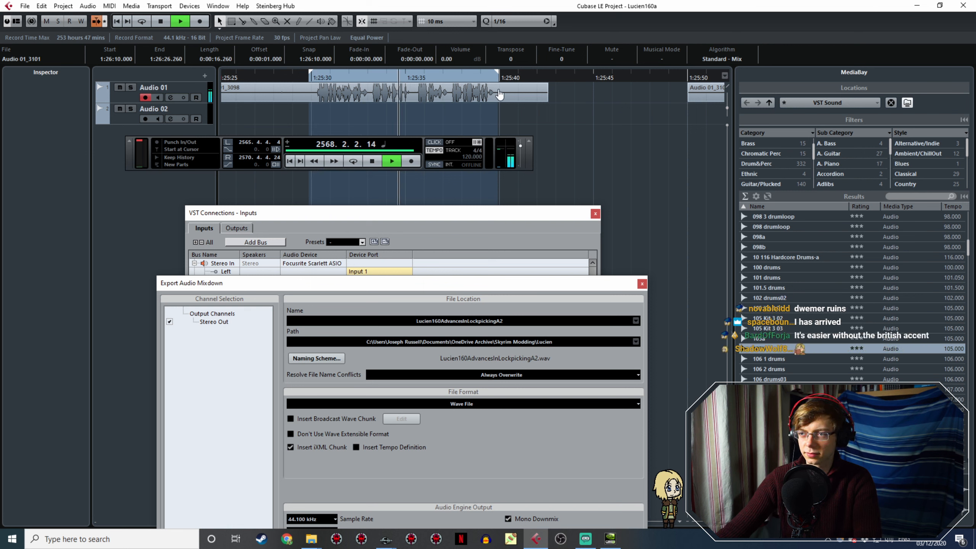
key(space)
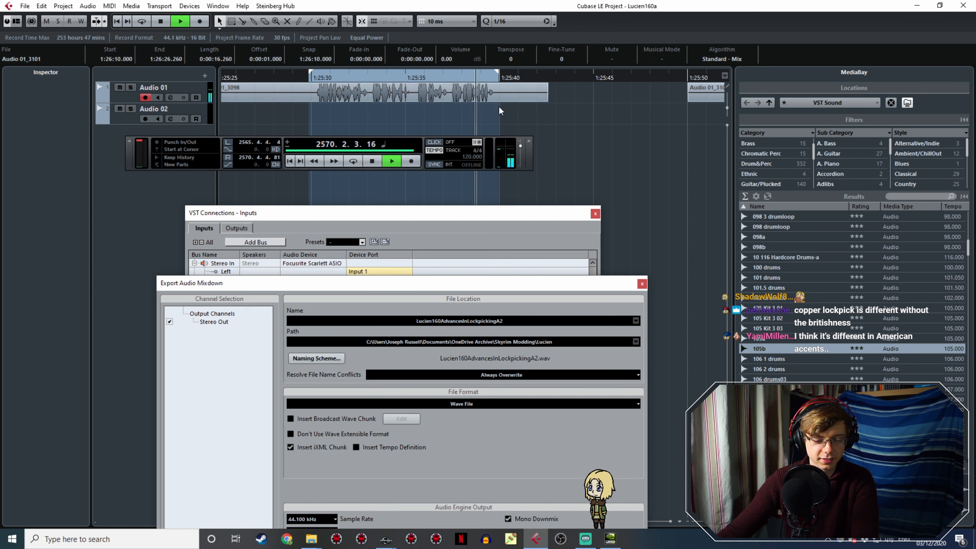
- Stop playback and export the angled-keyholes range as Lucien160AdvancesInLockpickingA3
key(space)
click(503, 319)
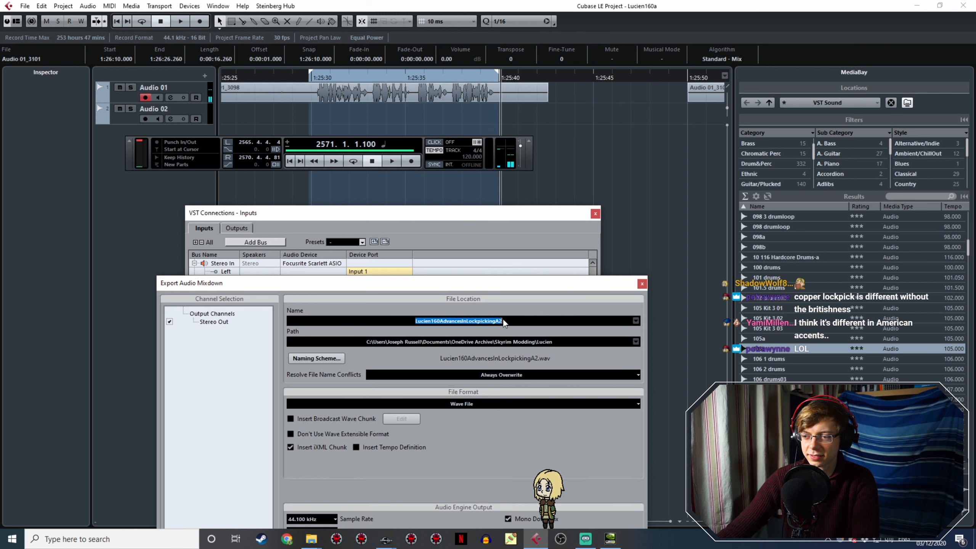
click(510, 320)
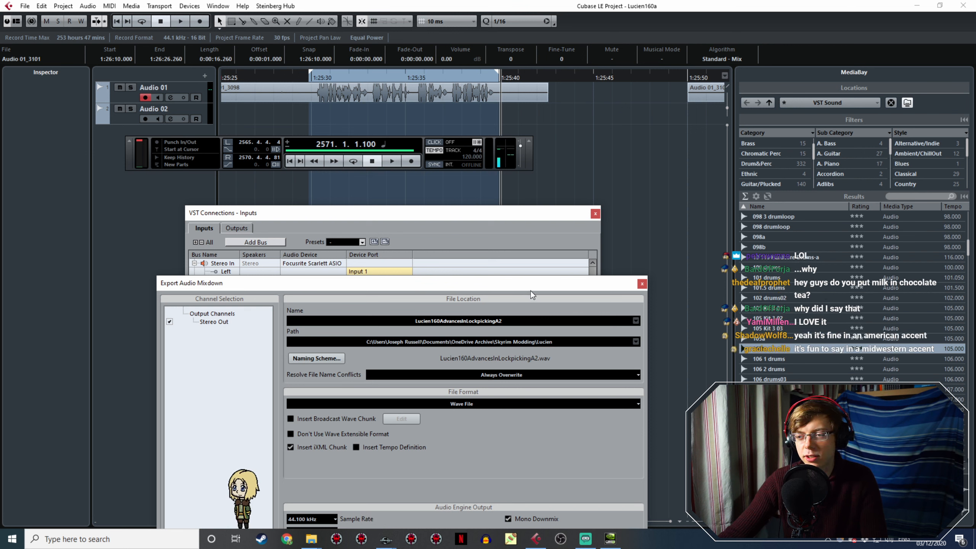
drag(531, 291, 490, 159)
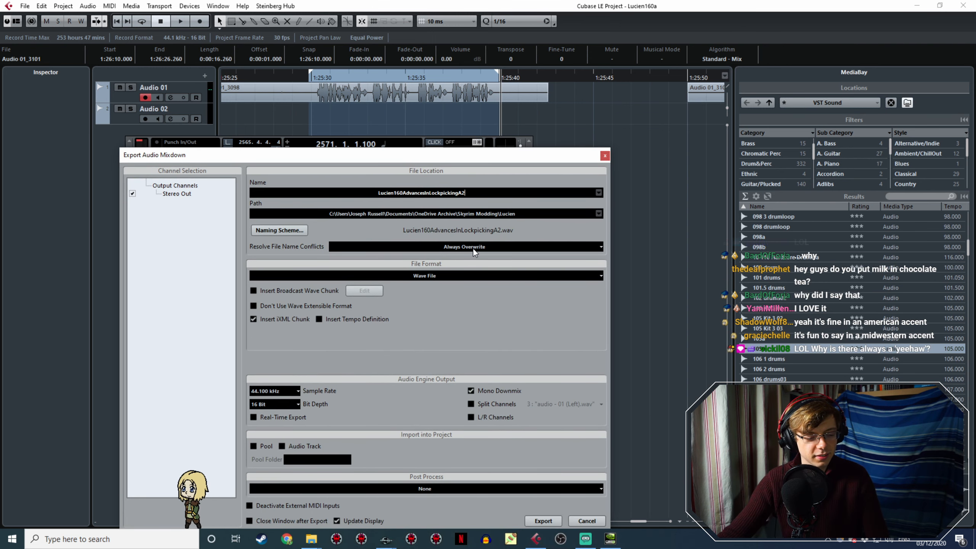
key(BackSpace)
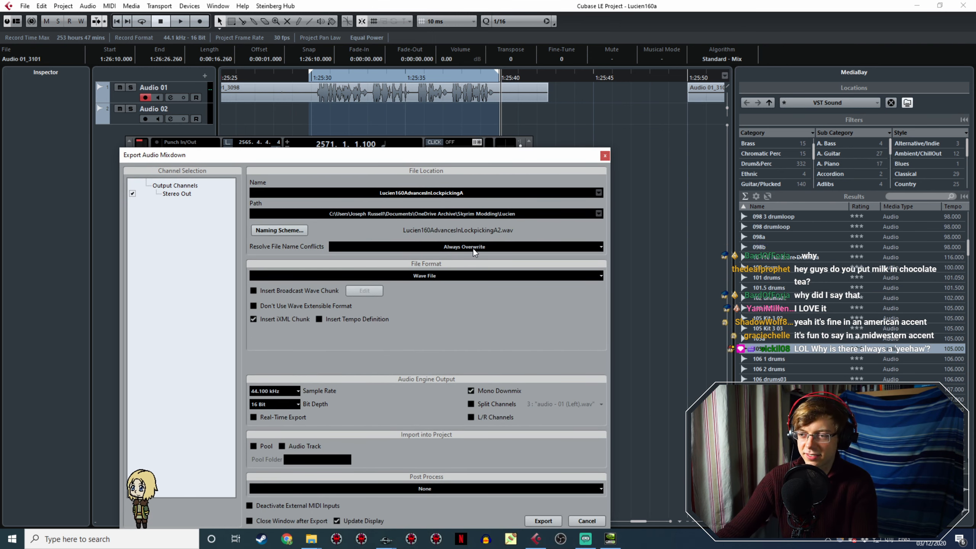
text(3)
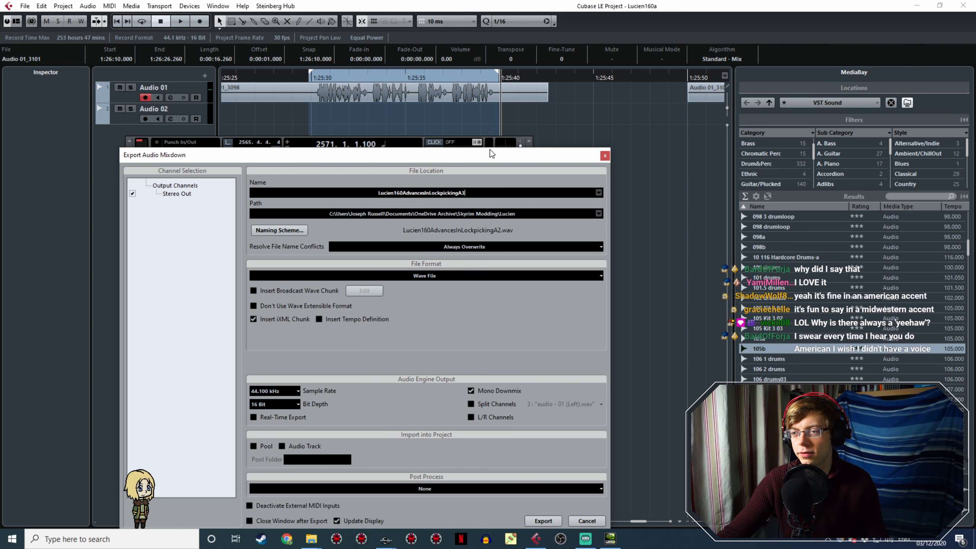
drag(491, 156, 490, 116)
click(546, 479)
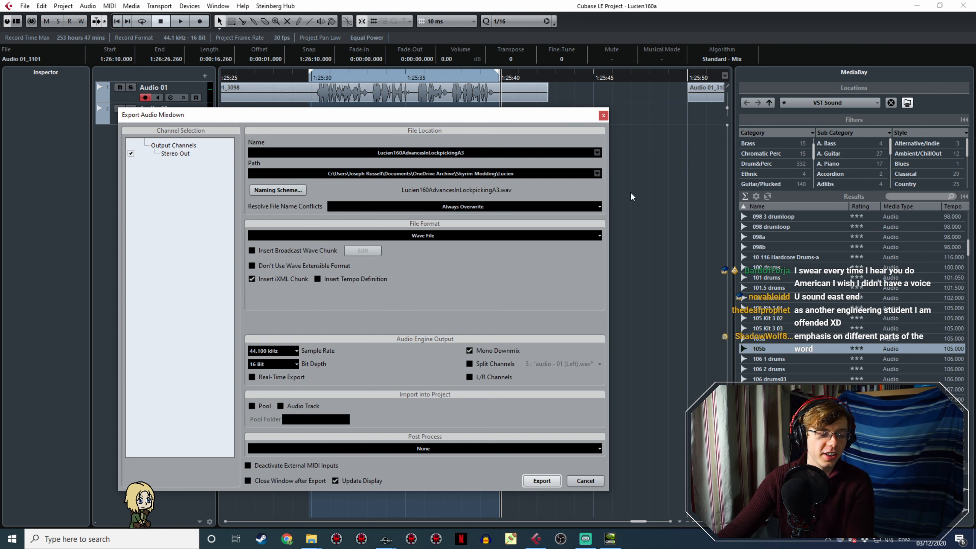
- Set the locators around the speech in the second copper-lockpicks take, from about 1:26:13 to 1:26:24
ctrl+scroll(632, 191, down, 4)
middle_drag(649, 149, 378, 132)
click(505, 77)
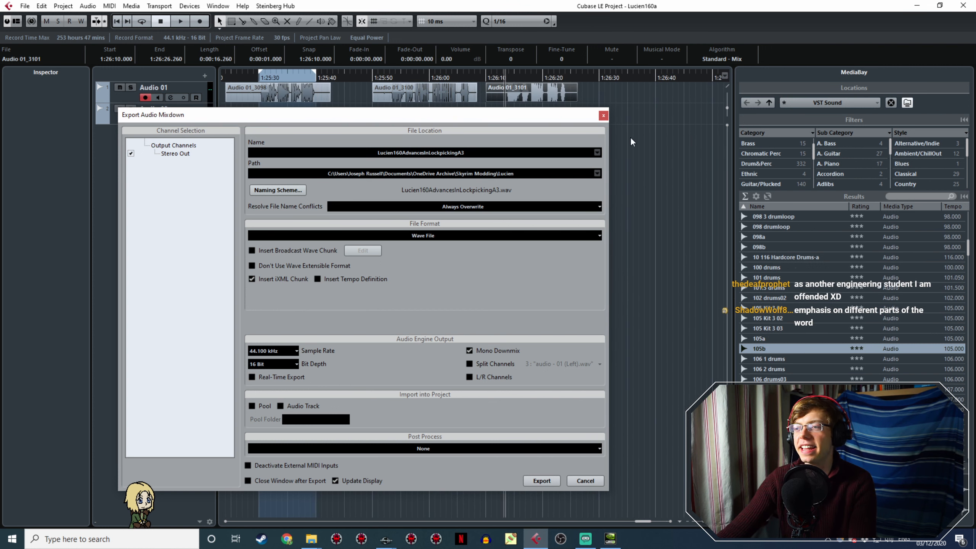
ctrl+scroll(630, 137, up, 4)
middle_drag(522, 91, 621, 94)
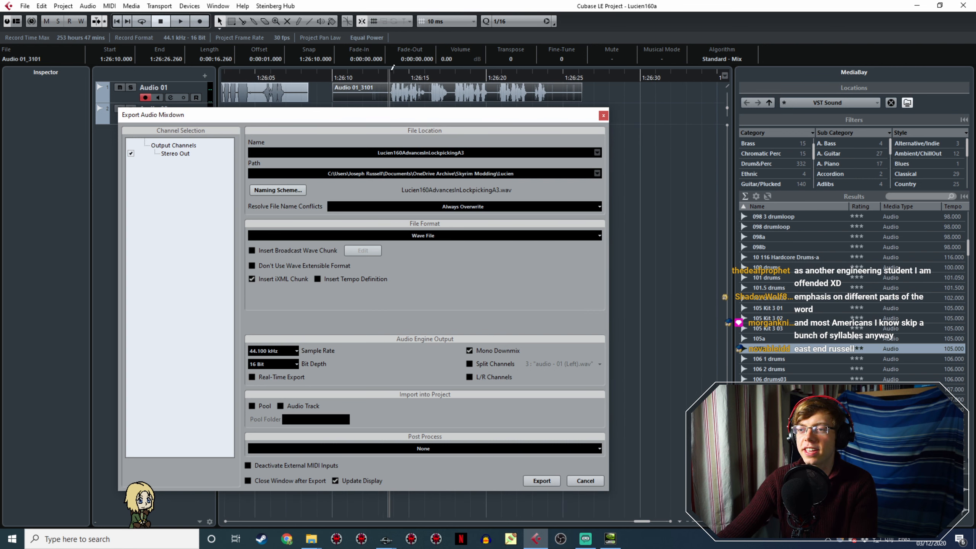
drag(390, 67, 548, 75)
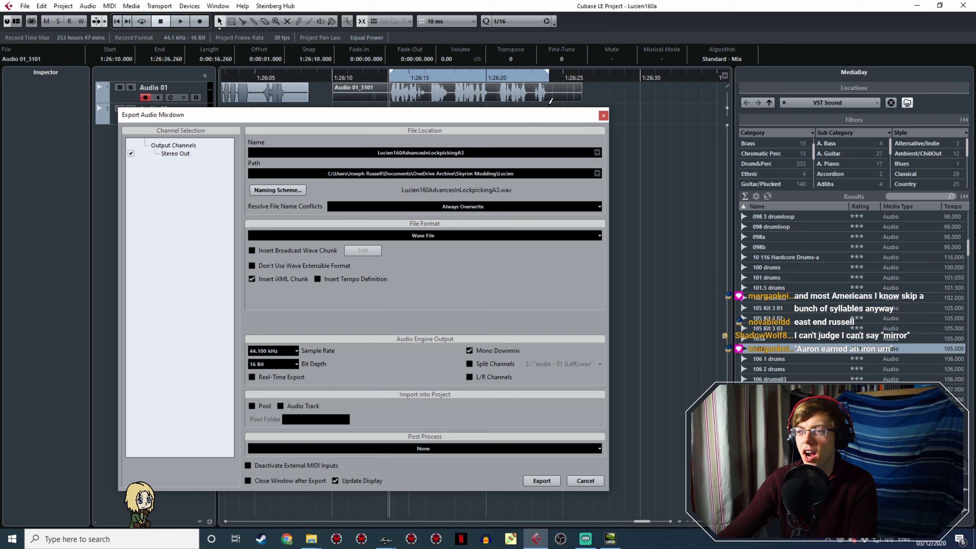
ctrl+scroll(481, 96, up, 2)
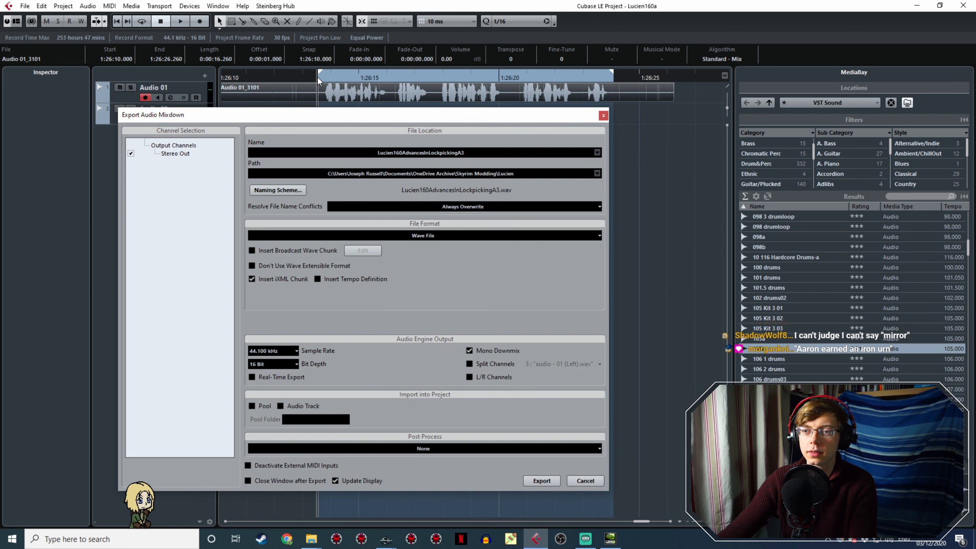
- Play back the marked copper-lockpicks range from its start to check it before exporting
key(space)
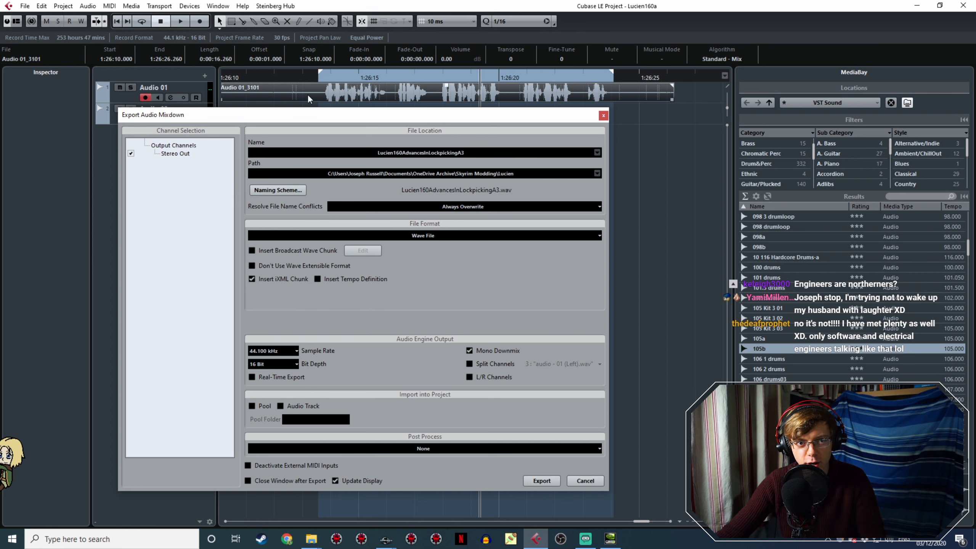
click(320, 78)
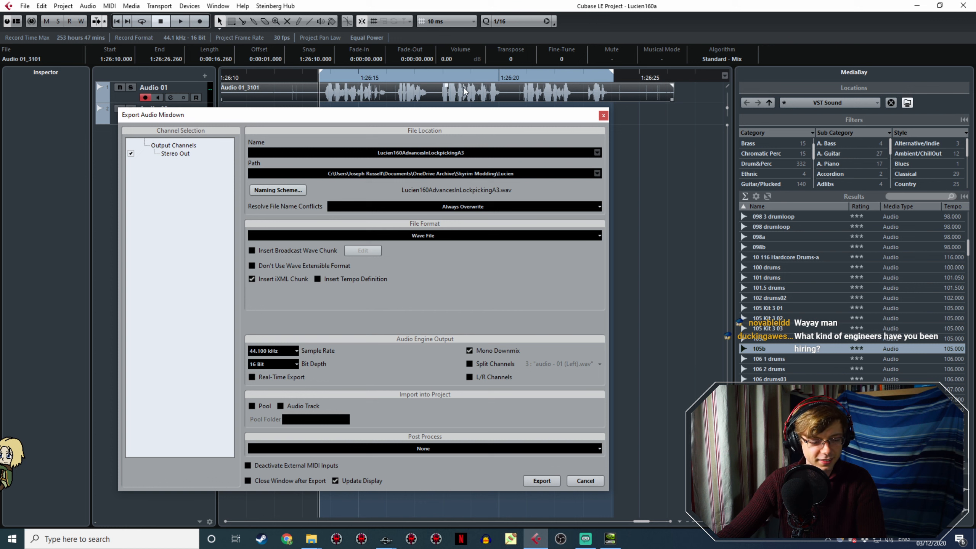
key(space)
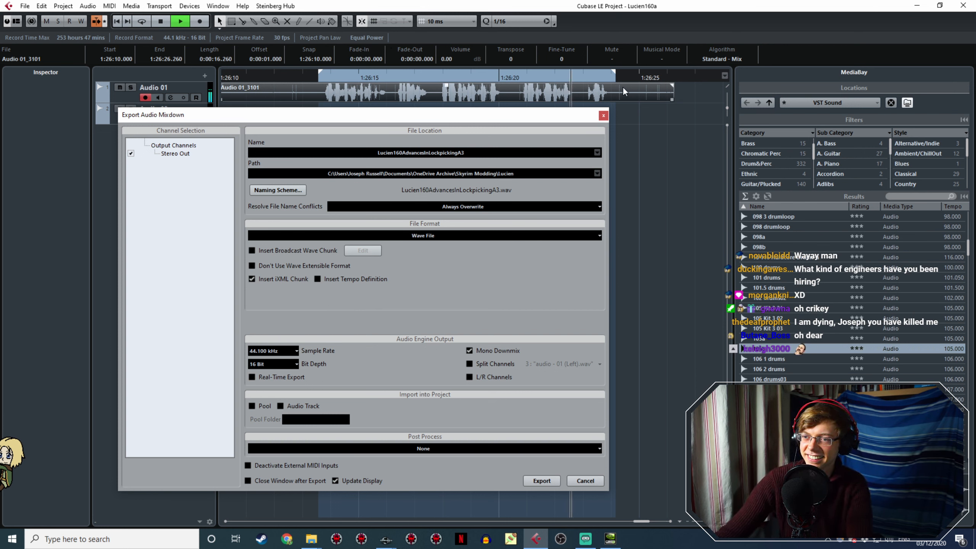
- Export the marked copper-lockpicks range as Lucien160AdvancesInLockpickingA4
click(470, 155)
click(470, 154)
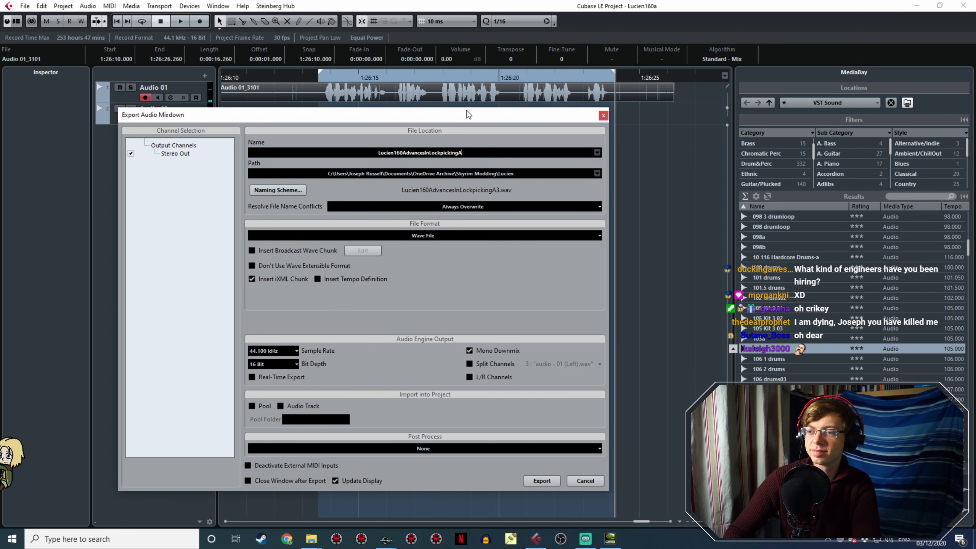
text(4)
click(541, 480)
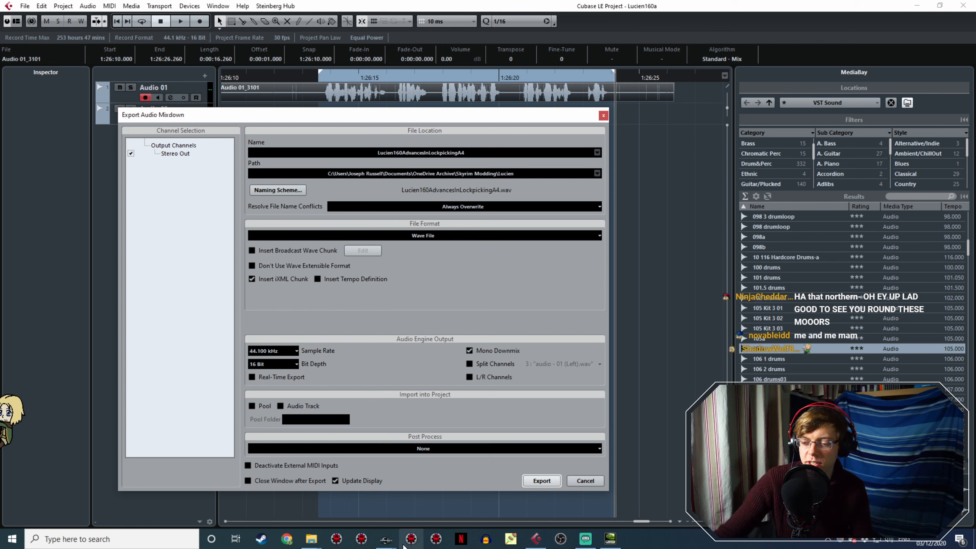
- Switch to Creation Kit and close the copper-lockpicks response, its topic info and the Action 2 dialogue, accepting each
mouse_move(386, 538)
click(439, 479)
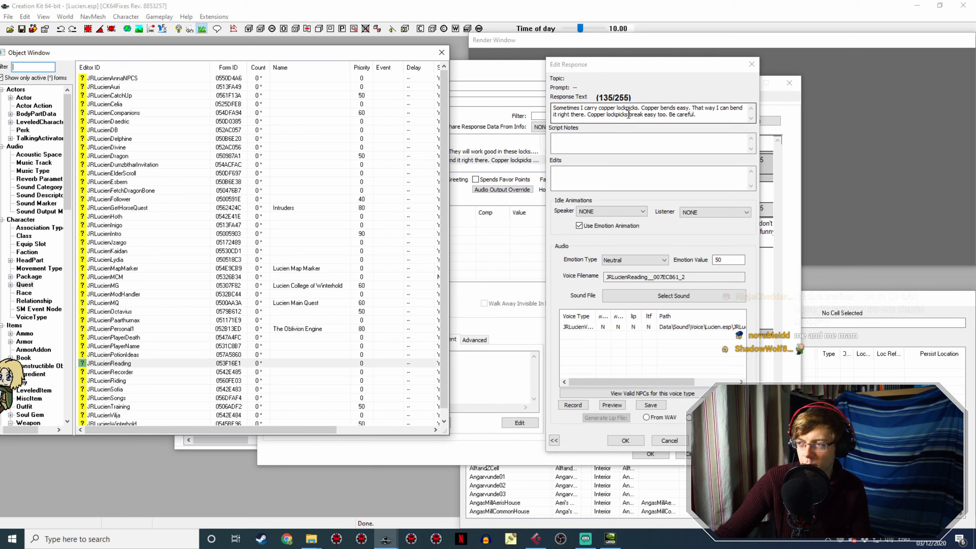
click(626, 440)
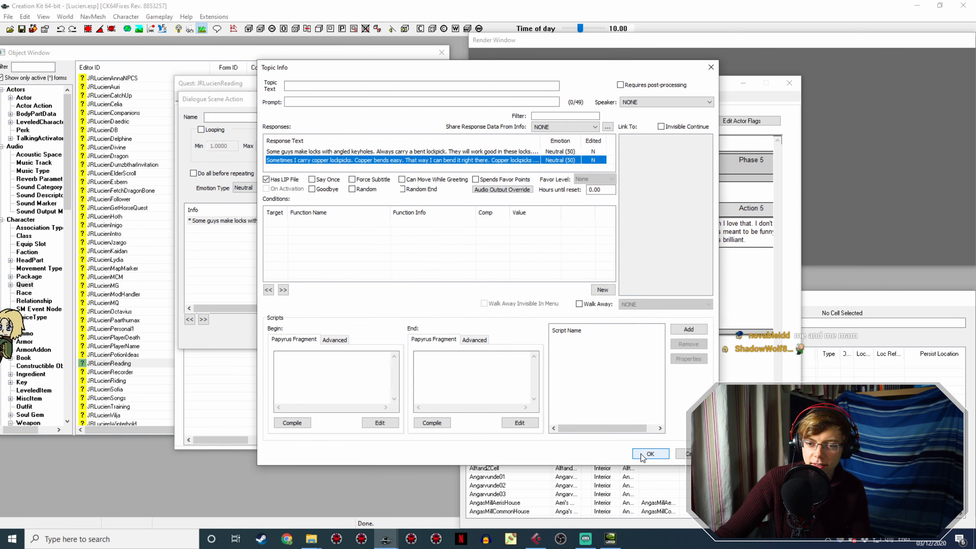
click(641, 455)
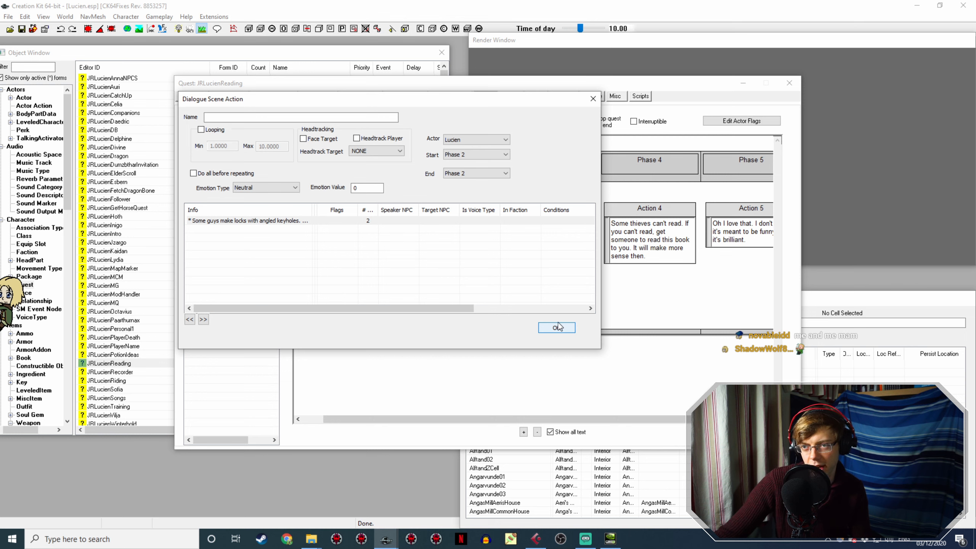
click(557, 325)
- Open the first response of Action 3 in the scene, the line about locks with weird springs
drag(592, 419, 657, 417)
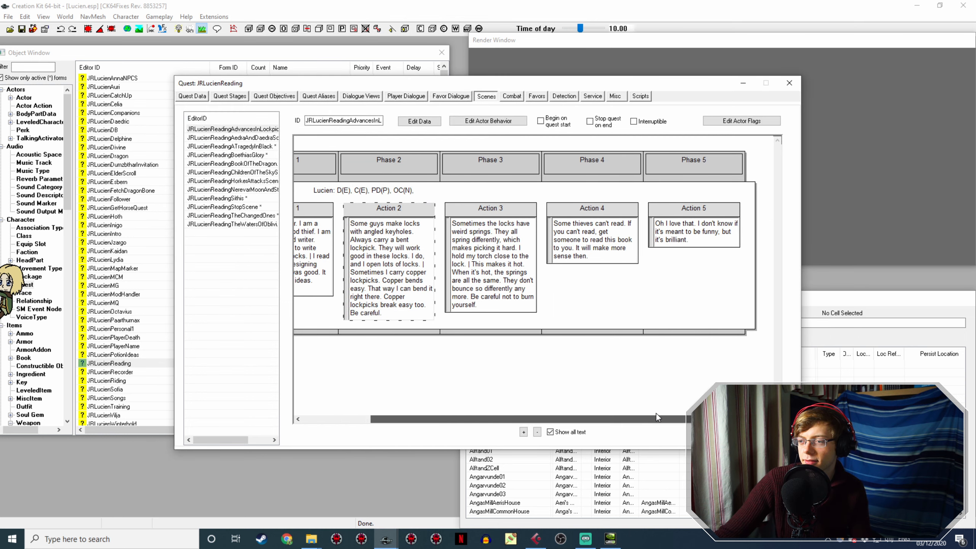
click(495, 239)
double_click(518, 222)
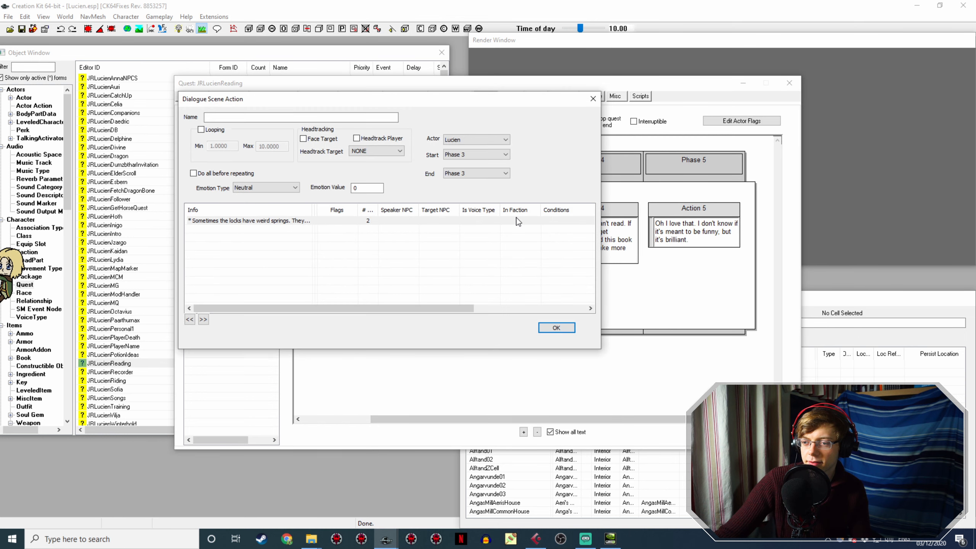
double_click(214, 221)
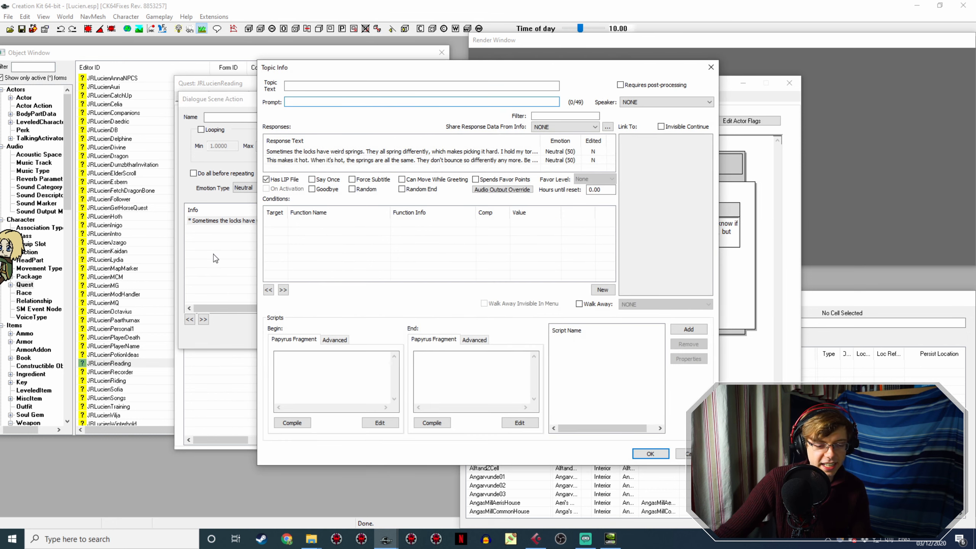
double_click(345, 151)
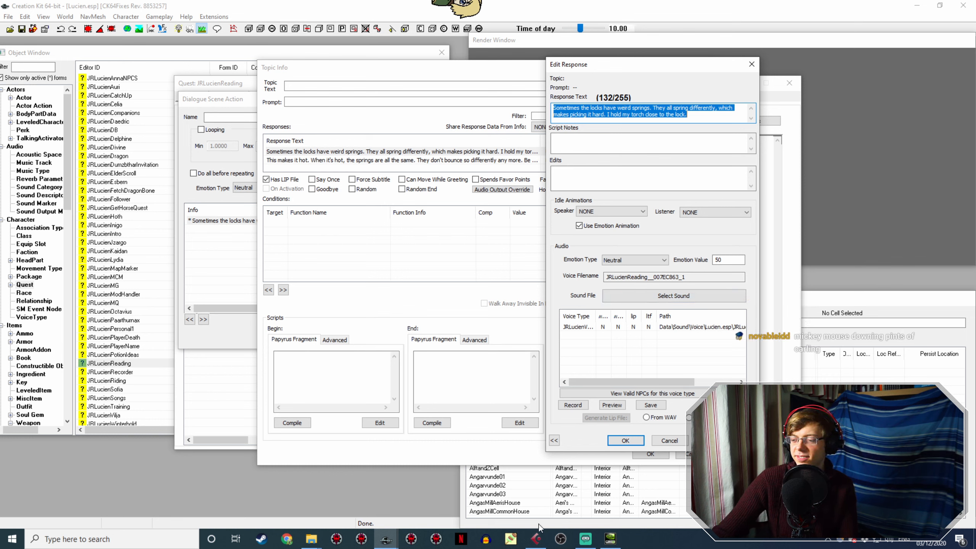
- Switch to Cubase, move the export window clear of the transport controls, and start recording the weird-springs line after the last take
click(532, 540)
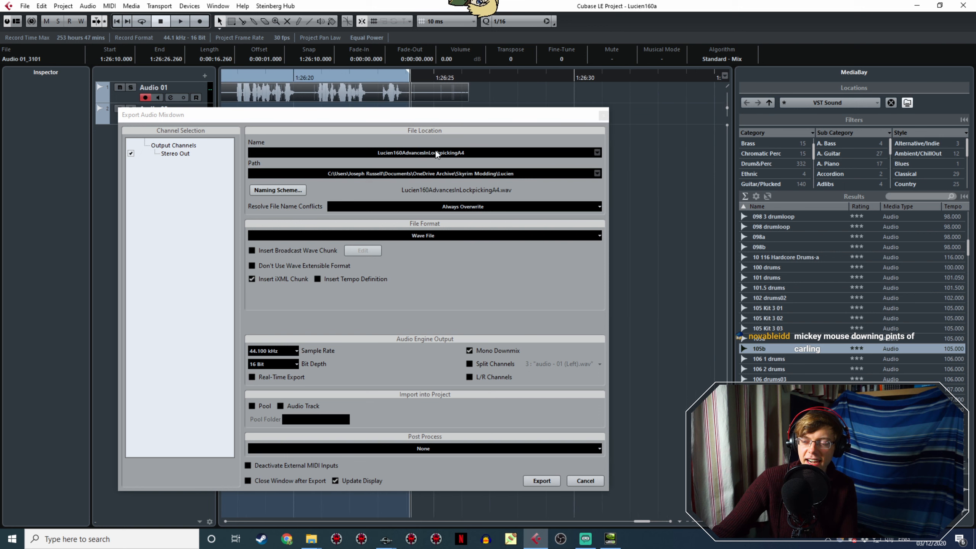
drag(461, 117, 423, 172)
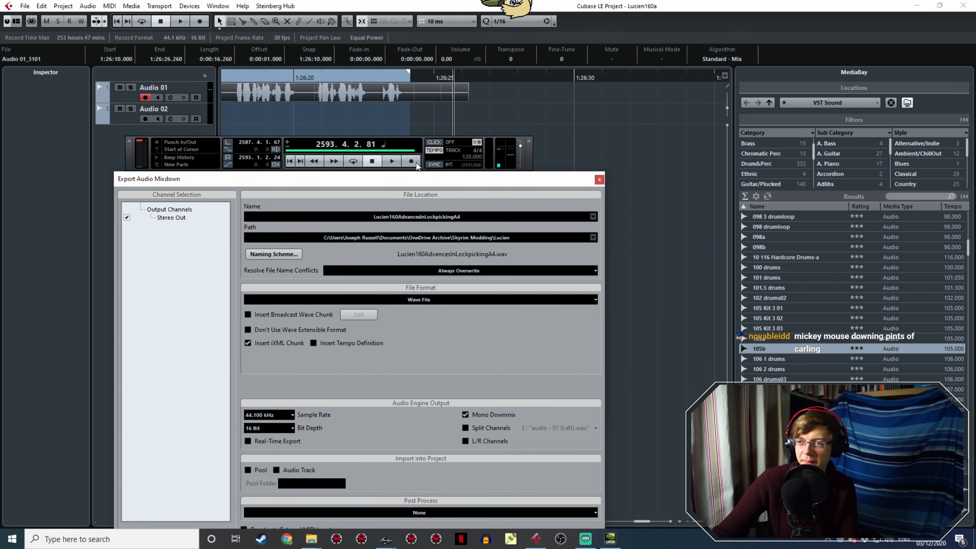
click(411, 162)
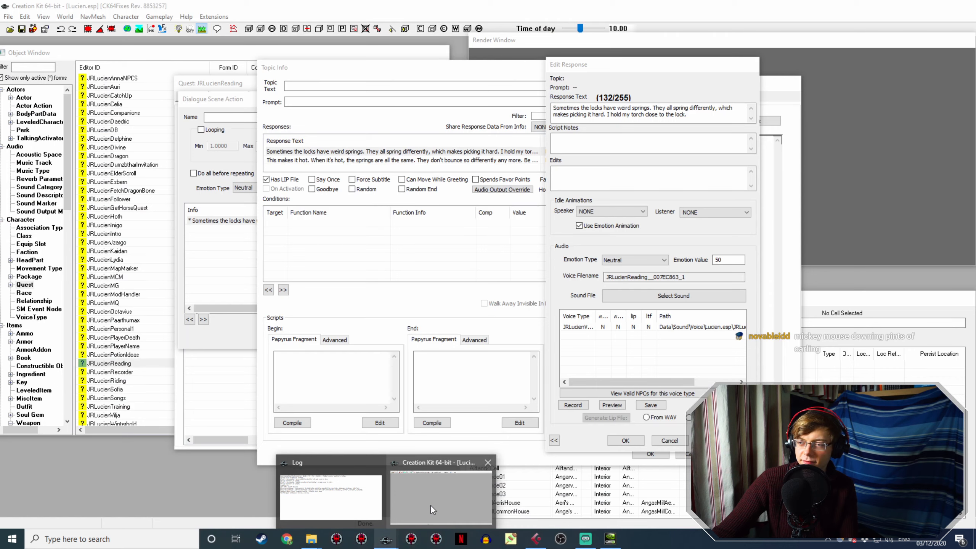
- Switch to Creation Kit, accept the weird-springs response, and open the second response about hot springs for reading, accepting it when done
click(431, 505)
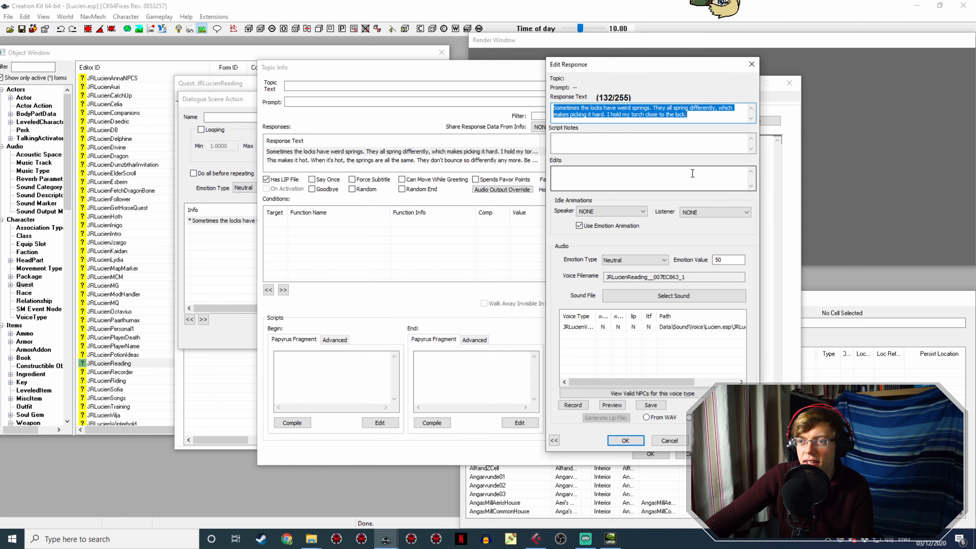
click(626, 441)
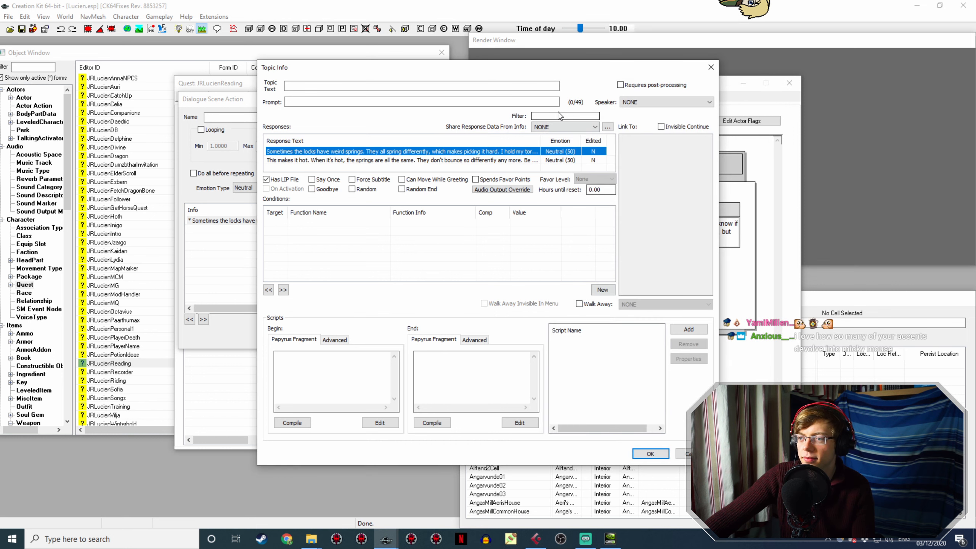
double_click(517, 160)
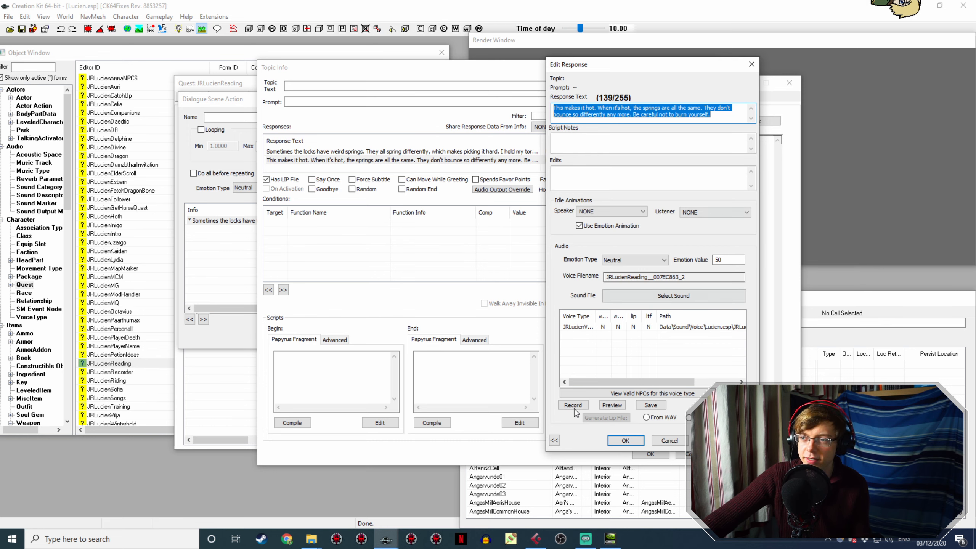
click(624, 440)
- Switch to Cubase, stop recording, and move the new take to start at 1:26:27.190, clear of the preceding take
click(536, 538)
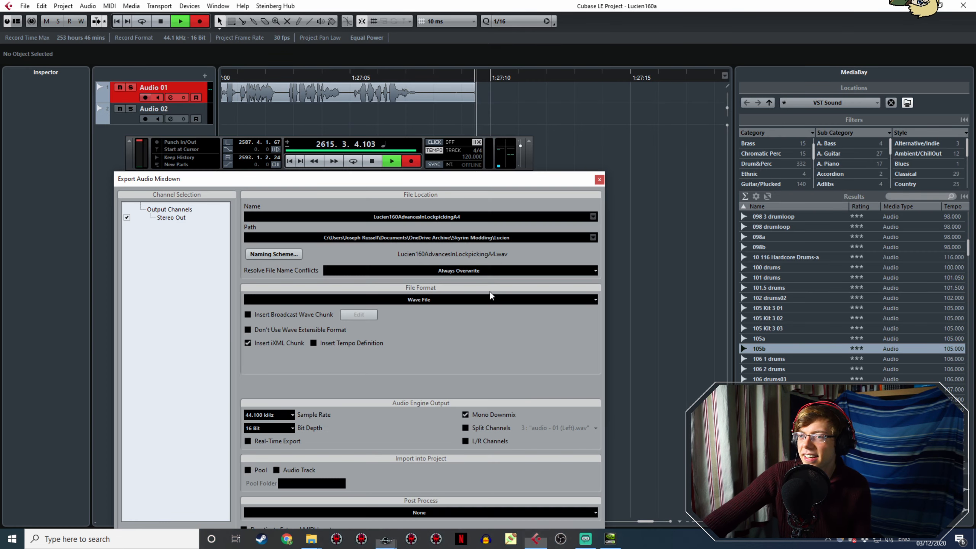
shift+scroll(463, 124, up, 3)
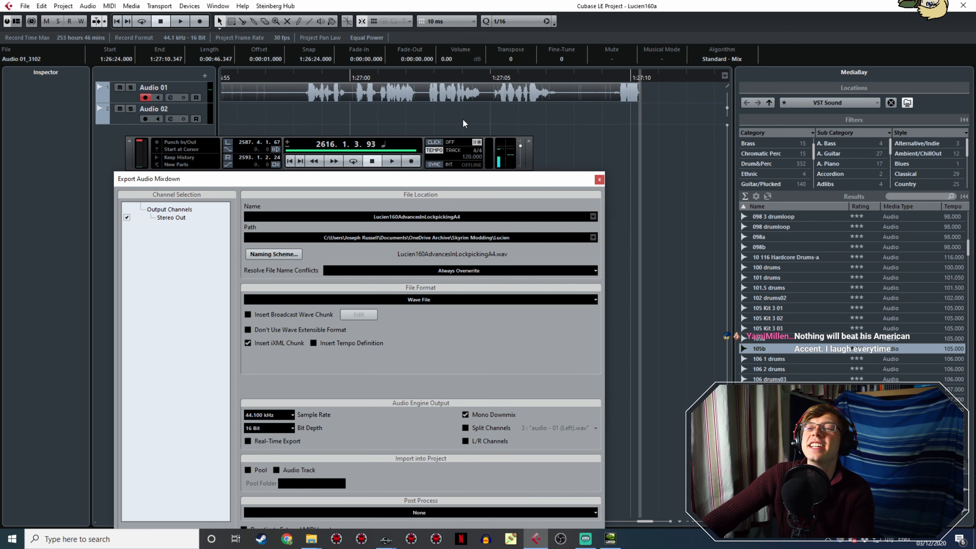
ctrl+scroll(463, 123, down, 5)
shift+scroll(385, 124, up, 4)
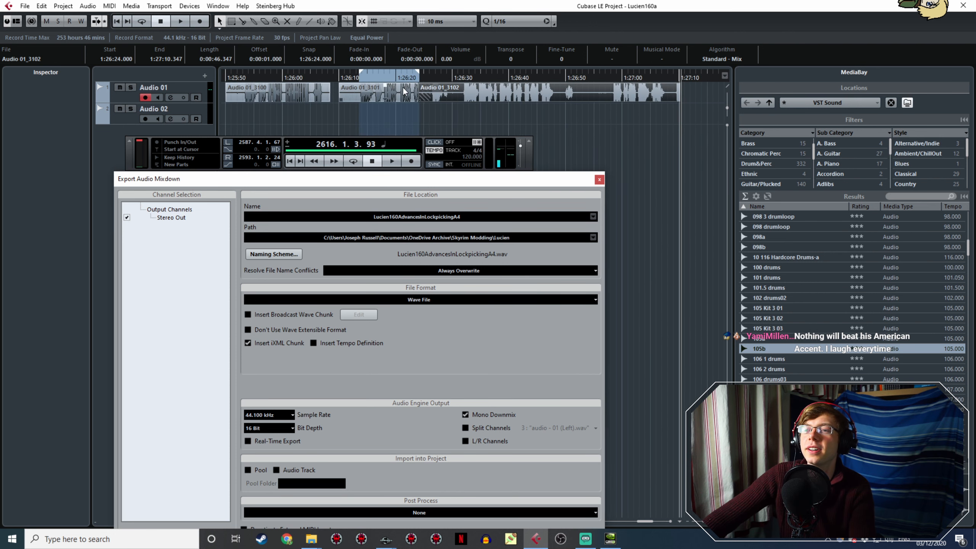
ctrl+scroll(403, 90, up, 5)
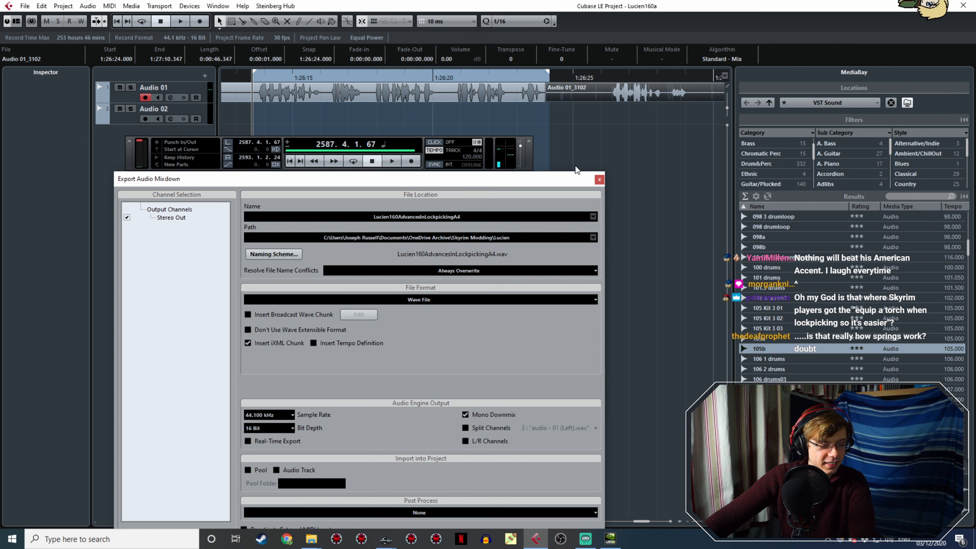
key(space)
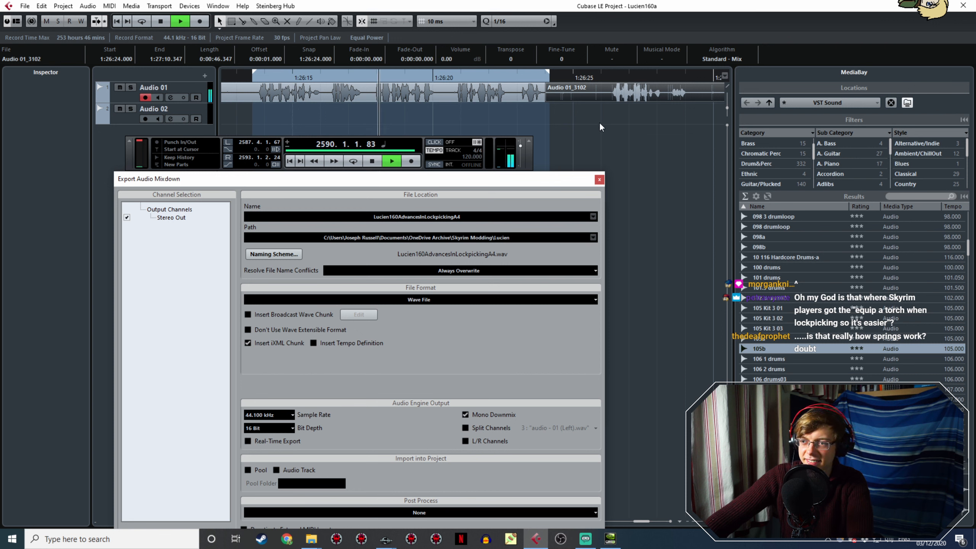
drag(571, 97, 661, 97)
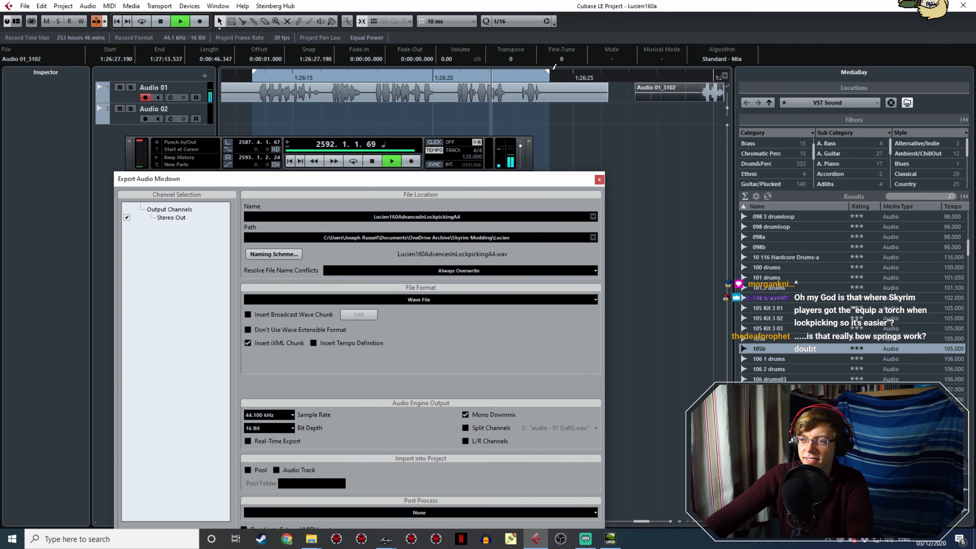
- Play the new take from around 1:26:35 to locate the start of the weird-springs line
ctrl+scroll(600, 137, down, 4)
middle_drag(669, 142, 441, 137)
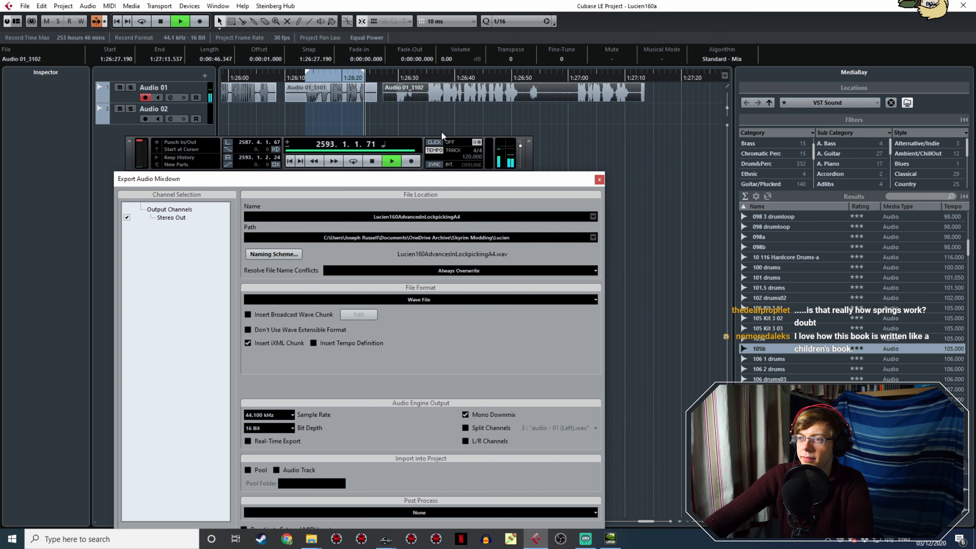
click(430, 79)
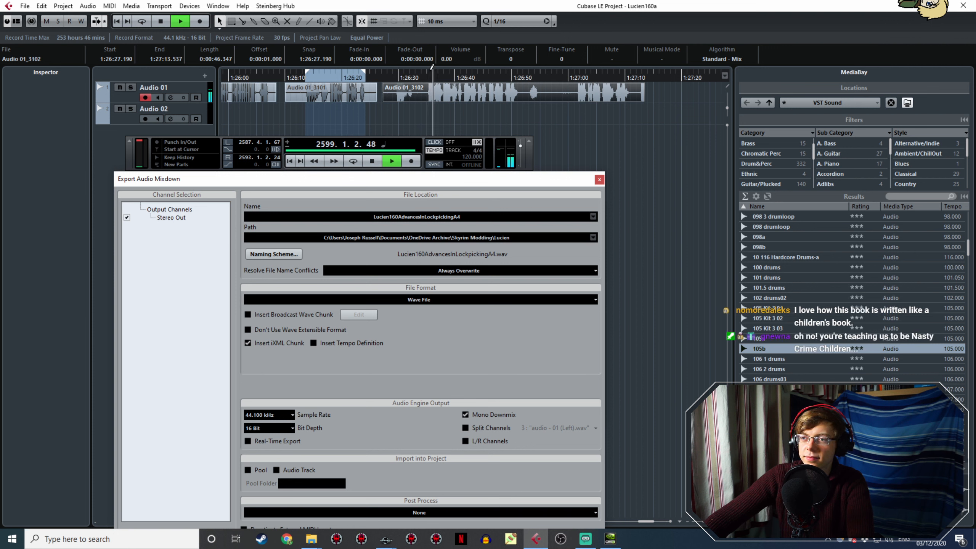
key(space)
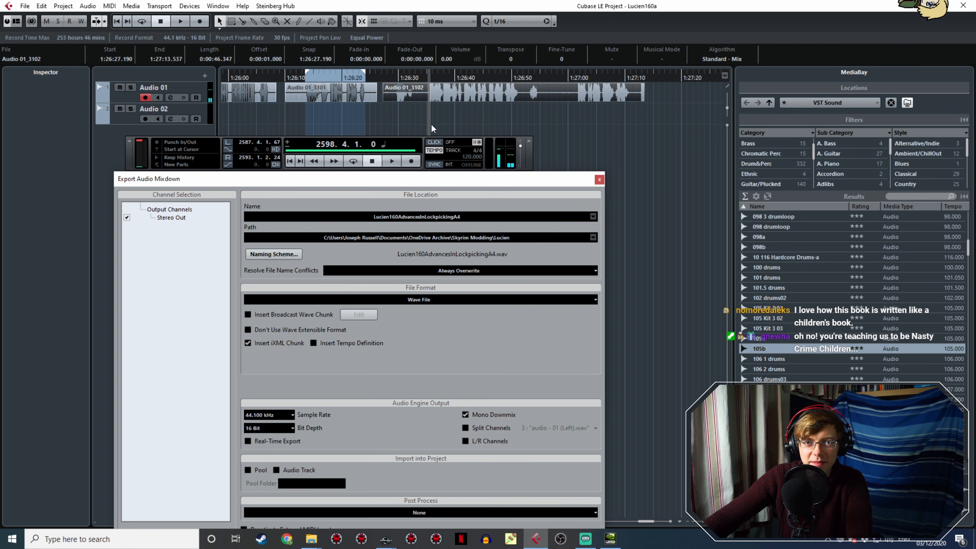
ctrl+scroll(422, 82, up, 4)
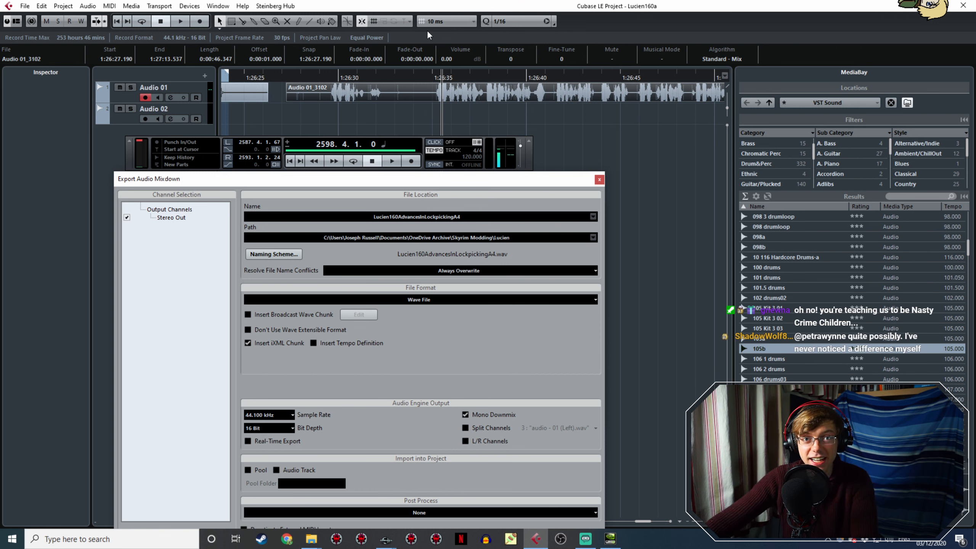
click(430, 75)
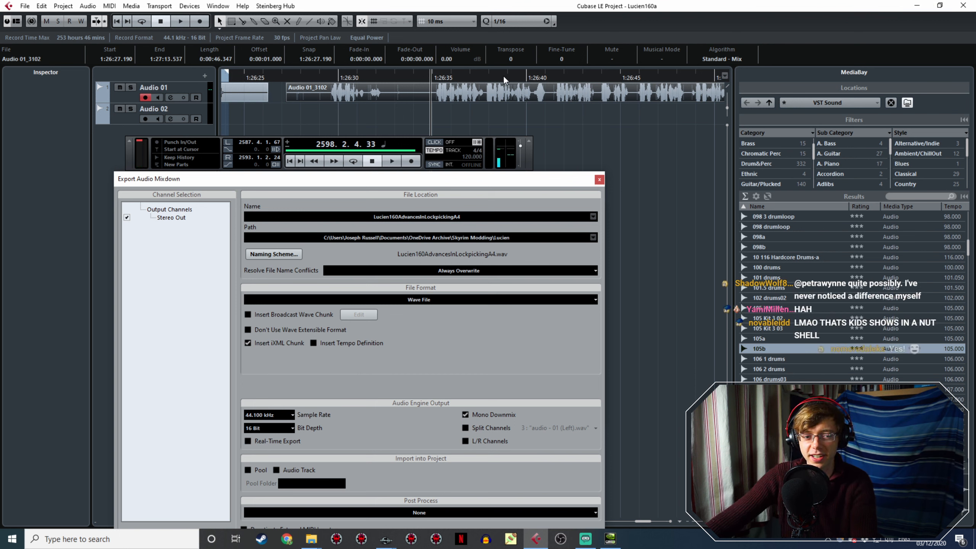
key(h)
key(h)
key(h)
click(441, 76)
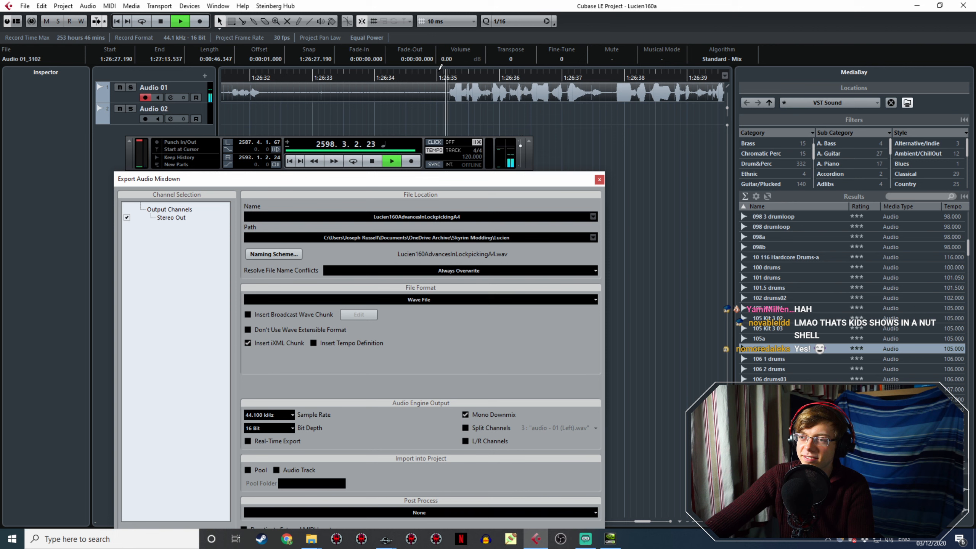
- Mark the weird-springs line with a locator range from about 1:26:35 to about 1:26:45
drag(438, 71, 524, 73)
ctrl+scroll(496, 127, down, 3)
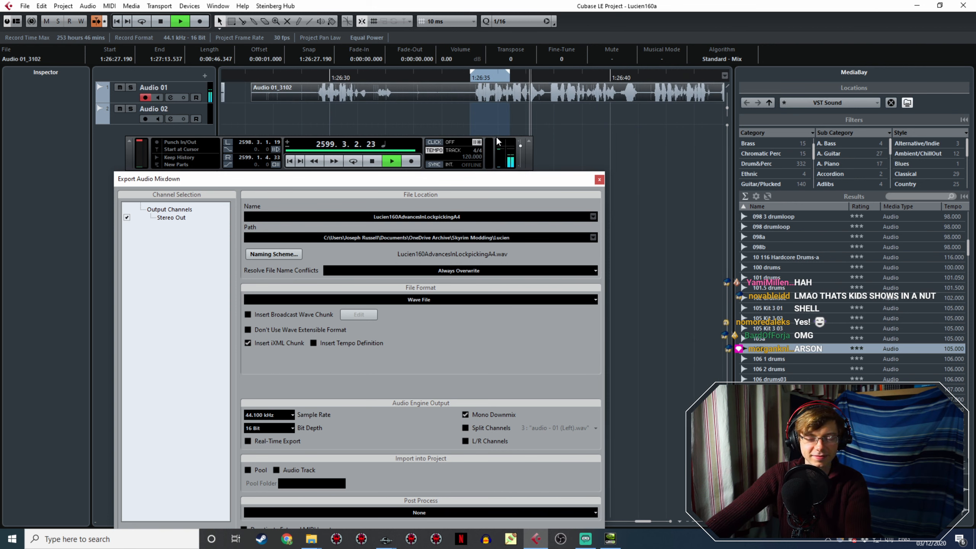
middle_drag(558, 117, 360, 109)
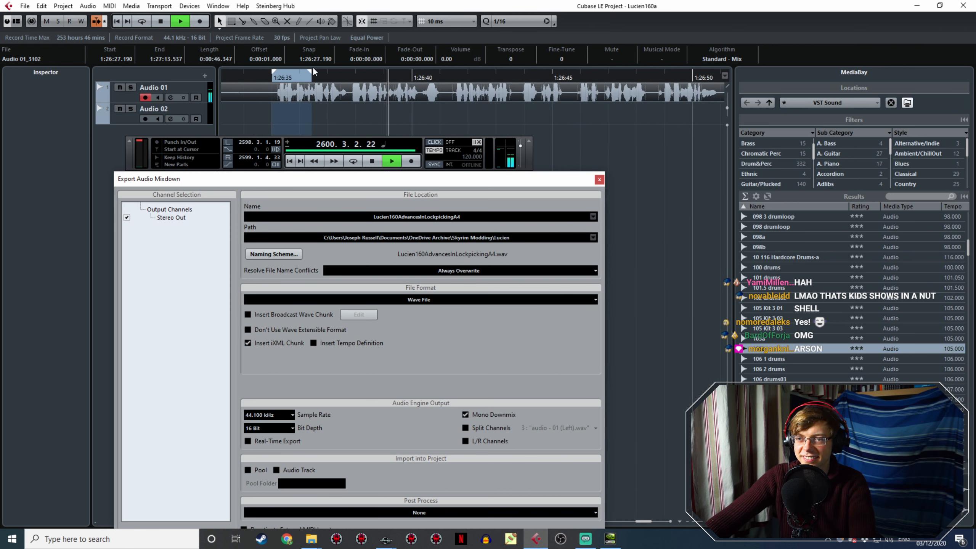
drag(311, 71, 565, 137)
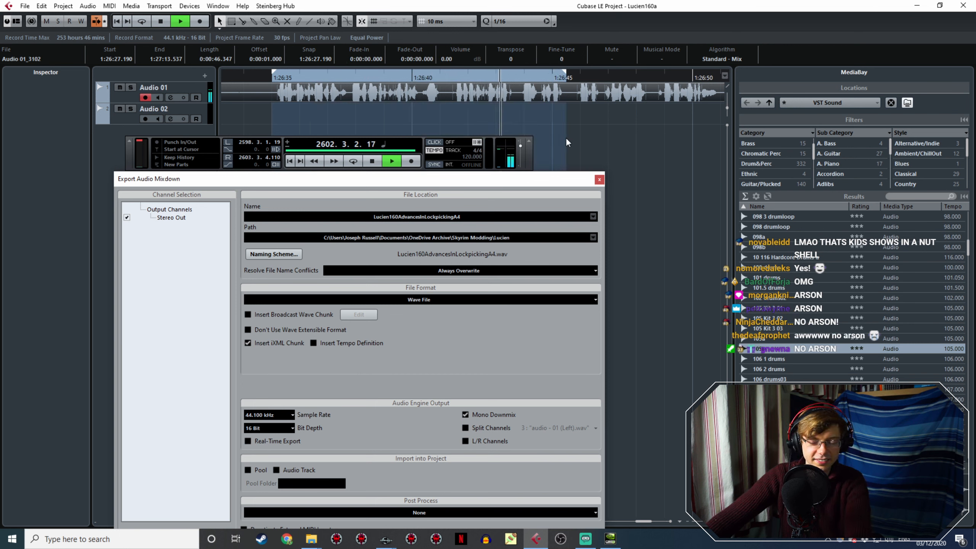
ctrl+scroll(551, 123, down, 3)
middle_drag(568, 122, 445, 99)
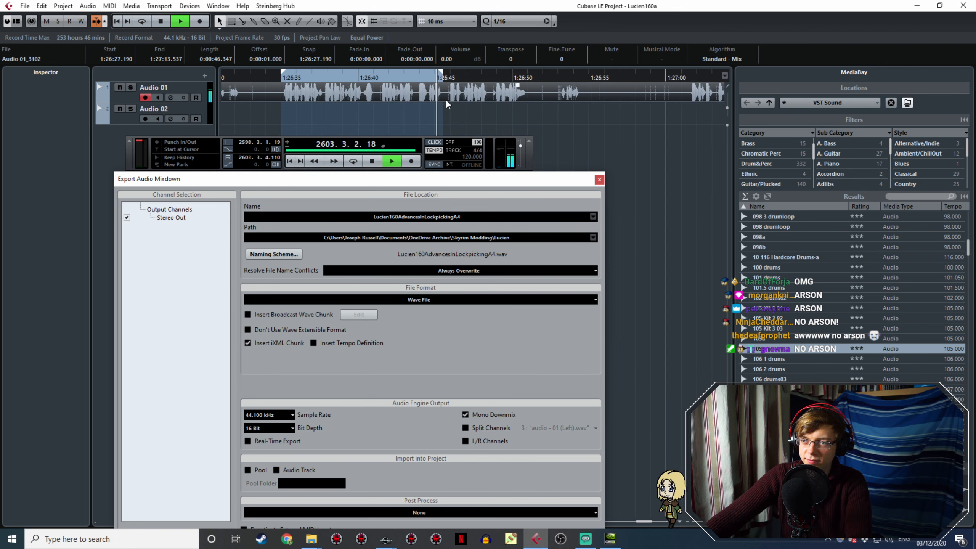
key(space)
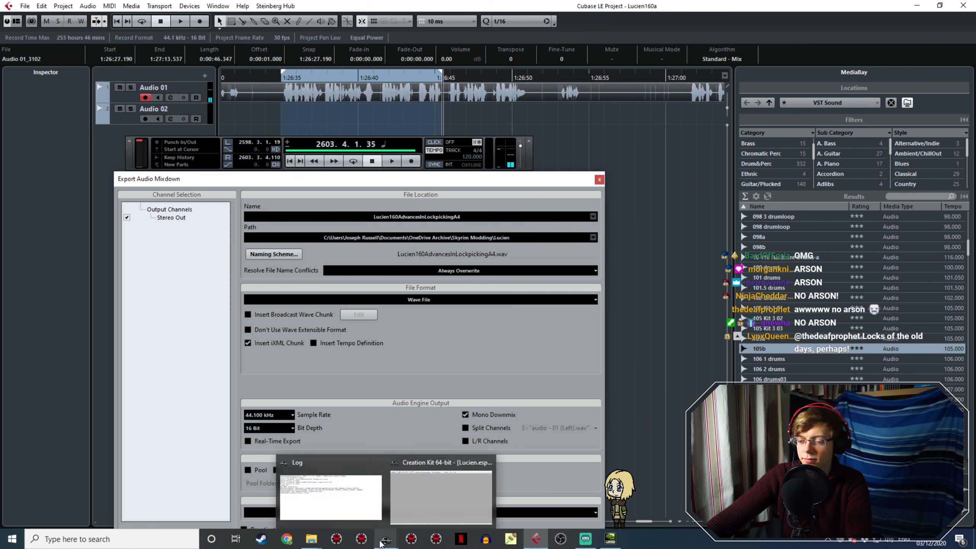
- Listen to the end of the weird-springs line and pull the range end back to about 1:26:43.6
ctrl+scroll(429, 108, up, 5)
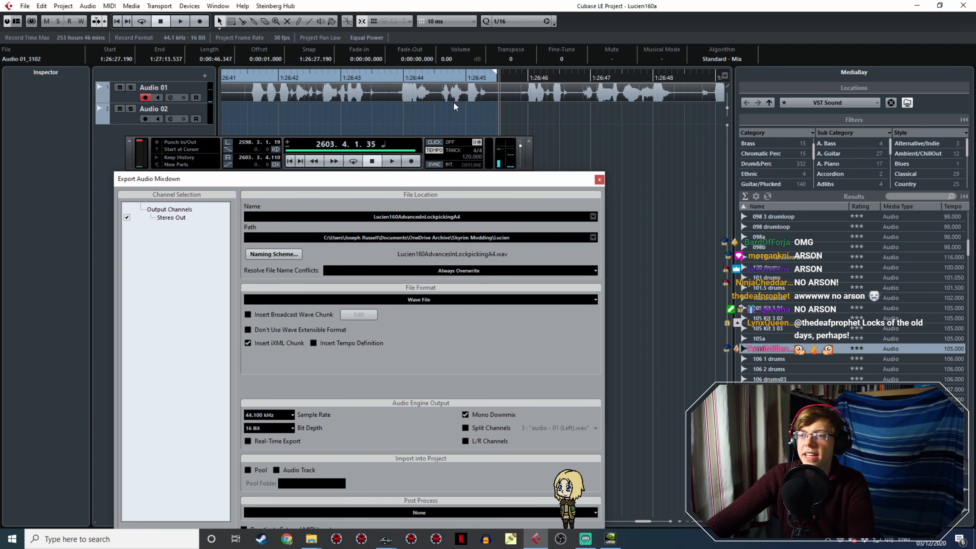
click(393, 77)
key(space)
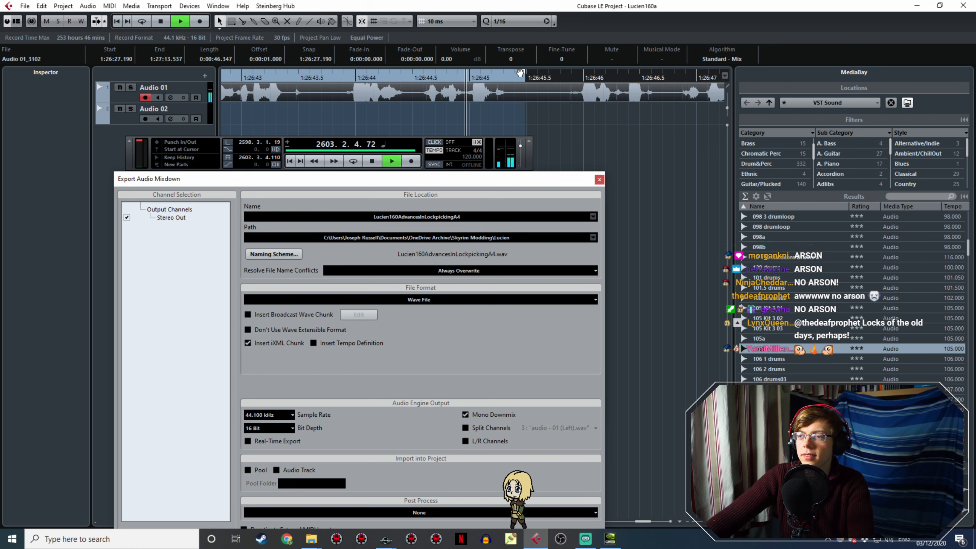
click(253, 77)
key(space)
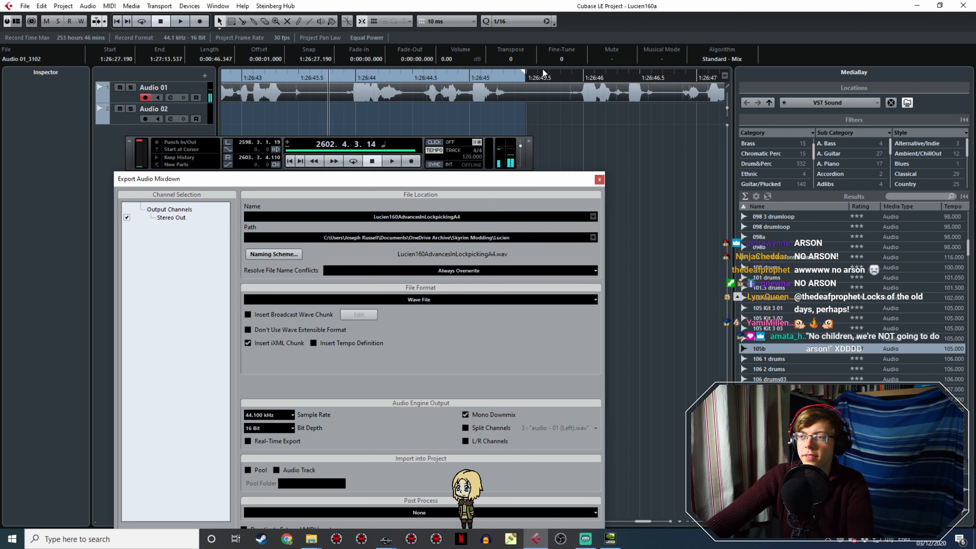
drag(330, 125, 331, 125)
- Export the marked weird-springs range as Lucien160AdvancesInLockpickingA5
drag(496, 179, 459, 80)
click(424, 121)
click(423, 122)
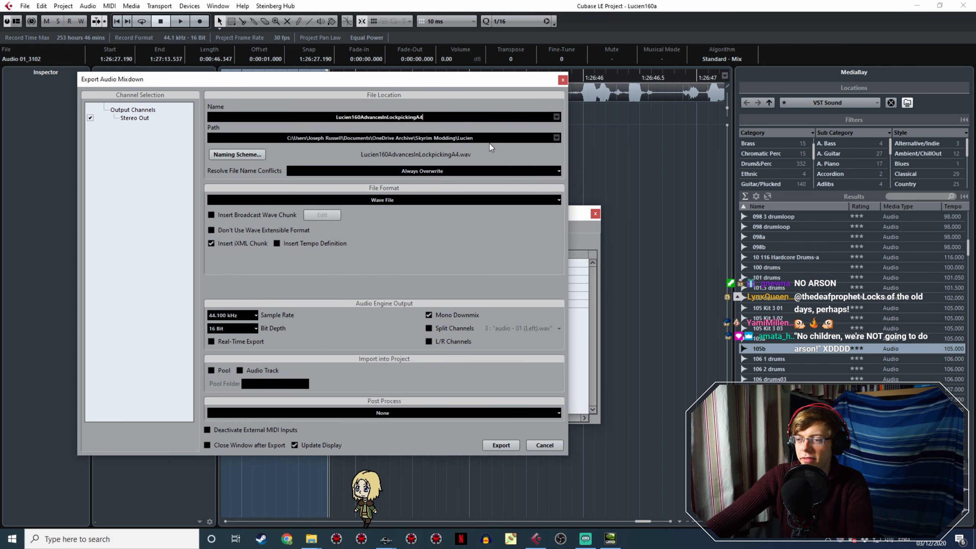
key(BackSpace)
text(5)
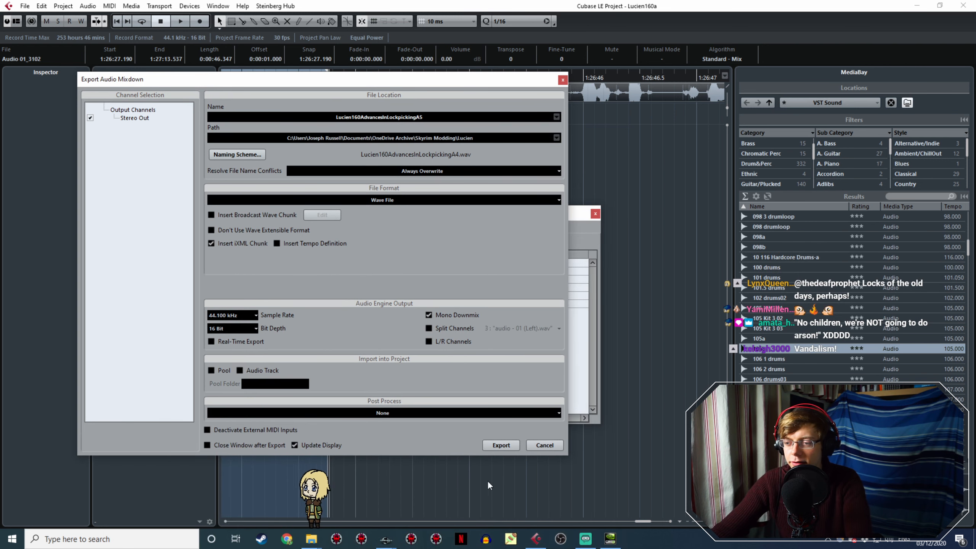
click(498, 445)
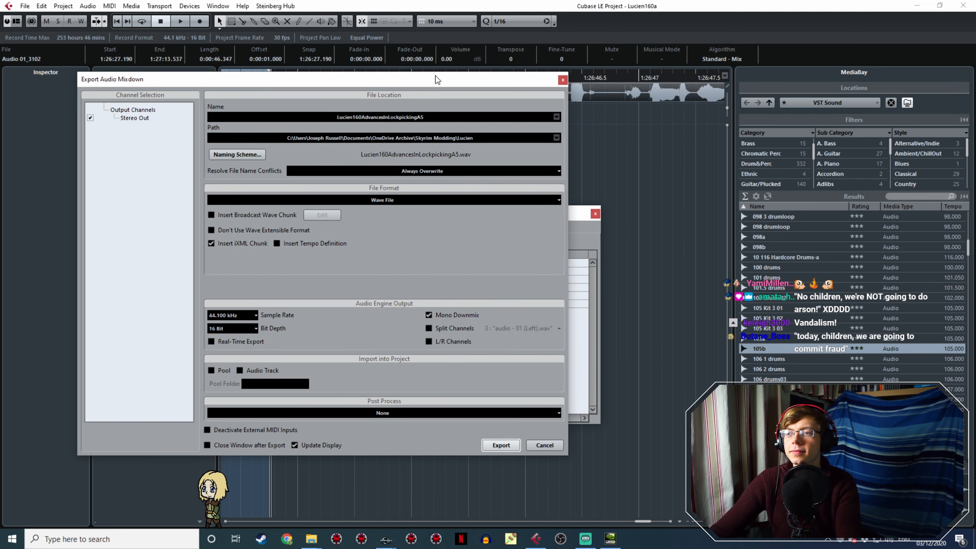
- Move the export window clear of the timeline and mark the hot-springs line from about 1:27:01.4 to about 1:27:10.5
drag(456, 81, 469, 238)
click(286, 78)
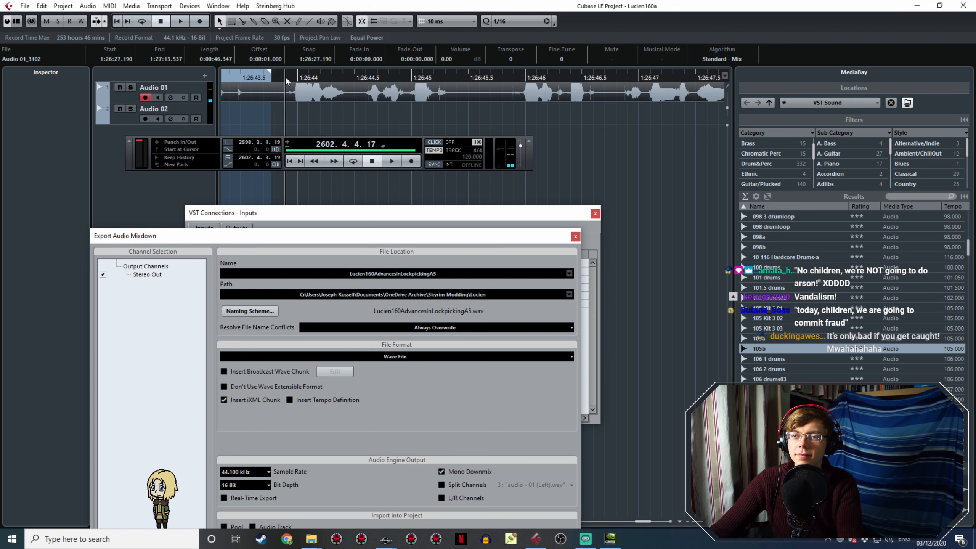
key(space)
ctrl+scroll(417, 101, down, 5)
ctrl+scroll(649, 137, down, 3)
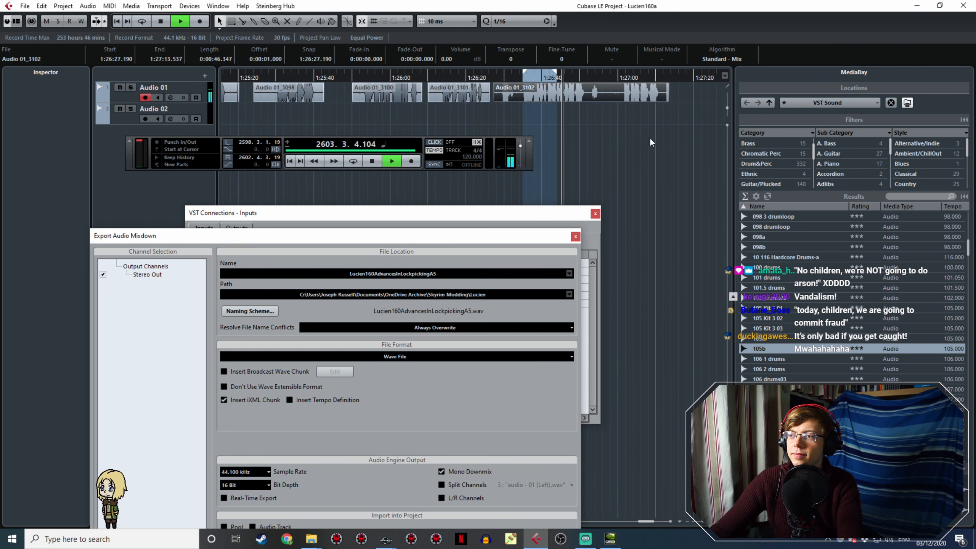
middle_drag(640, 134, 312, 102)
click(303, 73)
ctrl+scroll(299, 88, up, 6)
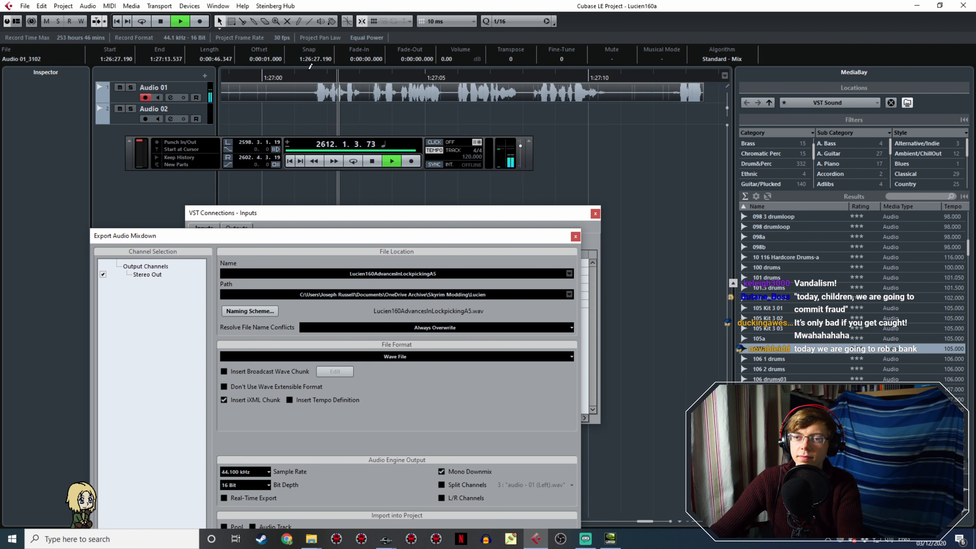
drag(309, 73, 608, 135)
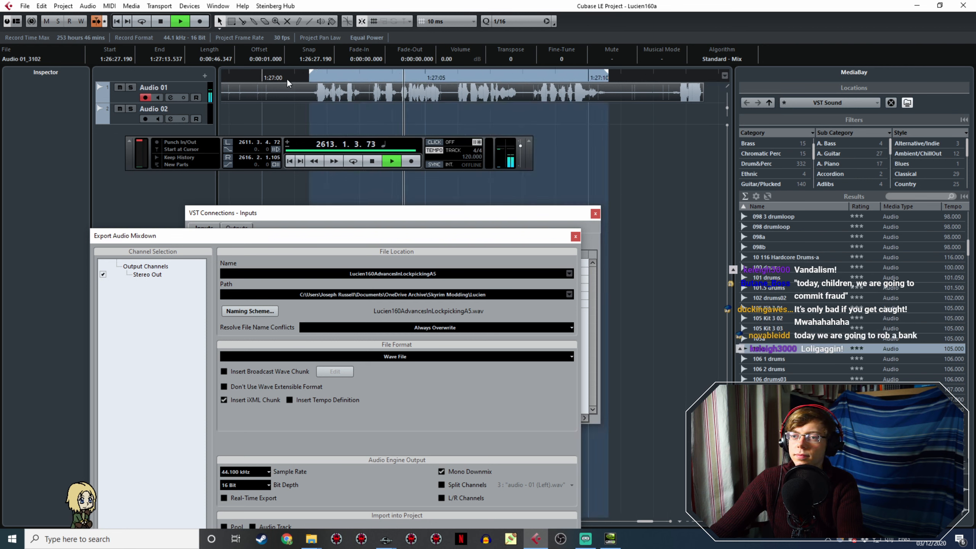
- Play back the hot-springs range and refine its locators to start at 2611.3.3.28 and end at 2616.2.3.19
click(303, 80)
drag(309, 74, 303, 80)
key(KP_1)
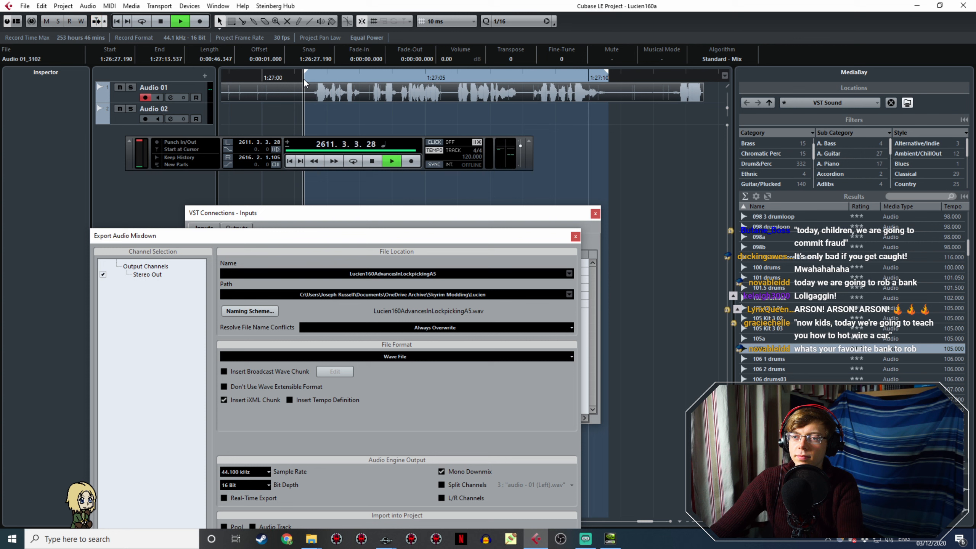
key(space)
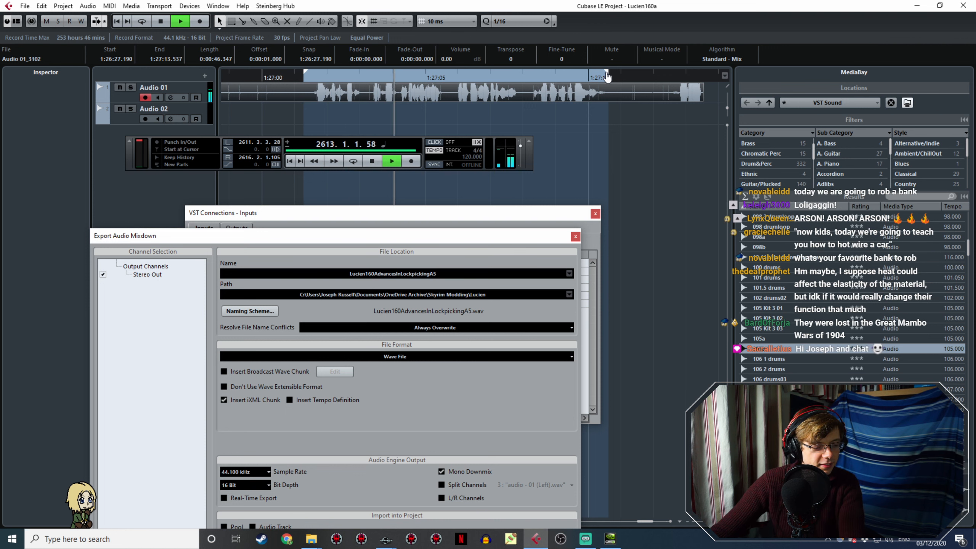
key(space)
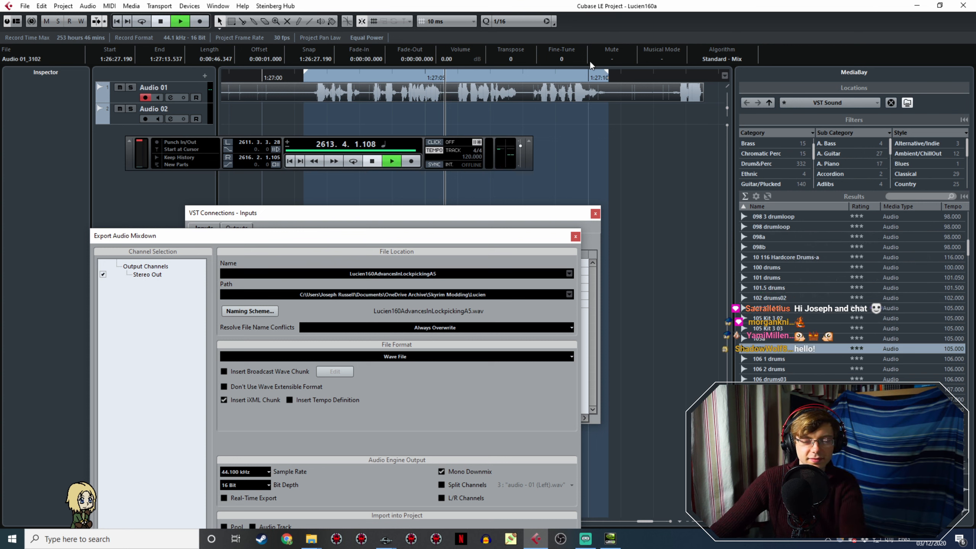
key(space)
drag(607, 80, 615, 98)
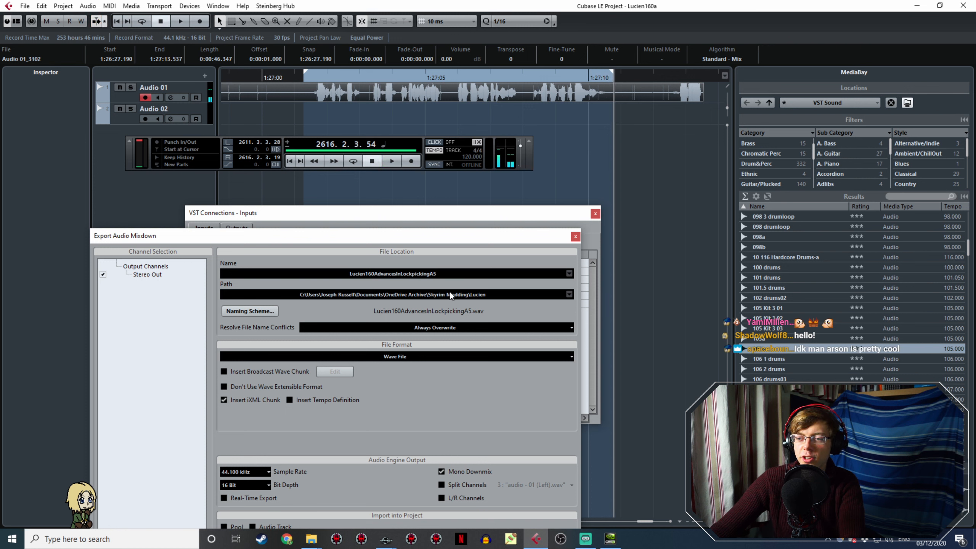
- Export the marked hot-springs range as Lucien160AdvancesInLockpickingA6
click(442, 277)
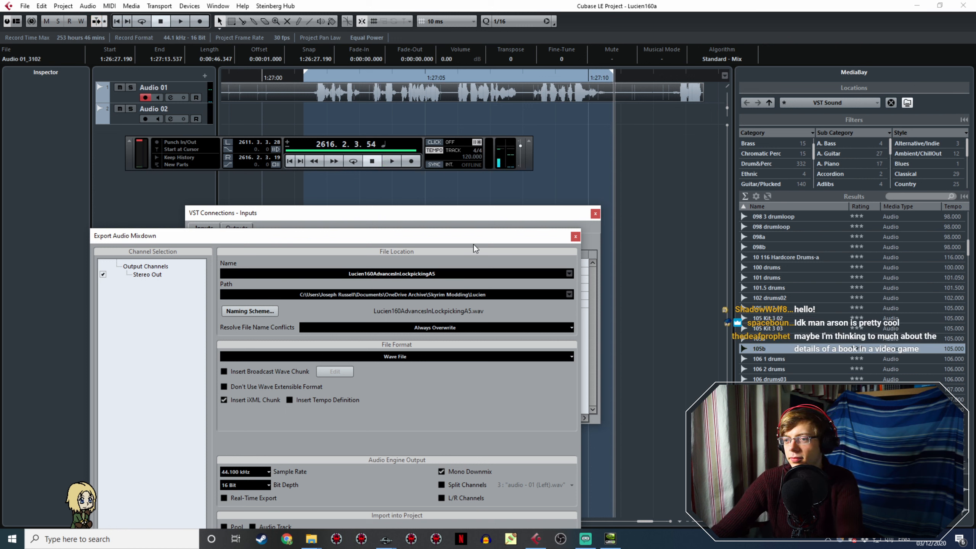
key(BackSpace)
text(6)
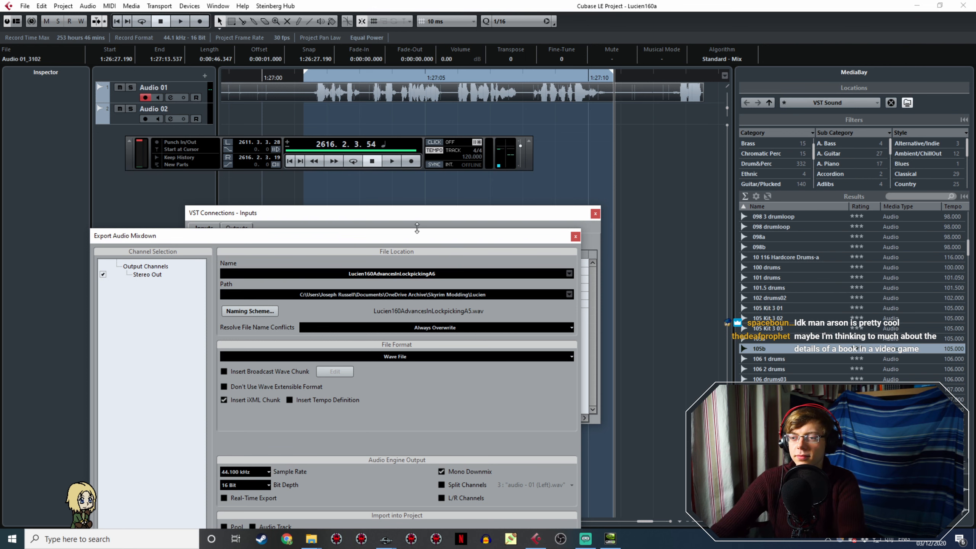
drag(419, 233, 409, 85)
click(493, 458)
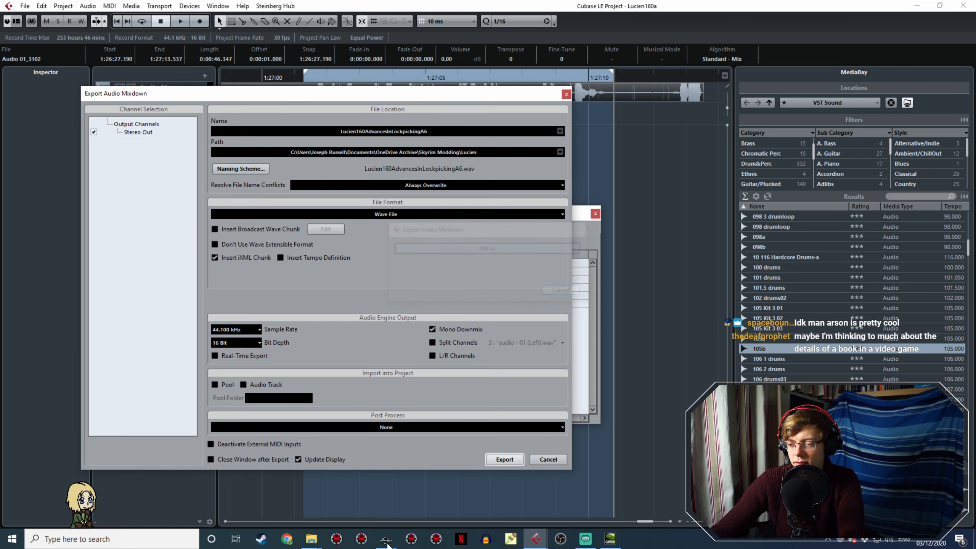
- Switch to Creation Kit, close the weird-springs line and open the Action 4 line about thieves who can't read
click(387, 538)
click(445, 486)
click(649, 454)
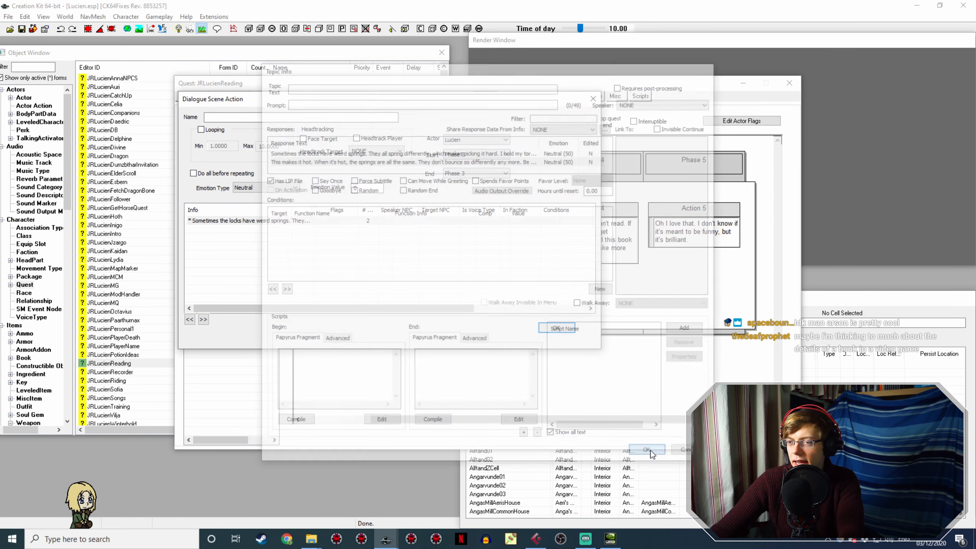
click(560, 325)
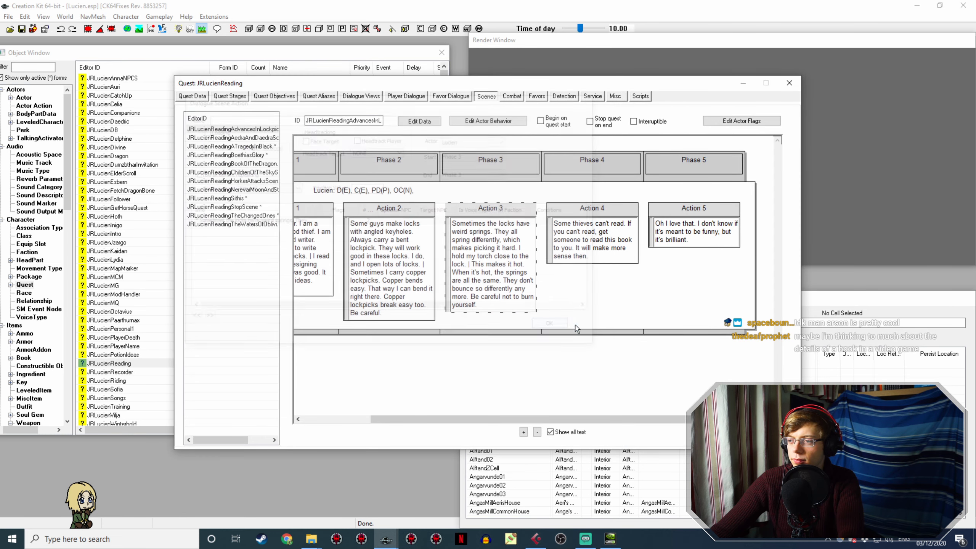
double_click(601, 208)
double_click(254, 220)
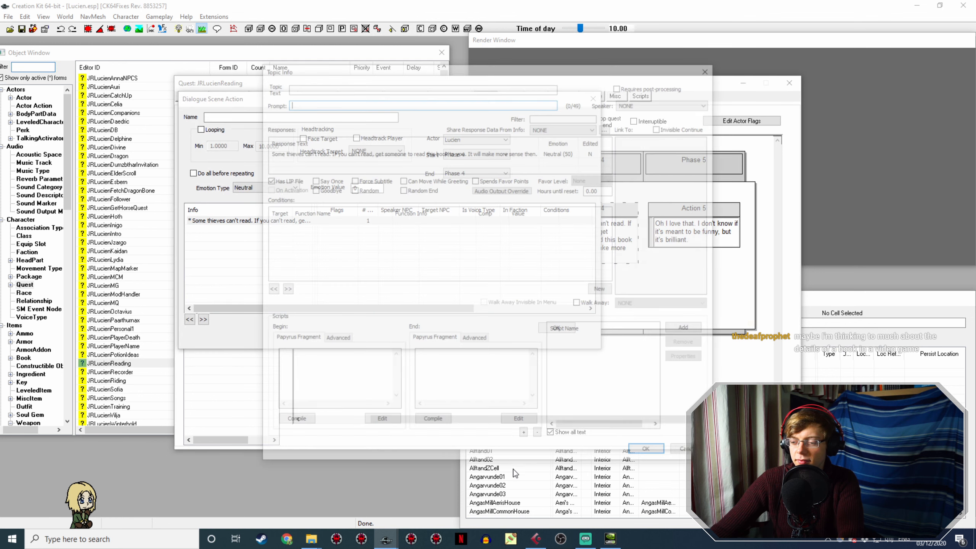
- Return to Cubase, move the export window clear of the transport and start recording at 2619.1.1.0
key(alt+Tab)
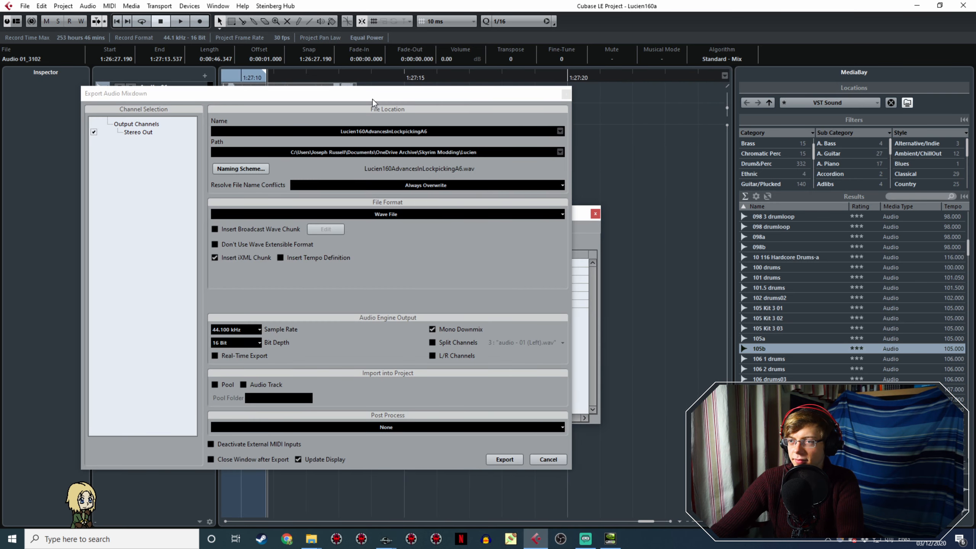
drag(437, 93, 417, 420)
click(415, 163)
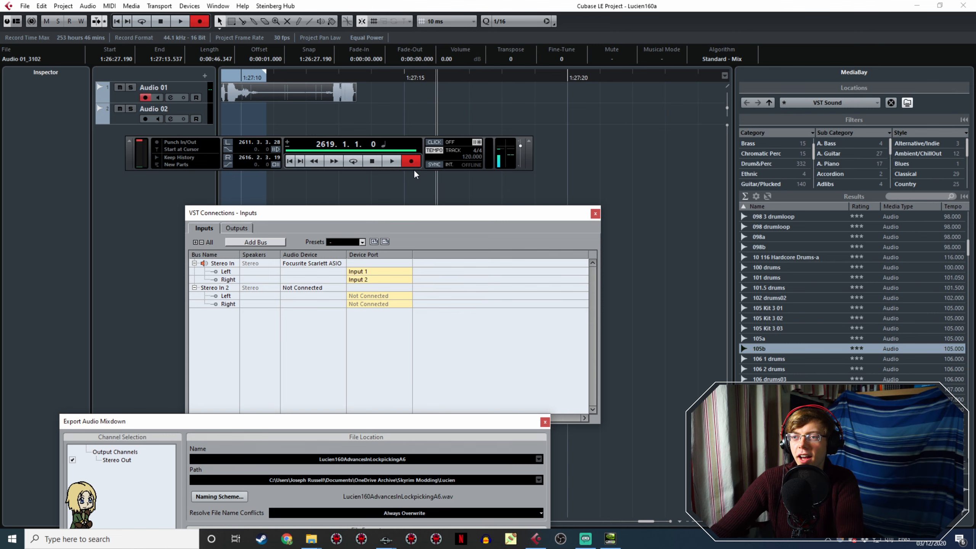
- Open the full response text of the thieves line in Creation Kit for reading, close it and return to Cubase
click(386, 540)
click(428, 509)
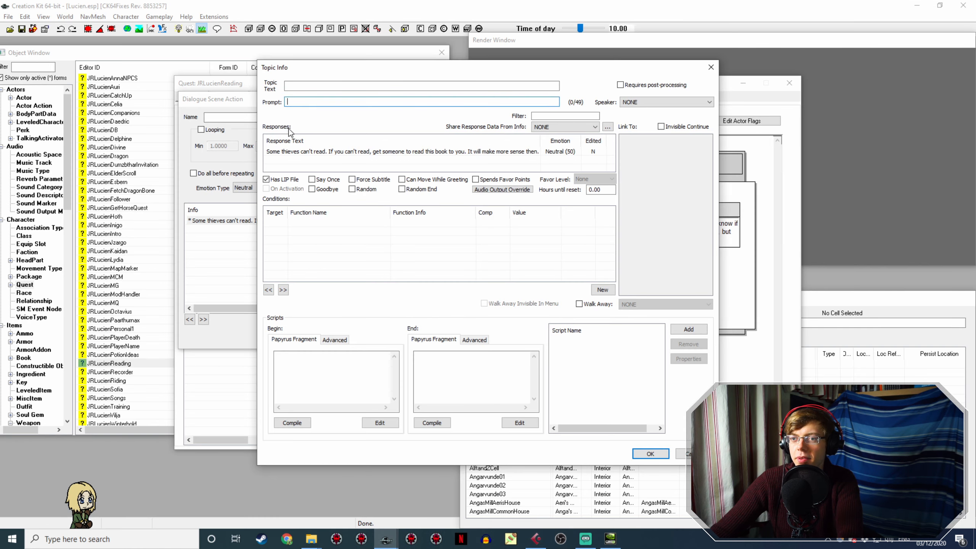
click(299, 154)
double_click(299, 152)
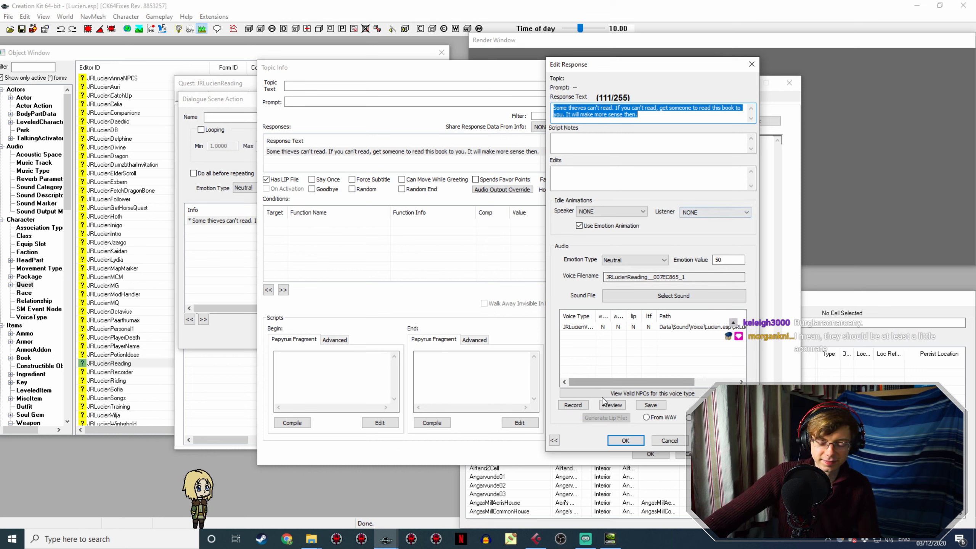
click(639, 442)
click(535, 538)
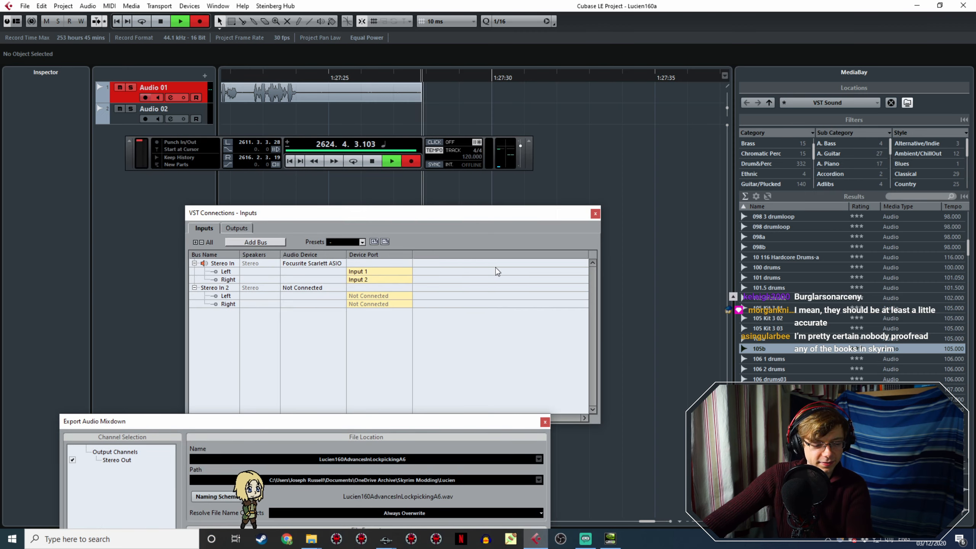
- Stop recording the thieves line and play back the take from just before its speech
middle_drag(371, 123, 491, 120)
ctrl+scroll(490, 120, down, 2)
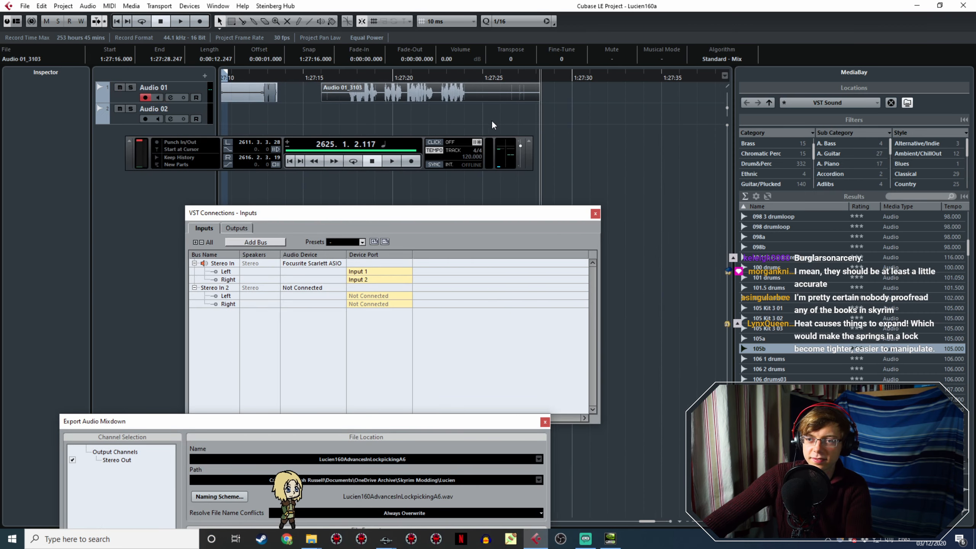
click(349, 74)
key(space)
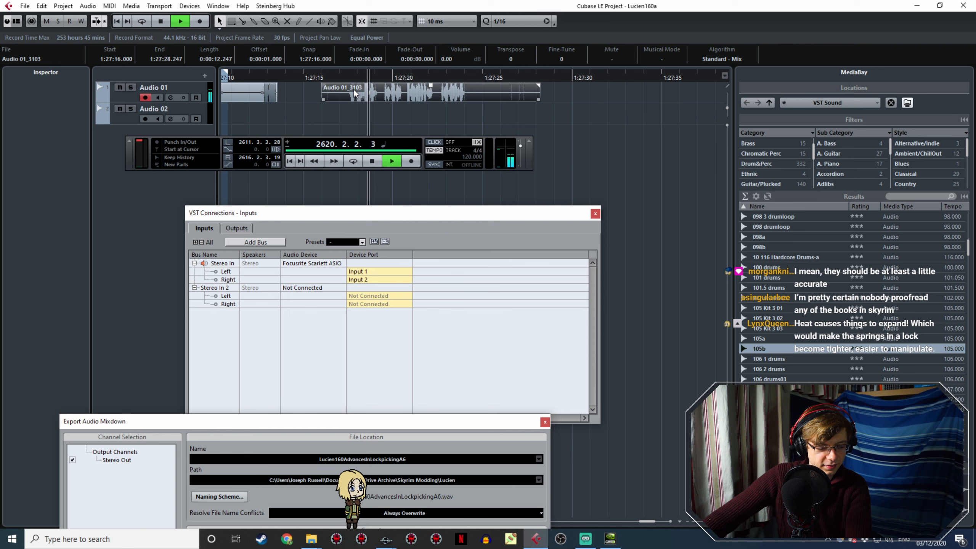
ctrl+scroll(353, 89, up, 3)
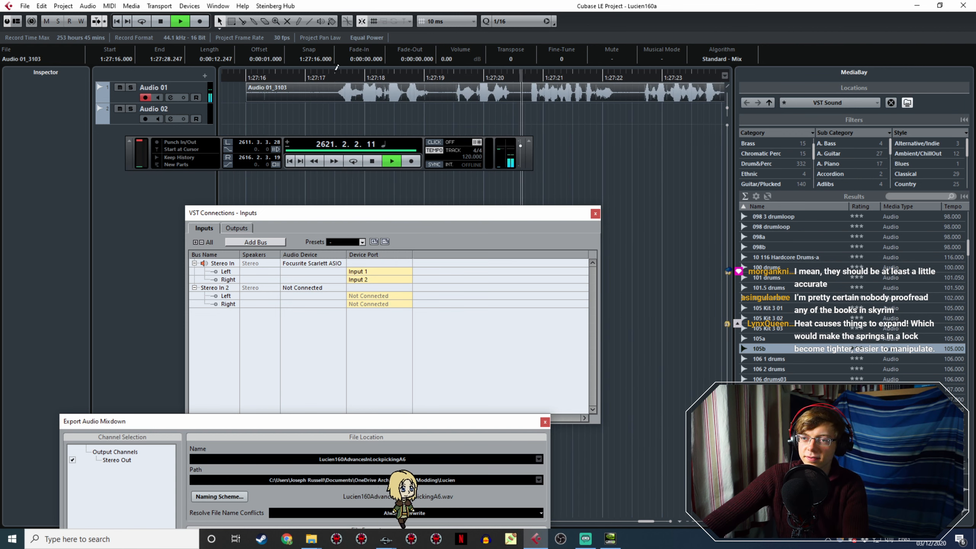
- Mark the thieves line with locators from 2619.4.1.0 (1:27:17.5) to about 1:27:24.3 and stop playback
drag(335, 73, 673, 99)
ctrl+scroll(660, 116, down, 3)
middle_drag(660, 116, 355, 122)
drag(360, 75, 389, 76)
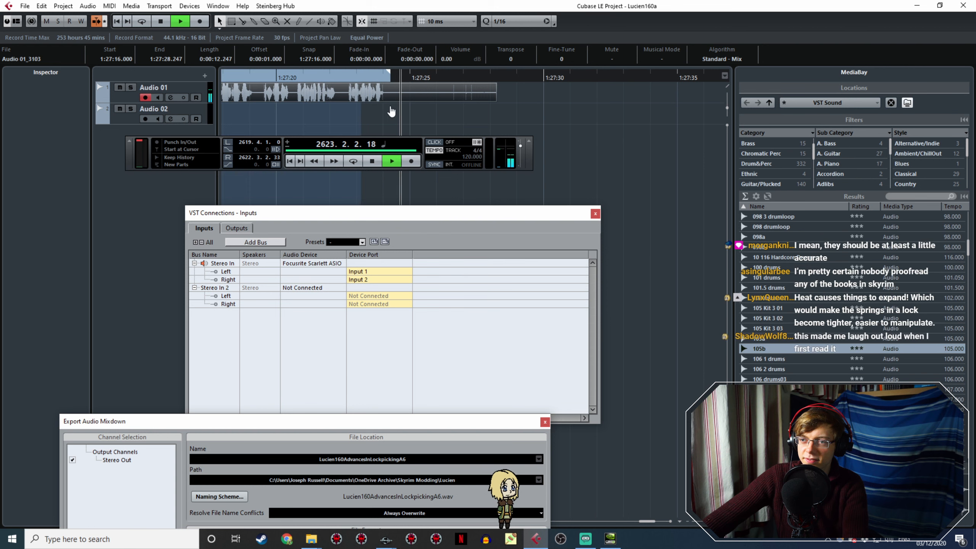
key(space)
middle_drag(370, 127, 408, 119)
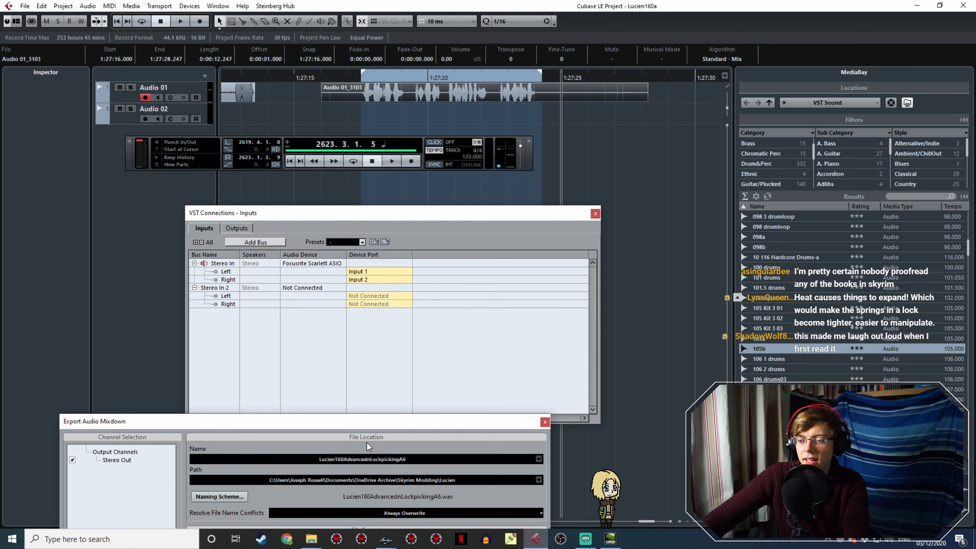
- Export the marked thieves range as Lucien160AdvancesInLockpickingA7
click(416, 459)
click(417, 459)
key(BackSpace)
text(7)
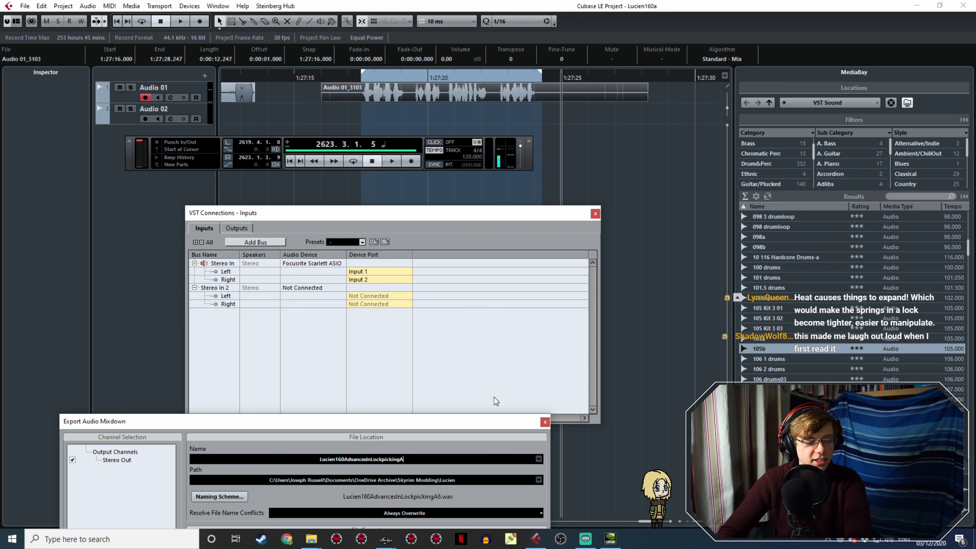
drag(438, 424, 441, 76)
click(476, 469)
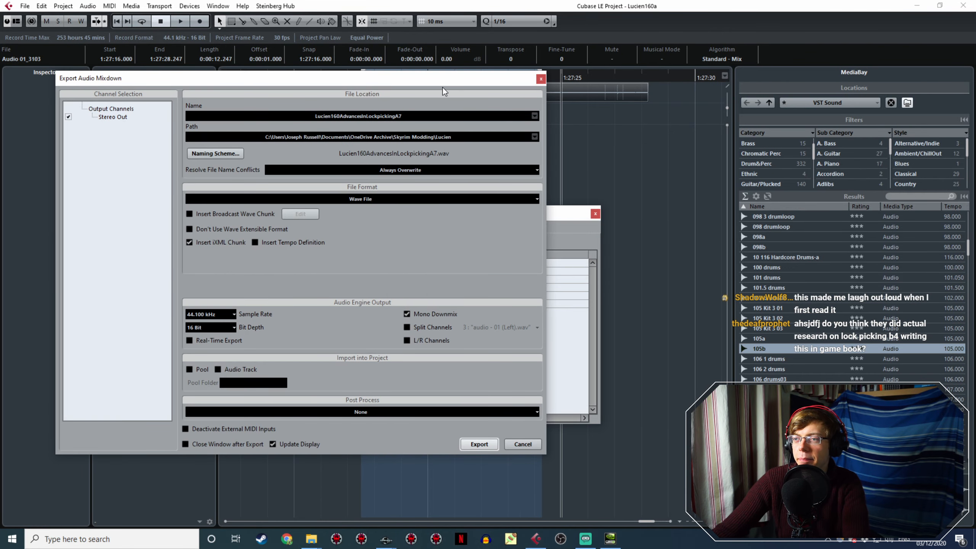
- Move the export window clear of the timeline and bring the empty stretch after the thieves take into view for recording
drag(442, 87, 524, 237)
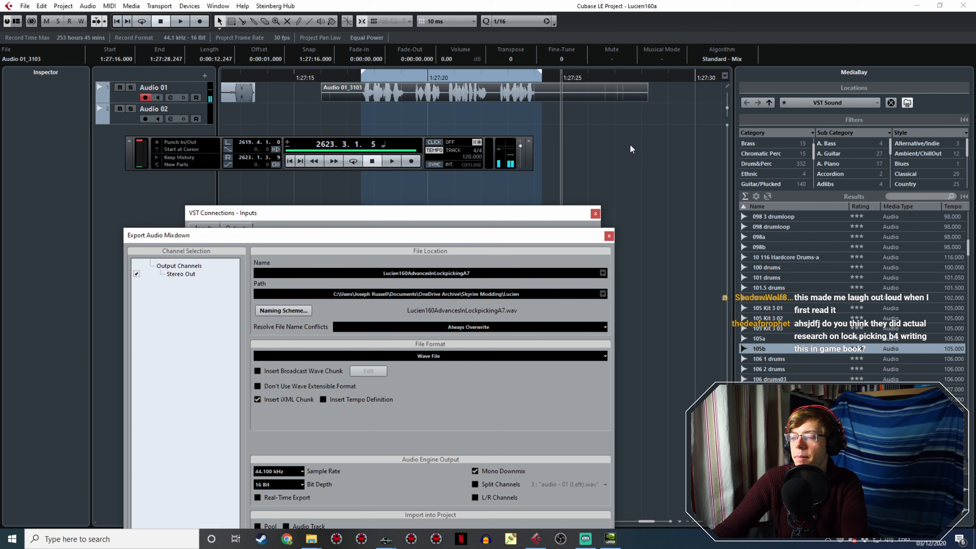
ctrl+scroll(634, 147, down, 4)
middle_drag(634, 146, 436, 90)
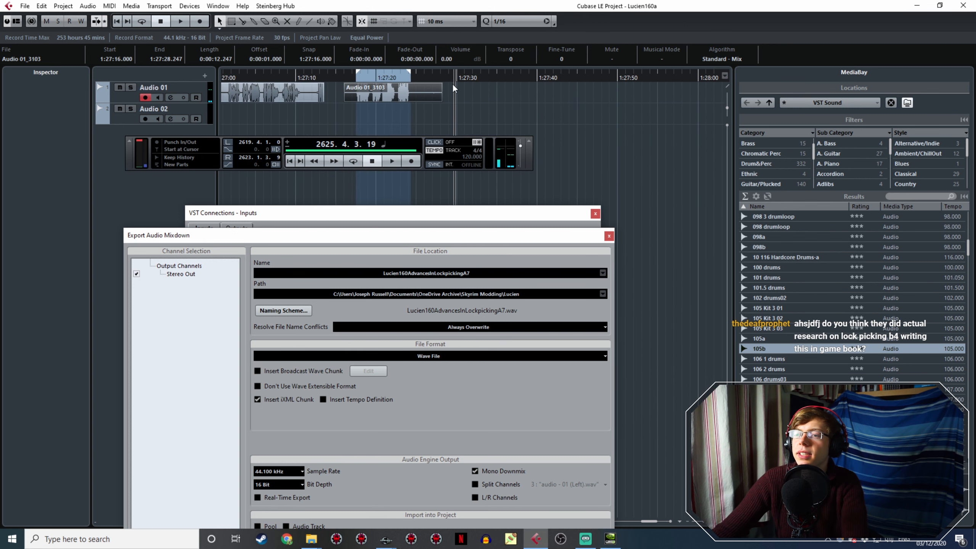
- With recording started at 1:27:28, switch to Creation Kit, close the thieves line and open the Action 5 "Oh I love that" line
click(386, 539)
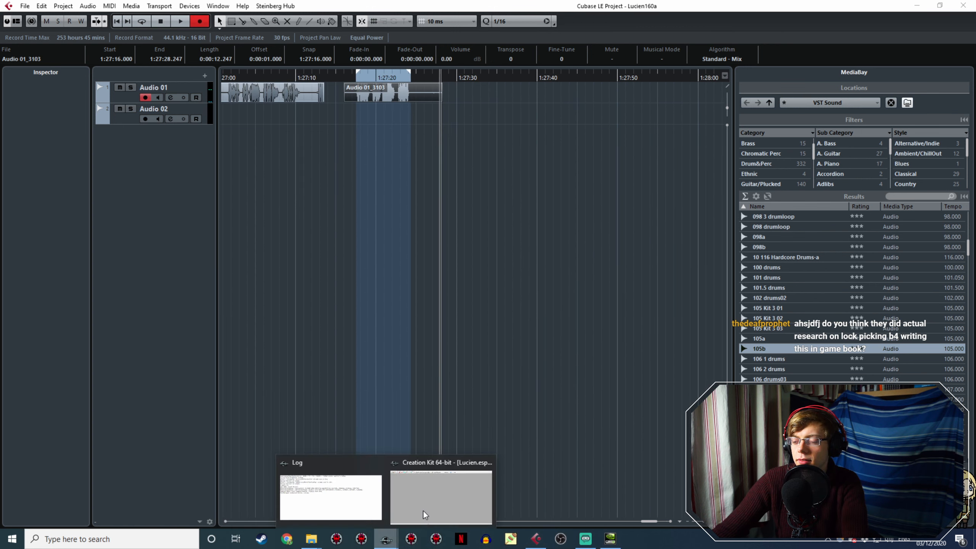
click(461, 477)
click(649, 454)
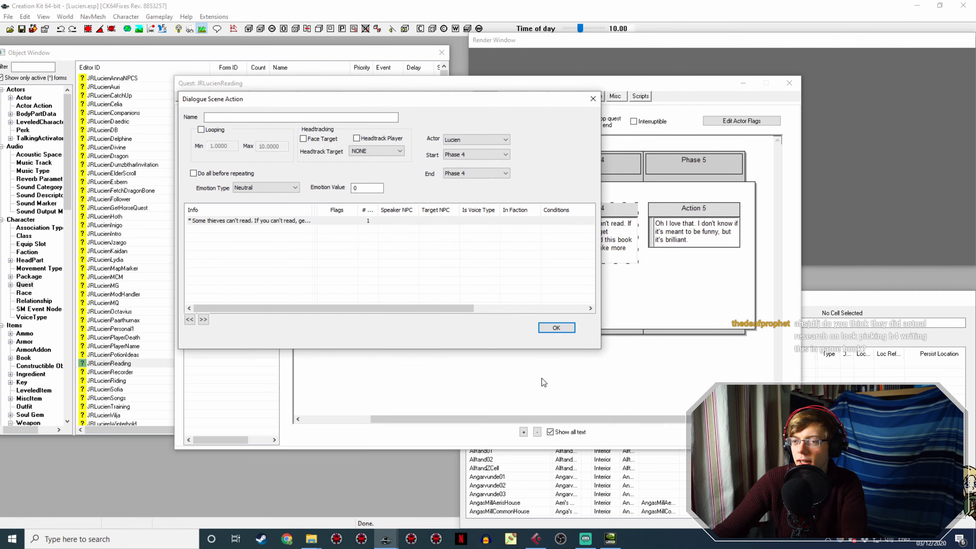
click(556, 327)
double_click(694, 229)
click(262, 220)
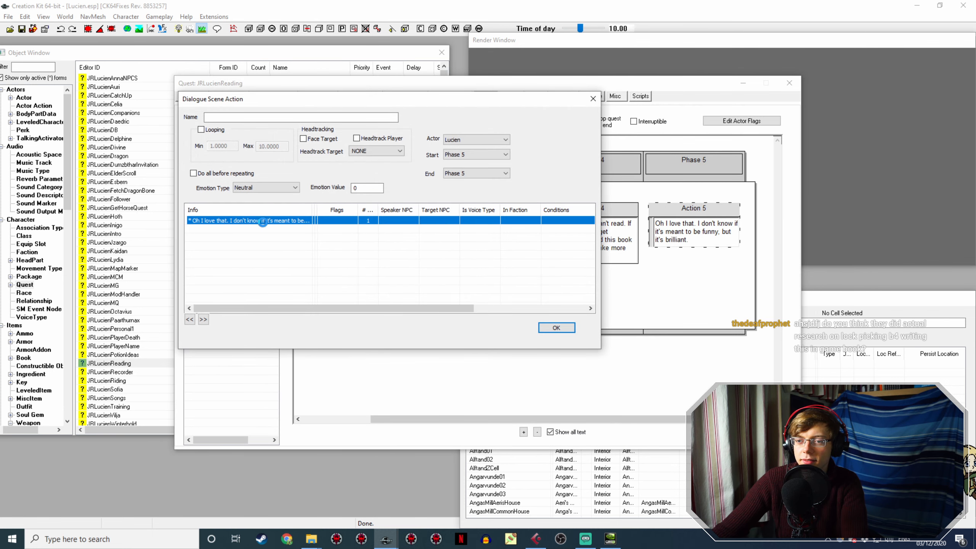
double_click(262, 221)
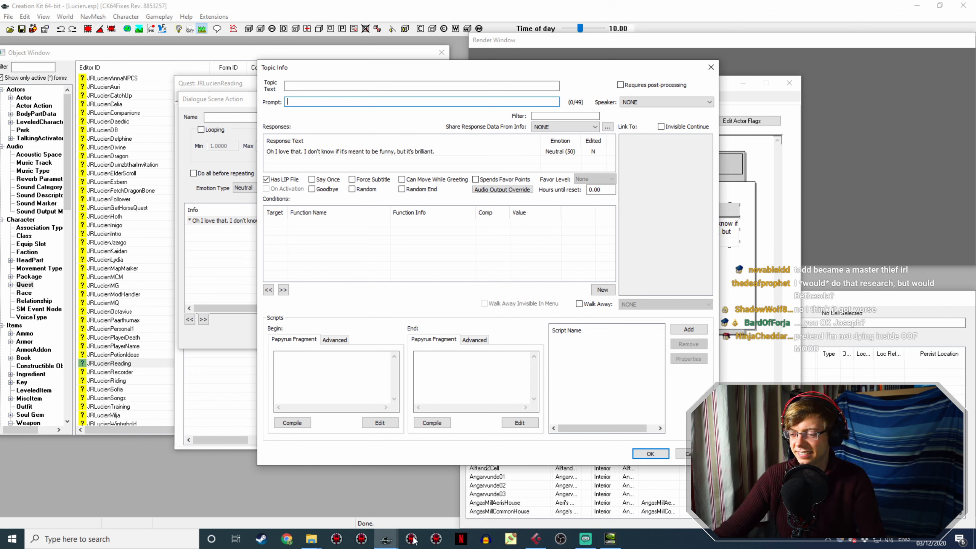
- Return to Cubase and play back the "Oh I love that" take from just before its speech
click(541, 531)
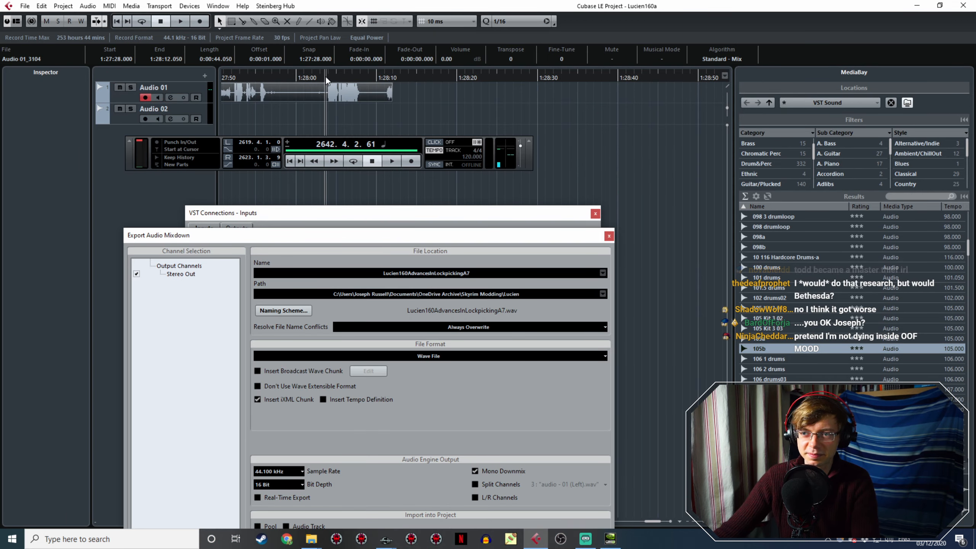
key(space)
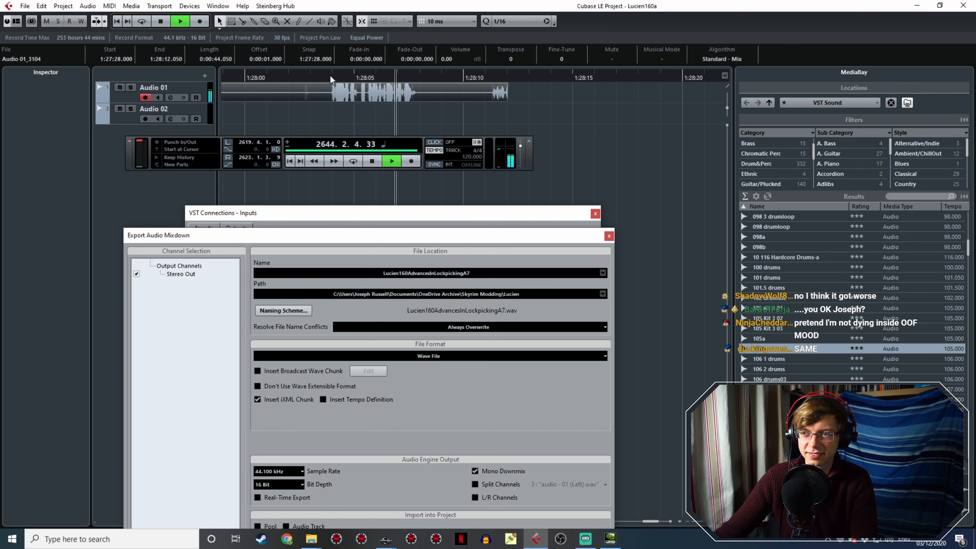
click(329, 75)
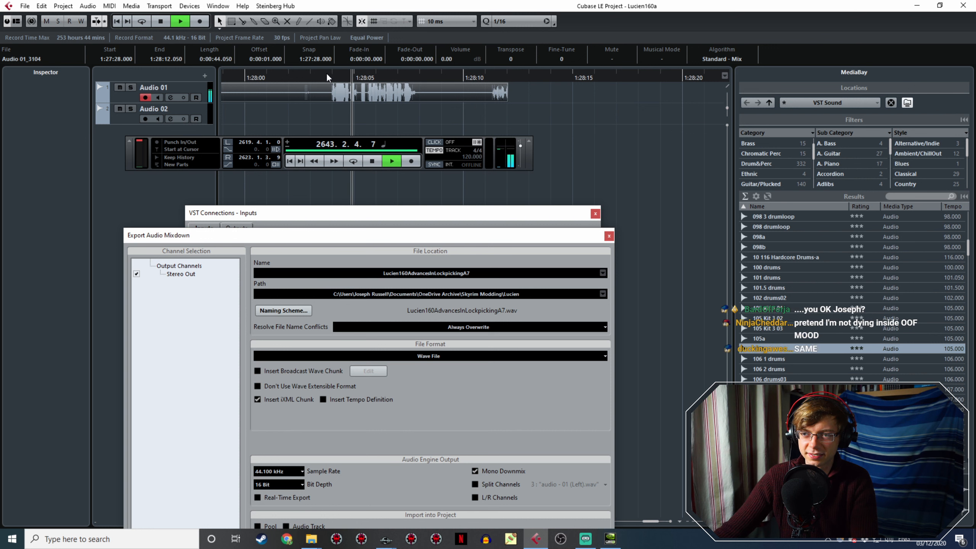
click(326, 73)
key(space)
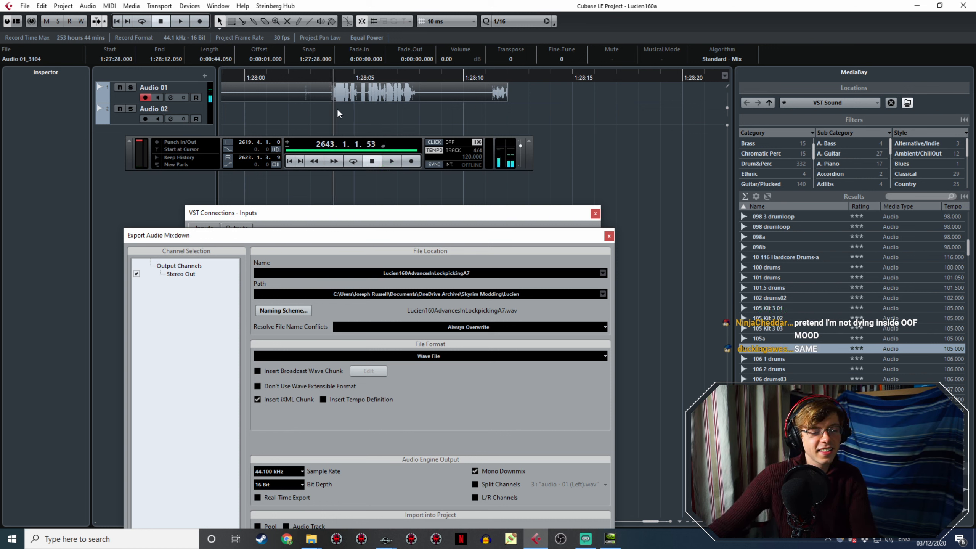
- Replay the start of the "Oh I love that" take and mark it from 2642.4.4.43 to 2644.4.4.81
click(328, 73)
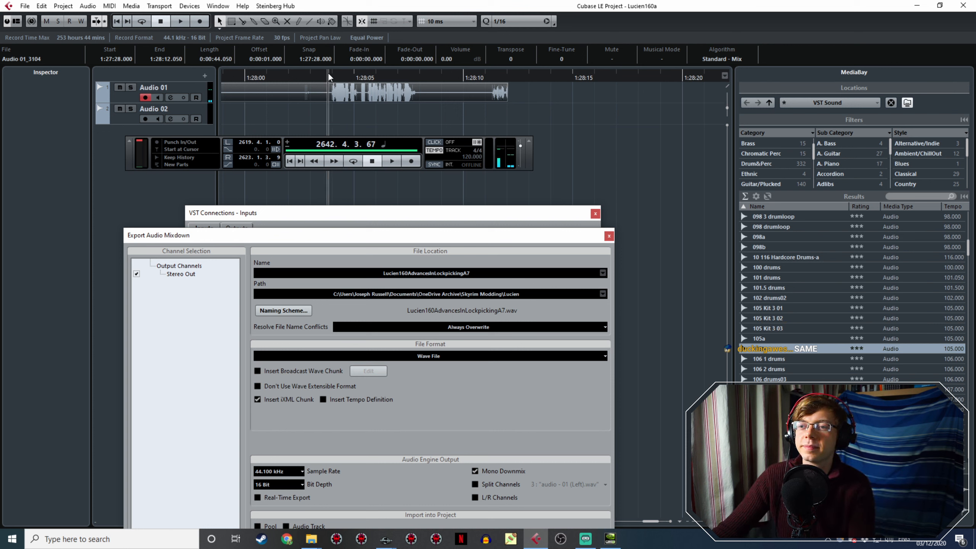
key(space)
ctrl+scroll(327, 79, up, 5)
click(331, 74)
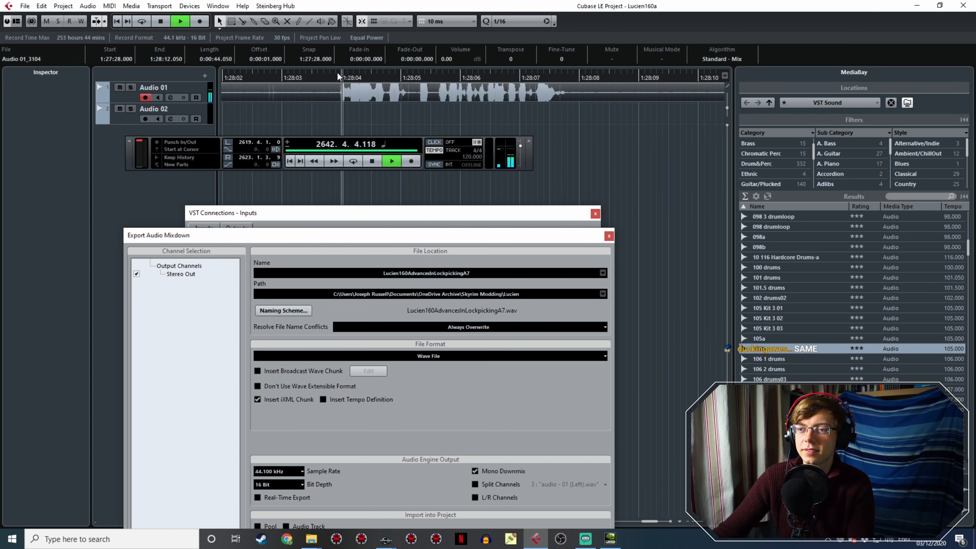
click(336, 70)
drag(337, 72, 577, 74)
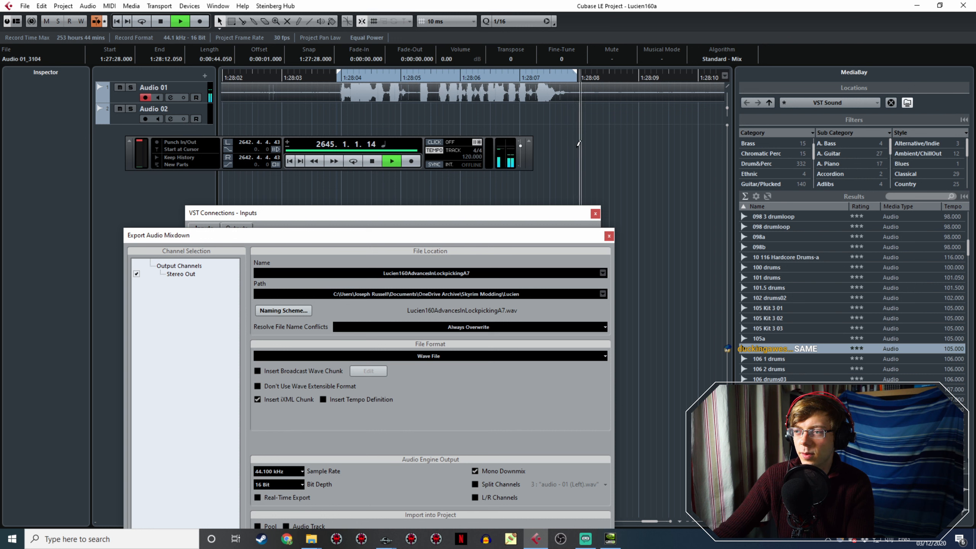
key(space)
- Export the marked "Oh I love that" range as Lucien160AdvancesInLockpickingA8
click(480, 270)
click(483, 269)
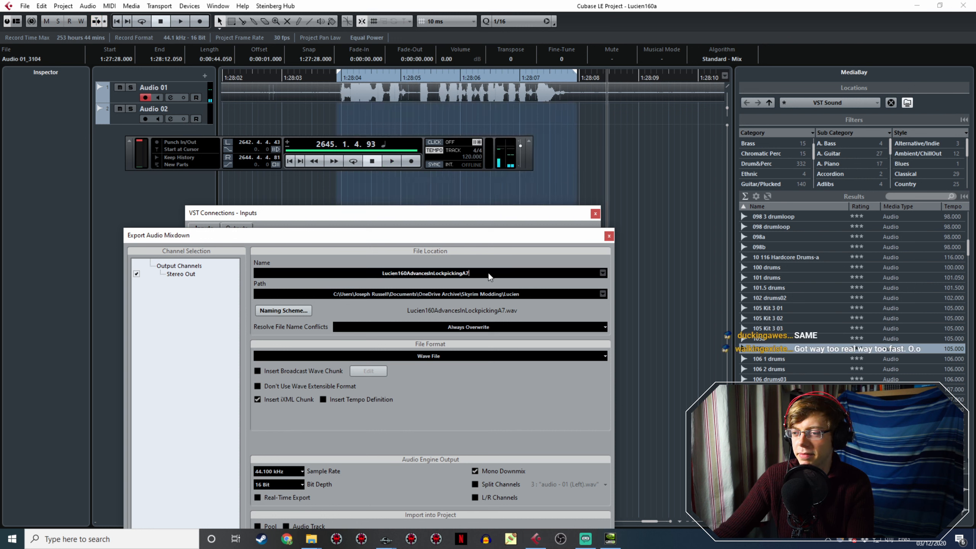
key(BackSpace)
text(8)
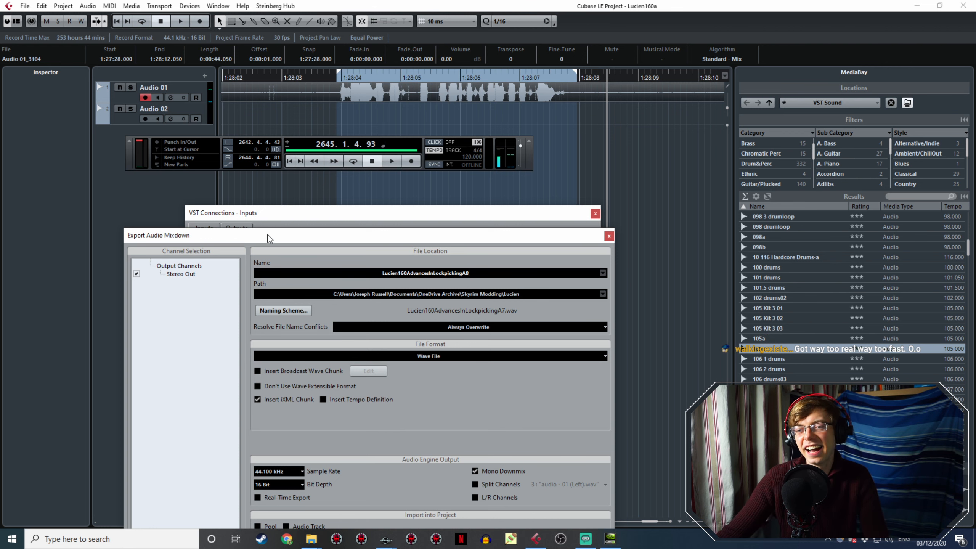
drag(268, 235, 299, 89)
click(579, 455)
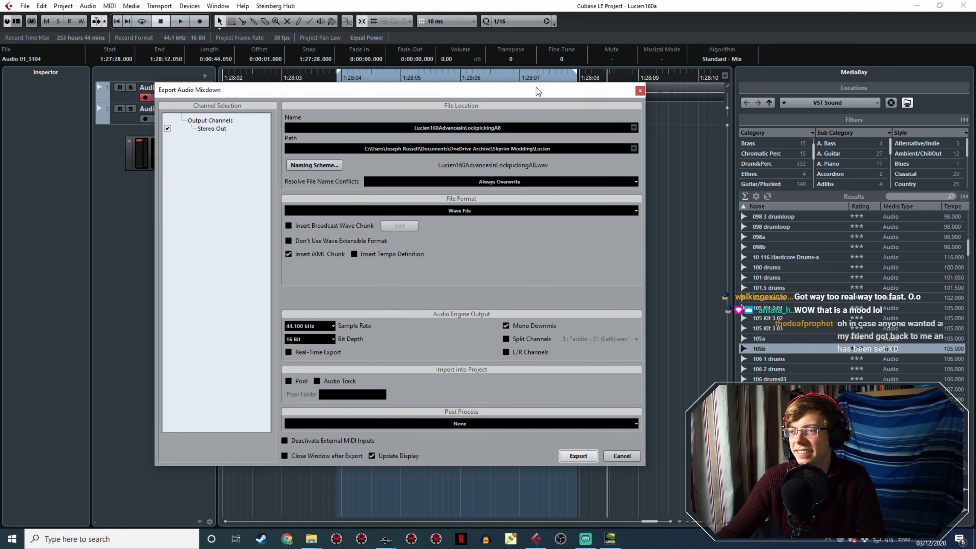
drag(536, 87, 536, 73)
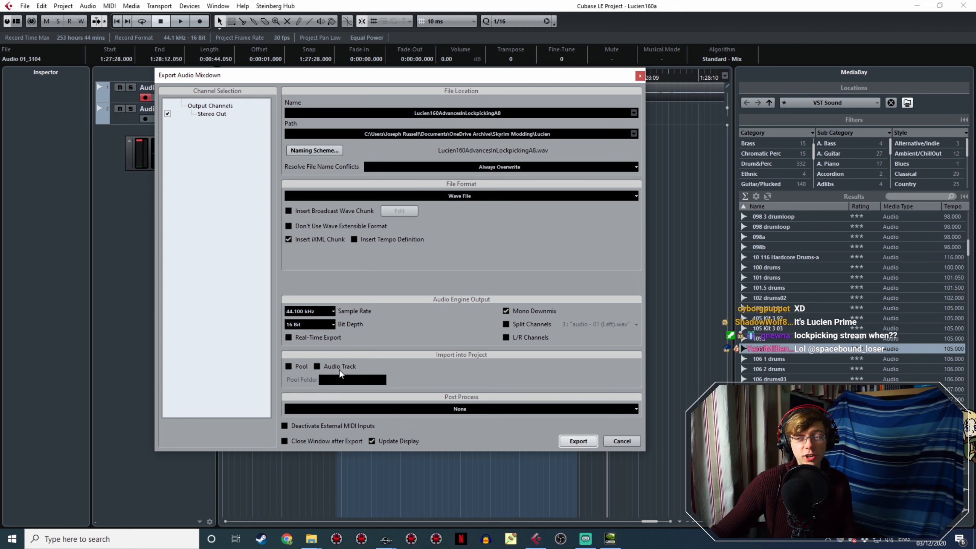
- Move the Export Audio Mixdown dialog off the waveform and close it
drag(437, 71, 373, 220)
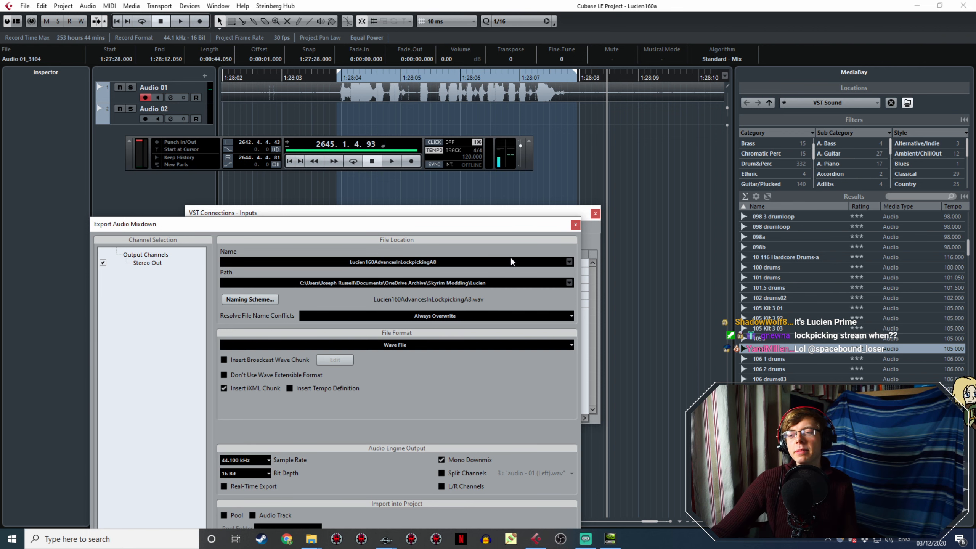
click(575, 225)
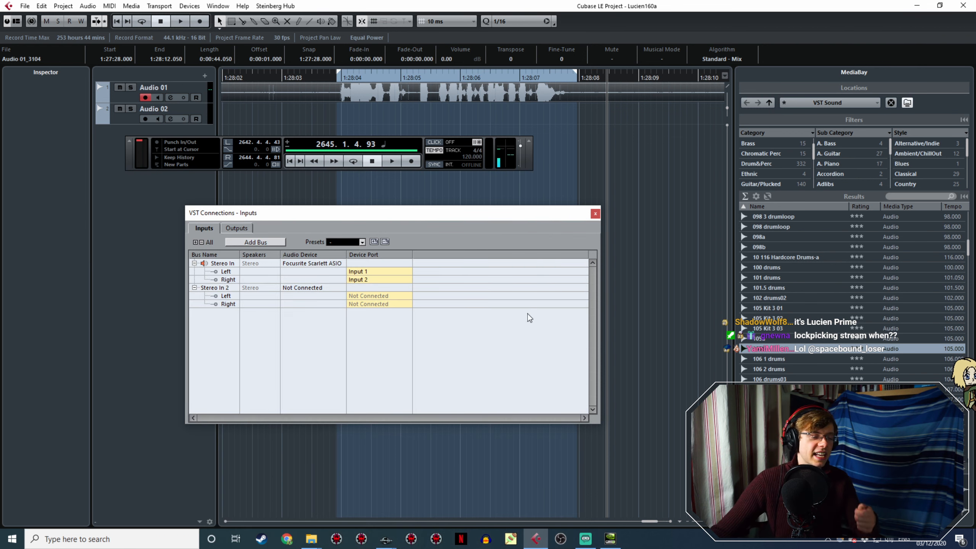
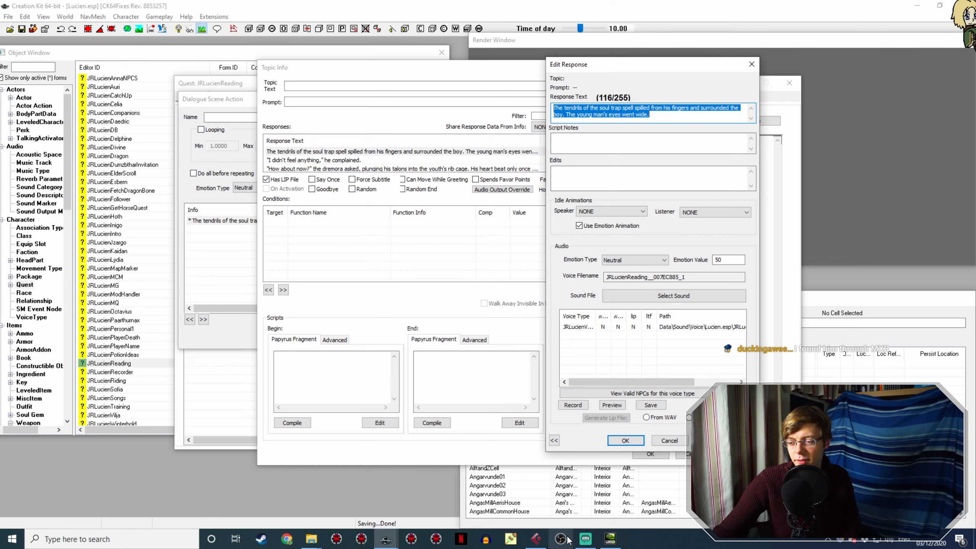
- Switch to Cubase, start recording on Audio 01 at 1:34:24, and return to the "tendrils of the soul trap" response in Creation Kit
click(535, 539)
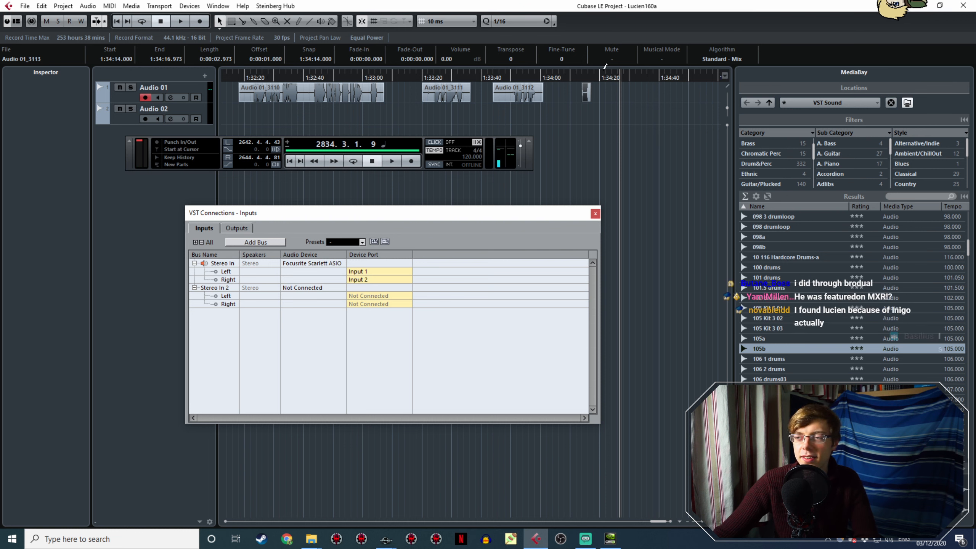
click(611, 80)
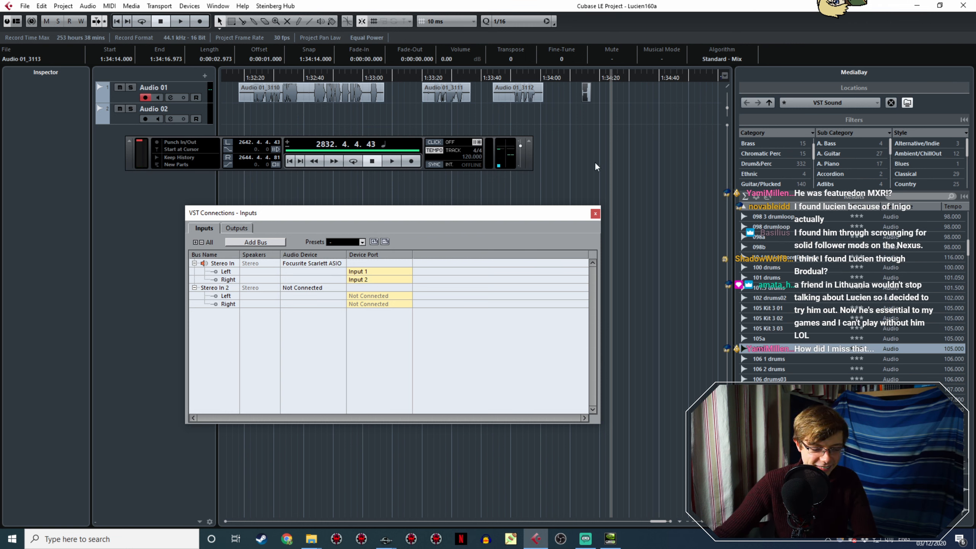
click(606, 76)
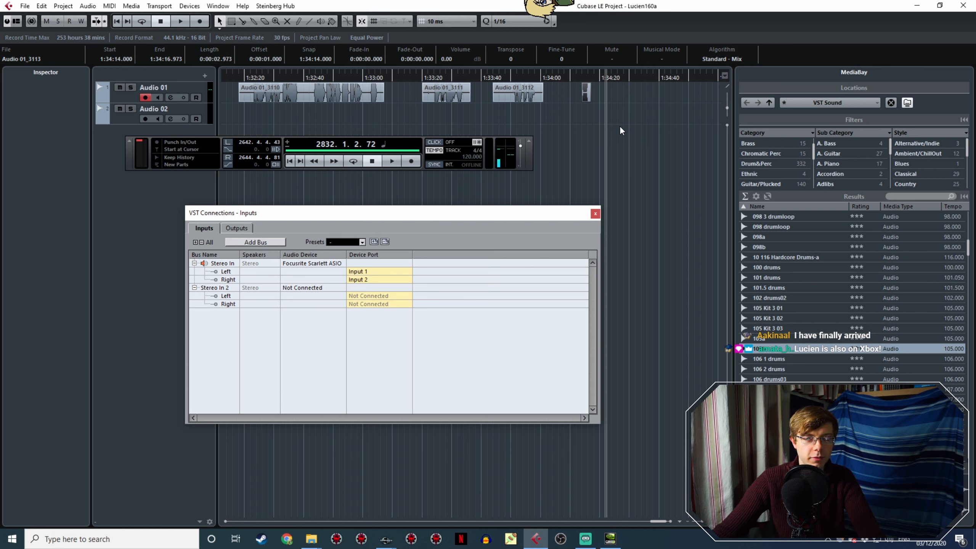
click(615, 76)
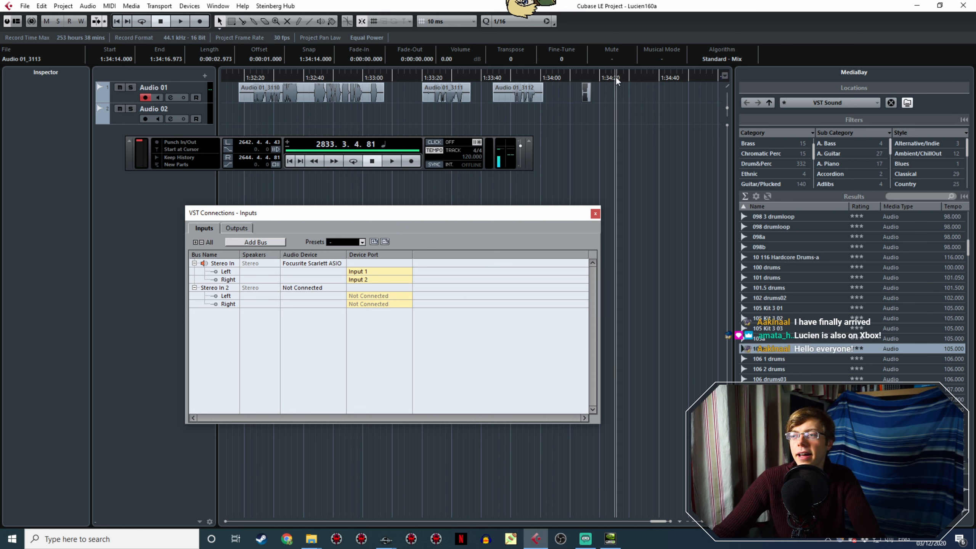
click(411, 161)
click(386, 538)
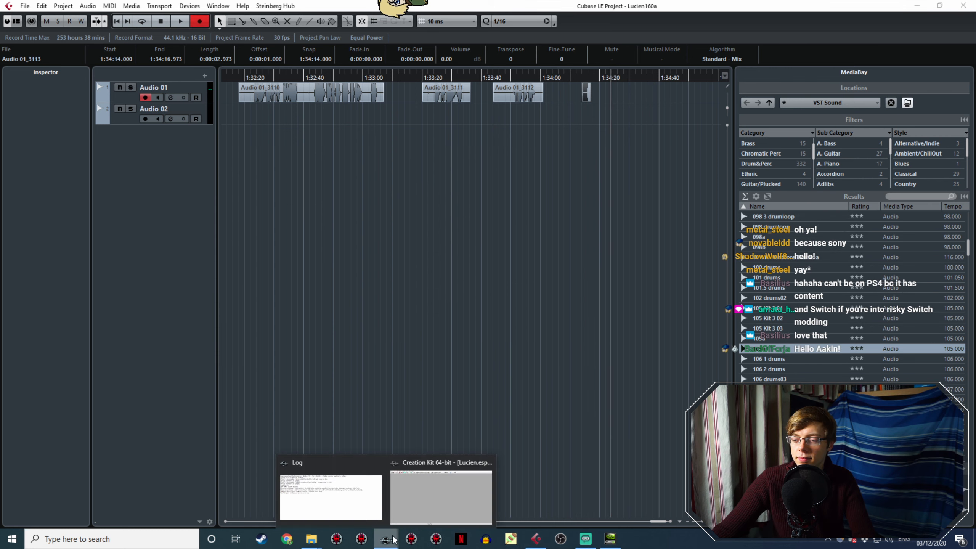
click(438, 492)
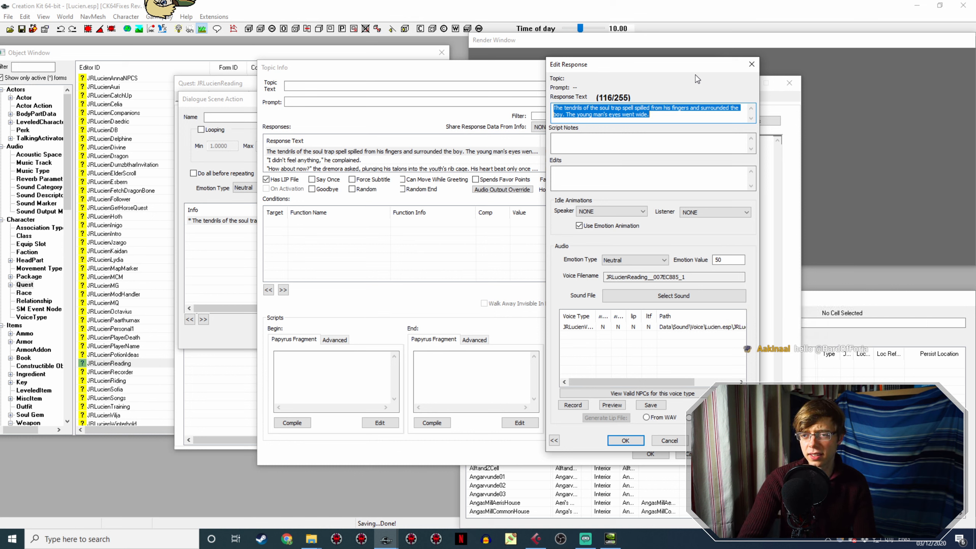
- Go through the Action 5 responses from the tendrils line to "His soul tried to flee", moving that response's dialog clear
click(633, 443)
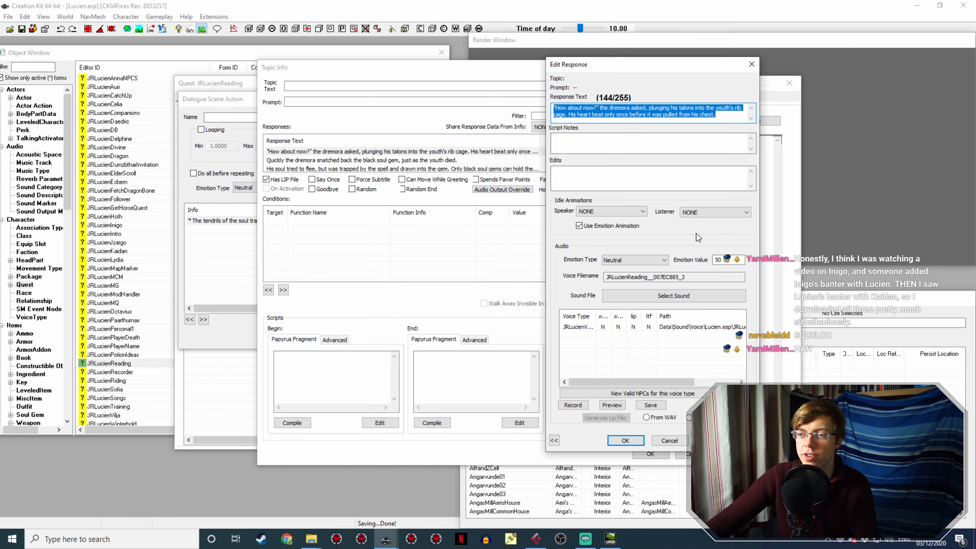
click(625, 440)
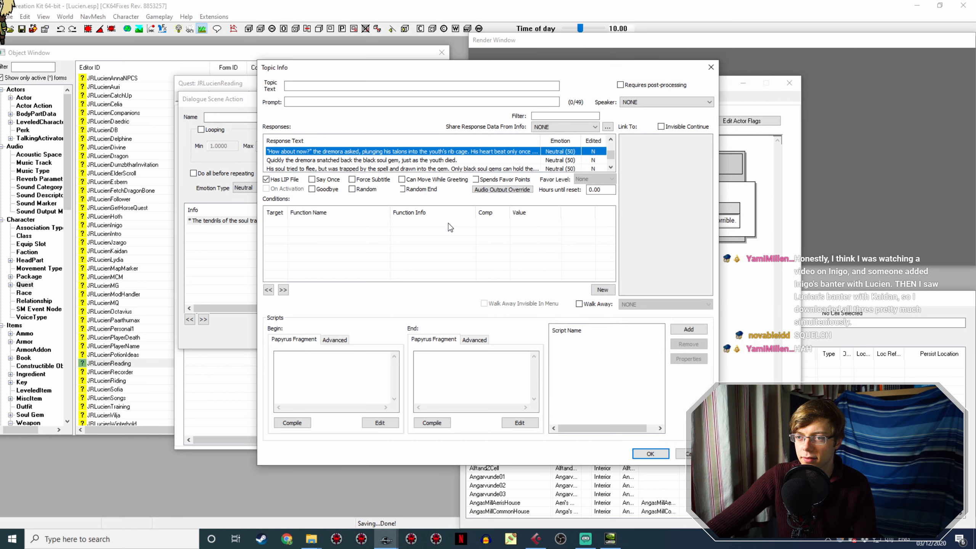
scroll(445, 171, down, 1)
double_click(448, 161)
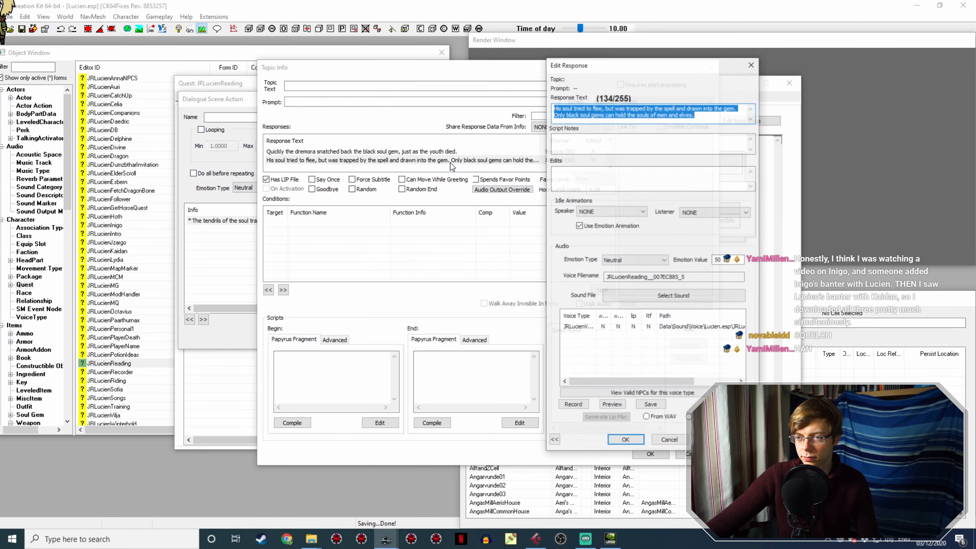
drag(673, 64, 519, 80)
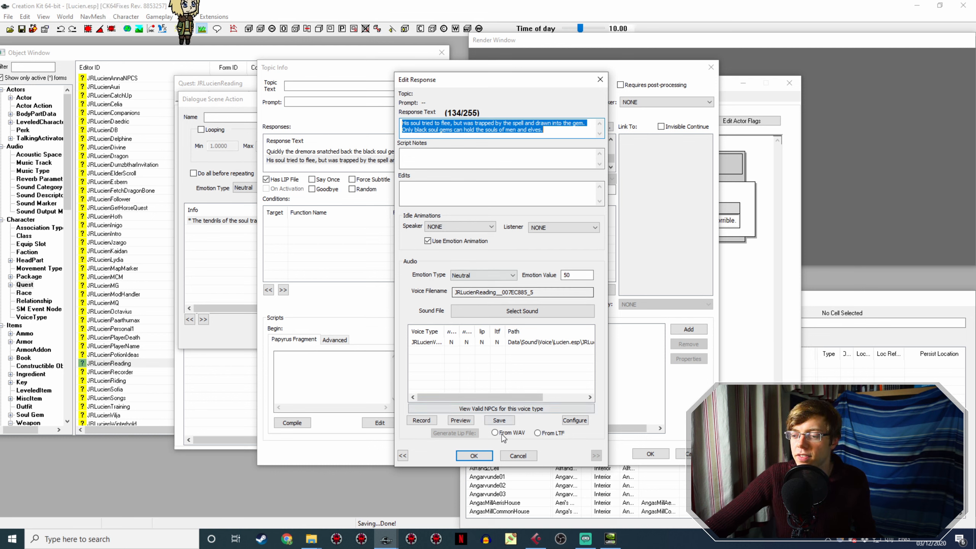
- Close the "His soul tried to flee" response, return to Cubase, and stop recording with the cursor placed at 2872.3.2.110
click(486, 457)
click(536, 539)
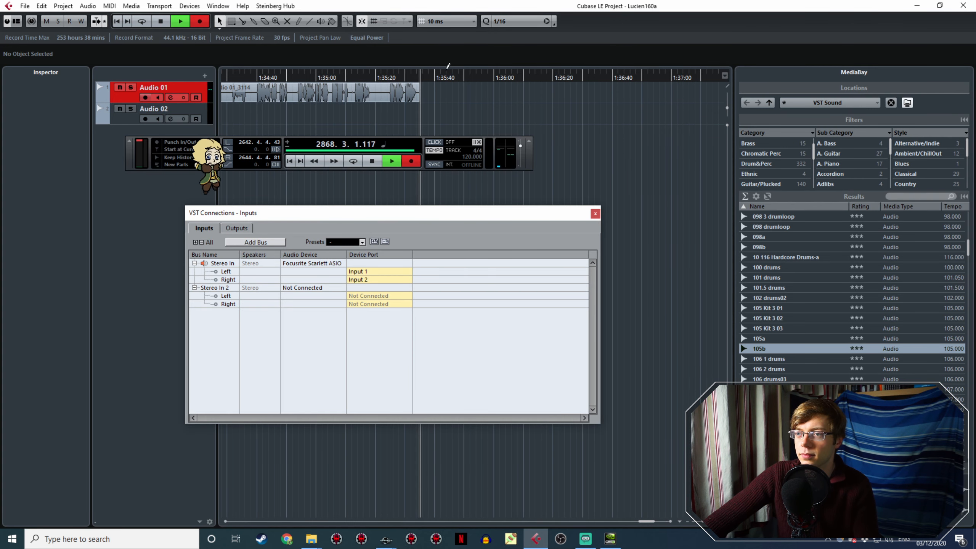
double_click(444, 78)
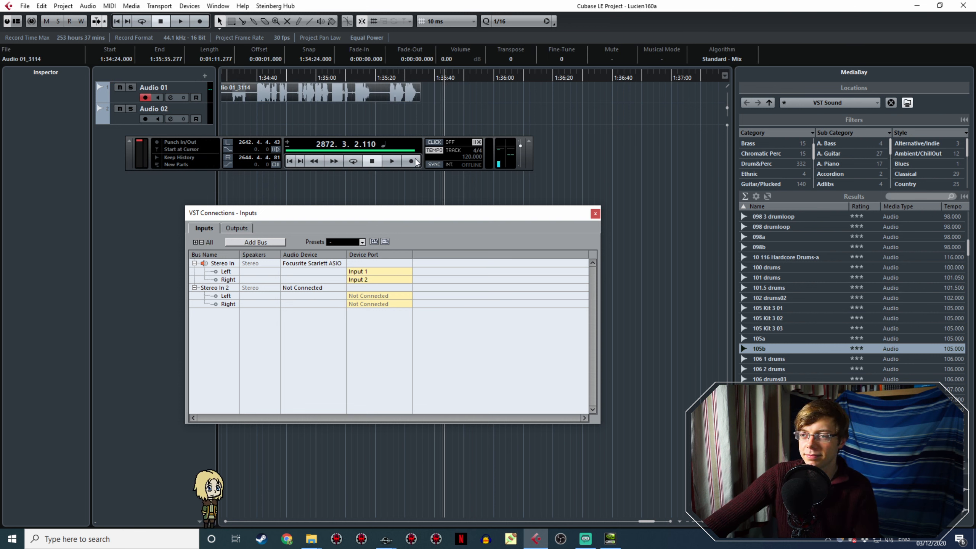
- Switch to Creation Kit, close the Action 5 dialogs, and open Action 6's "Your mother obviously never told you" response
click(385, 539)
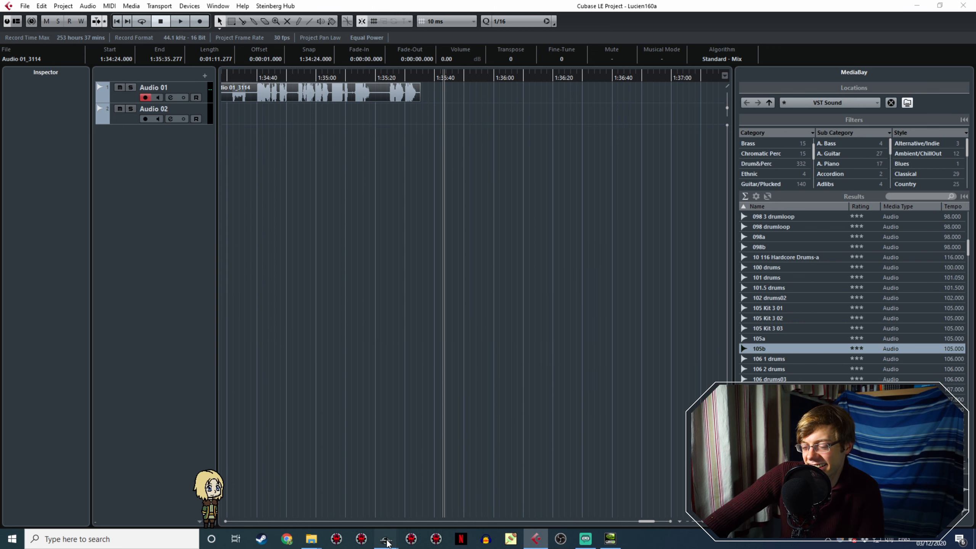
click(420, 488)
click(649, 454)
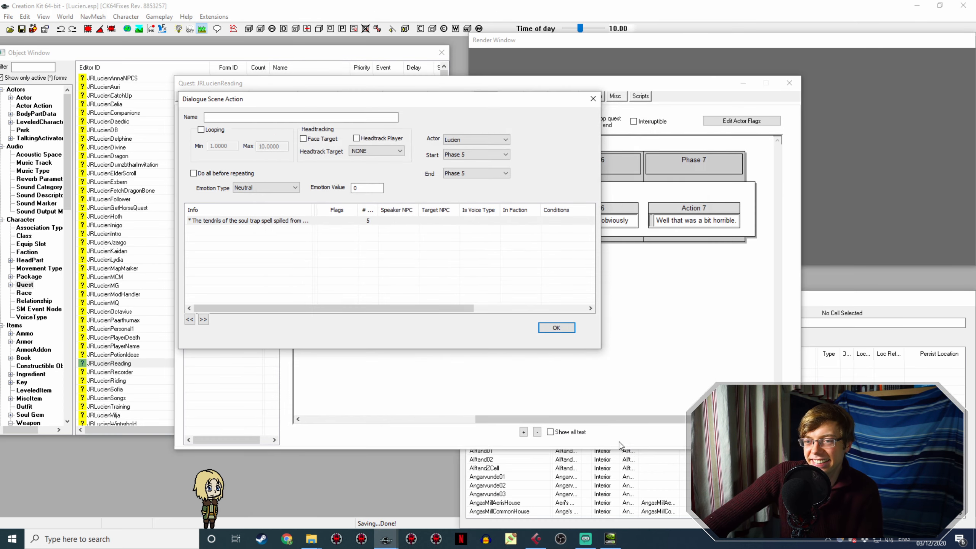
click(566, 327)
double_click(615, 207)
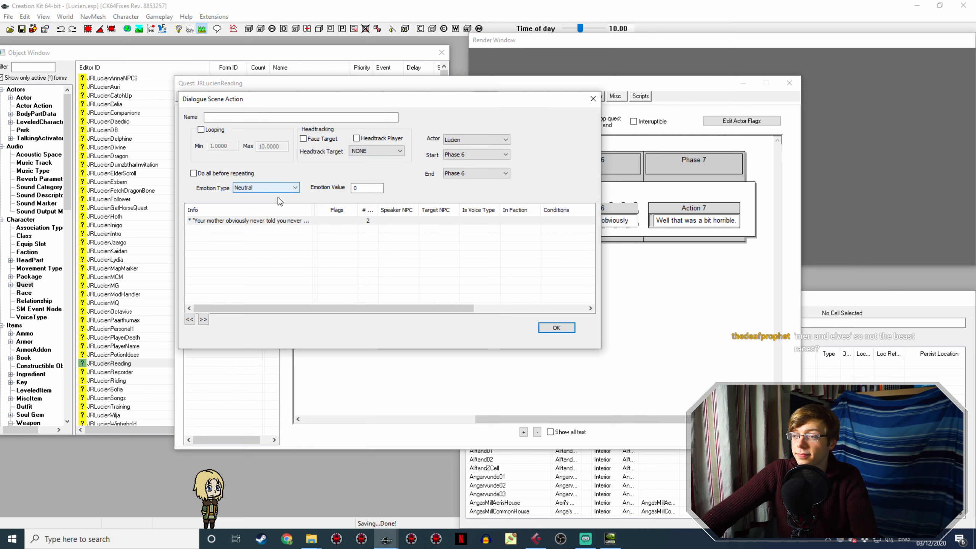
double_click(243, 221)
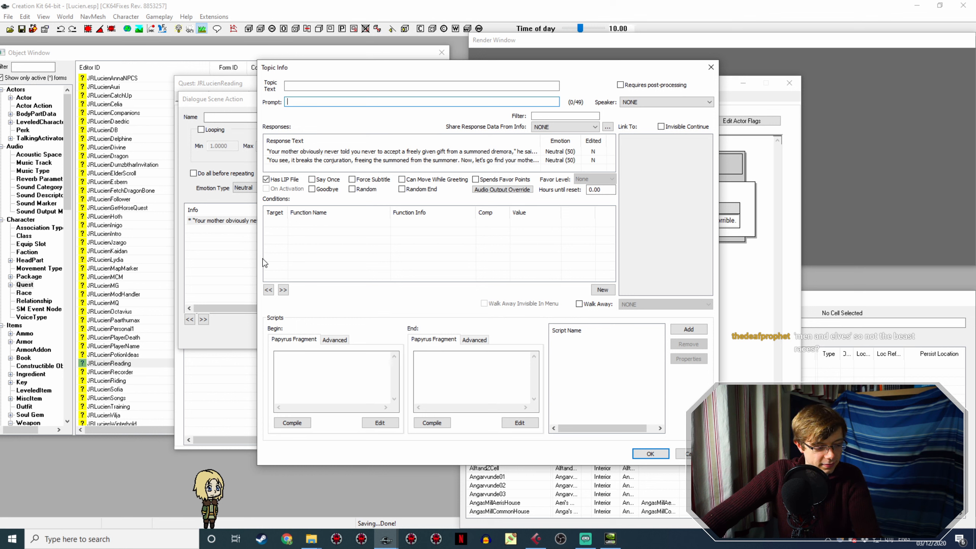
double_click(425, 152)
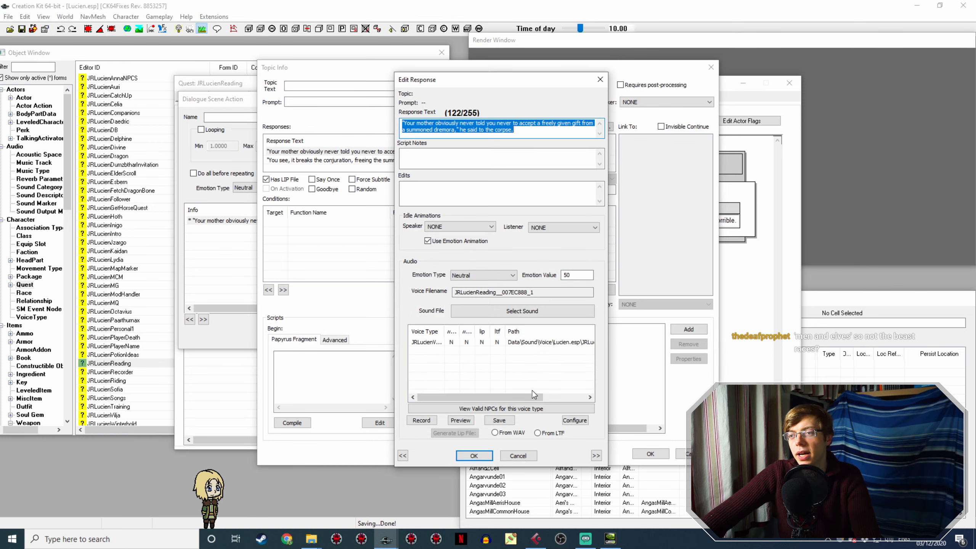
- Start a new recording on Audio 01 at 1:35:42 in Cubase and return to the open response in Creation Kit
click(535, 538)
click(418, 162)
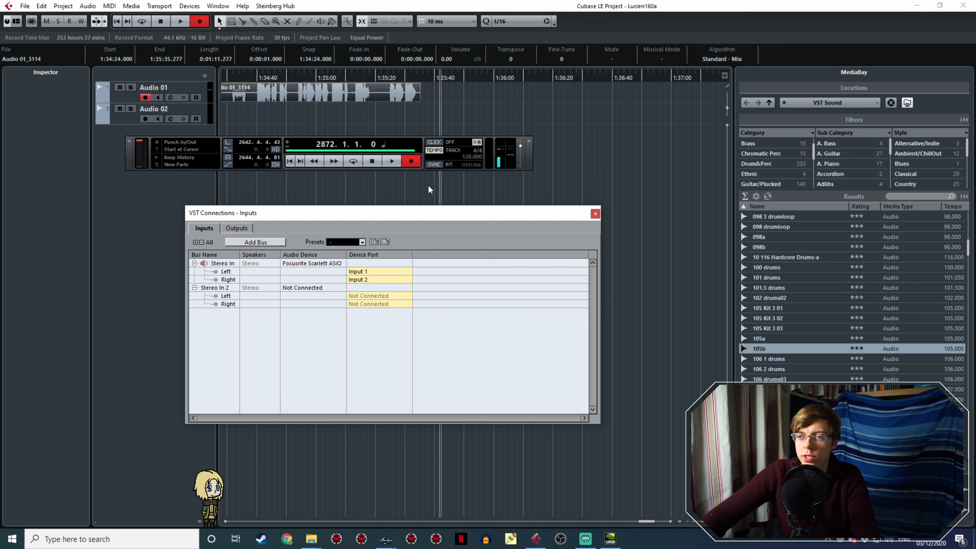
mouse_move(384, 543)
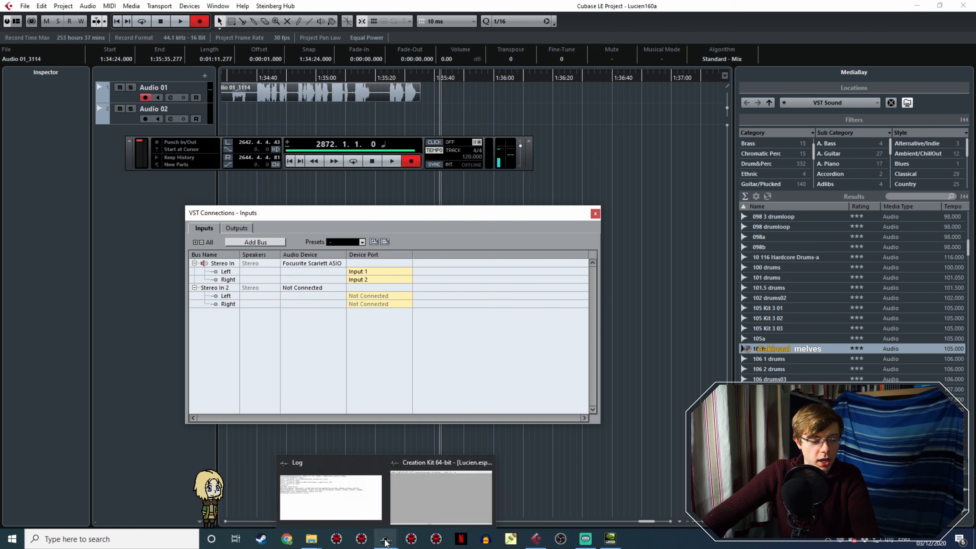
click(430, 503)
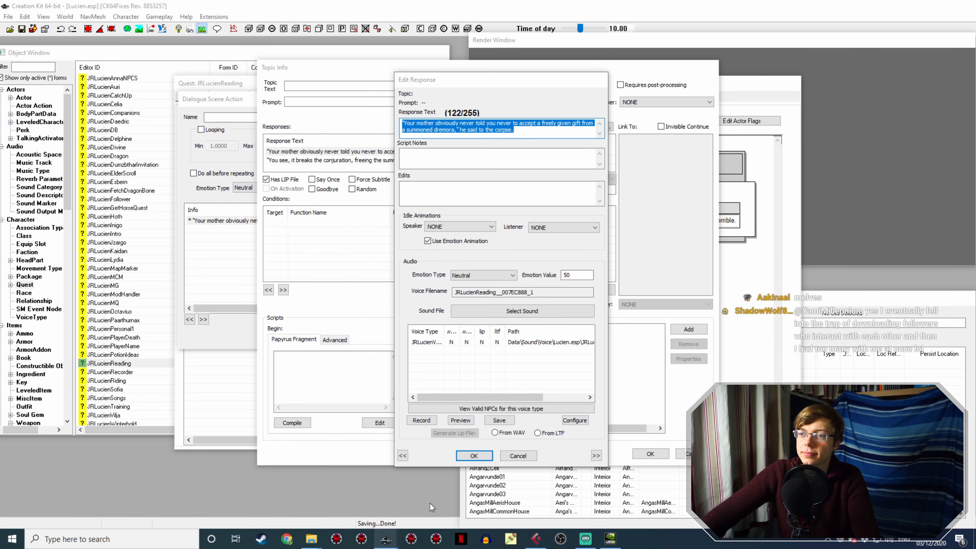
- Close the "Your mother obviously" response and open the "You see, it breaks the conjuration" response
click(566, 134)
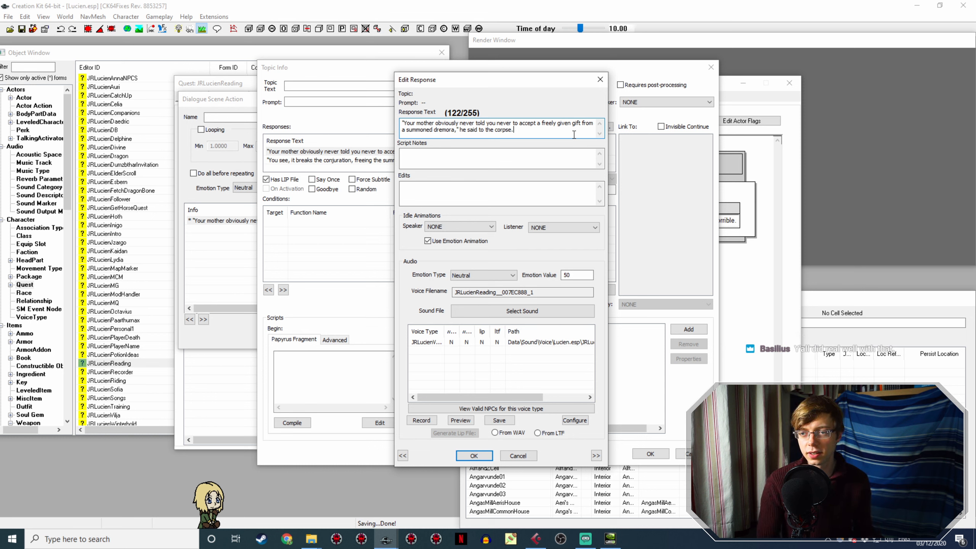
click(473, 455)
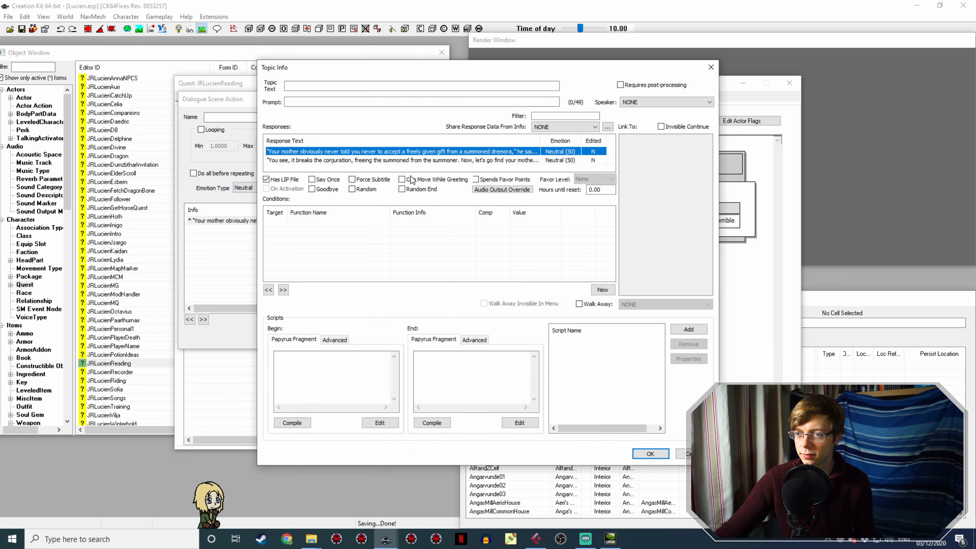
double_click(441, 160)
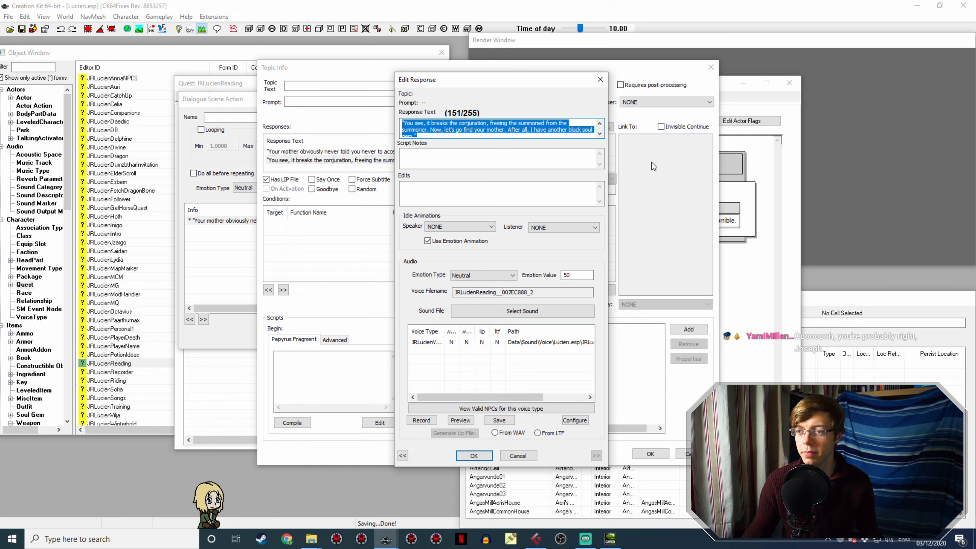
- Close the Action 6 dialogs and open Action 7's "Well that was a bit horrible" topic info
click(483, 455)
click(649, 454)
click(553, 325)
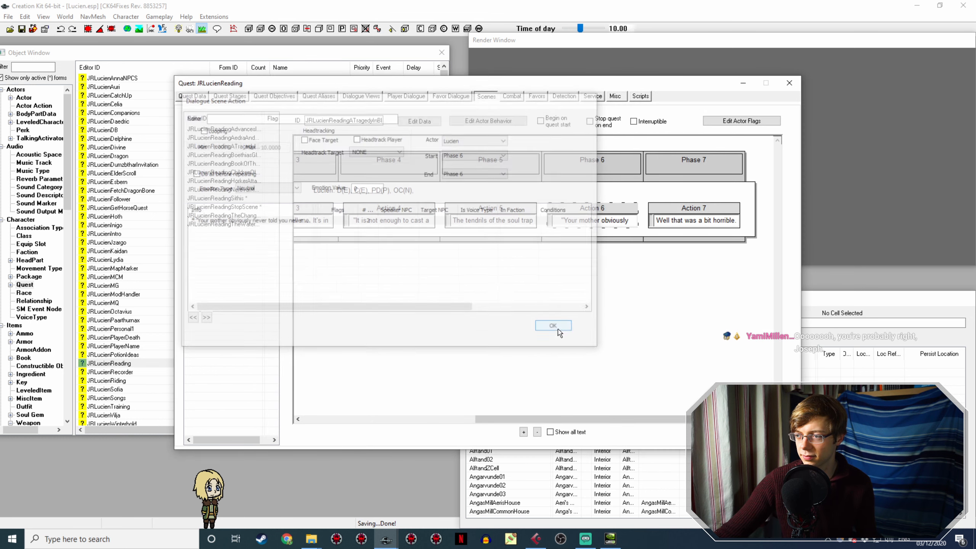
double_click(693, 209)
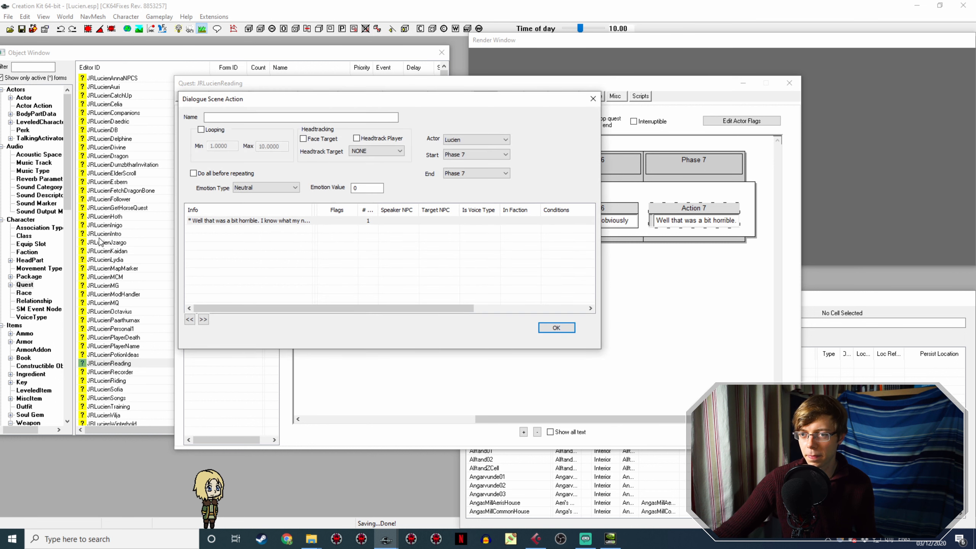
double_click(229, 220)
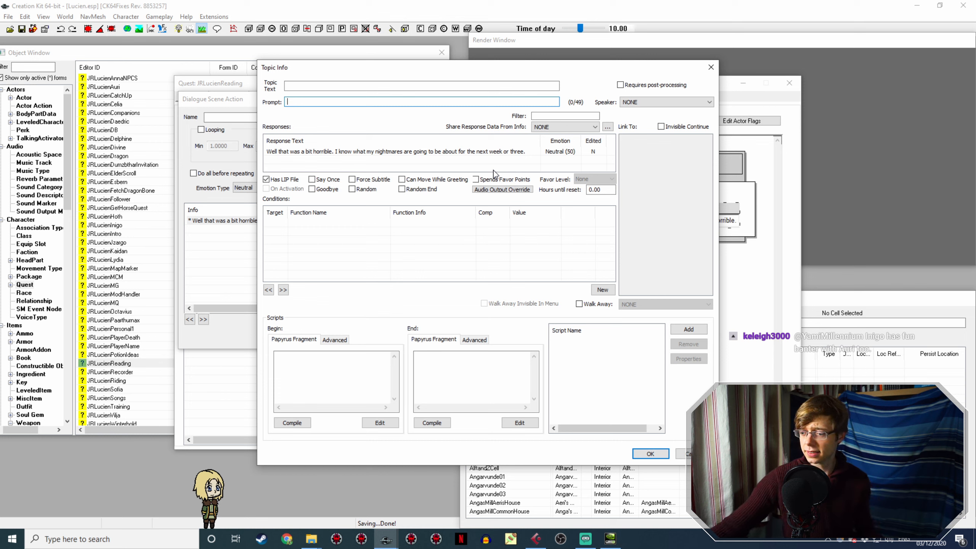
- Return to Cubase and stop the recording on Audio 01
click(535, 539)
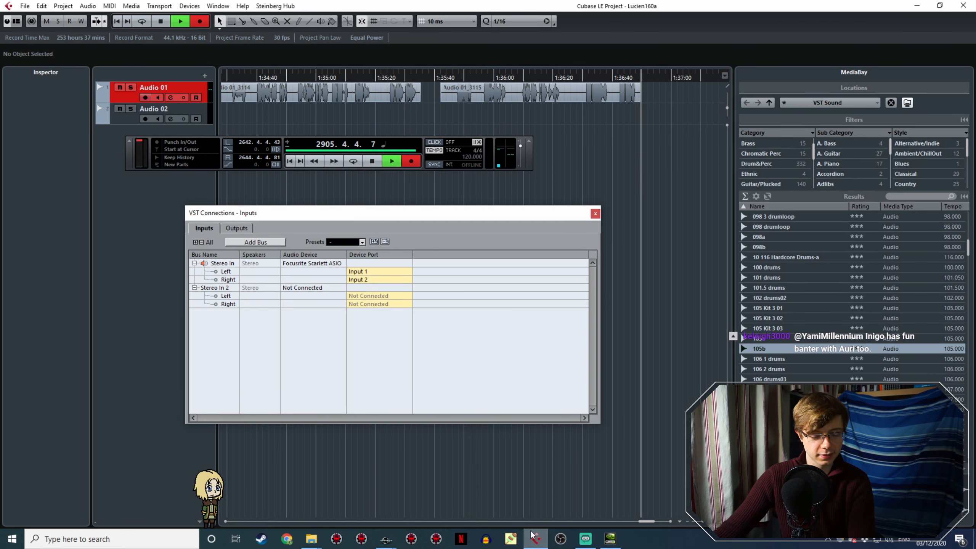
key(space)
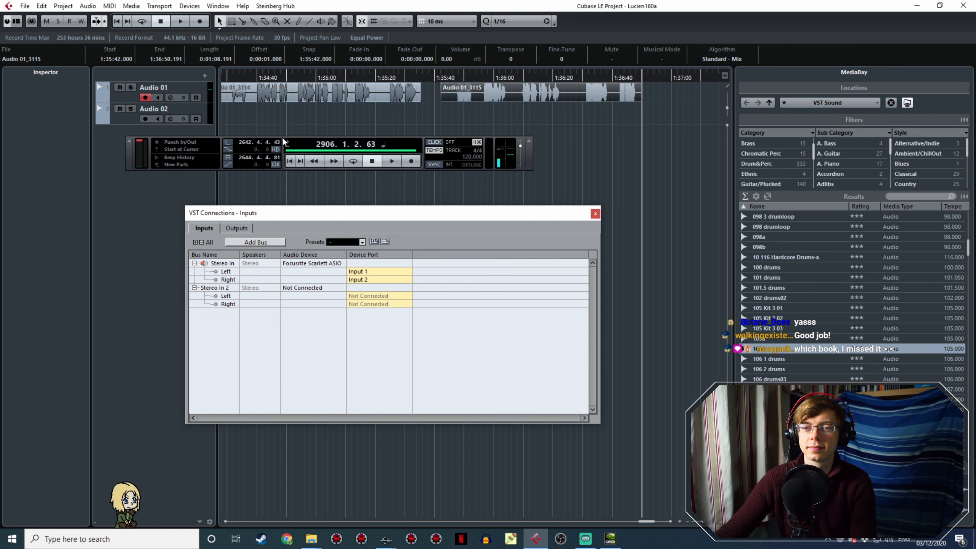
- Play back Audio 01 from about 1:30 and from several points in the Audio 01_3105 clip to find the opening line's takes
ctrl+scroll(306, 113, down, 5)
ctrl+scroll(585, 100, up, 2)
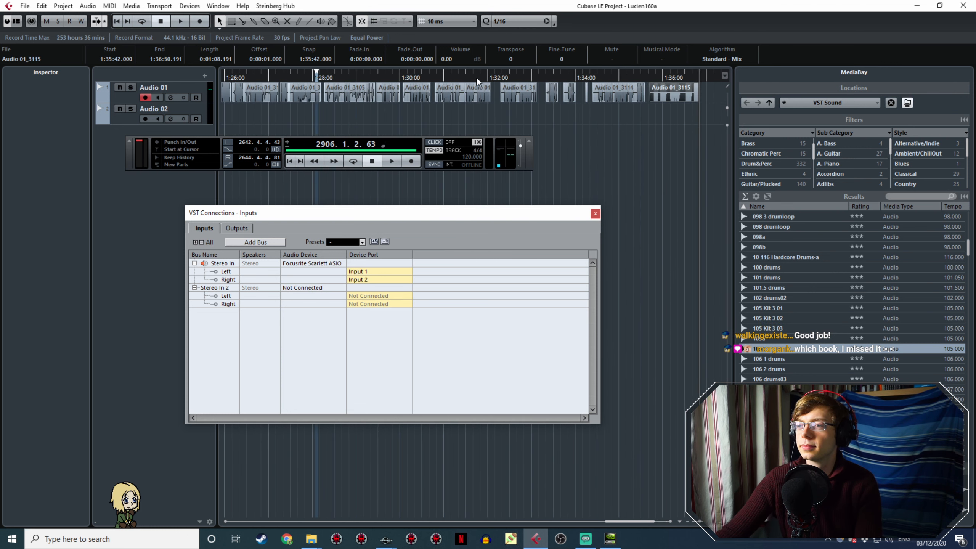
click(404, 77)
key(space)
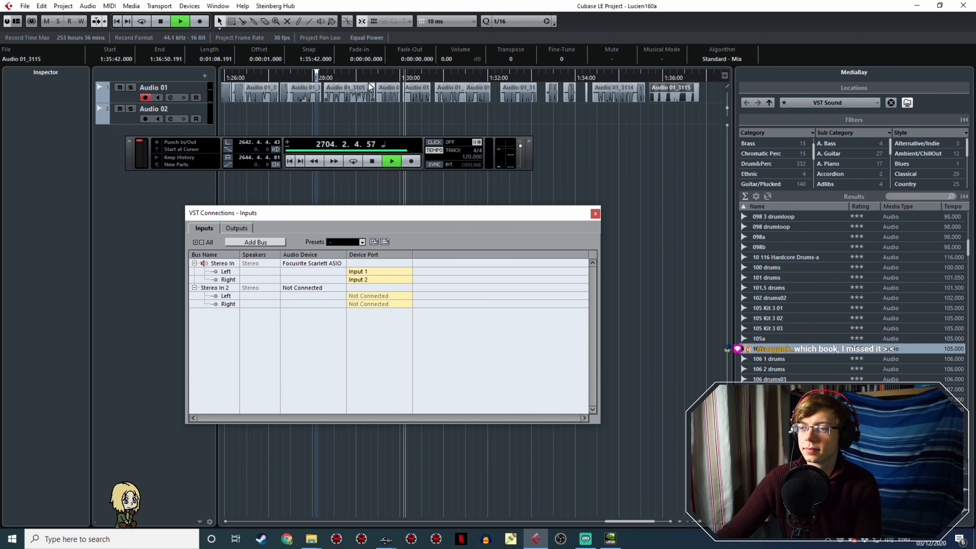
click(327, 75)
ctrl+scroll(348, 82, up, 3)
click(329, 75)
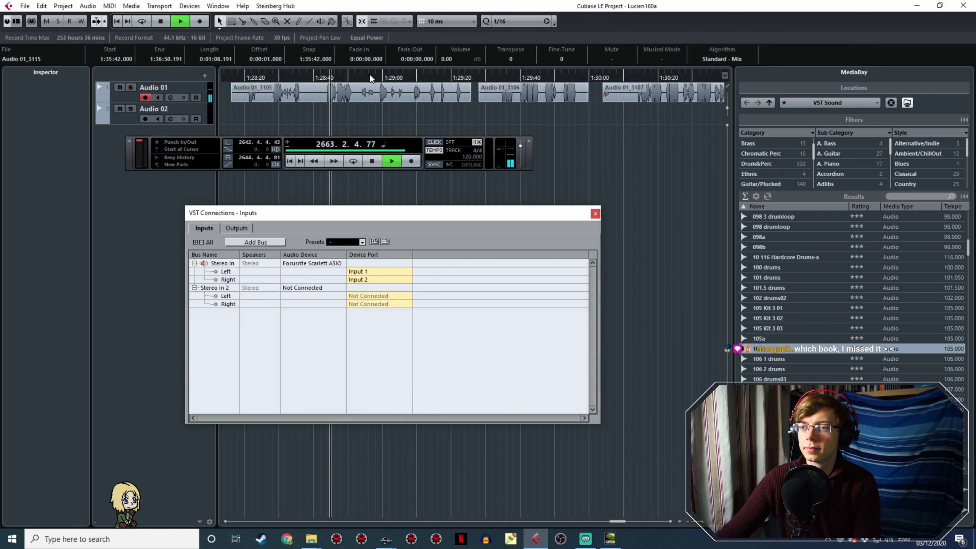
click(375, 75)
click(412, 75)
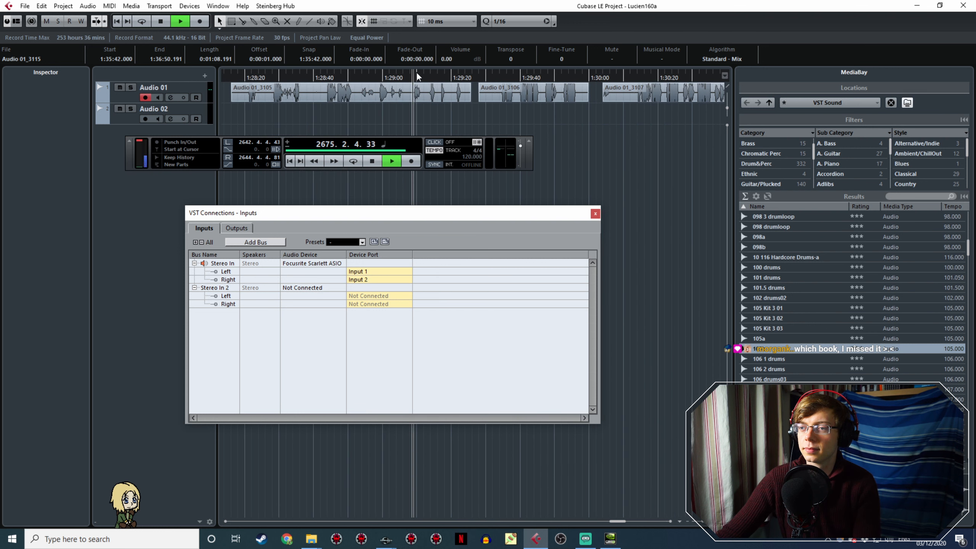
- Audition the Audio 01_3106 clip from around 1:29:35 to check its takes
click(502, 76)
middle_drag(539, 96, 370, 87)
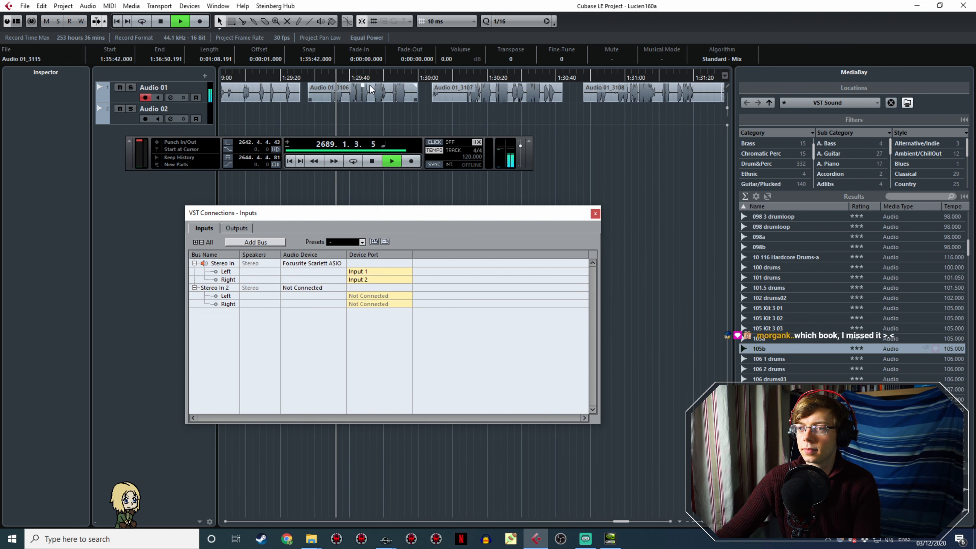
click(330, 76)
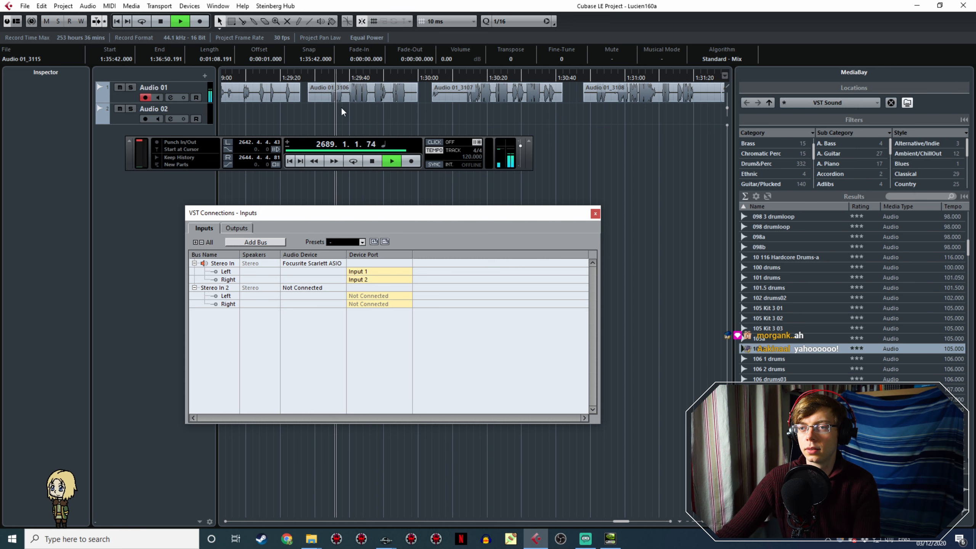
ctrl+scroll(365, 95, up, 2)
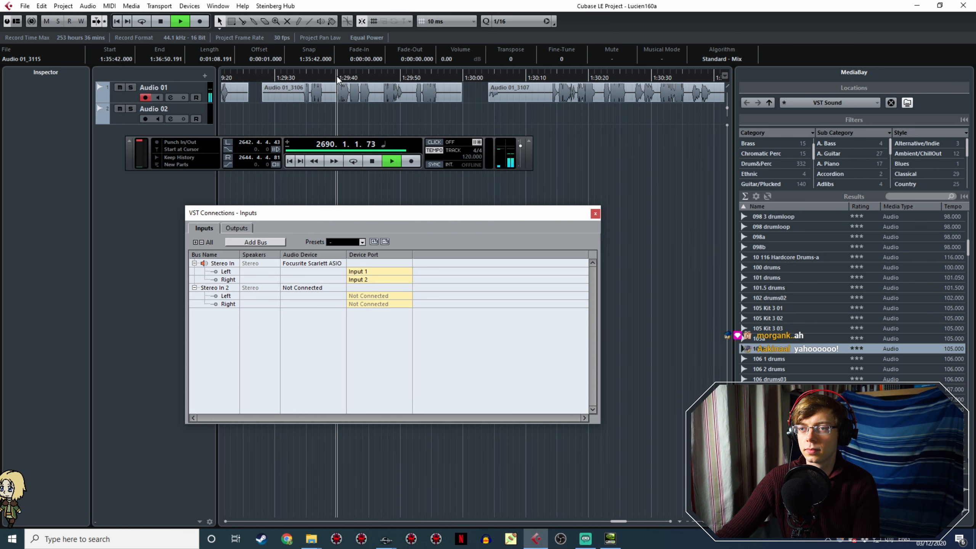
ctrl+scroll(327, 120, down, 2)
shift+scroll(375, 115, up, 2)
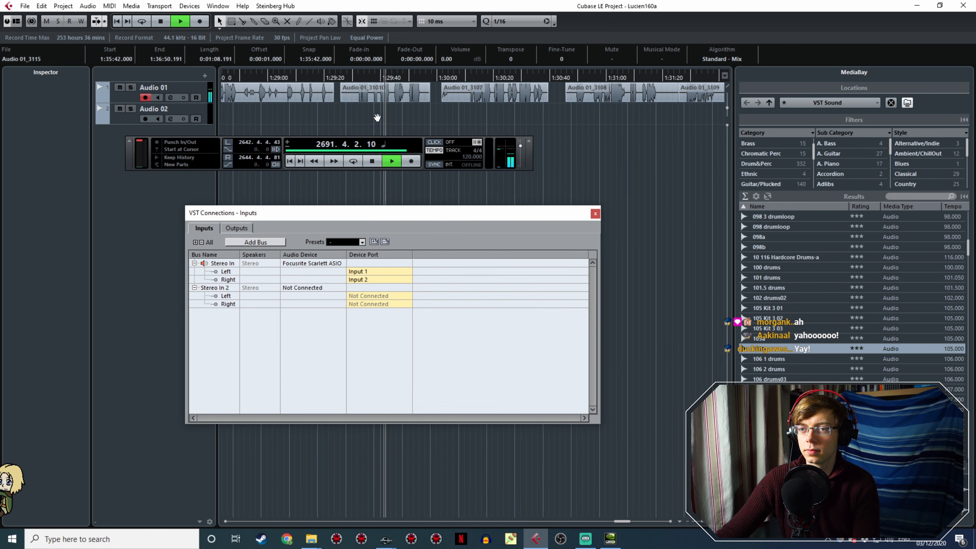
- Set the locator range around the take in Audio 01_3105 from about 1:28:44 to 1:28:51 and play it back
drag(290, 77, 298, 78)
ctrl+scroll(309, 88, up, 5)
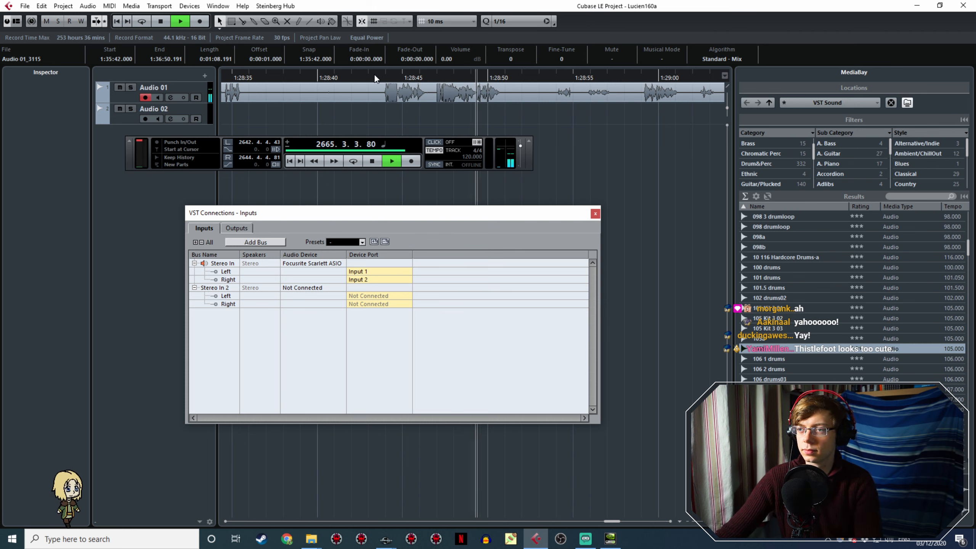
click(377, 74)
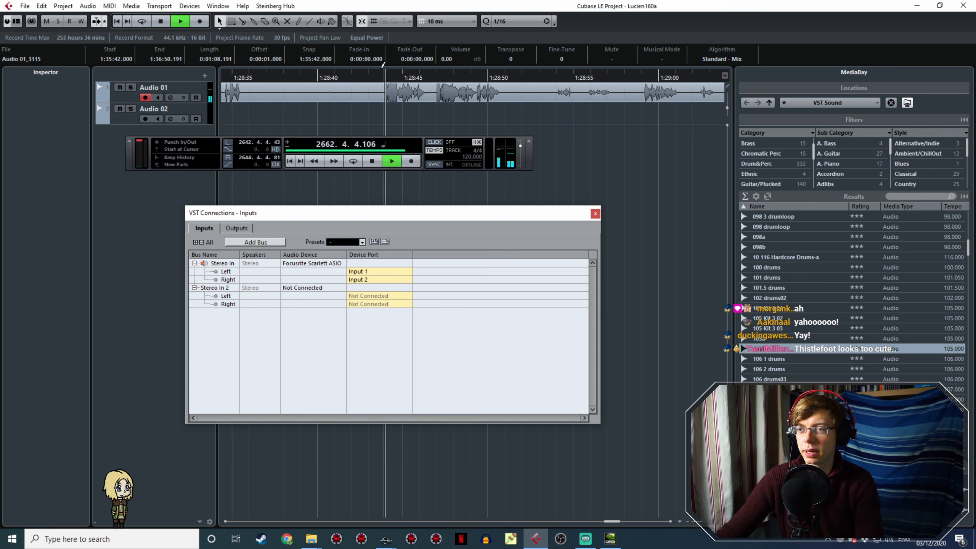
key(space)
drag(384, 74, 498, 74)
drag(501, 108, 507, 103)
key(space)
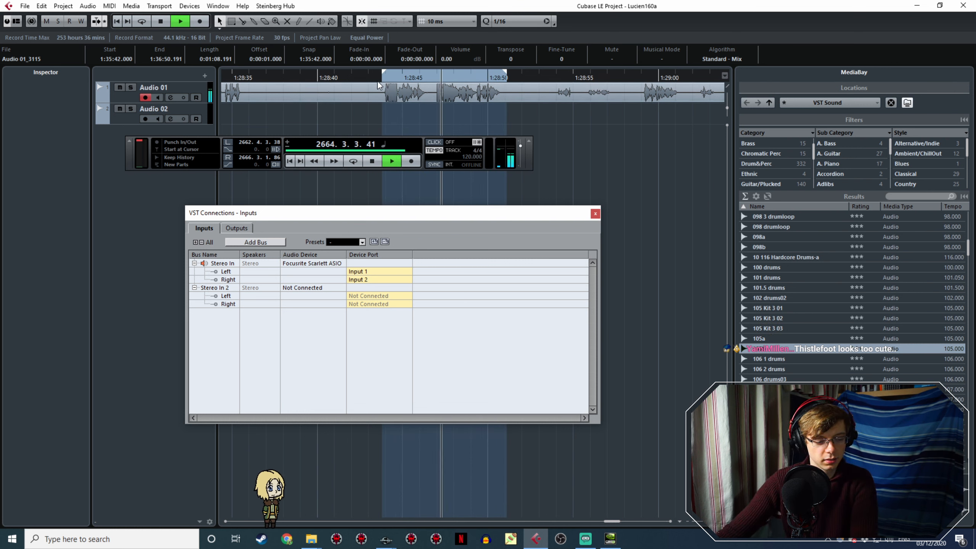
key(space)
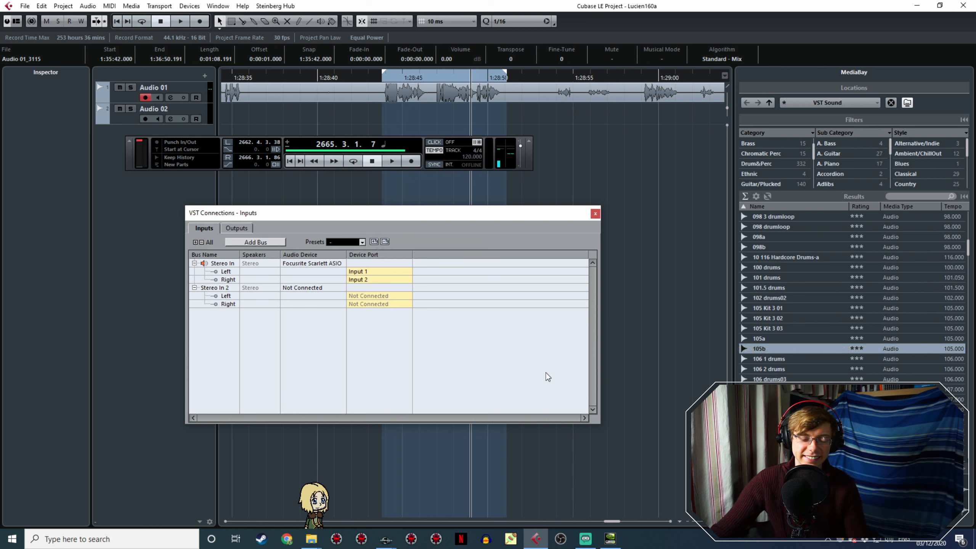
click(377, 79)
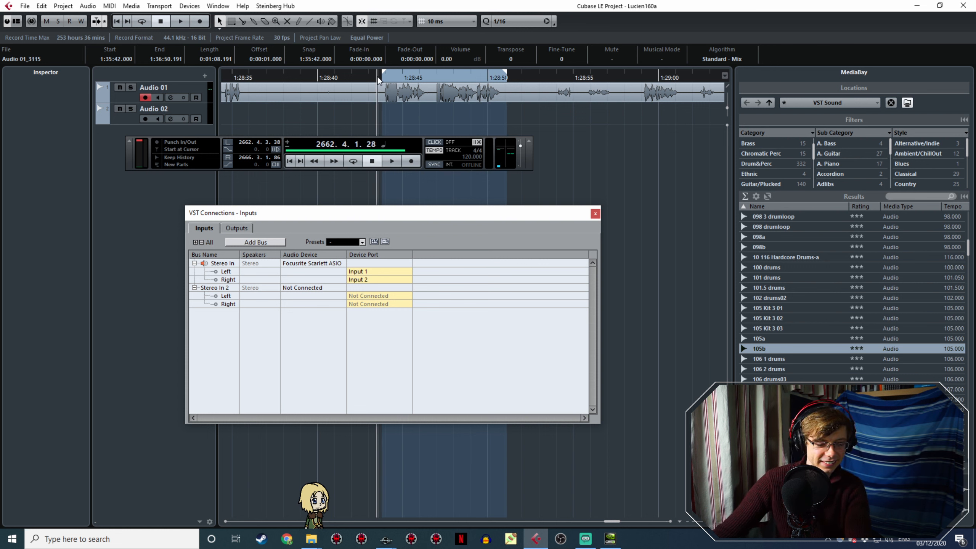
key(space)
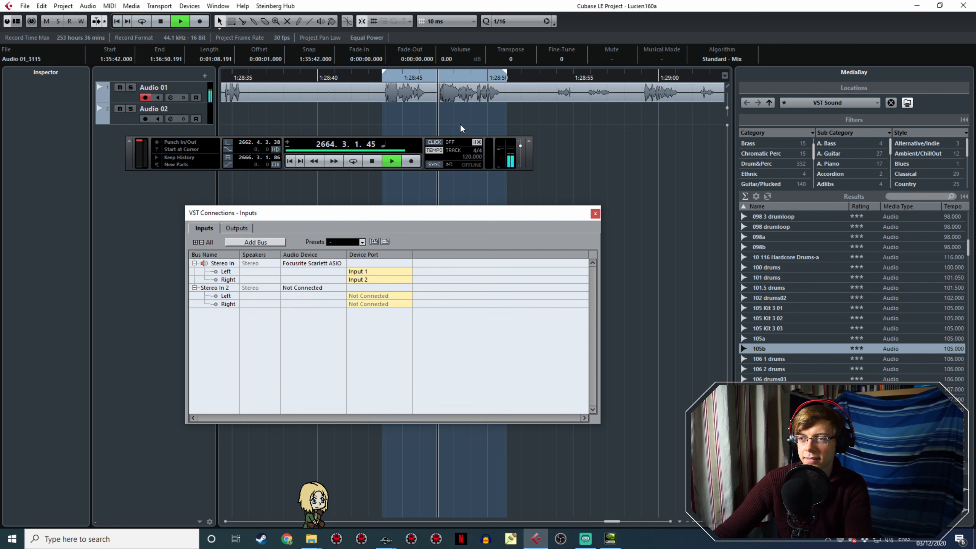
- Switch to Creation Kit and close Action 7's topic info and scene action dialogs to get back to Phase 1
click(385, 538)
click(432, 501)
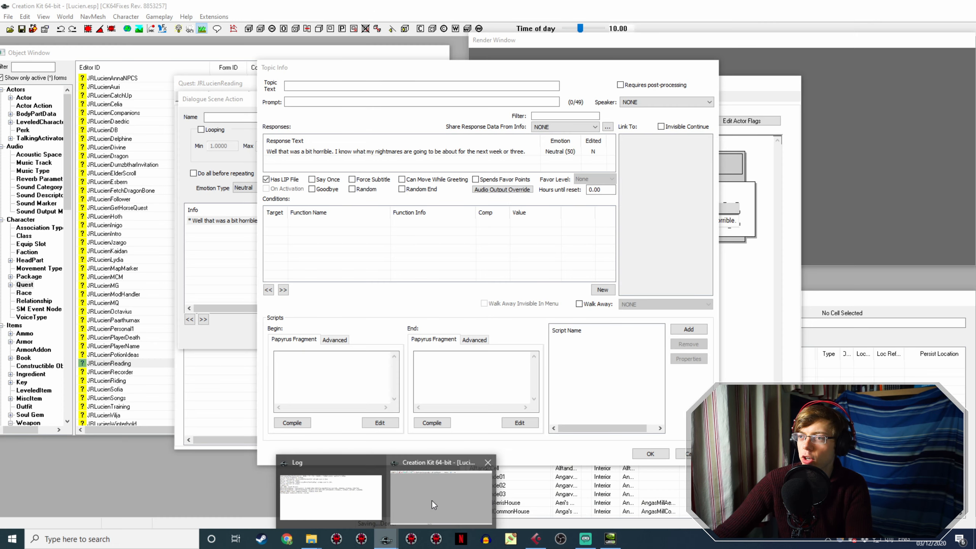
click(650, 453)
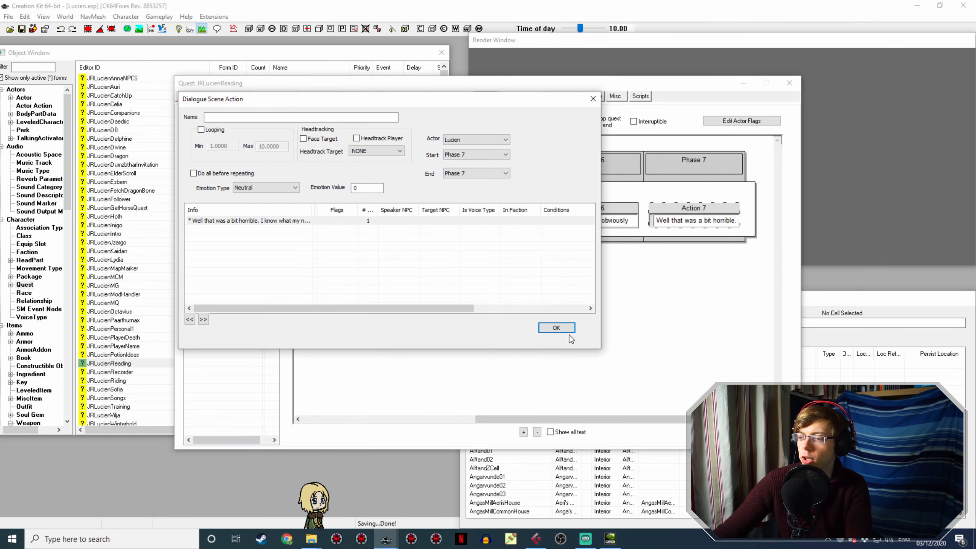
click(556, 326)
drag(568, 418, 410, 411)
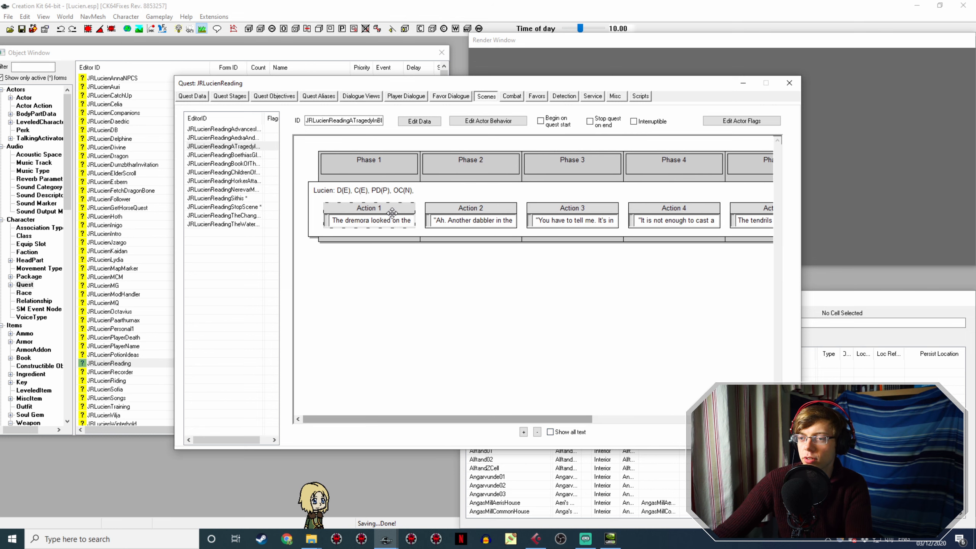
- Open Action 1's topic info and its first response, "The dremora looked on the young boy with disdain"
double_click(390, 212)
double_click(298, 221)
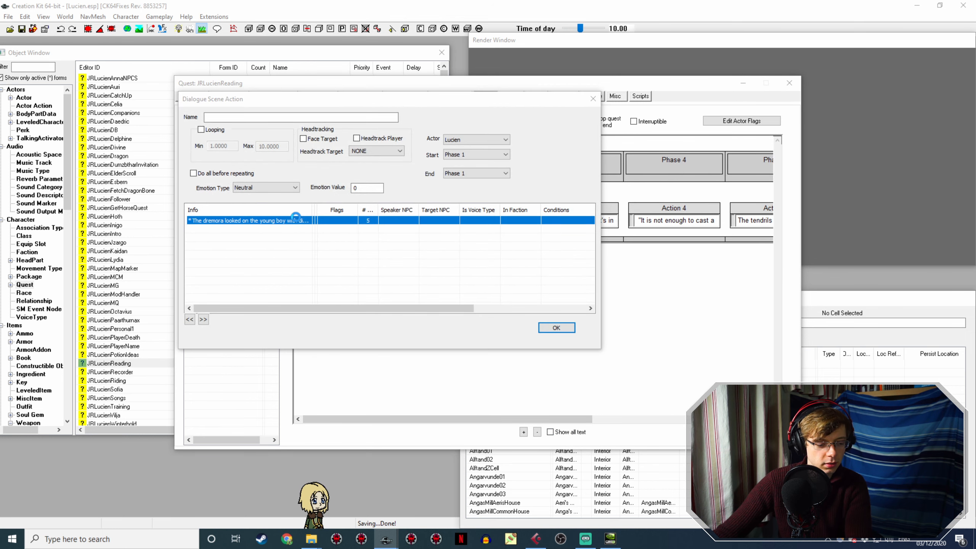
click(327, 150)
double_click(328, 151)
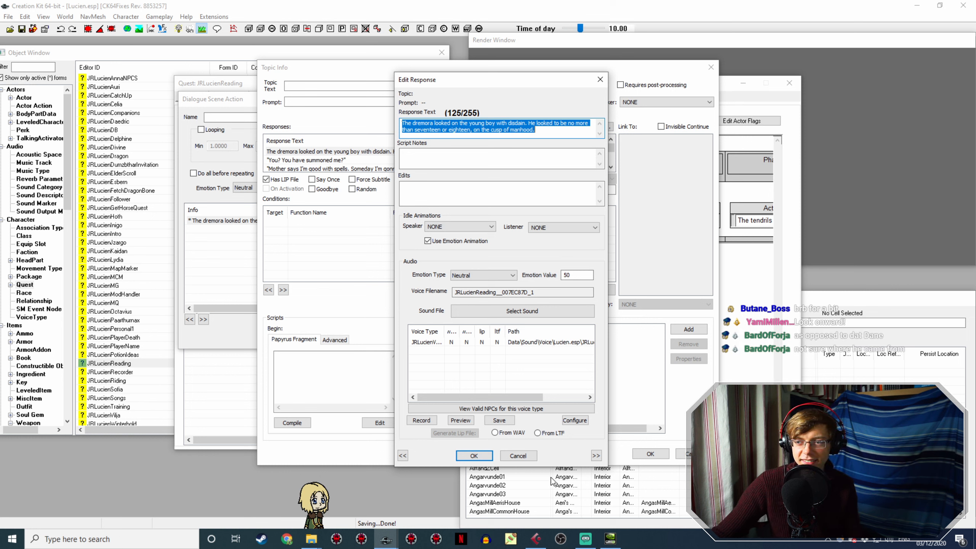
- Return to Cubase and play the marked take from the start of the locator range
click(536, 539)
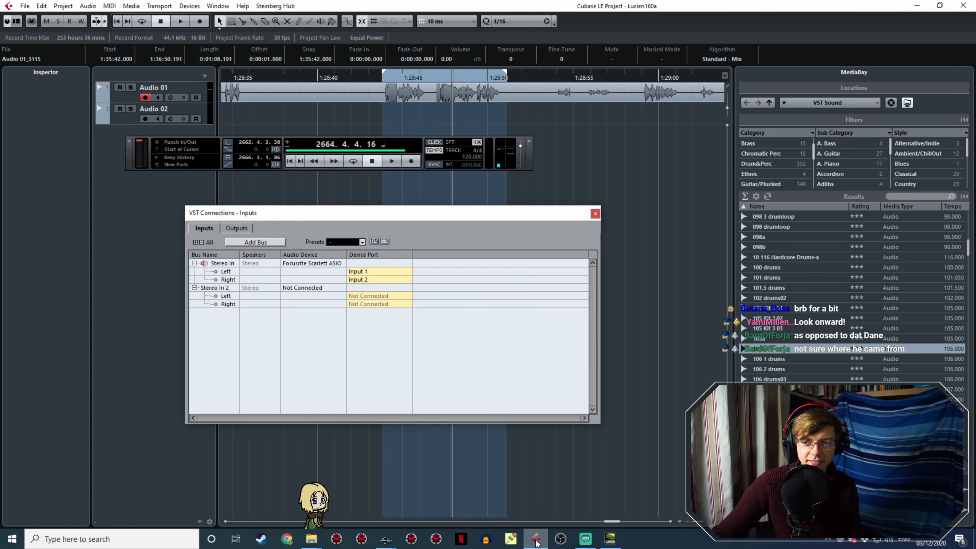
click(381, 80)
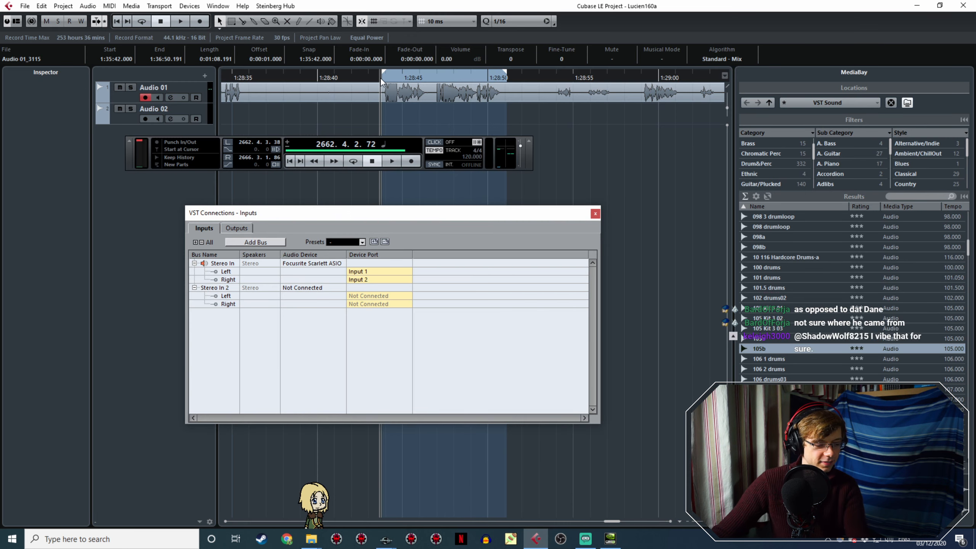
key(space)
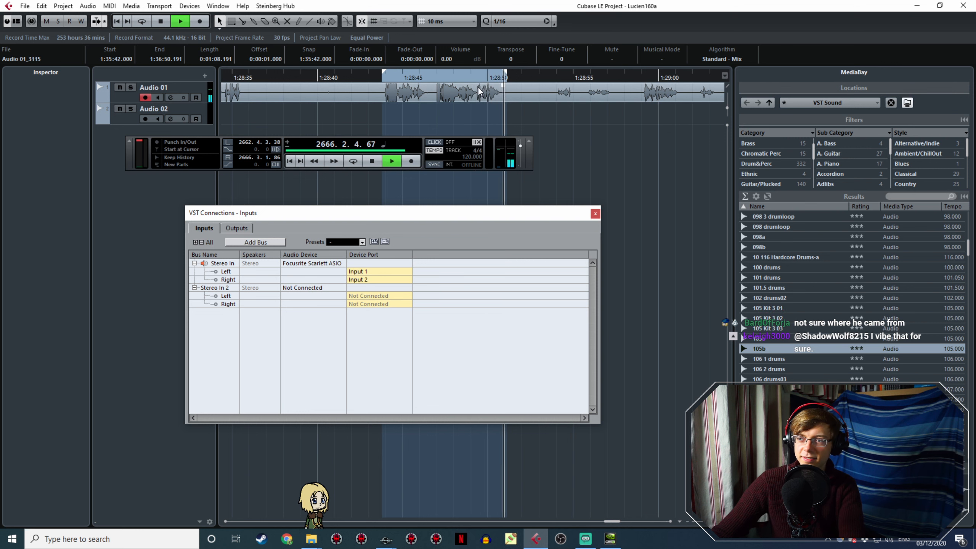
- Export the marked range as an audio mixdown named Lucien160ATragedyInBlackA1
click(25, 6)
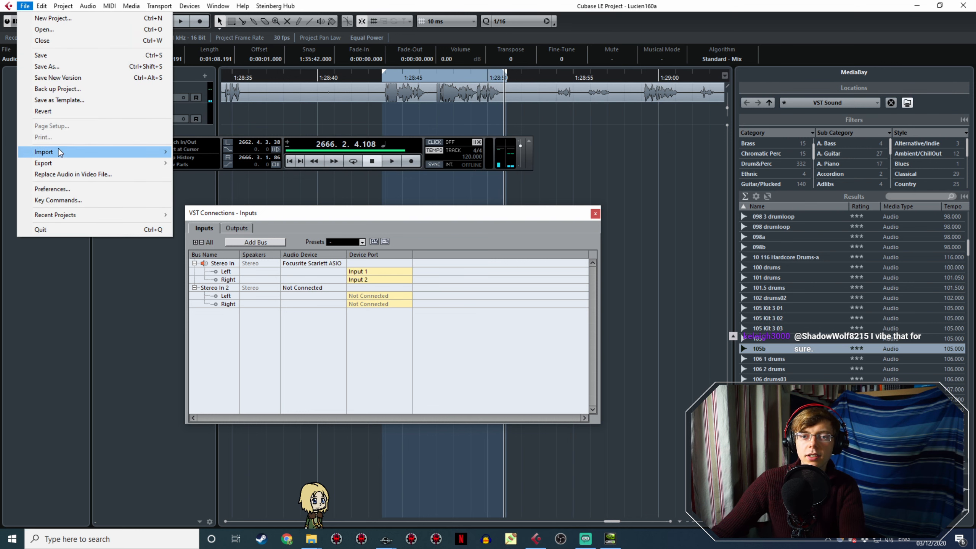
mouse_move(64, 164)
click(196, 186)
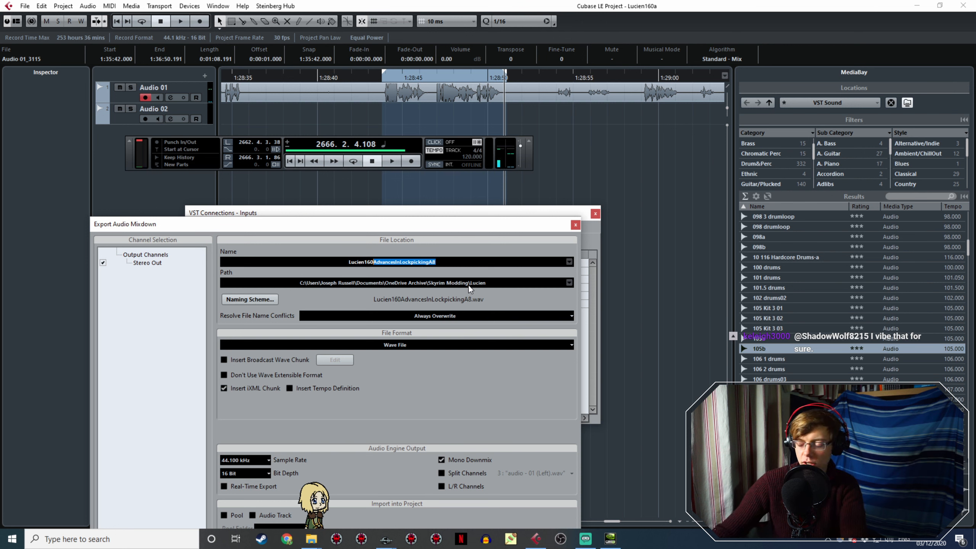
text(At)
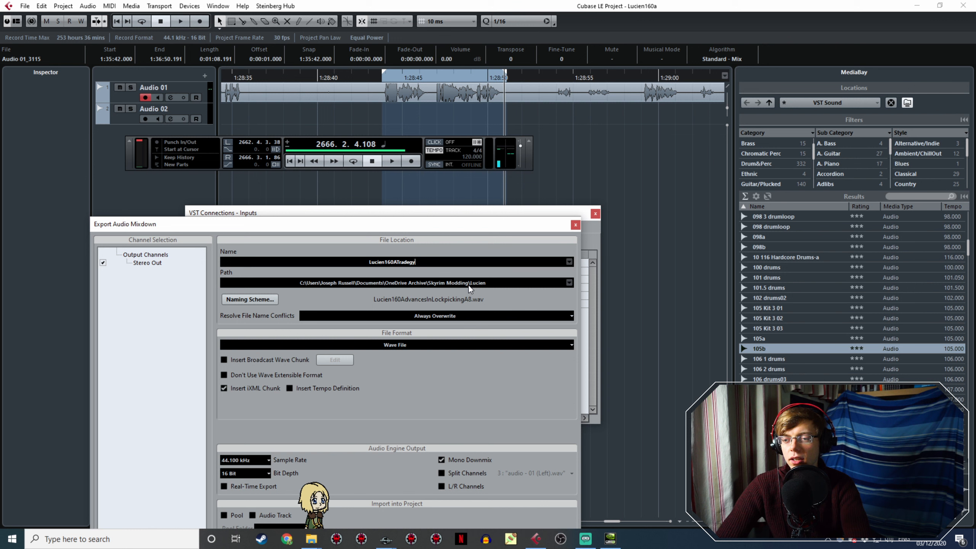
text(radegy)
key(BackSpace)
key(BackSpace)
key(BackSpace)
key(BackSpace)
text(gedyInBlack)
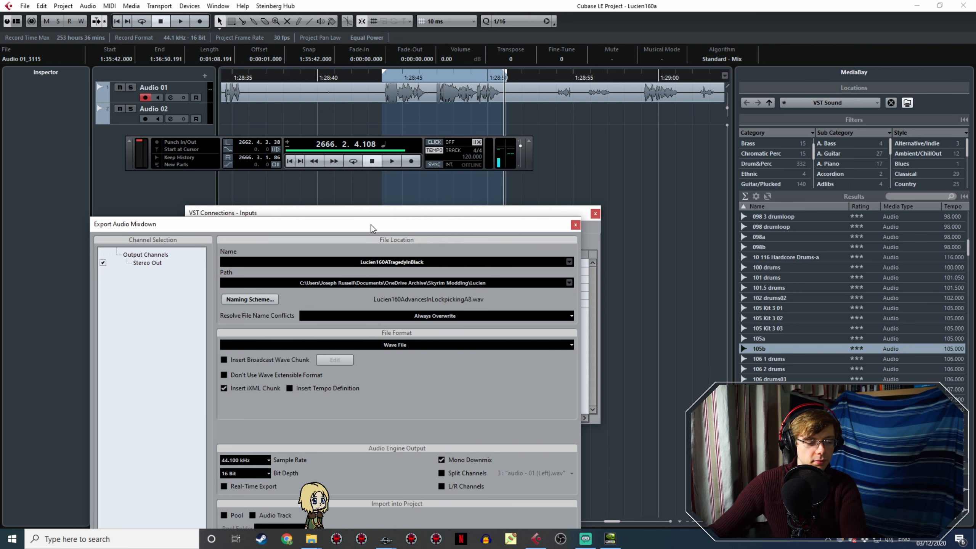
drag(418, 230, 416, 90)
click(514, 449)
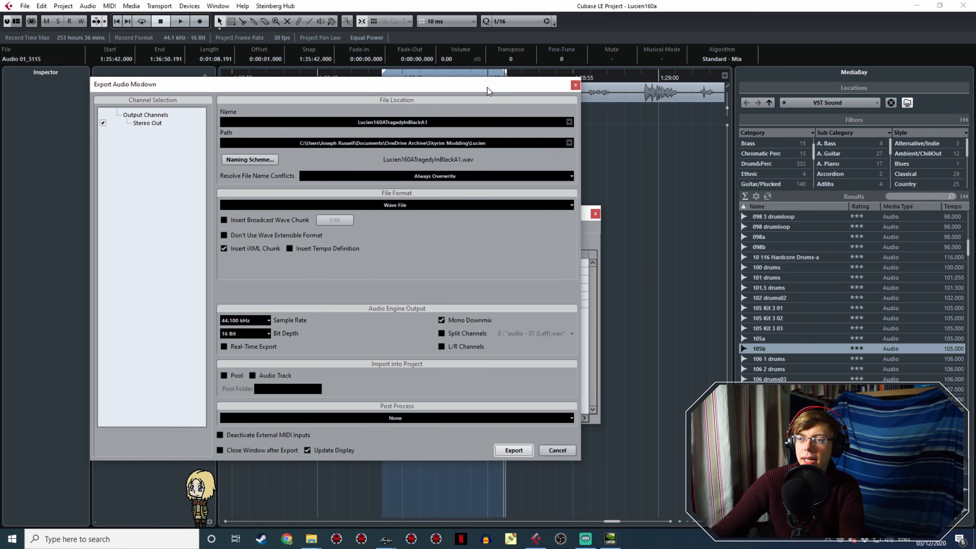
- Play the Audio 01_3106 clip and set the locator range around the take from about 1:29:34 to 1:29:38
drag(487, 87, 583, 186)
middle_drag(628, 124, 439, 95)
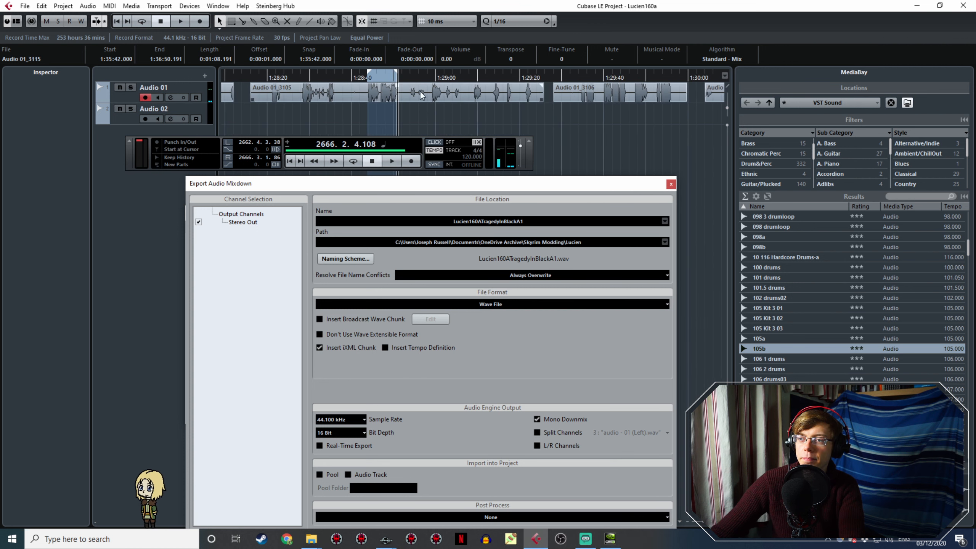
click(577, 75)
key(space)
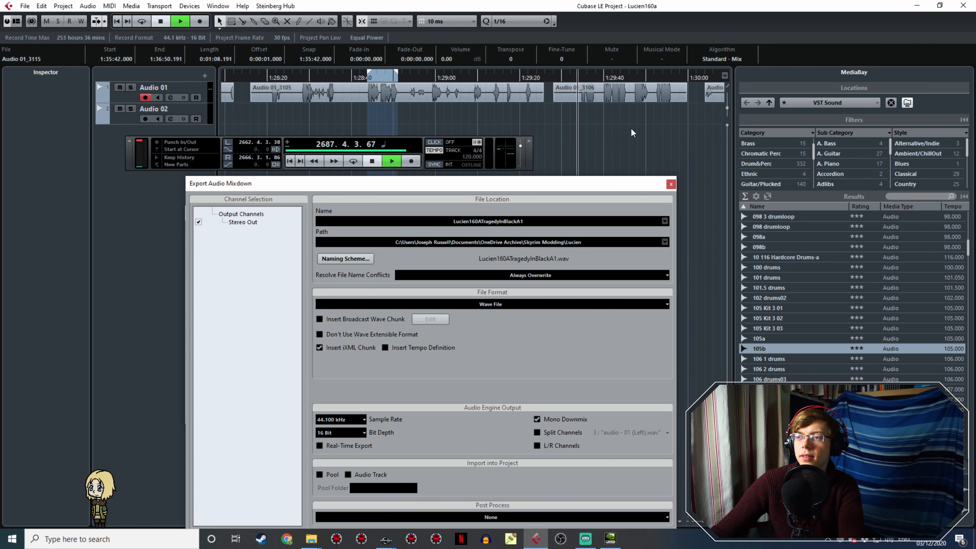
ctrl+scroll(389, 90, up, 3)
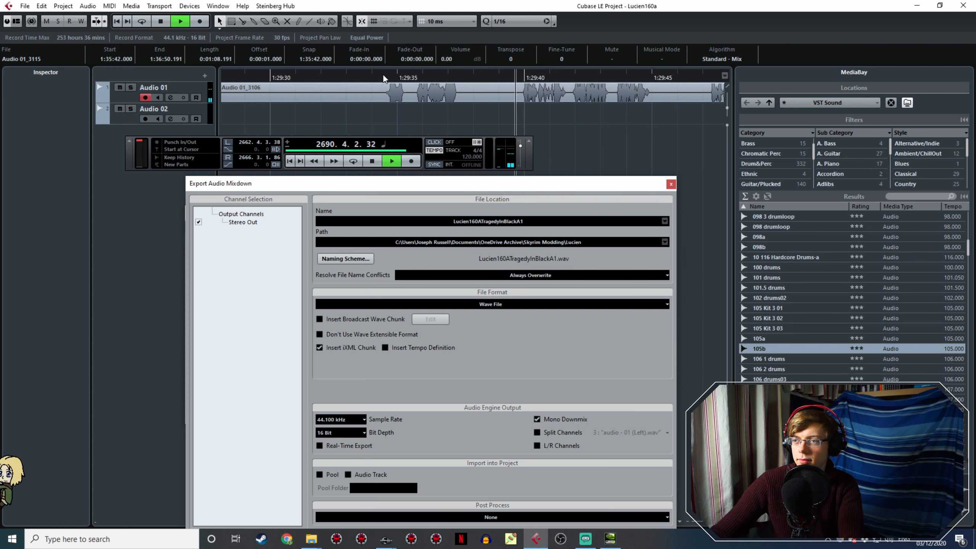
click(381, 73)
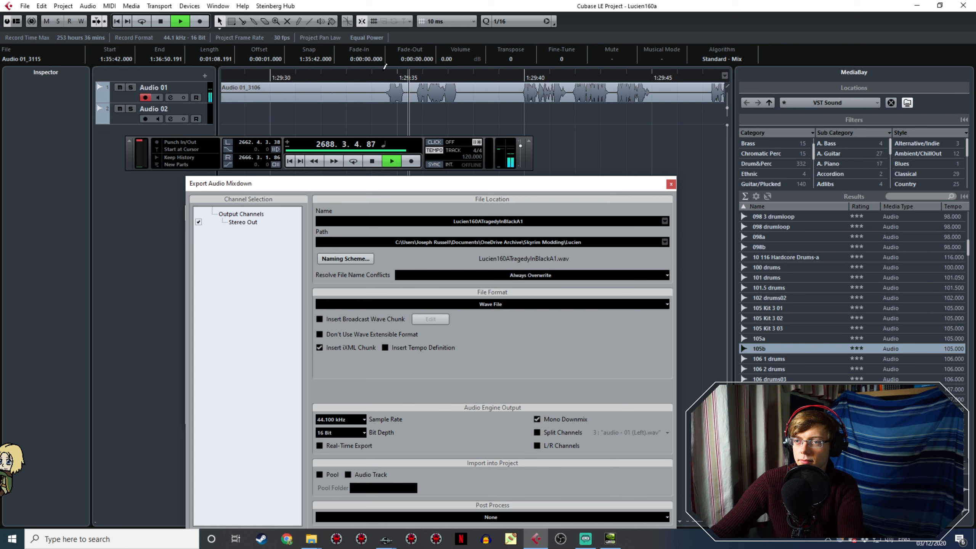
drag(383, 74, 463, 73)
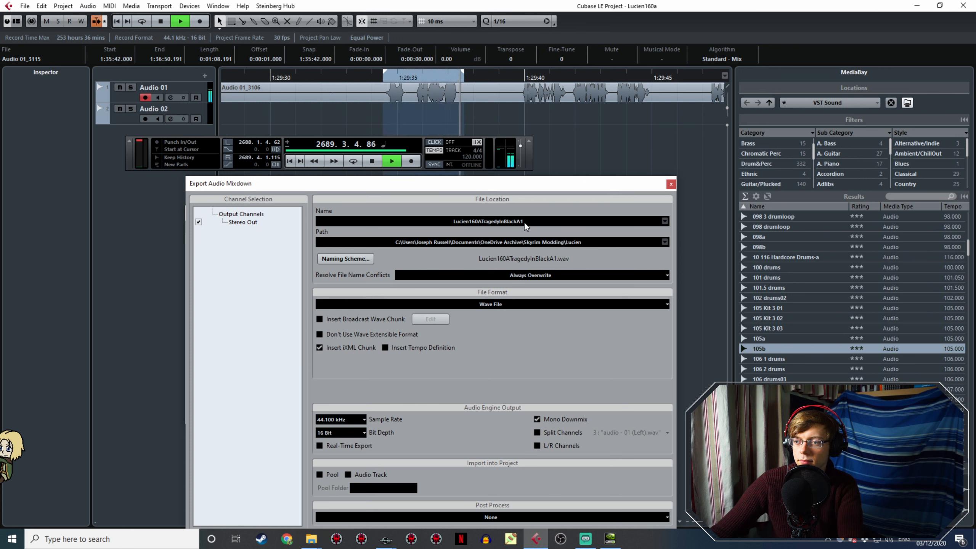
key(space)
- Rename the mixdown to Lucien160ATragedyInBlackA2, export it, and move the export dialog clear of the timeline
click(526, 221)
click(525, 222)
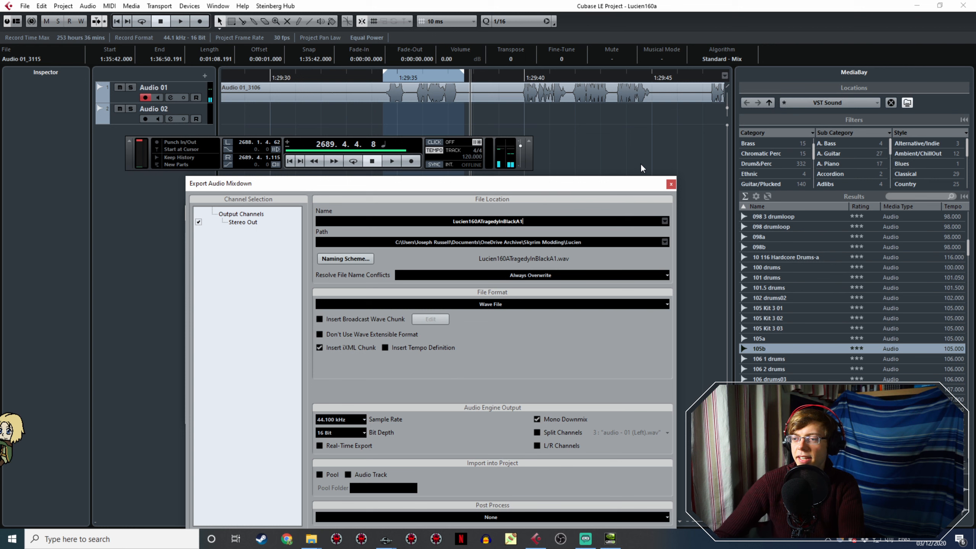
key(BackSpace)
text(2)
drag(548, 180, 540, 103)
click(484, 453)
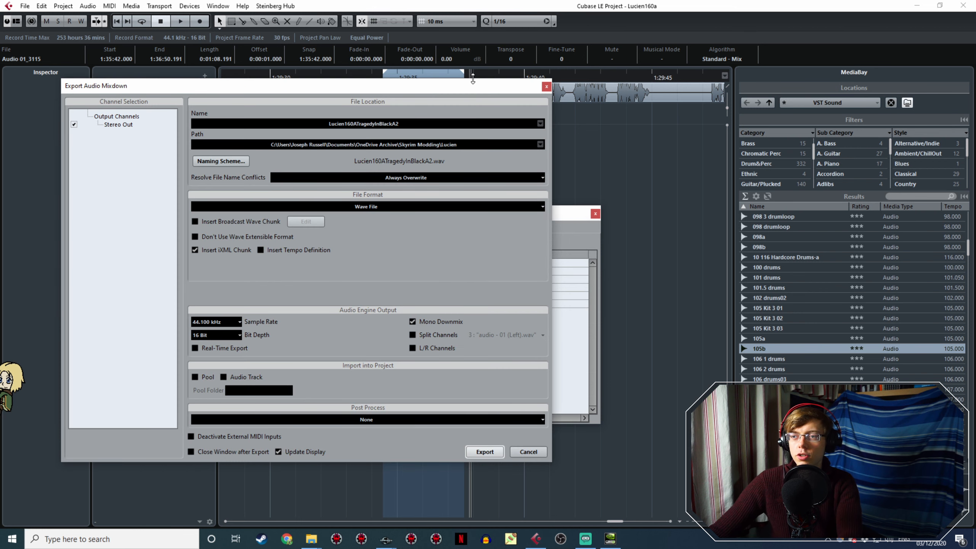
drag(470, 88, 510, 197)
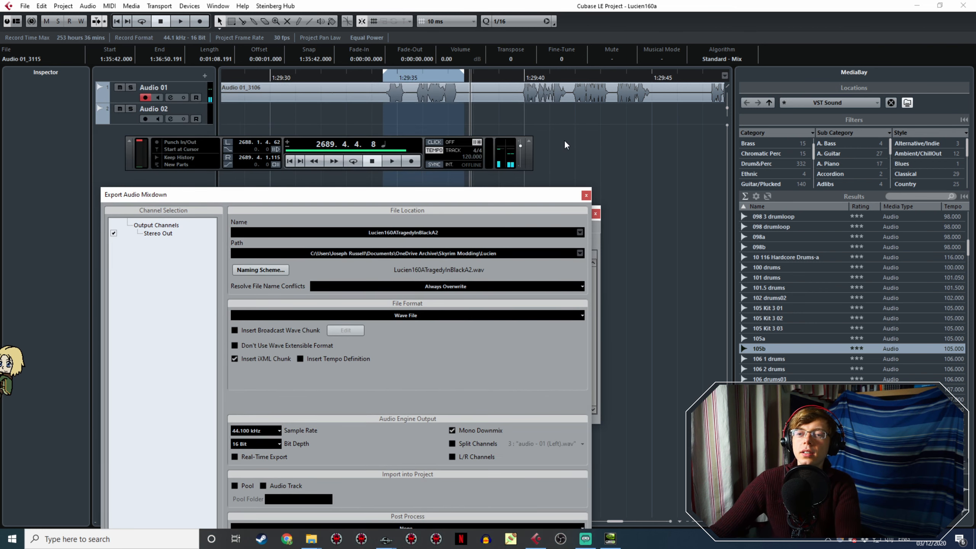
- Play the next take in the Audio 01_3106 clip and set the locator range around it, from about 1:29:40 to 1:29:45
ctrl+scroll(564, 141, down, 1)
ctrl+scroll(604, 141, down, 1)
middle_drag(618, 162, 471, 132)
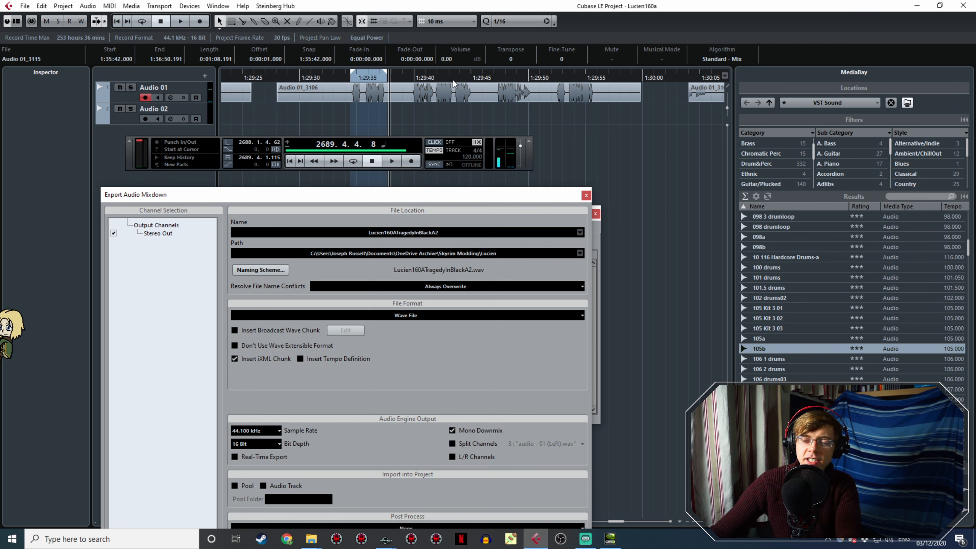
click(407, 72)
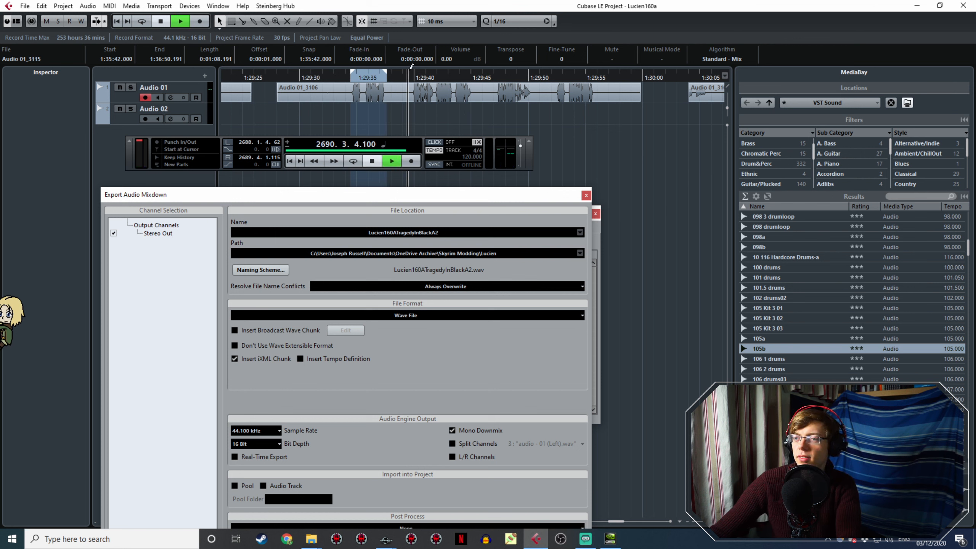
key(space)
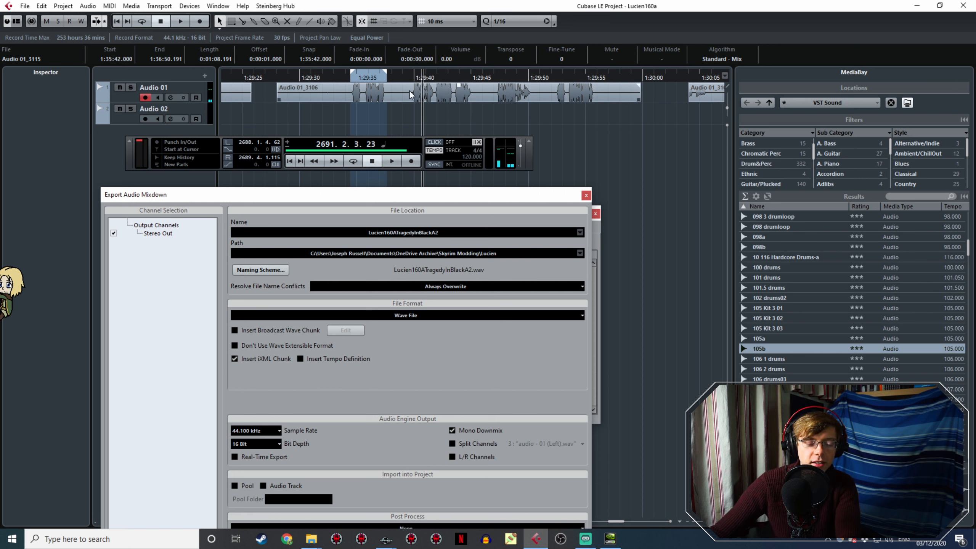
click(407, 73)
key(space)
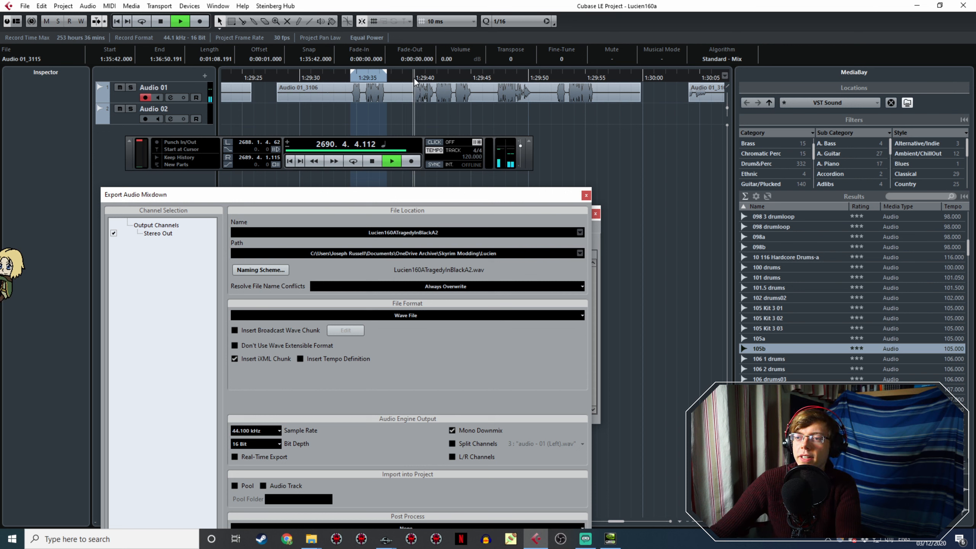
mouse_move(414, 78)
mouse_down()
mouse_move(405, 82)
mouse_move(410, 73)
mouse_up()
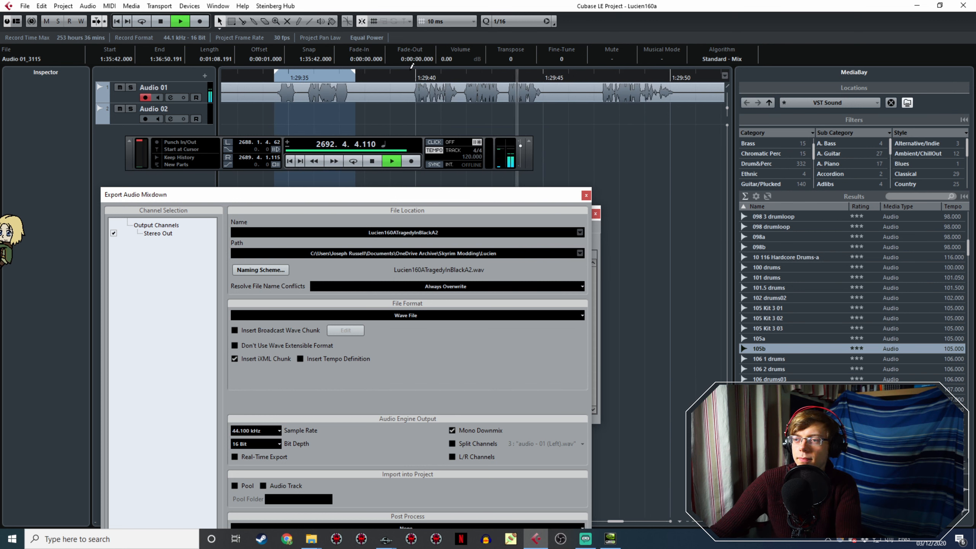
key(space)
click(410, 69)
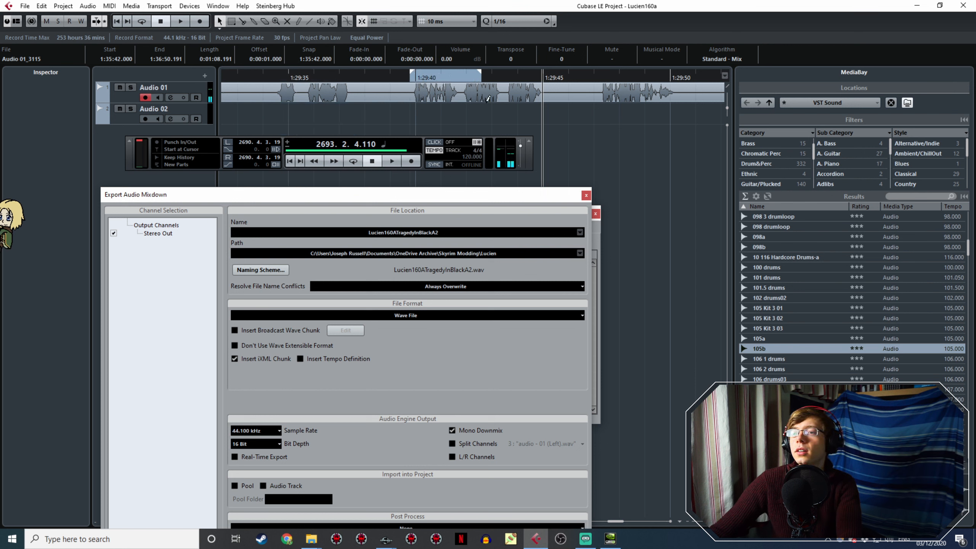
drag(488, 99, 547, 134)
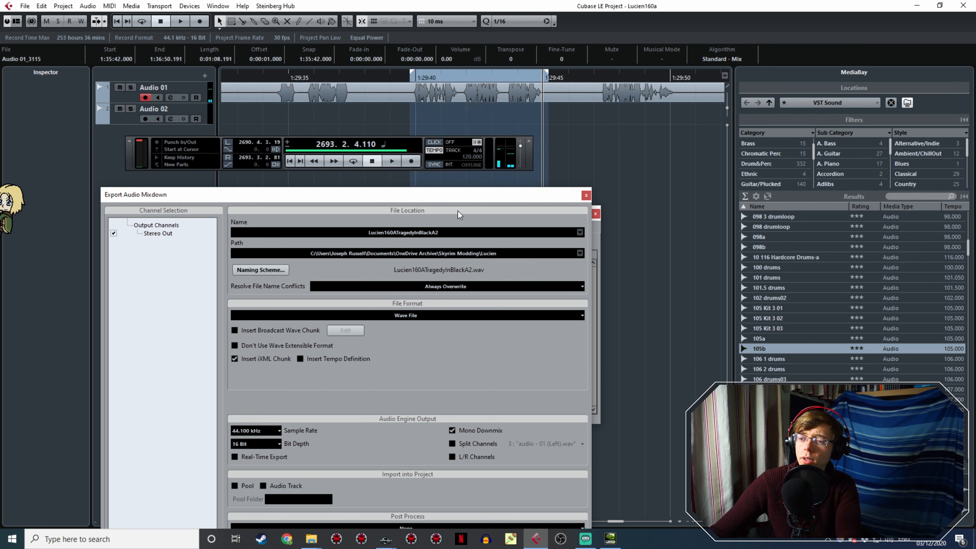
- Rename the mixdown to Lucien160ATragedyInBlackA3, export it, and move the export dialog clear of the timeline
click(438, 229)
key(BackSpace)
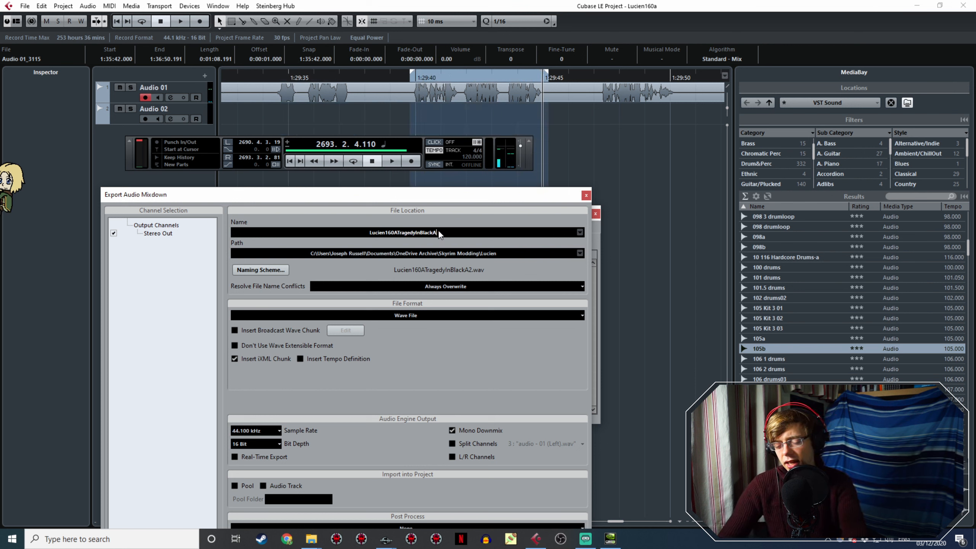
text(3)
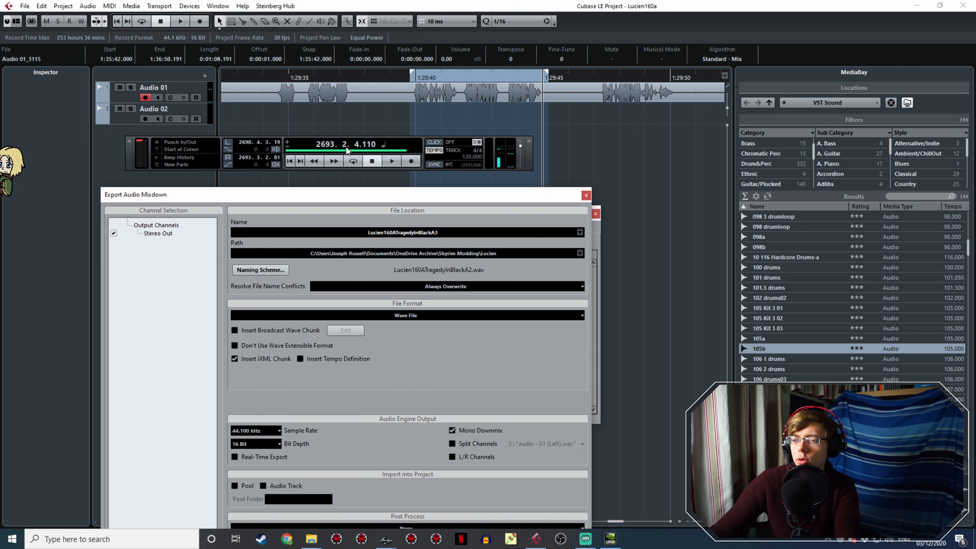
drag(445, 194, 431, 80)
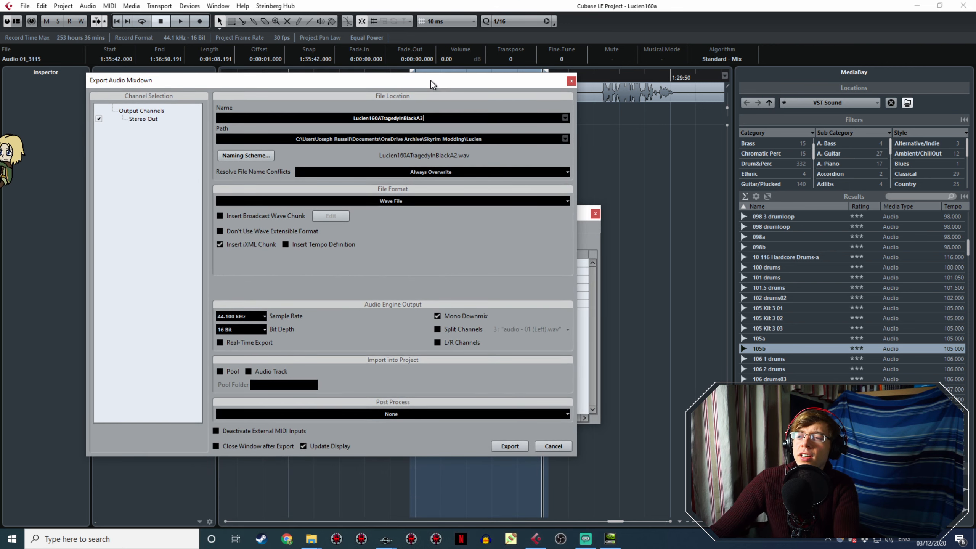
click(508, 446)
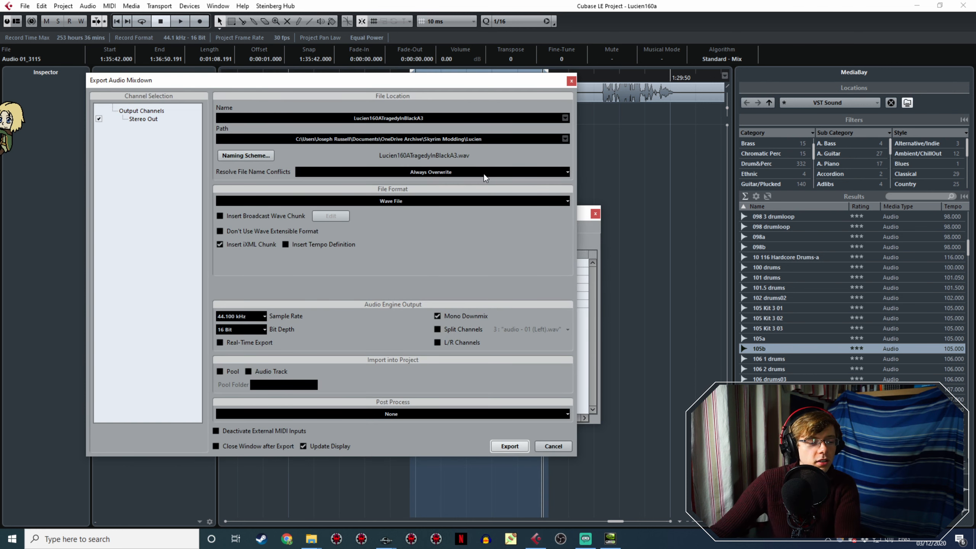
drag(544, 83, 607, 246)
- Play the following take in the Audio 01_3106 clip and set the locator range from about 1:29:47 to 1:29:50
middle_drag(623, 157, 429, 128)
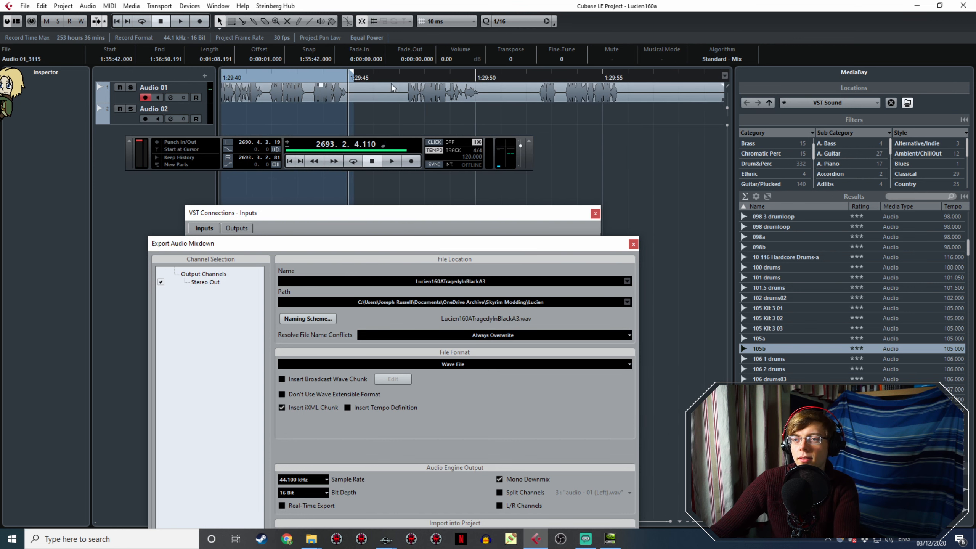
click(401, 76)
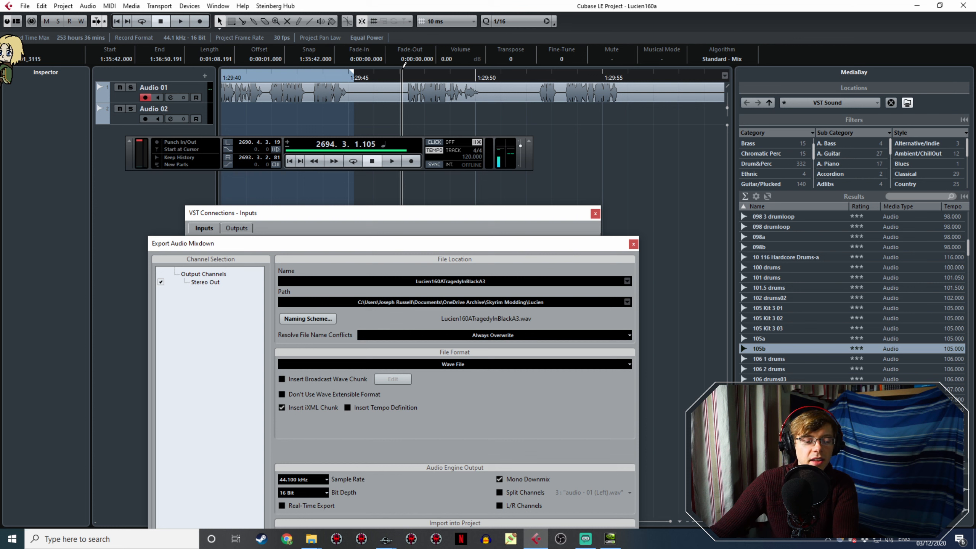
key(space)
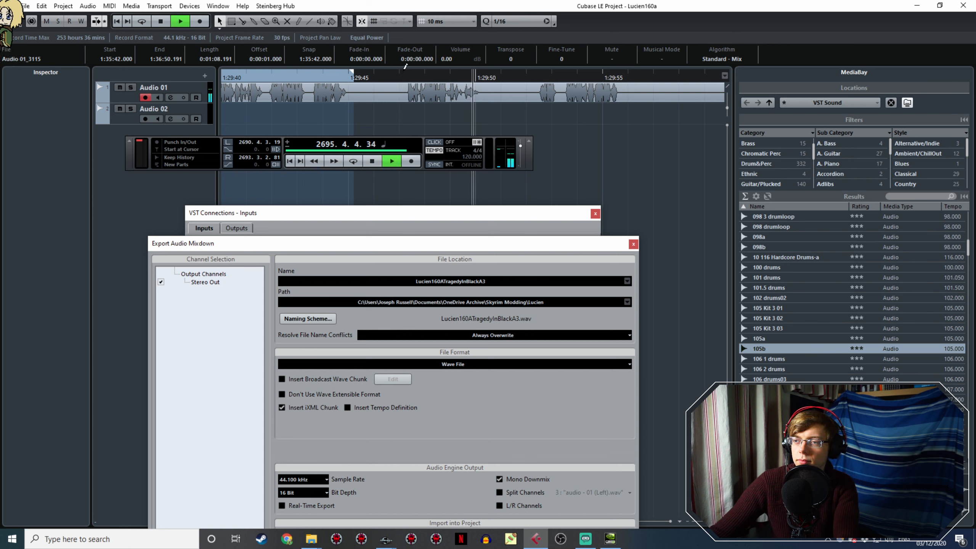
key(space)
click(406, 68)
drag(404, 70, 483, 73)
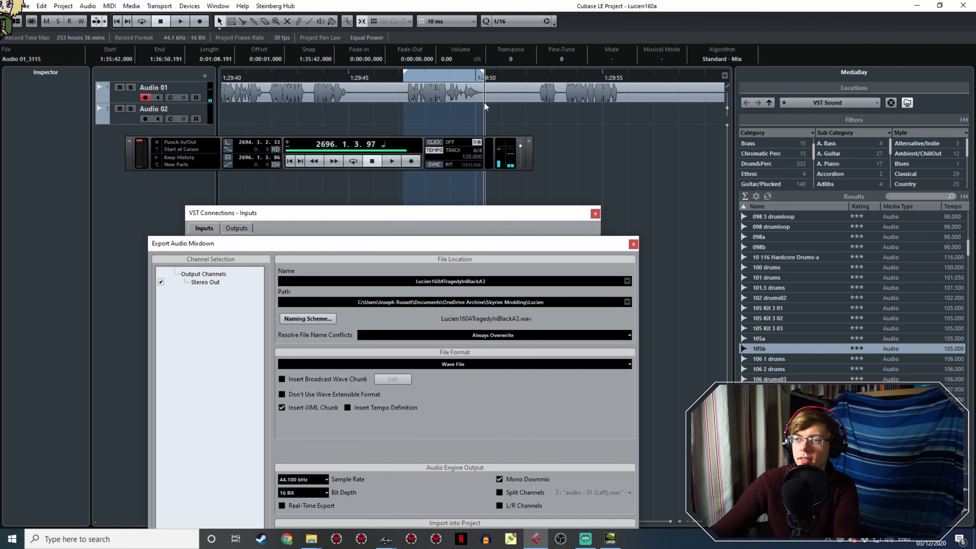
- Rename the mixdown to Lucien160ATragedyInBlackA4, export it, and move the export dialog clear of the timeline
click(487, 282)
key(BackSpace)
text(4)
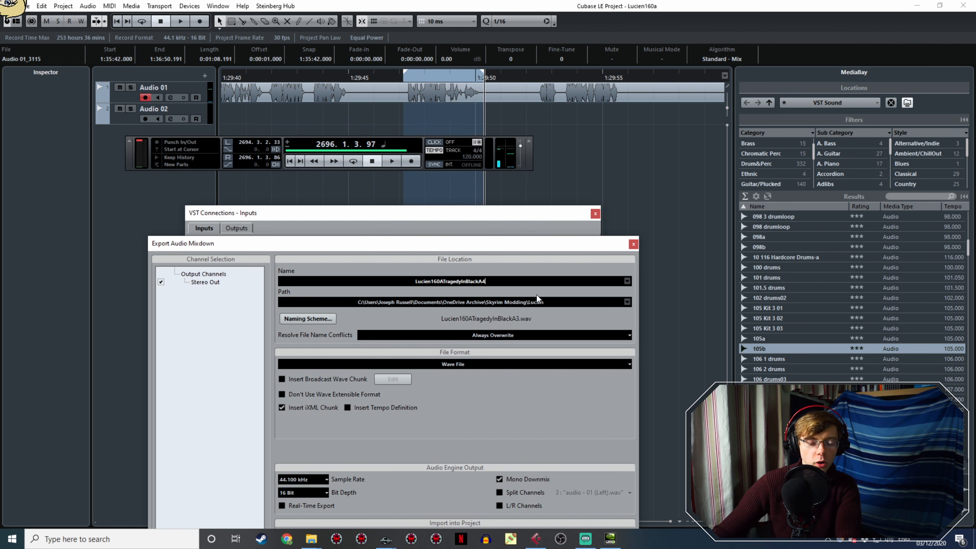
drag(494, 243, 464, 84)
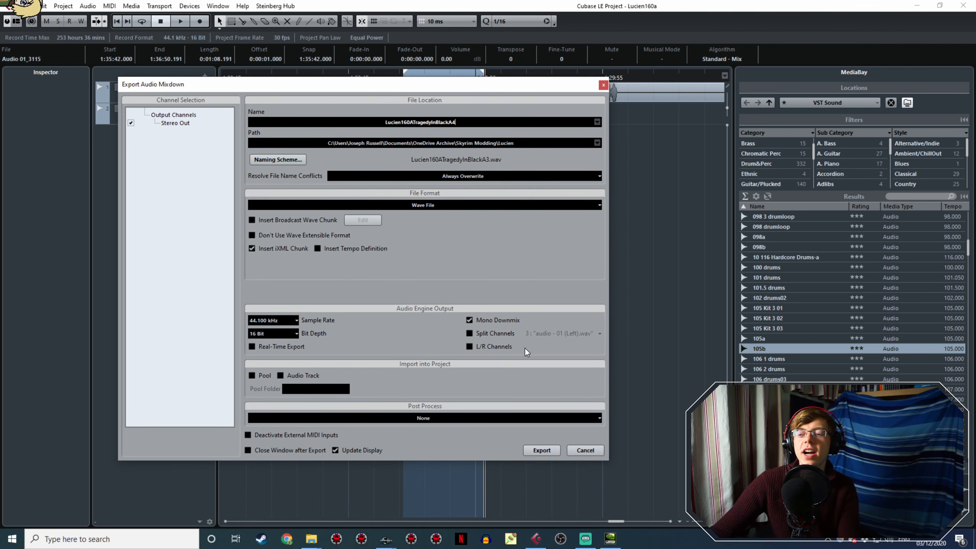
click(540, 450)
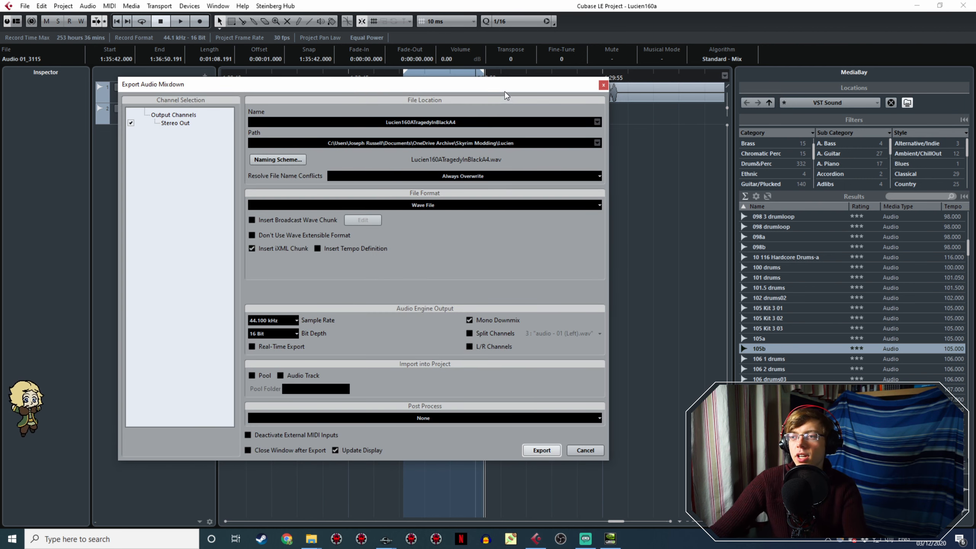
drag(505, 92, 501, 212)
- Play the last take in the Audio 01_3106 clip and set the locator range around it, from about 1:29:52.5 to 1:29:55.8
middle_drag(596, 150, 414, 135)
click(357, 73)
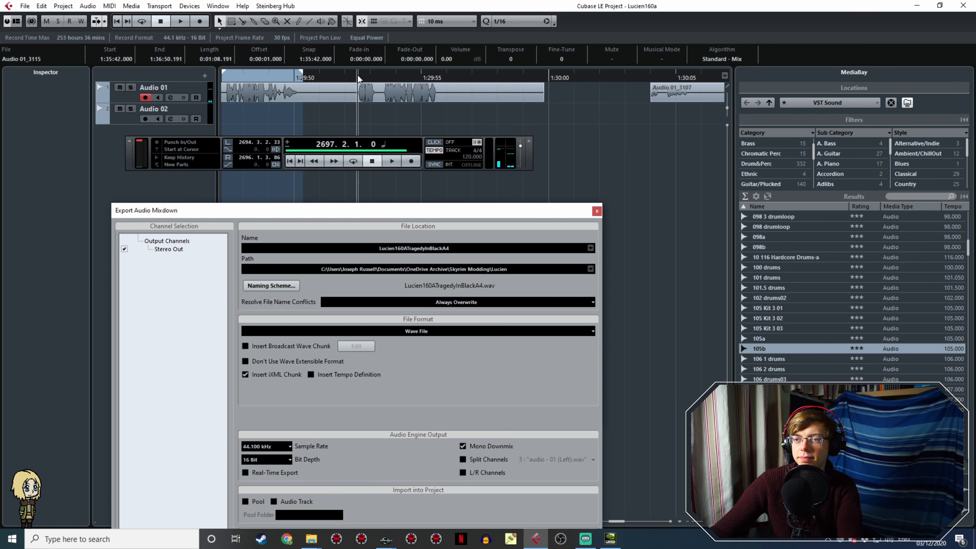
key(space)
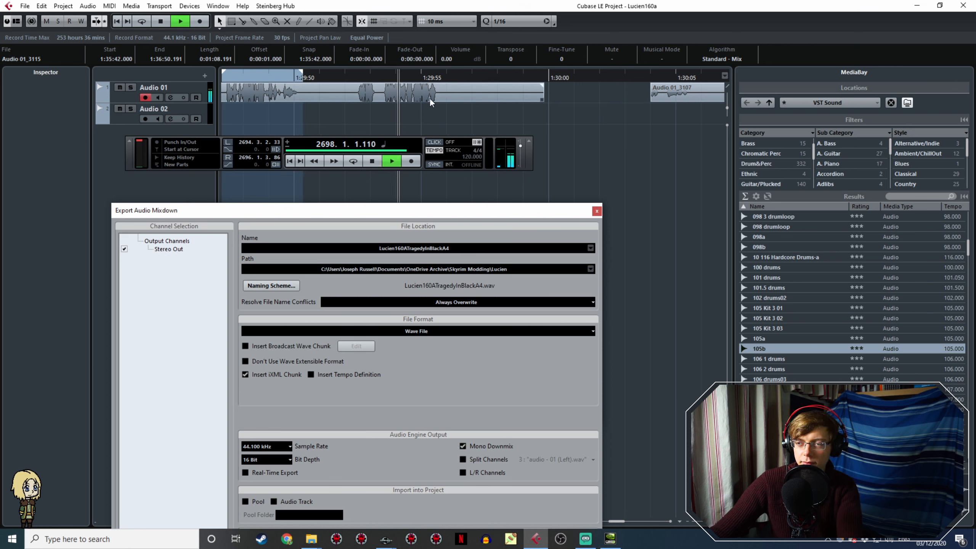
key(space)
click(353, 73)
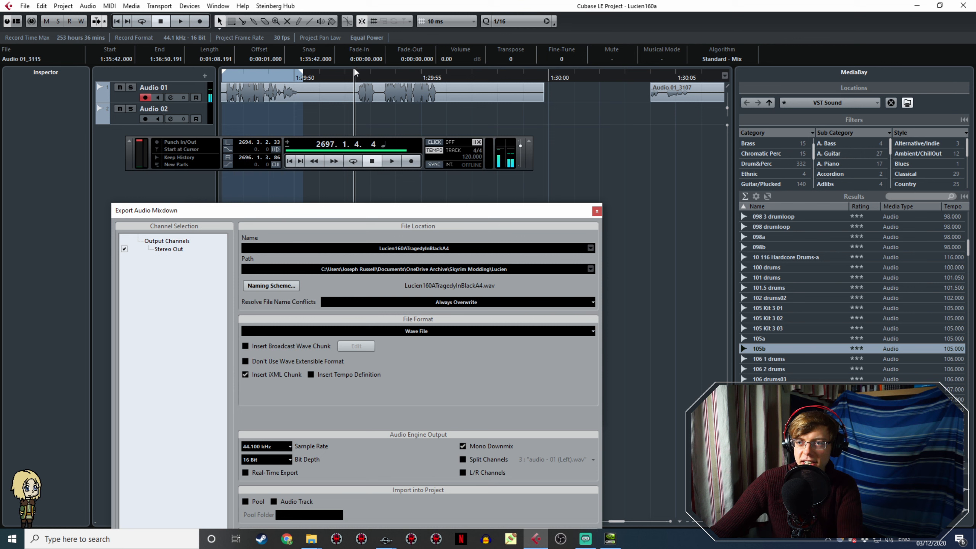
drag(354, 68, 426, 76)
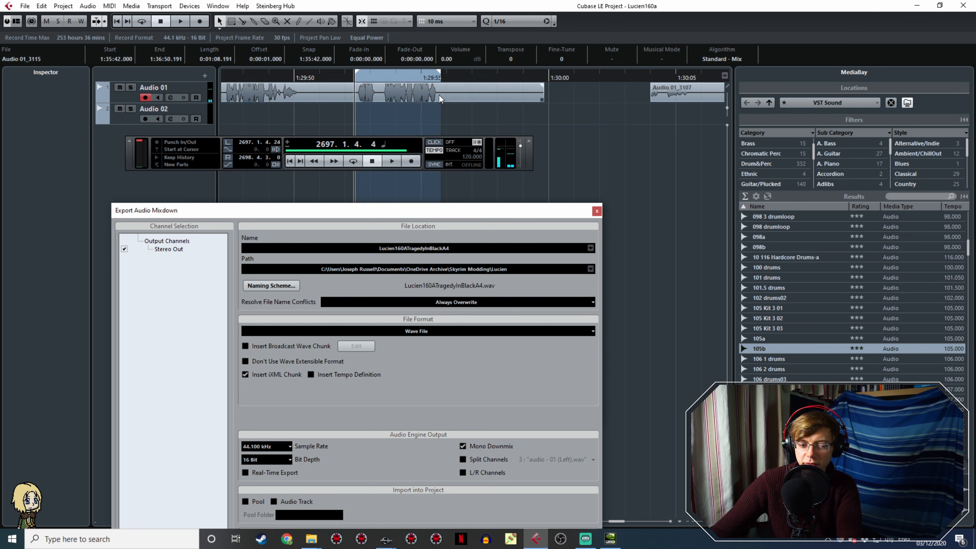
- Replay the start and end of the marked take and widen the locator range slightly on both sides, to about 1:29:52 and 1:29:56
key(space)
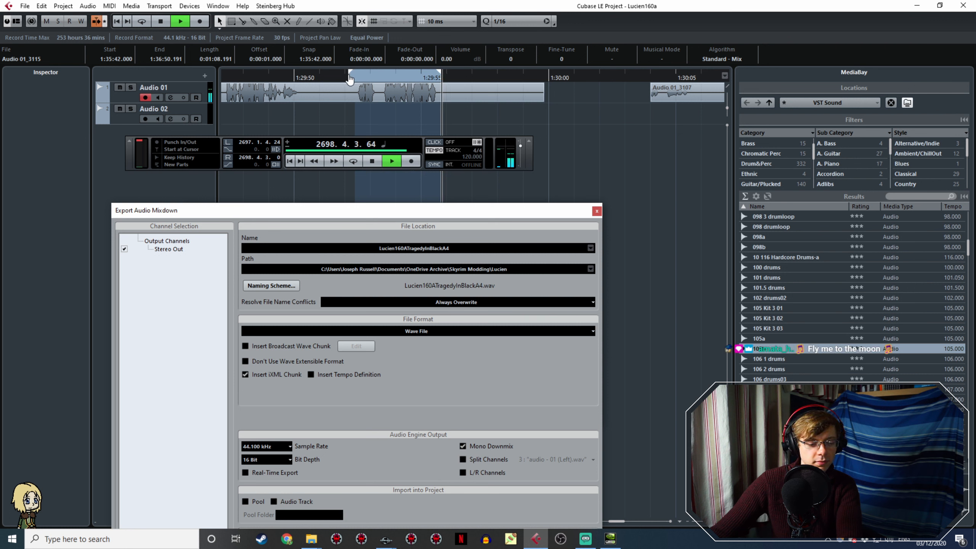
drag(355, 76, 349, 75)
key(space)
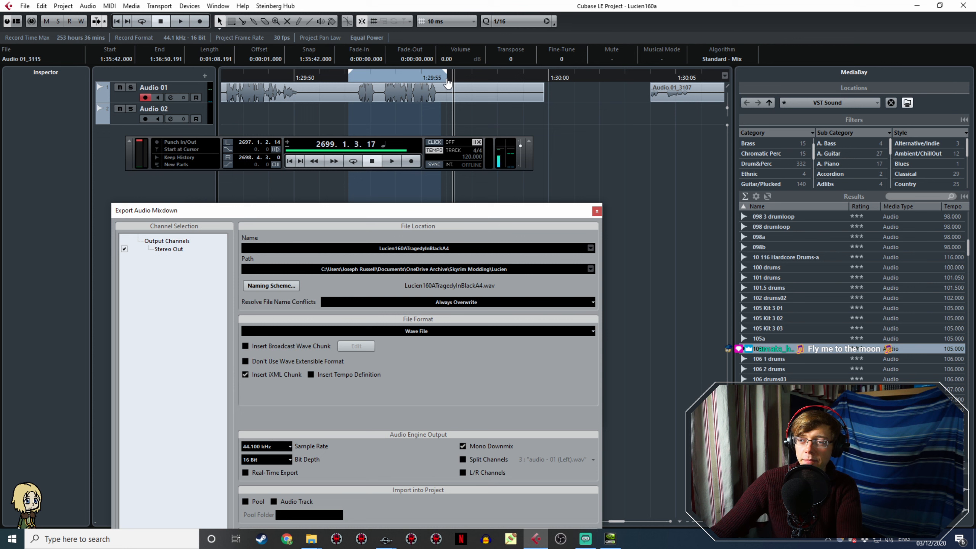
click(350, 79)
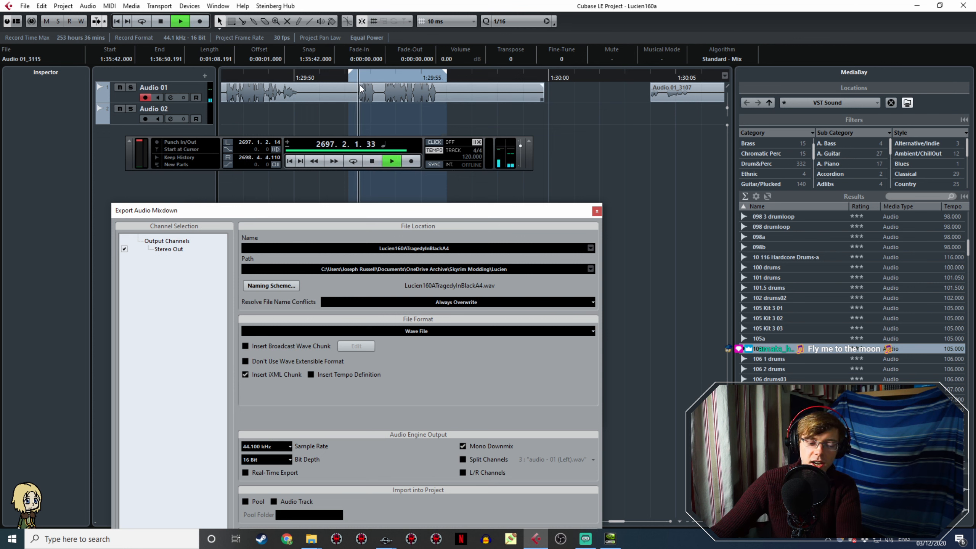
click(349, 80)
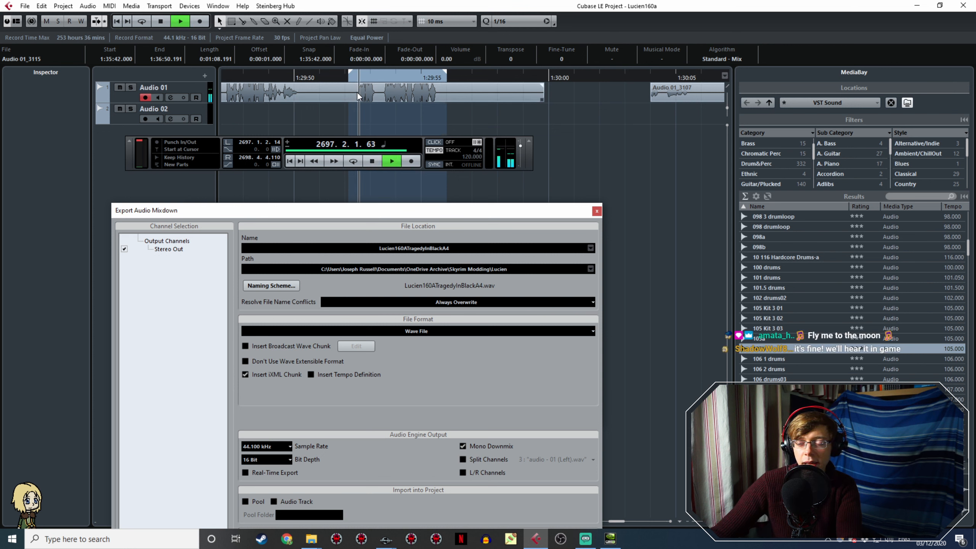
click(346, 78)
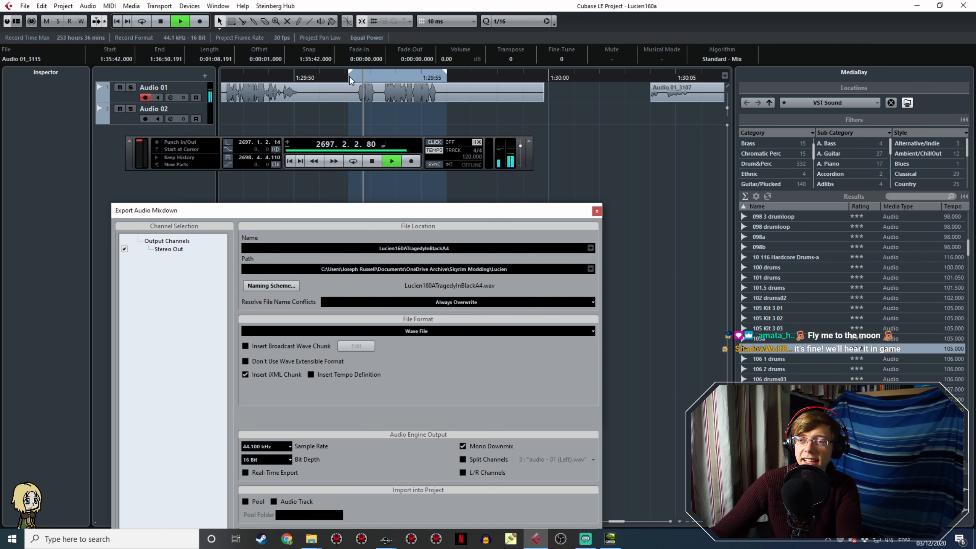
drag(349, 75, 345, 79)
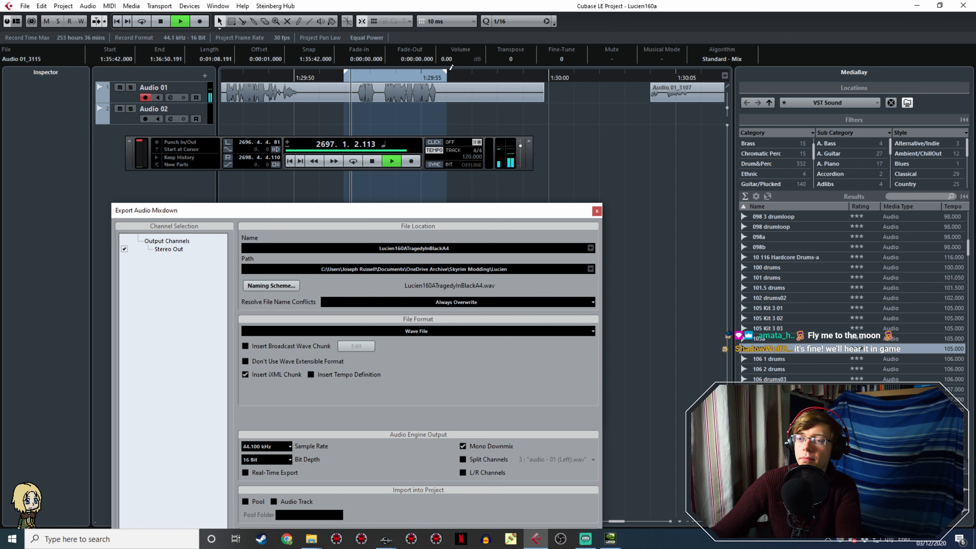
drag(450, 82, 450, 83)
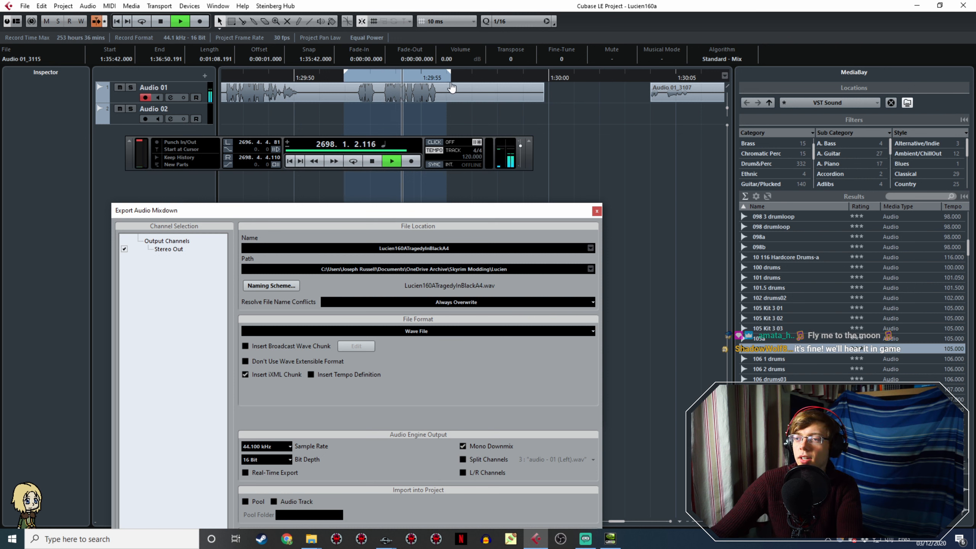
key(space)
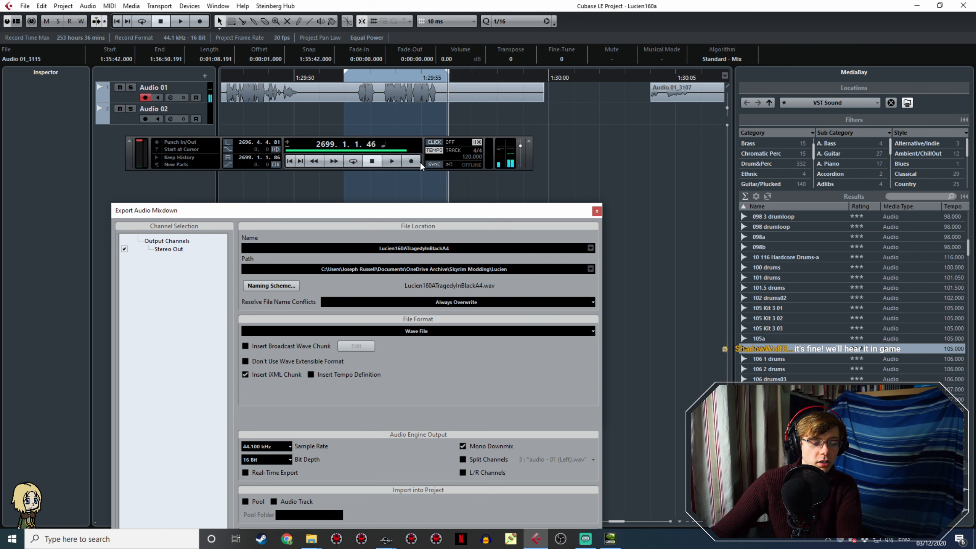
- Rename the mixdown to Lucien160ATragedyInBlackA5, export the marked range, and bring the Audio 01_3107 clip into view
click(455, 248)
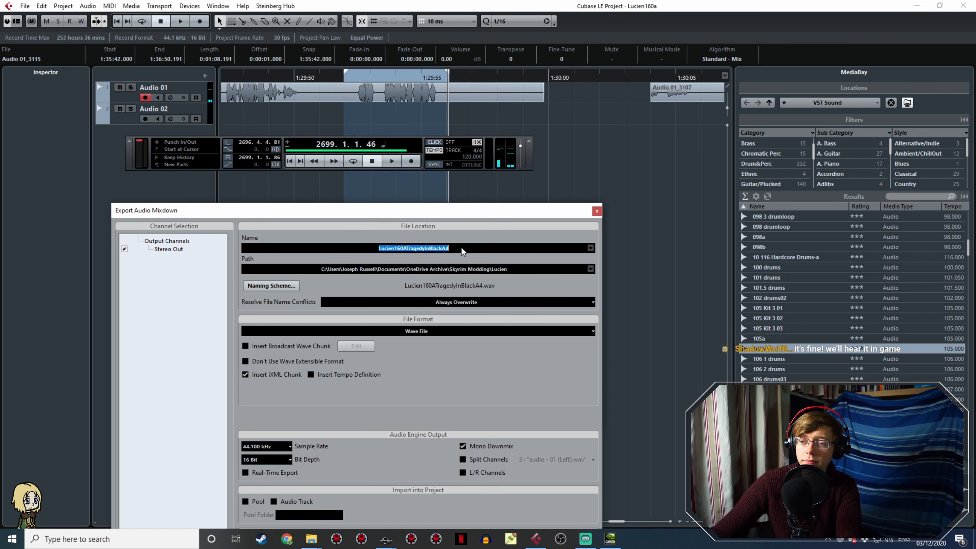
click(461, 247)
key(BackSpace)
text(5)
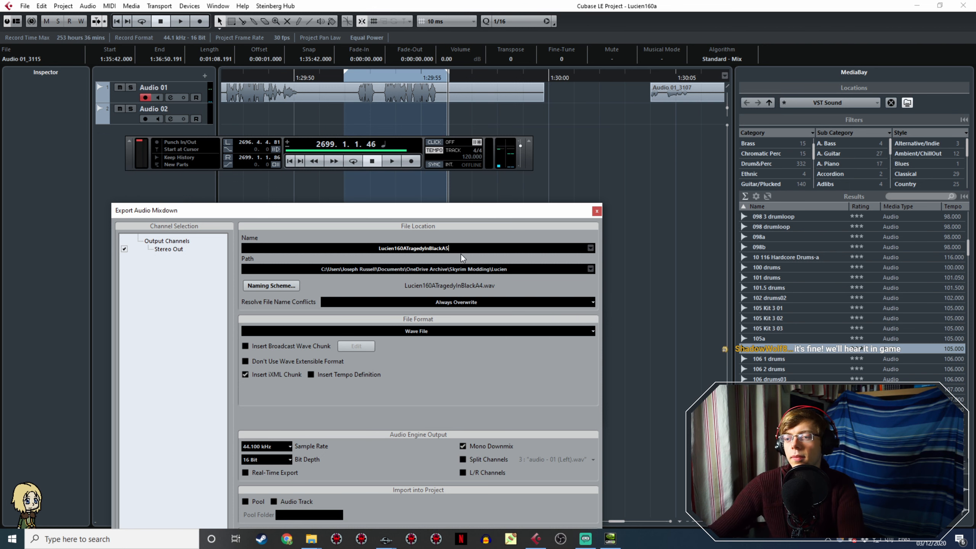
drag(462, 215, 431, 125)
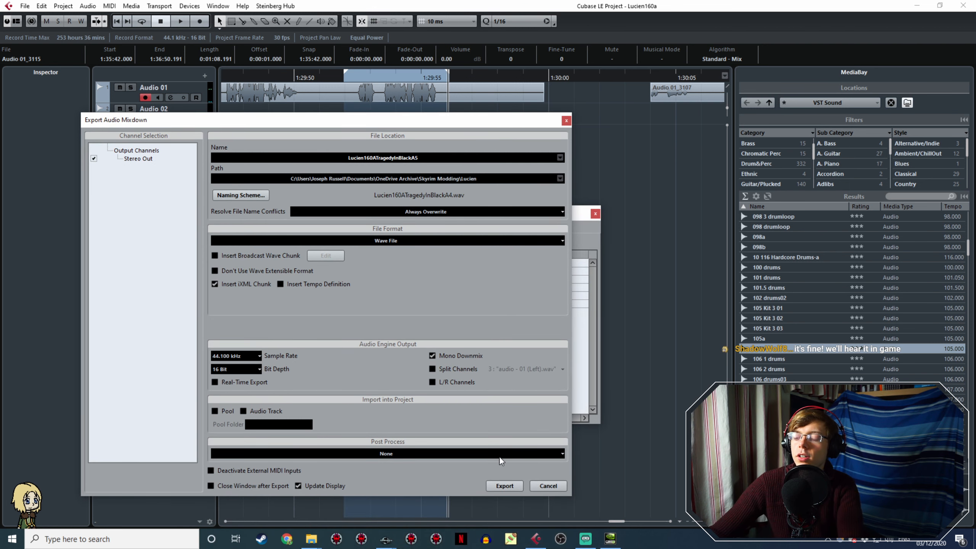
click(504, 486)
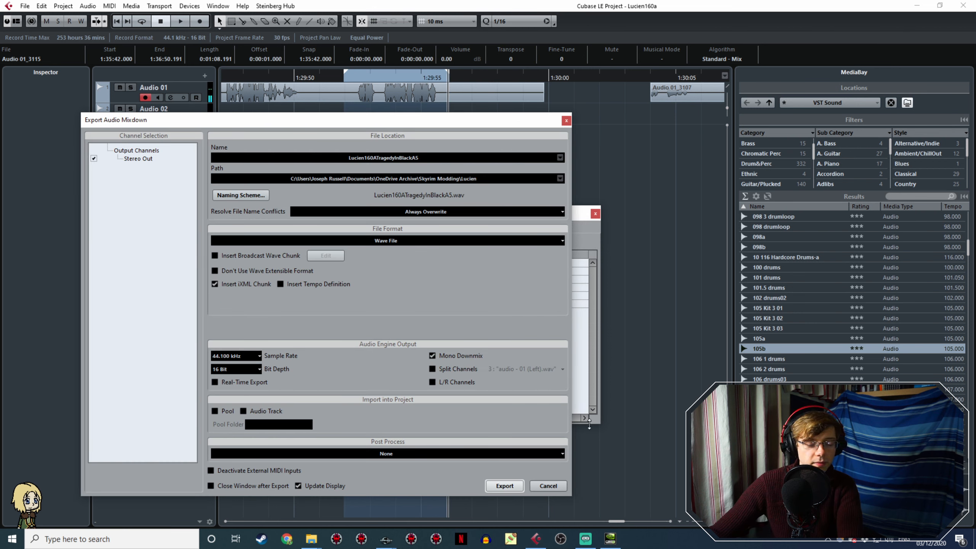
middle_drag(622, 213, 258, 161)
ctrl+scroll(628, 117, down, 4)
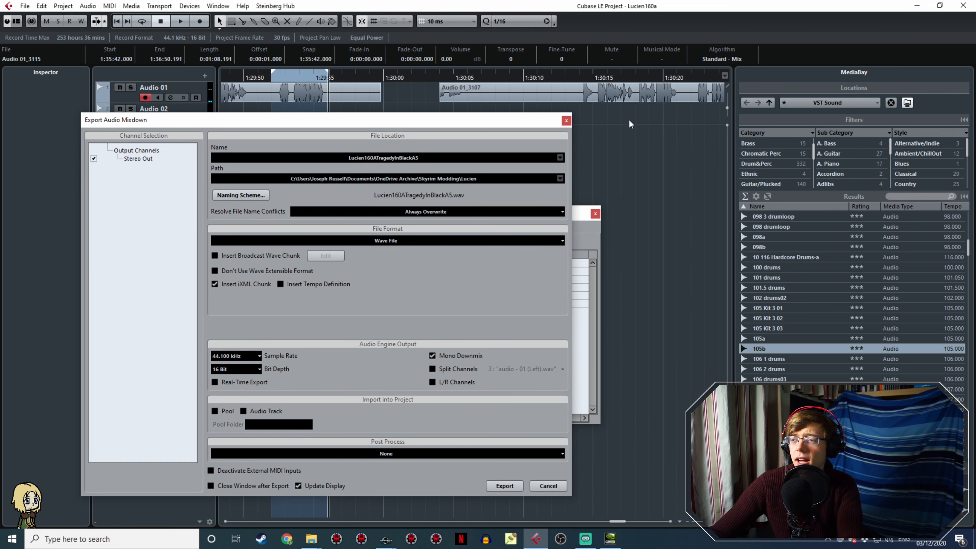
- Move the export dialog clear of the transport and timeline, and bring the Audio 01_3107 and Audio 01_3108 clips into view
drag(529, 122, 654, 208)
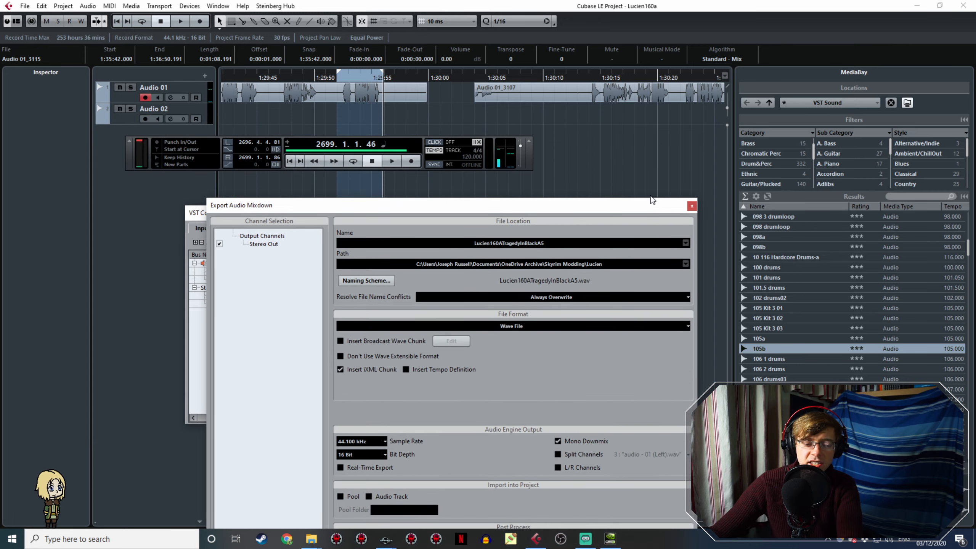
middle_drag(652, 134, 345, 109)
ctrl+scroll(440, 113, down, 3)
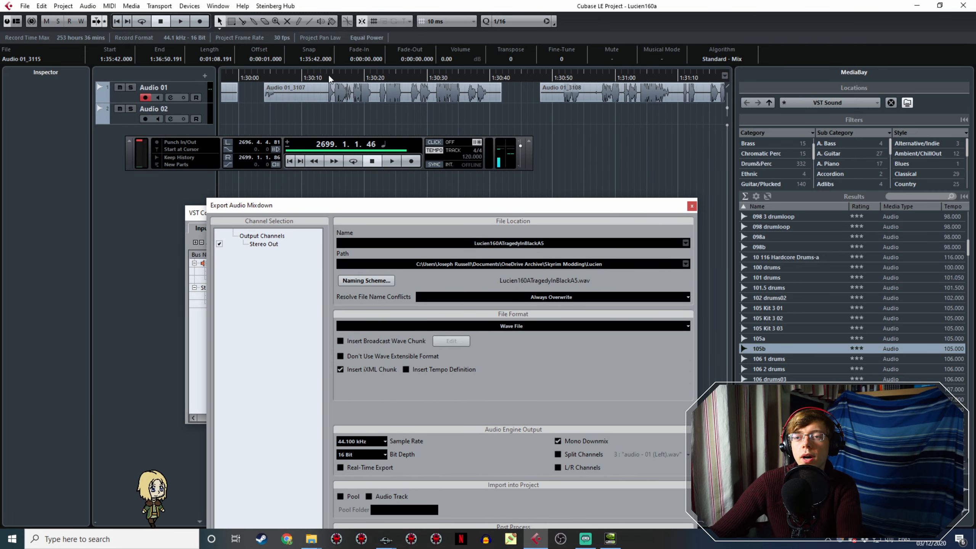
- Switch to the Creation Kit, close the Phase 1 response dialogs, and open the topic info of the Phase 2 action in the reading scene
click(386, 538)
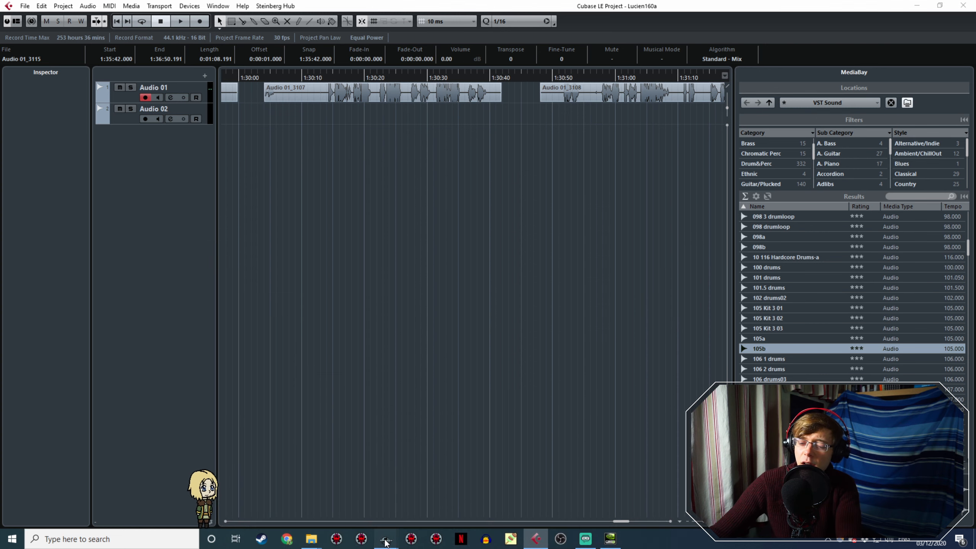
click(438, 506)
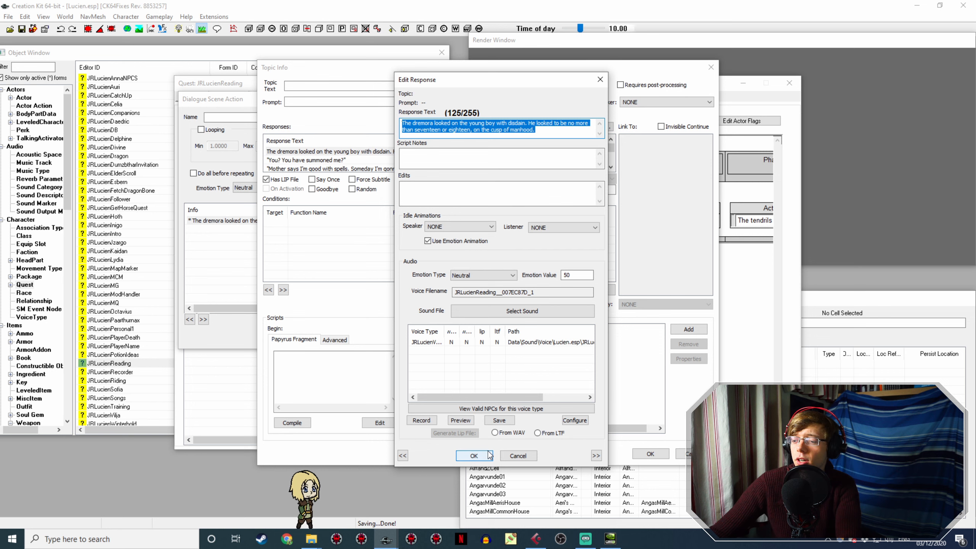
click(474, 455)
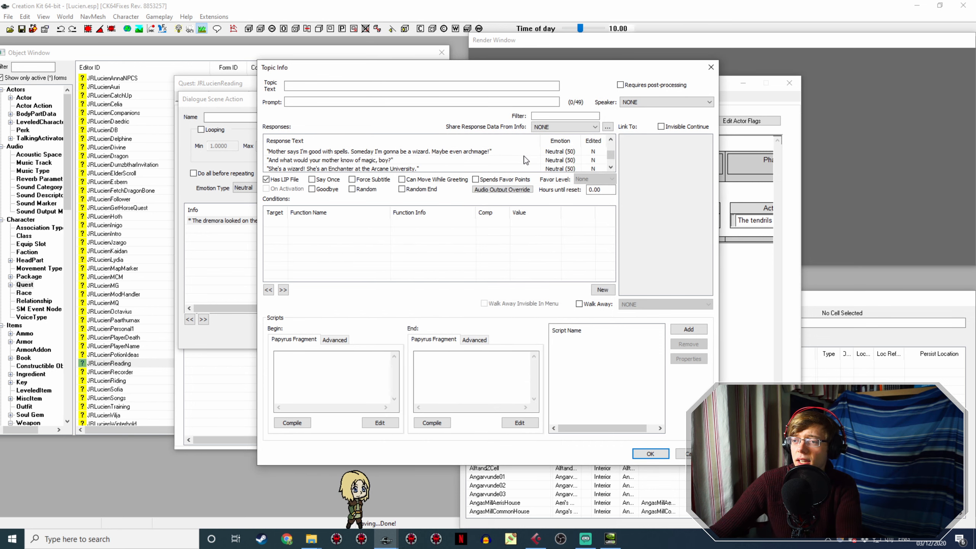
click(650, 453)
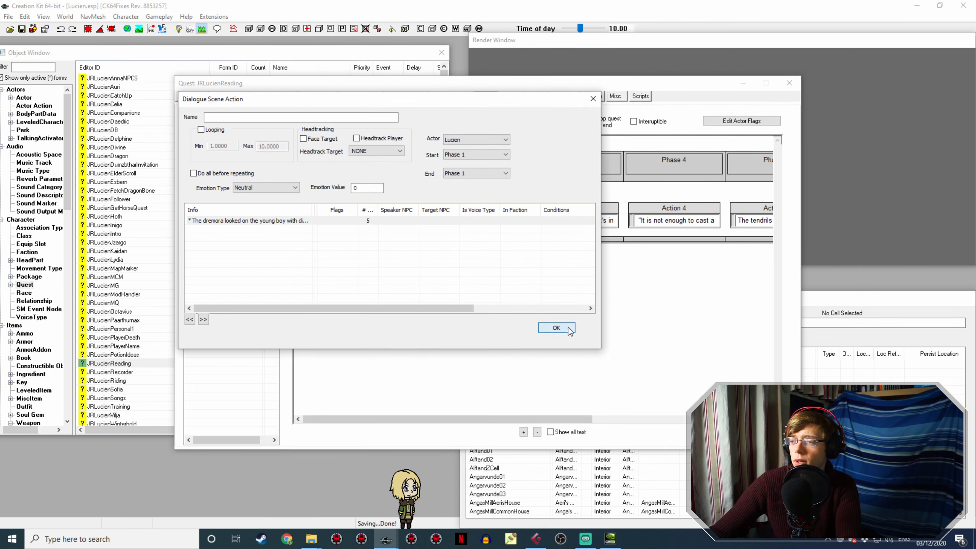
click(559, 327)
double_click(480, 207)
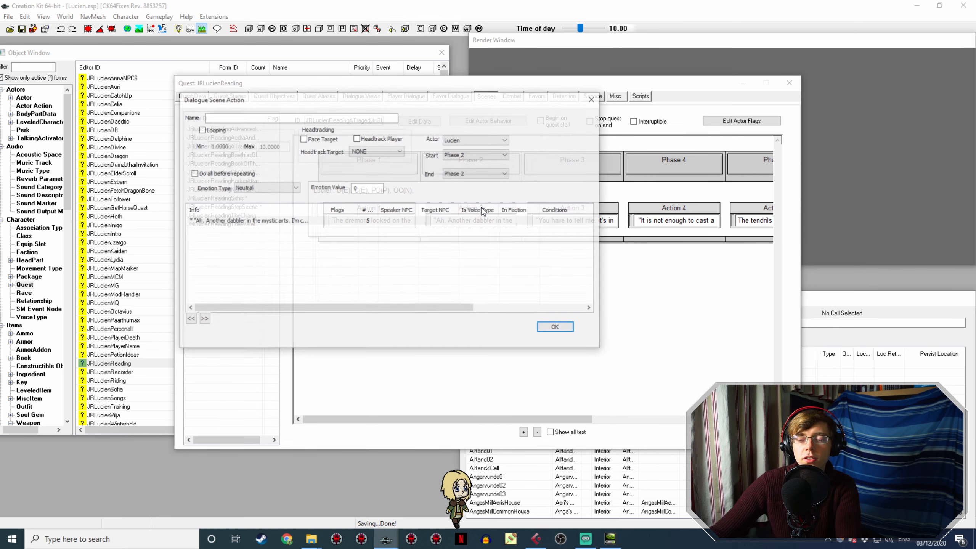
double_click(280, 221)
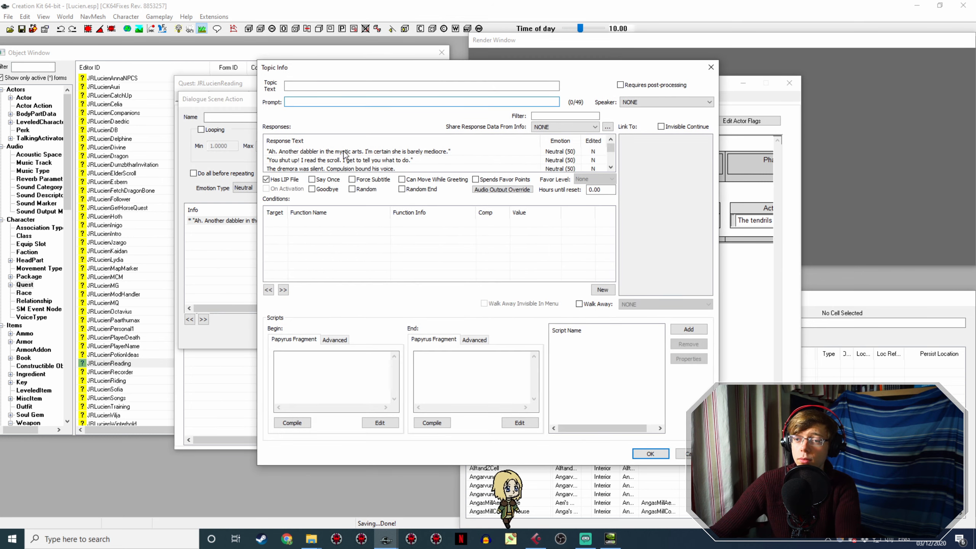
- Switch back to Cubase and play the beginning of the spoken takes in the Audio 01_3107 clip
click(544, 540)
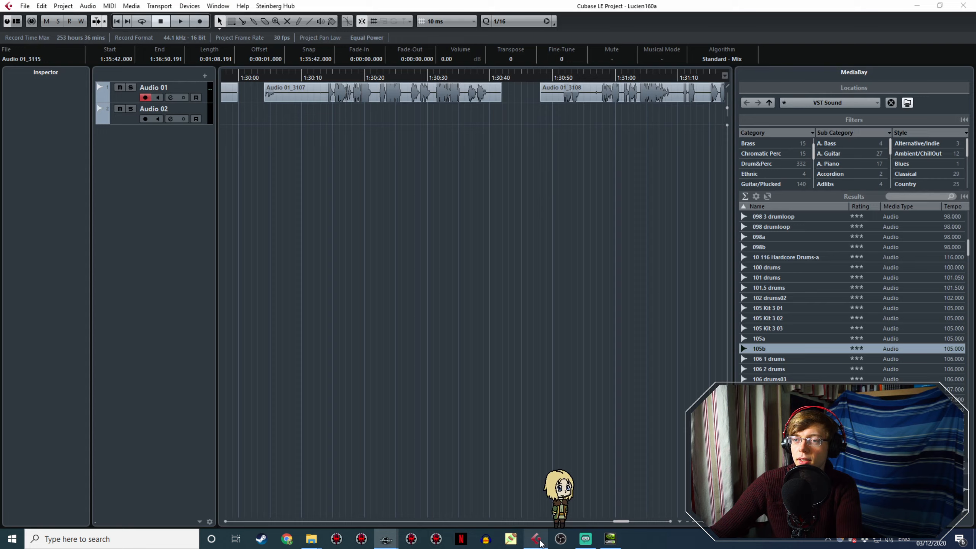
ctrl+scroll(514, 132, down, 4)
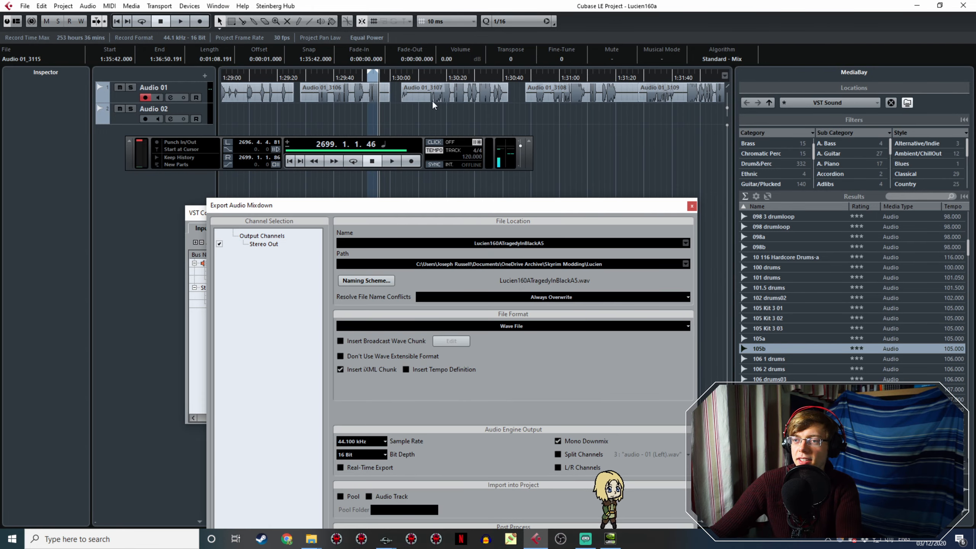
click(430, 78)
key(space)
ctrl+scroll(425, 87, up, 5)
ctrl+scroll(425, 88, up, 3)
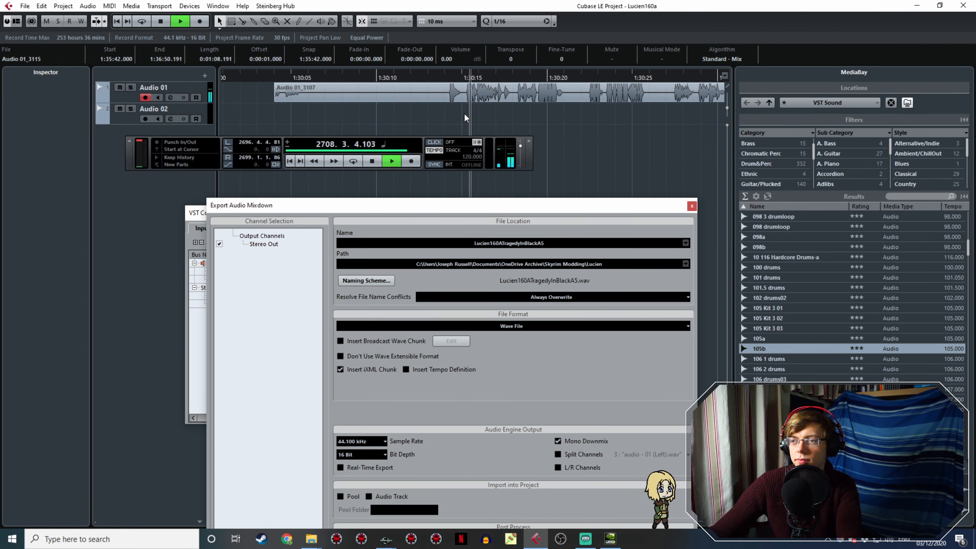
key(space)
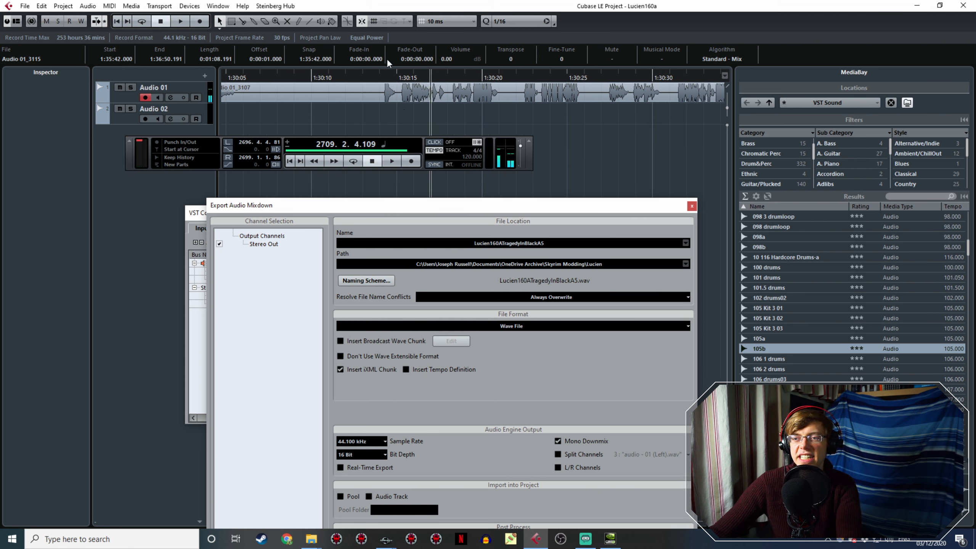
key(space)
key(space)
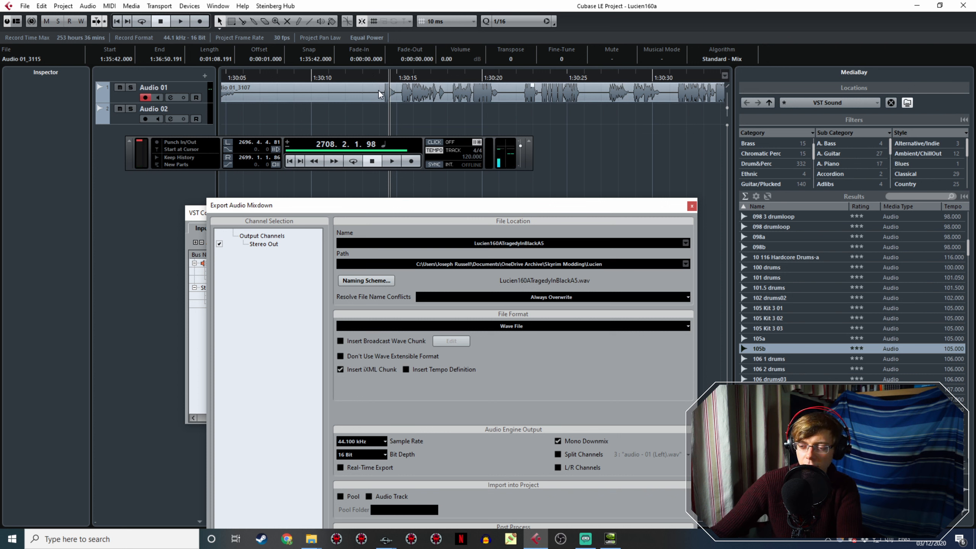
- Set the locator range around the first take in Audio 01_3107, from about 1:30:14 to 1:30:21, and play it
click(381, 75)
key(space)
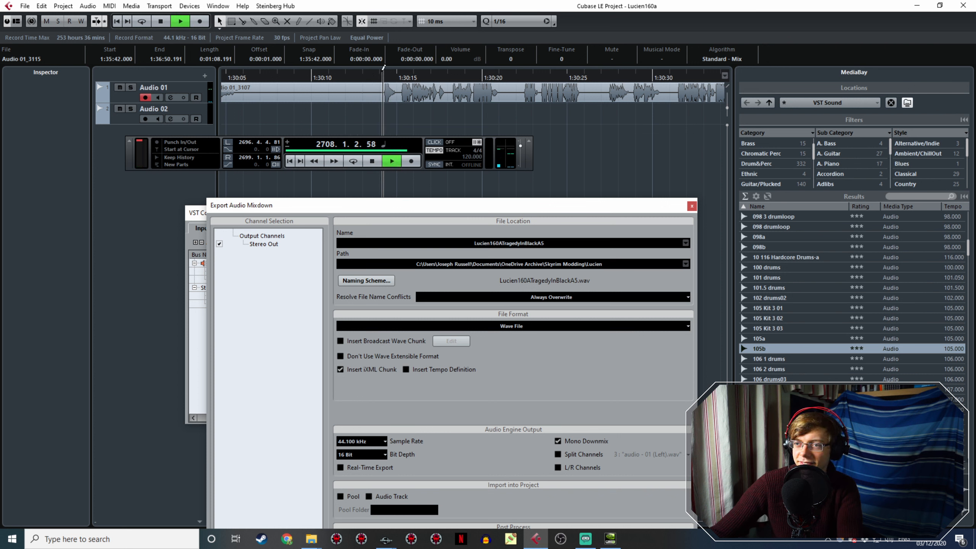
key(space)
drag(381, 73, 487, 77)
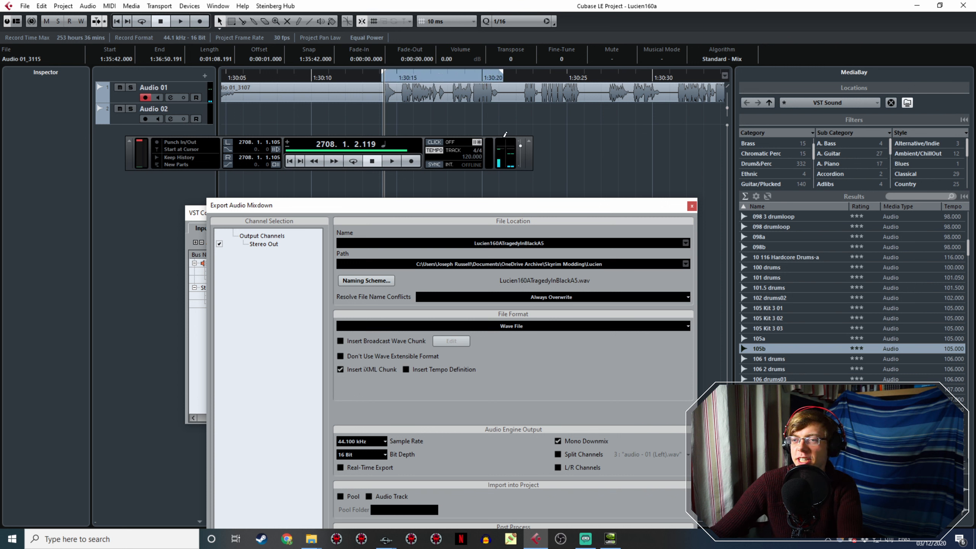
drag(503, 138, 504, 138)
key(space)
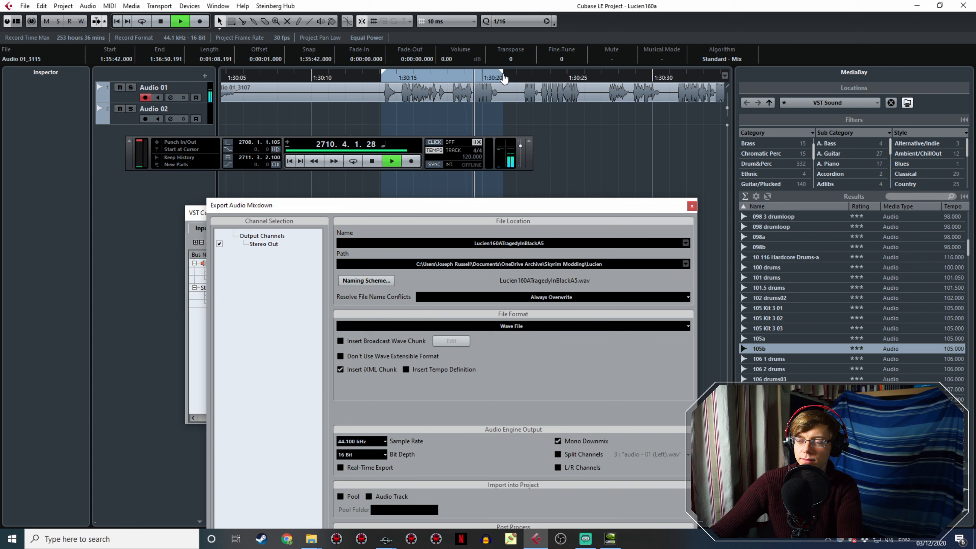
key(space)
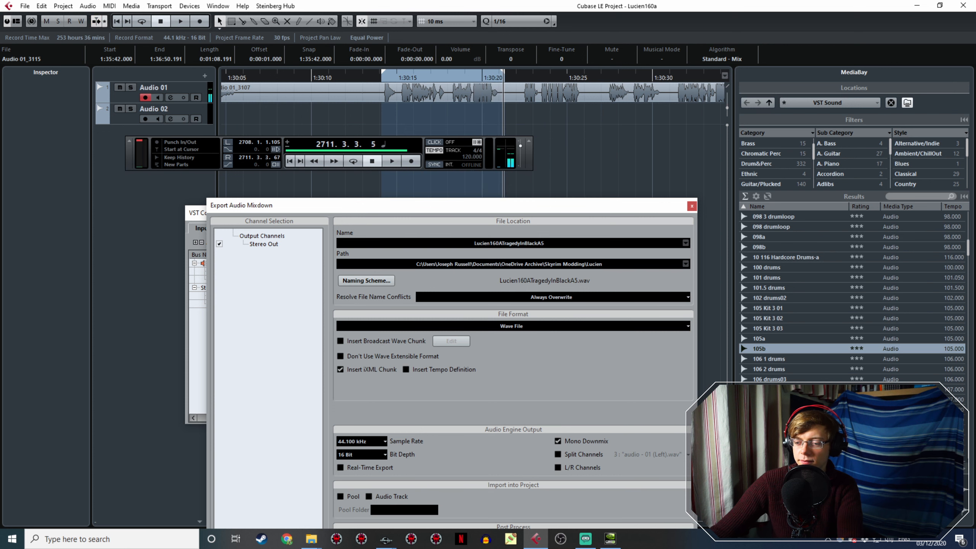
- Peek at the Creation Kit windows and extend the end of the locator range slightly, to about 1:30:21.5
click(386, 539)
click(459, 485)
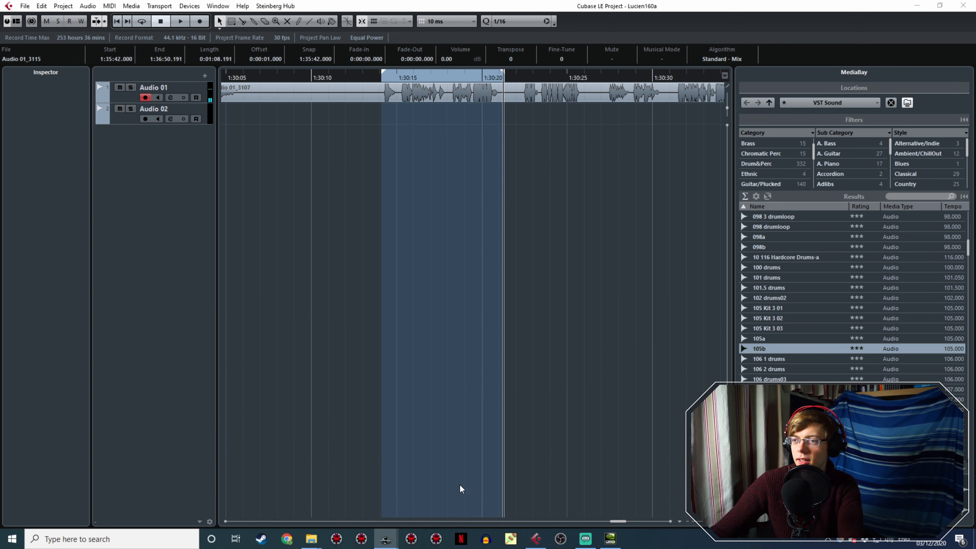
click(385, 539)
mouse_move(457, 504)
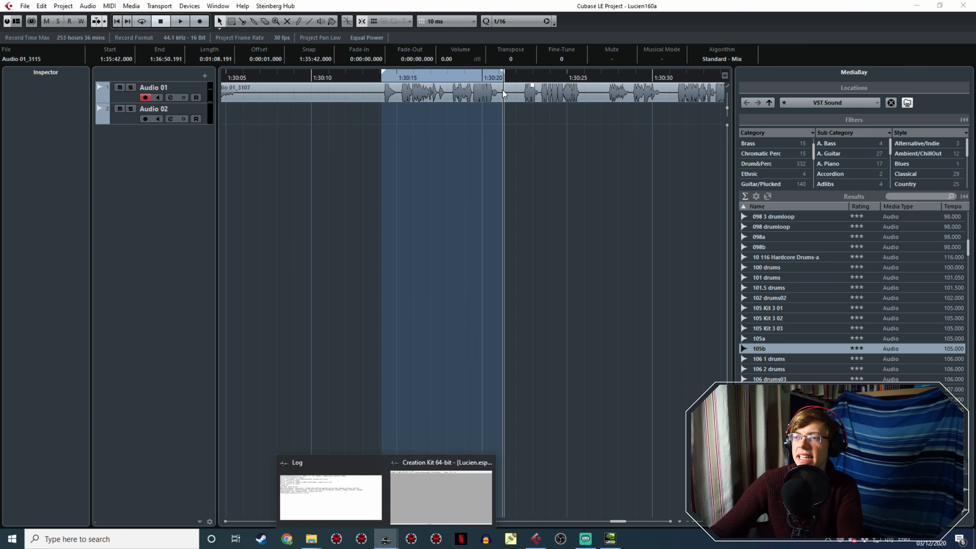
click(501, 74)
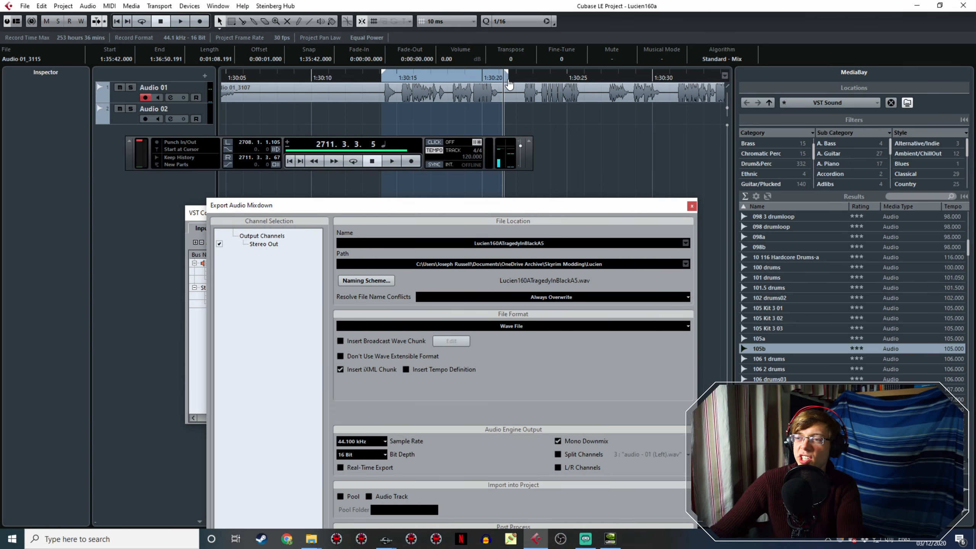
- Rename the mixdown to Lucien160ATragedyInBlackA6, move the dialog so its lower part is reachable, and export the marked range
double_click(549, 243)
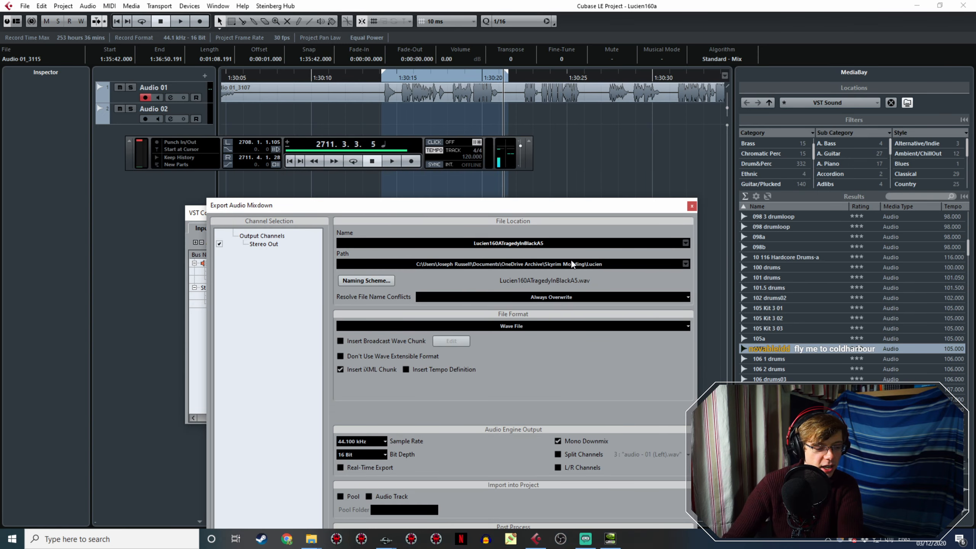
key(BackSpace)
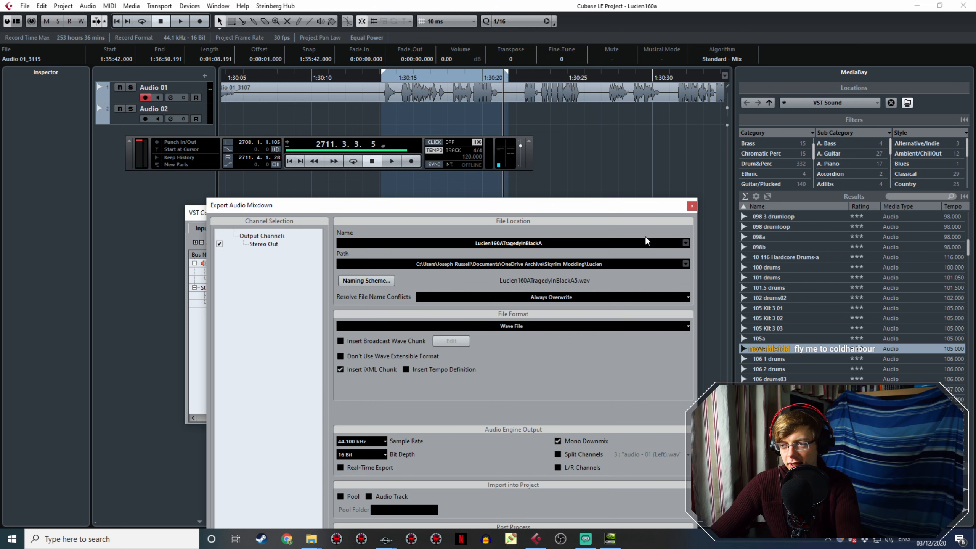
text(6)
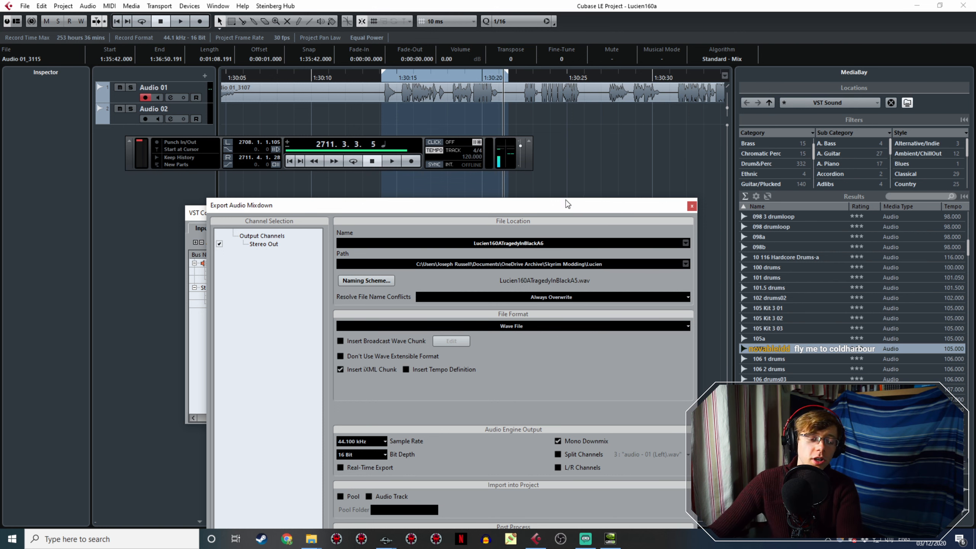
drag(570, 204, 510, 144)
click(572, 511)
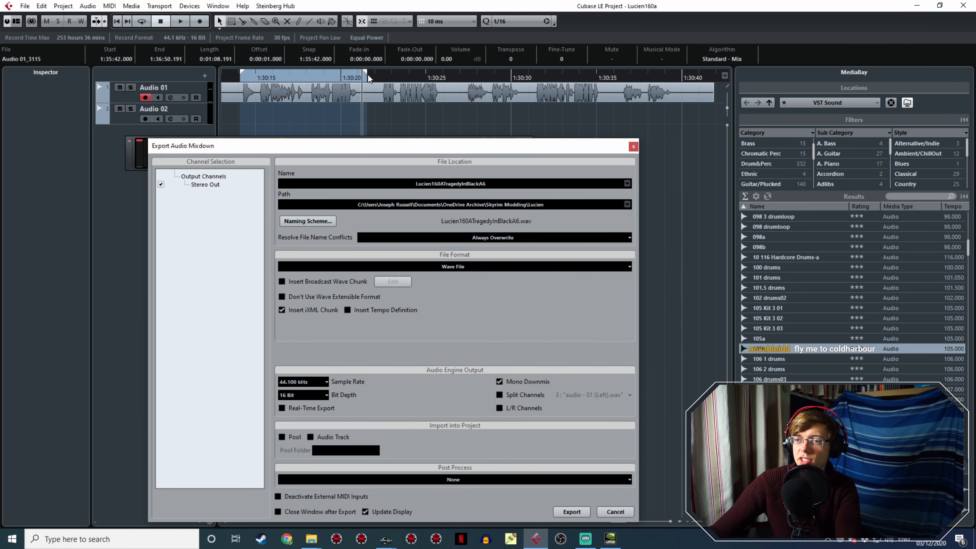
- Set the locator range over the next takes in Audio 01_3107, from about 1:30:22 to 1:30:32, and play from its start
click(373, 77)
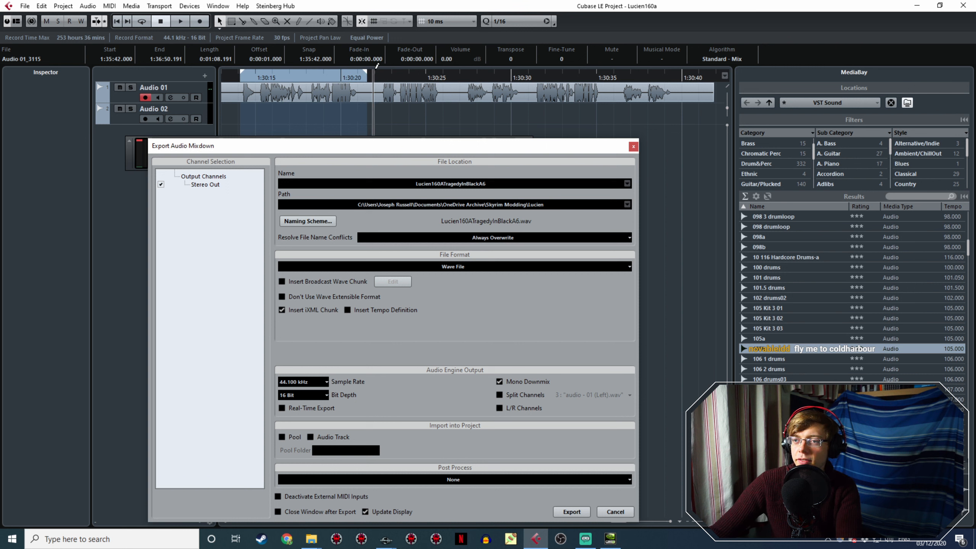
drag(376, 68, 627, 156)
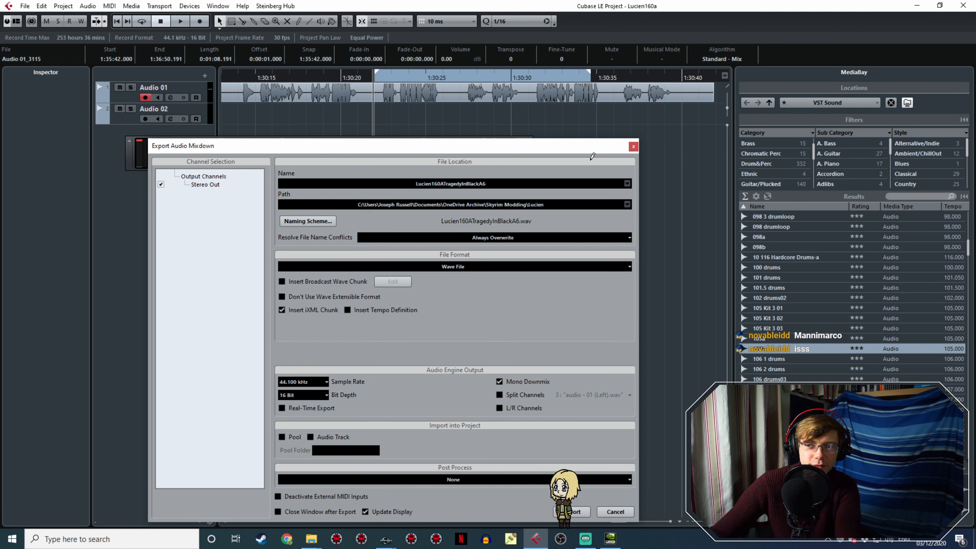
drag(599, 168, 548, 168)
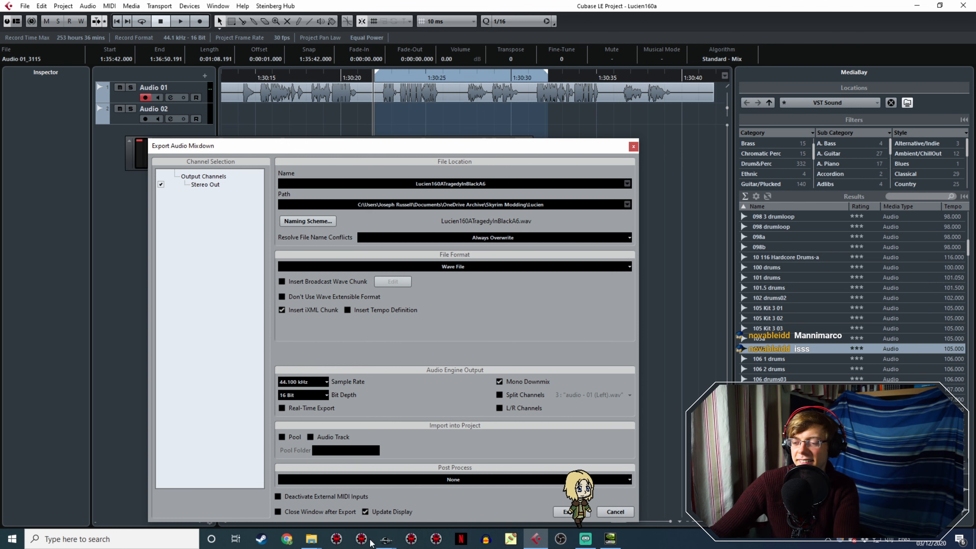
click(380, 544)
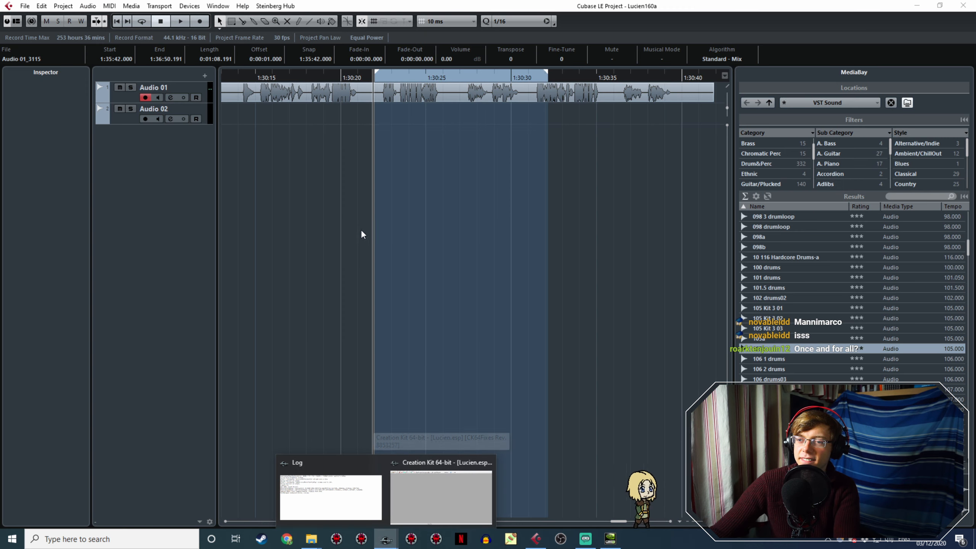
click(374, 76)
key(space)
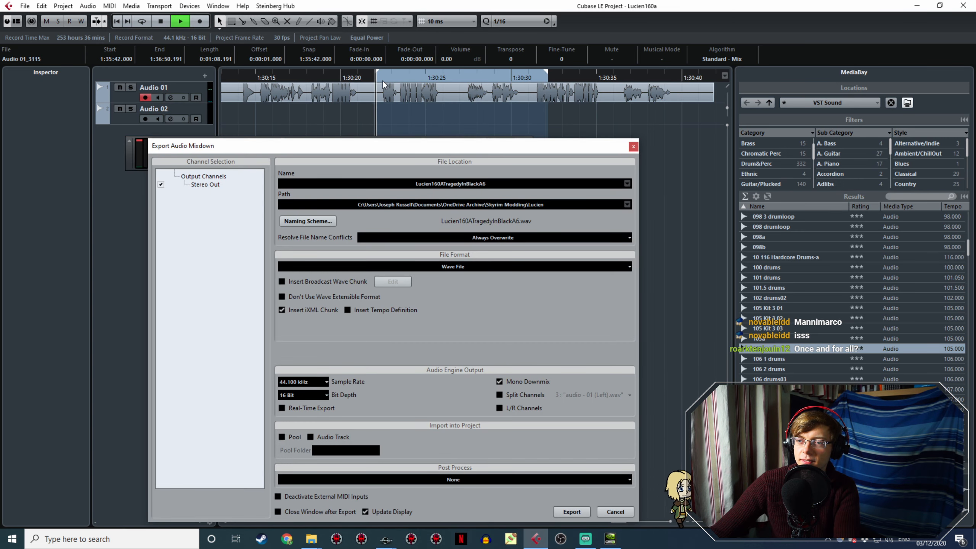
click(376, 79)
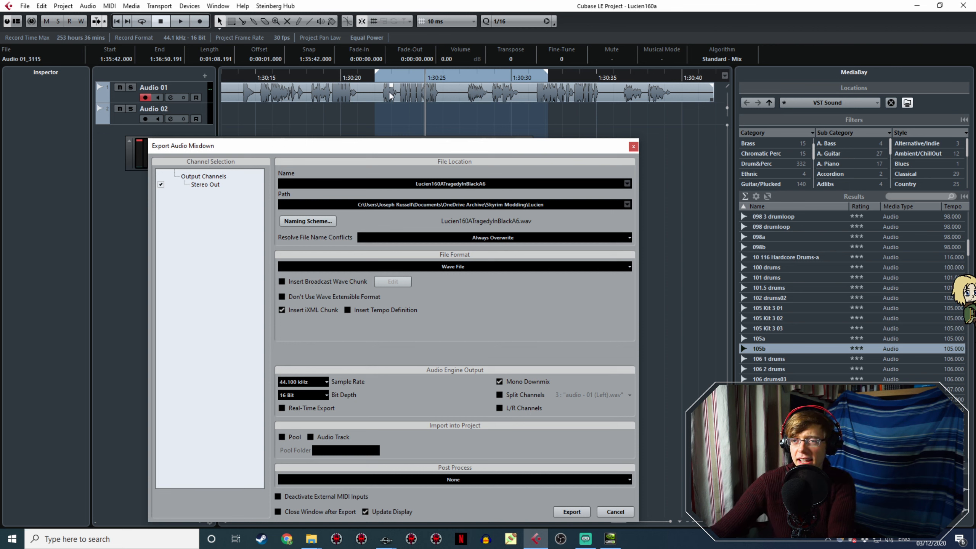
- Replay the marked take from its start and shorten the end of the locator range to about 1:30:26.5
click(372, 74)
key(space)
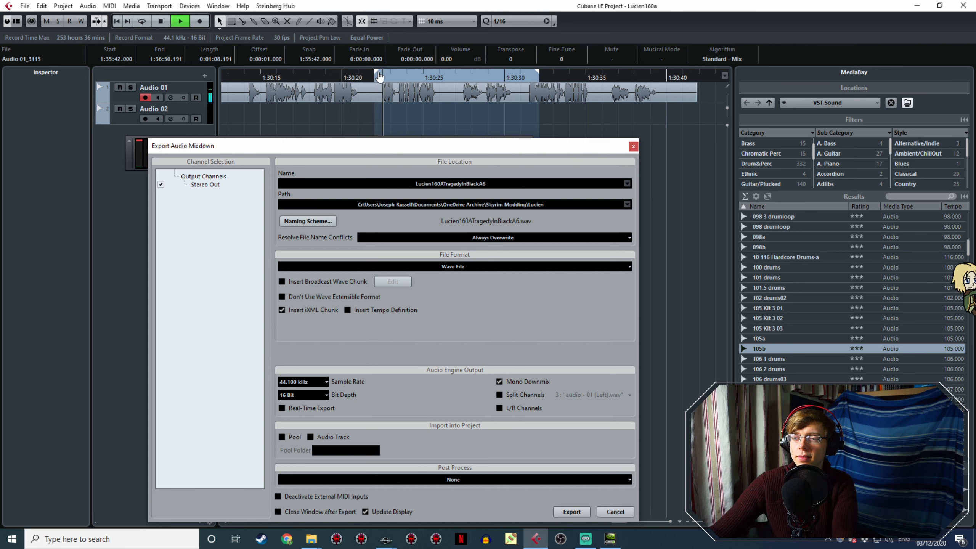
ctrl+scroll(378, 73, up, 3)
ctrl+scroll(378, 77, up, 2)
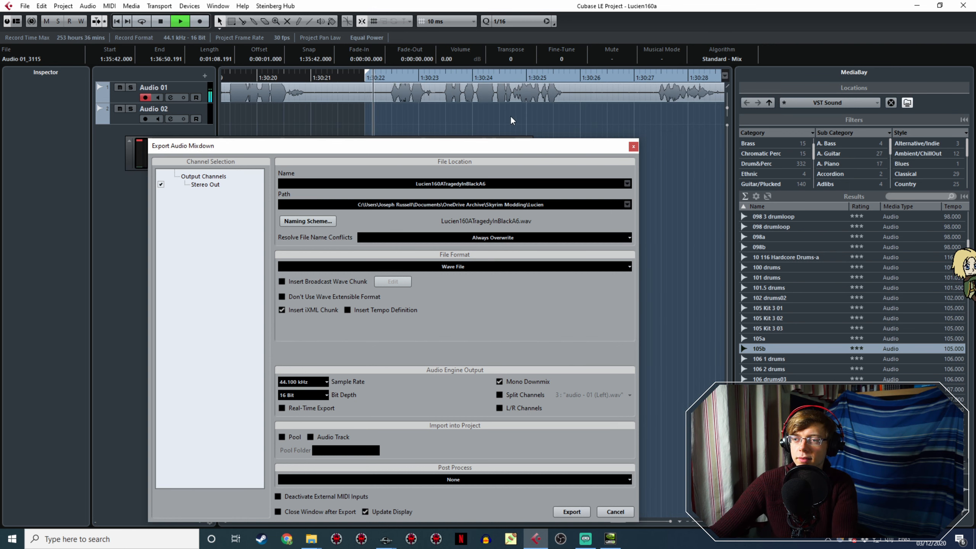
ctrl+scroll(539, 108, down, 3)
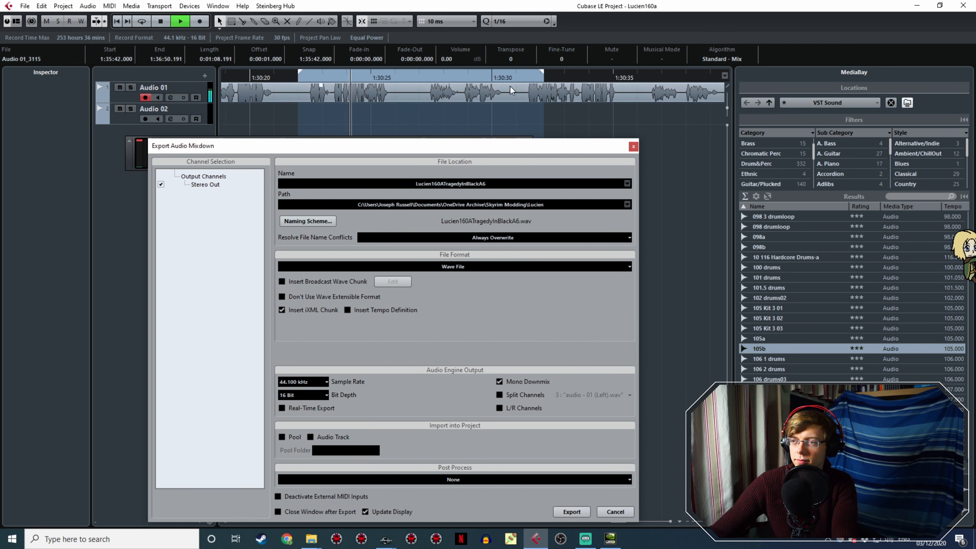
drag(542, 72, 406, 125)
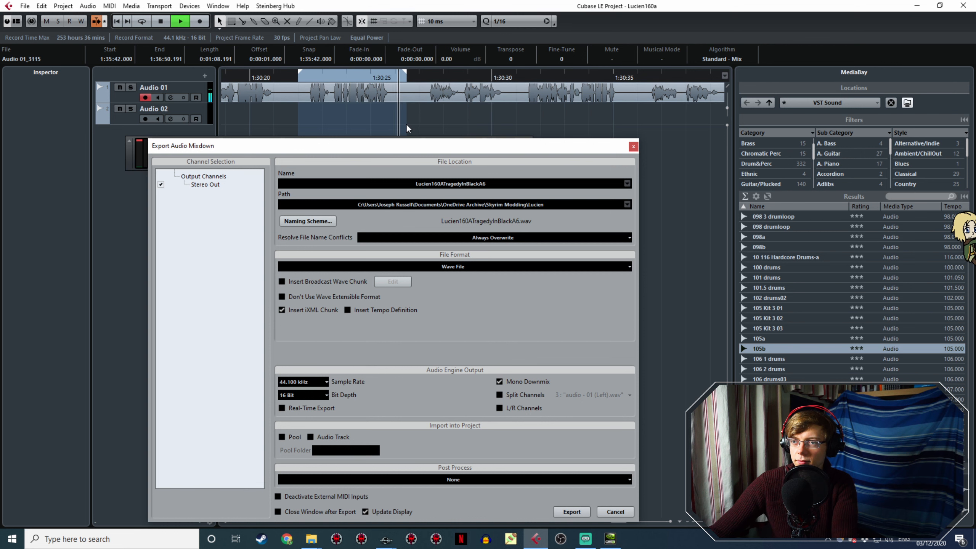
- Rename the mixdown to Lucien160ATragedyInBlackA7, move the dialog so its lower part is reachable, and export the marked range
click(495, 183)
key(BackSpace)
text(7)
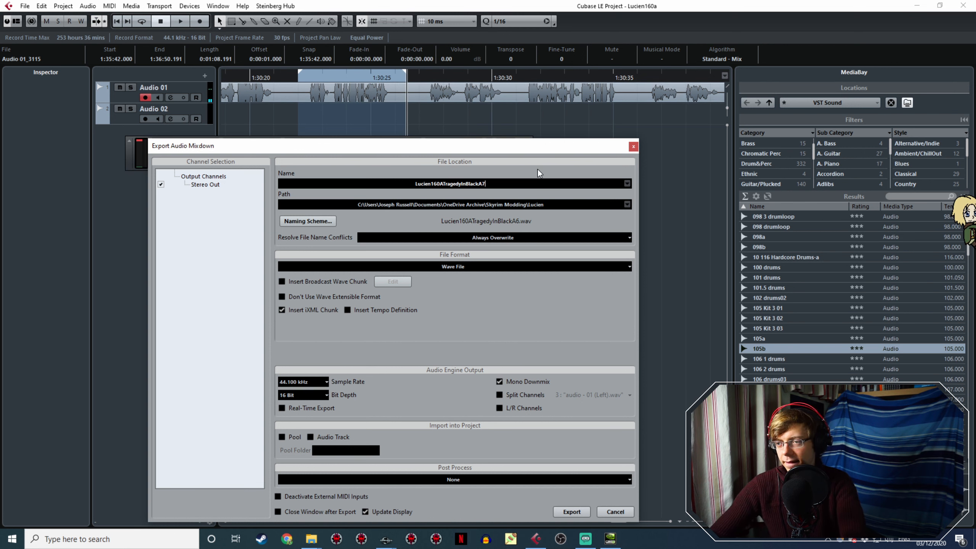
drag(513, 148, 452, 60)
click(515, 422)
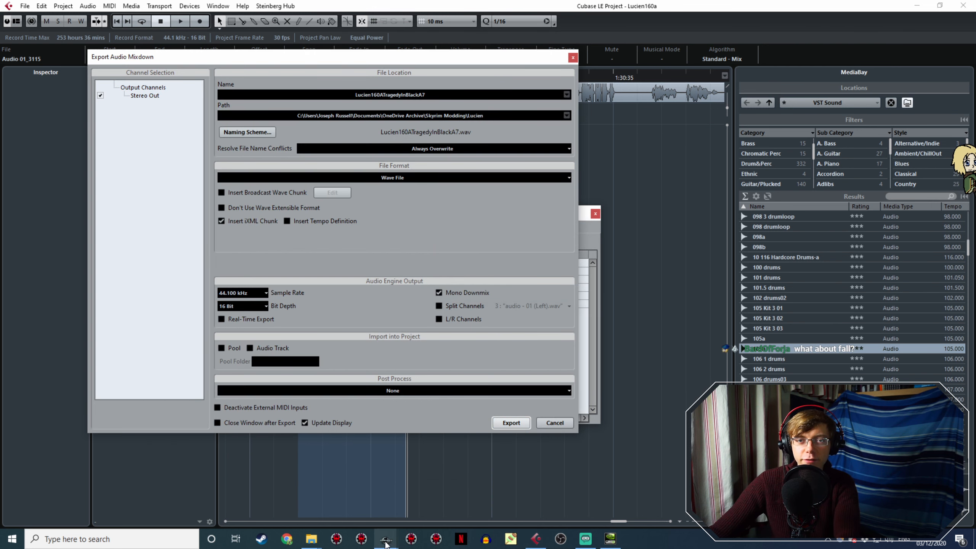
- Switch to the Creation Kit, read the scene's response lines, and open the response "The dremora was silent. Compulsion bound his voice."
mouse_move(385, 542)
click(435, 500)
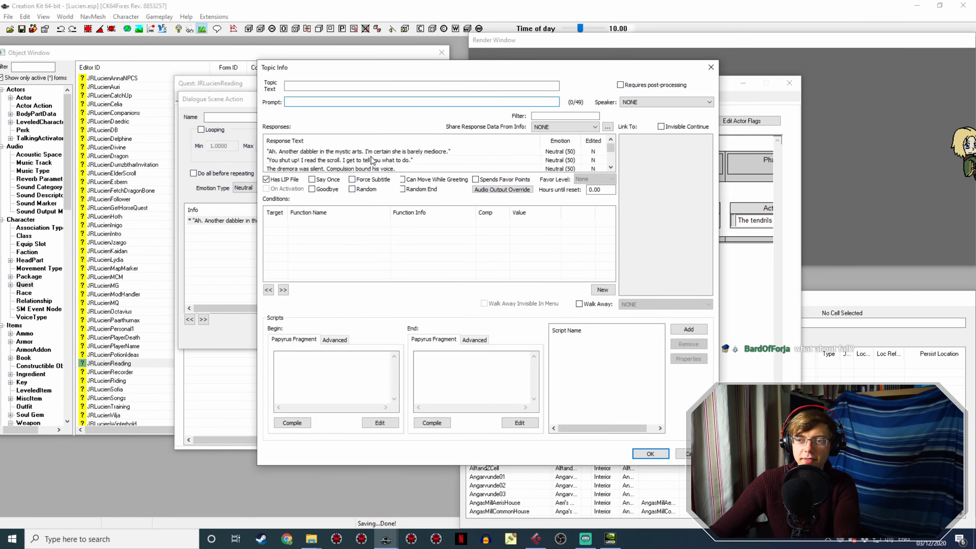
scroll(375, 169, down, 1)
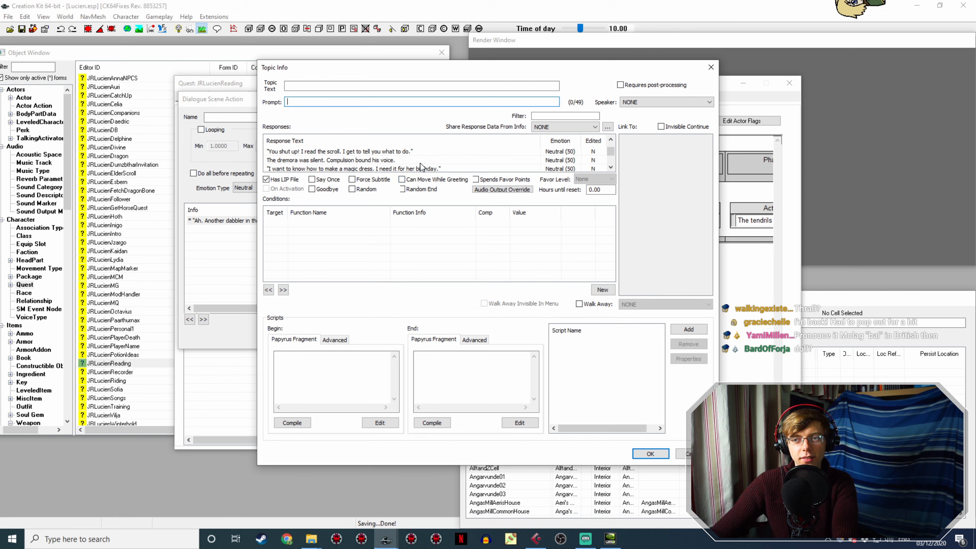
scroll(421, 151, up, 1)
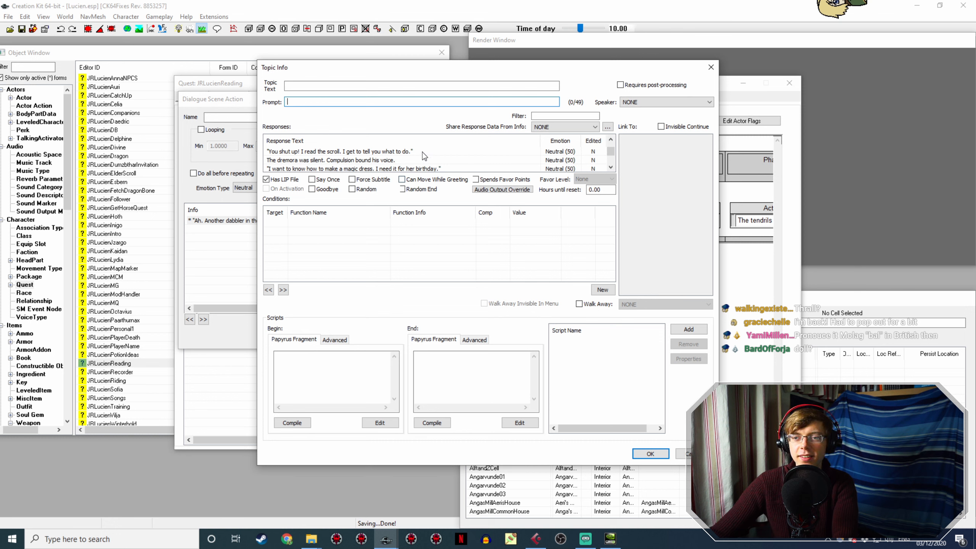
double_click(385, 169)
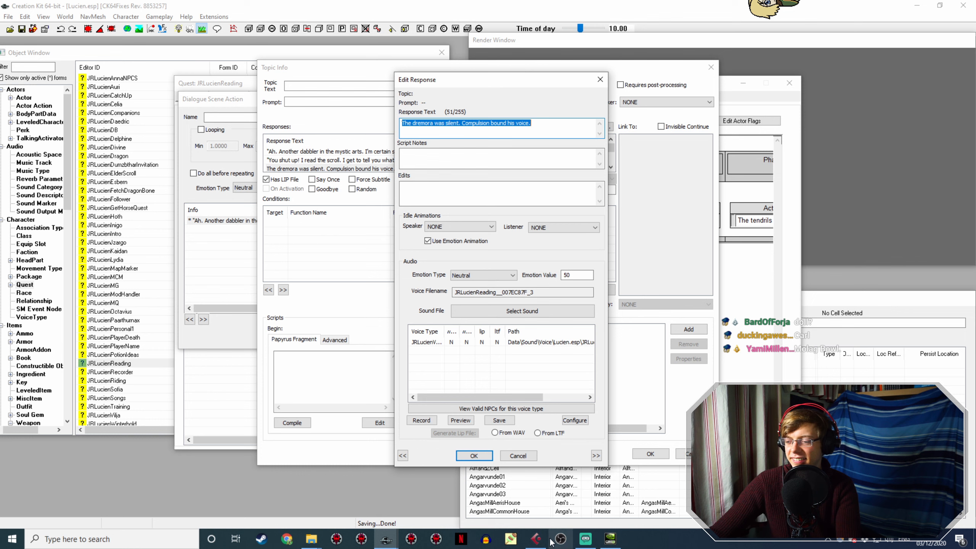
- Return to Cubase, audition the next take, and set the locator range around it, from about 1:30:27 to 1:30:30.5
click(536, 538)
drag(466, 99, 473, 193)
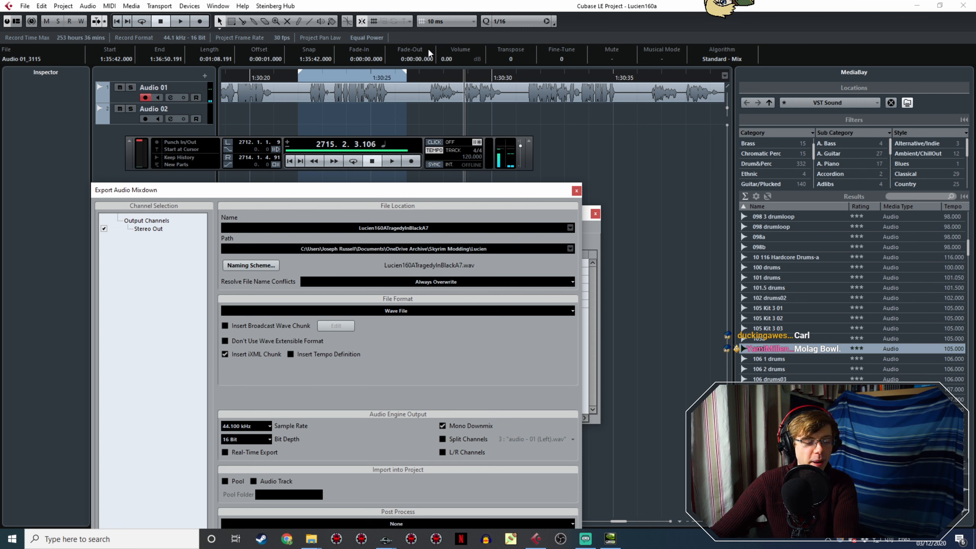
click(428, 79)
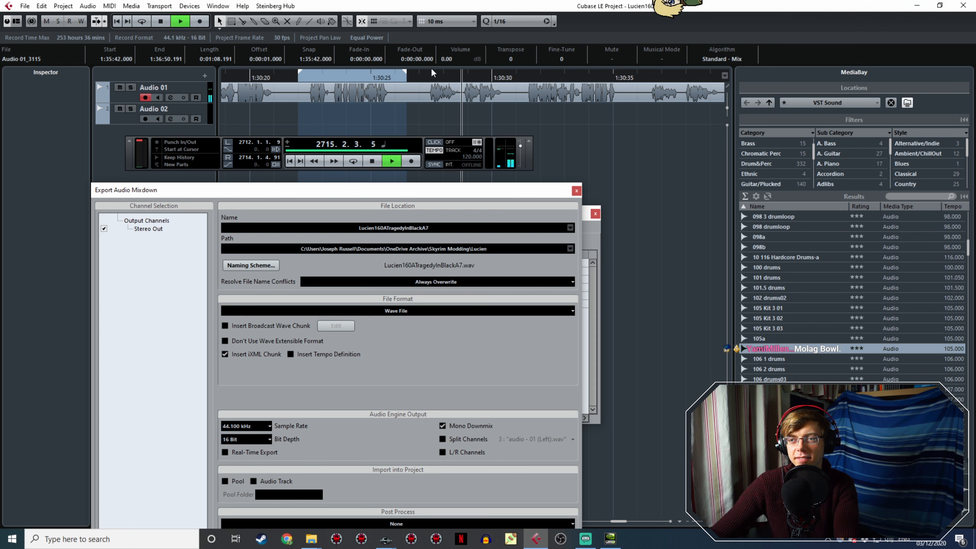
key(space)
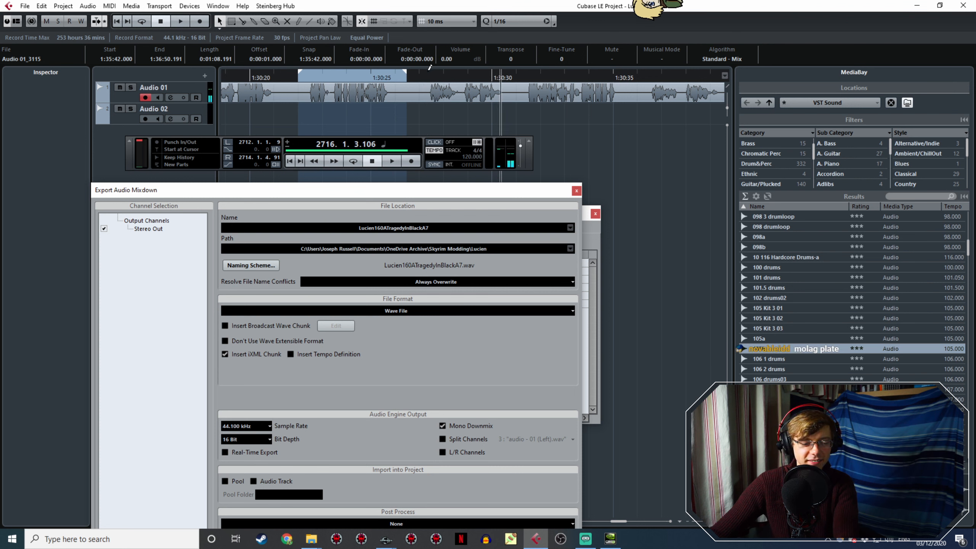
click(429, 72)
drag(429, 71, 500, 77)
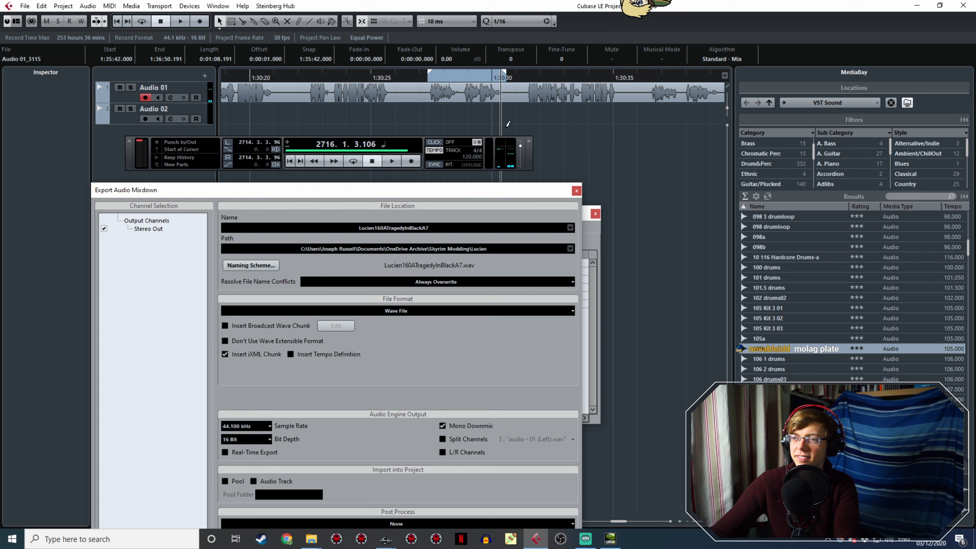
- Rename the mixdown to Lucien160ATragedyInBlackA8, move the dialog up, and export the marked range
click(439, 228)
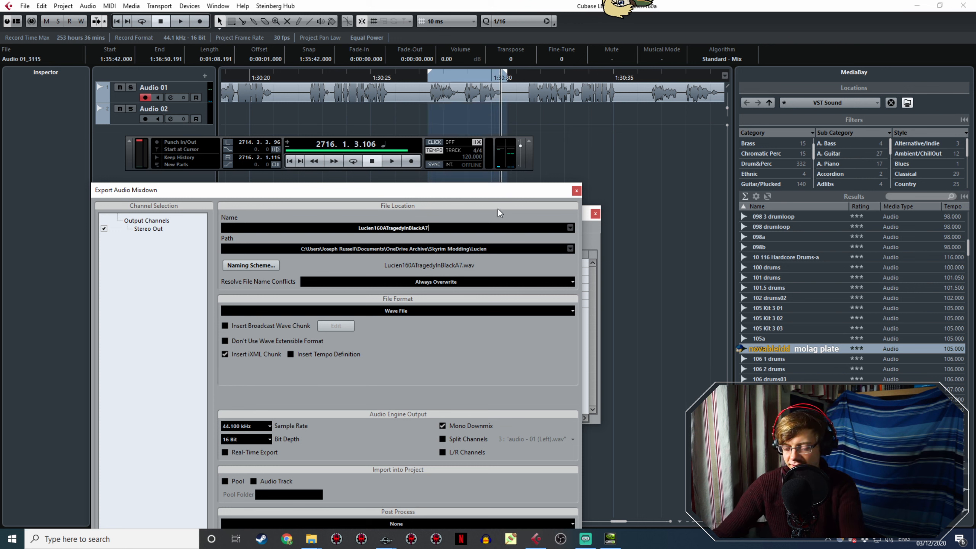
key(BackSpace)
text(8)
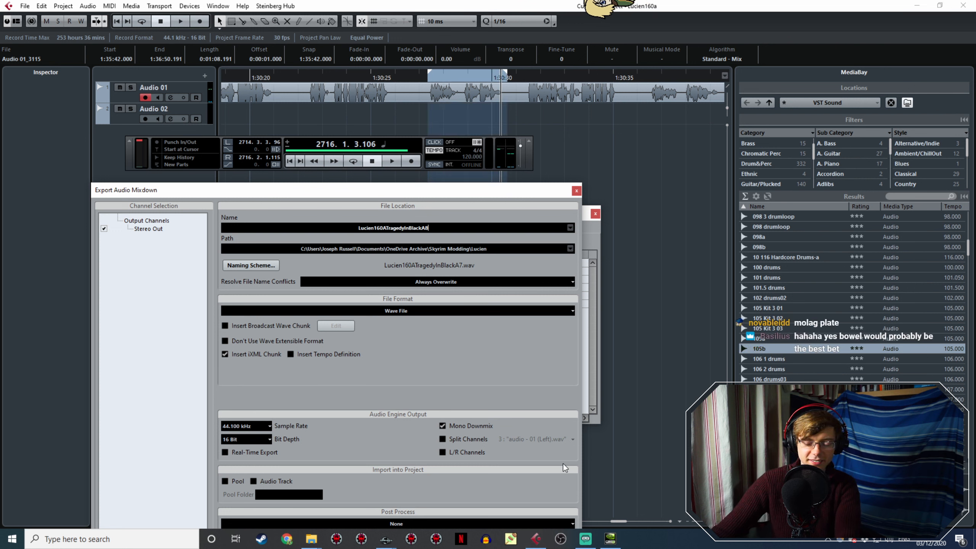
drag(493, 192, 460, 107)
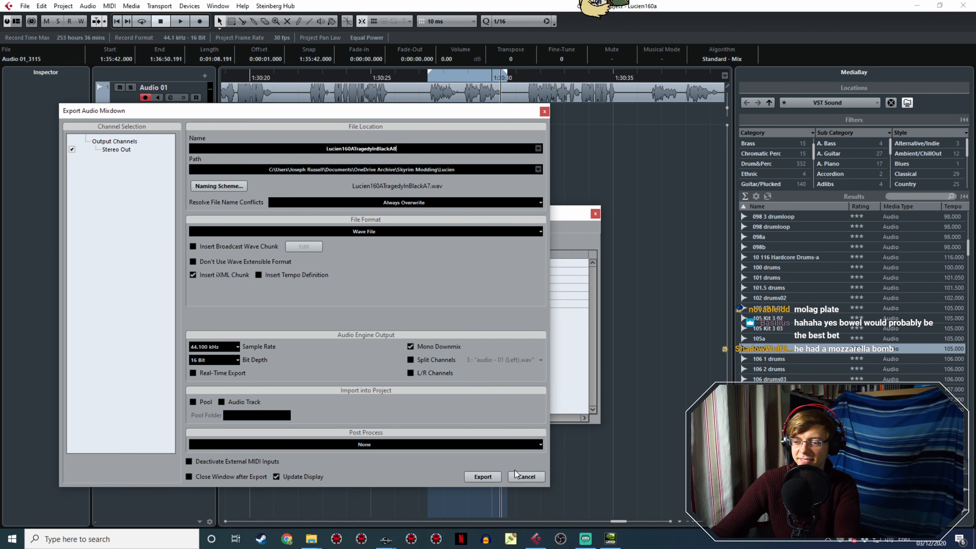
click(483, 475)
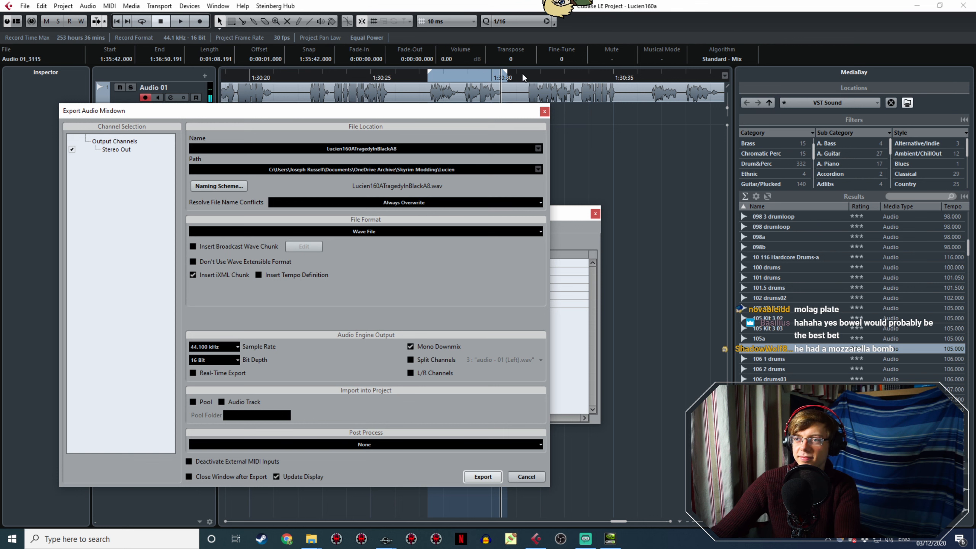
- Audition the following take and set the locator range around it, from about 1:30:31 to 1:30:35
click(523, 75)
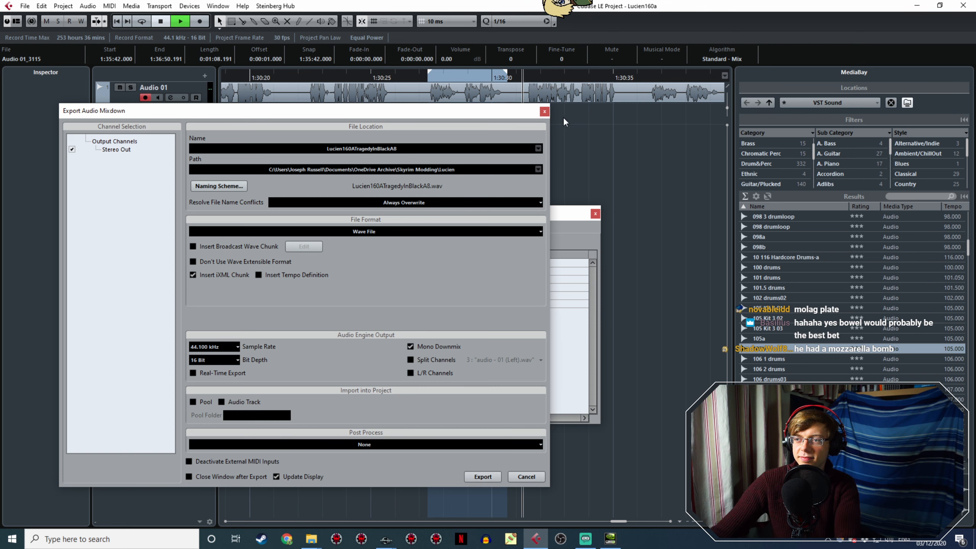
key(space)
middle_drag(624, 202, 490, 168)
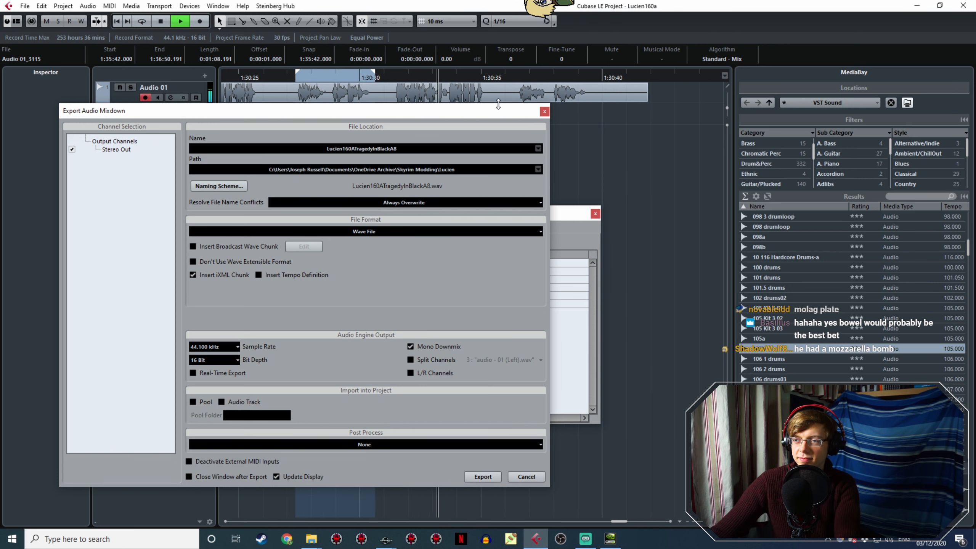
drag(496, 110, 496, 176)
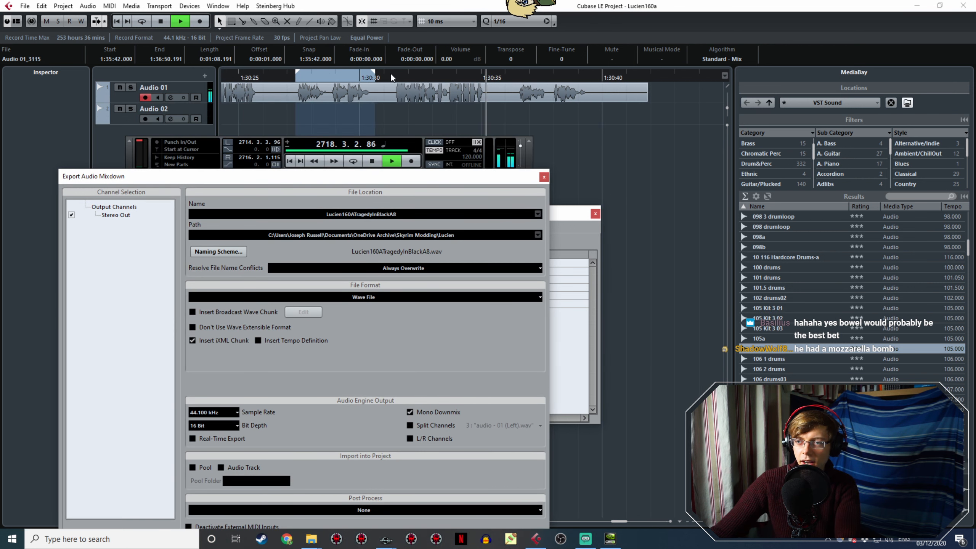
key(space)
click(392, 68)
drag(392, 68, 489, 101)
- Rename the mixdown to Lucien160ATragedyInBlackA9, move the dialog up, and export the marked range
click(402, 214)
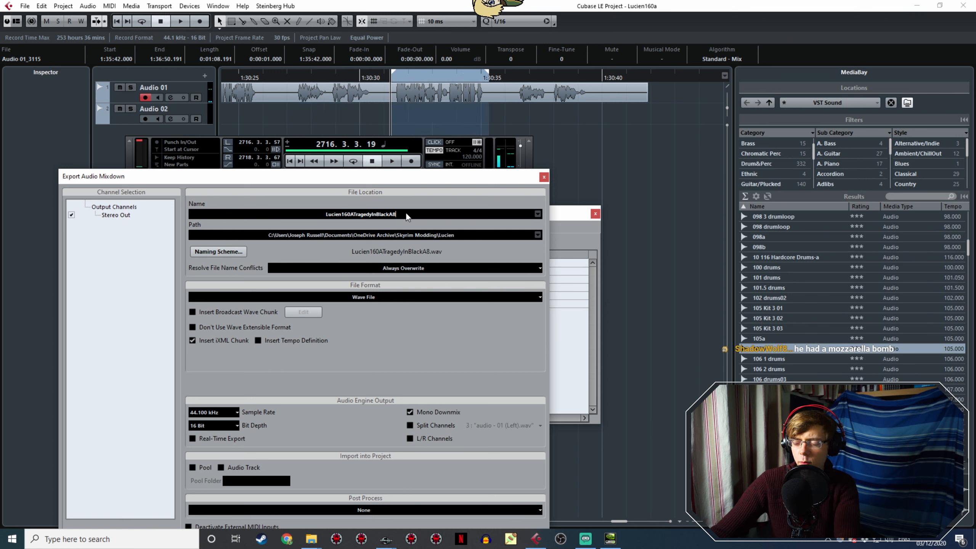
key(BackSpace)
text(9)
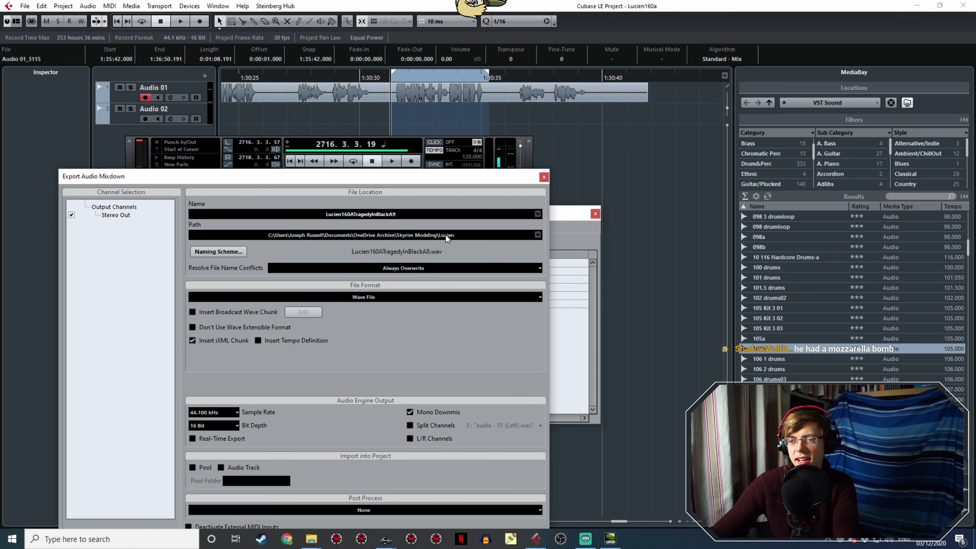
drag(432, 178, 426, 98)
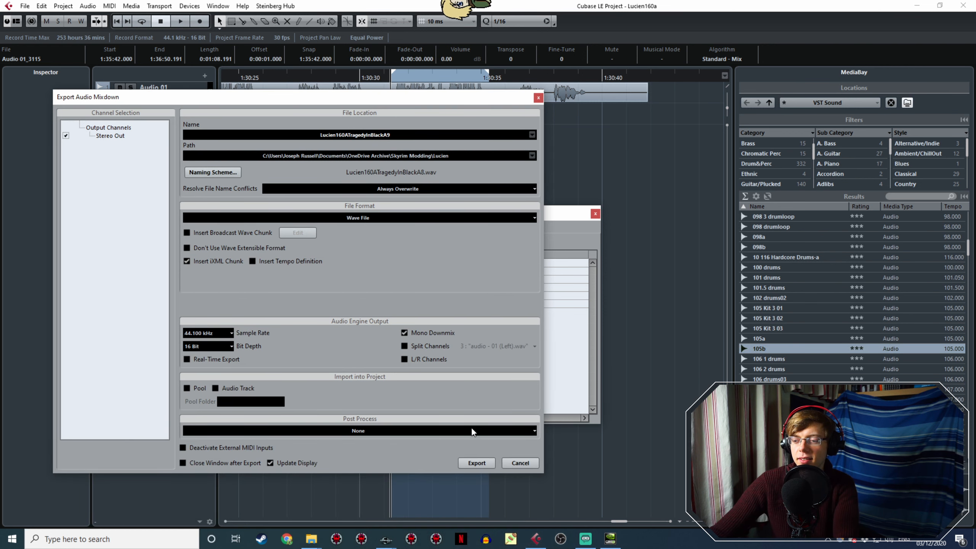
click(477, 462)
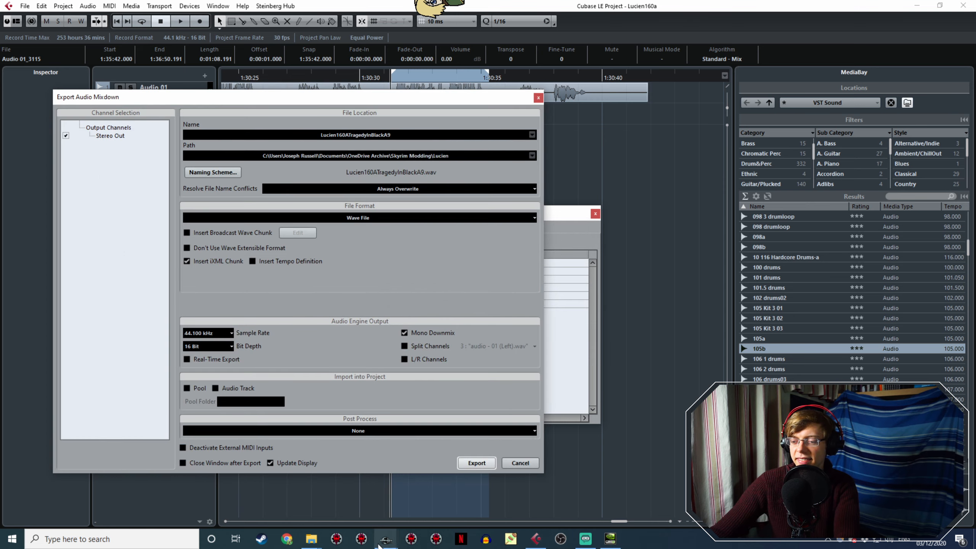
- Close the open response in the Creation Kit, check the remaining response lines of the topic, and return to Cubase
click(386, 540)
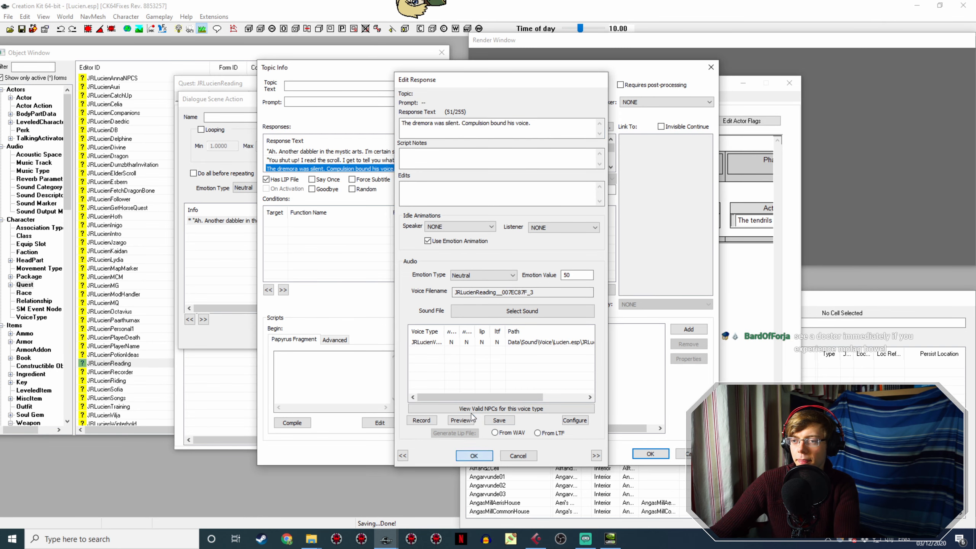
click(474, 455)
scroll(404, 156, down, 3)
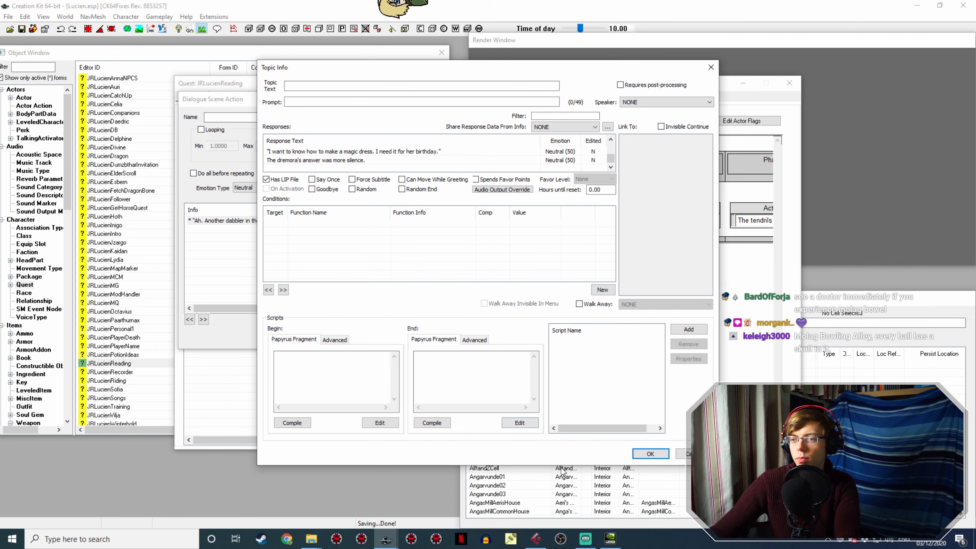
click(536, 539)
- Play the last take before the gap on Audio 01 and set the locator range from about 1:30:36.5 to 1:30:39.5
key(space)
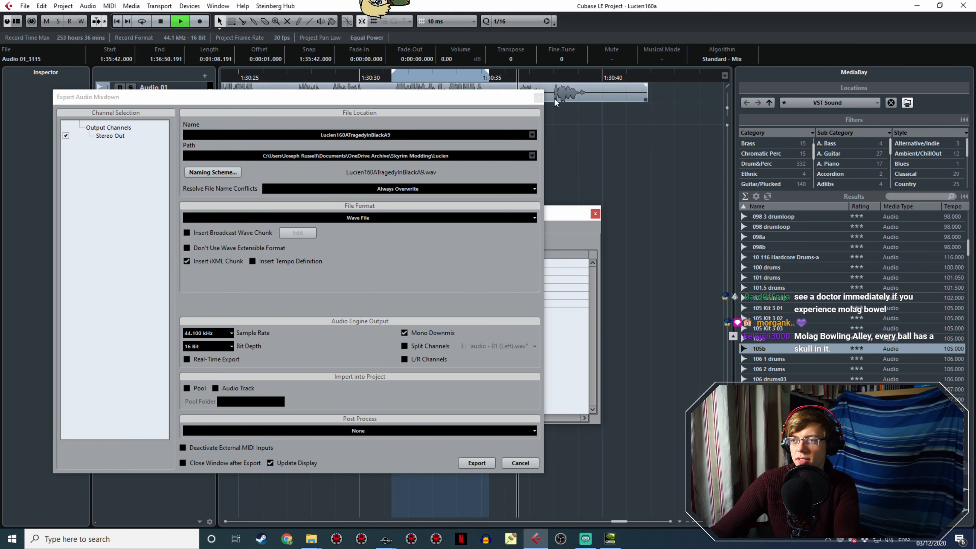
drag(501, 102, 537, 215)
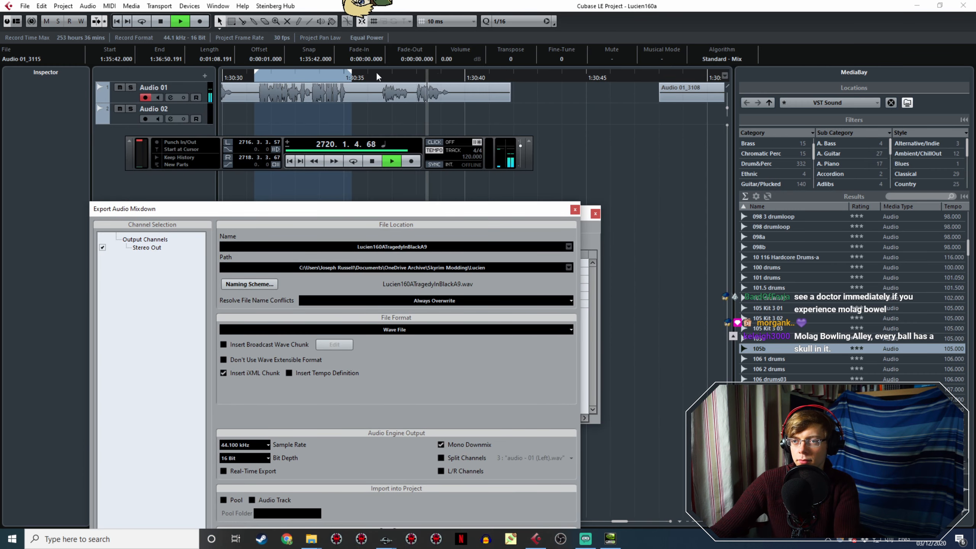
drag(379, 76, 453, 76)
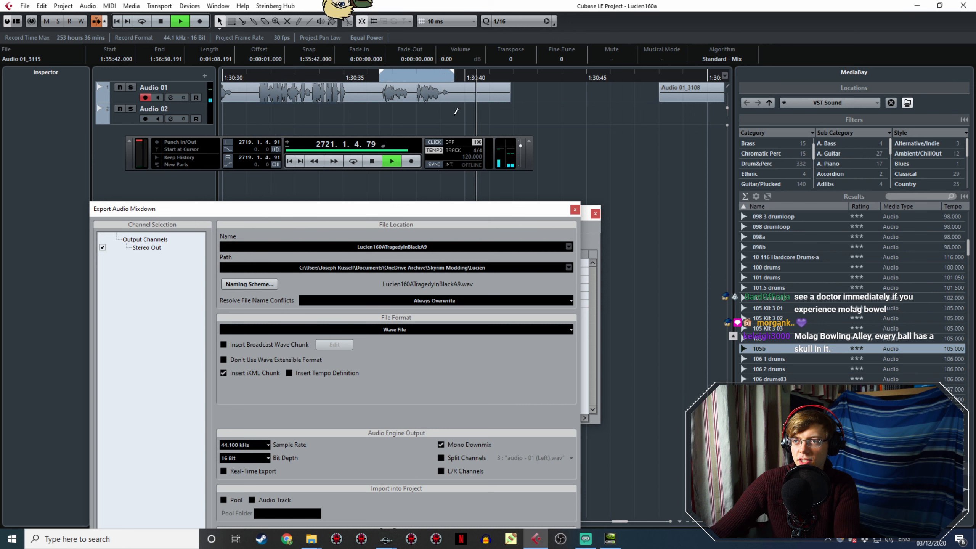
drag(454, 115, 452, 113)
click(380, 79)
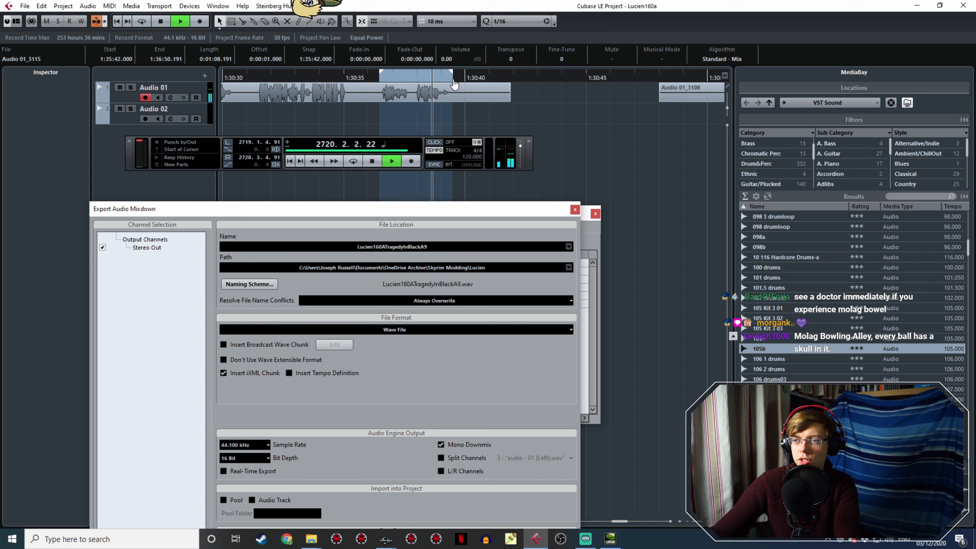
key(space)
- Rename the mixdown to Lucien160ATragedyInBlackA10, move the dialog up, and export the marked range
click(434, 246)
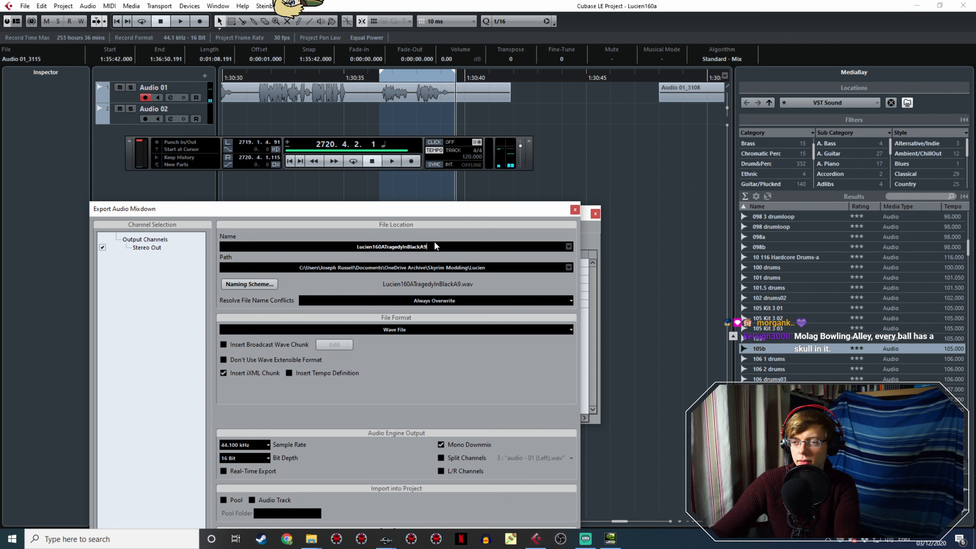
key(BackSpace)
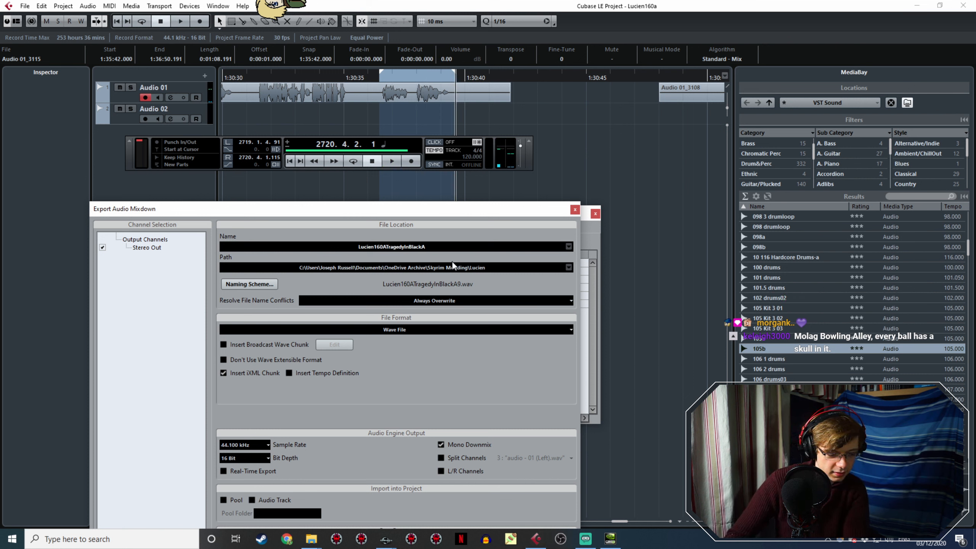
text(10)
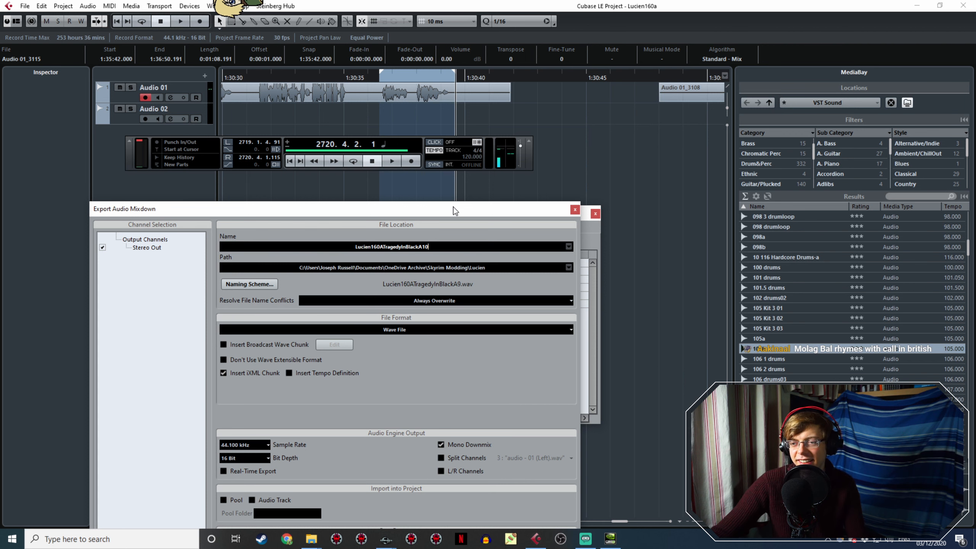
drag(454, 211, 398, 72)
click(464, 438)
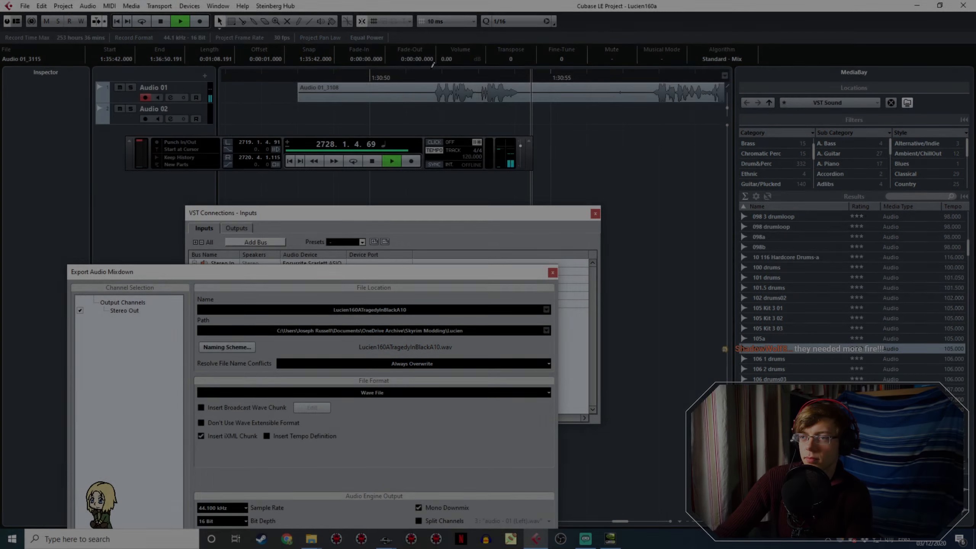
- Mark the first take in Audio 01_3108, from about 1:30:52 to 1:30:54, and export it as Lucien160ATragedyInBlackA11
key(space)
drag(520, 125, 520, 127)
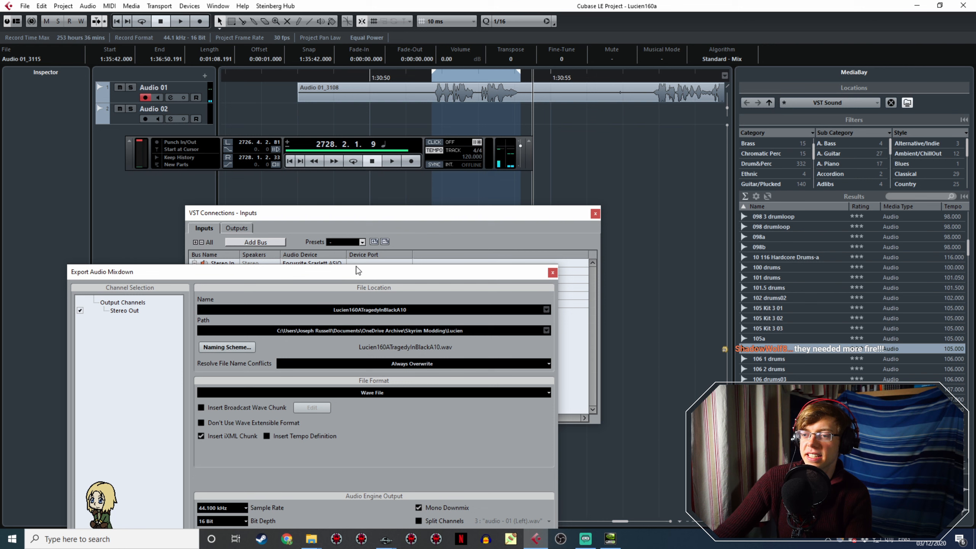
drag(398, 267, 388, 150)
click(414, 192)
click(413, 191)
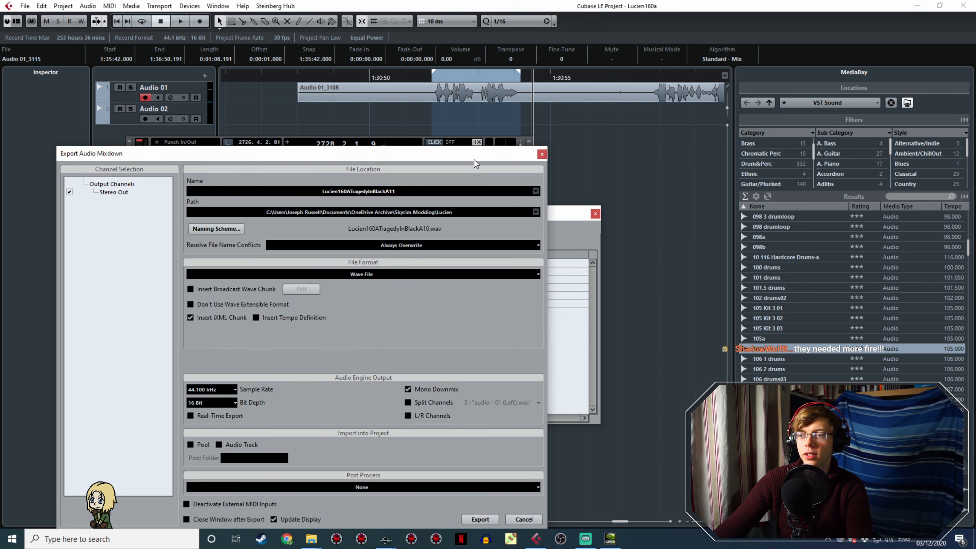
drag(474, 156, 490, 80)
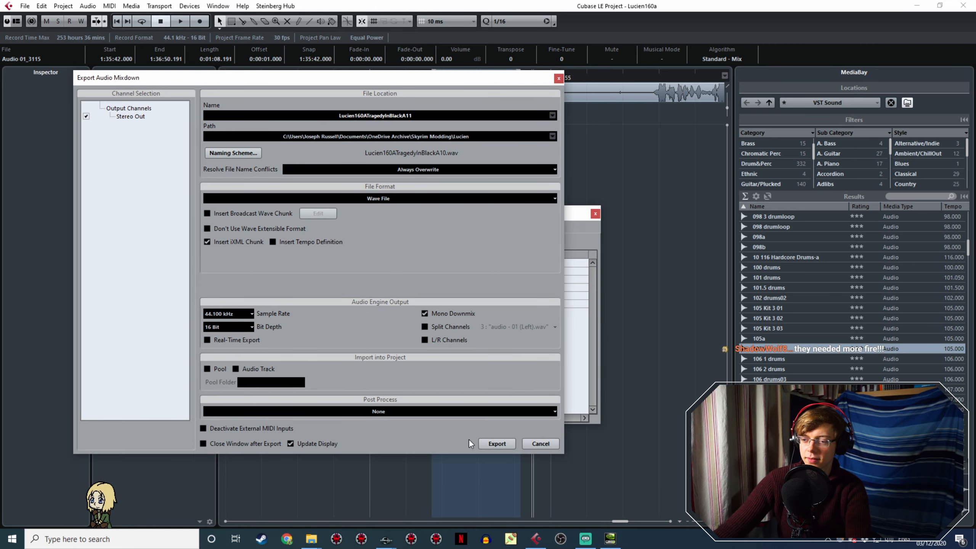
click(497, 444)
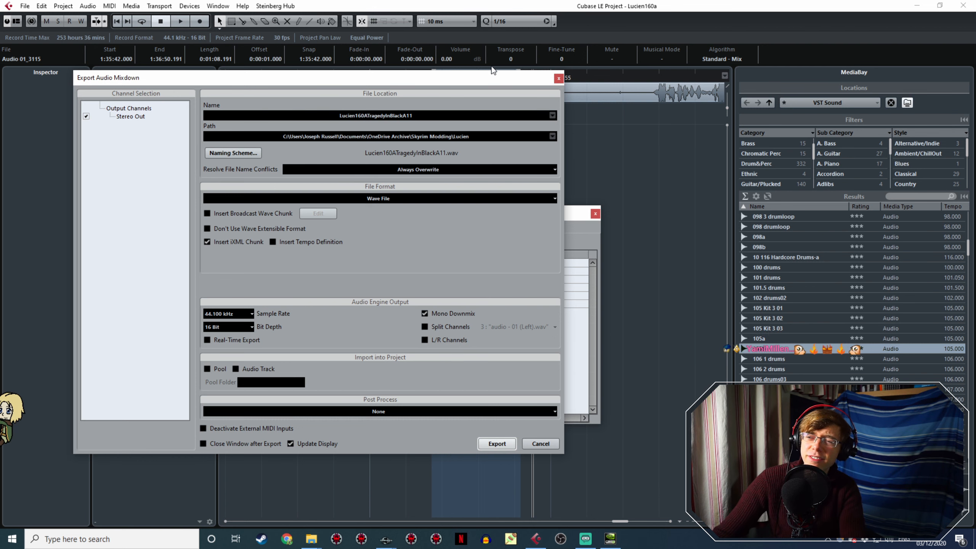
- Move the export dialog off the transport and play the next take in Audio 01_3108 from about 1:30:58
drag(478, 80, 540, 253)
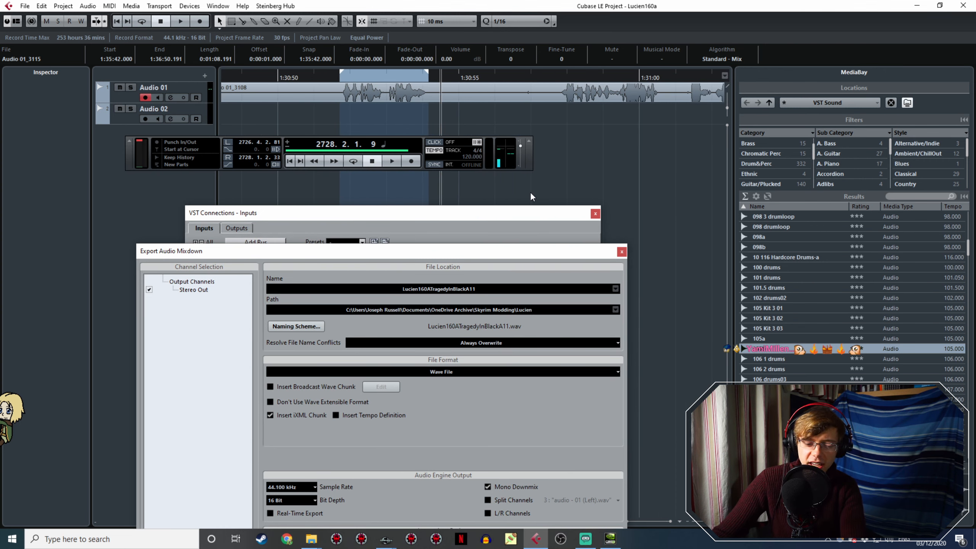
scroll(454, 146, right, 3)
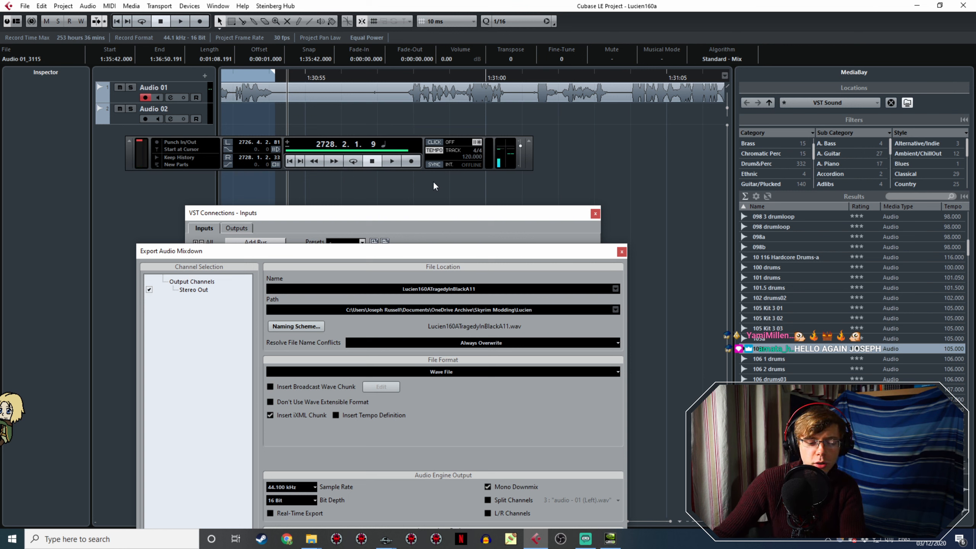
click(404, 73)
key(space)
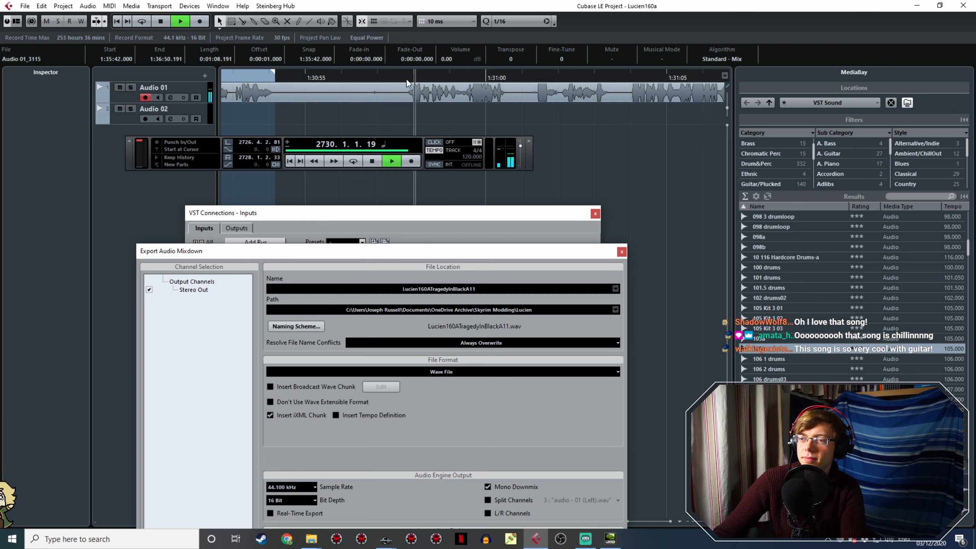
- Play back the spoken line starting near 1:30:57 on Audio 01 and mark its start with the locators
key(space)
click(403, 74)
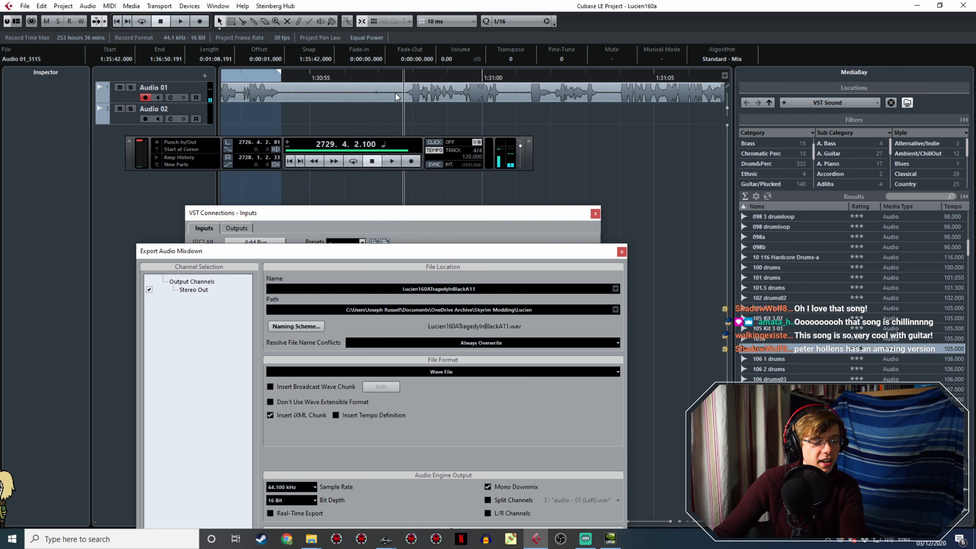
ctrl+scroll(402, 91, up, 1)
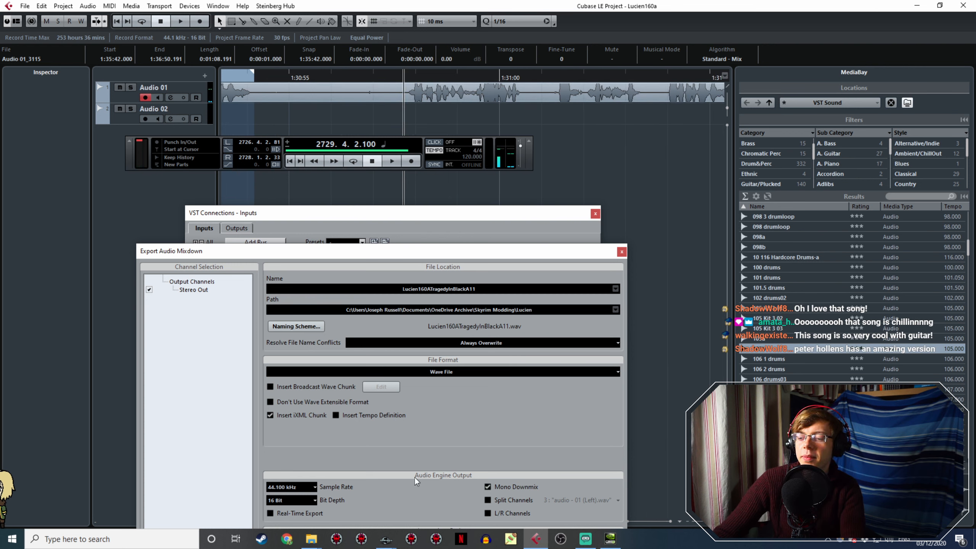
mouse_move(385, 538)
mouse_move(421, 493)
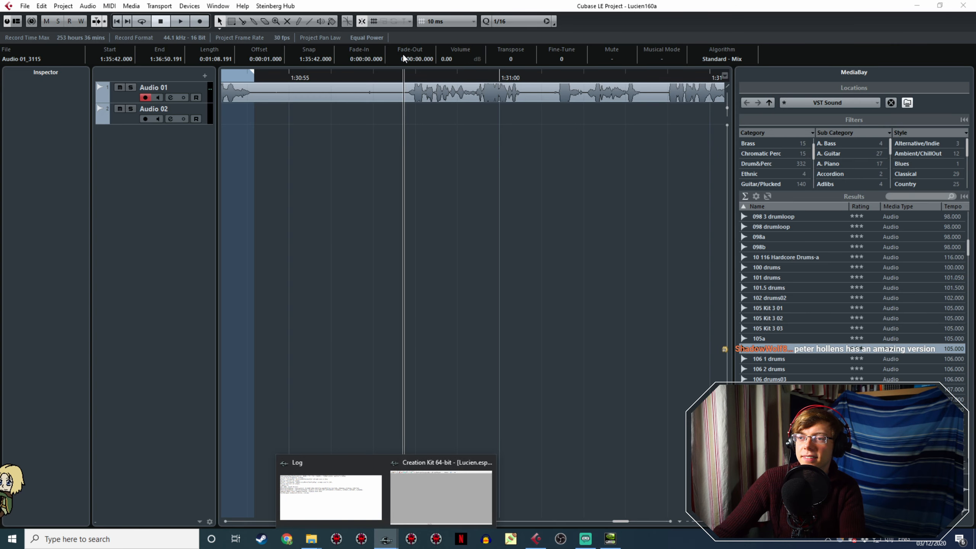
click(398, 77)
key(space)
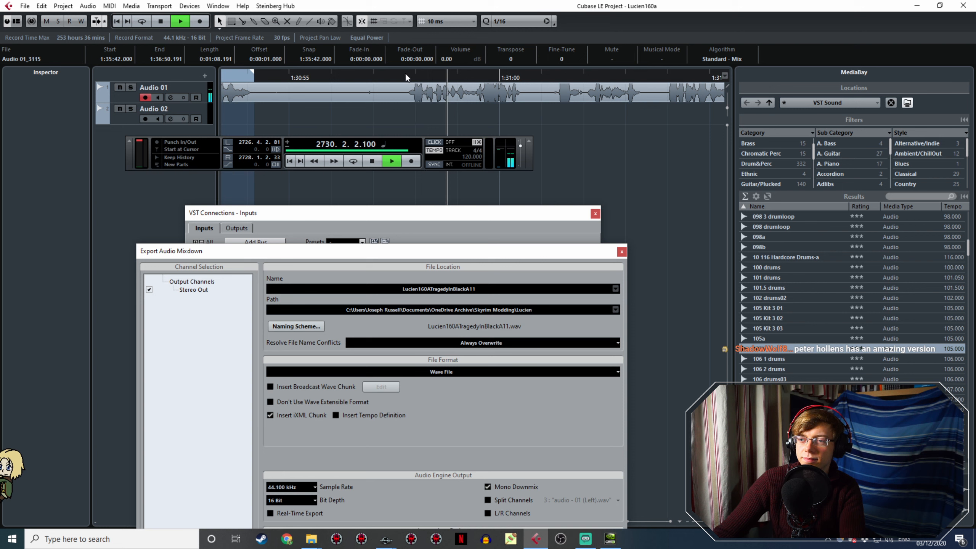
ctrl+scroll(405, 74, down, 2)
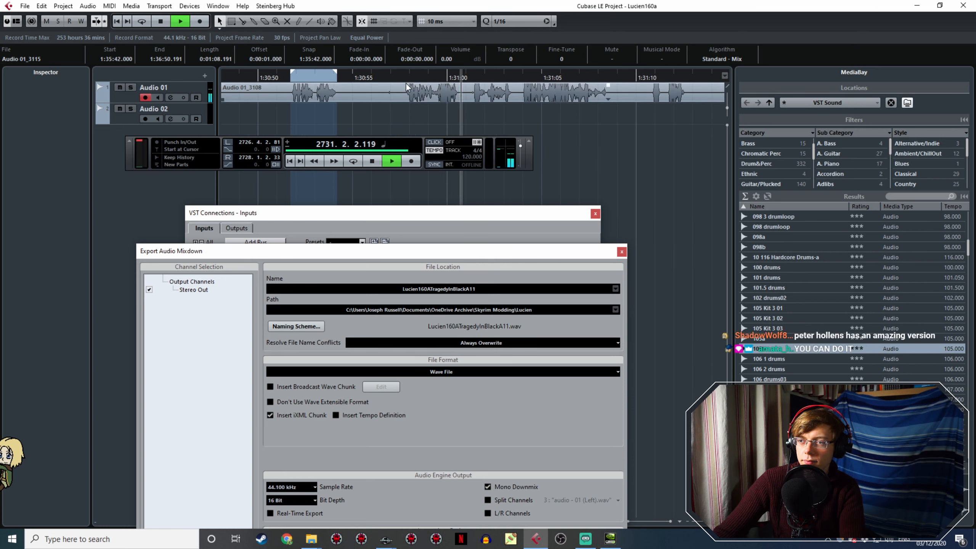
key(space)
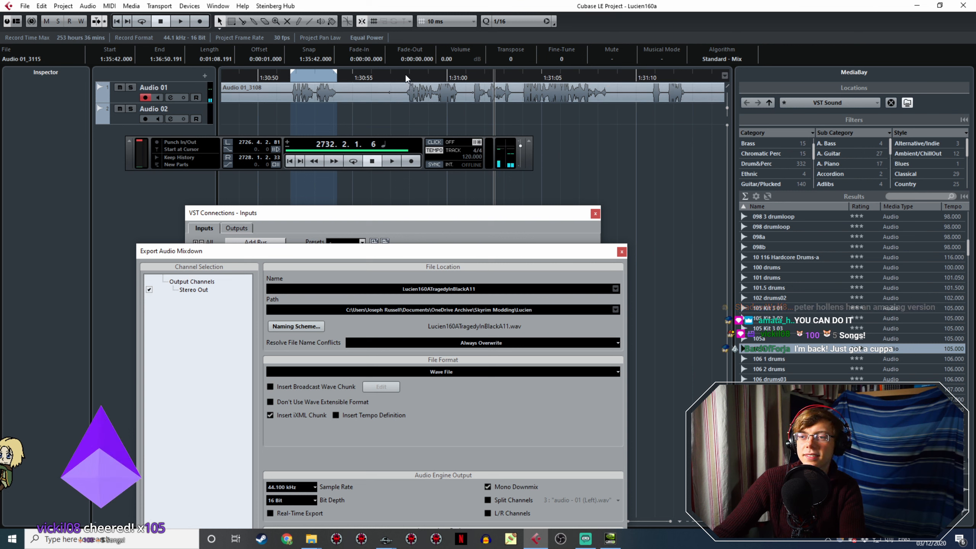
double_click(405, 72)
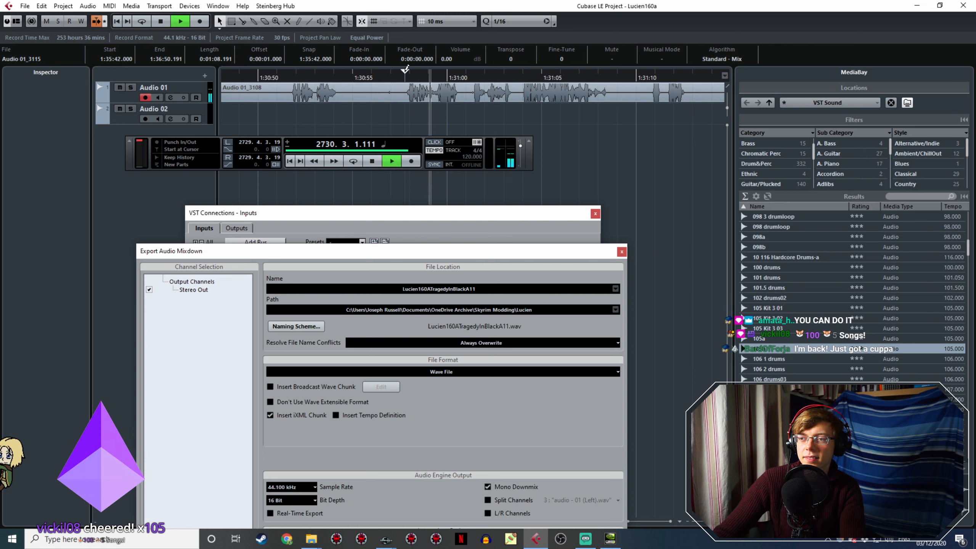
key(space)
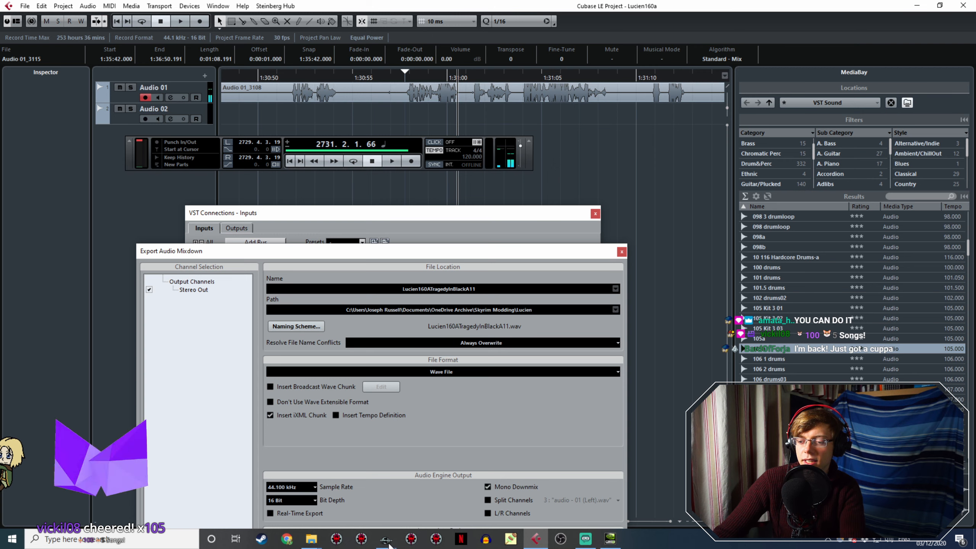
- Switch to the Creation Kit and close Action 2's topic info and dialogue scene action with OK
click(386, 538)
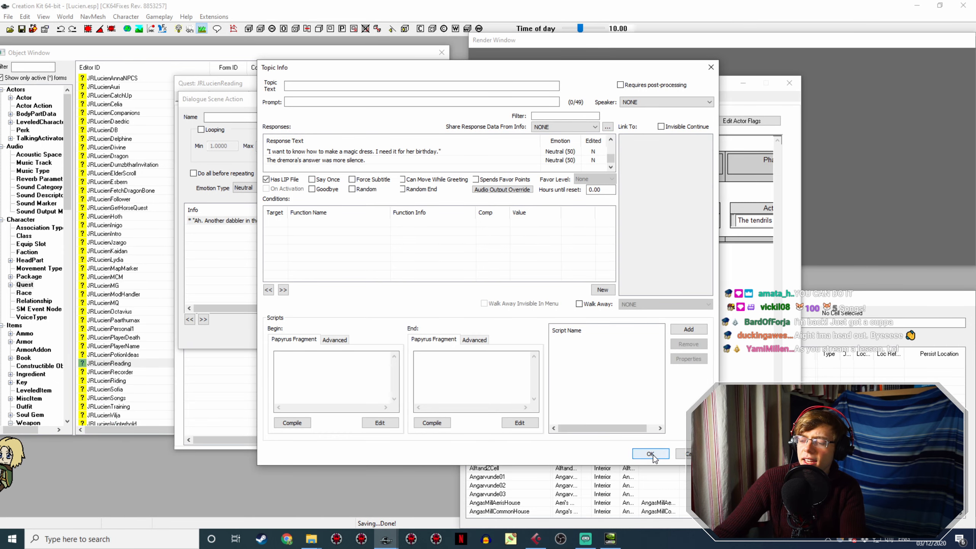
click(649, 457)
click(556, 327)
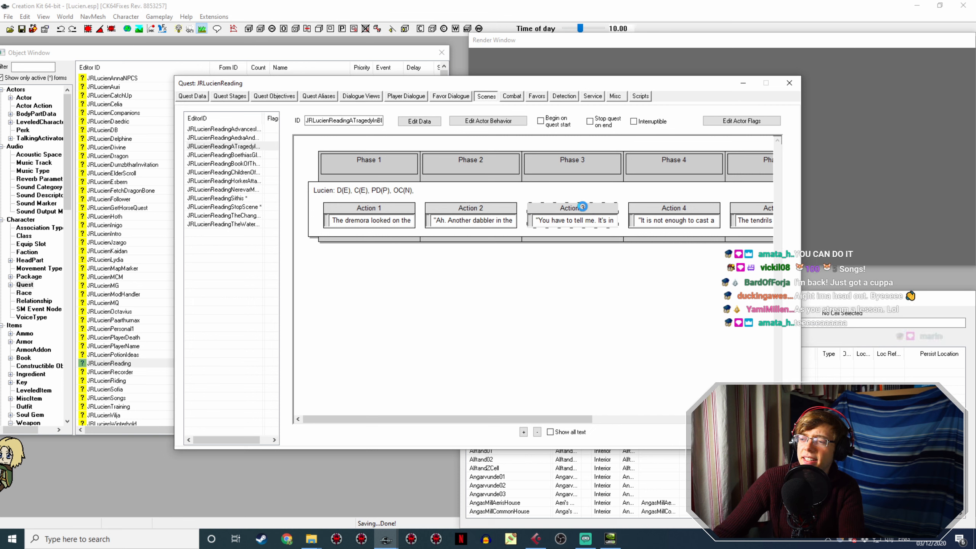
- Open the Action 3 dialogue in the scene and its first response, "You have to tell me. It's in the rules."
double_click(583, 208)
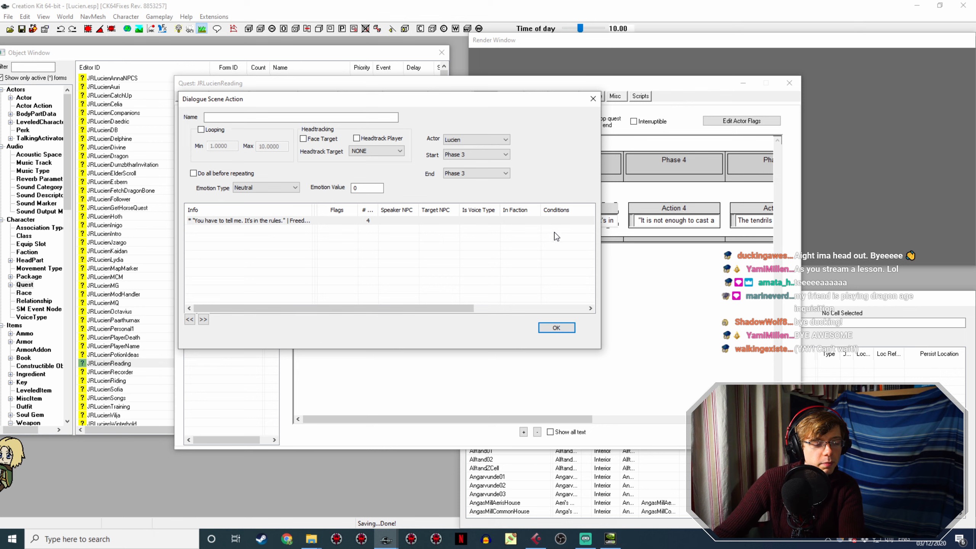
double_click(242, 221)
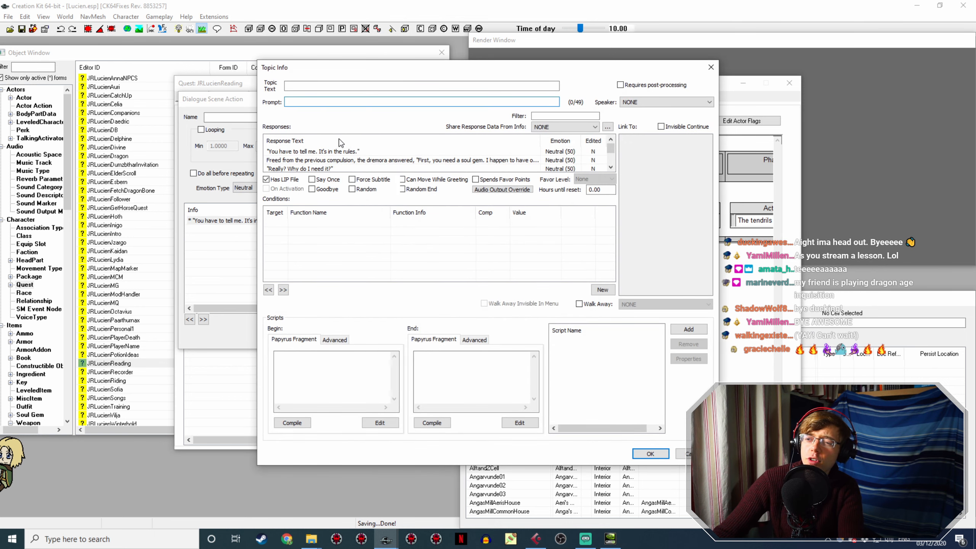
double_click(322, 151)
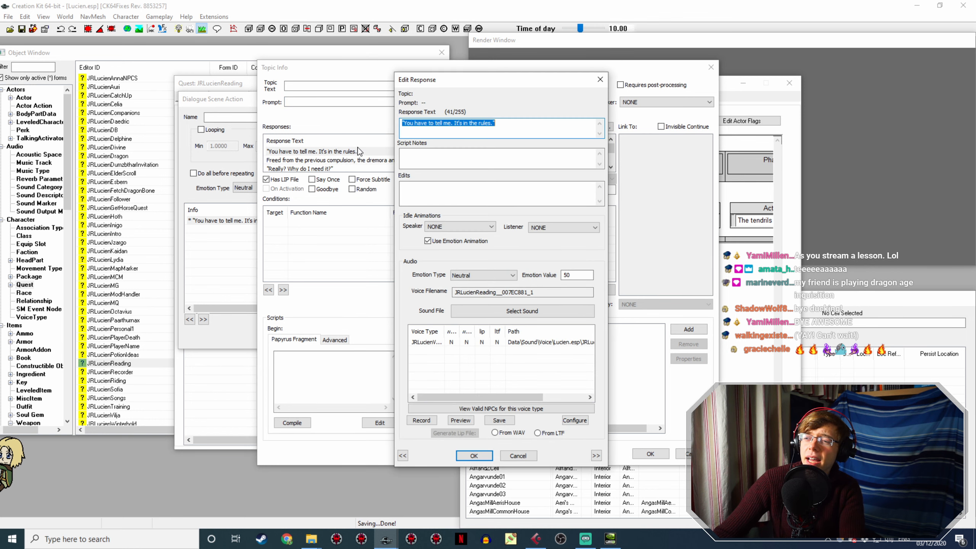
- Move Cubase's Export Audio Mixdown window higher, and open Action 3's second response, "Freed from the previous compulsion", in the Creation Kit
click(536, 540)
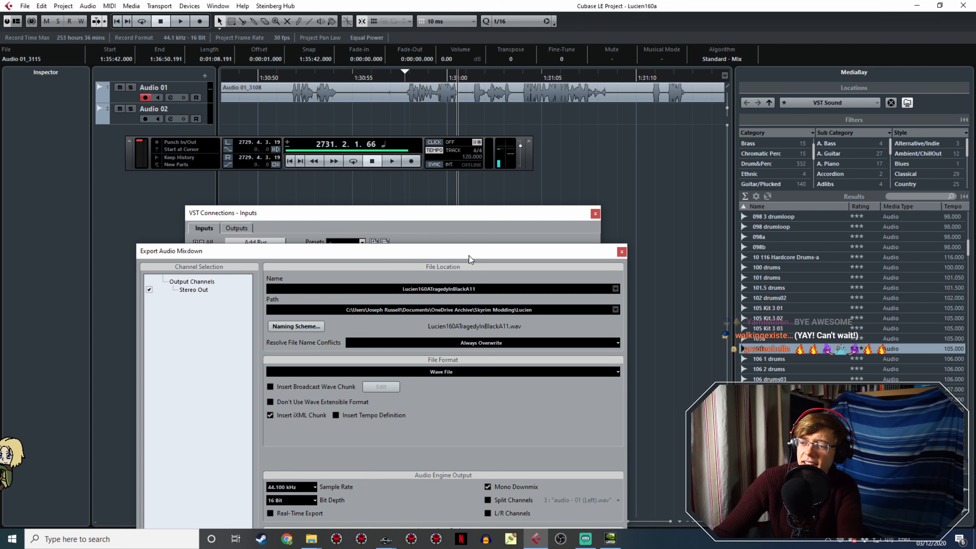
drag(469, 256, 466, 220)
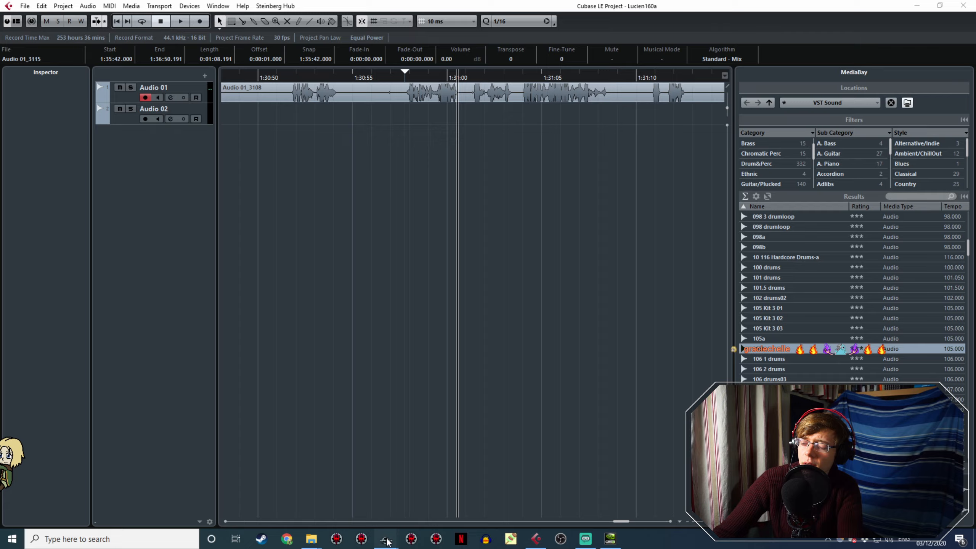
click(422, 494)
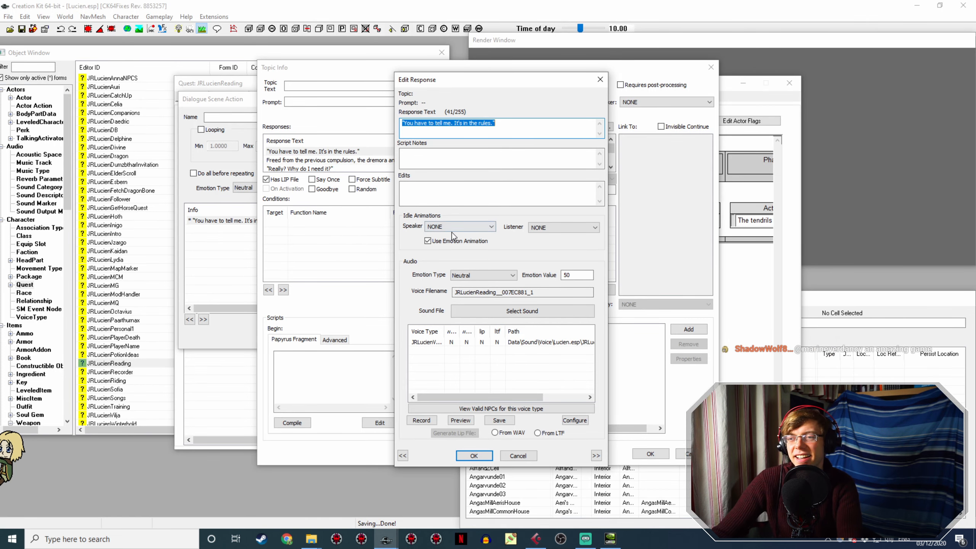
click(474, 456)
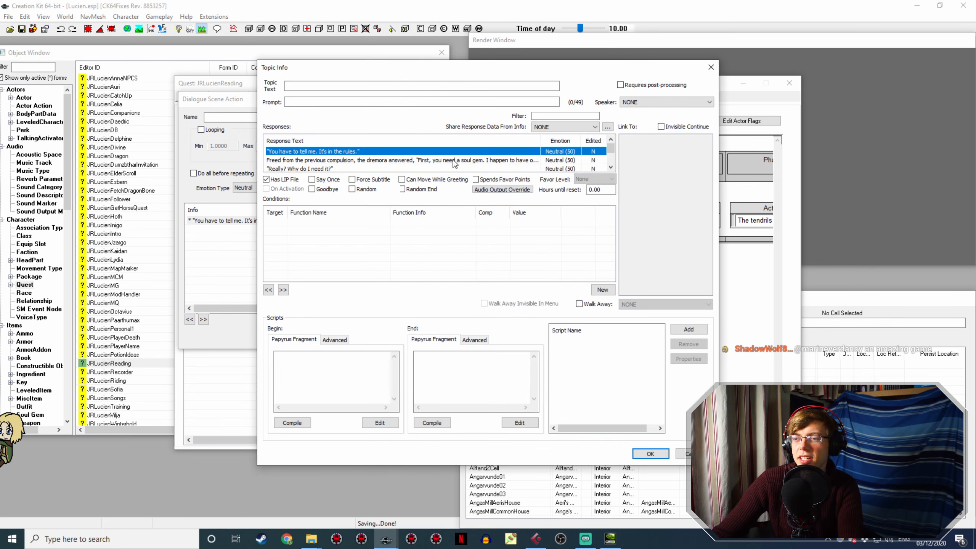
double_click(454, 164)
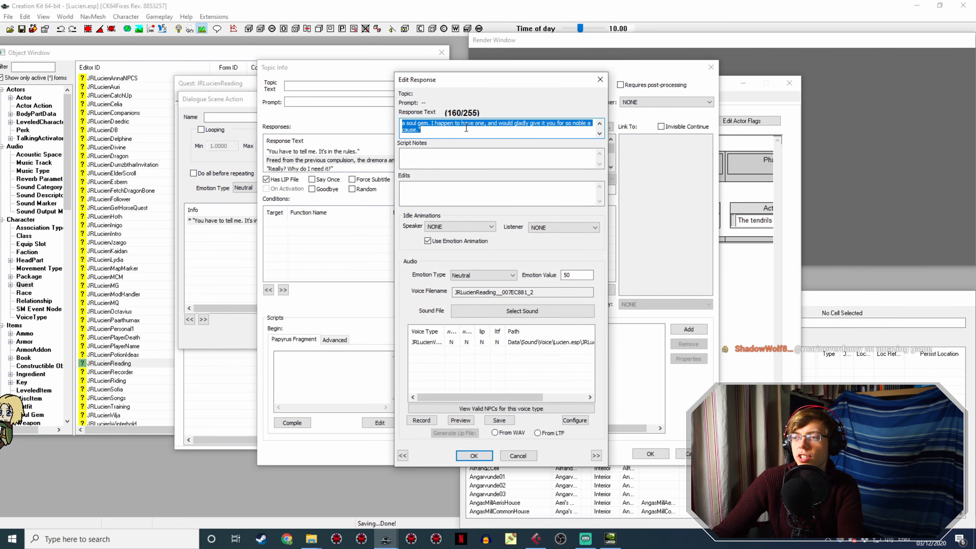
- In Cubase, set the locator range on Audio 01 from about 1:30:57 to just past 1:31:08 while playing the line
click(535, 539)
key(space)
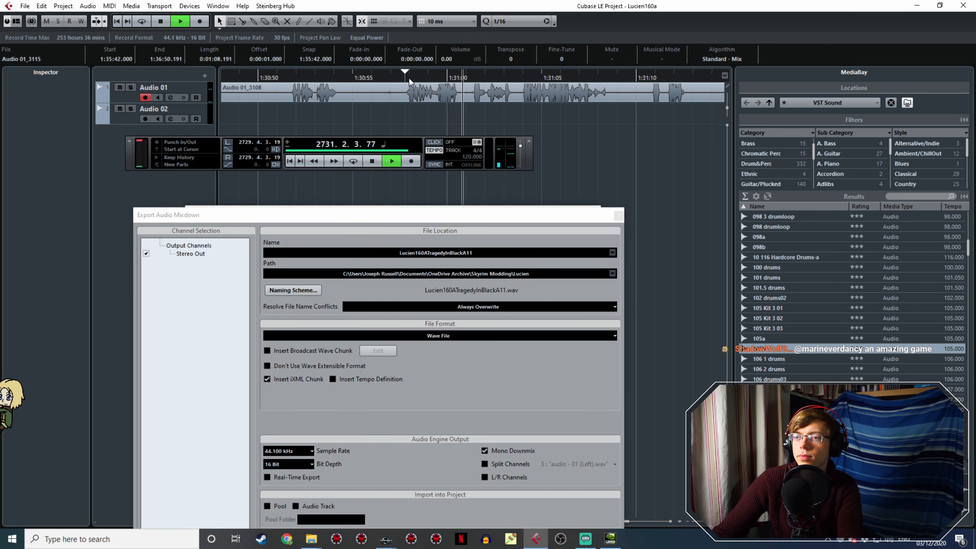
click(406, 78)
drag(405, 72, 610, 137)
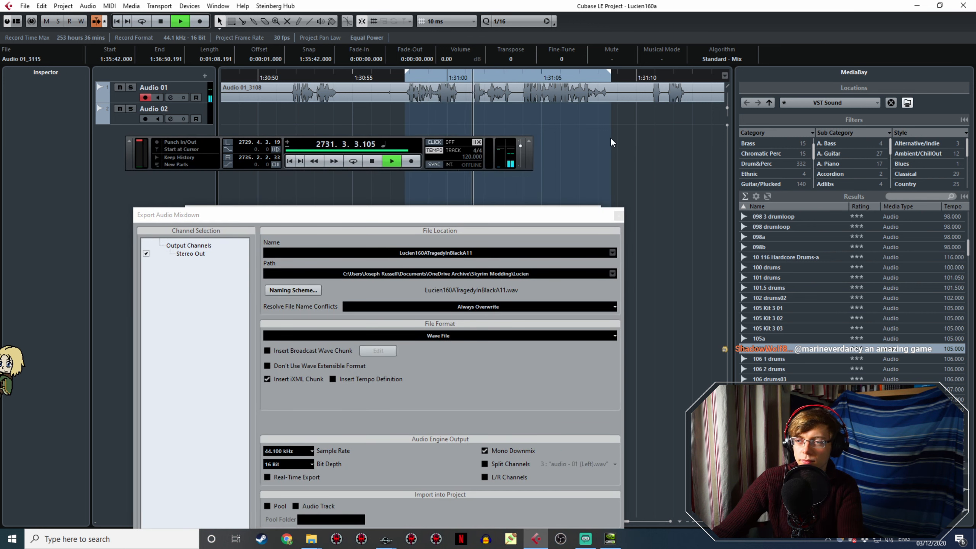
middle_drag(607, 136, 433, 132)
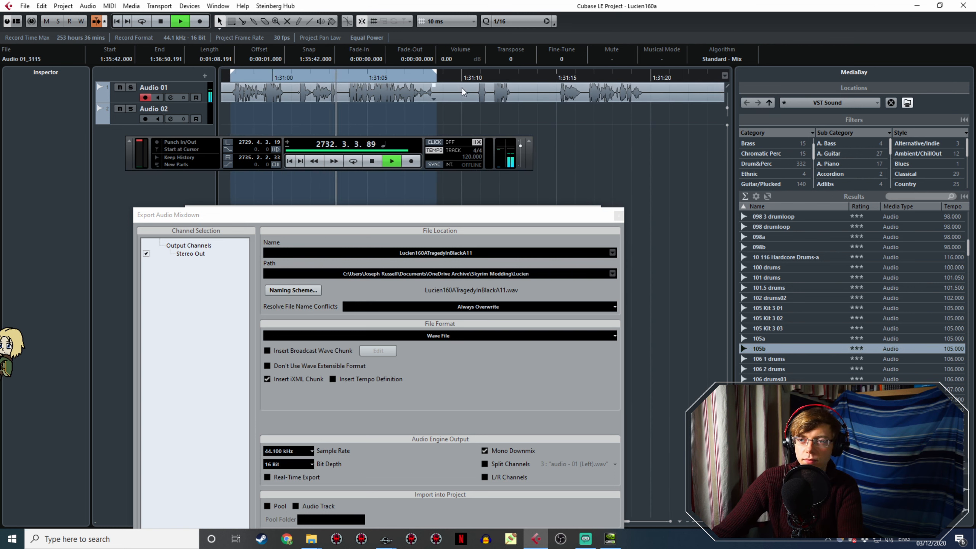
ctrl+scroll(435, 103, up, 3)
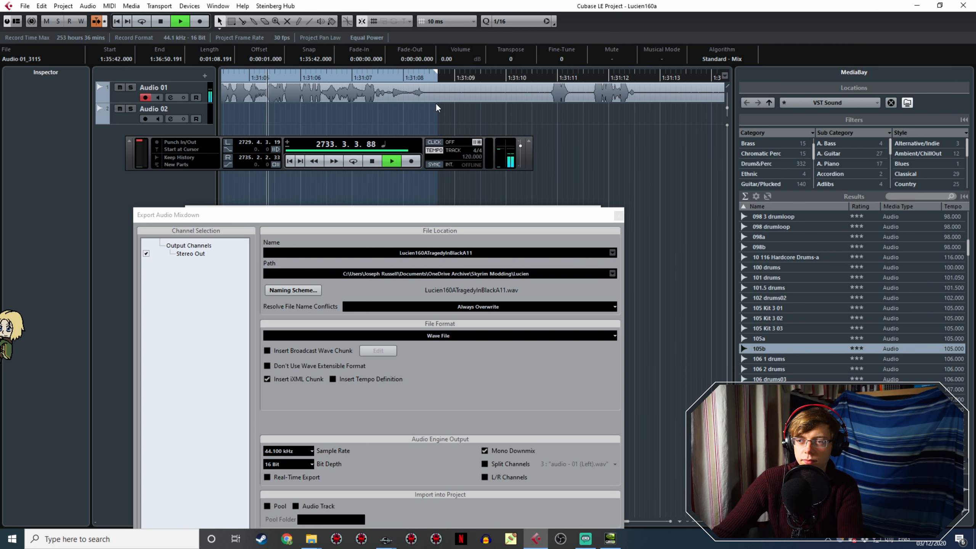
ctrl+scroll(439, 80, down, 5)
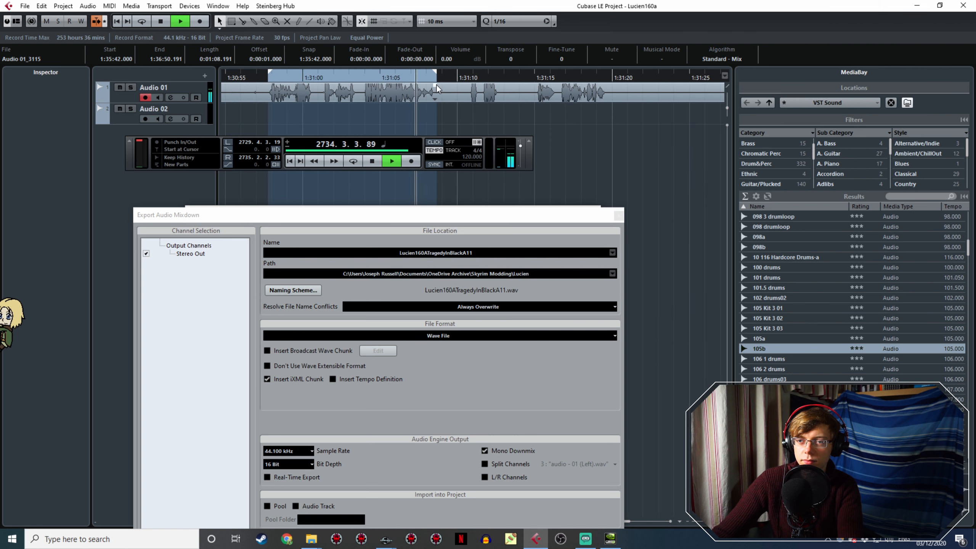
key(space)
ctrl+scroll(442, 87, up, 1)
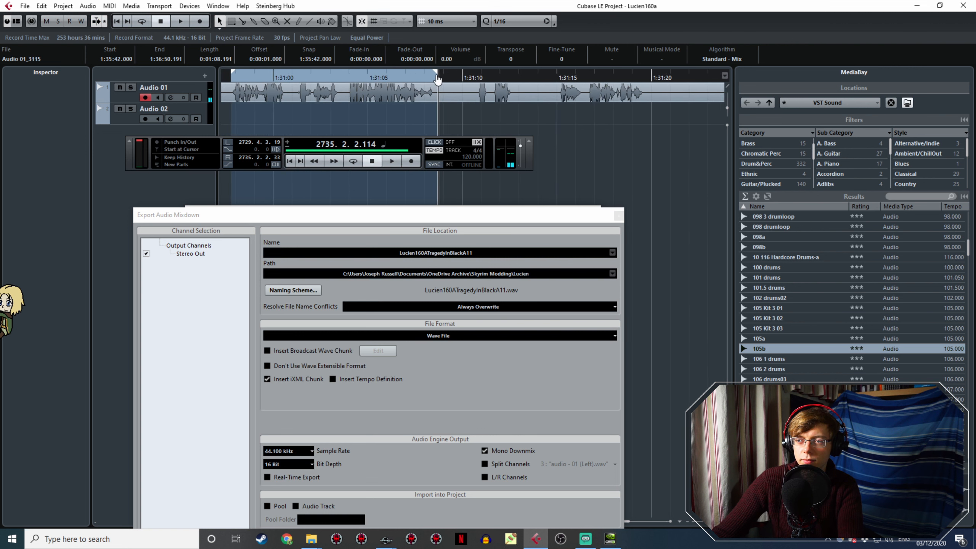
ctrl+scroll(437, 79, up, 3)
- Export the marked range as a wave file named Lucien160ATragedyInBlackA12
click(480, 257)
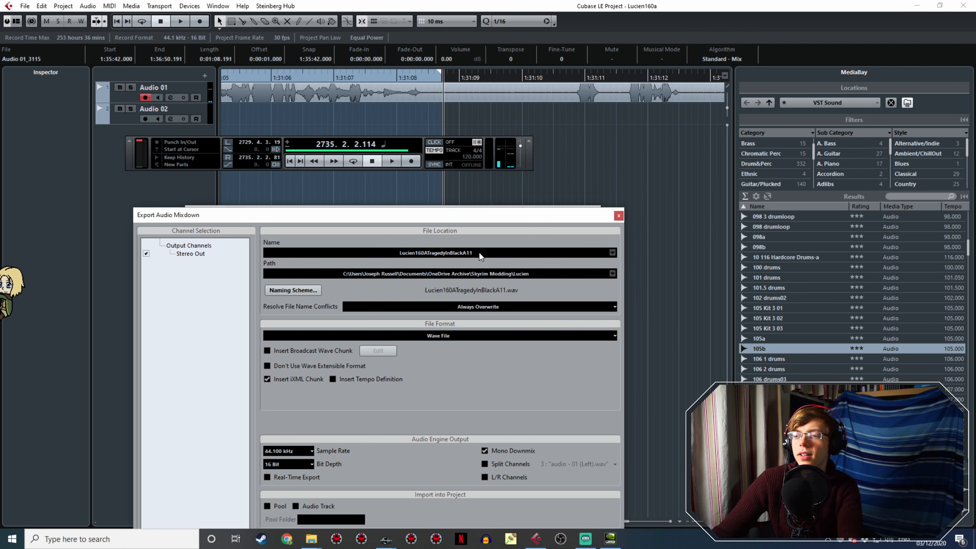
click(479, 253)
click(485, 253)
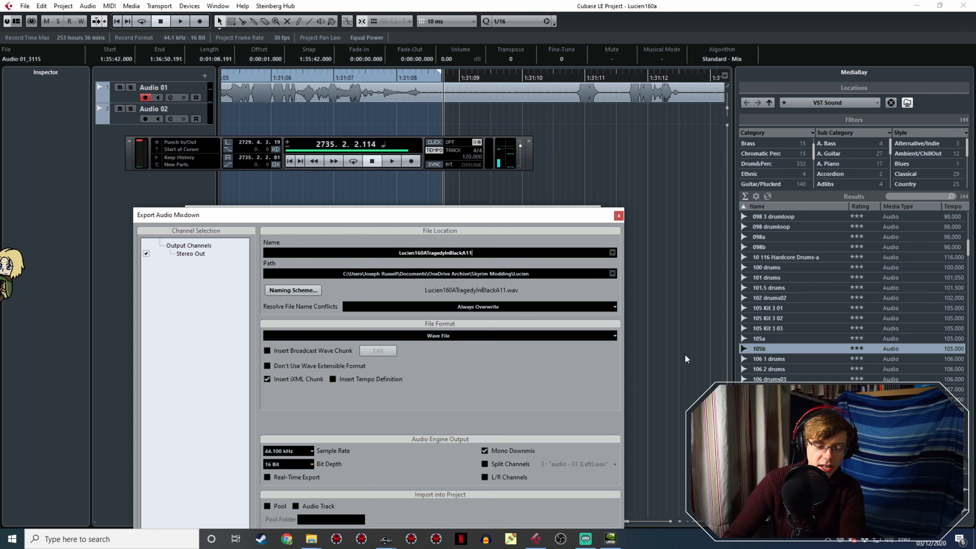
key(BackSpace)
text(2)
drag(506, 215, 450, 113)
click(501, 484)
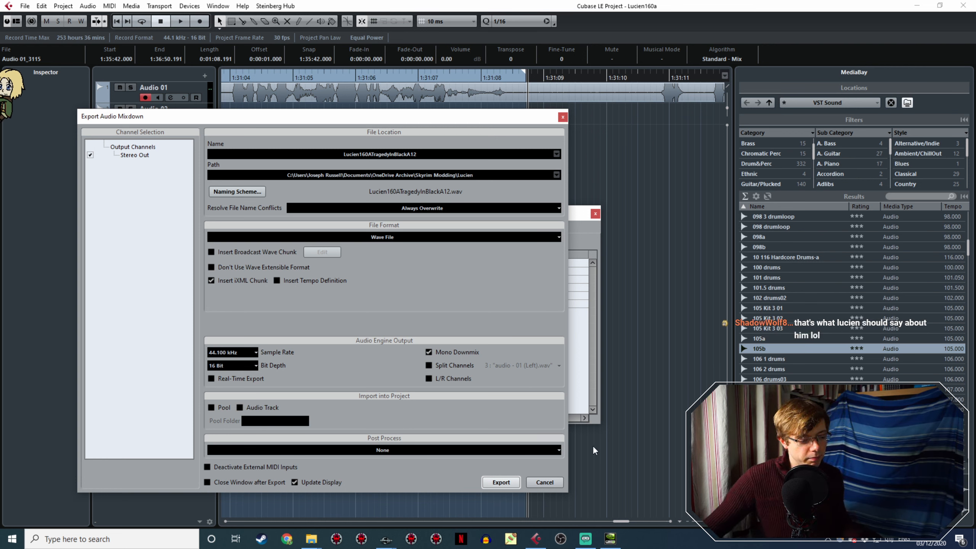
click(562, 117)
- Switch to the Creation Kit, close the second response with OK, and open the third response, "Really? Why do I need it?"
mouse_move(386, 538)
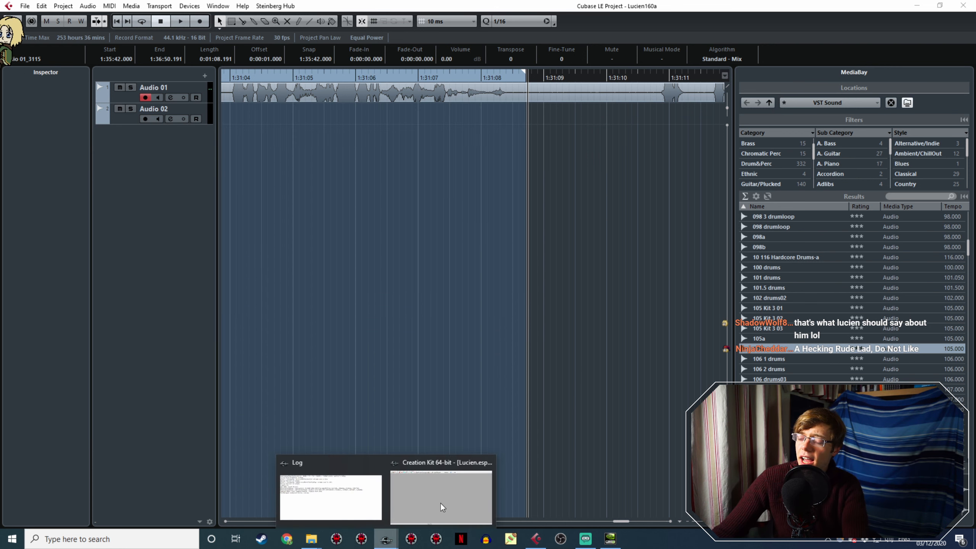
click(443, 502)
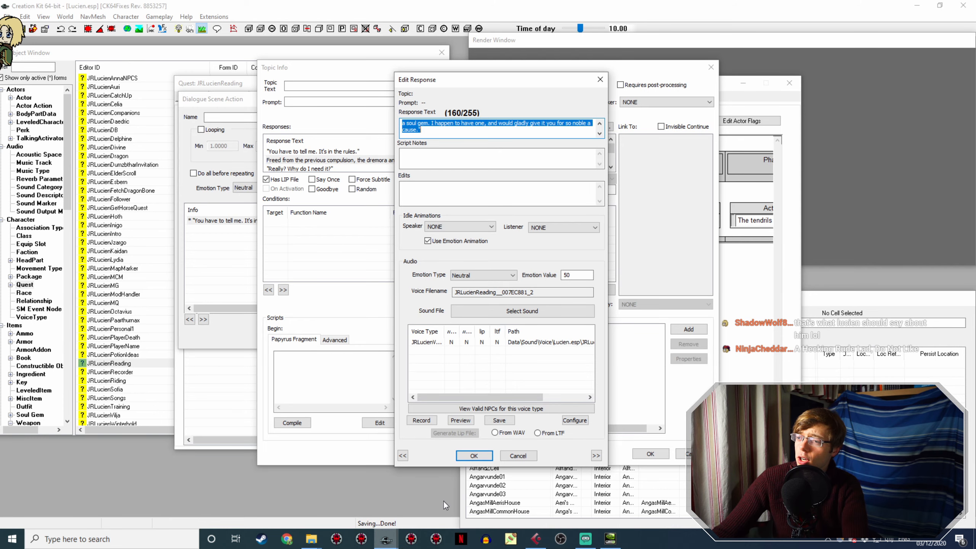
click(489, 457)
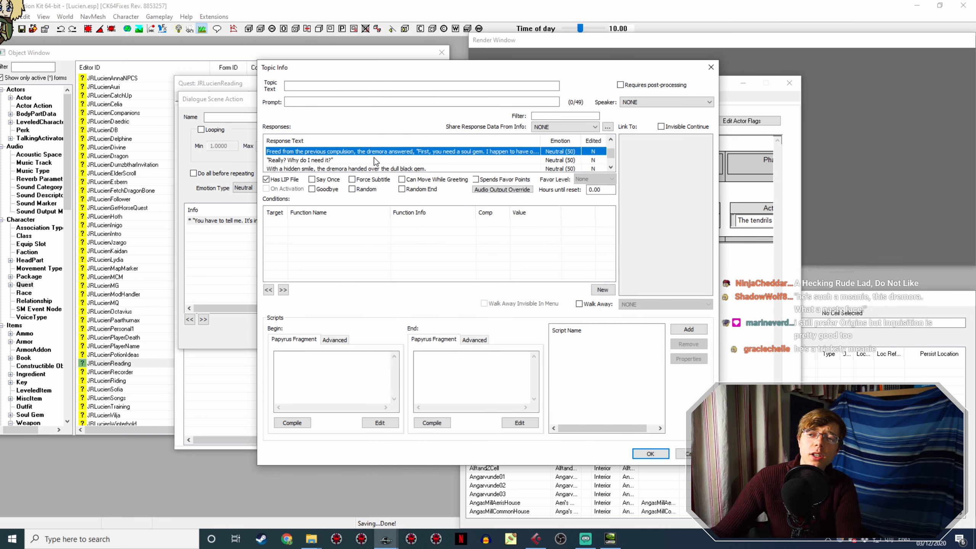
double_click(361, 158)
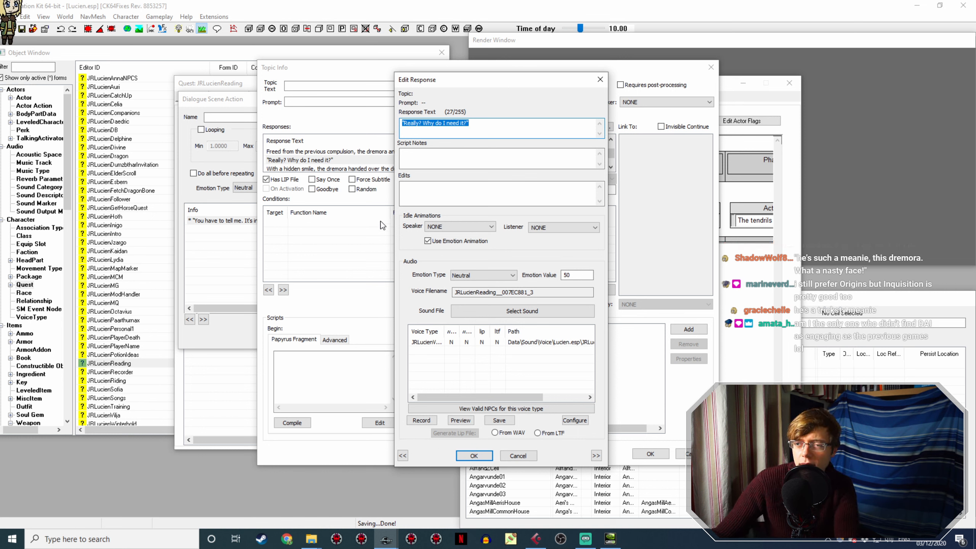
- Switch to Cubase, bring the next take near 1:31:11 on Audio 01 into position, and move the Export Audio Mixdown window lower
click(535, 538)
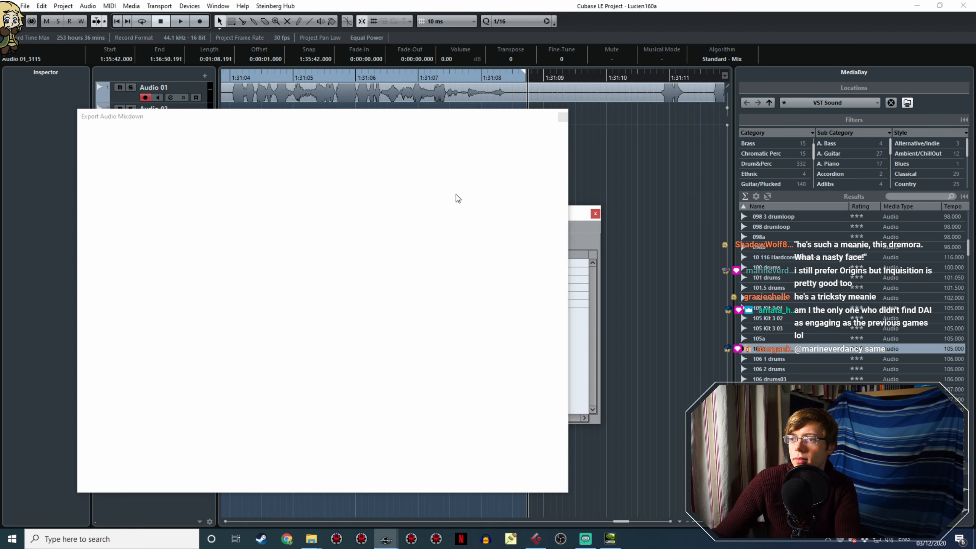
click(489, 77)
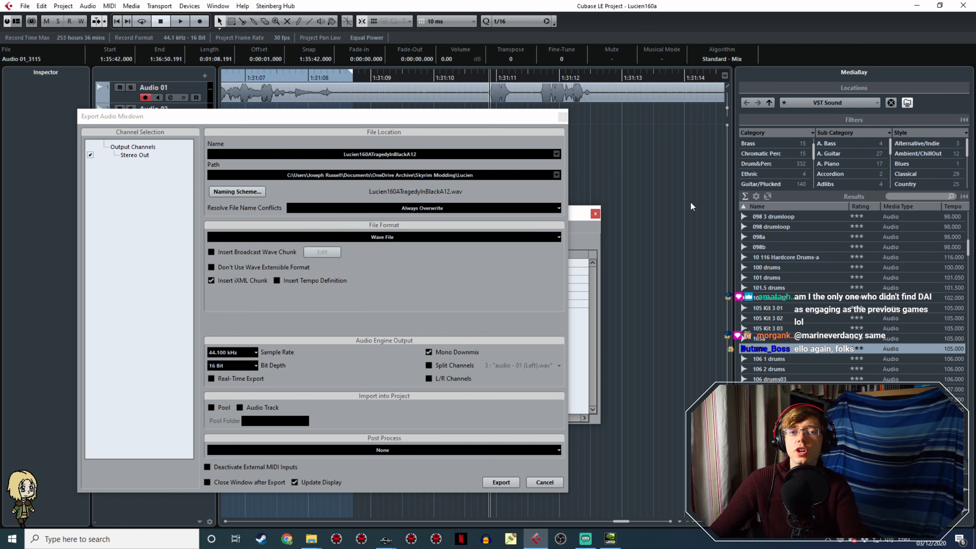
click(483, 76)
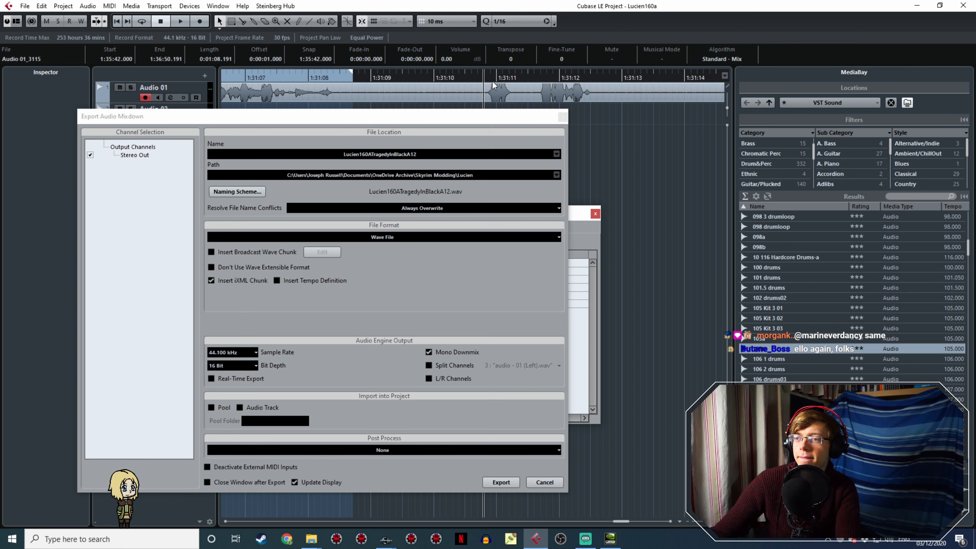
middle_drag(612, 133, 520, 118)
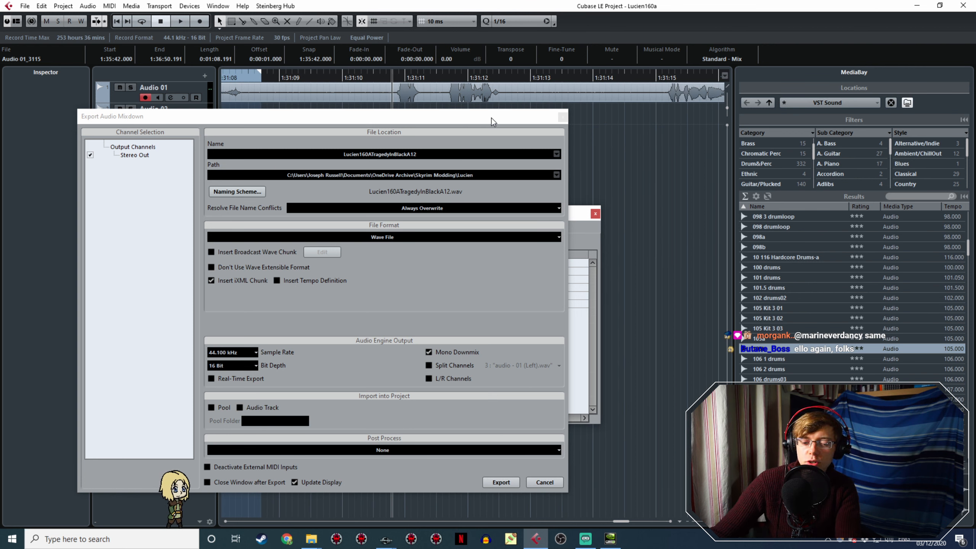
drag(491, 119, 504, 176)
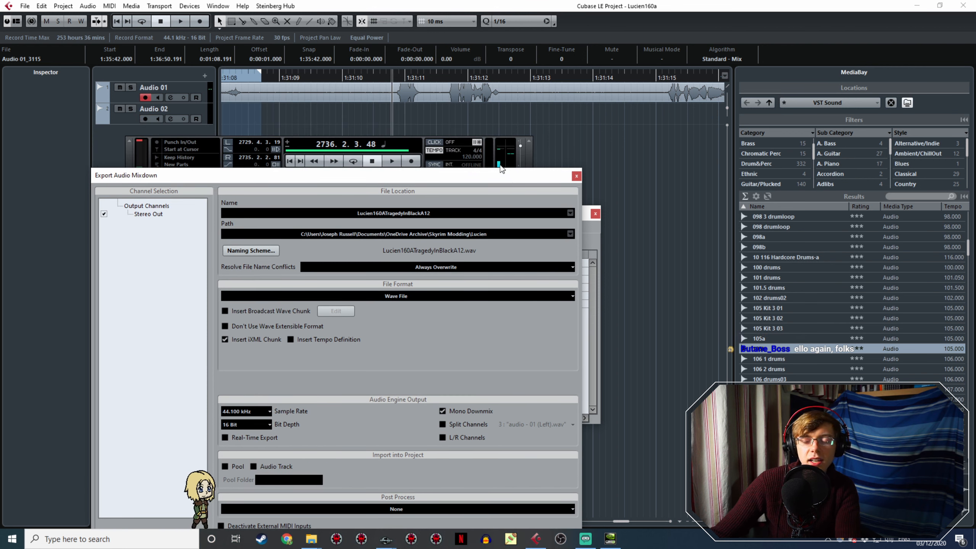
- Set the locator range on Audio 01 from about 1:31:10.8 to 1:31:12.6 while playing the line
click(392, 68)
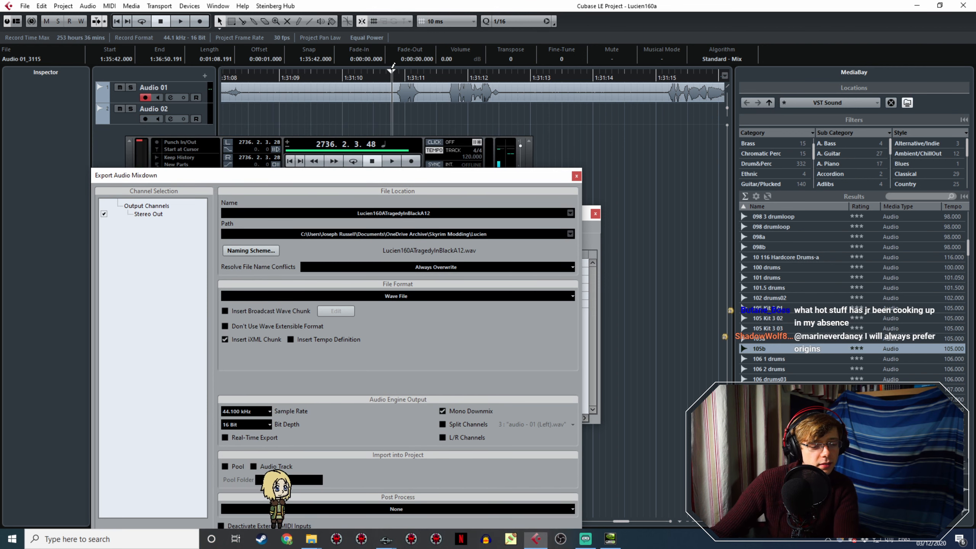
drag(392, 69, 504, 77)
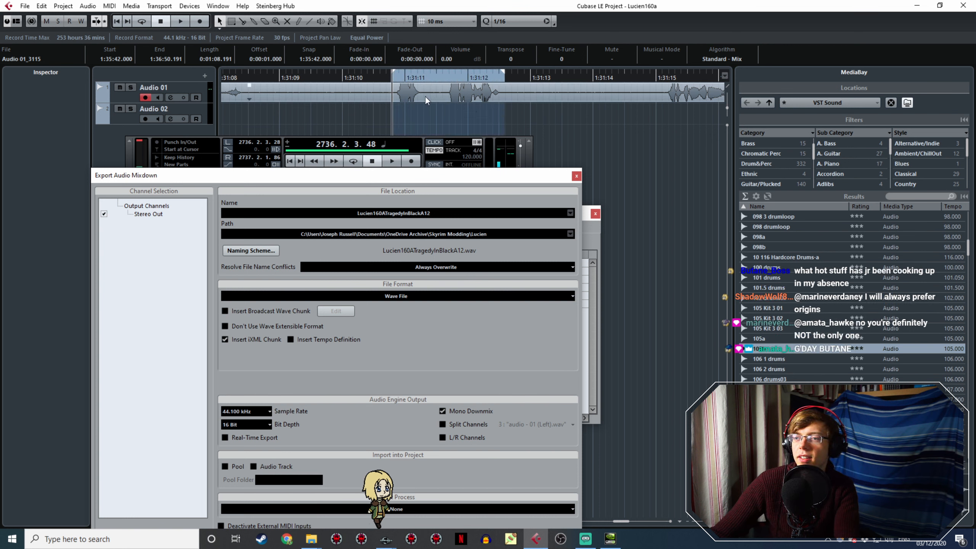
key(space)
key(space)
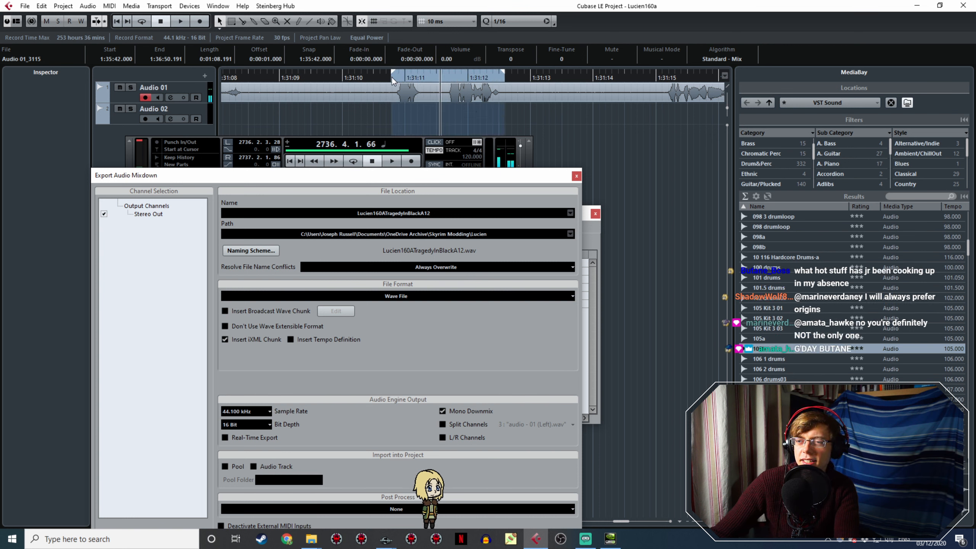
click(392, 77)
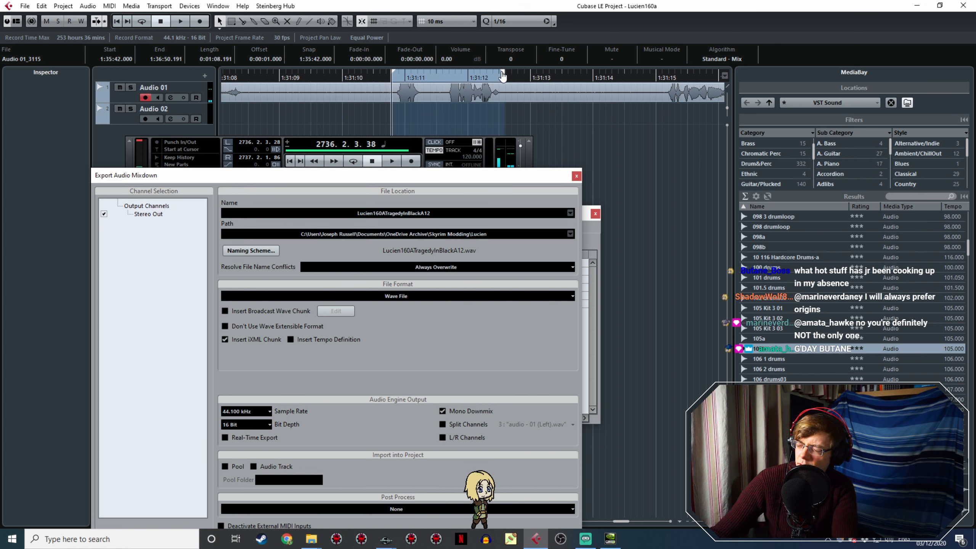
key(space)
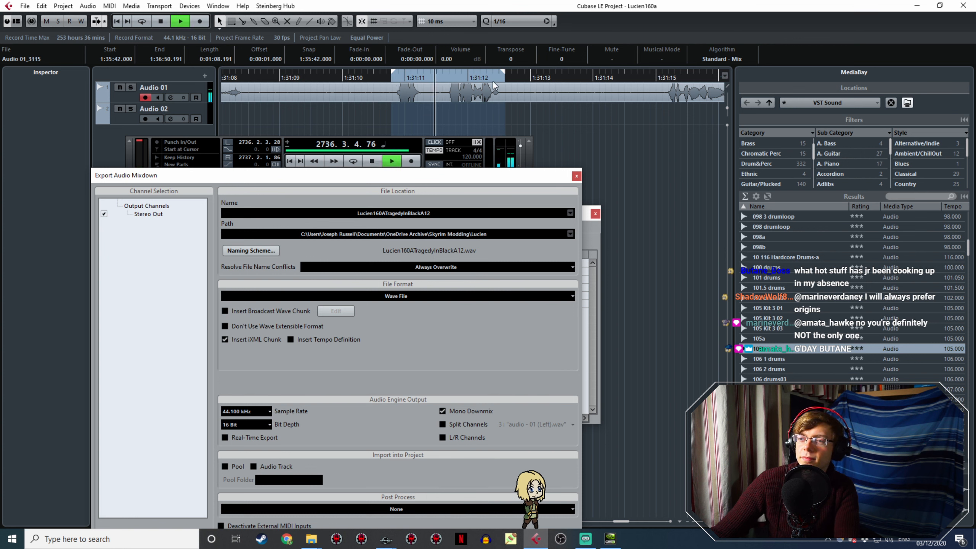
key(space)
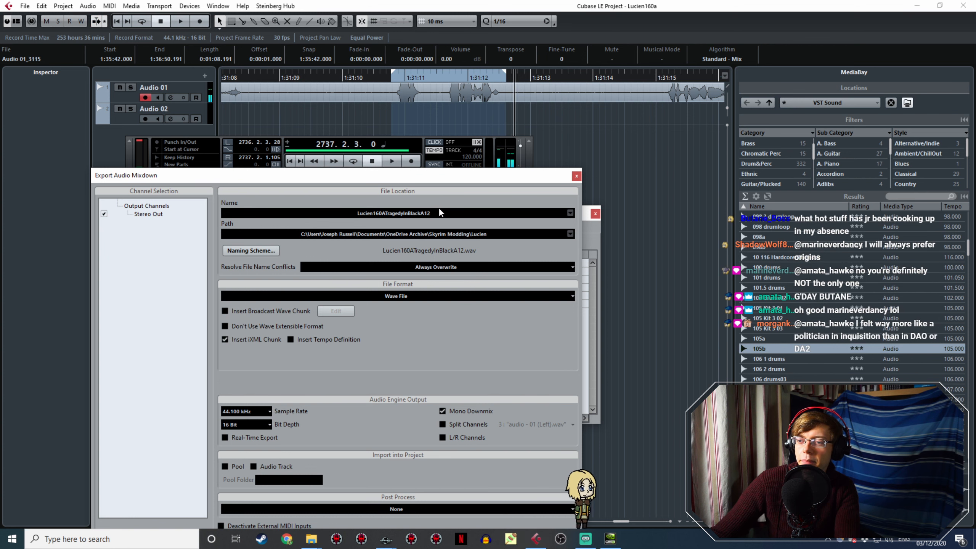
- Move the export window higher and export the marked range as a wave file named Lucien160ATragedyInBlackA13
click(440, 213)
key(BackSpace)
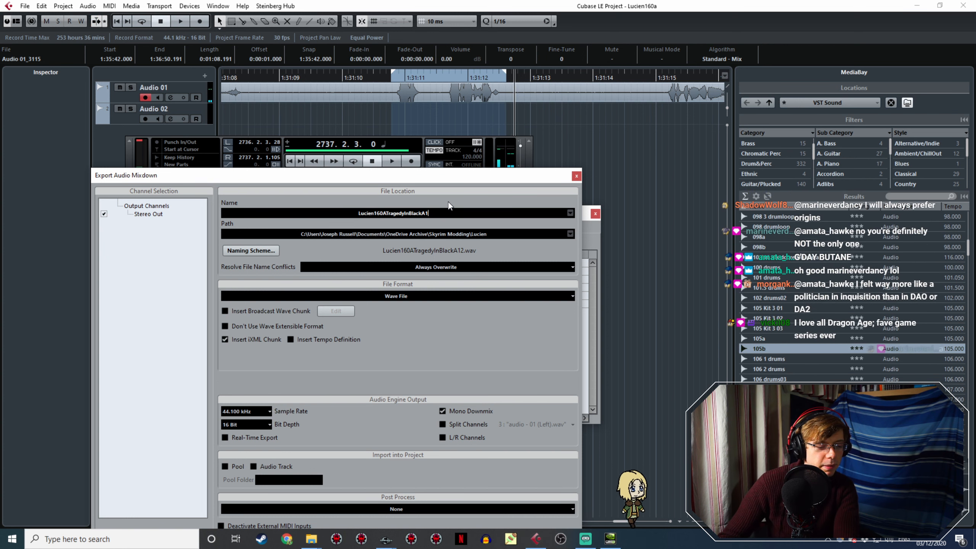
text(3)
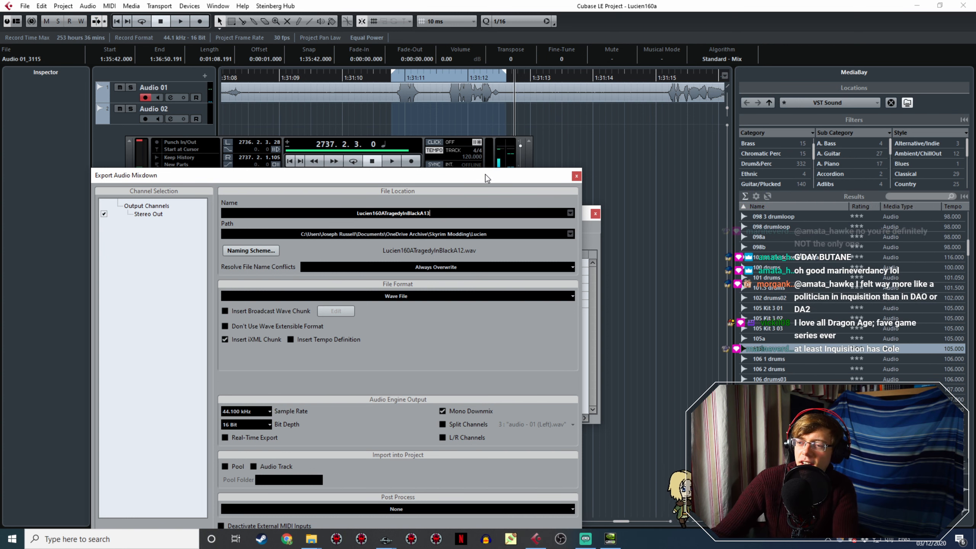
drag(487, 178, 459, 115)
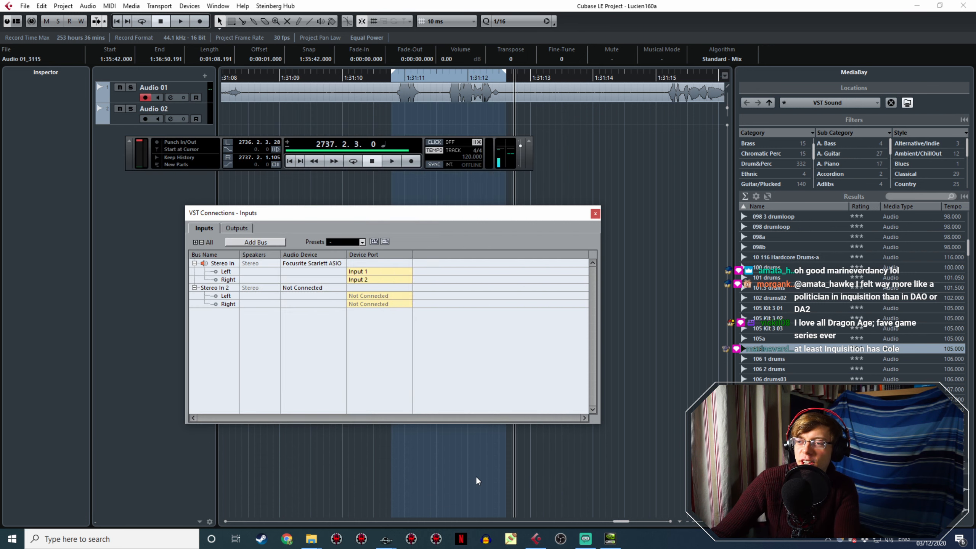
click(486, 478)
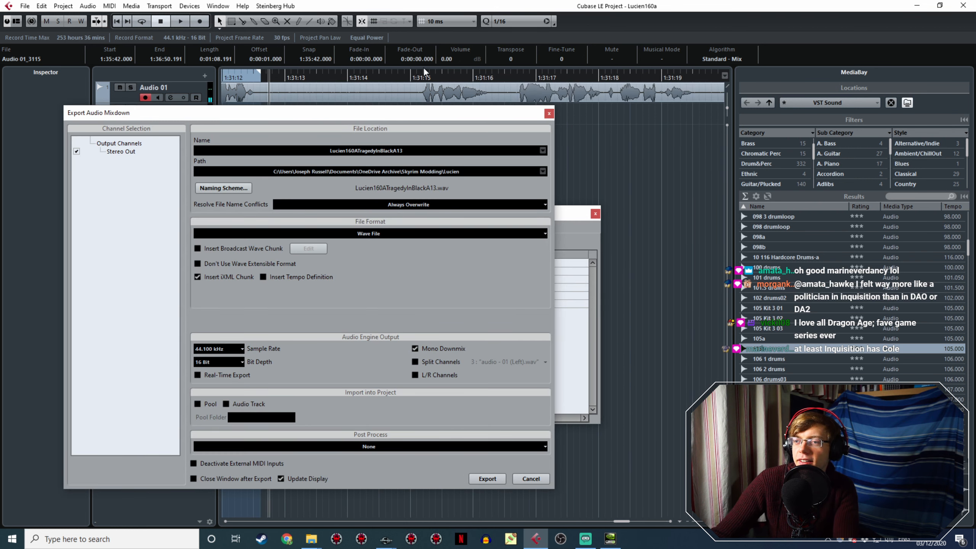
- Place the project cursor on Audio 01 just before the next take, at about 1:31:15
click(415, 77)
key(g)
key(g)
key(g)
key(g)
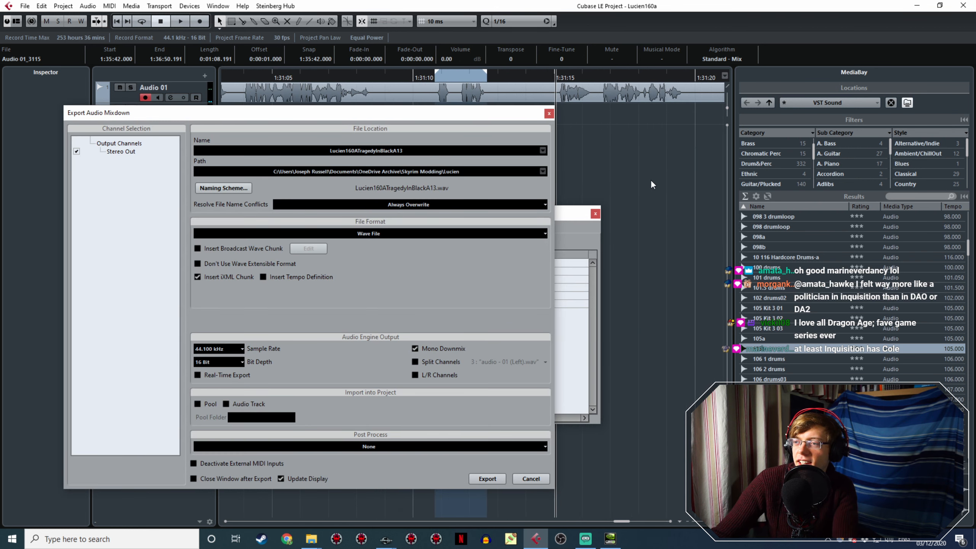
- Switch to the Creation Kit, close the third response with OK, and open the fourth, "With a hidden smile, the dremora handed over the dull black gem."
click(595, 213)
click(530, 479)
click(386, 539)
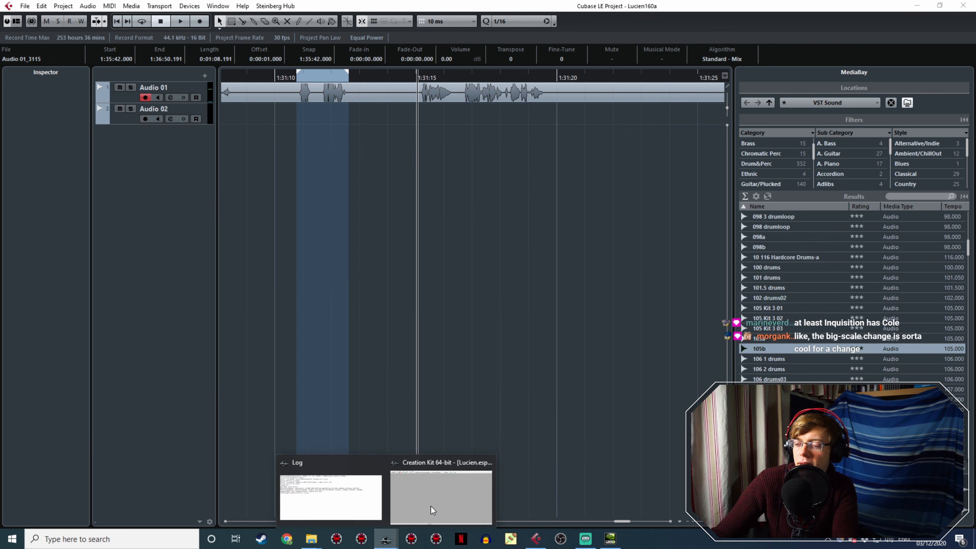
click(434, 501)
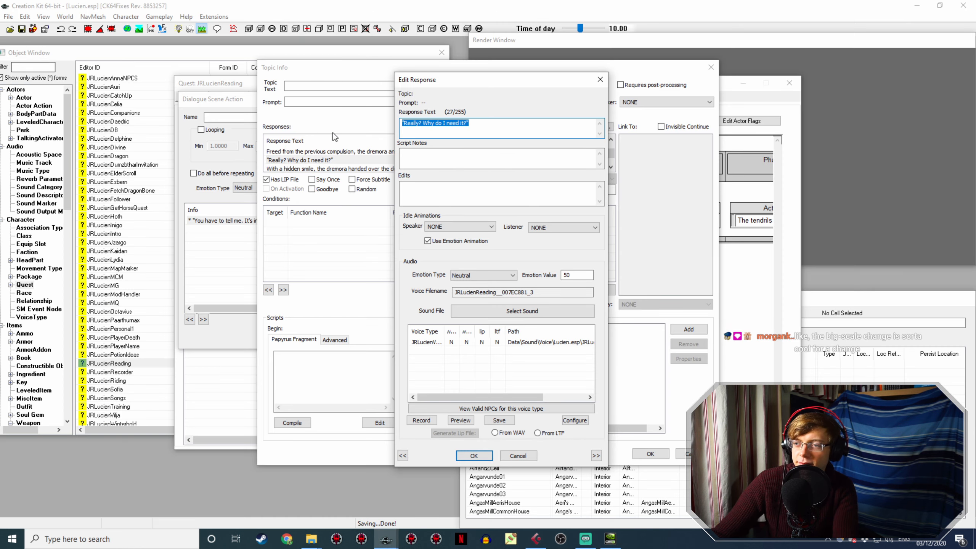
click(481, 457)
scroll(370, 158, down, 1)
double_click(386, 161)
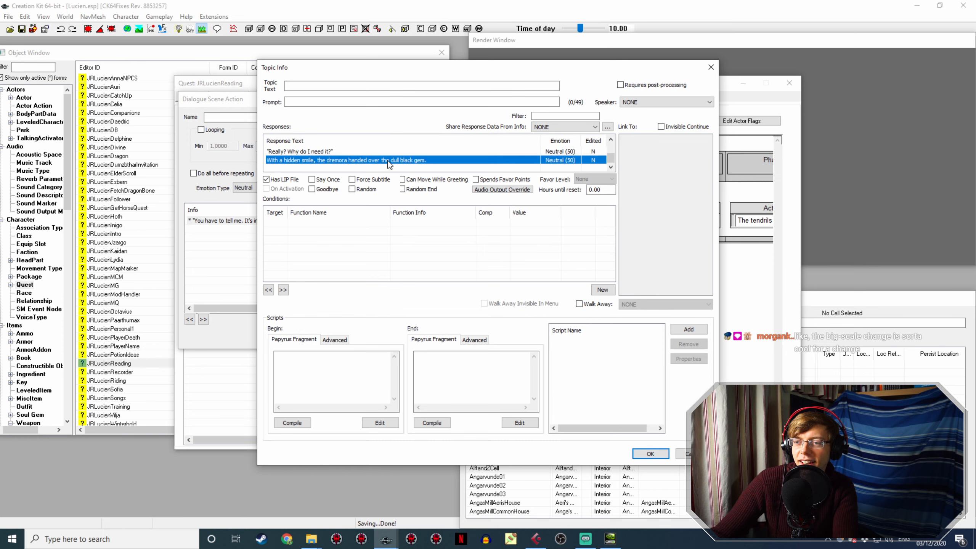
- In Cubase, set the locator range on Audio 01 from about 1:31:15 to just before 1:31:20 while playing the line
click(534, 539)
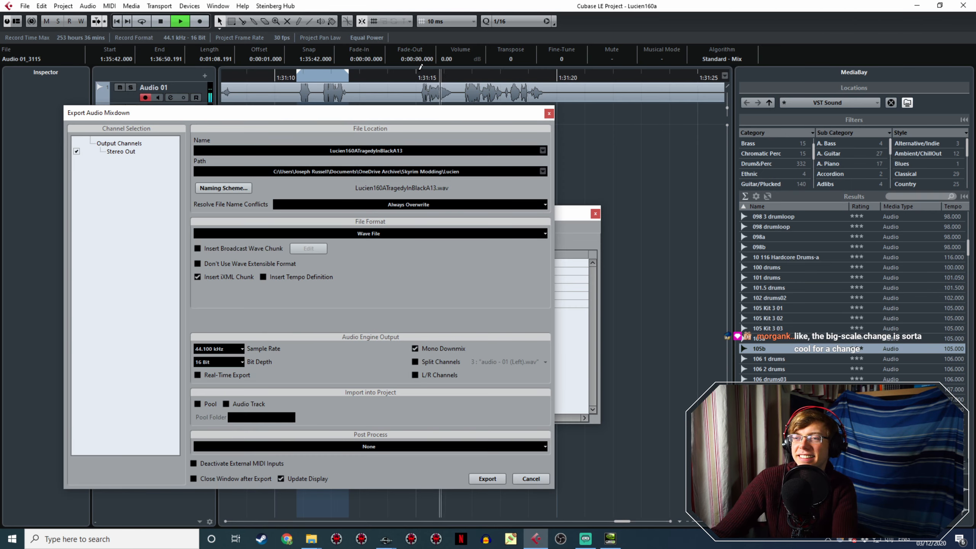
drag(418, 71, 545, 73)
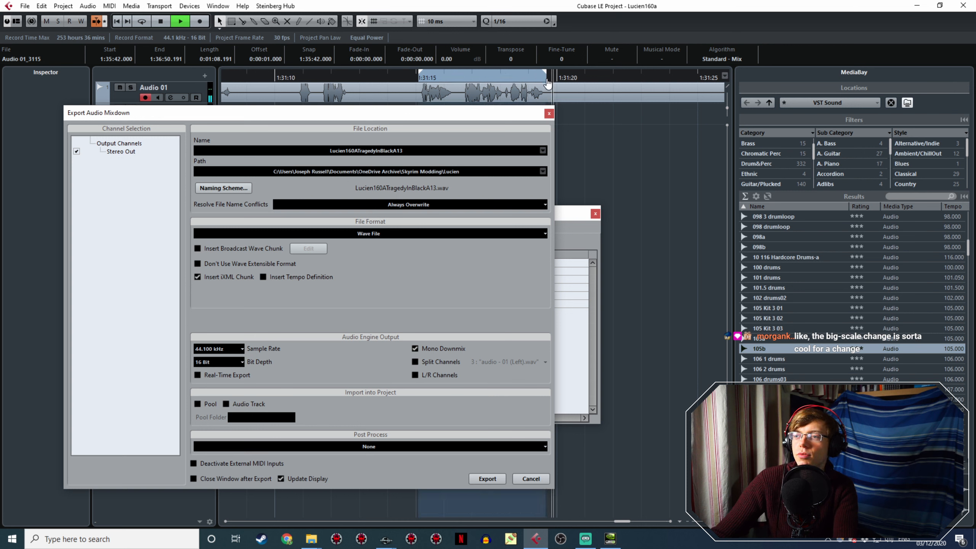
click(405, 77)
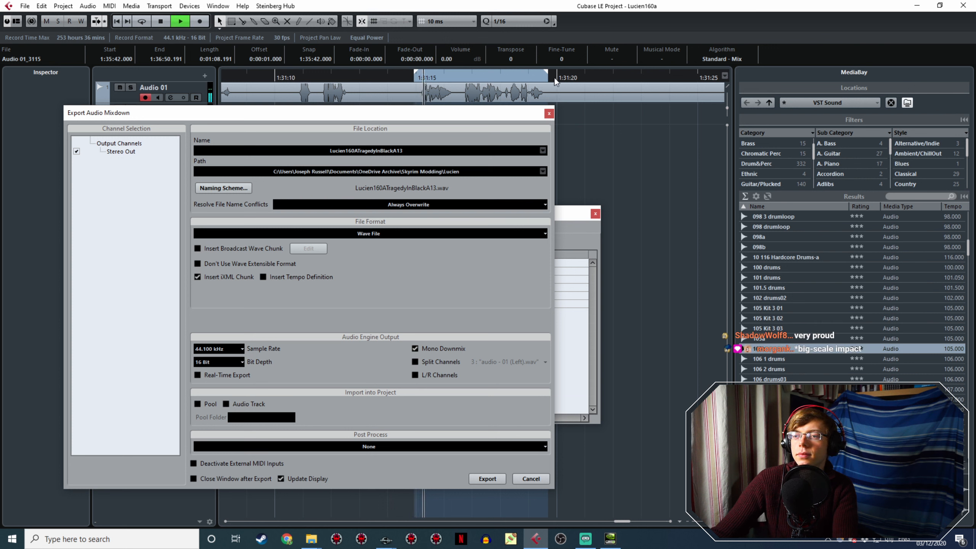
key(space)
- Export the marked range as a wave file named Lucien160ATragedyInBlackA14
click(415, 148)
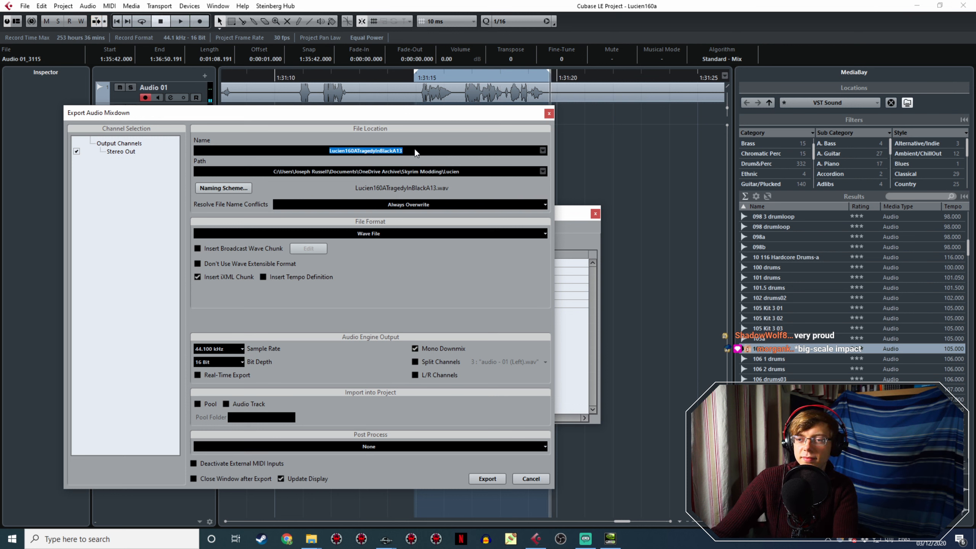
click(415, 149)
key(BackSpace)
text(4)
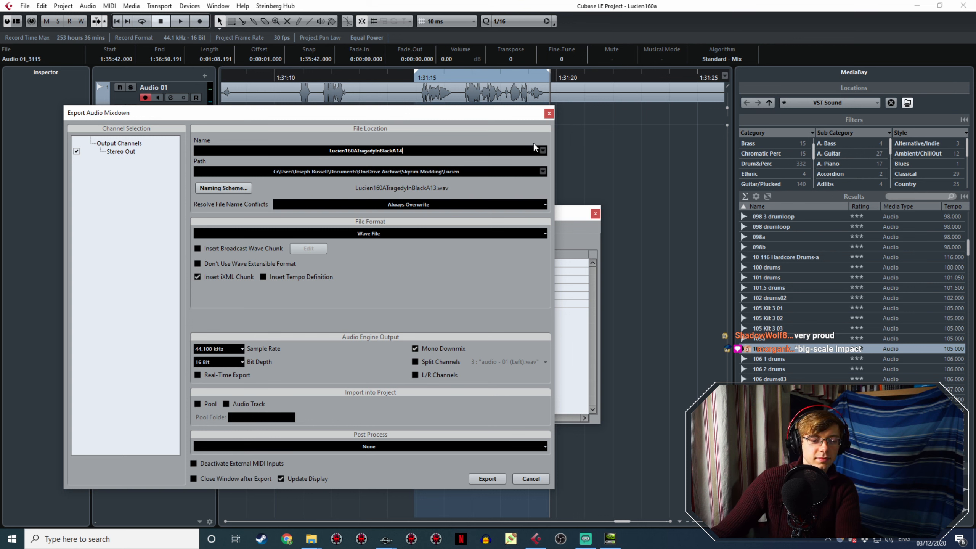
click(501, 478)
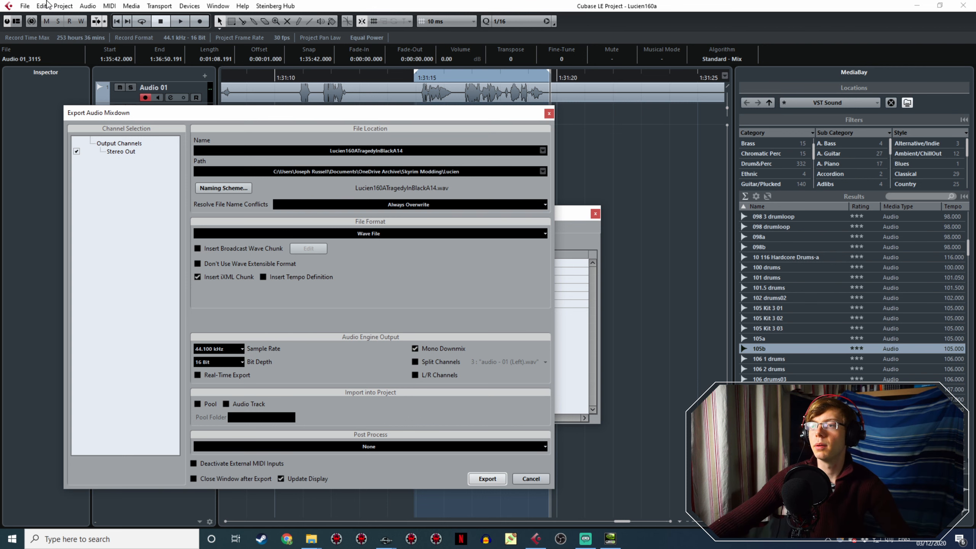
- Move the export window lower, play the start of clip Audio 01_3109, and place the cursor just before its speech at about 1:31:30
drag(504, 110, 539, 236)
ctrl+scroll(576, 125, down, 4)
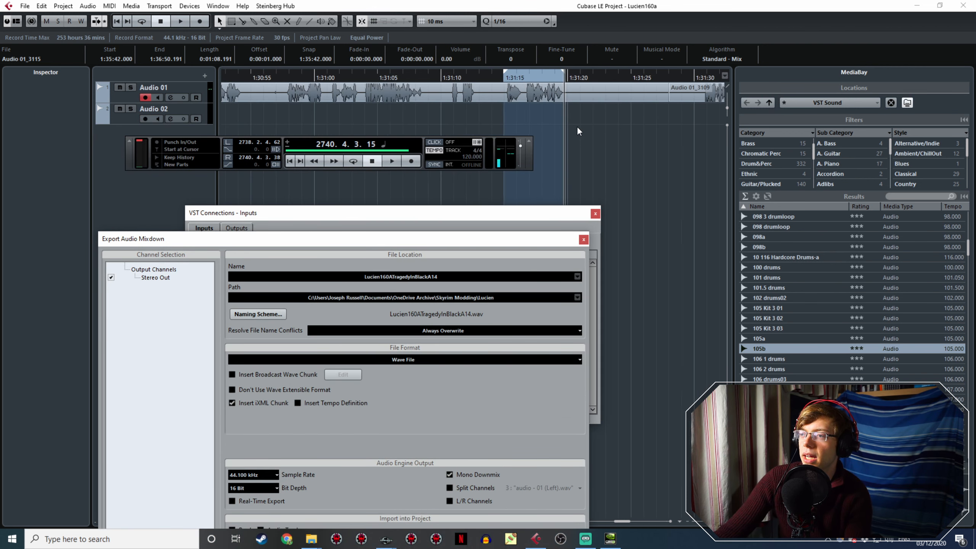
middle_drag(623, 137, 351, 93)
click(363, 78)
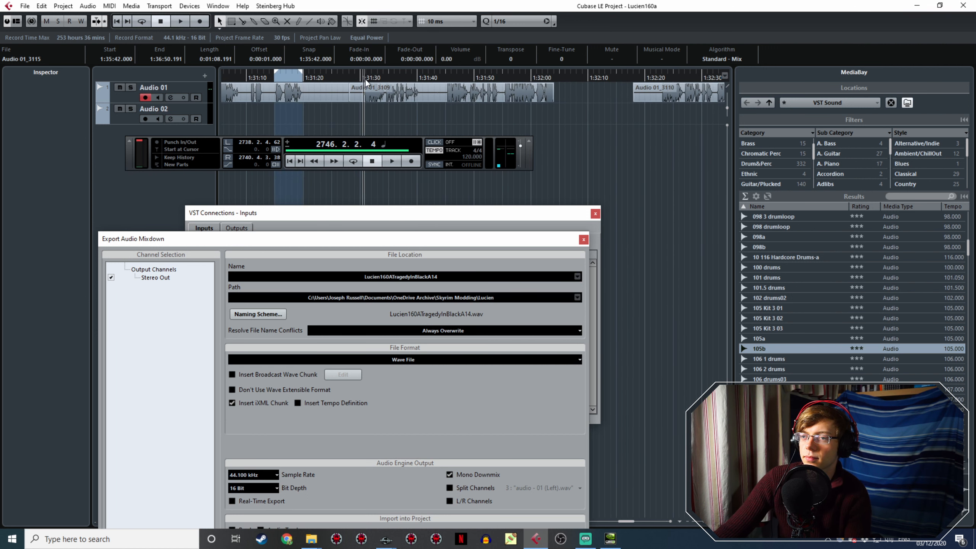
key(space)
ctrl+scroll(366, 79, up, 4)
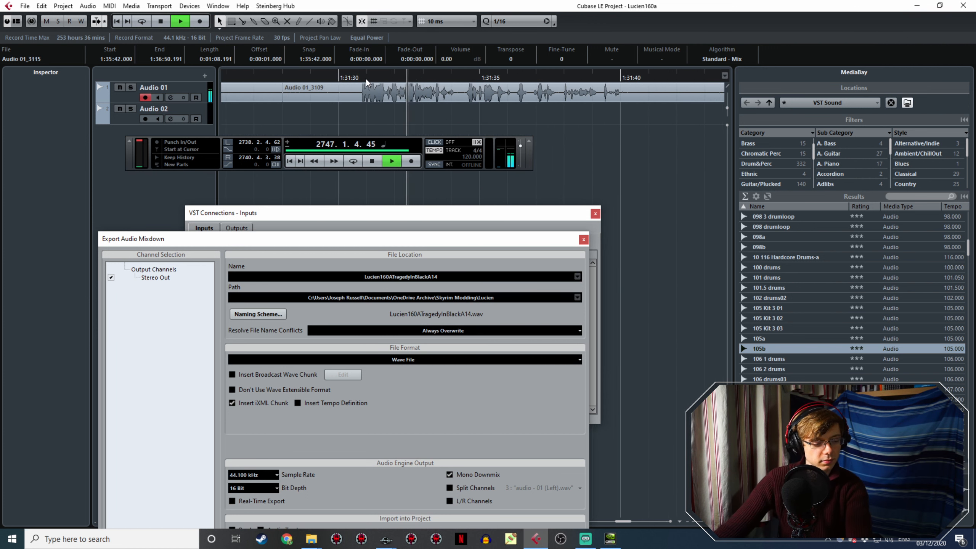
click(360, 74)
key(space)
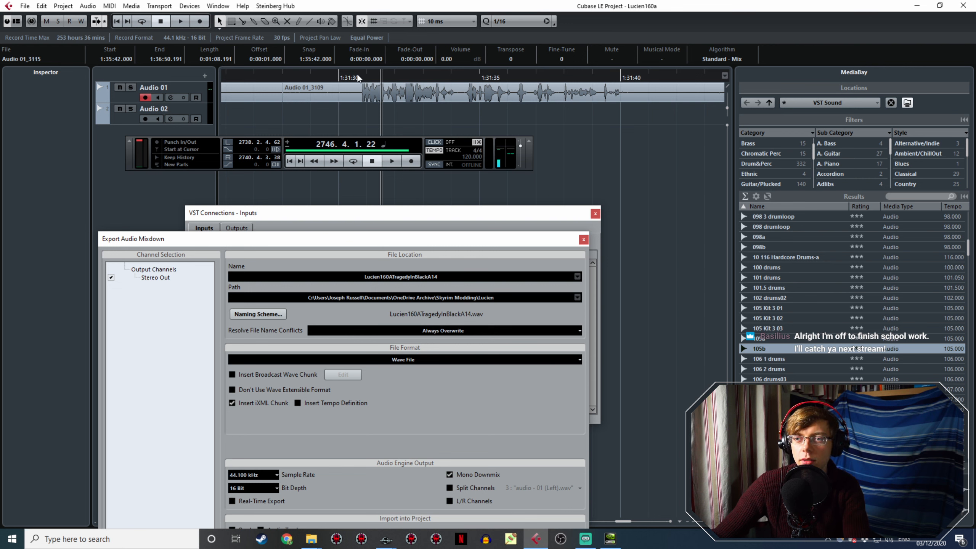
drag(357, 74, 357, 72)
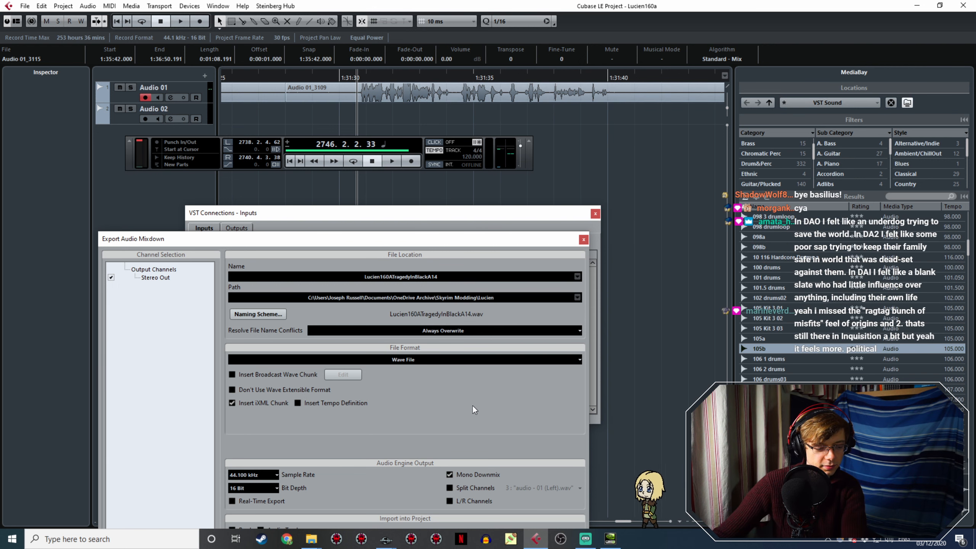
- Switch to the Creation Kit and close the fourth response, its Topic Info and Action 3's Dialogue Scene Action with OK
click(386, 539)
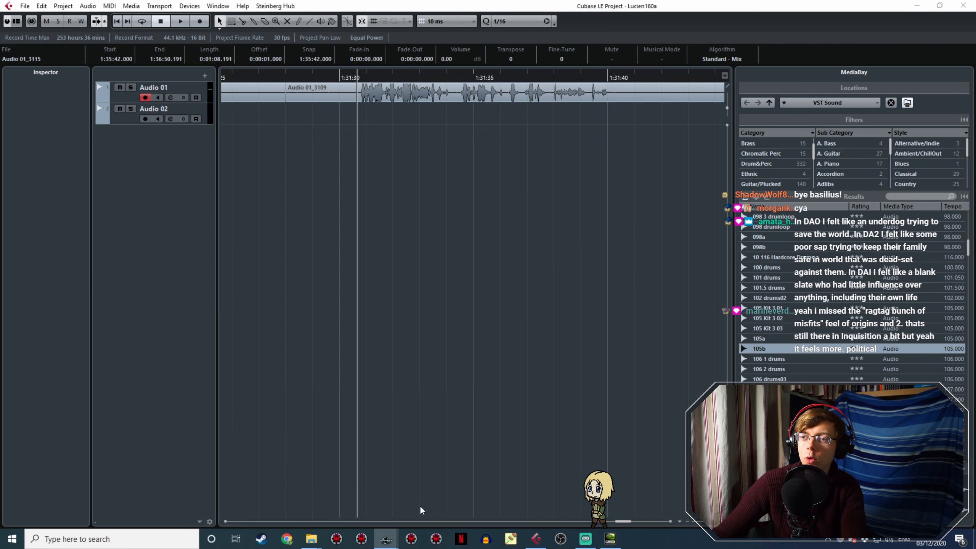
click(386, 538)
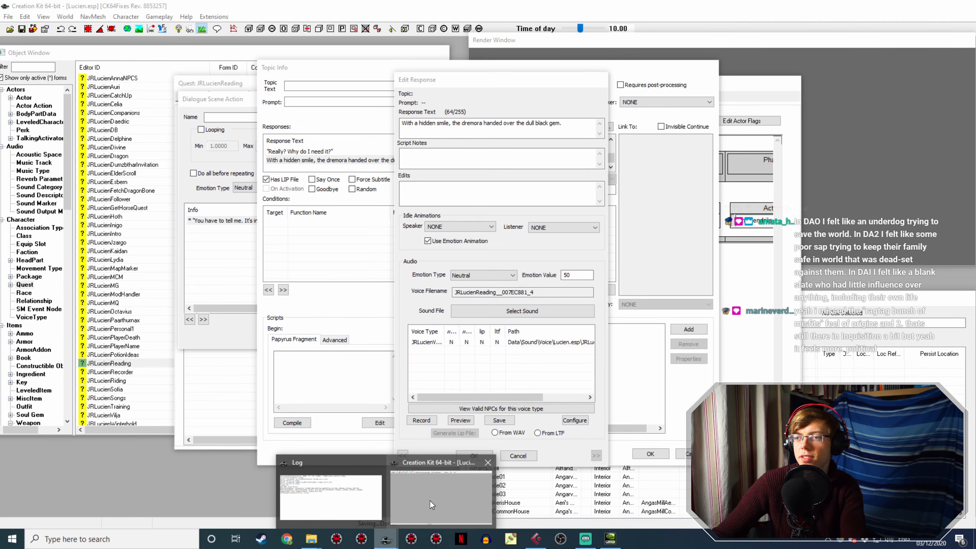
click(429, 501)
click(473, 455)
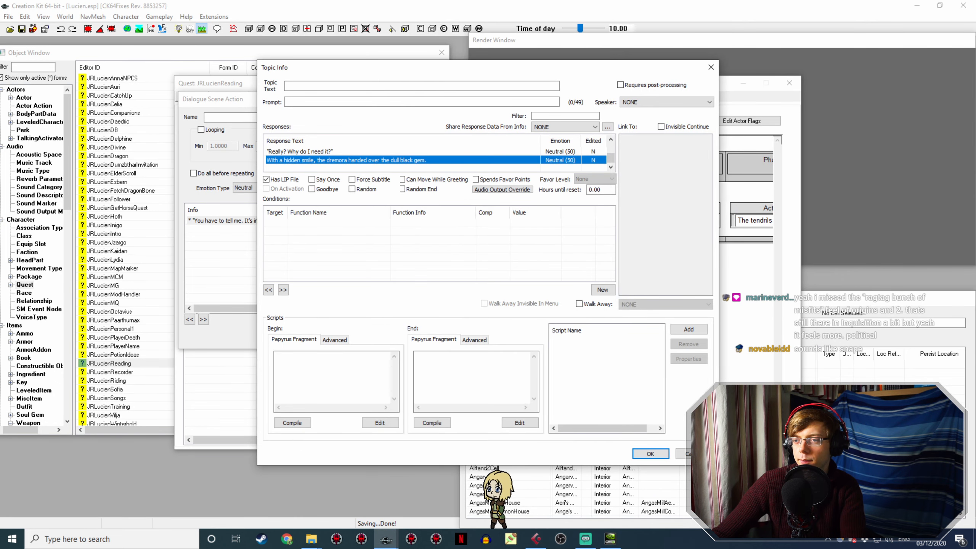
click(664, 455)
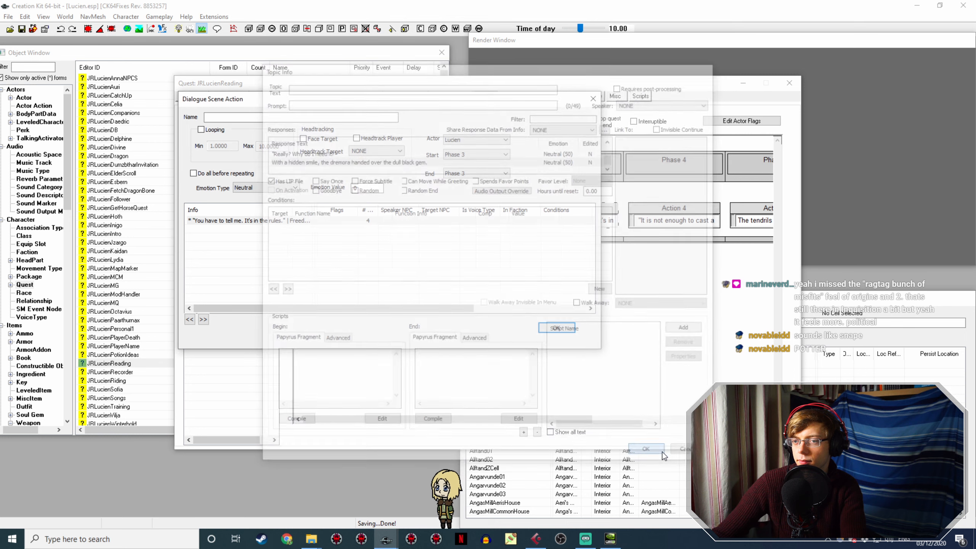
click(558, 328)
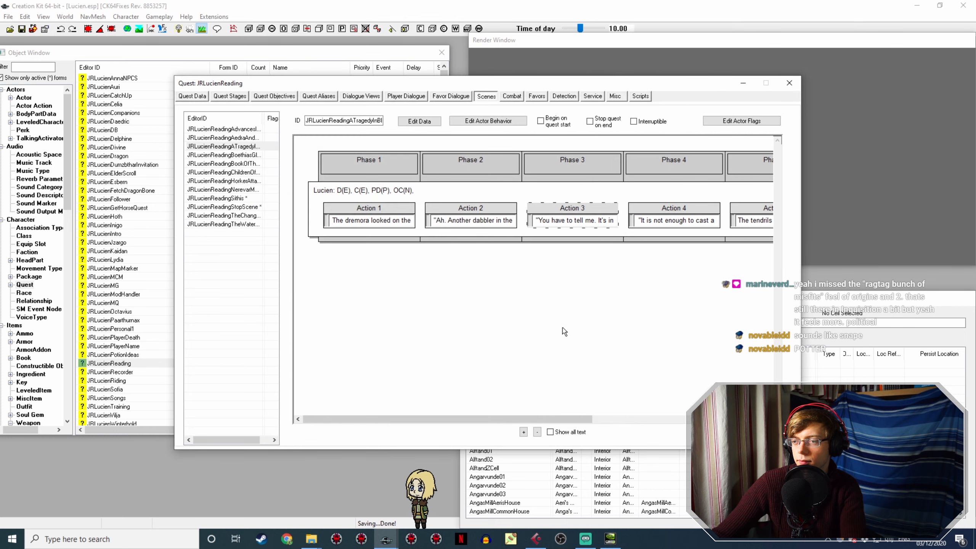
- Open Action 4 of the scene and its Topic Info with the list of responses, and switch to Cubase
double_click(695, 208)
click(301, 218)
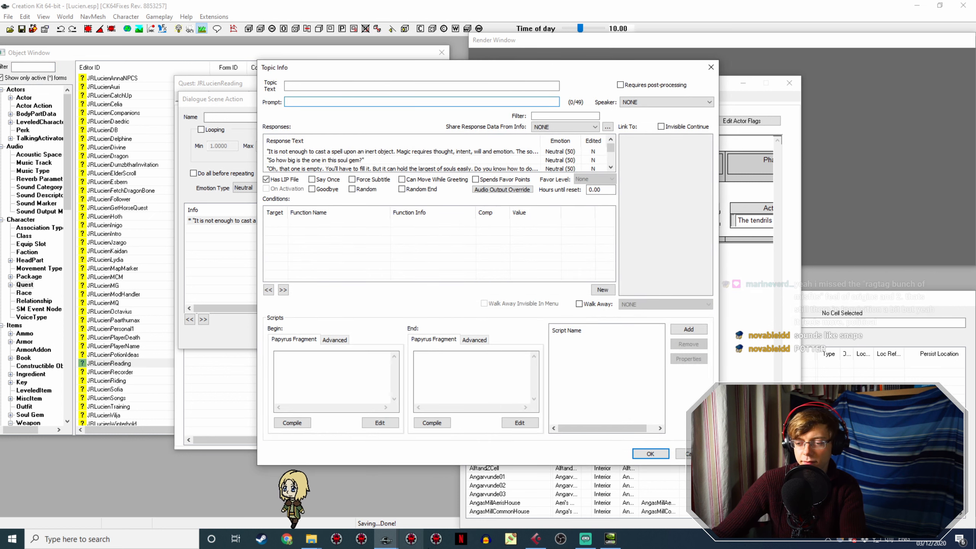
click(535, 538)
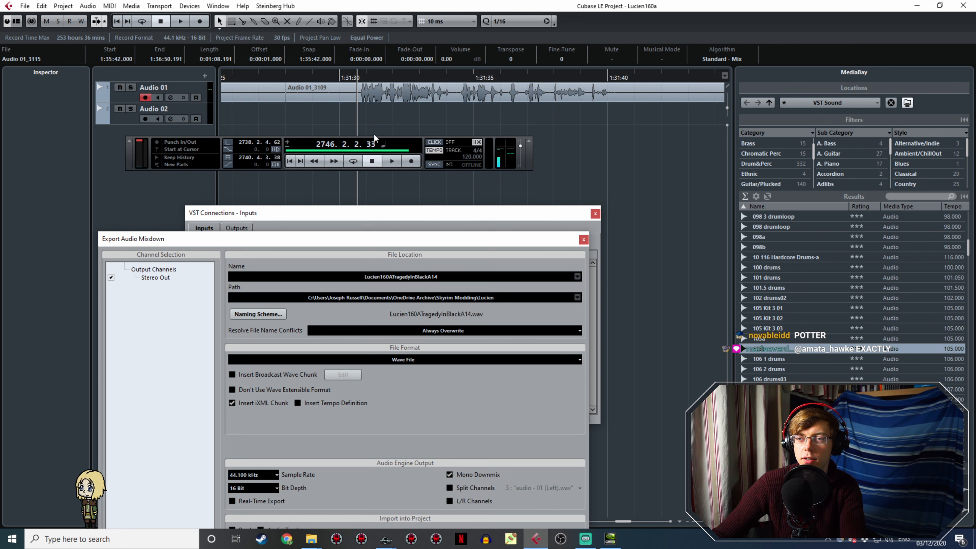
- Play the line in clip Audio 01_3109 and set the locator range from about 1:31:31 to 1:31:40
key(space)
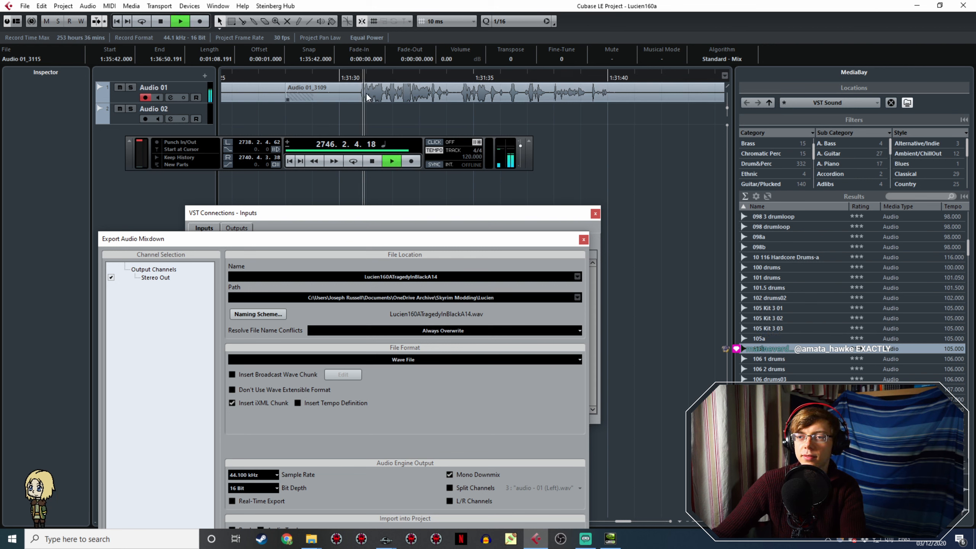
ctrl+scroll(375, 122, down, 3)
ctrl+scroll(367, 84, up, 1)
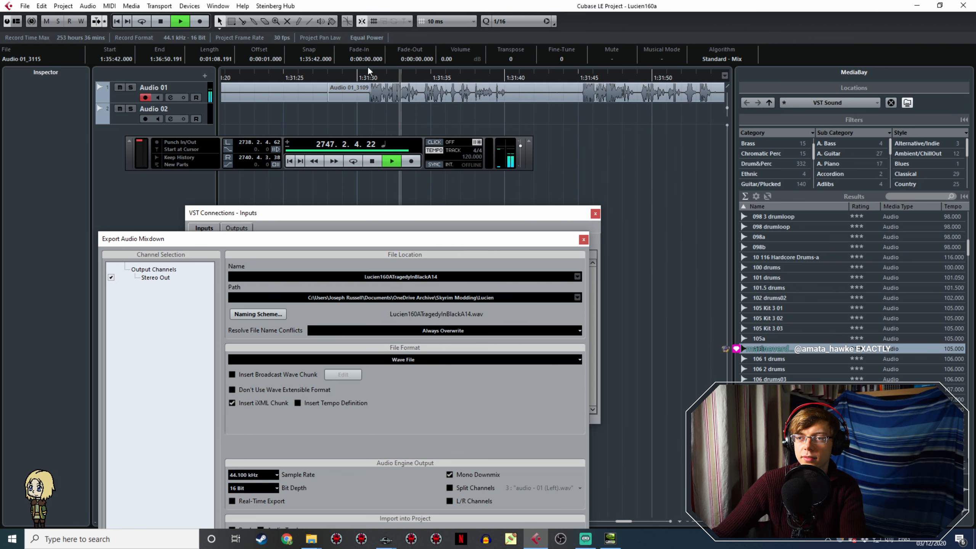
drag(367, 72, 506, 104)
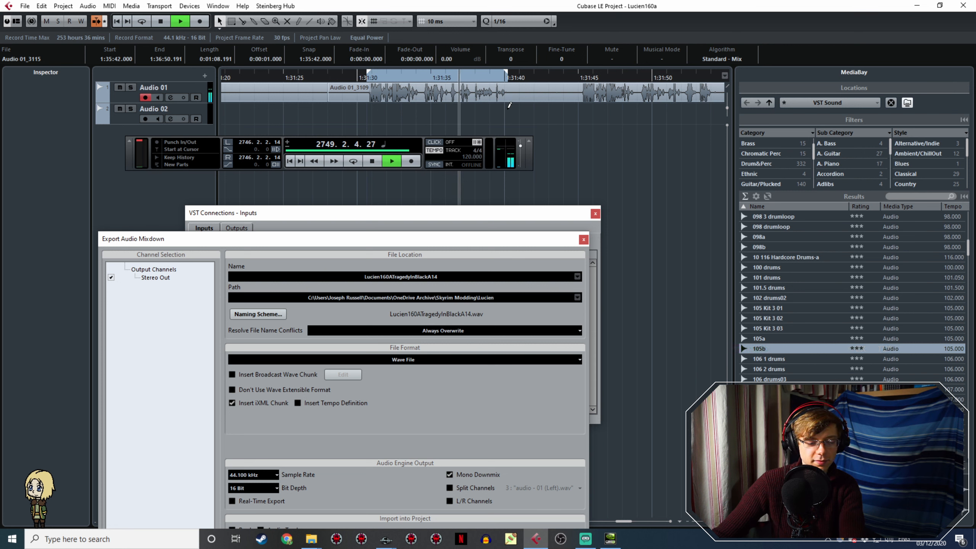
drag(509, 109, 509, 109)
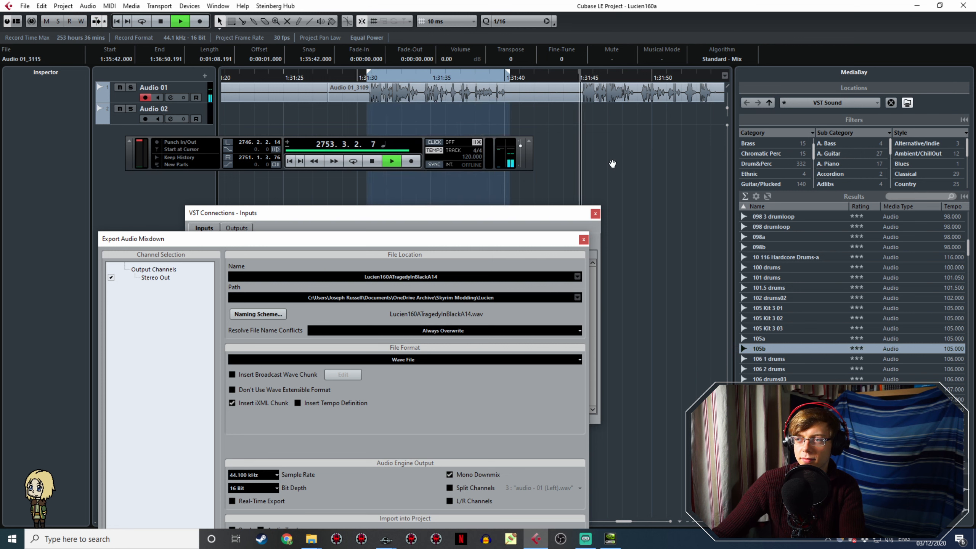
- Listen through the rest of Audio 01_3109 and the takes in Audio 01_3110 to locate a usable reading of the line
middle_drag(612, 164, 346, 127)
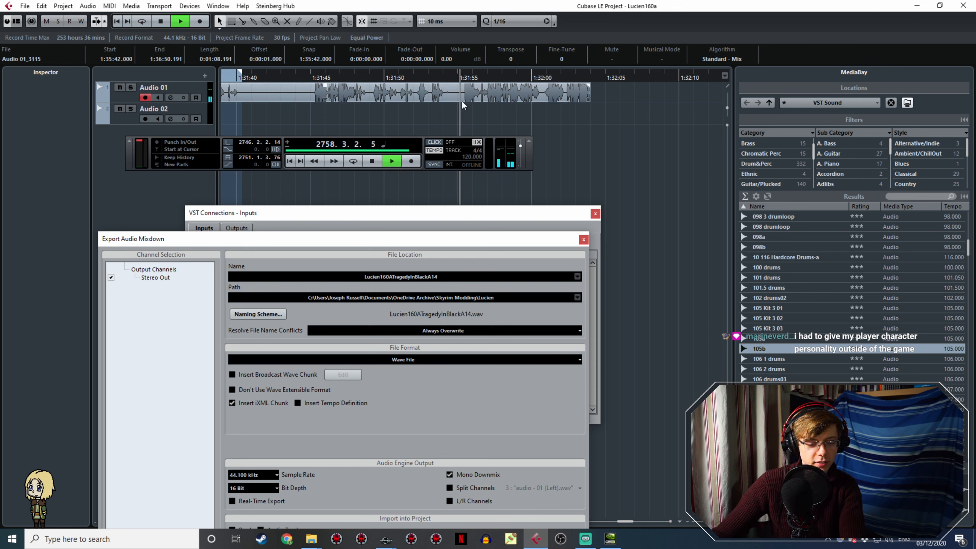
key(space)
ctrl+scroll(484, 109, down, 3)
ctrl+scroll(485, 111, down, 1)
shift+scroll(542, 132, down, 4)
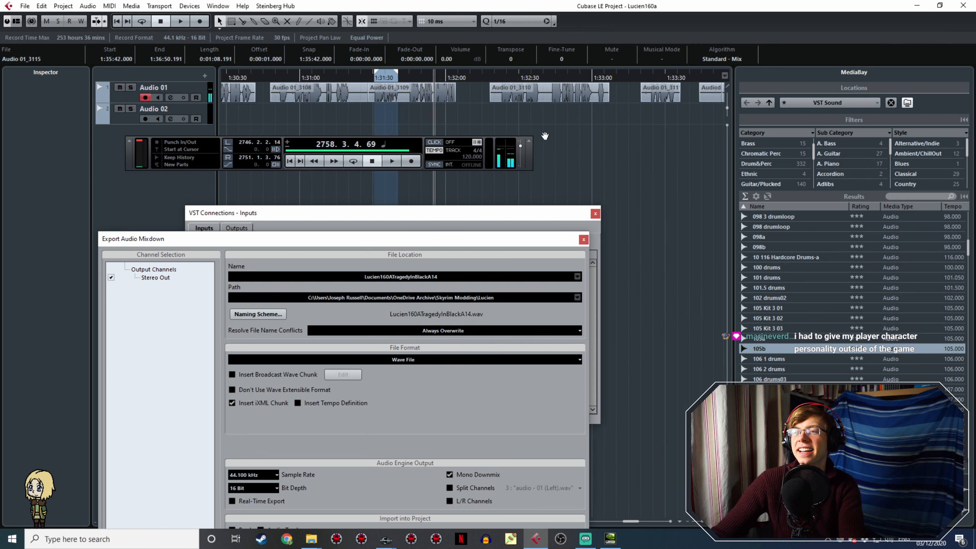
click(355, 77)
key(space)
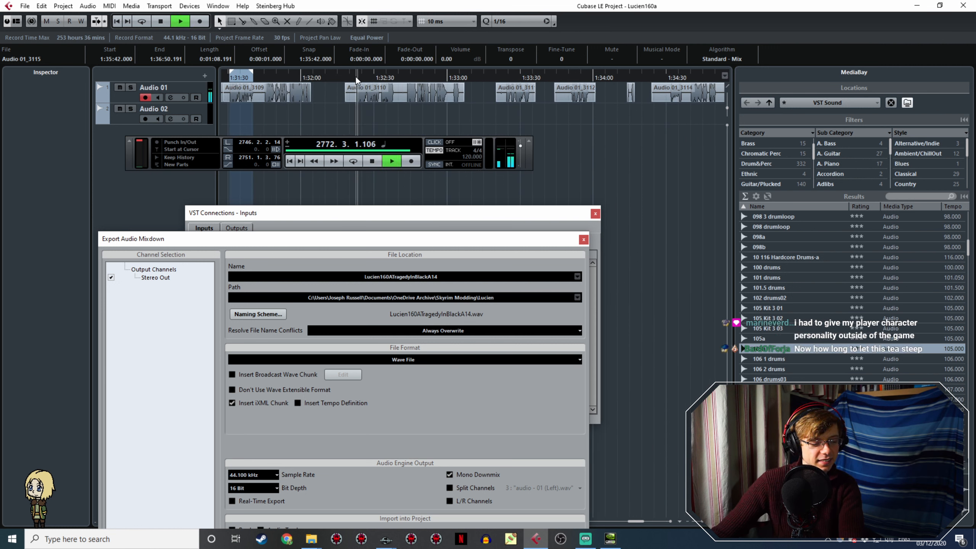
ctrl+scroll(364, 96, up, 4)
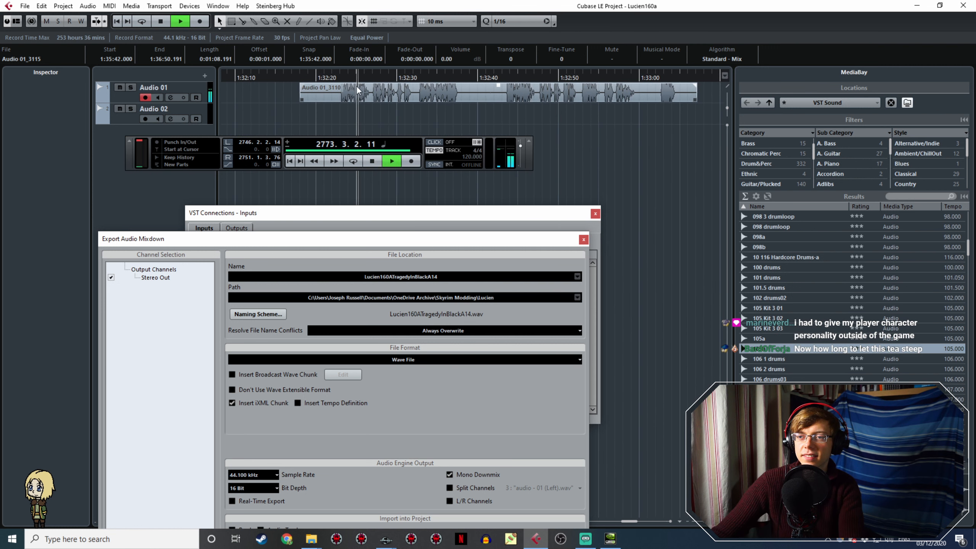
click(418, 76)
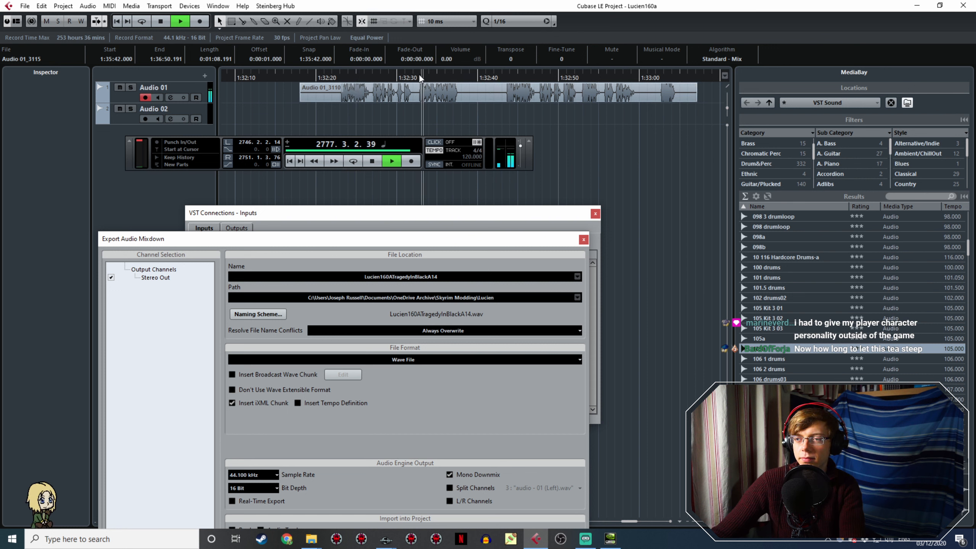
click(387, 78)
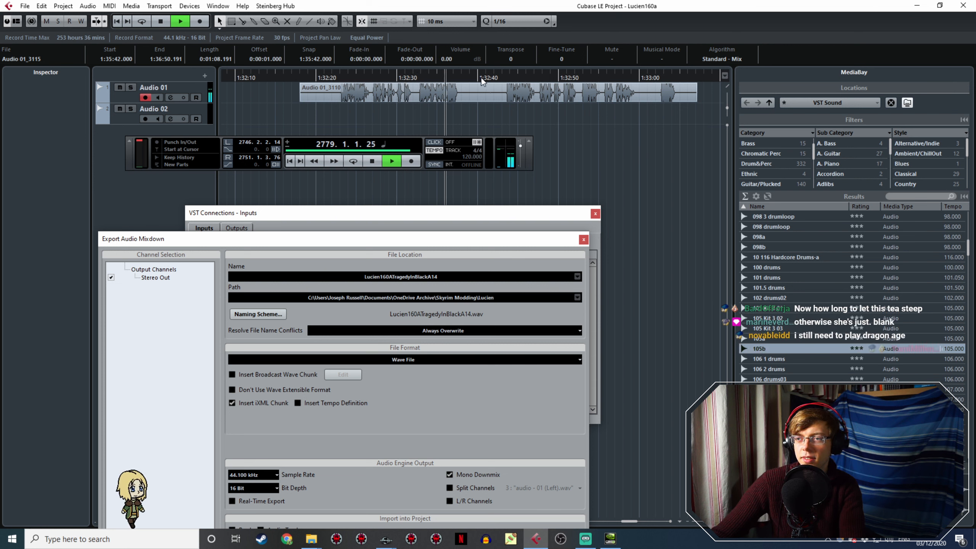
key(space)
middle_drag(523, 129, 347, 128)
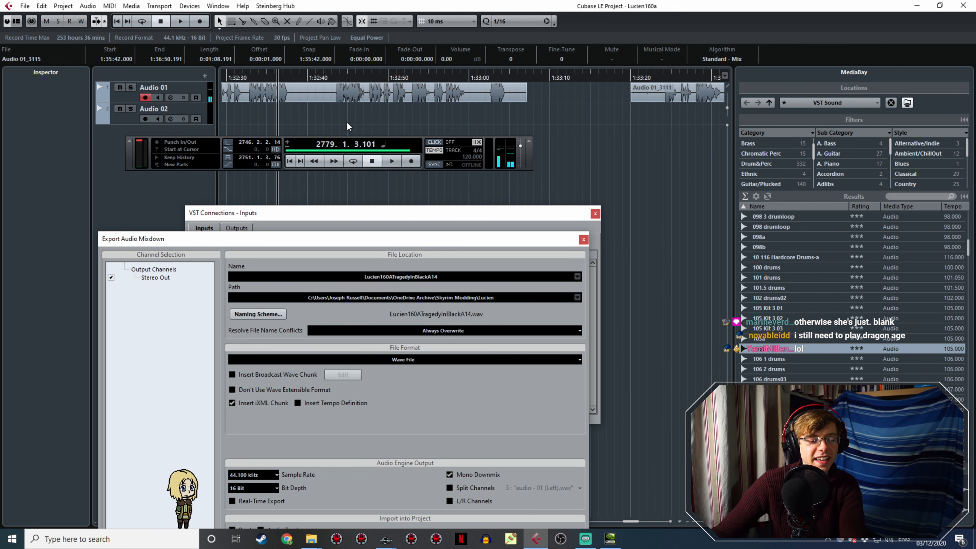
click(333, 76)
key(space)
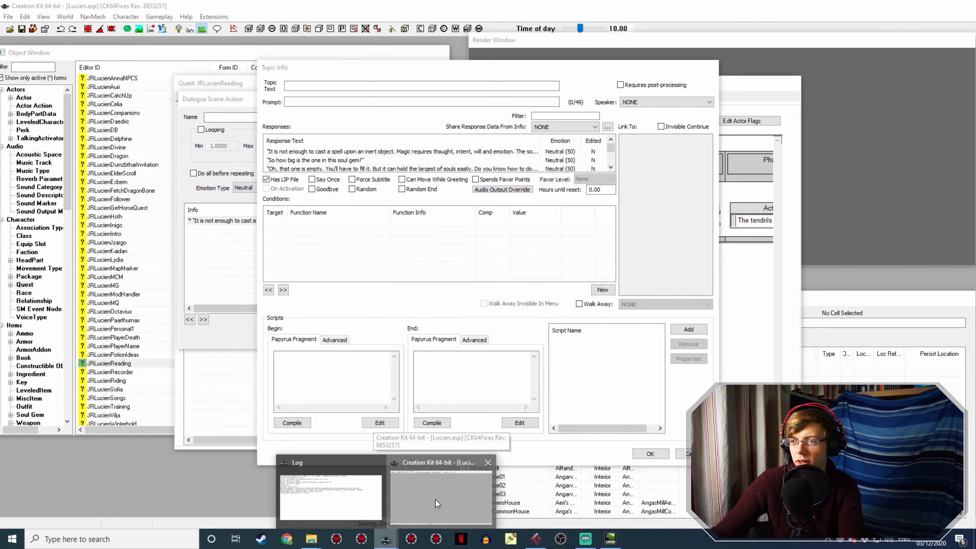
- Switch to the Creation Kit, open Action 4's first response and read its text to the end
click(436, 500)
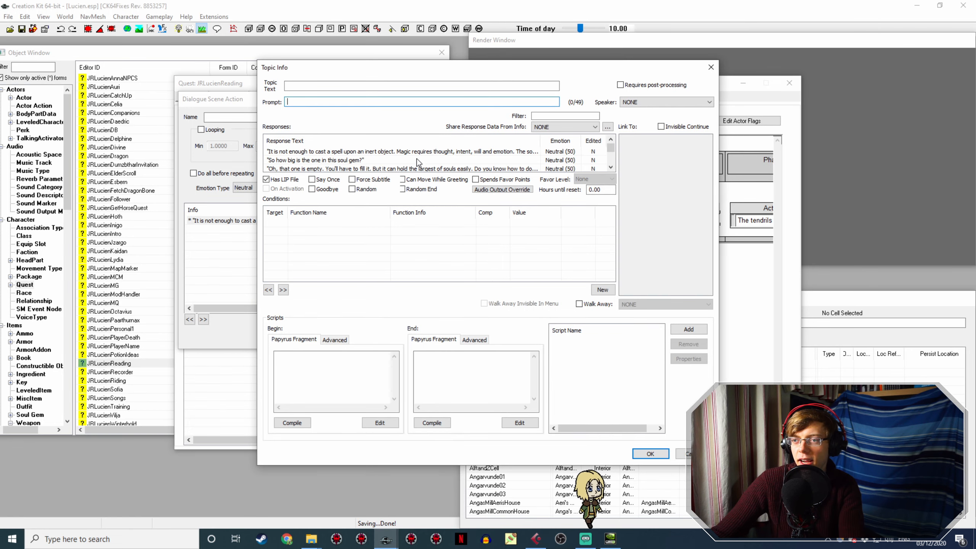
double_click(450, 151)
scroll(506, 135, down, 1)
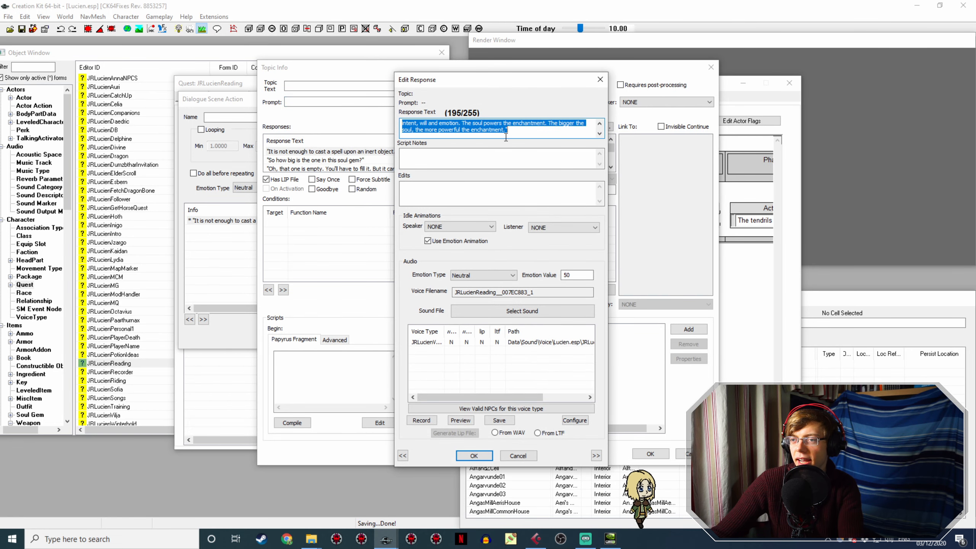
- In Cubase, set the locator range on Audio 01 from about 1:32:43 to 1:33:00 and play the line through
click(534, 542)
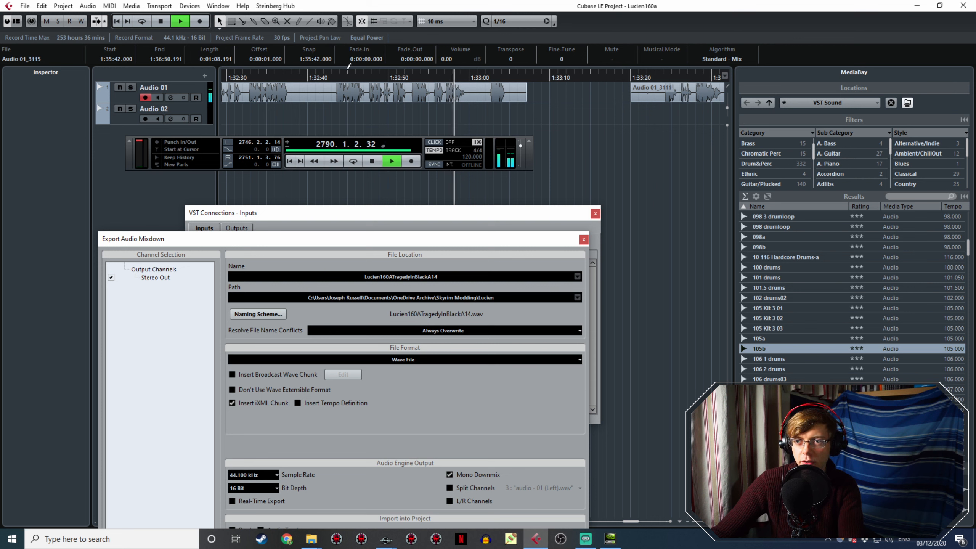
click(333, 75)
key(space)
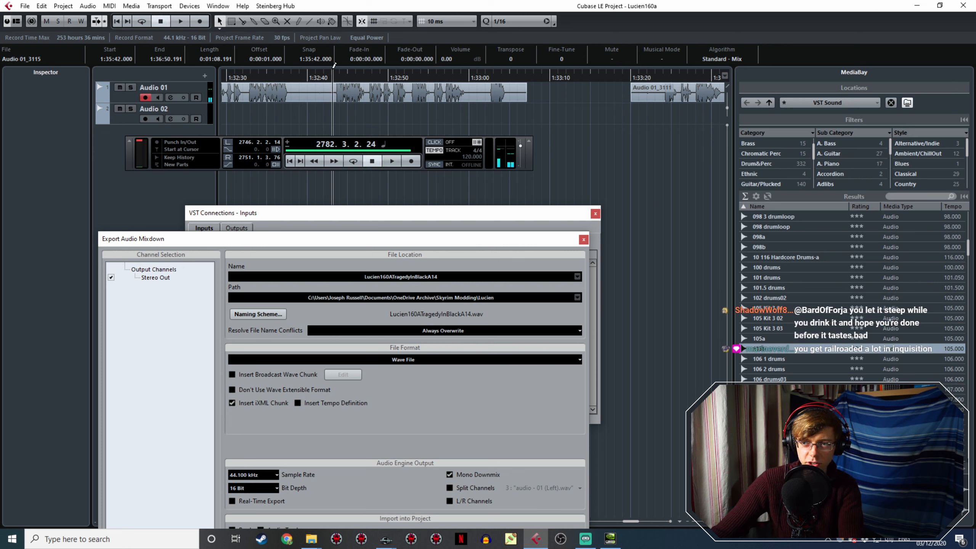
drag(344, 69, 470, 96)
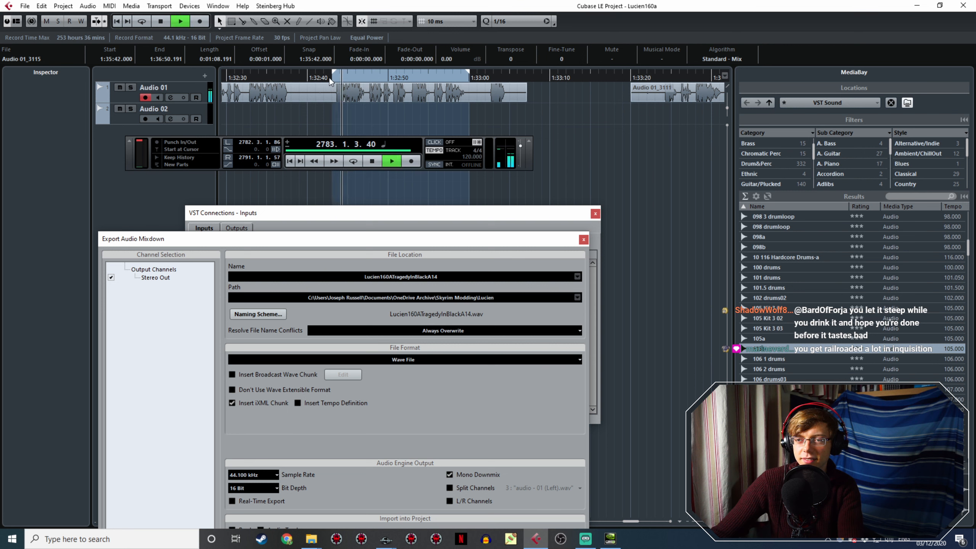
click(329, 78)
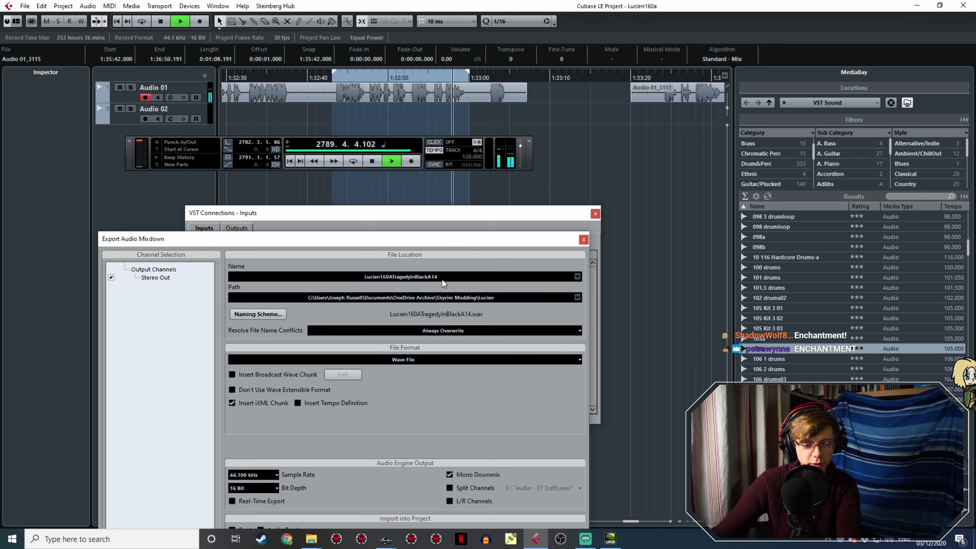
key(space)
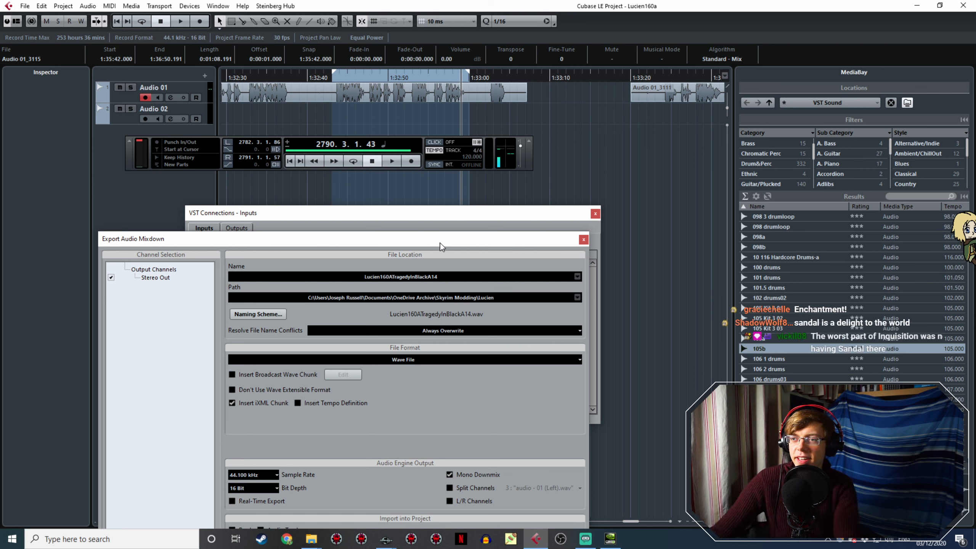
- Move the export window higher, play Lucien160ATragedyInBlackA14.wav from the Lucien folder, and close the music player
drag(440, 242, 511, 100)
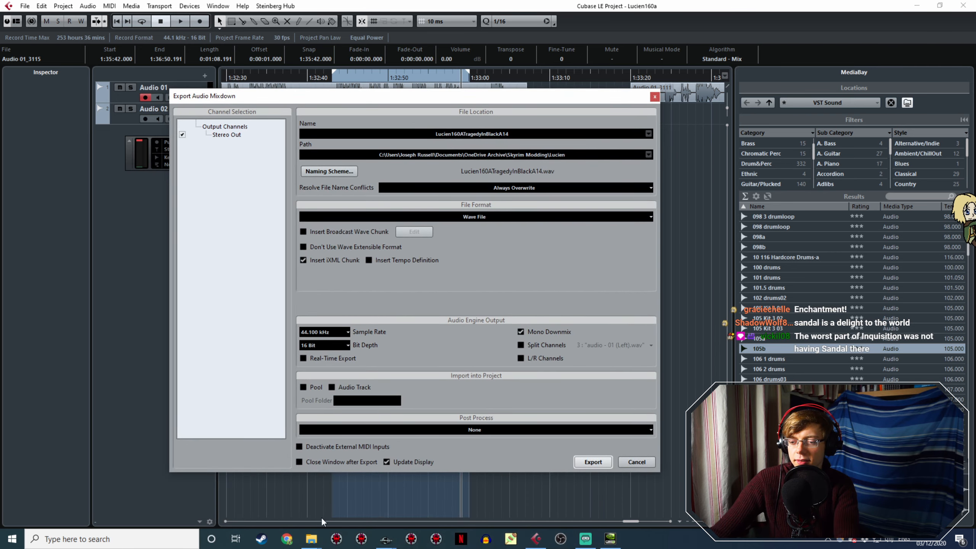
click(311, 538)
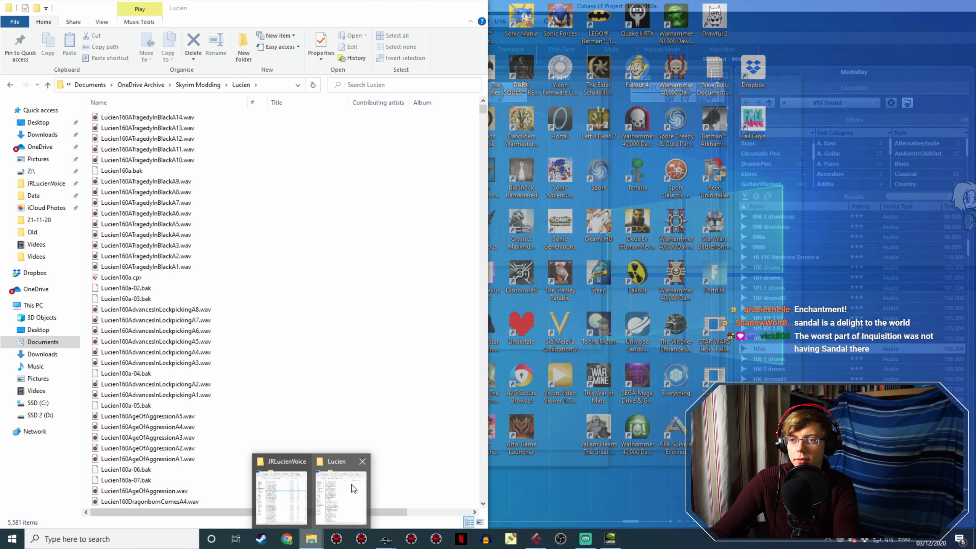
click(354, 488)
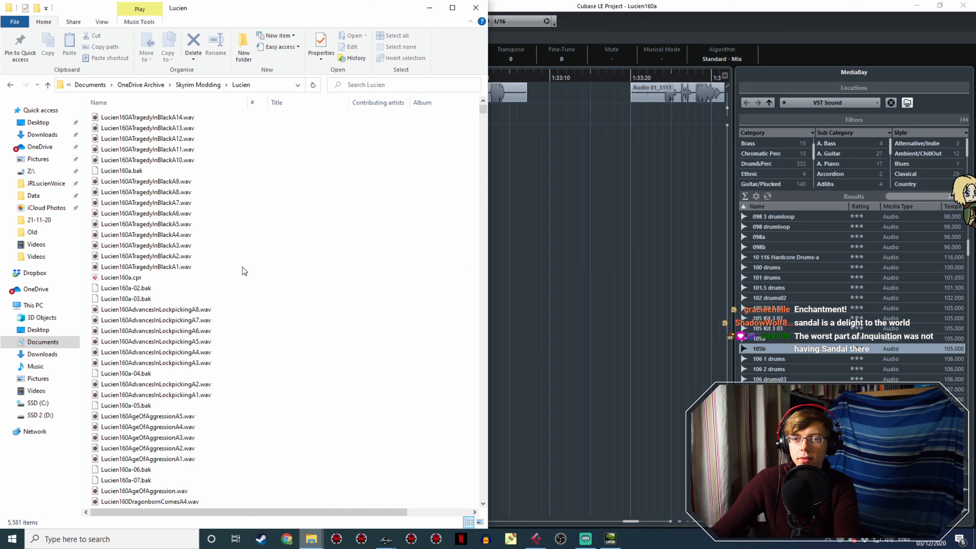
click(184, 119)
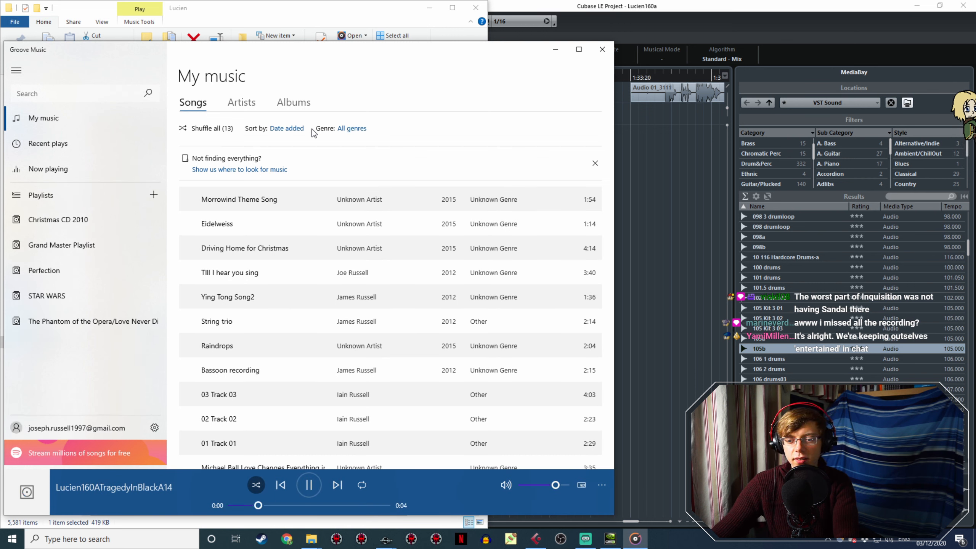
click(602, 49)
- Export the marked range from Cubase as a wave file named Lucien160ATragedyInBlackA15, and move the export window below the tracks
click(573, 171)
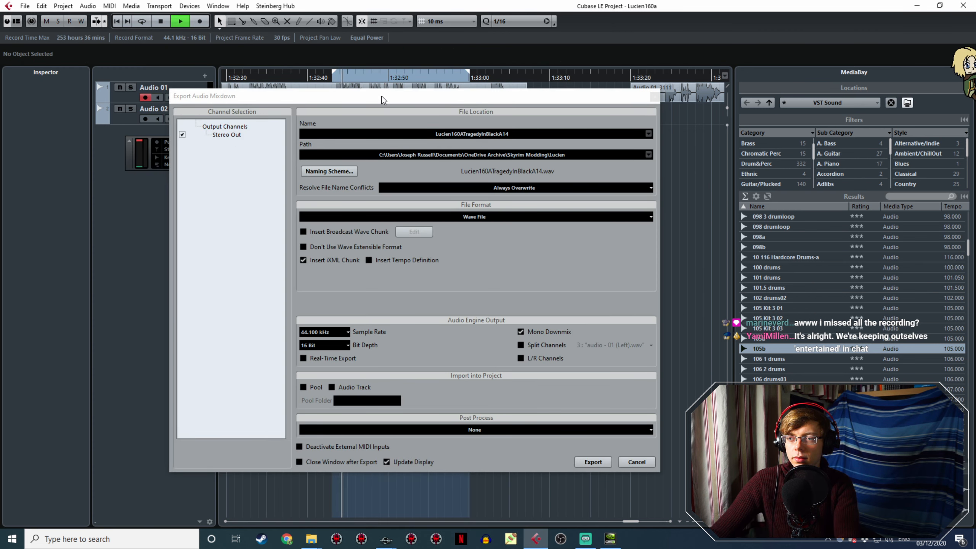
click(522, 150)
click(522, 150)
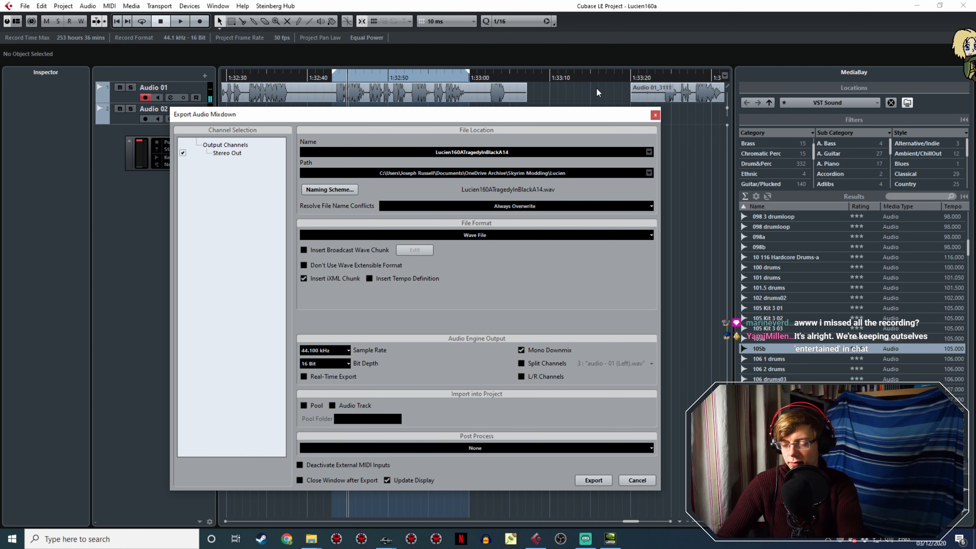
click(600, 481)
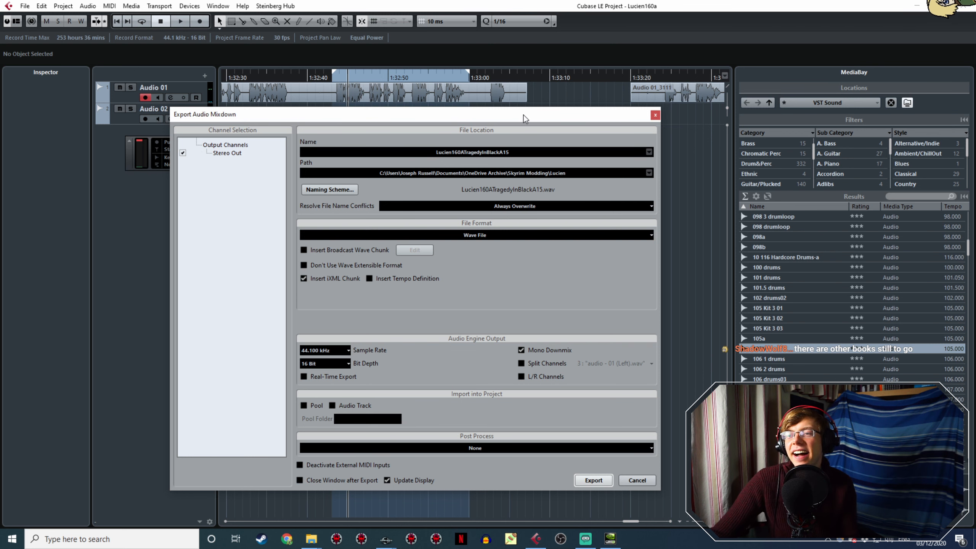
drag(523, 115, 491, 232)
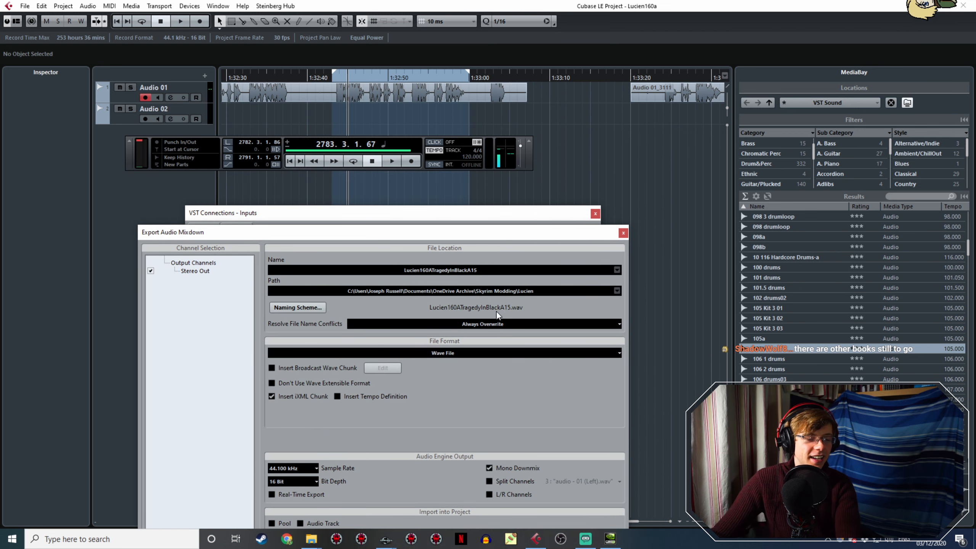
ctrl+scroll(595, 143, down, 2)
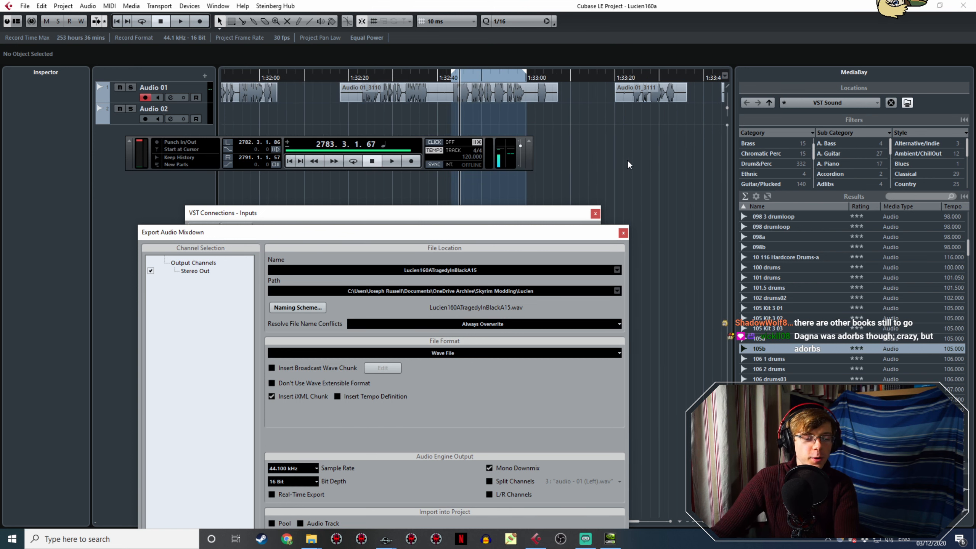
middle_drag(627, 161, 390, 139)
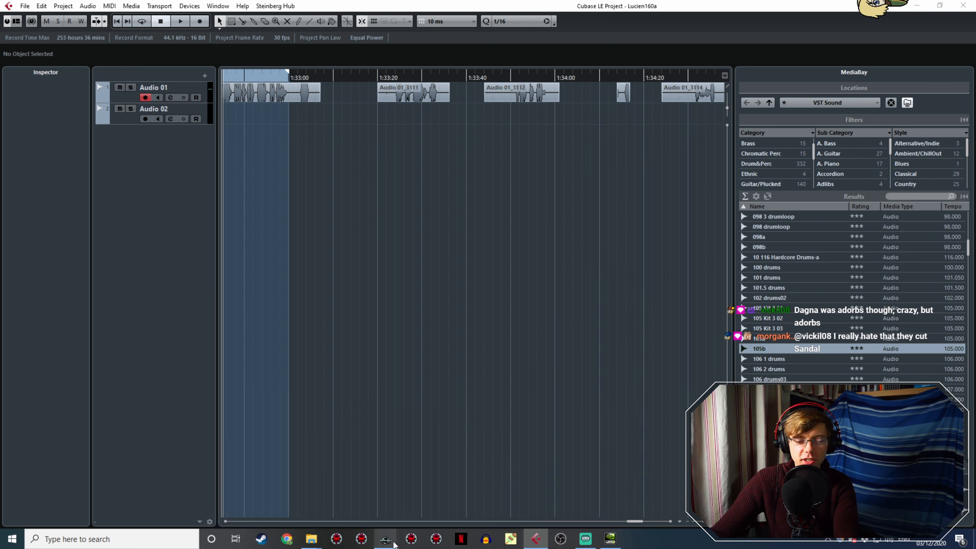
- Switch to the Creation Kit, confirm and close the first response, read the following responses, and return to Cubase
mouse_move(385, 539)
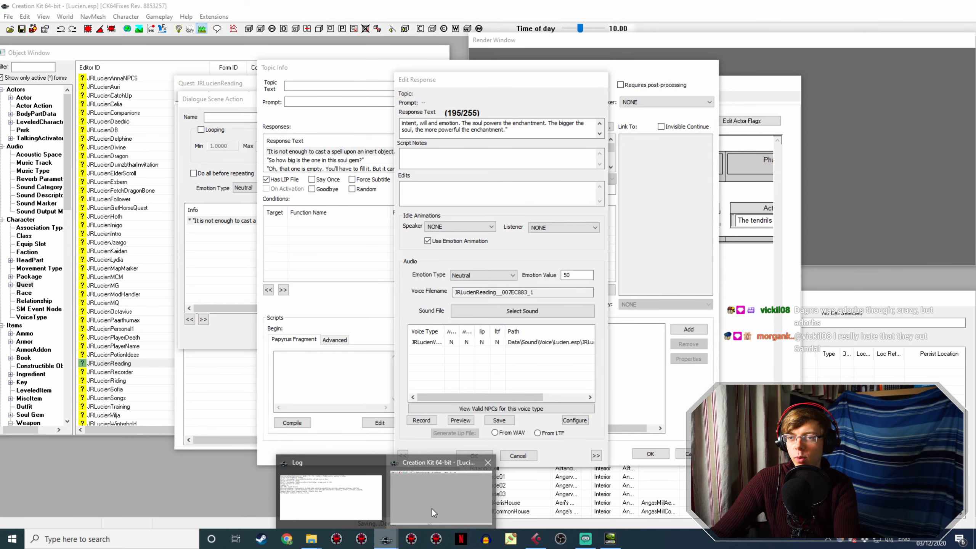
click(431, 508)
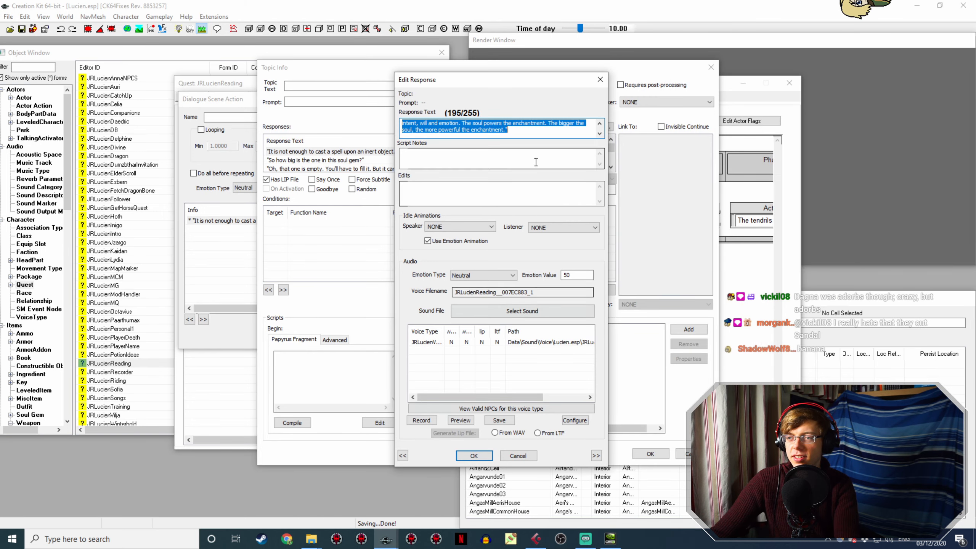
click(474, 455)
scroll(417, 160, down, 1)
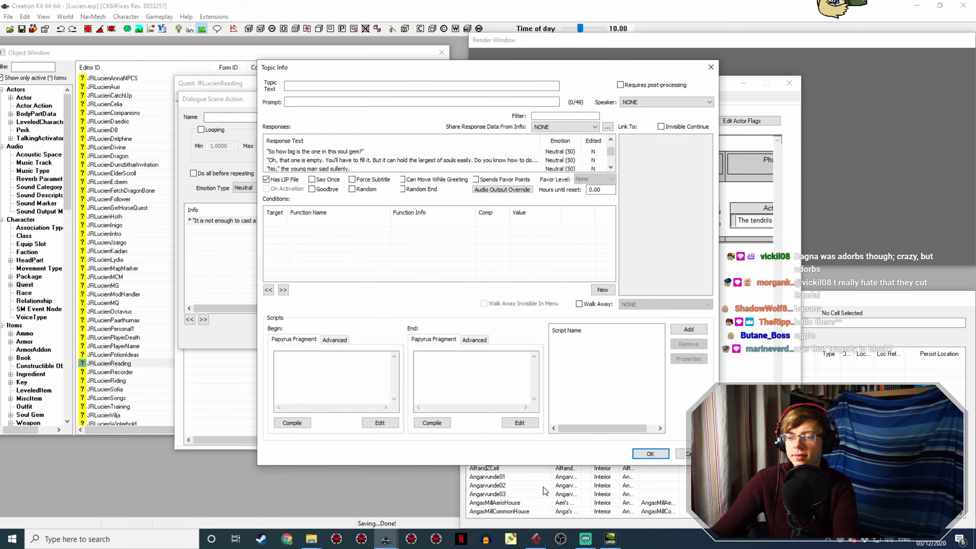
click(535, 538)
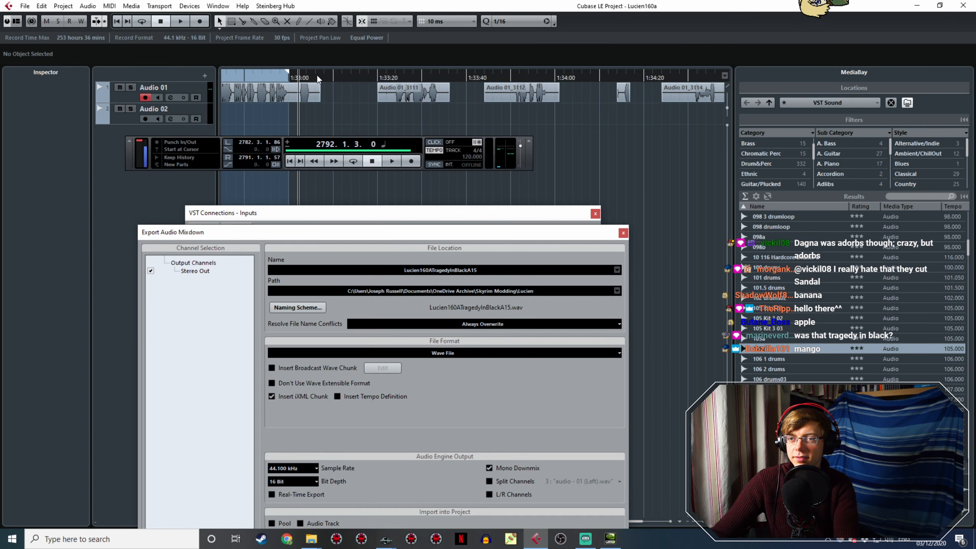
- Play the following recordings on Audio 01 and mark the short line with the locator range, about 1:33:02.5 to 1:33:04.3
click(396, 77)
key(space)
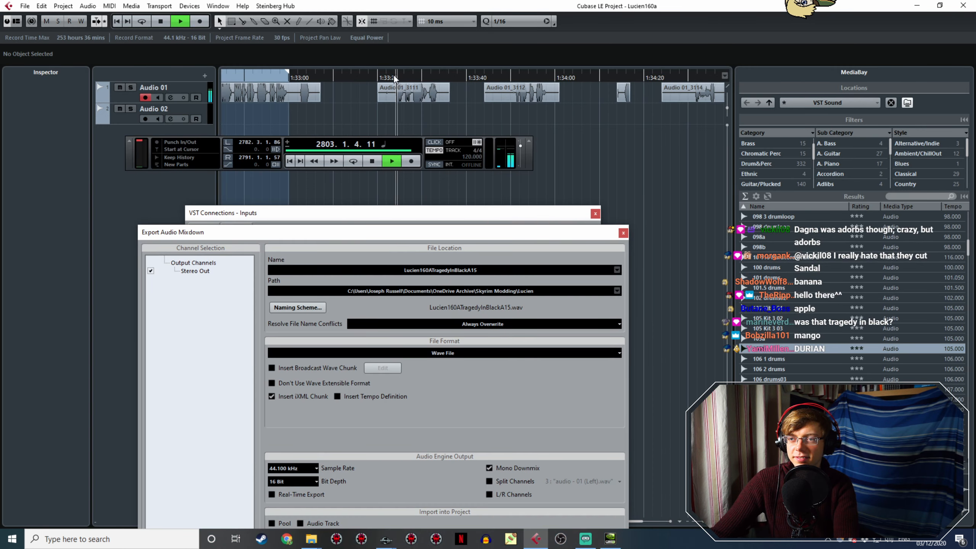
click(302, 80)
ctrl+scroll(301, 79, up, 8)
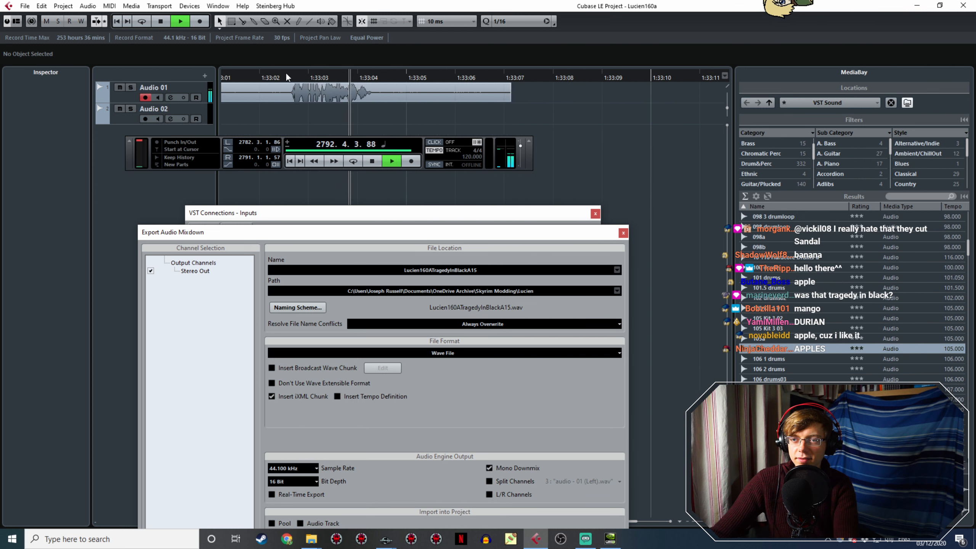
key(space)
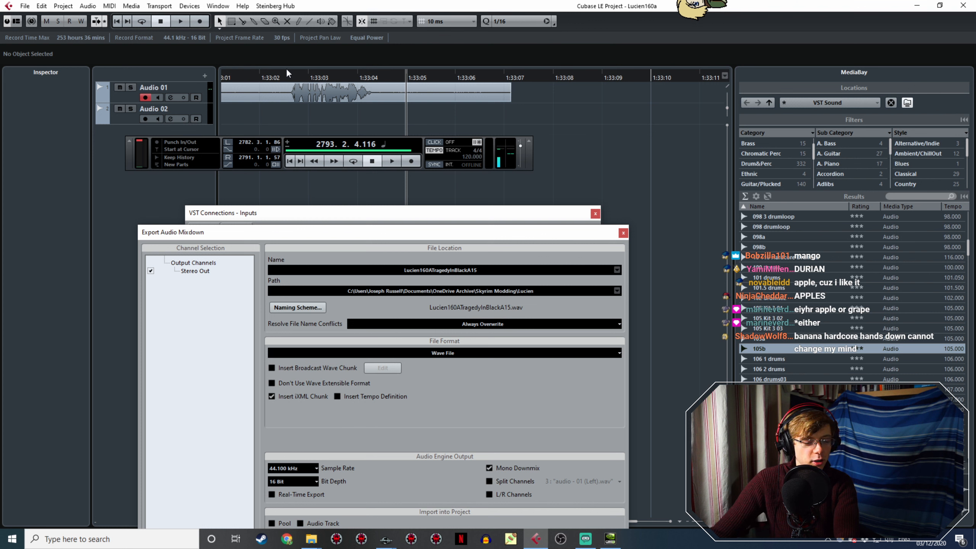
drag(287, 73, 392, 74)
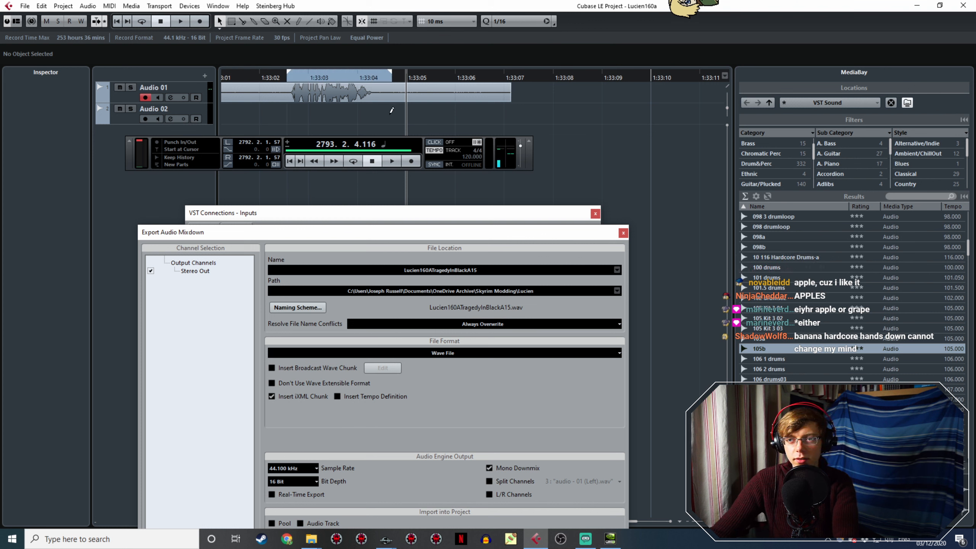
drag(392, 111, 375, 109)
click(482, 272)
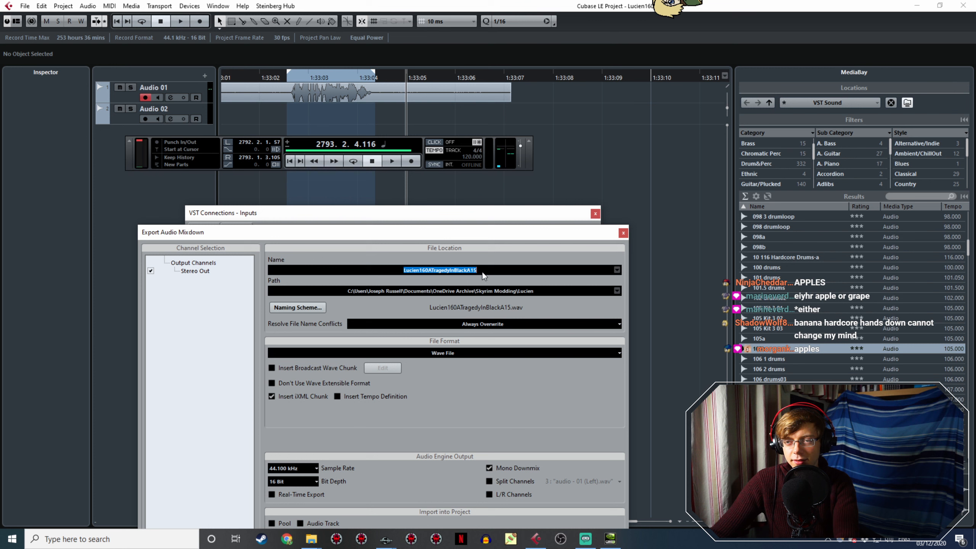
- Play the marked line on Audio 01 and widen its range to about 1:33:02.4 to 1:33:04.5
click(290, 79)
key(space)
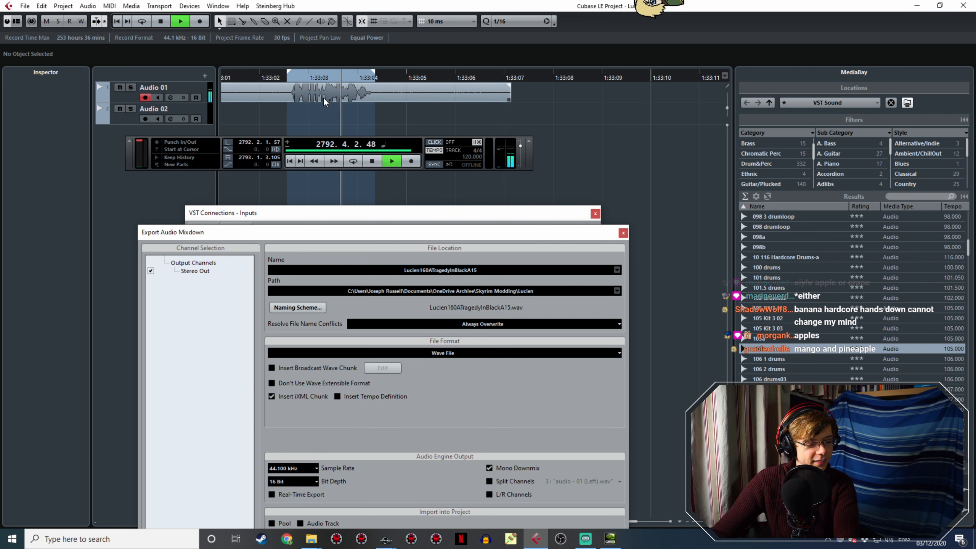
key(space)
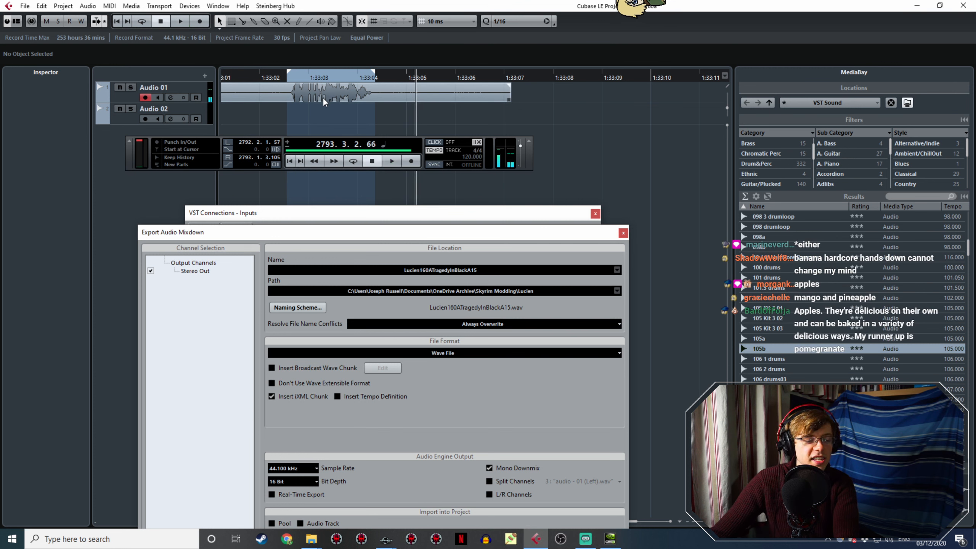
drag(287, 79, 282, 81)
key(space)
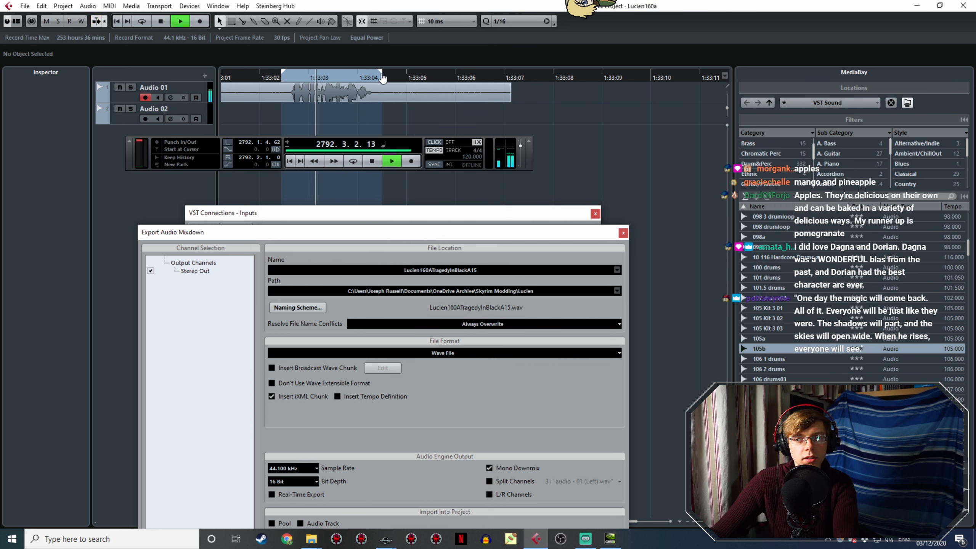
key(space)
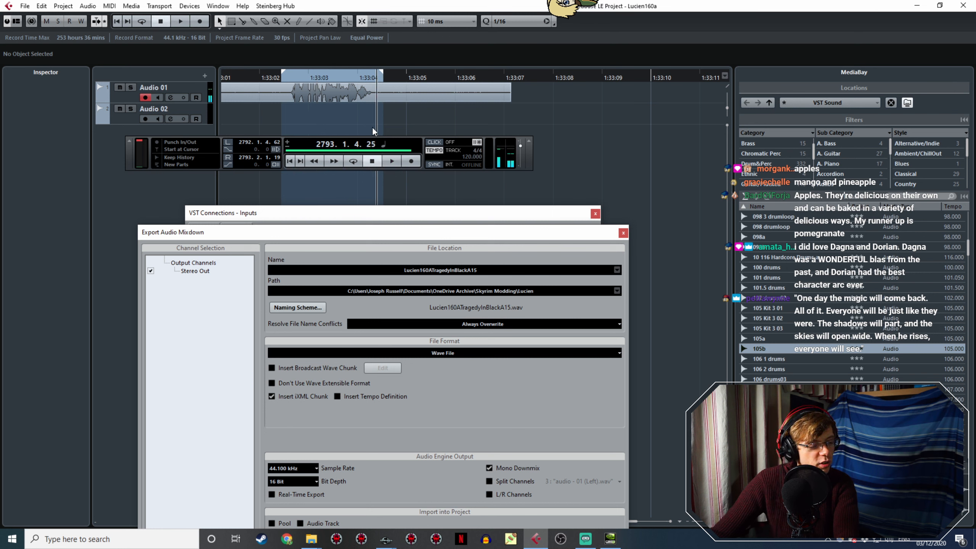
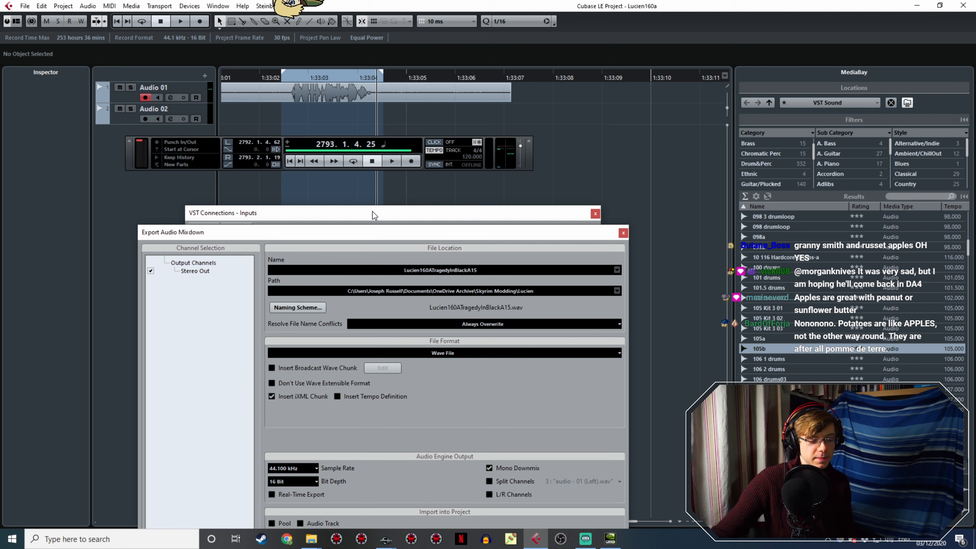
- Export the marked range as a wave file named Lucien160ATragedyInBlackA16, and move the export window below the tracks
click(490, 270)
key(BackSpace)
text(6)
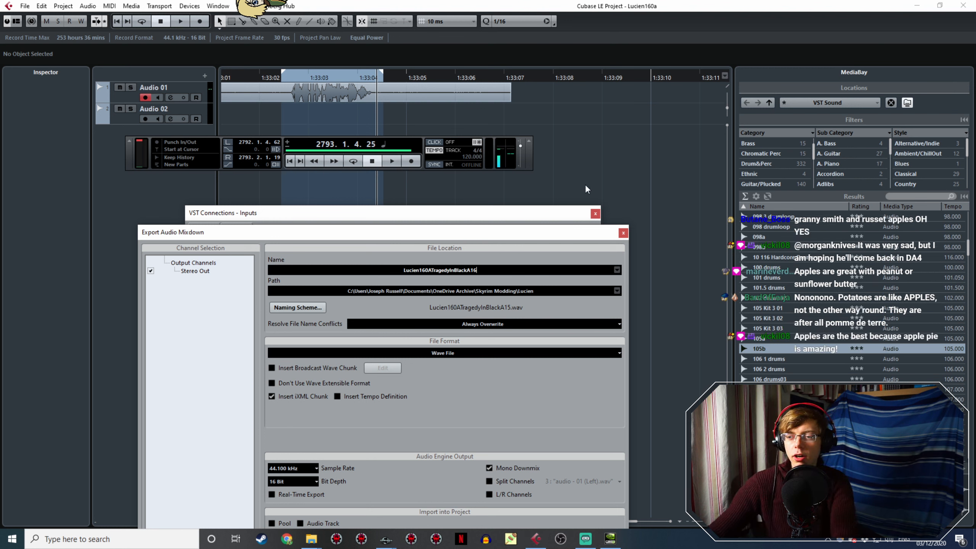
drag(545, 236, 524, 117)
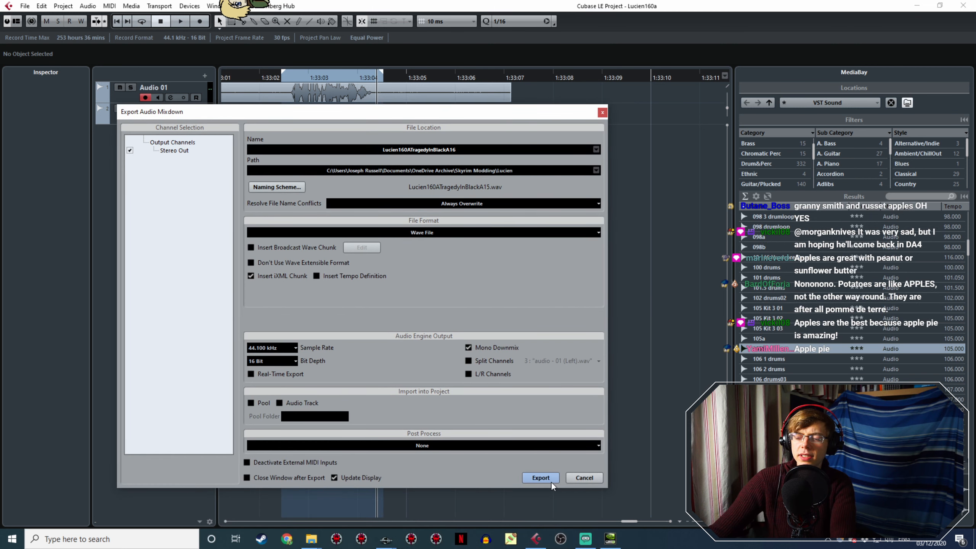
click(540, 477)
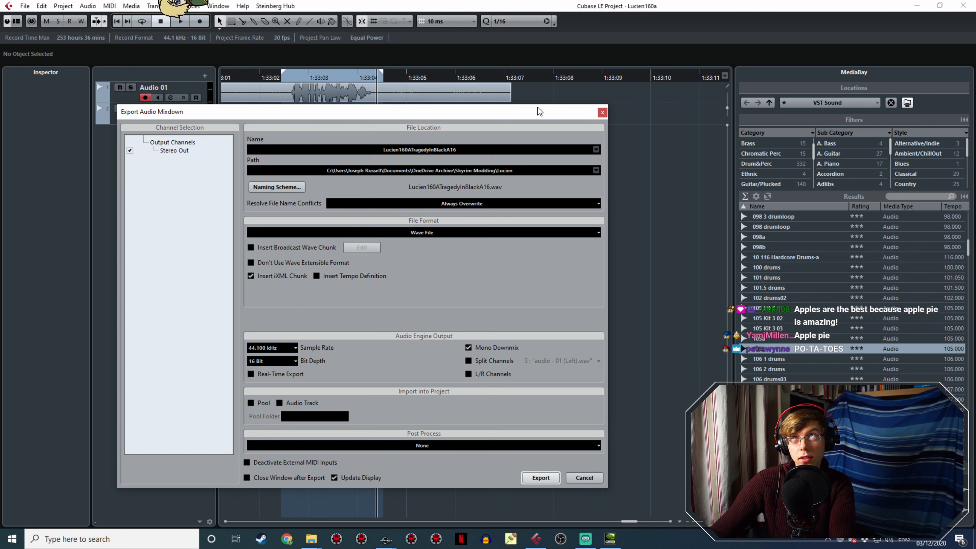
drag(540, 111, 584, 280)
- Find the next event on Audio 01, Audio 01_3111, and play its line from about 1:33:24
middle_drag(597, 150, 440, 124)
ctrl+scroll(476, 124, down, 3)
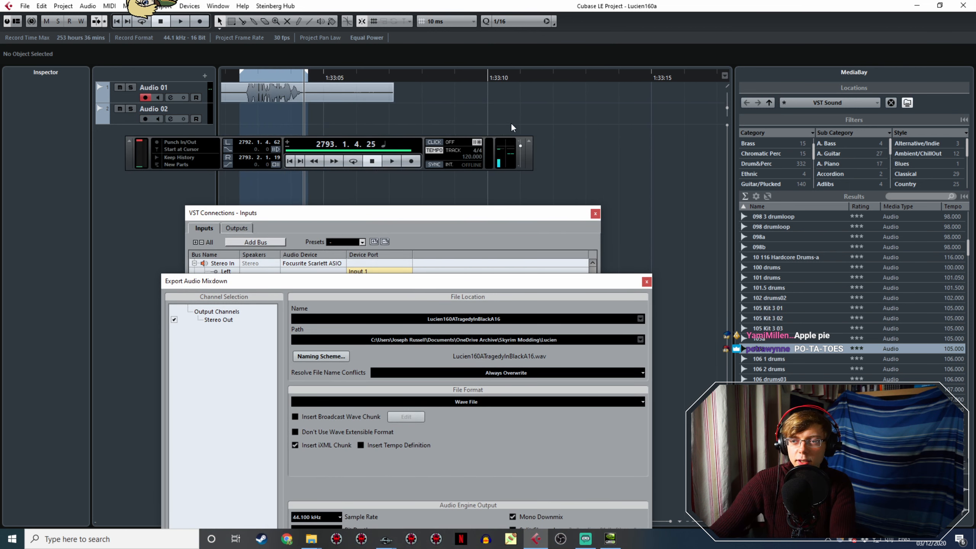
middle_drag(538, 124, 442, 107)
ctrl+scroll(442, 107, down, 3)
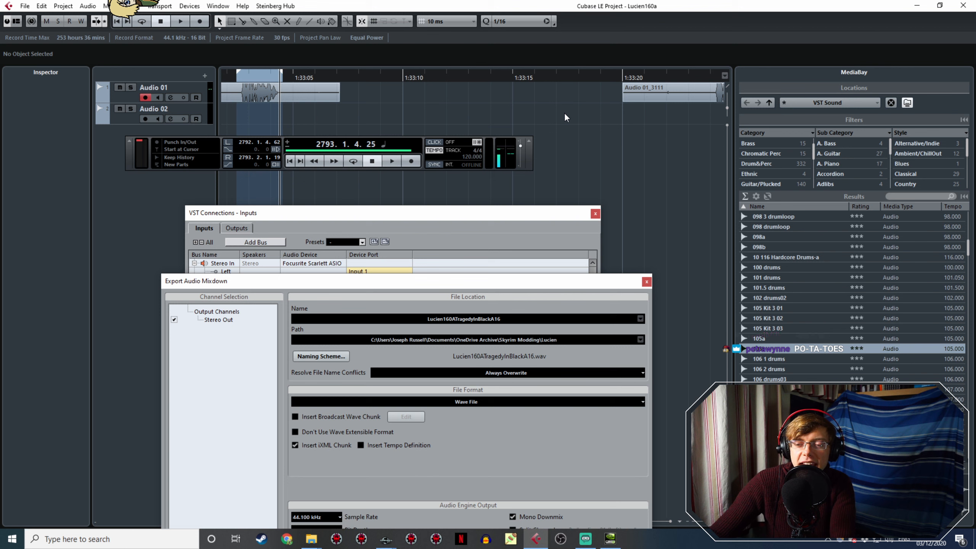
middle_drag(591, 111, 418, 109)
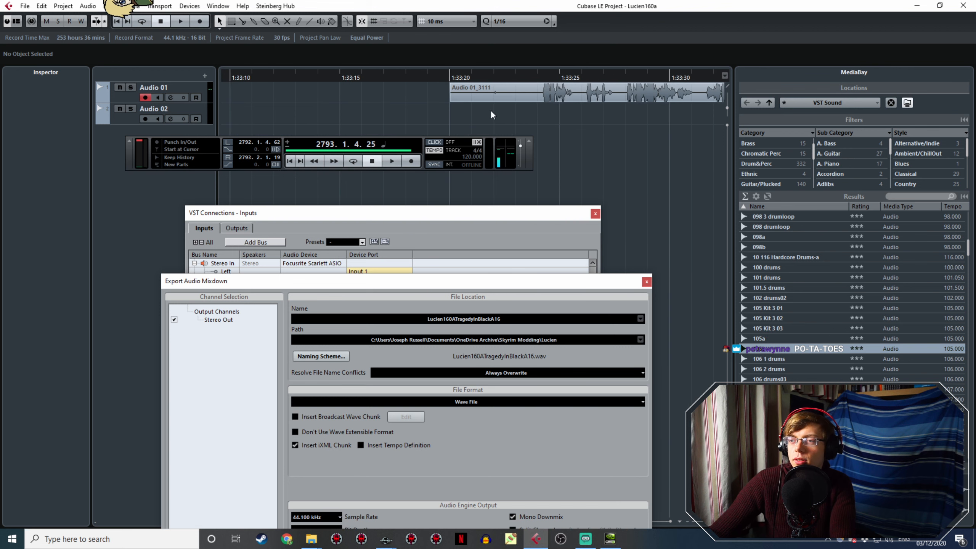
click(538, 80)
middle_drag(580, 159, 473, 145)
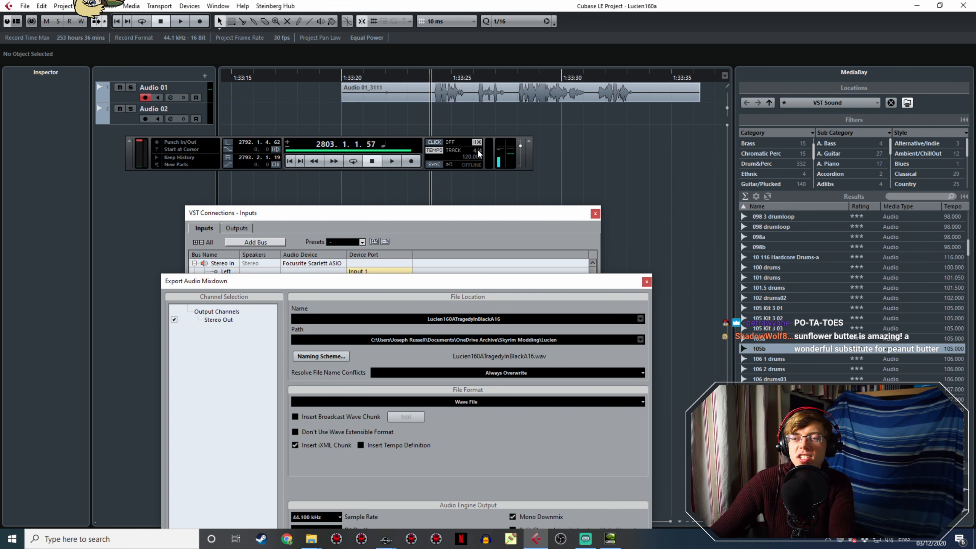
key(space)
ctrl+scroll(475, 96, down, 2)
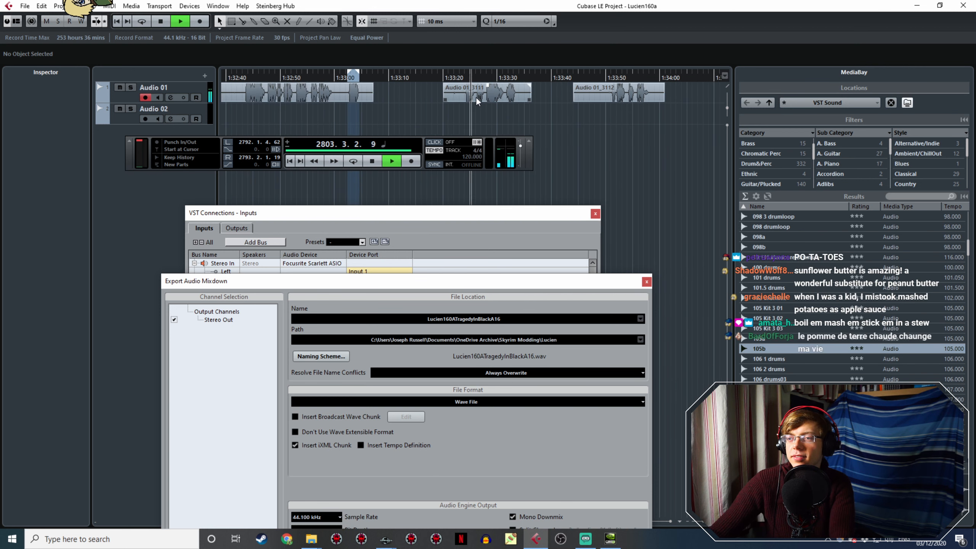
ctrl+scroll(463, 77, up, 2)
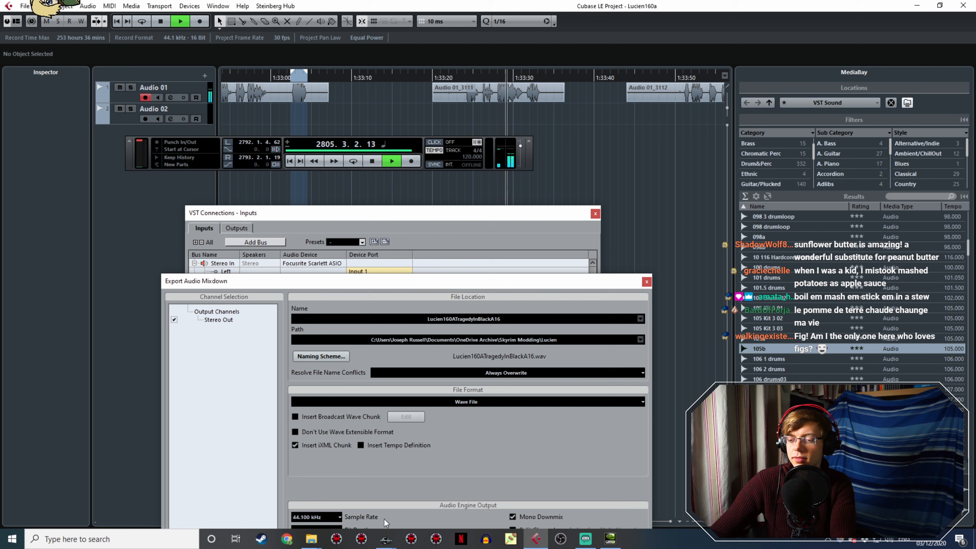
- Switch to the Creation Kit, open the response beginning "Oh, that one is empty", and return to Cubase
click(386, 539)
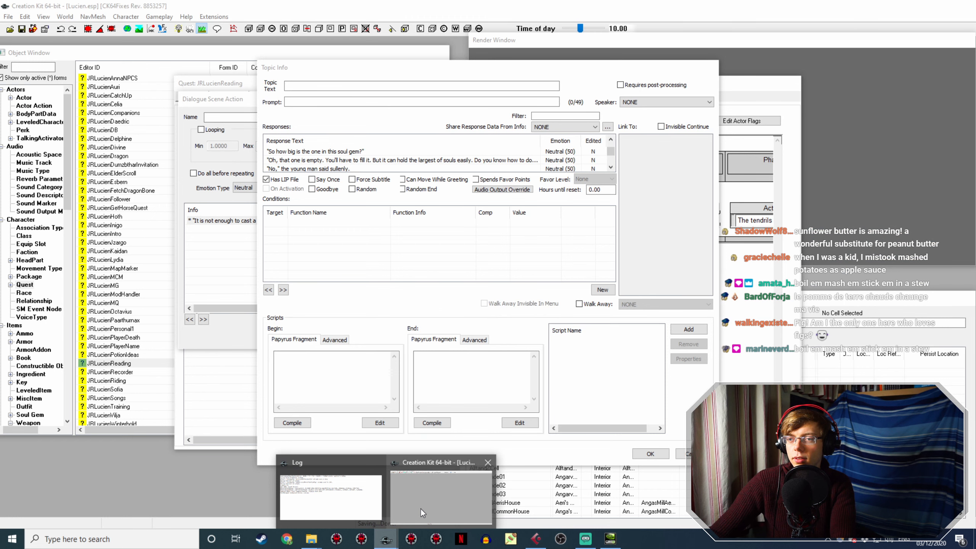
click(420, 509)
double_click(441, 160)
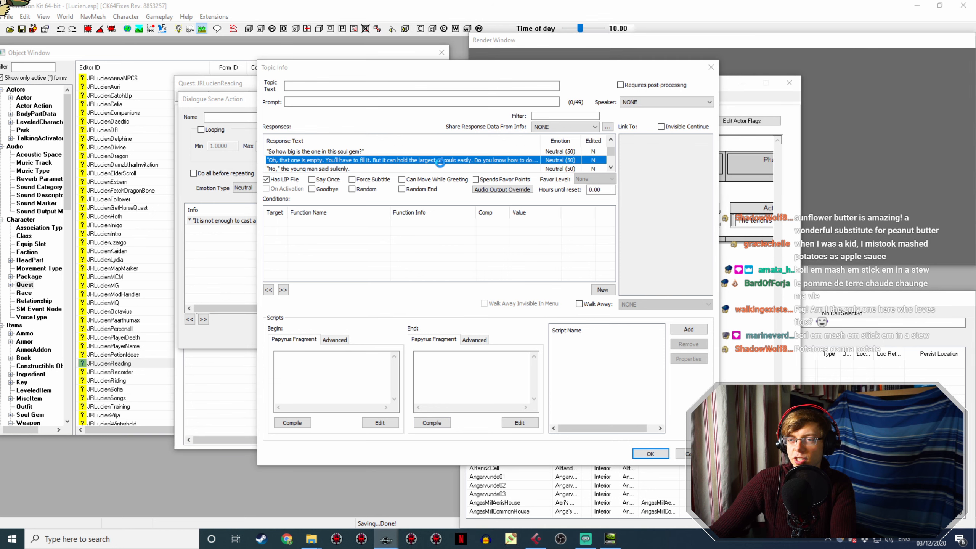
click(536, 538)
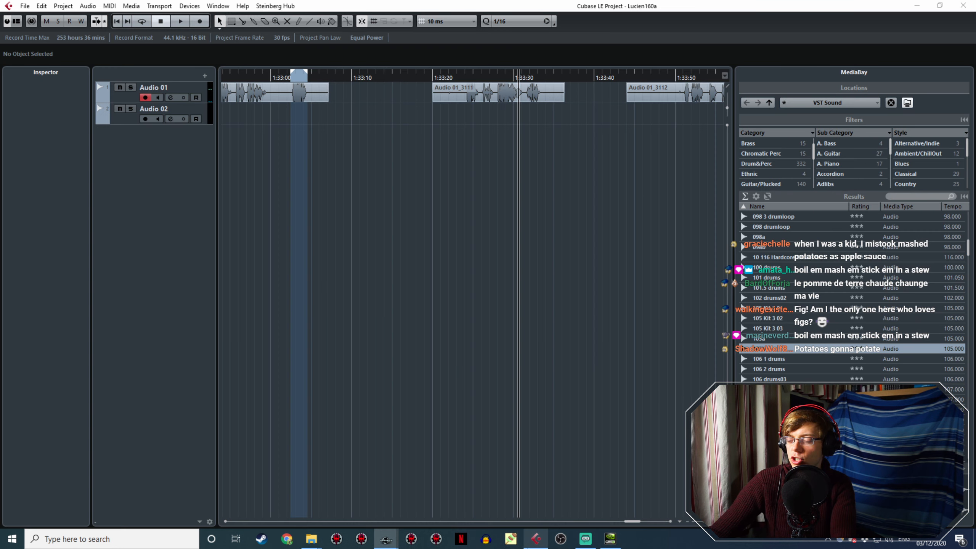
- Replay the line in Audio 01_3111 and set the locator range around it, from about 1:33:24 to 1:33:33
double_click(463, 78)
ctrl+scroll(463, 78, up, 3)
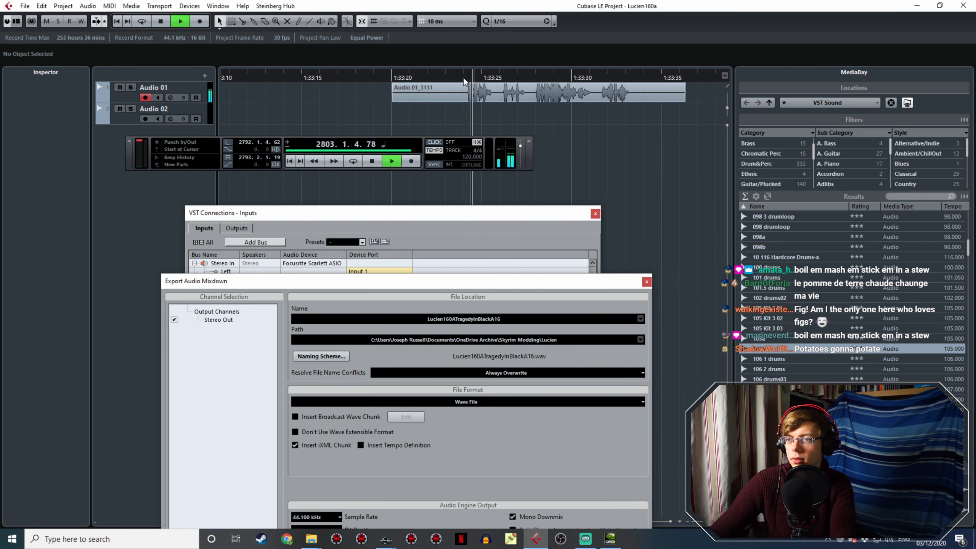
mouse_move(467, 73)
mouse_down()
mouse_move(571, 110)
mouse_move(685, 129)
mouse_up()
ctrl+scroll(657, 142, down, 4)
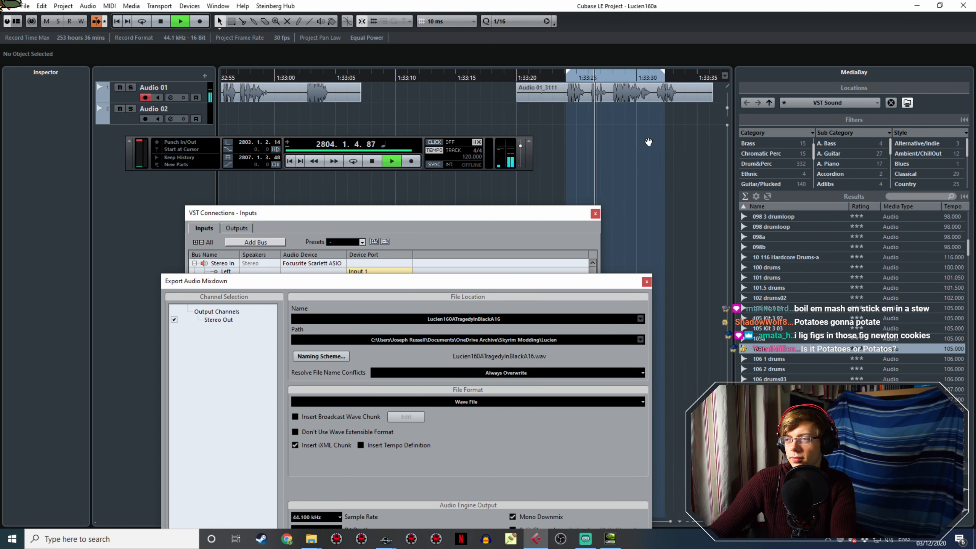
shift+scroll(649, 142, down, 3)
ctrl+scroll(476, 98, up, 5)
drag(427, 73, 466, 103)
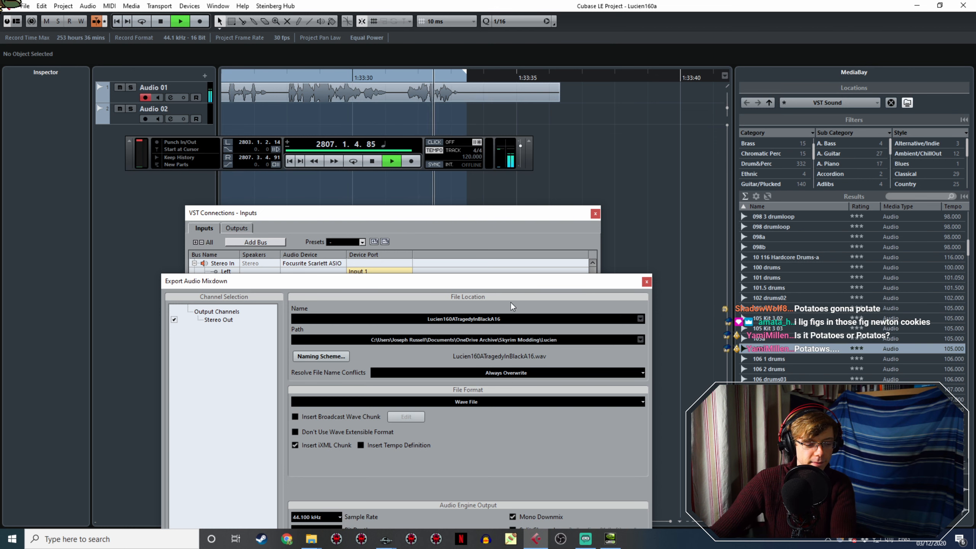
- Export the marked range as a wave file named Lucien160ATragedyInBlackA17, and uncover the tracks by moving the export window lower
drag(502, 281, 474, 154)
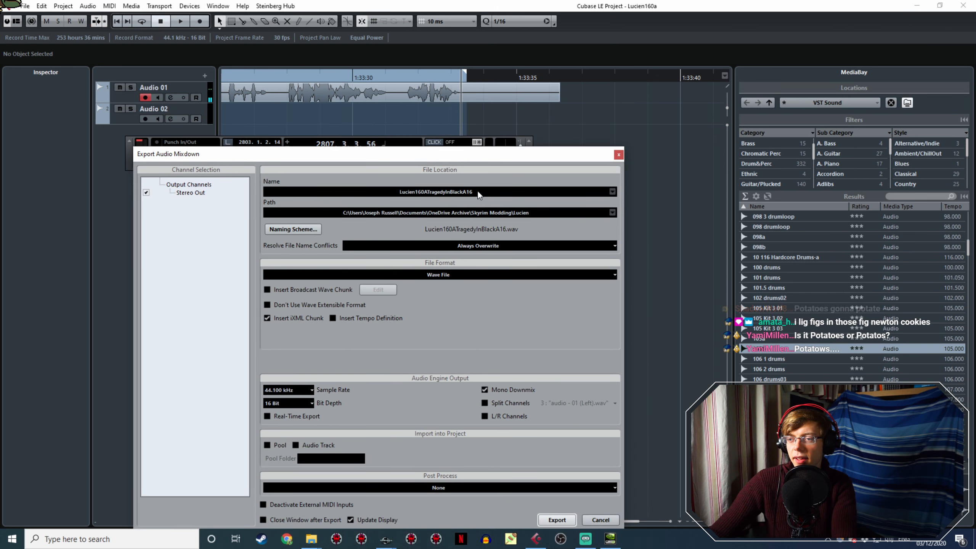
click(478, 191)
click(480, 191)
key(BackSpace)
text(7)
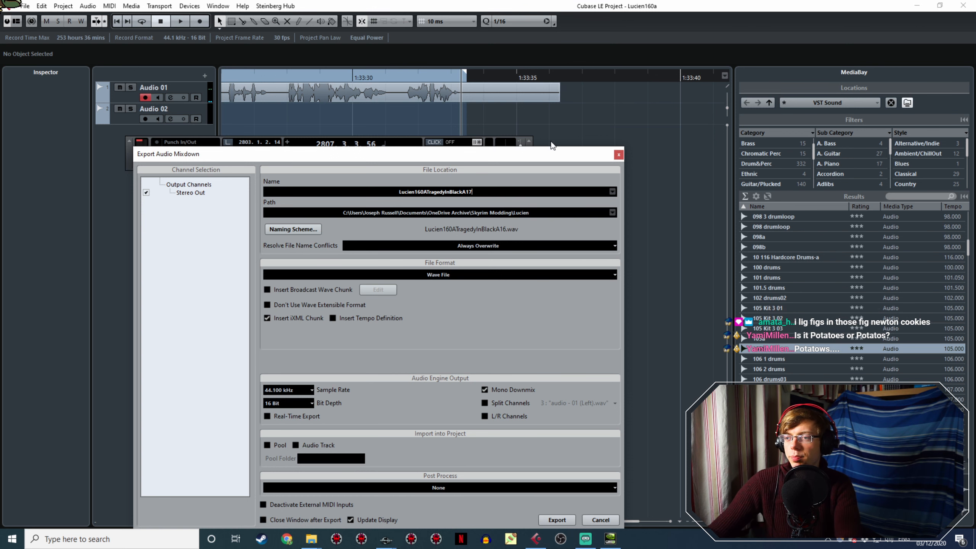
drag(538, 157, 519, 80)
click(539, 443)
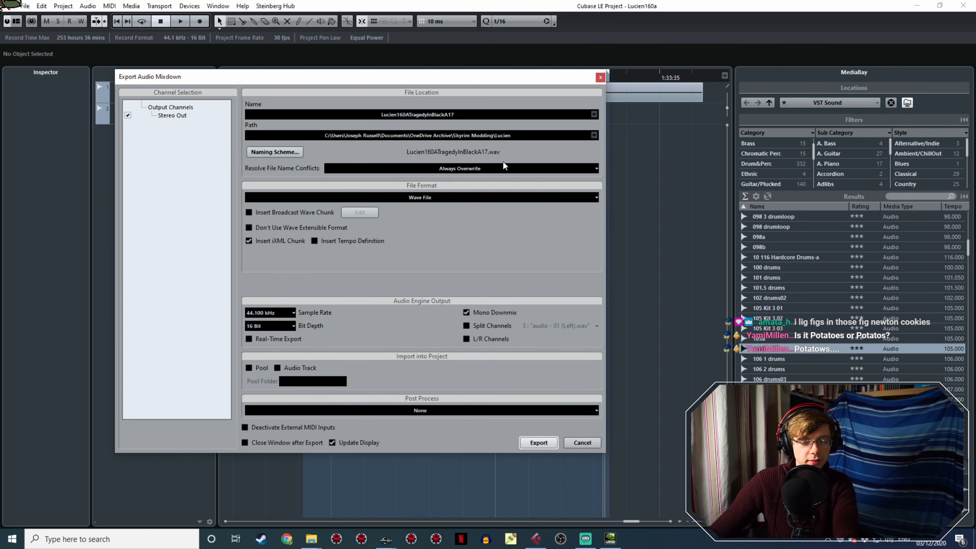
drag(486, 81, 530, 229)
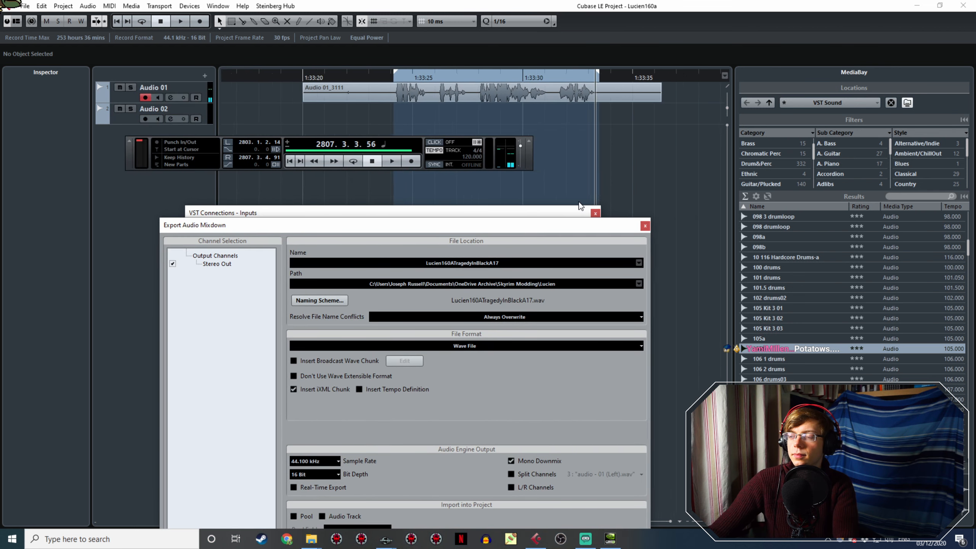
- Play the next line in Audio 01_3112 and set the locator range around it, from about 1:33:50.7 to 1:33:55.8
middle_drag(628, 160, 421, 97)
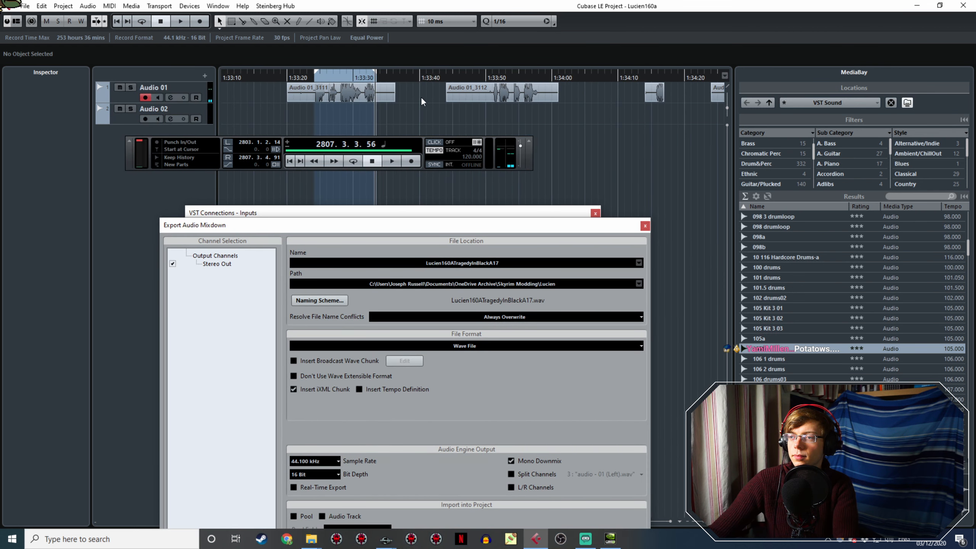
click(487, 73)
key(space)
ctrl+scroll(496, 83, up, 6)
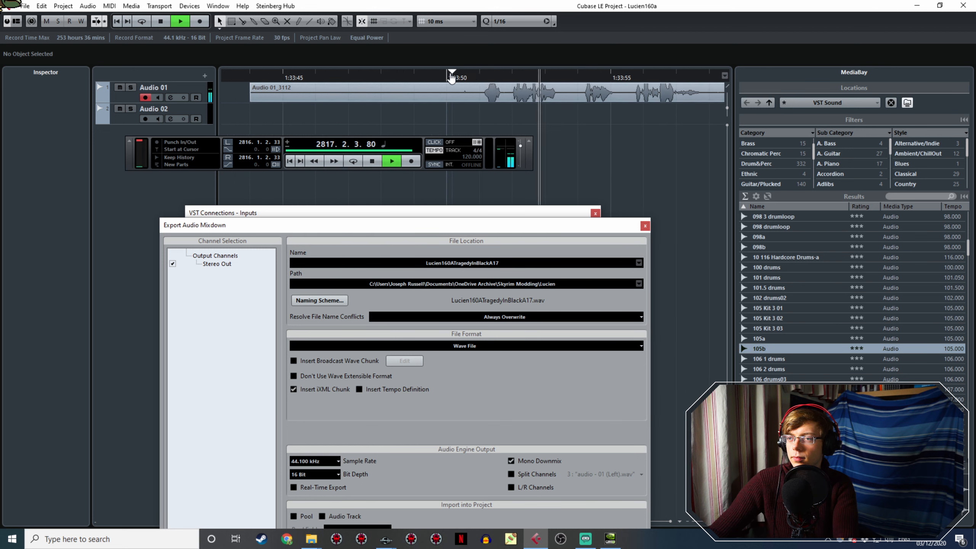
drag(450, 73, 480, 74)
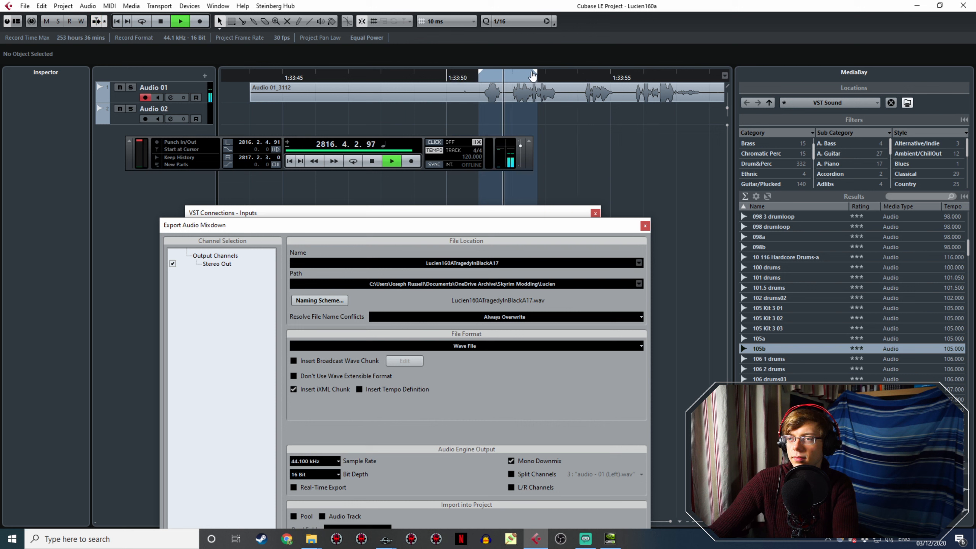
drag(532, 76, 638, 76)
drag(479, 77, 473, 78)
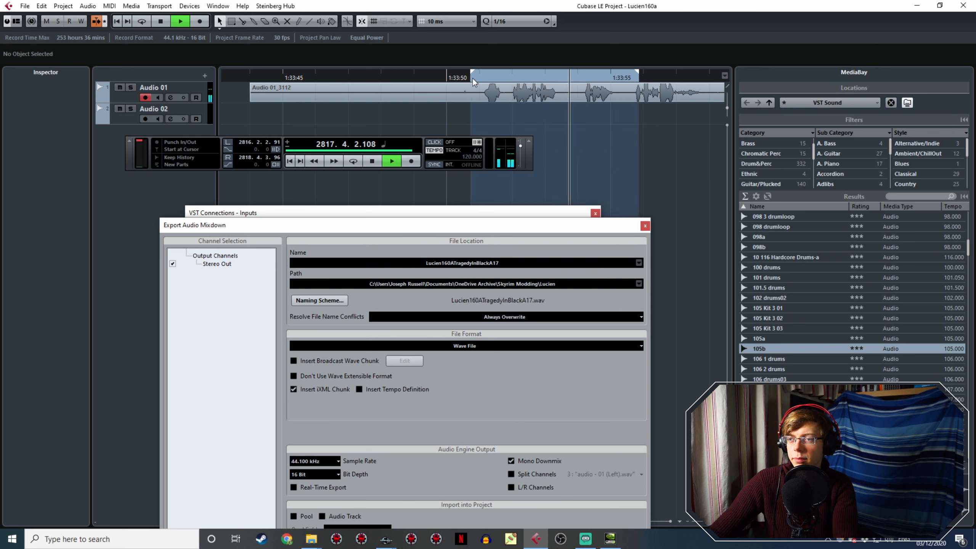
ctrl+scroll(636, 81, down, 2)
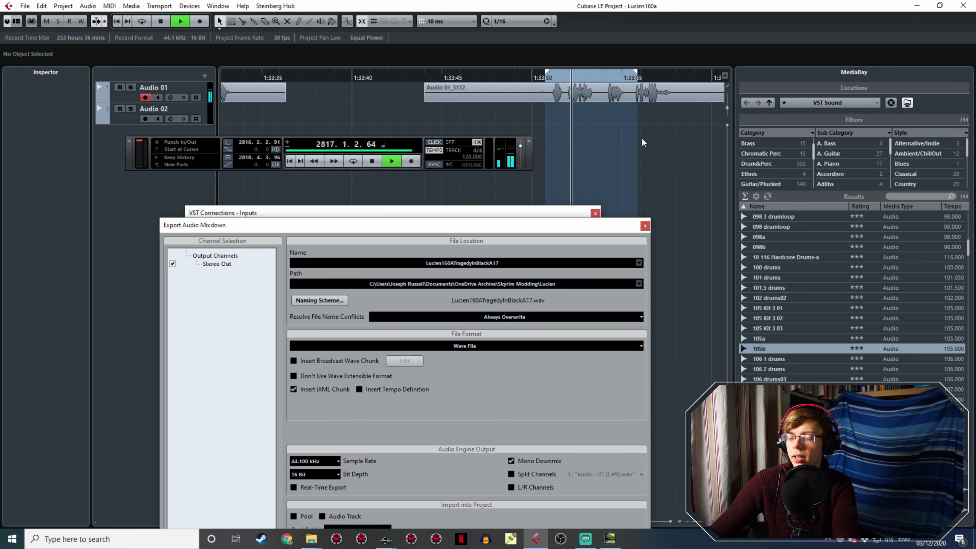
key(space)
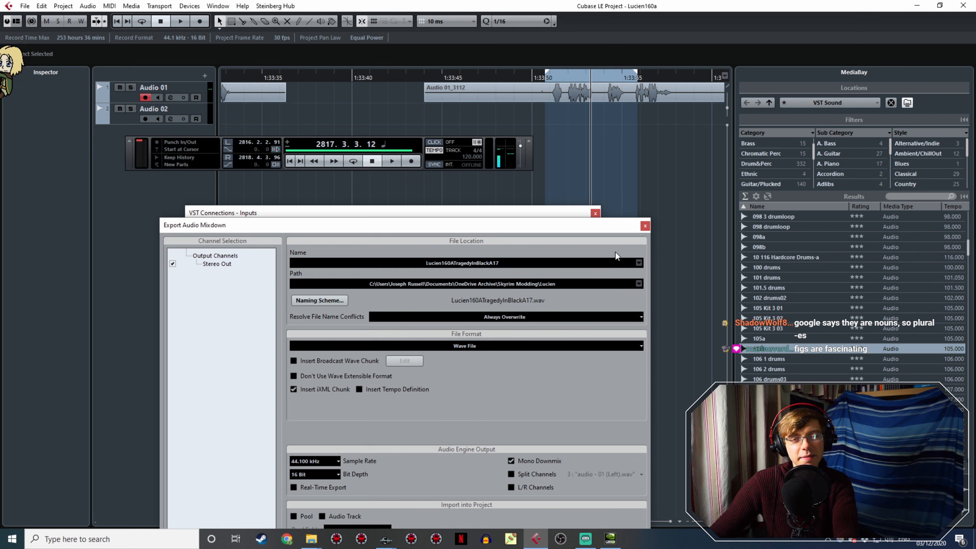
- Replay the line in Audio 01_3112 and extend the end of its locator range to about 1:33:57.8
double_click(543, 76)
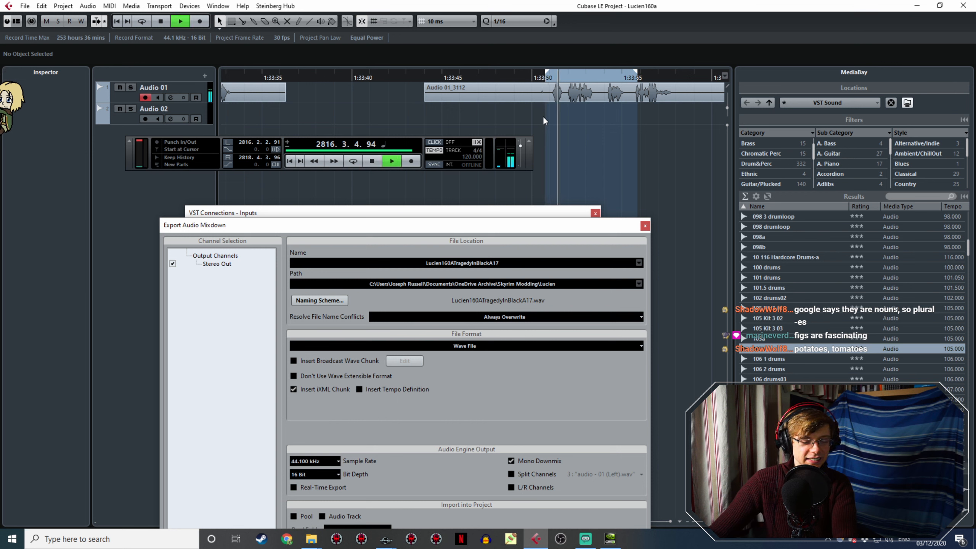
key(space)
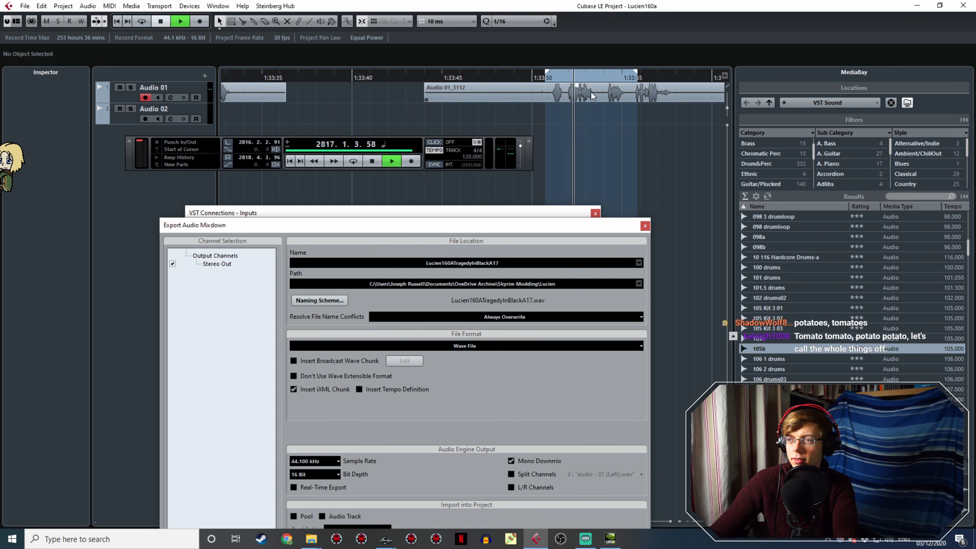
click(544, 79)
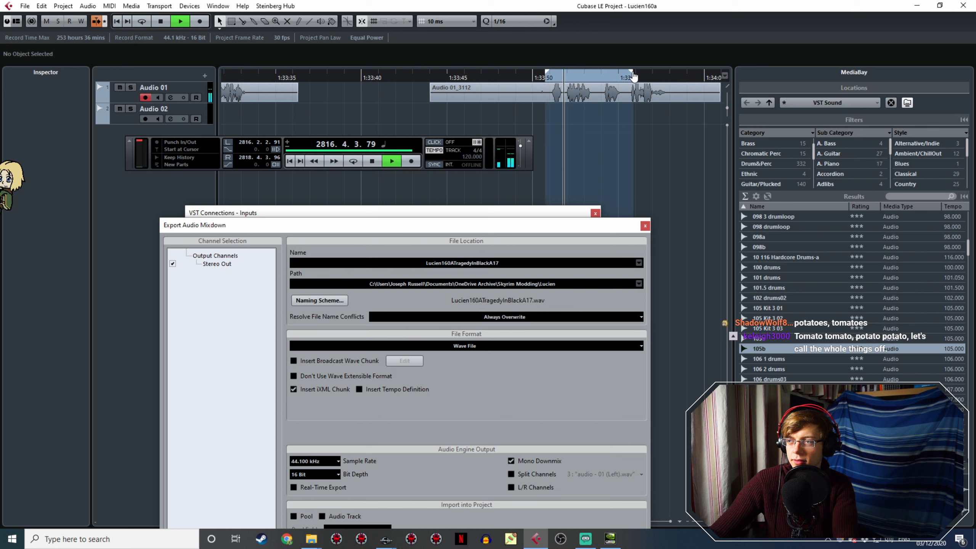
mouse_move(632, 77)
mouse_down()
mouse_move(665, 77)
mouse_move(668, 108)
mouse_up()
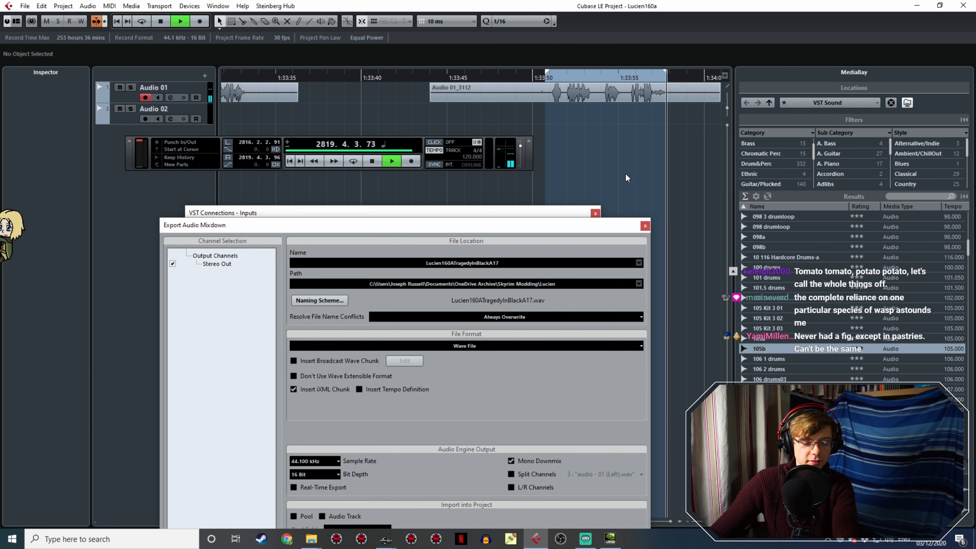
key(space)
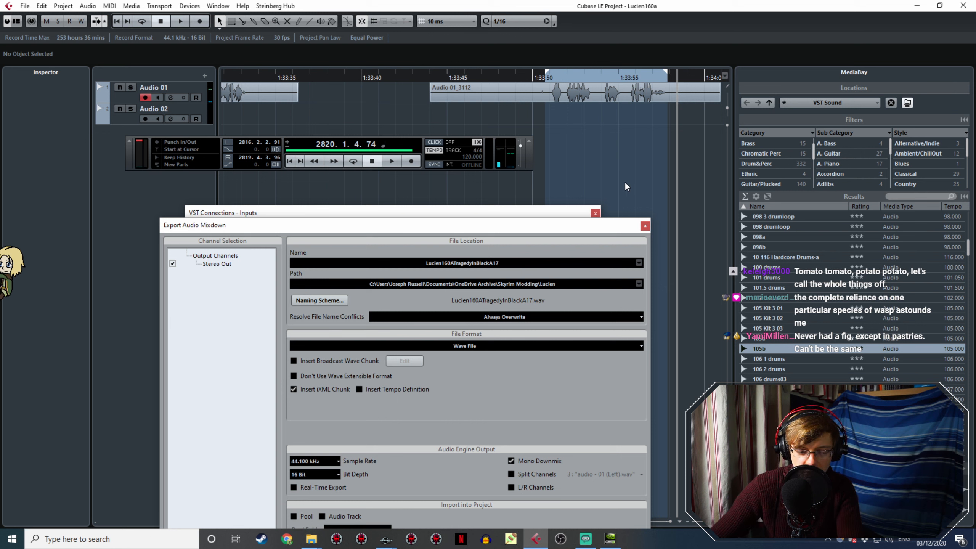
drag(665, 80, 666, 77)
key(space)
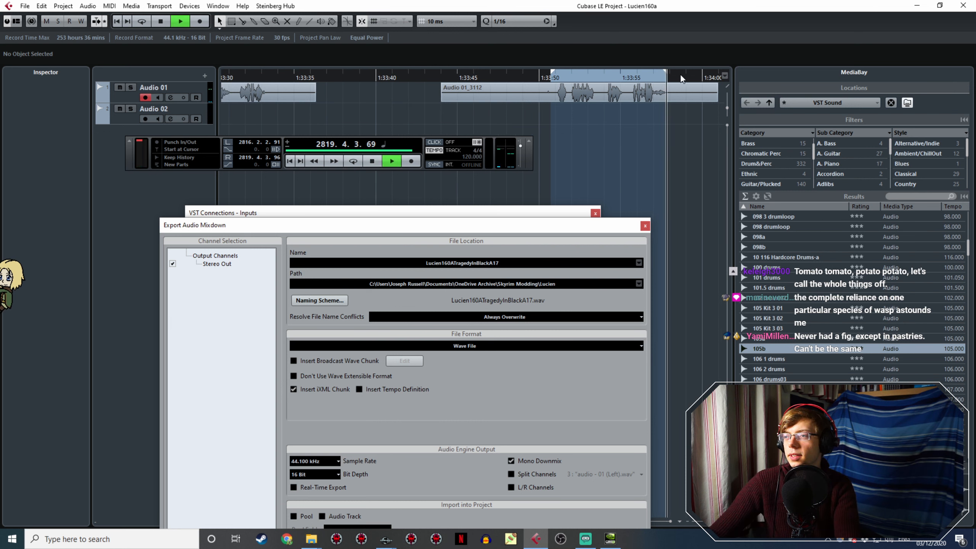
key(space)
- Export the marked range as a wave file named Lucien160ATragedyInBlackA18
click(503, 262)
key(BackSpace)
text(8)
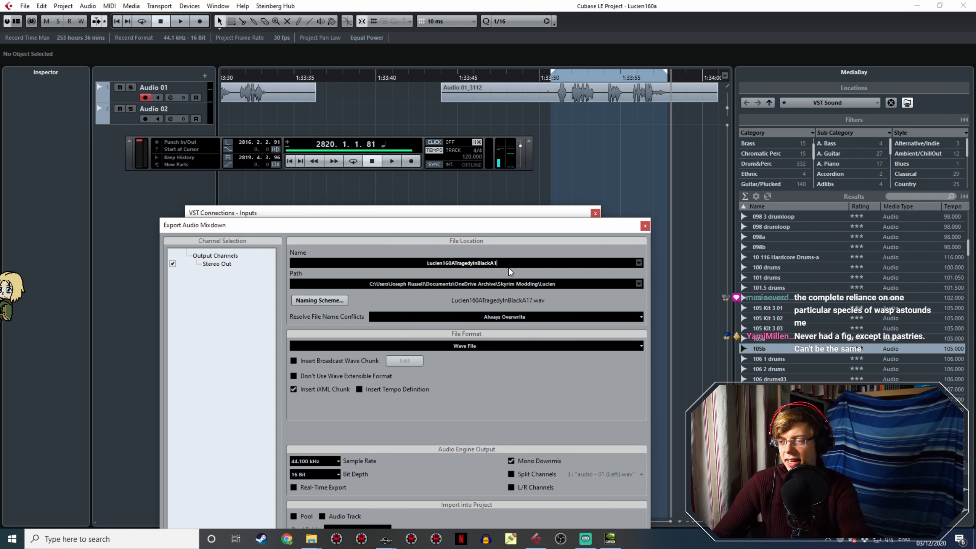
drag(566, 226, 539, 97)
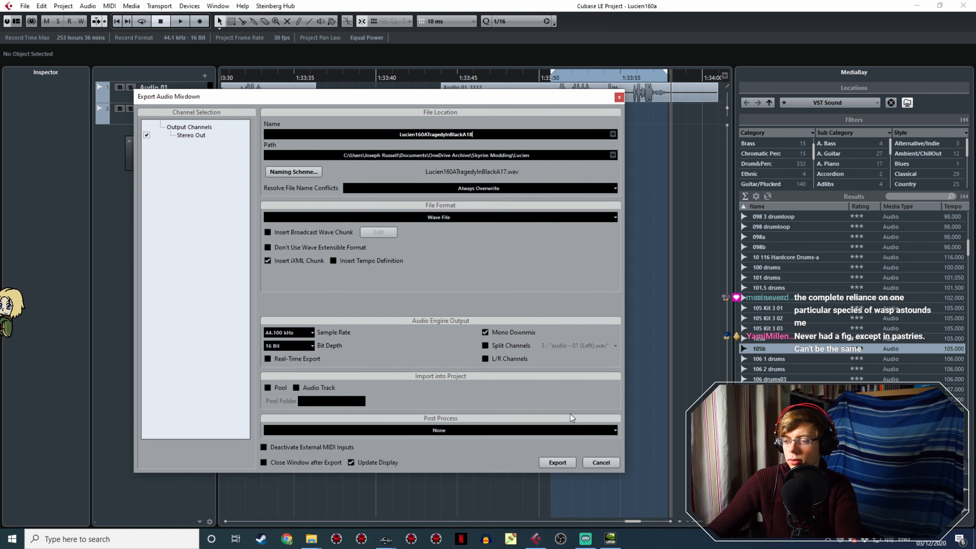
click(557, 462)
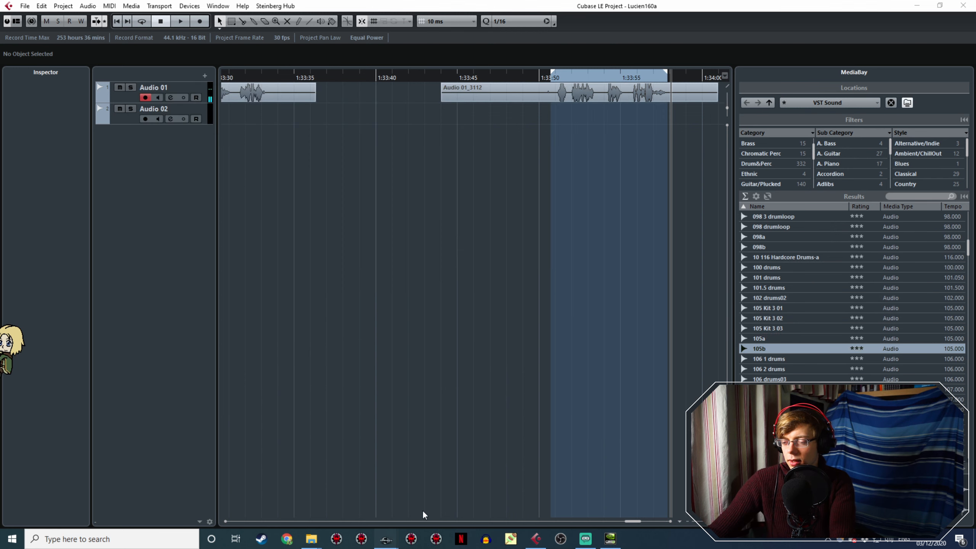
- In the Creation Kit, close the Action 4 dialogs, open Action 5's topic info beginning "The tendrils of the soul trap spell", and return to Cubase
click(423, 513)
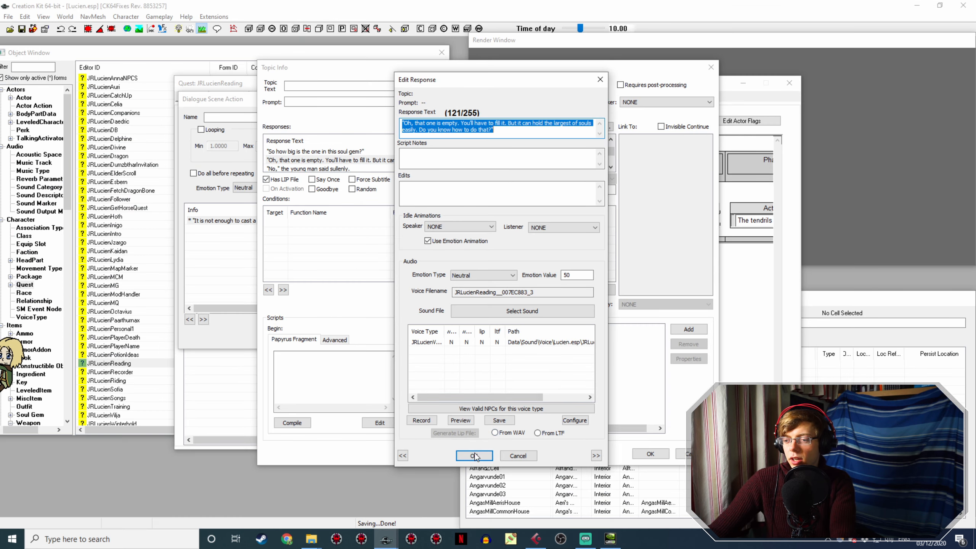
click(474, 456)
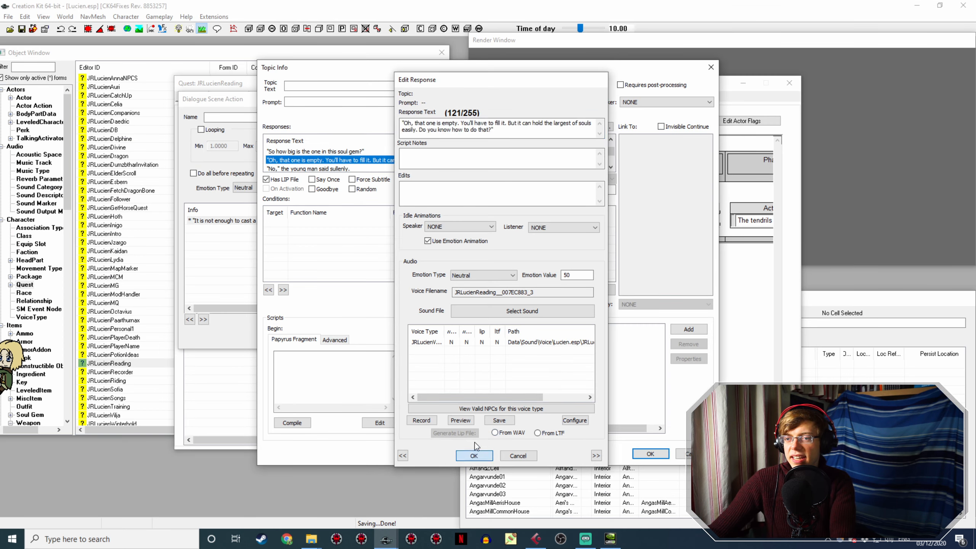
click(649, 453)
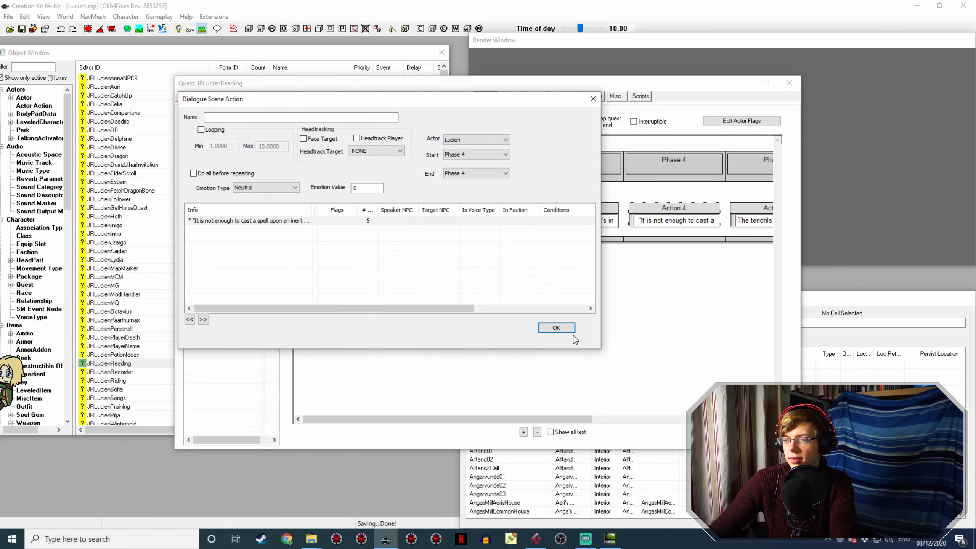
click(558, 327)
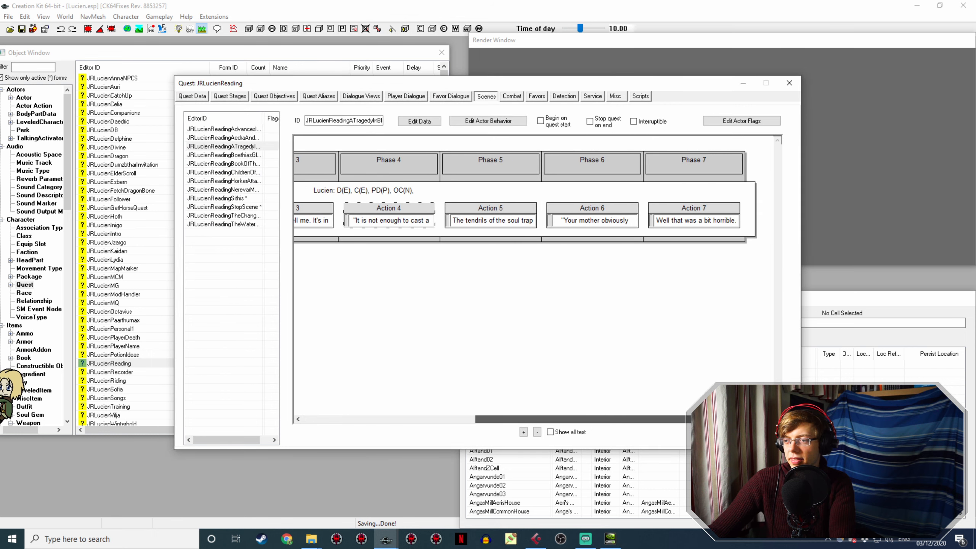
double_click(500, 221)
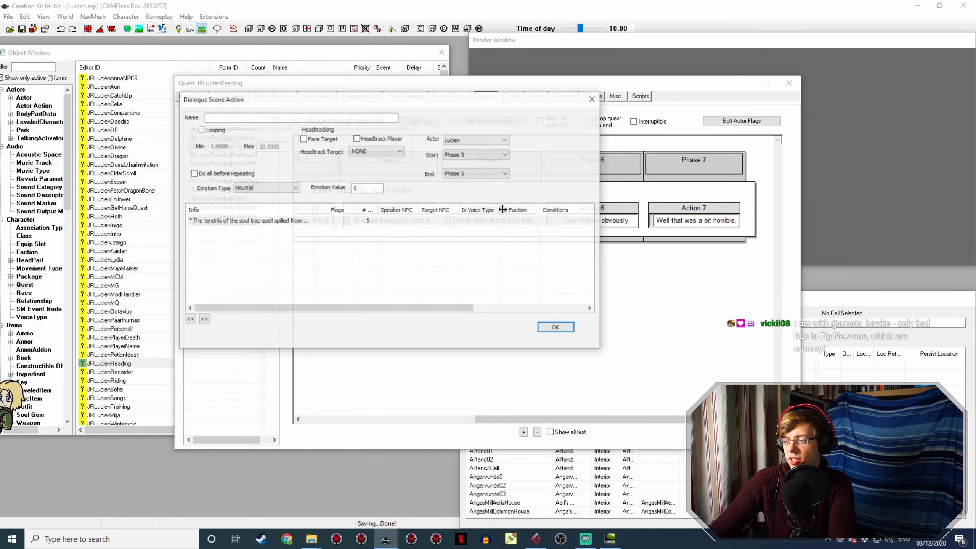
double_click(266, 221)
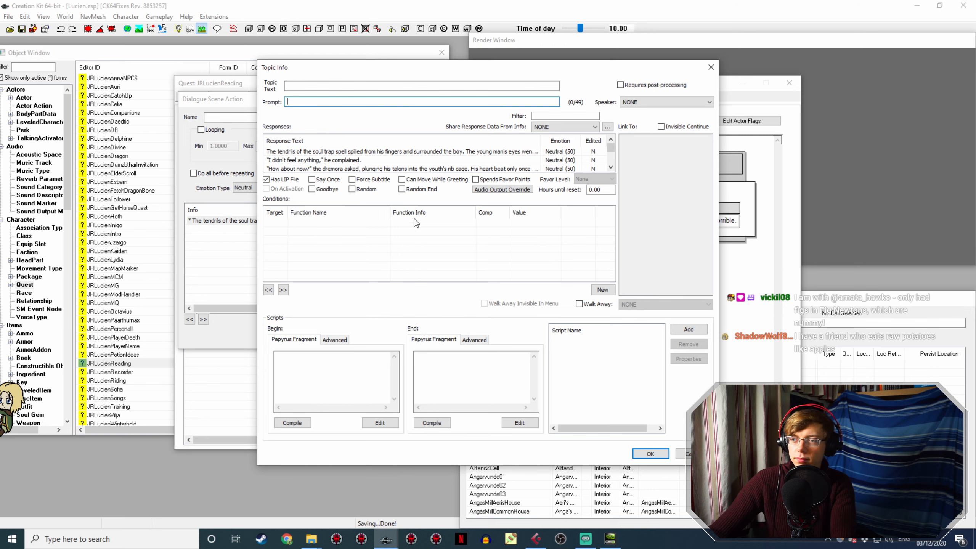
click(530, 542)
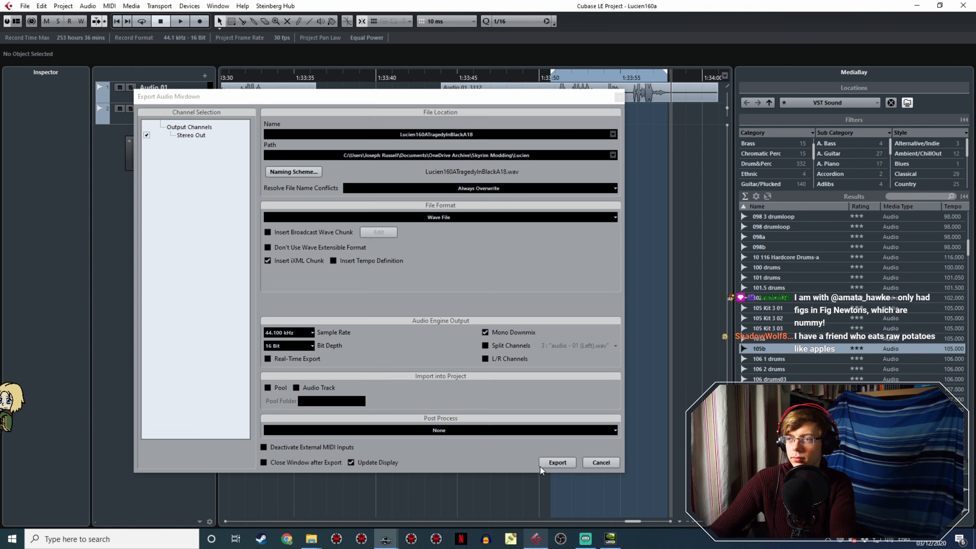
- Play the next line in Audio 01_3114 and set the locator range around it, from about 1:34:40 to 1:34:50
ctrl+scroll(662, 240, down, 4)
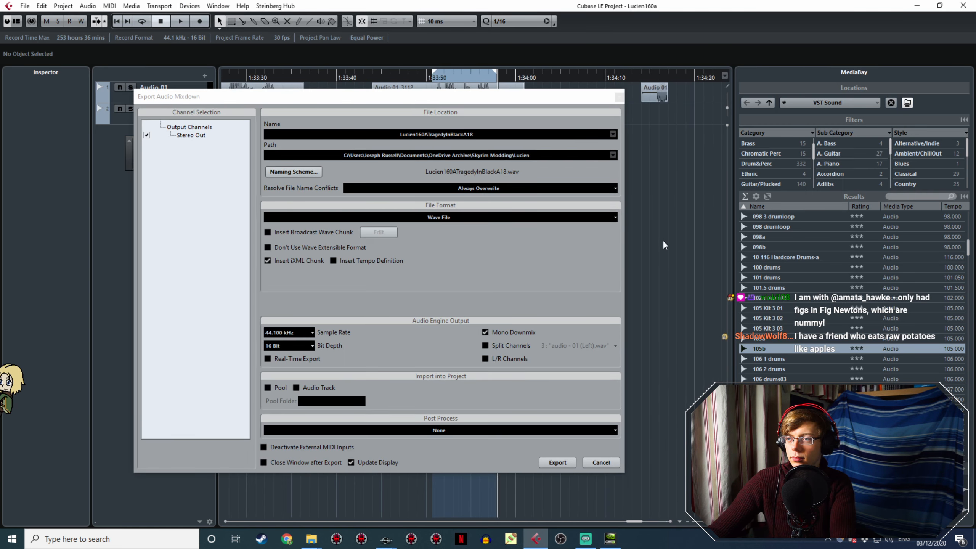
shift+scroll(676, 220, down, 3)
drag(486, 97, 475, 167)
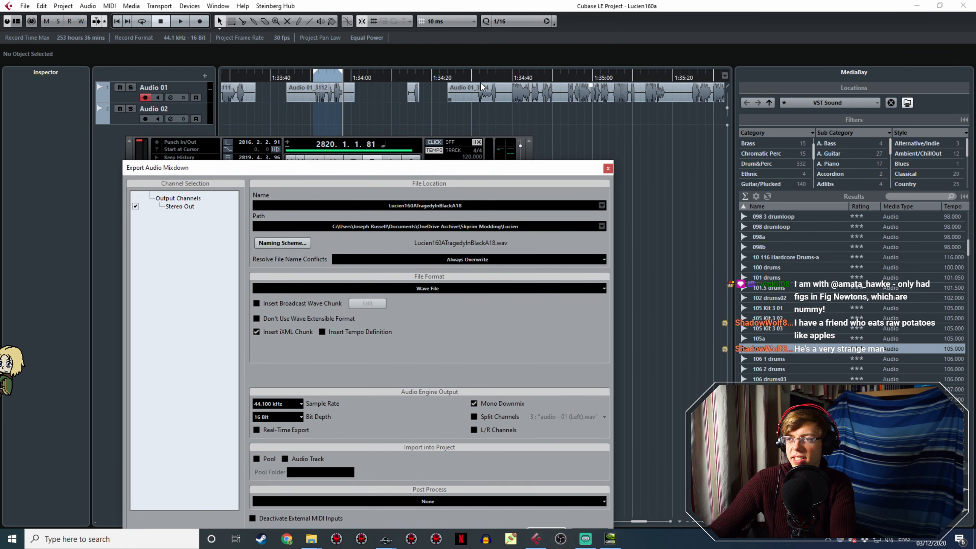
ctrl+scroll(479, 84, up, 5)
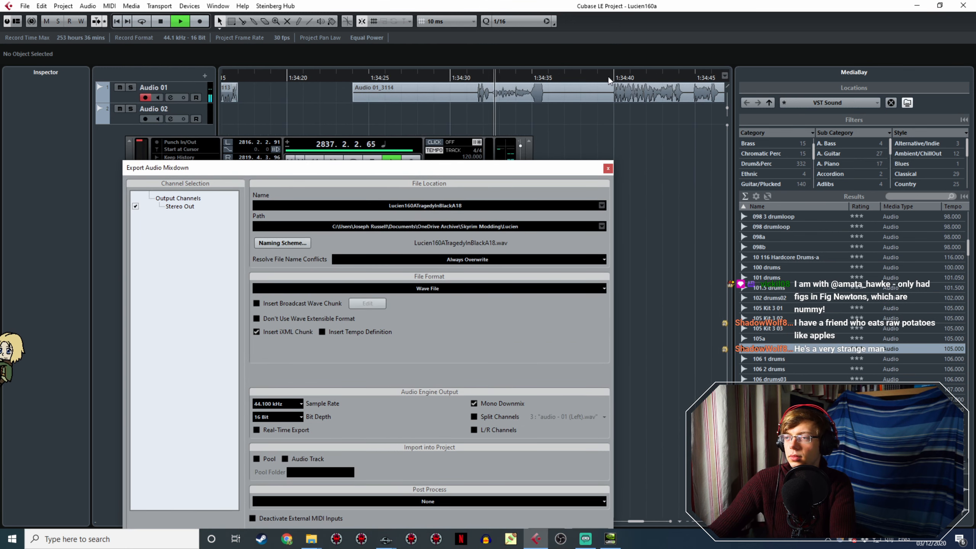
drag(608, 76, 375, 148)
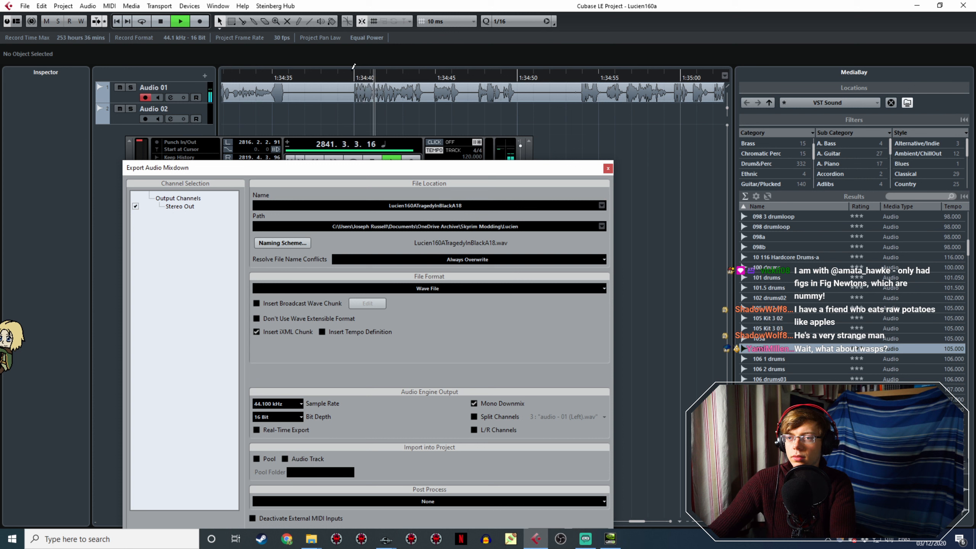
drag(351, 68, 515, 73)
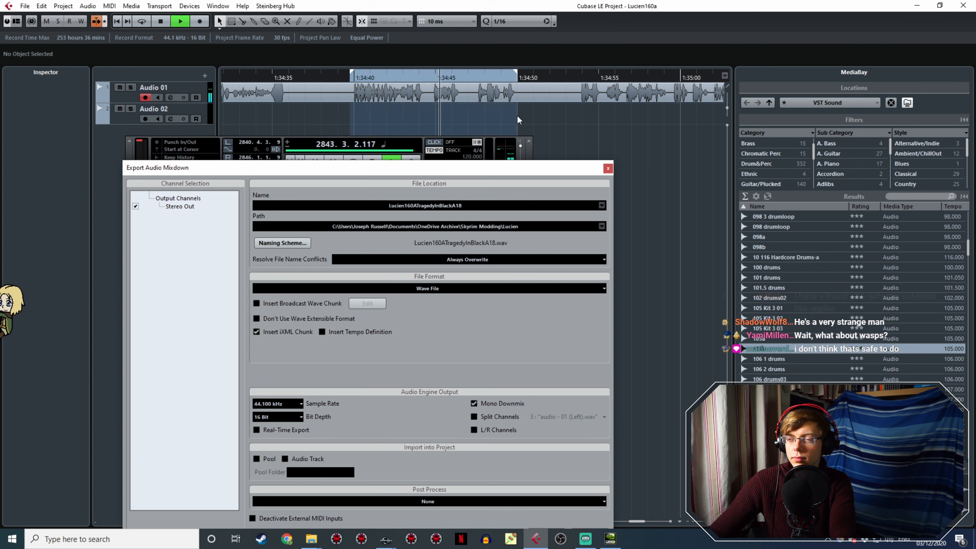
key(space)
- Export the marked range as a wave file named Lucien160ATragedyInBlackA19
click(480, 204)
click(463, 204)
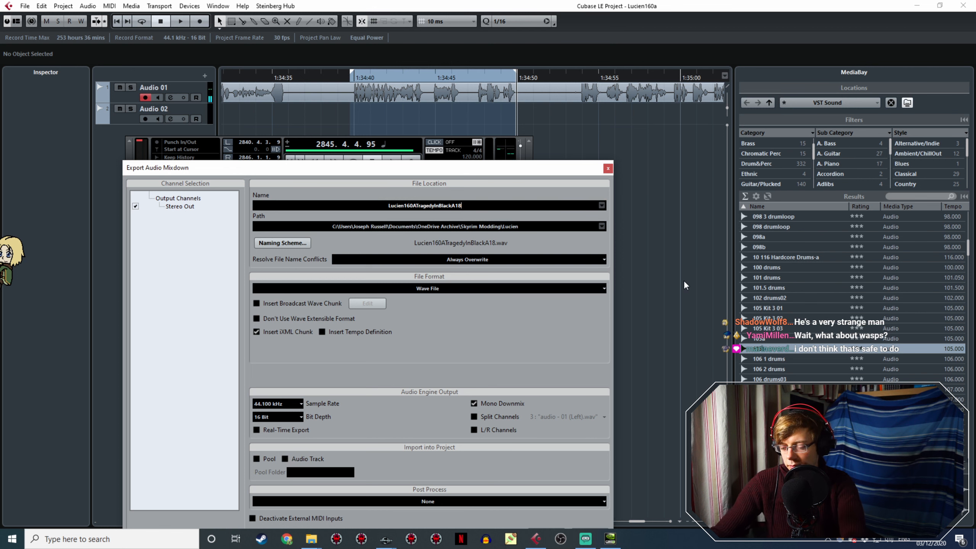
key(BackSpace)
text(9)
drag(575, 167, 556, 85)
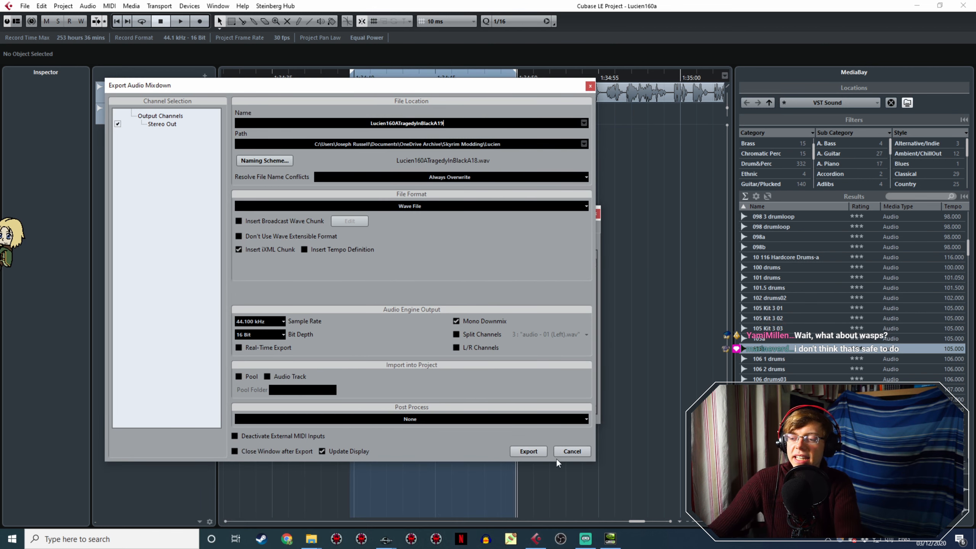
click(539, 450)
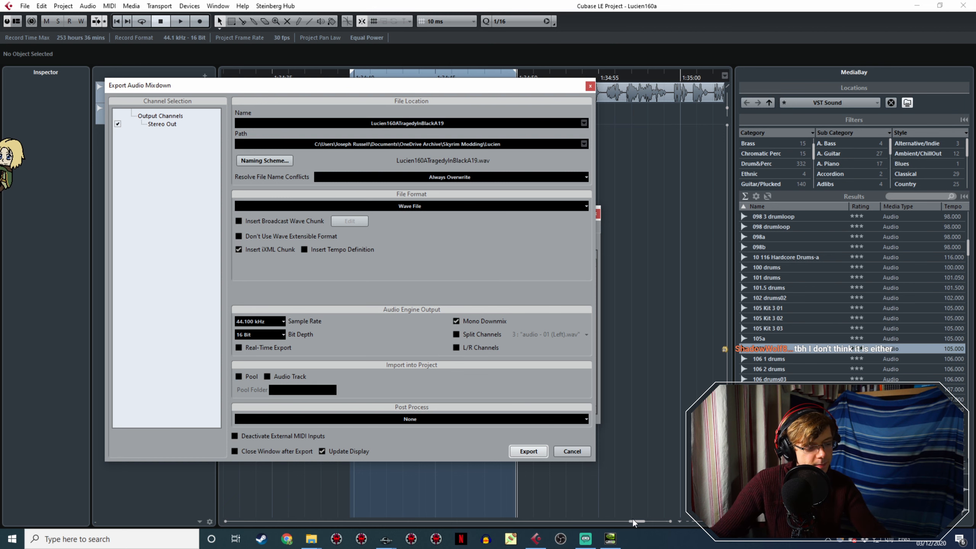
- Uncover the tracks by moving the export window lower, and play the following line in Audio 01_3114 from about 1:34:54
drag(554, 89, 580, 204)
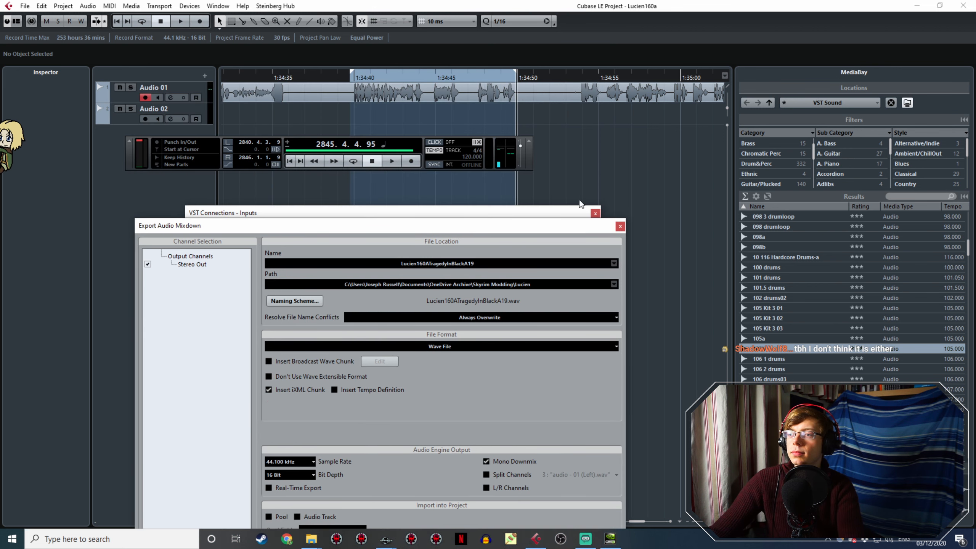
double_click(580, 78)
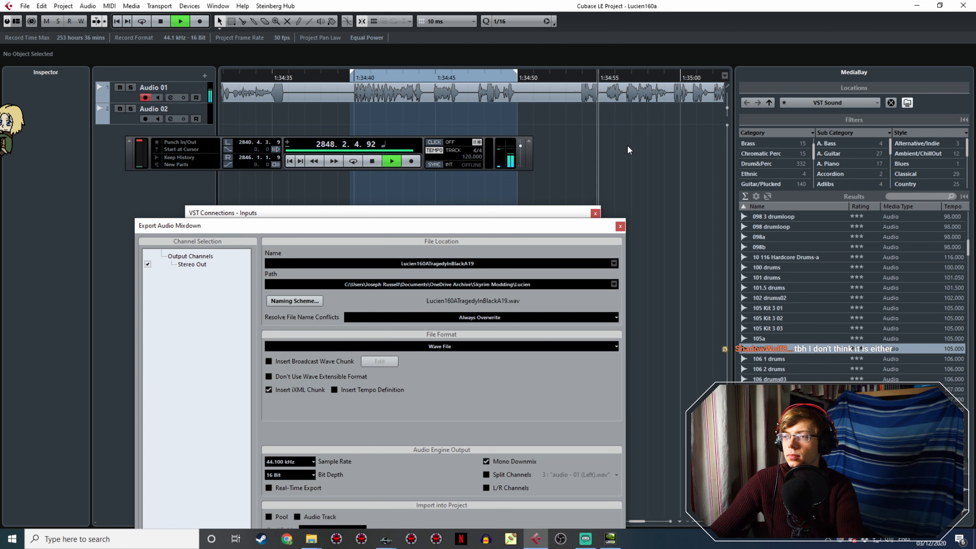
ctrl+scroll(630, 150, down, 4)
middle_drag(632, 156, 419, 100)
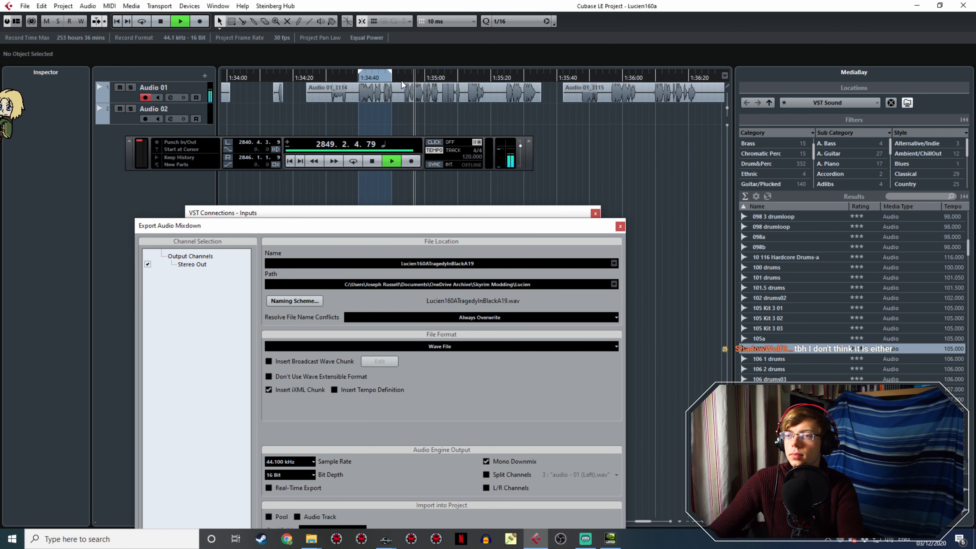
ctrl+scroll(403, 79, up, 6)
click(408, 76)
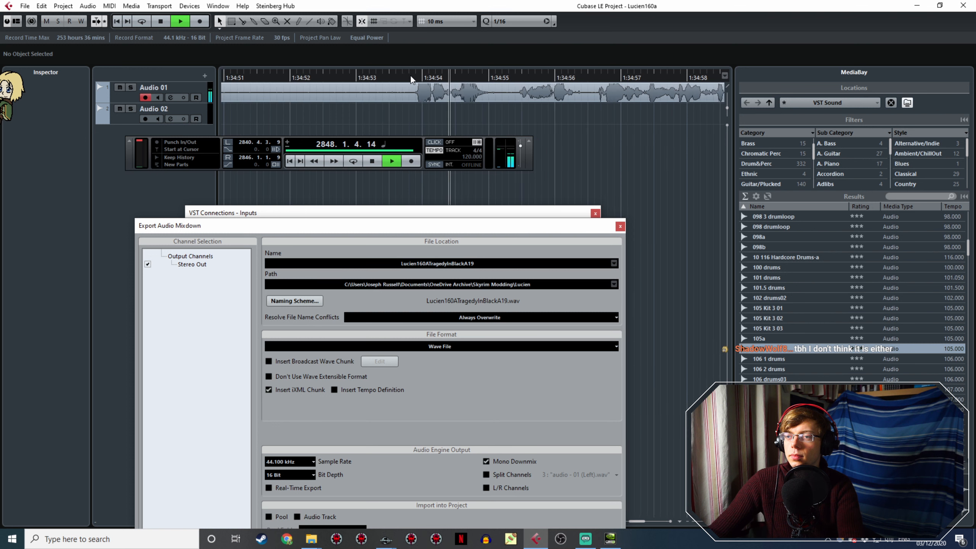
click(409, 76)
- Set the locator range around the short line in Audio 01_3114, from about 1:34:53.7 to 1:34:57, and replay it
drag(413, 72, 439, 72)
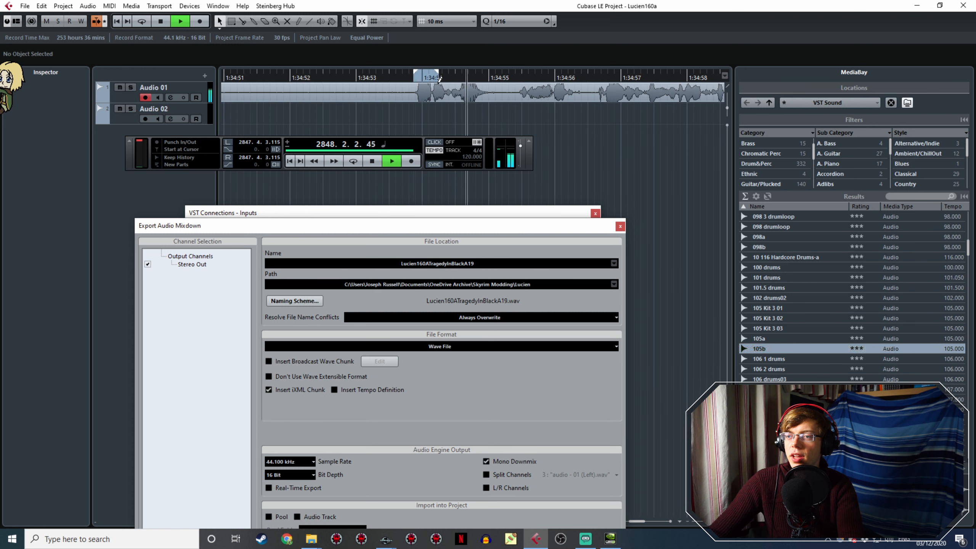
click(409, 76)
click(410, 76)
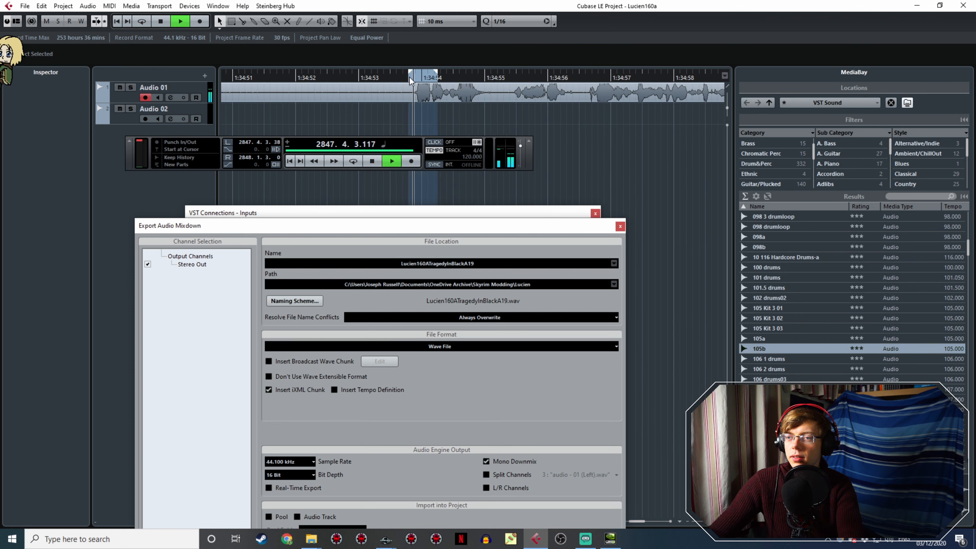
click(404, 79)
drag(409, 77, 604, 131)
click(417, 76)
ctrl+scroll(604, 142, down, 3)
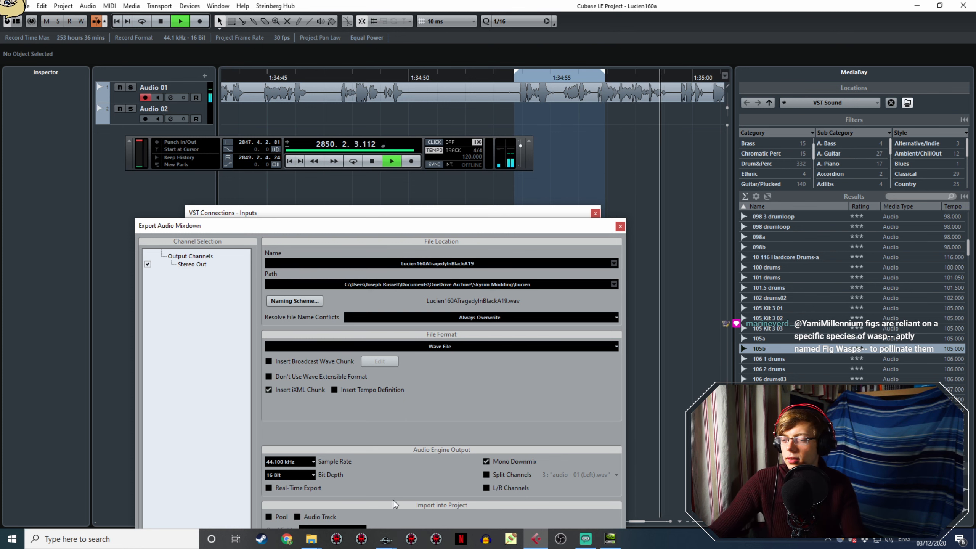
- Review the soul trap topic's further responses in the Creation Kit, and return to Cubase to stop playback
click(388, 539)
click(432, 497)
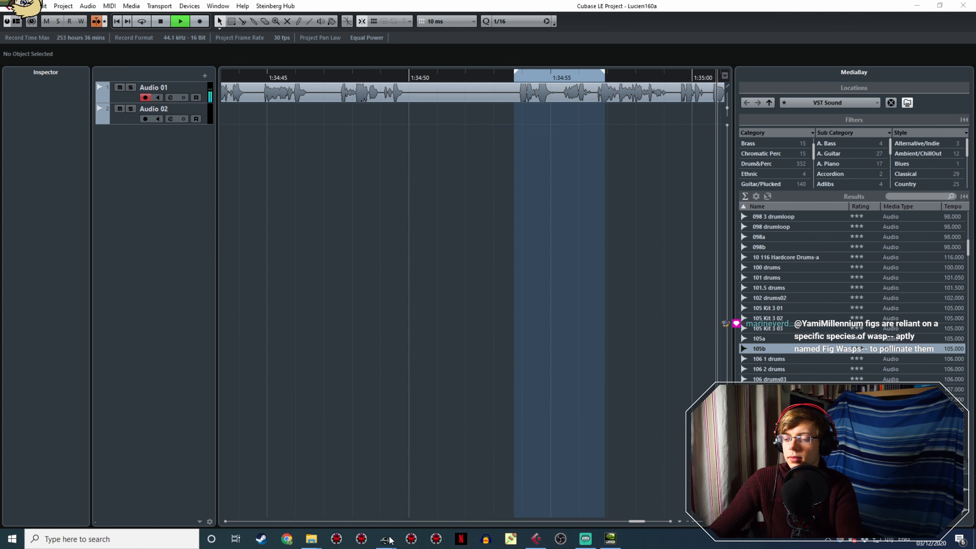
mouse_move(387, 539)
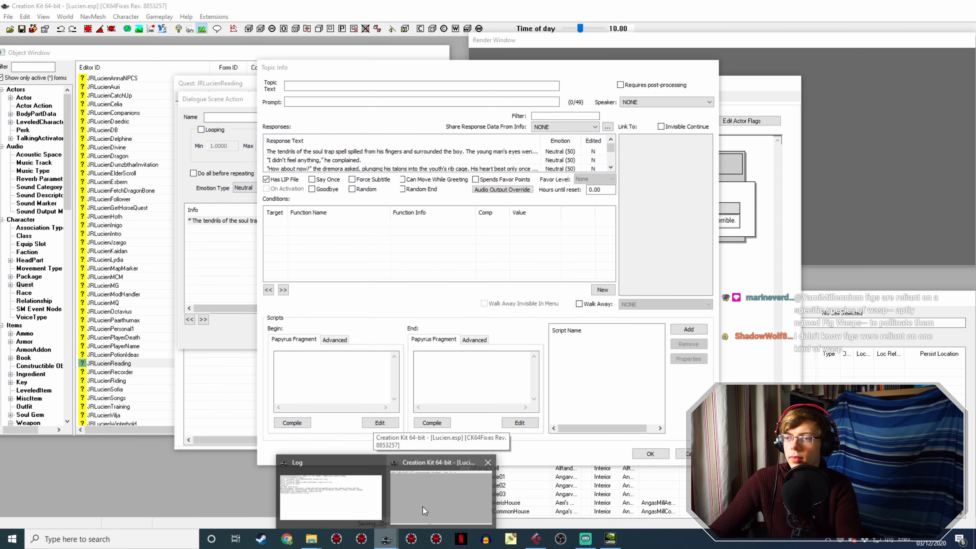
click(422, 506)
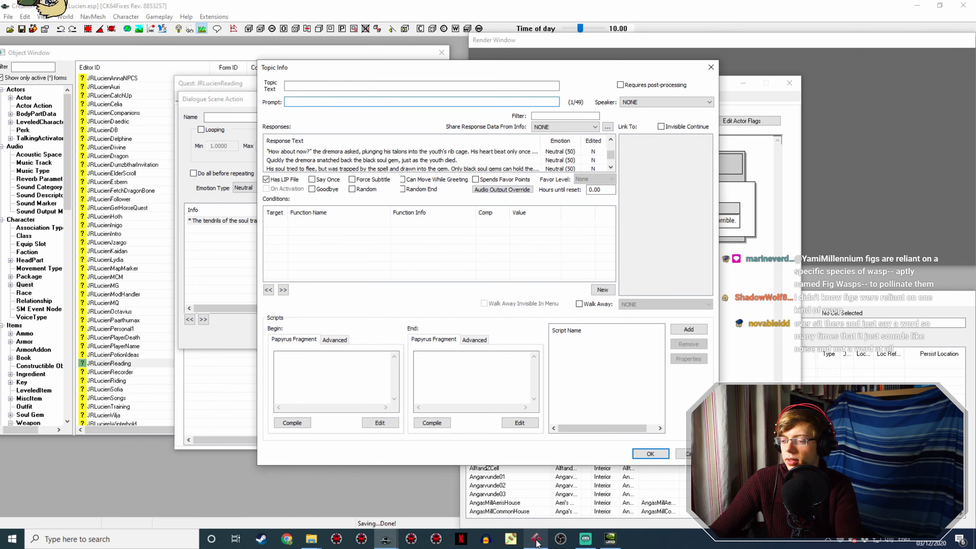
click(536, 539)
key(space)
ctrl+scroll(332, 117, down, 2)
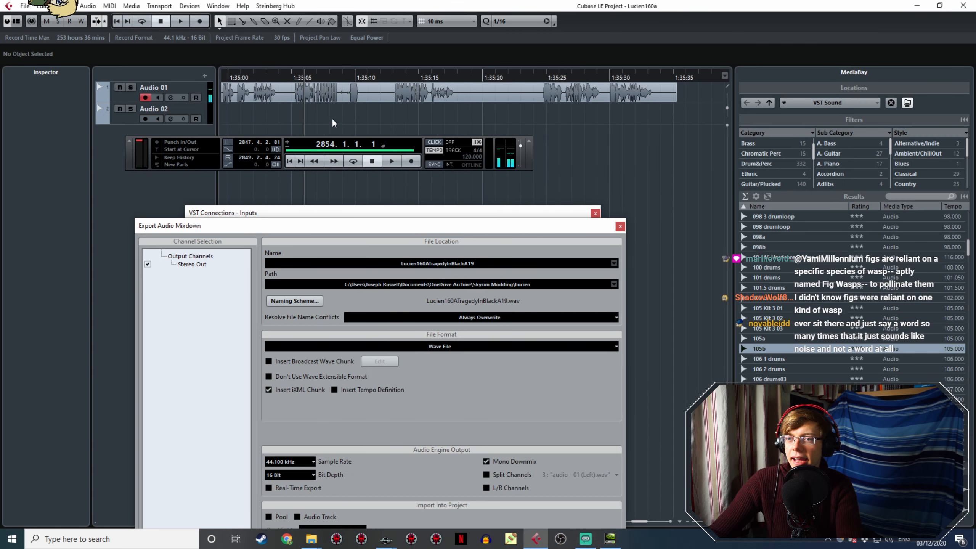
- Set the locator range from about 1:34:53.7 to 1:35:03.9 on Audio 01, playing it to trim the end
middle_drag(331, 117, 488, 98)
drag(338, 72, 430, 110)
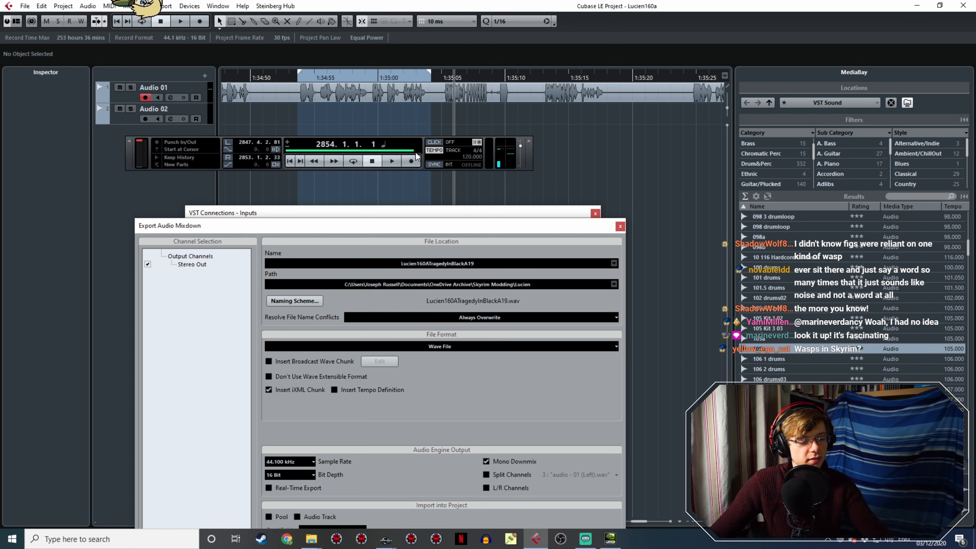
ctrl+scroll(318, 83, up, 3)
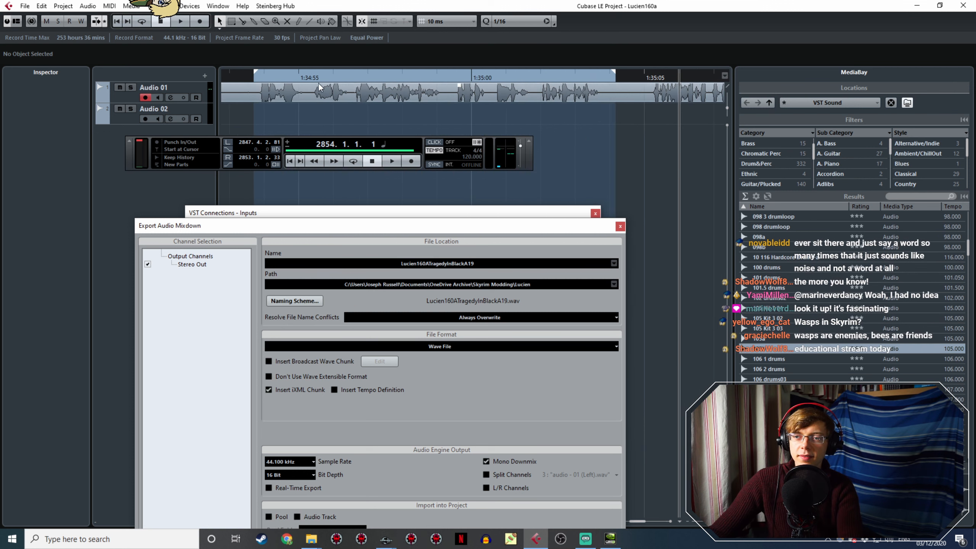
key(space)
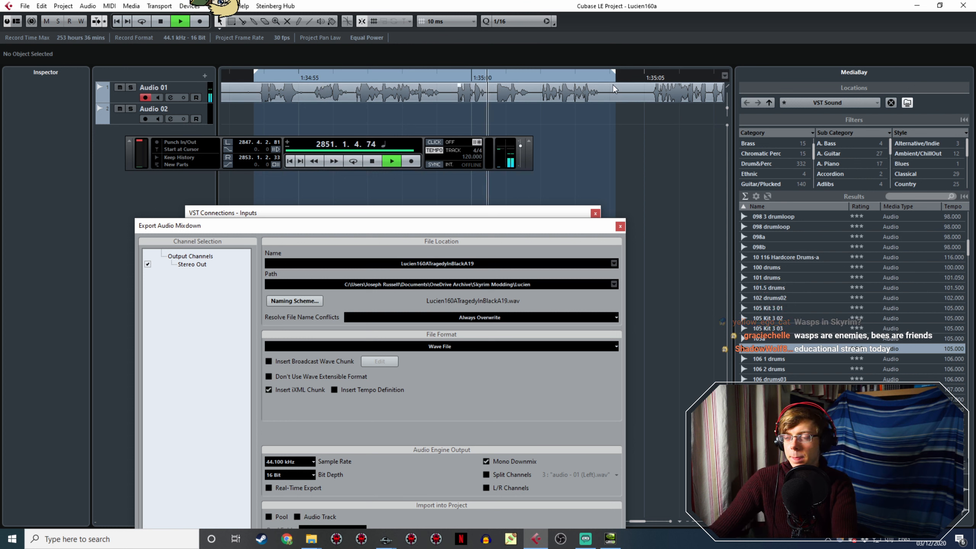
ctrl+scroll(599, 110, up, 3)
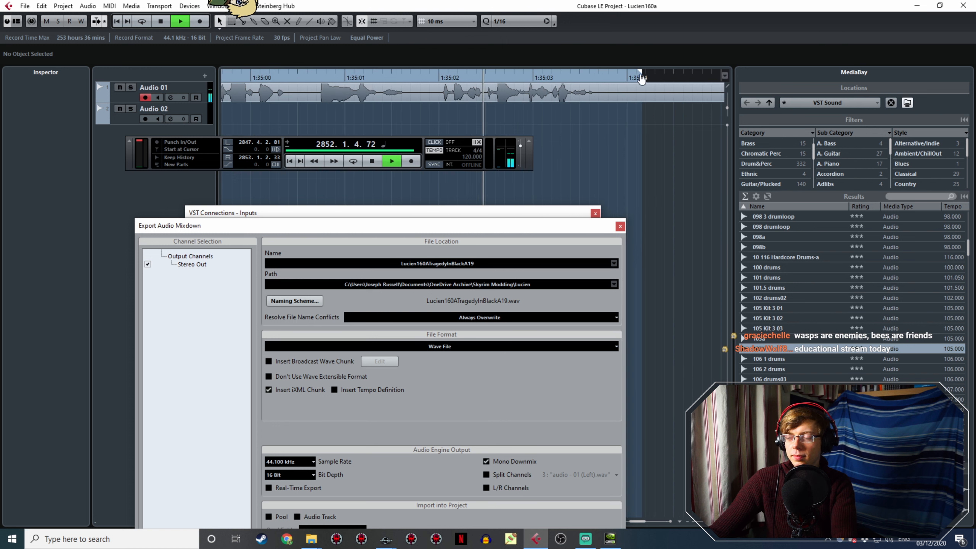
drag(637, 76, 622, 97)
key(space)
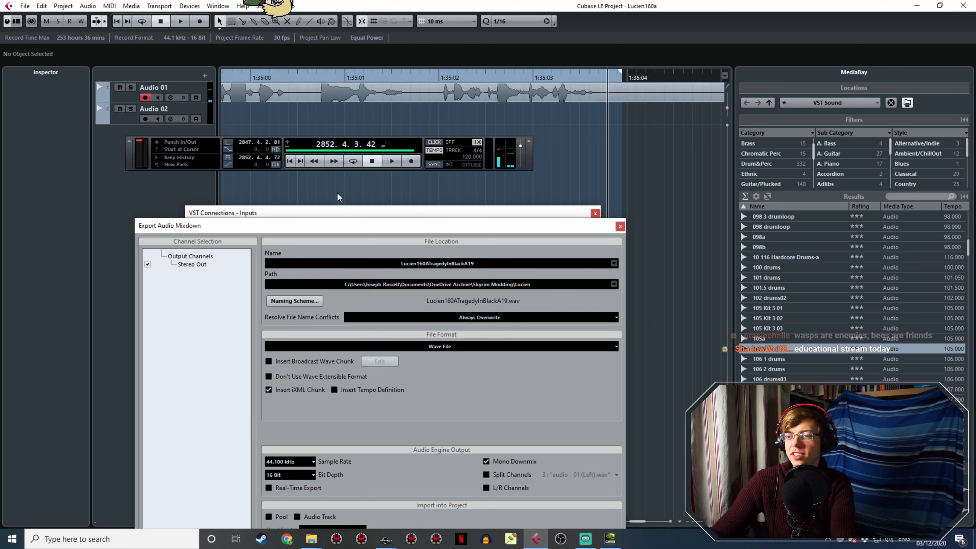
- Export the marked range as a wave file named Lucien160ATragedyInBlackA20
click(474, 265)
click(483, 264)
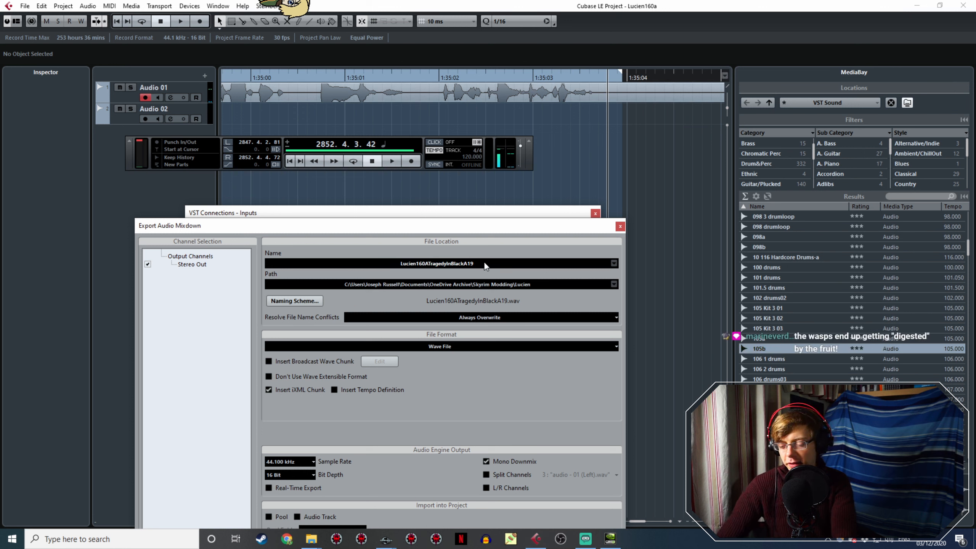
key(BackSpace)
key(BackSpace)
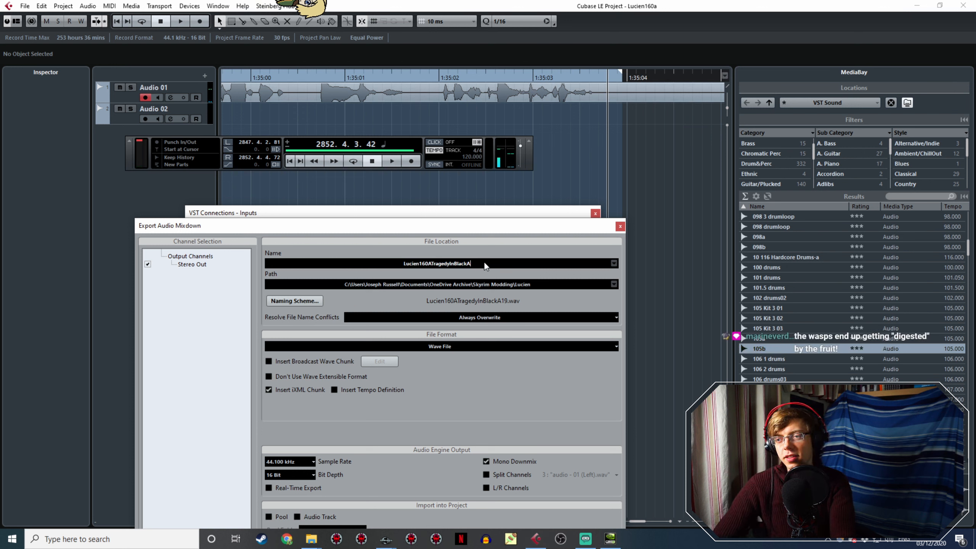
text(20)
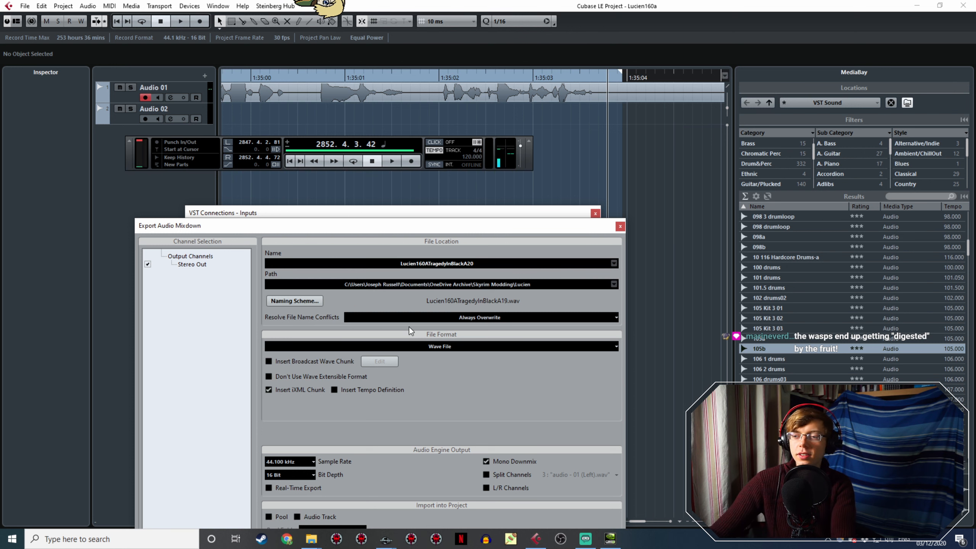
drag(464, 229, 428, 94)
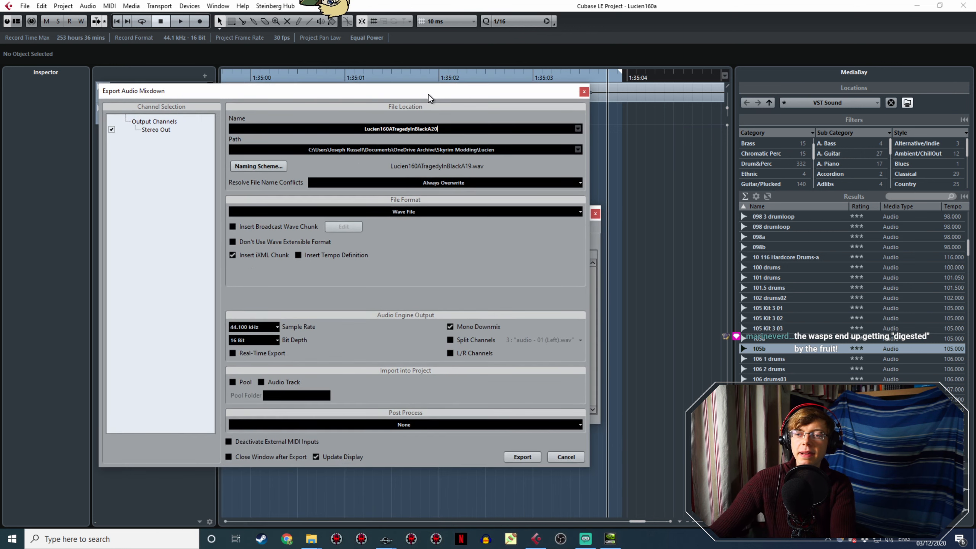
click(522, 456)
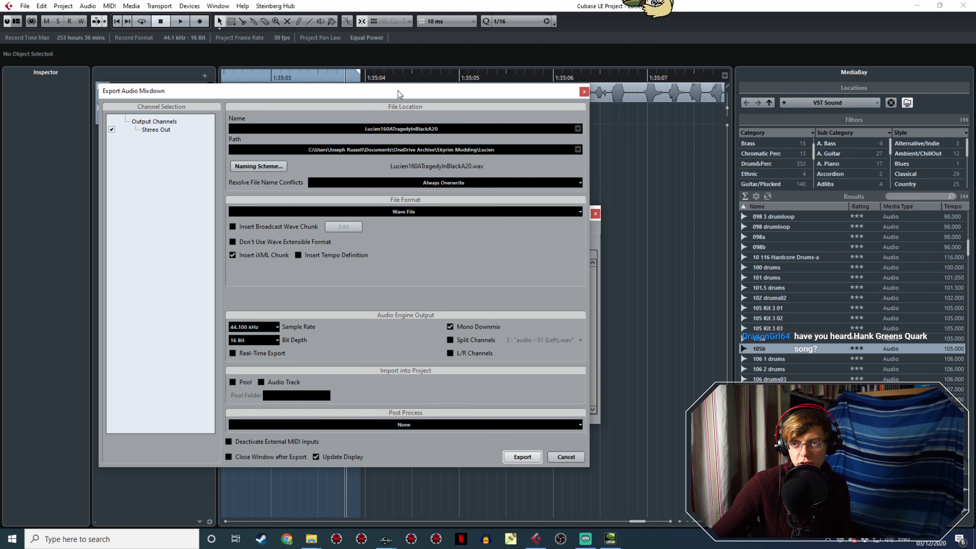
- Uncover the tracks by moving the export window lower, and play the following takes in Audio 01_3114 from about 1:35:05
drag(398, 90, 407, 182)
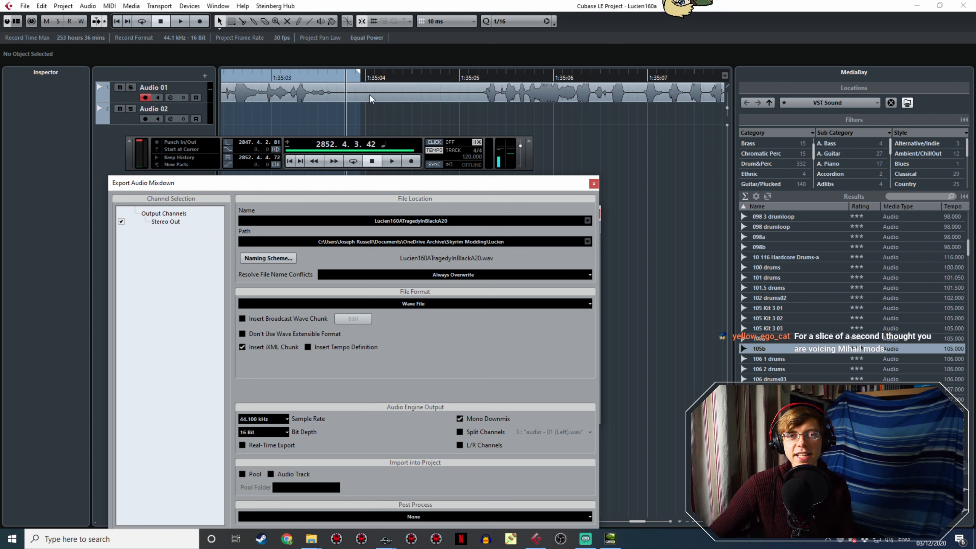
click(476, 75)
key(space)
ctrl+scroll(482, 89, down, 5)
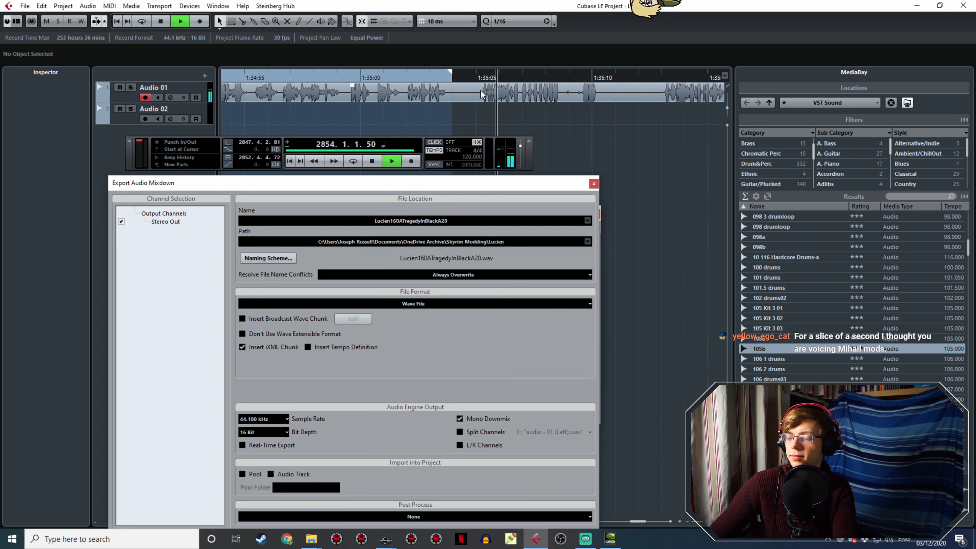
middle_drag(543, 128, 461, 116)
click(510, 88)
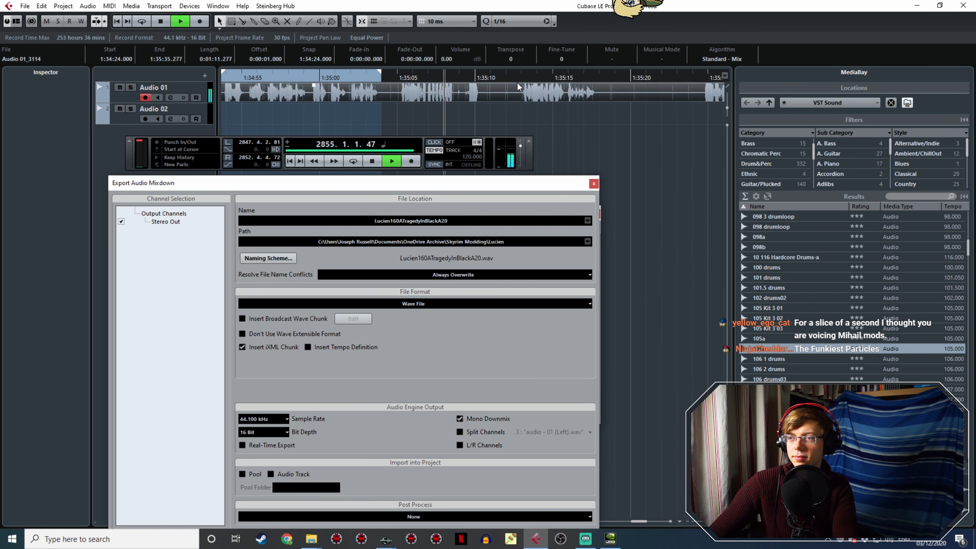
middle_drag(581, 130, 482, 123)
ctrl+scroll(424, 85, up, 4)
ctrl+scroll(424, 84, up, 2)
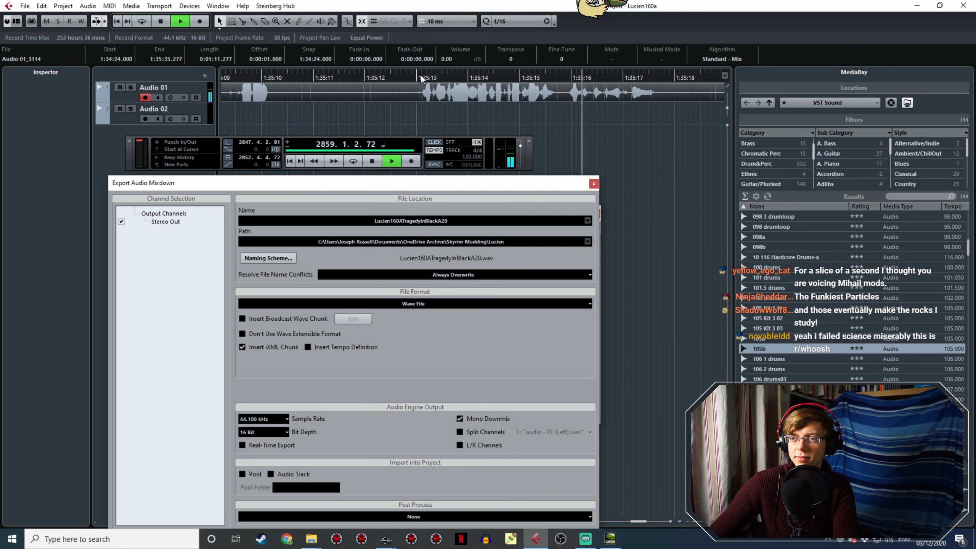
- Set the locator range around the take from about 1:35:13 to 1:35:17.7, and replay it to check its start and end
click(416, 74)
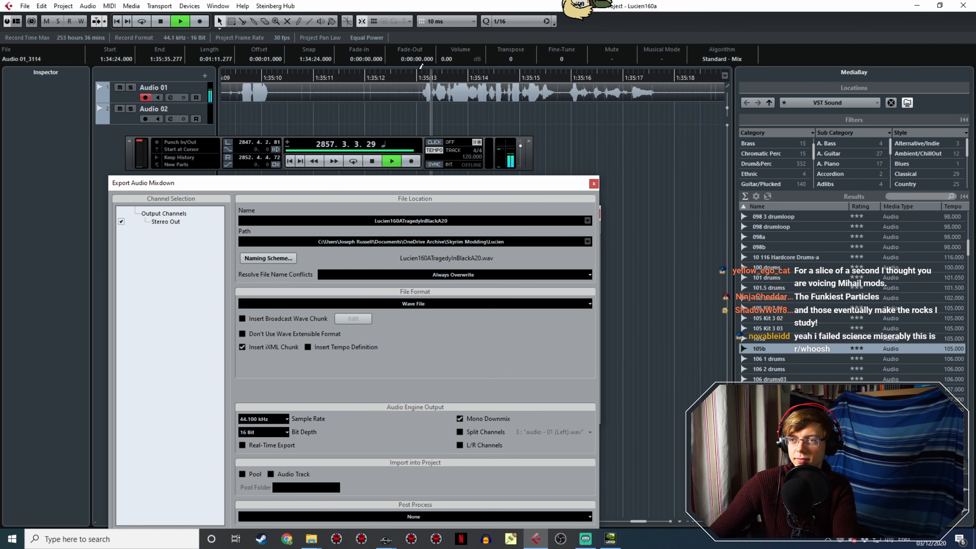
drag(411, 74, 659, 135)
key(space)
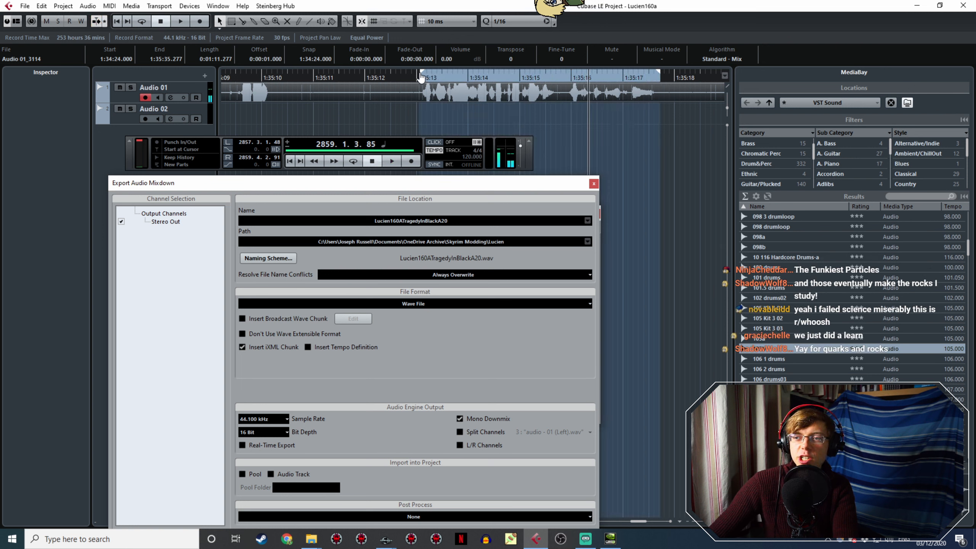
drag(420, 73, 414, 76)
click(414, 76)
key(space)
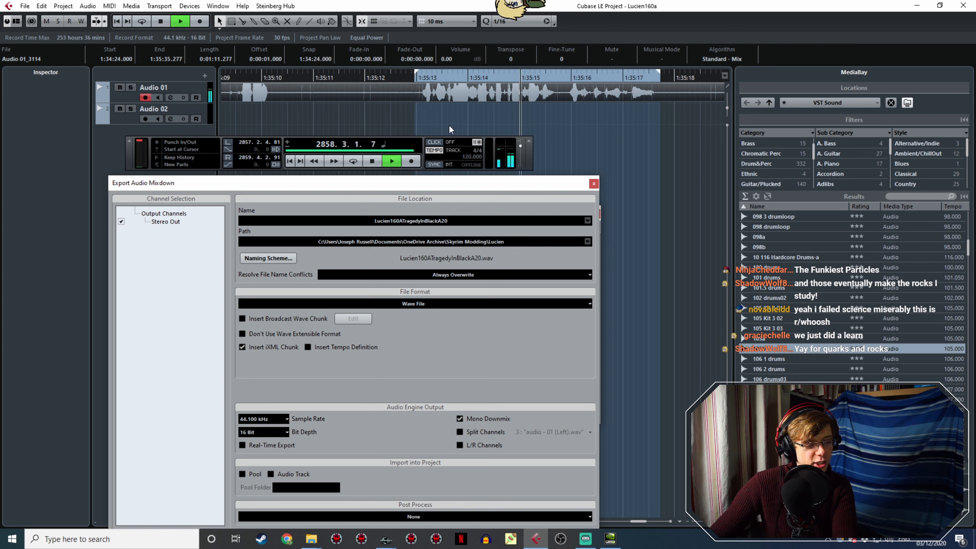
key(space)
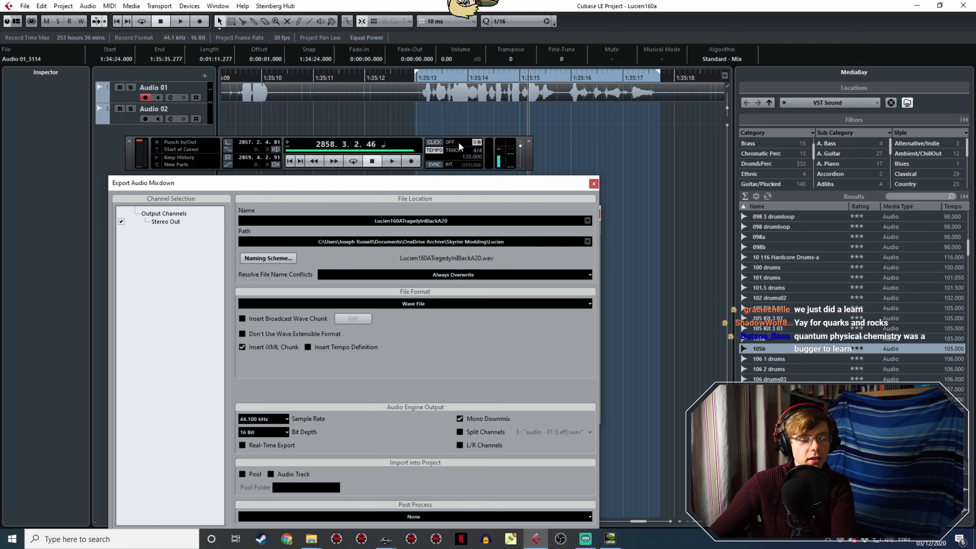
click(418, 79)
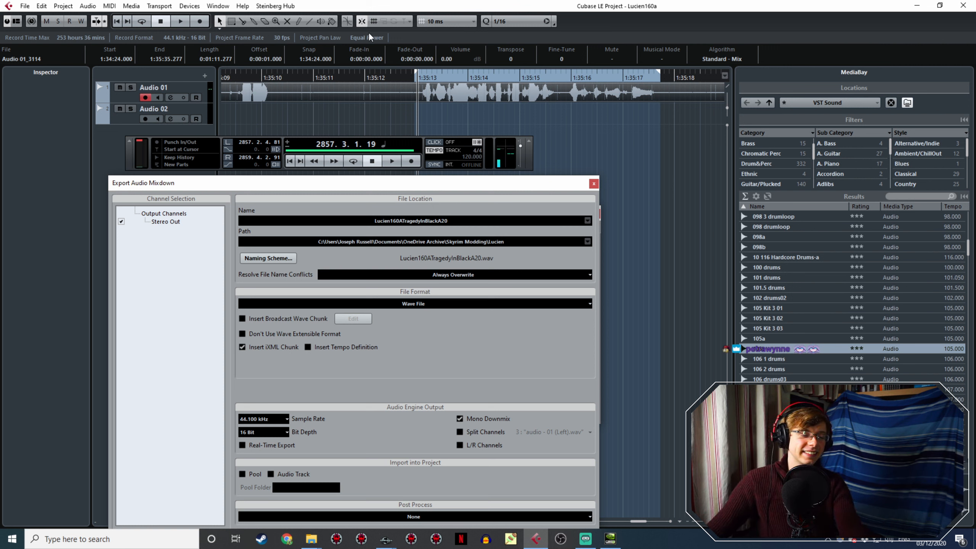
ctrl+scroll(620, 106, down, 2)
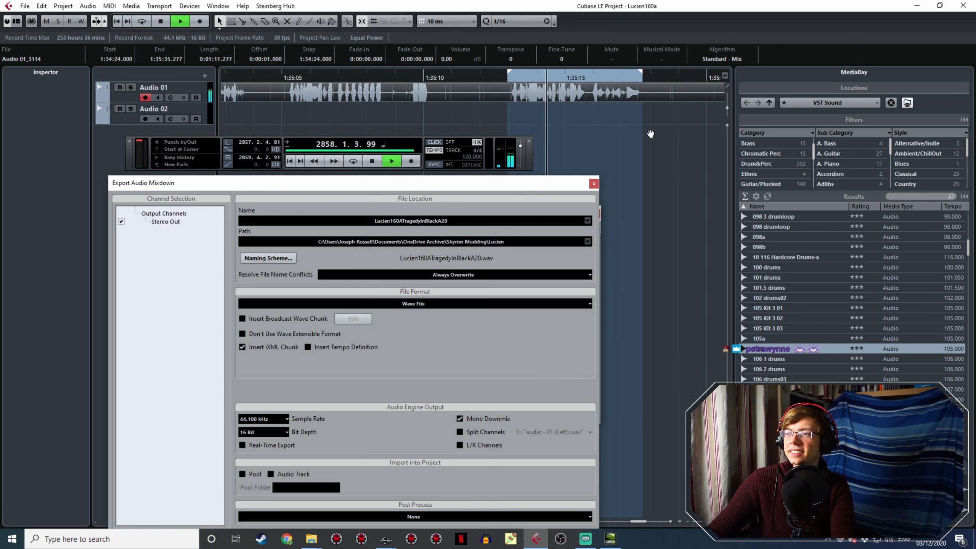
middle_drag(648, 133, 534, 97)
ctrl+scroll(542, 103, up, 2)
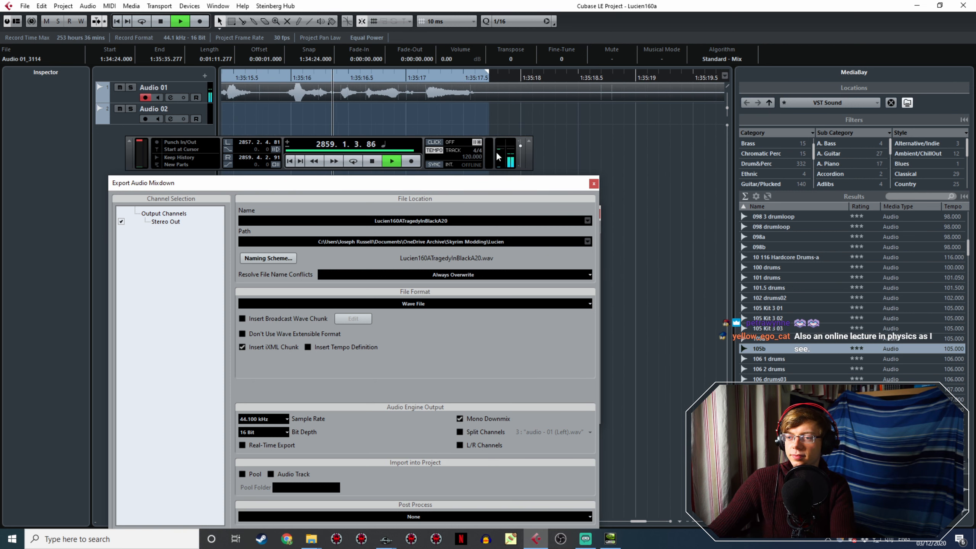
- Play the exported Lucien160ATragedyInBlackA20 file from the Lucien folder in Groove Music, and return to the Cubase project
click(311, 538)
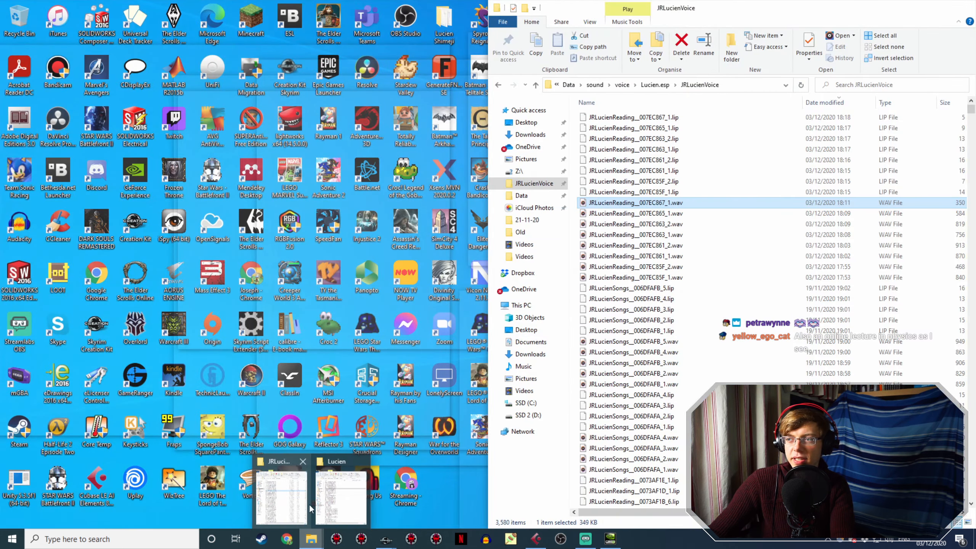
click(341, 498)
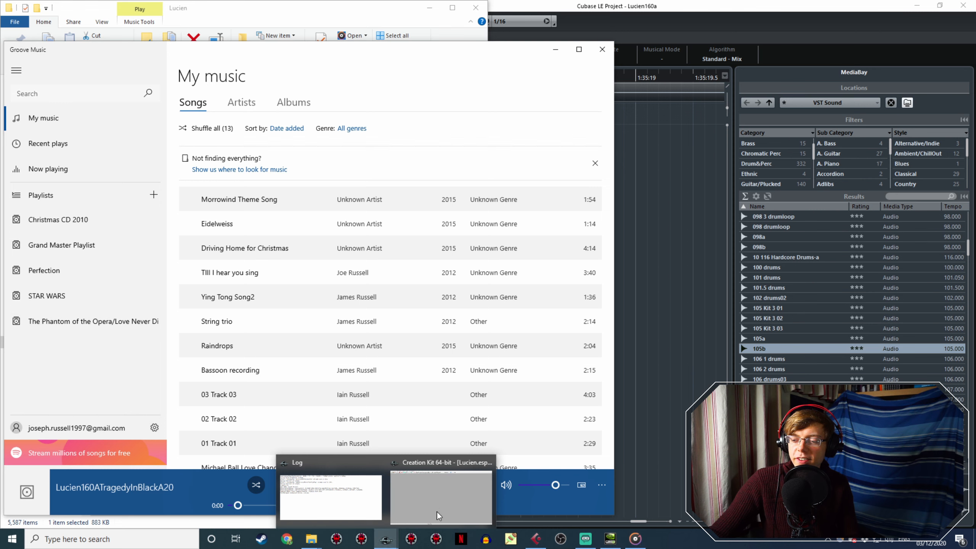
mouse_move(385, 540)
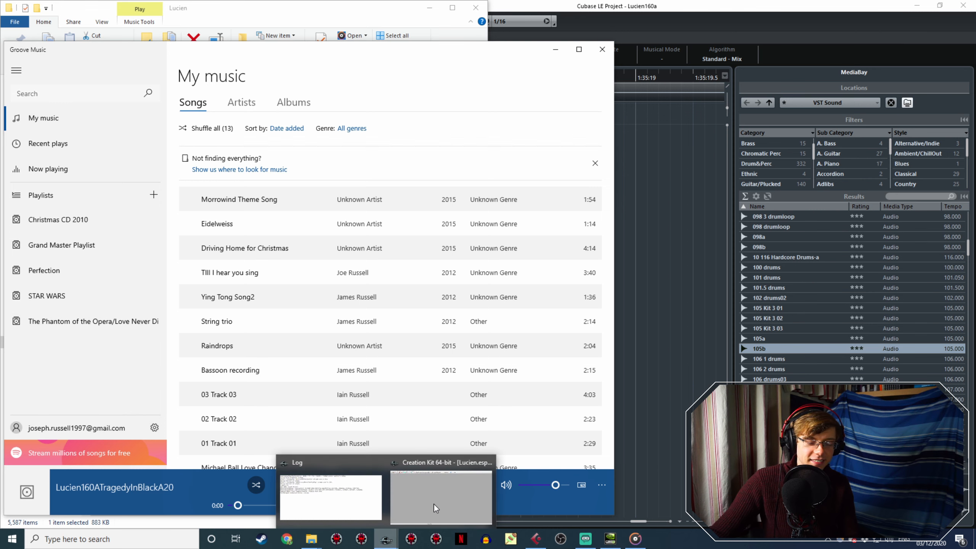
mouse_move(436, 501)
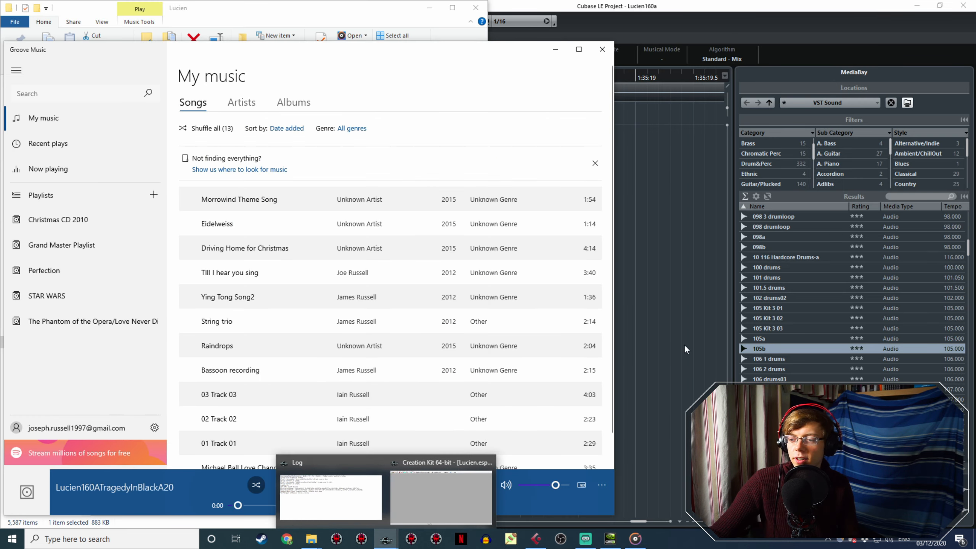
click(683, 344)
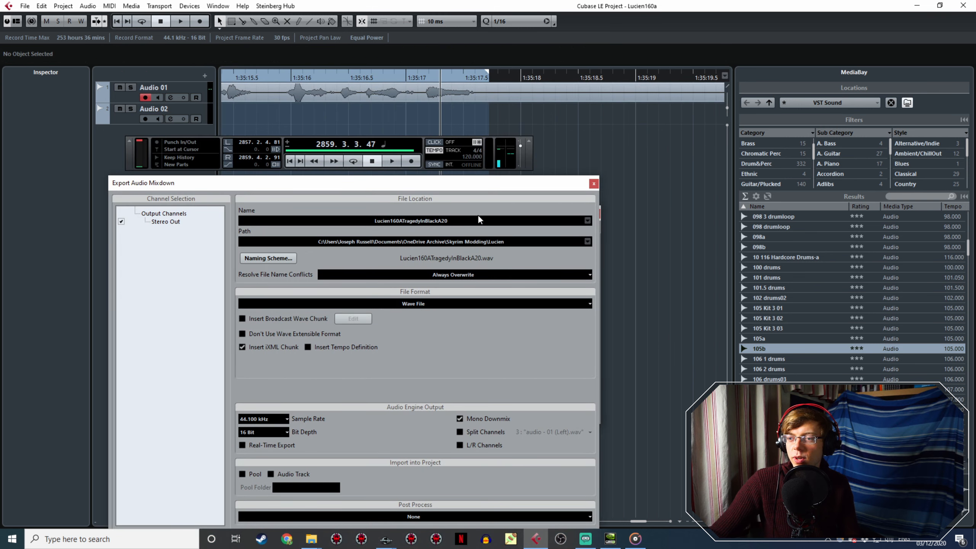
- Export the marked range as a wave file named Lucien160ATragedyInBlackA21
click(479, 218)
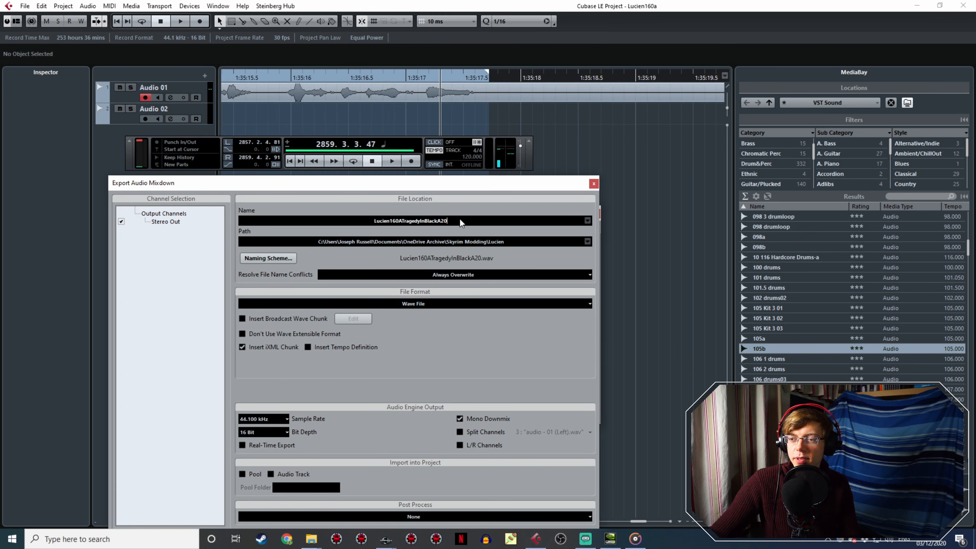
key(BackSpace)
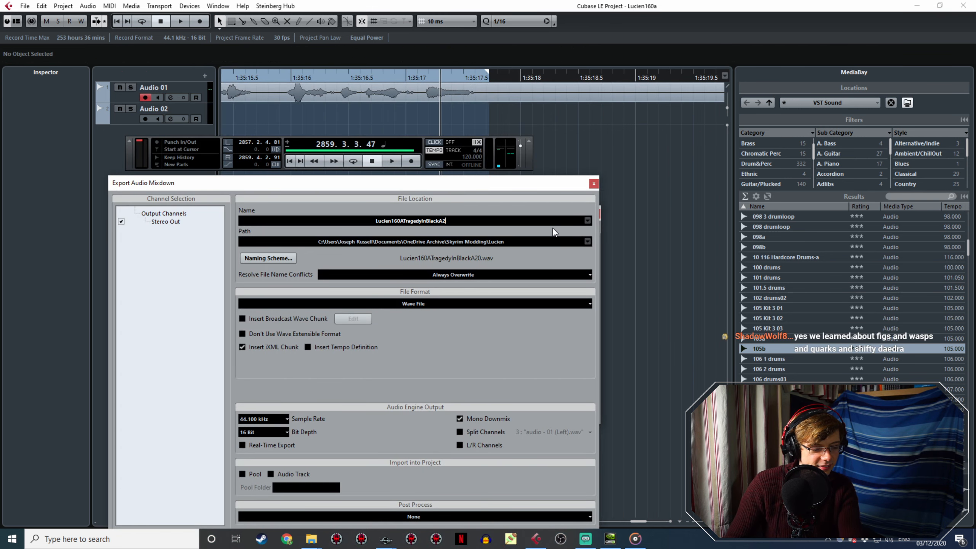
text(1)
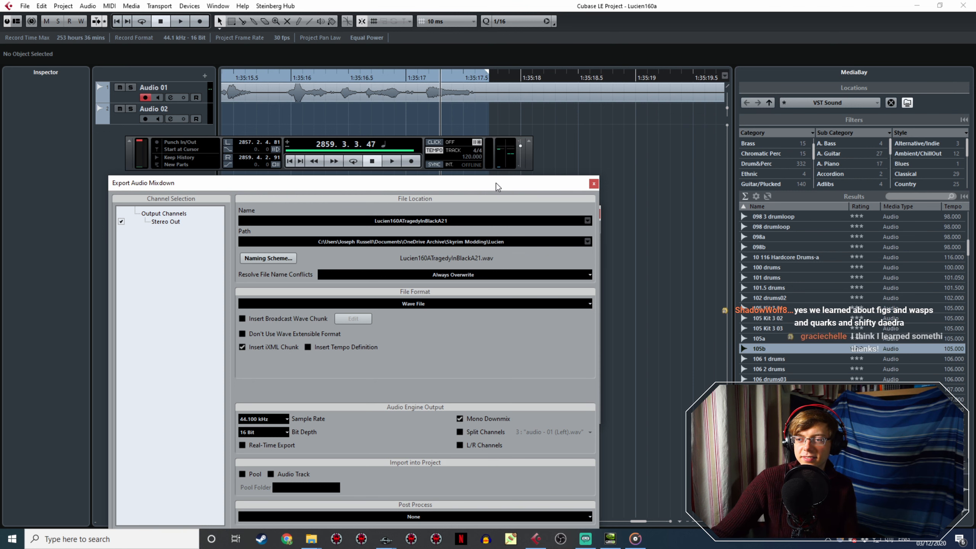
drag(495, 183, 457, 95)
click(496, 458)
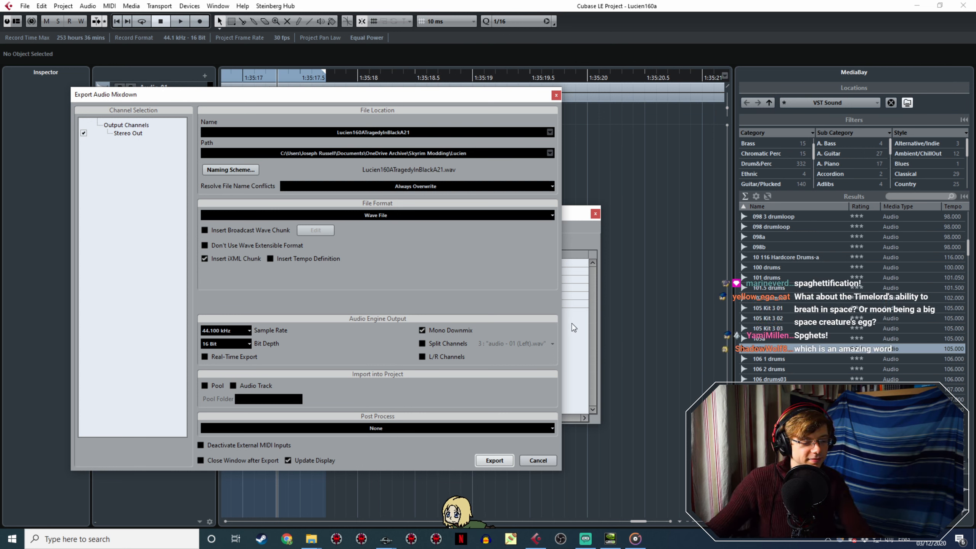
- Move the export window off the tracks, and play the next line on Audio 01 from about 1:35:24.5
drag(473, 96, 584, 220)
ctrl+scroll(593, 137, down, 7)
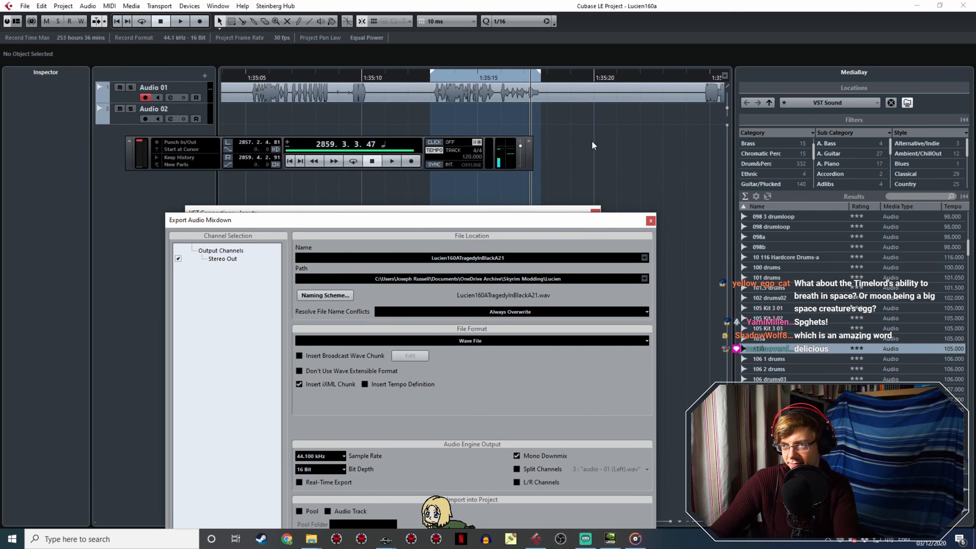
shift+scroll(591, 140, down, 4)
click(403, 78)
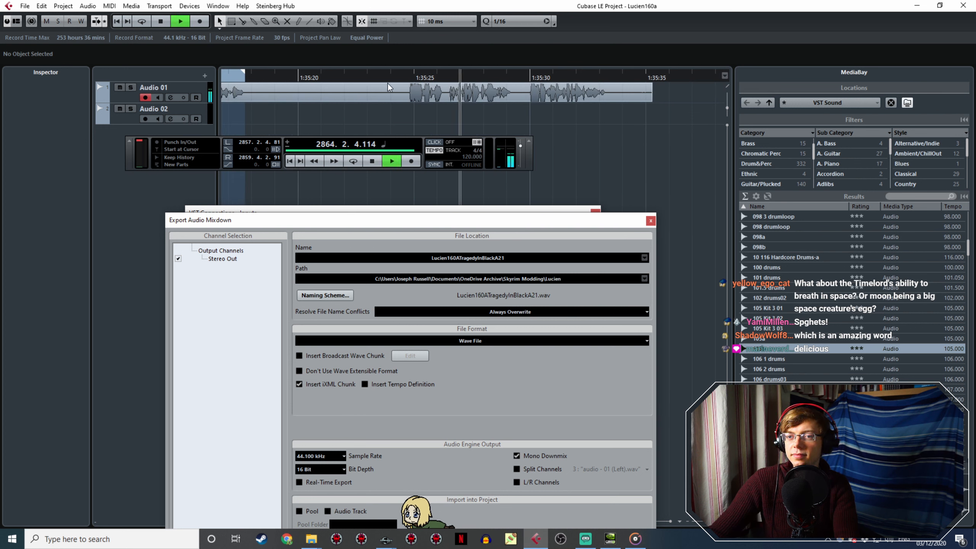
key(space)
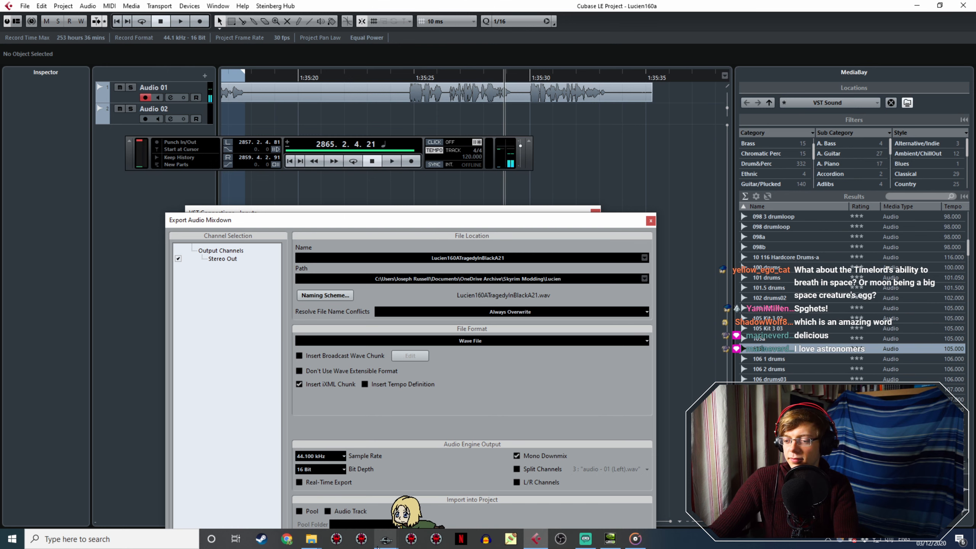
- Switch to Creation Kit and open the topic's last response, beginning "His soul tried to flee", to read its text
click(386, 539)
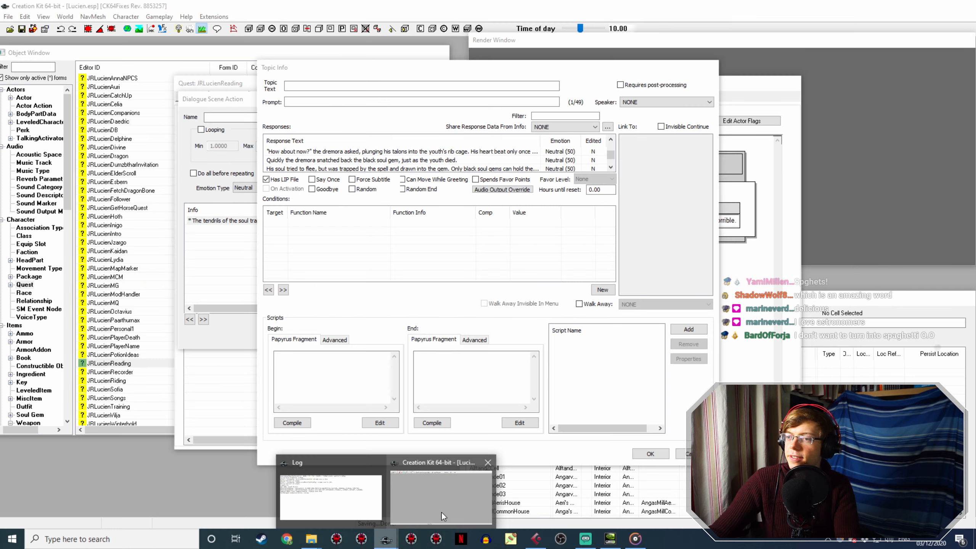
click(440, 511)
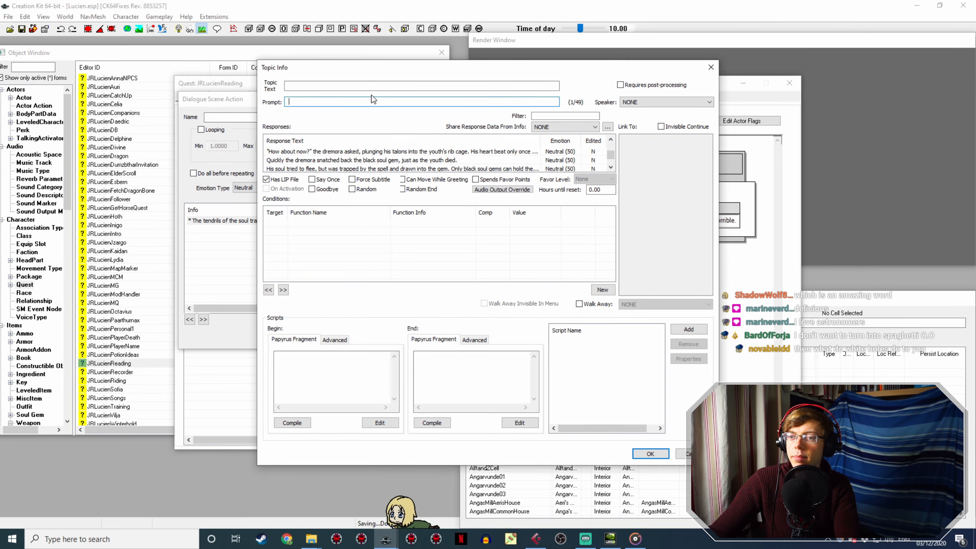
scroll(419, 160, down, 1)
click(418, 159)
double_click(419, 159)
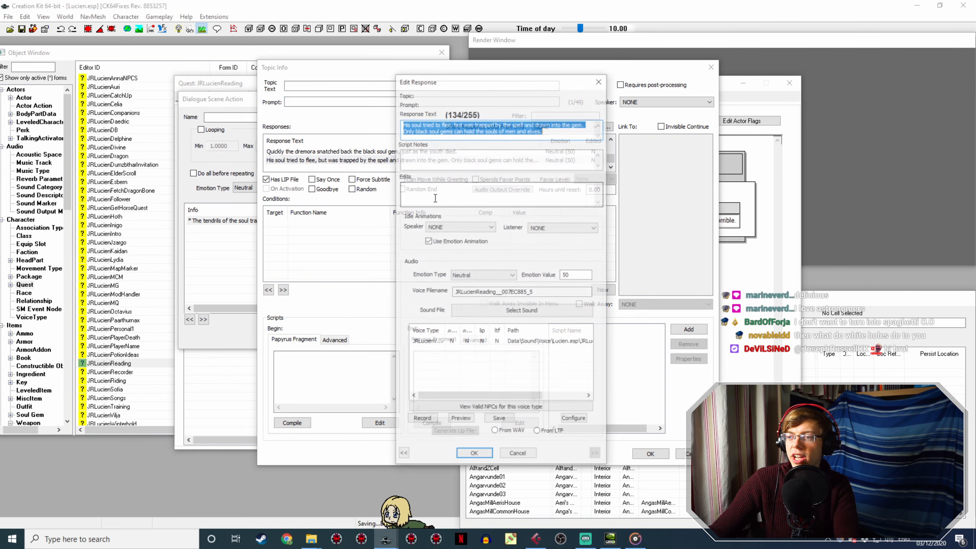
- Return to Cubase, play the line on Audio 01, and set the locator range around it from about 1:35:24.7 to 1:35:33.5
click(537, 539)
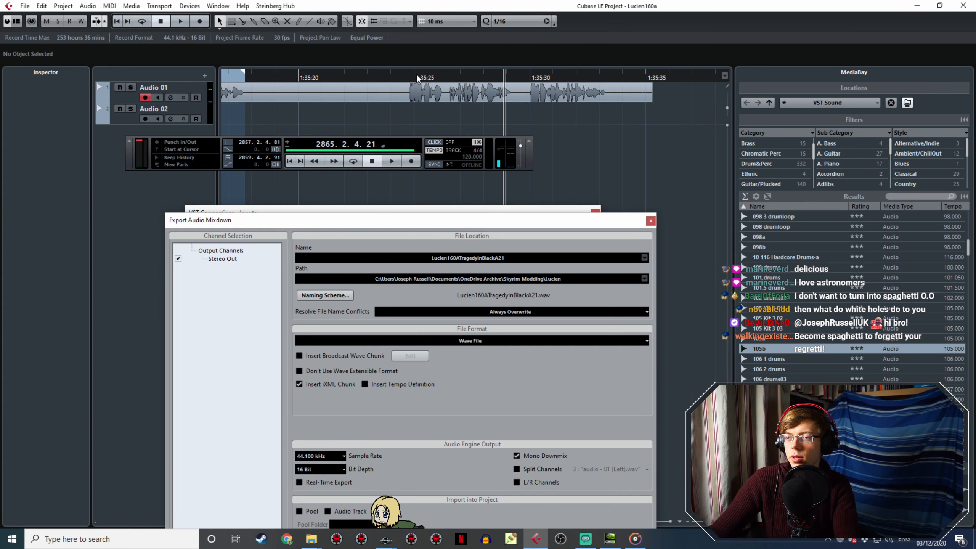
click(405, 74)
key(space)
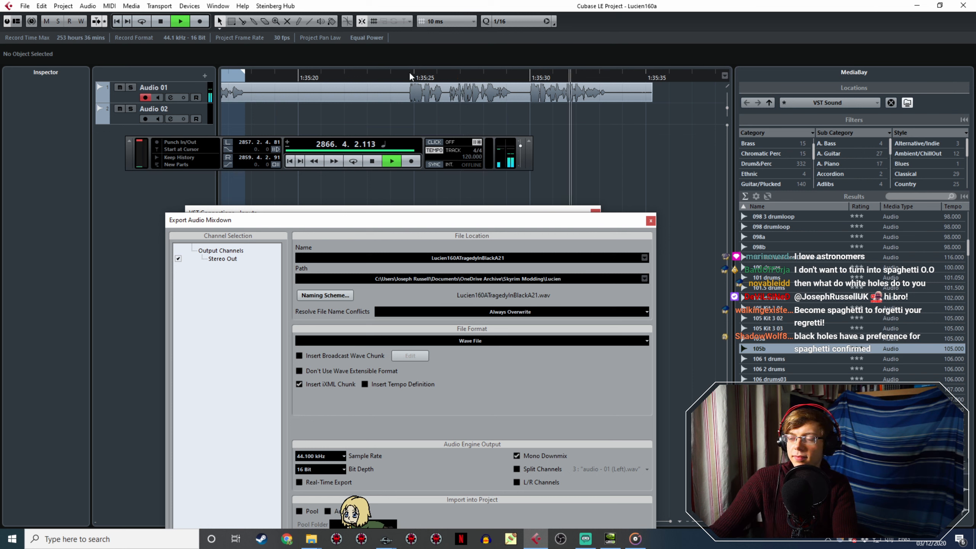
key(space)
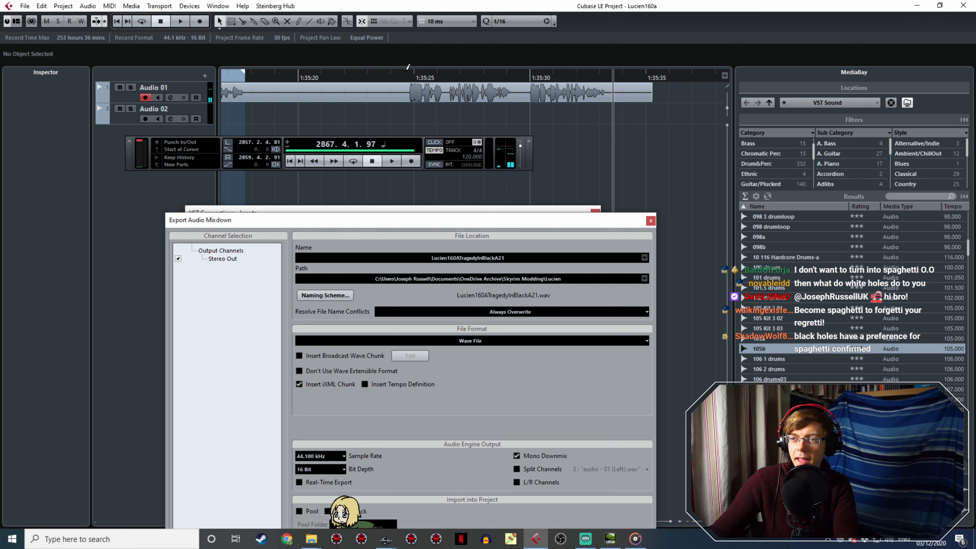
drag(408, 69, 611, 77)
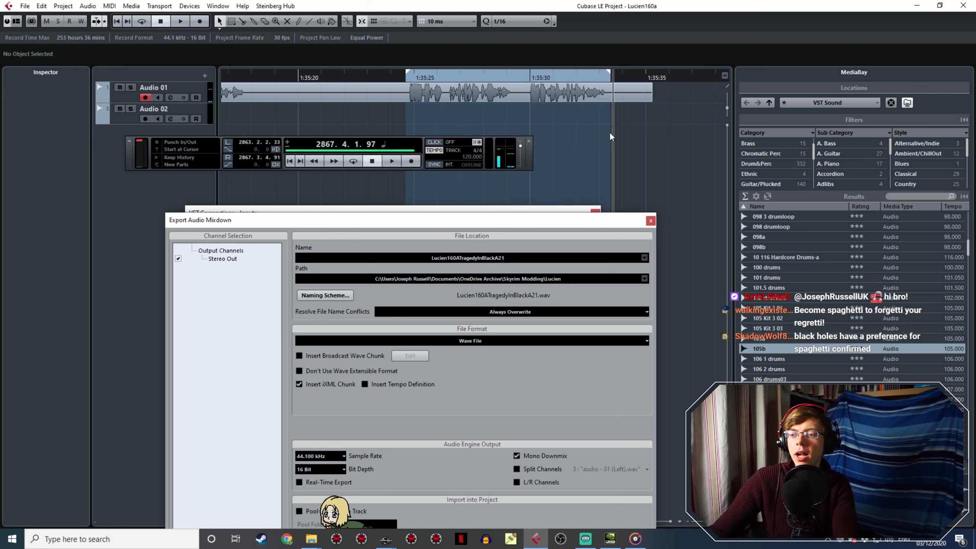
- Export the marked range as a wave file named Lucien160ATragedyInBlackA22
click(512, 260)
click(512, 259)
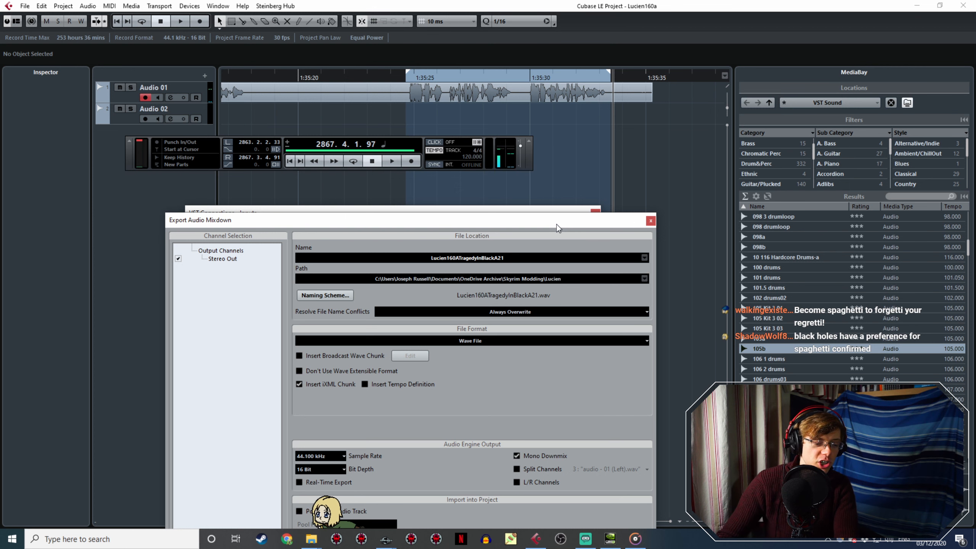
key(BackSpace)
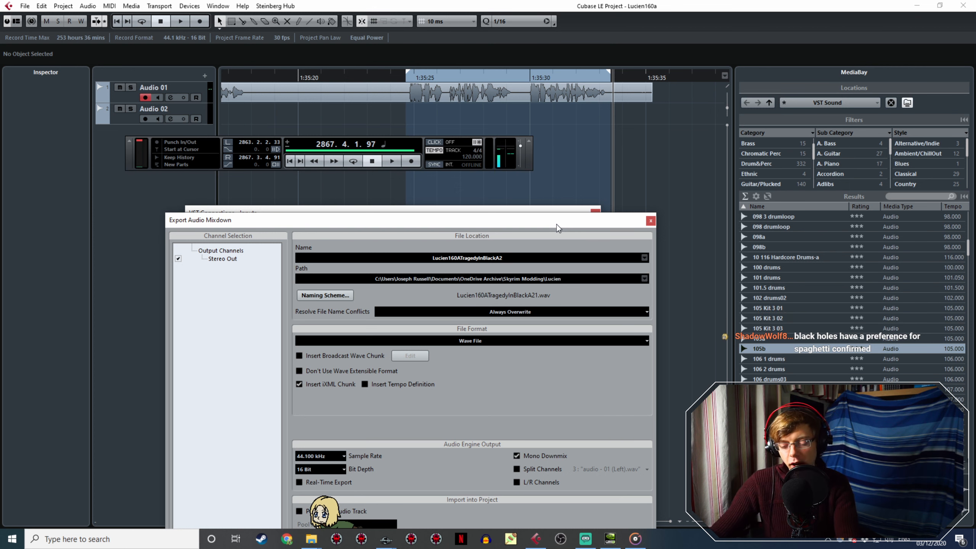
text(2)
drag(542, 217, 363, 81)
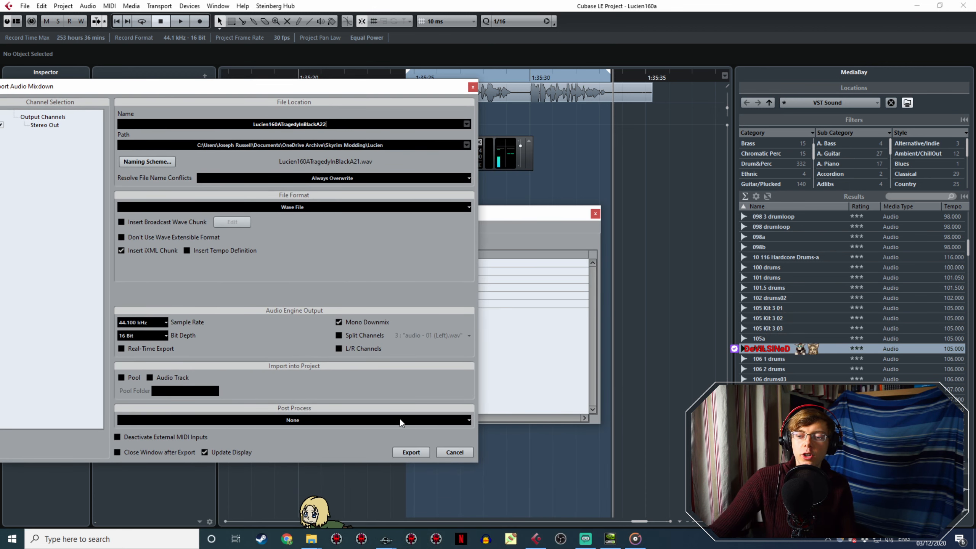
click(420, 449)
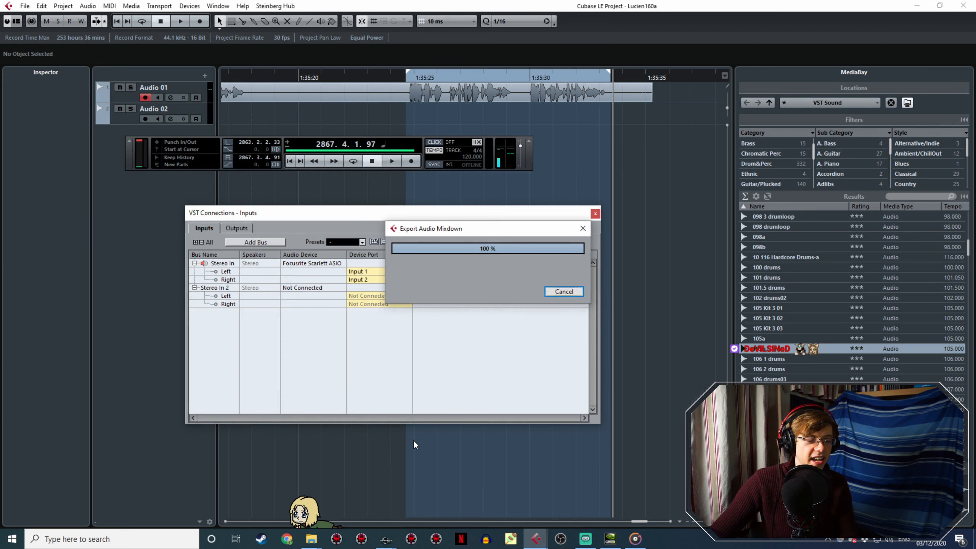
click(562, 291)
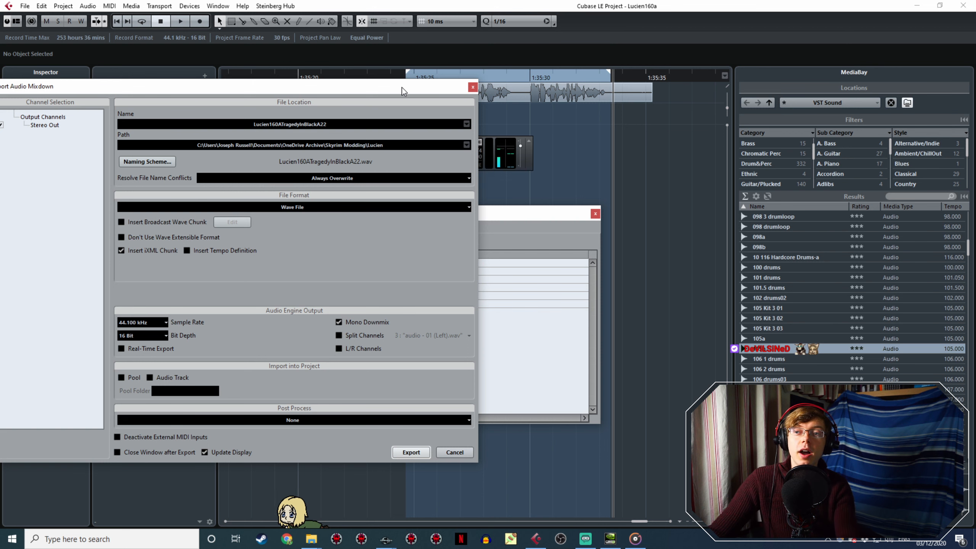
- Move the export window off the tracks, and play the next clip on Audio 01 from about 1:35:46.4
drag(402, 87, 521, 217)
ctrl+scroll(560, 154, down, 5)
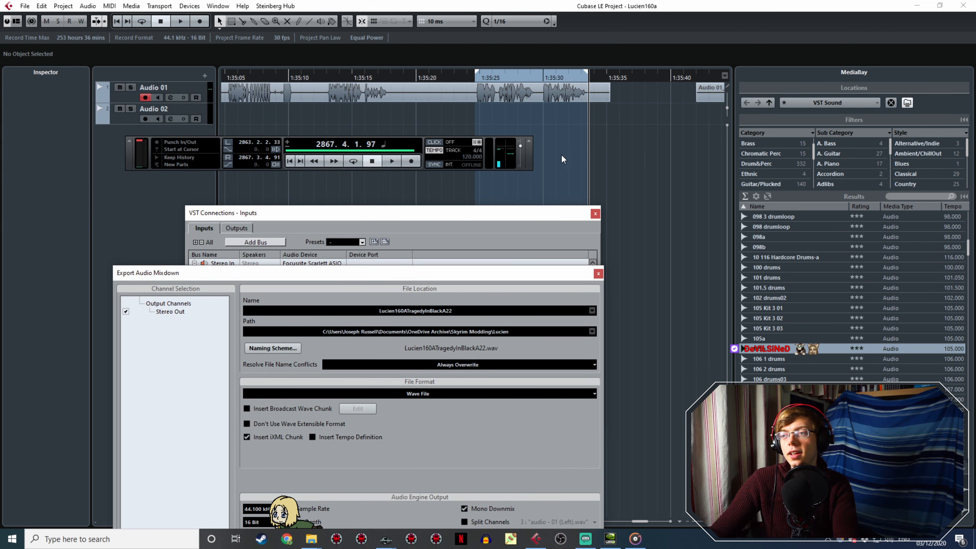
middle_drag(604, 155, 274, 104)
click(335, 73)
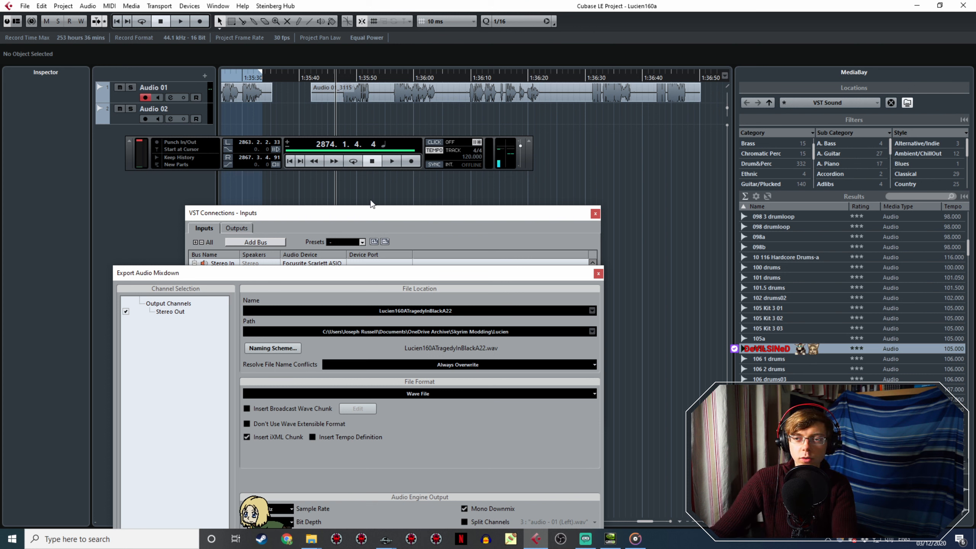
key(space)
key(space)
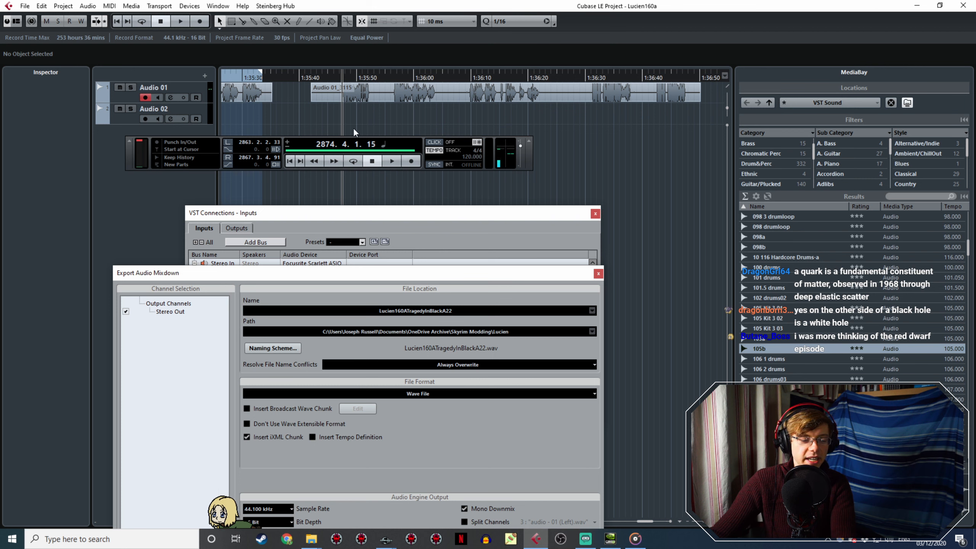
- Play the start of the next line, and set the locator range around it from about 1:35:47.5 to 1:35:52.3
ctrl+scroll(341, 86, up, 4)
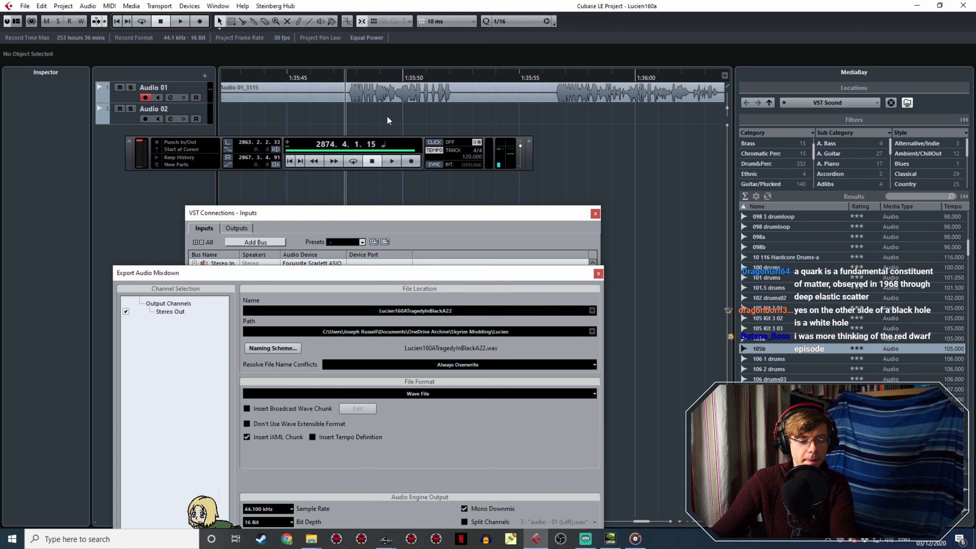
key(space)
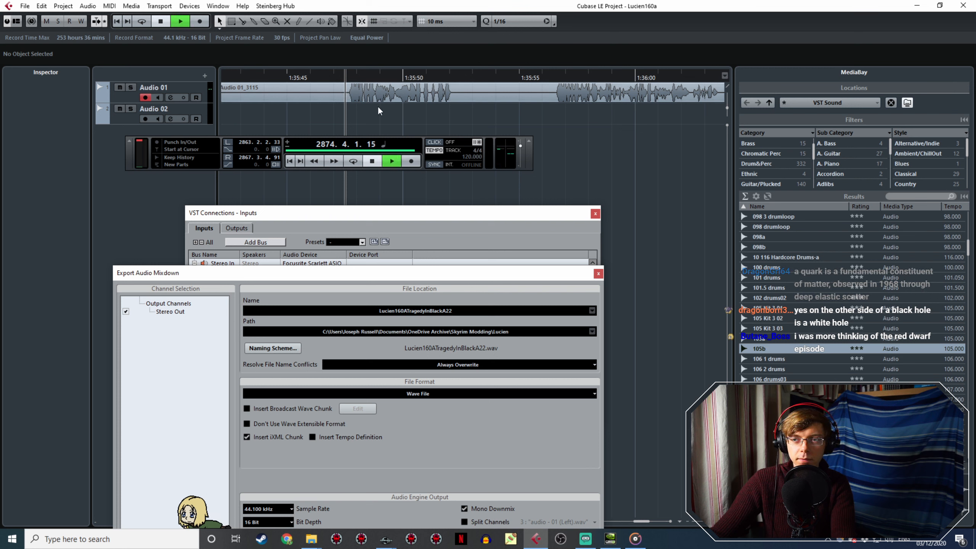
click(345, 75)
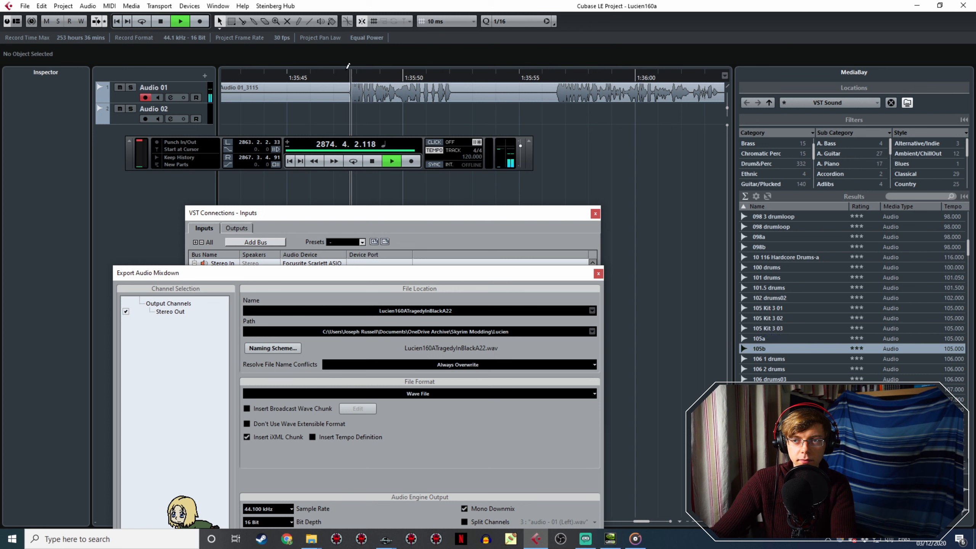
key(space)
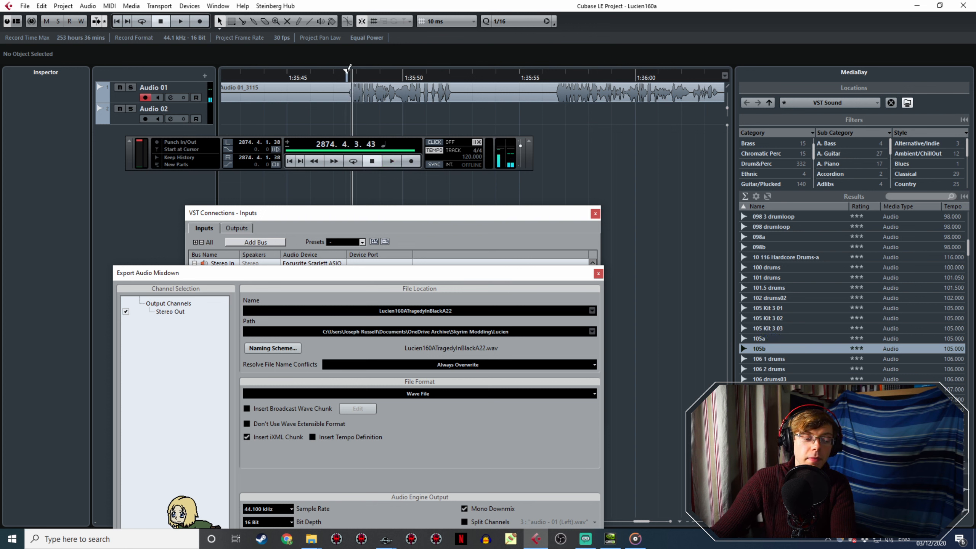
drag(348, 69, 456, 74)
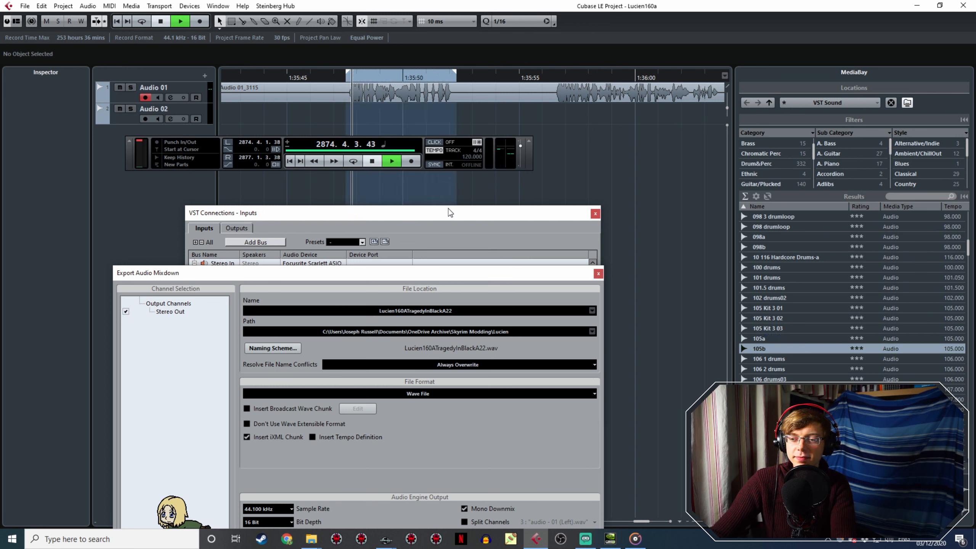
- Switch to Creation Kit and close the open response, its topic info, and the Action 5 dialogue settings
click(385, 538)
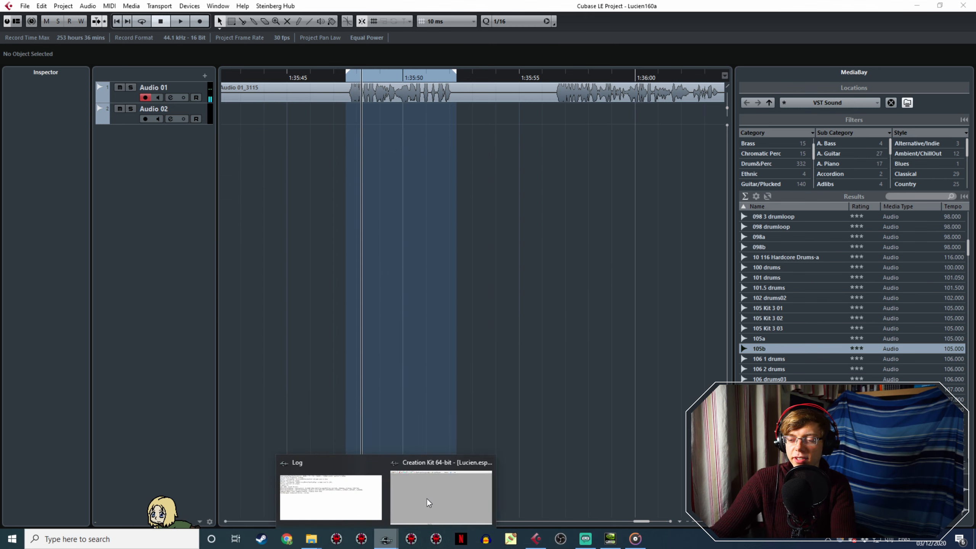
click(428, 502)
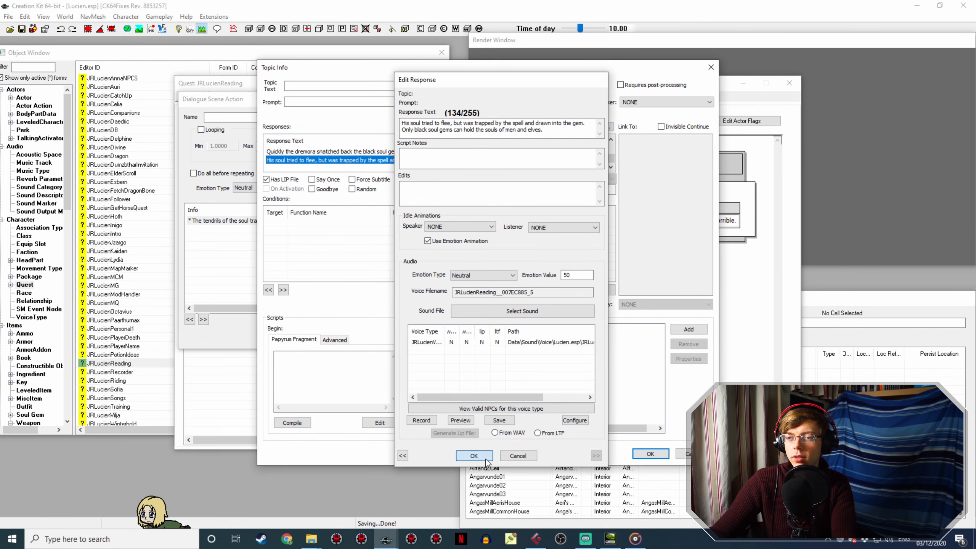
click(474, 455)
click(650, 455)
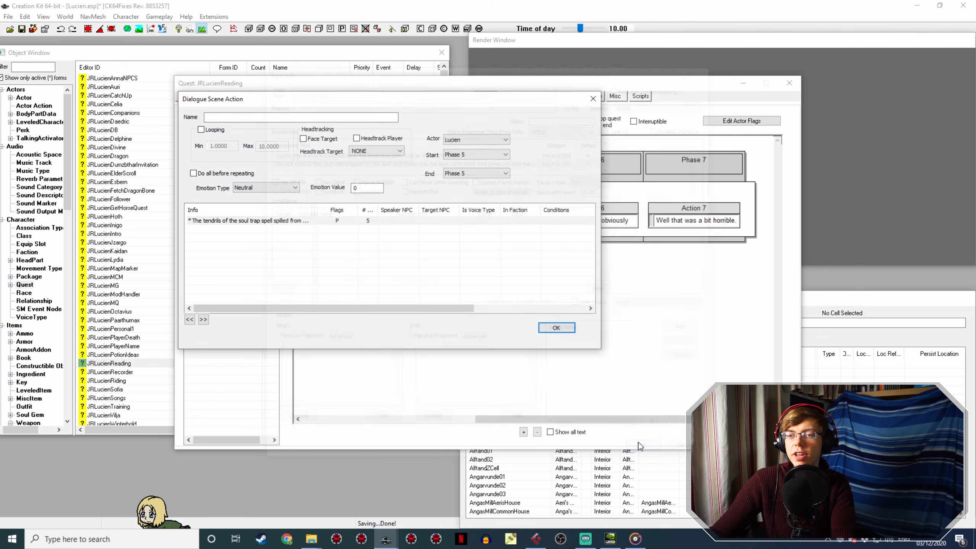
click(555, 326)
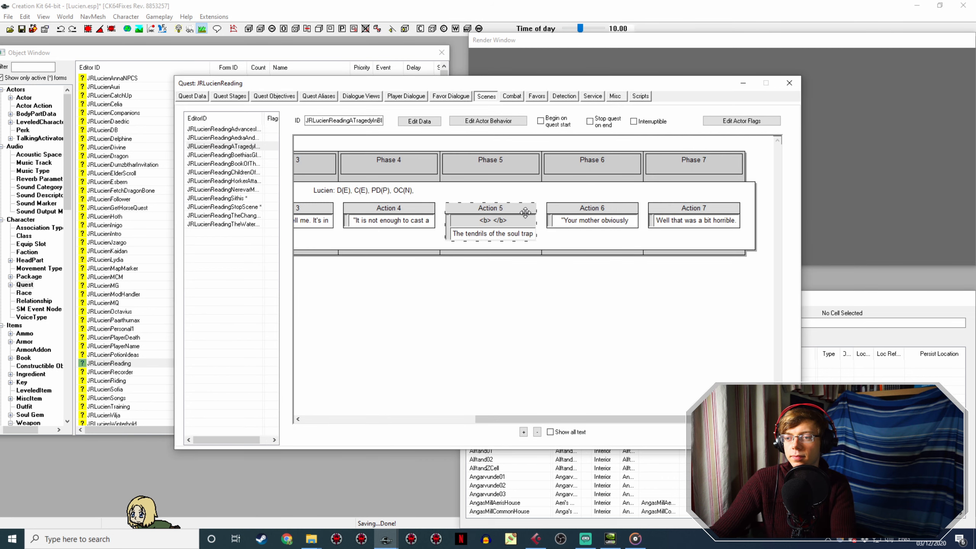
- Open the first response of the scene's Action 6, beginning "Your mother obviously never told you", to read its text
double_click(571, 210)
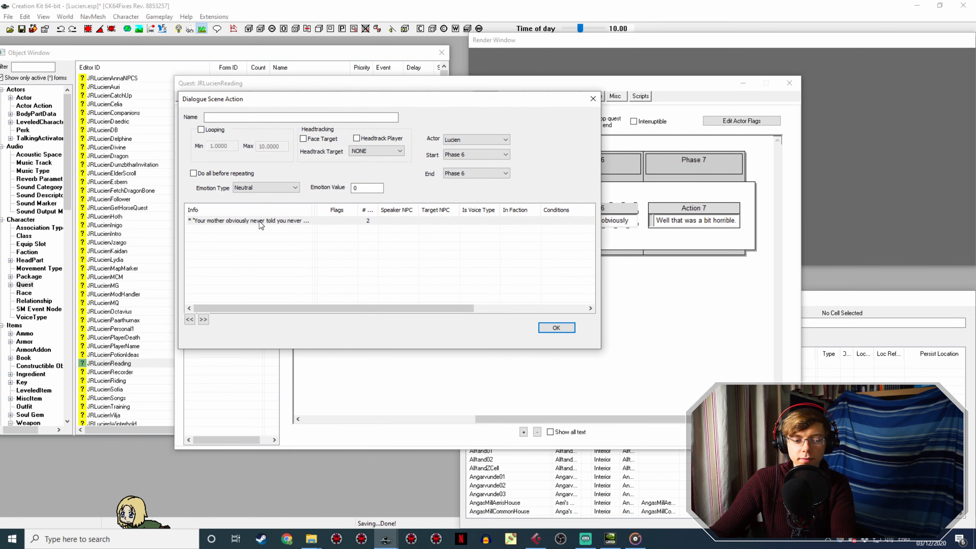
double_click(261, 221)
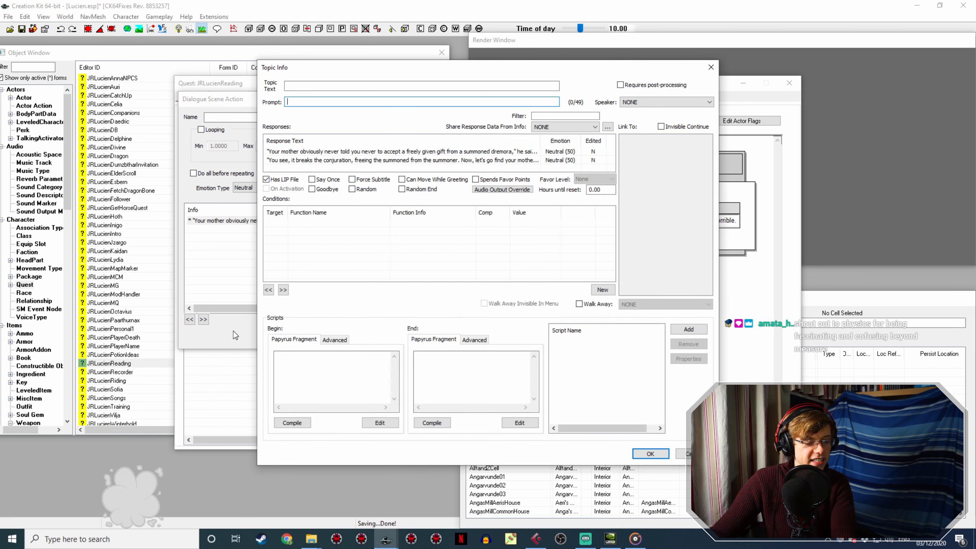
double_click(315, 151)
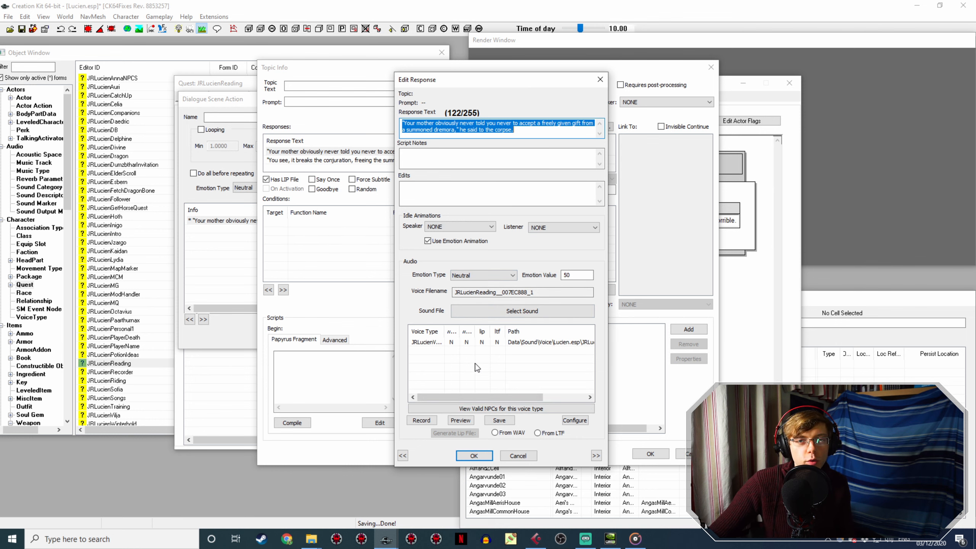
- Return to the Cubase project and play part of the marked line on Audio 01 from the playback cursor
click(536, 539)
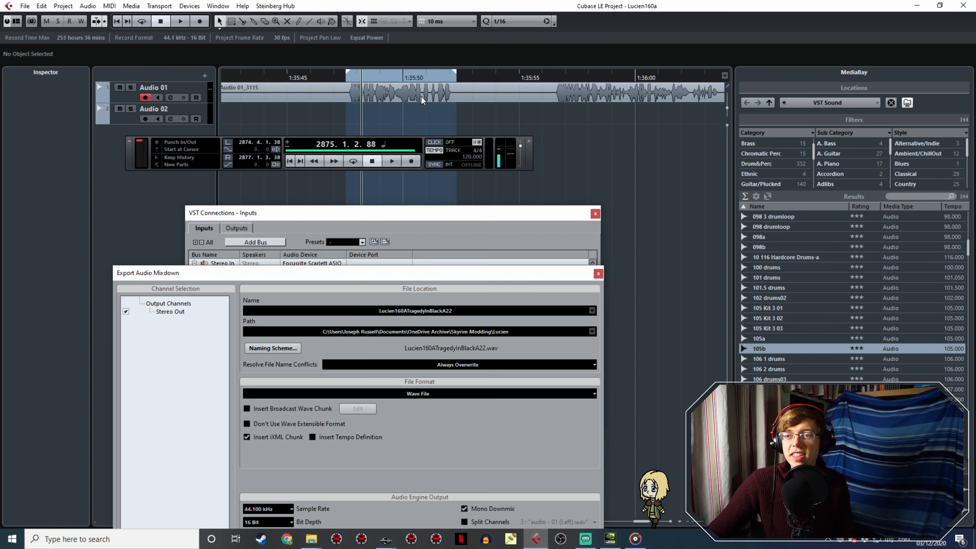
key(space)
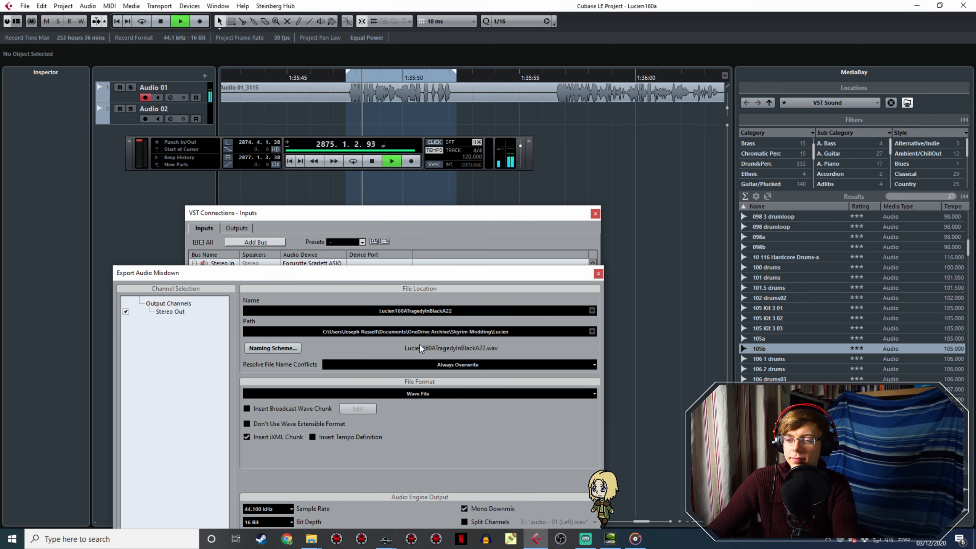
key(space)
- Play the exported Lucien160ATragedyInBlackA22 file from the Lucien folder in Groove Music, and return to the Cubase project
click(311, 538)
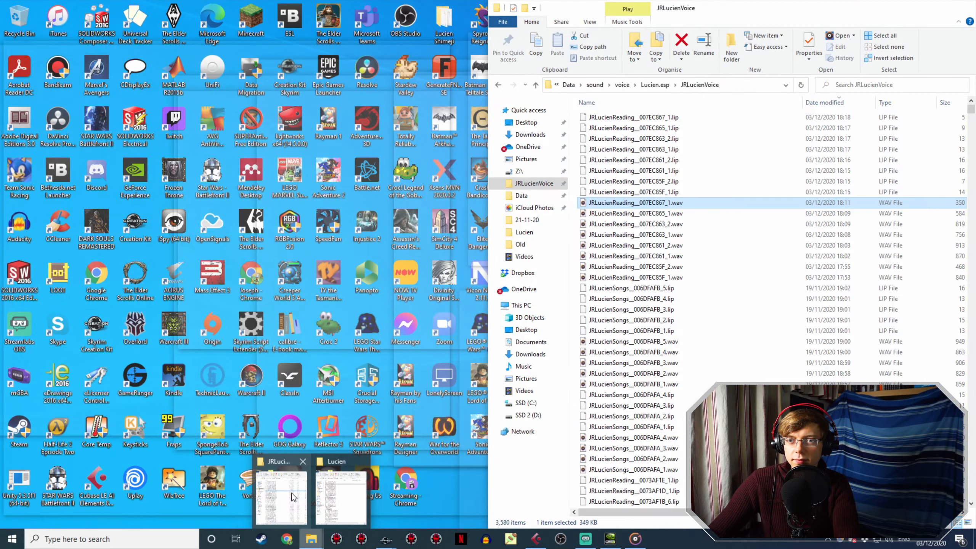
click(341, 499)
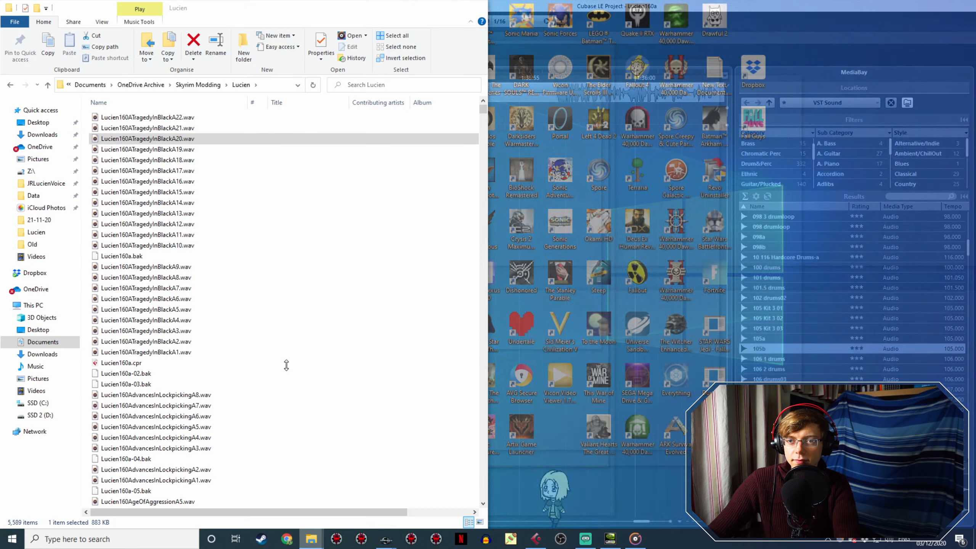
click(193, 119)
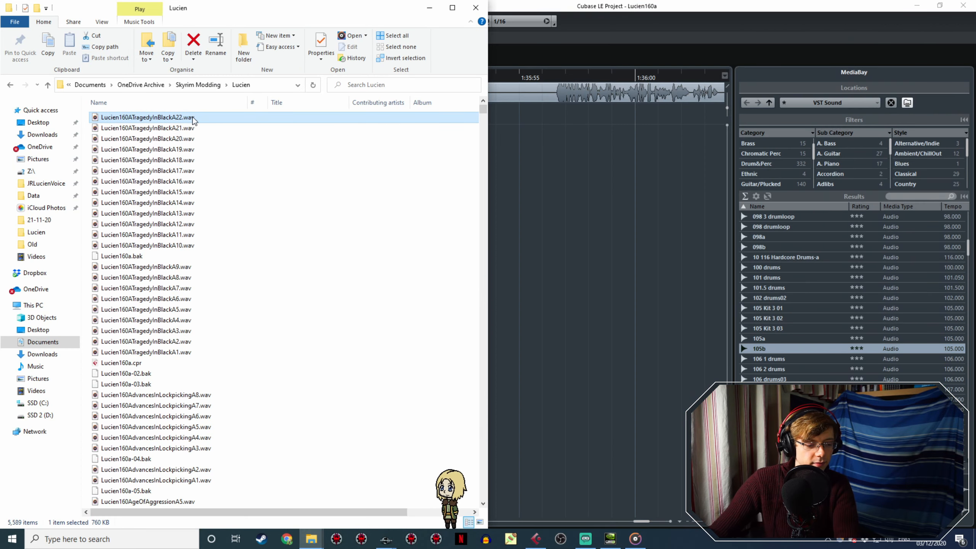
double_click(206, 196)
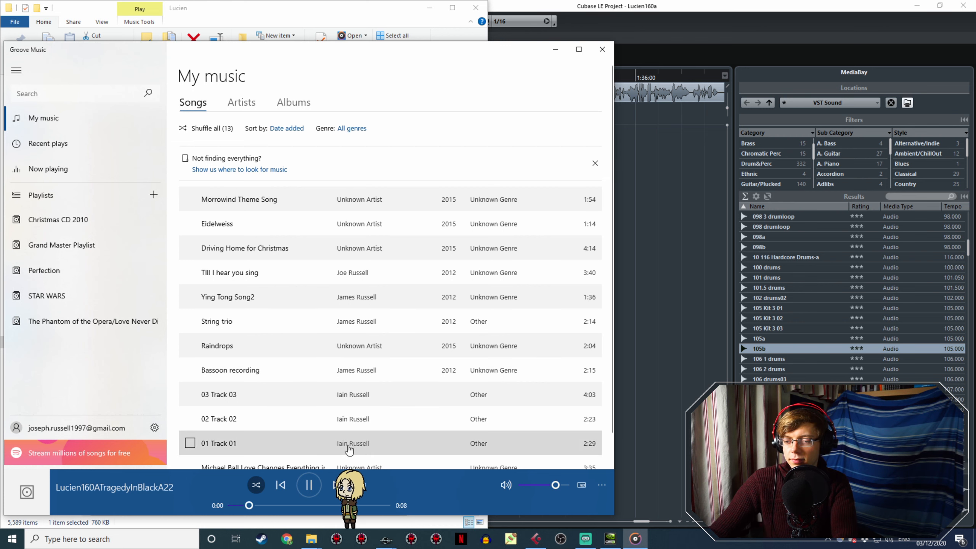
click(666, 301)
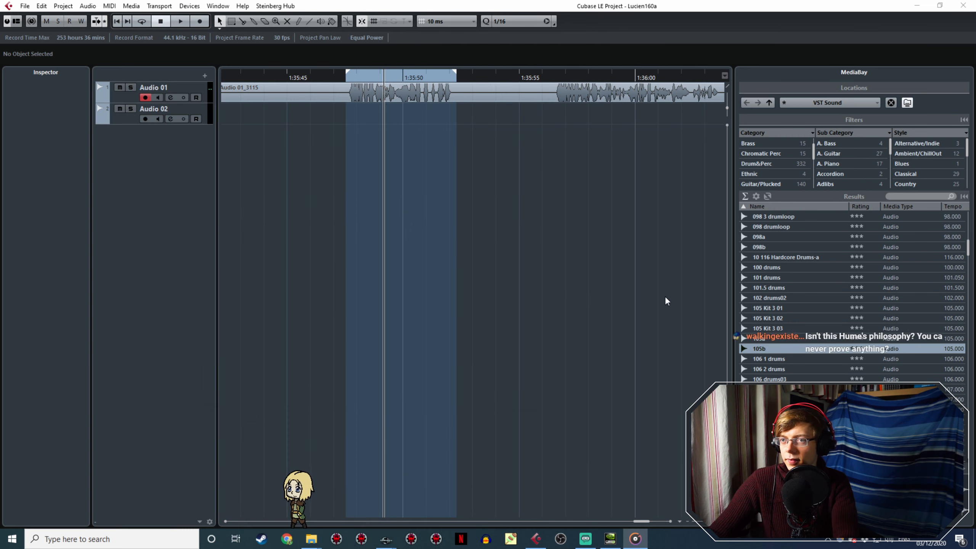
- Rename the audio mixdown to Lucien160ATragedyInBlackA23 and export the marked range to the Lucien folder
click(462, 312)
click(470, 310)
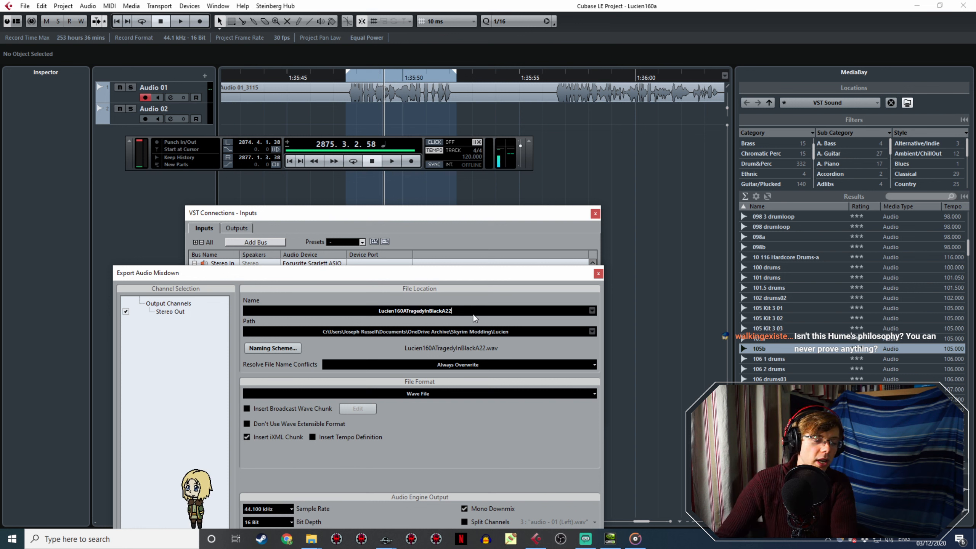
key(BackSpace)
text(3)
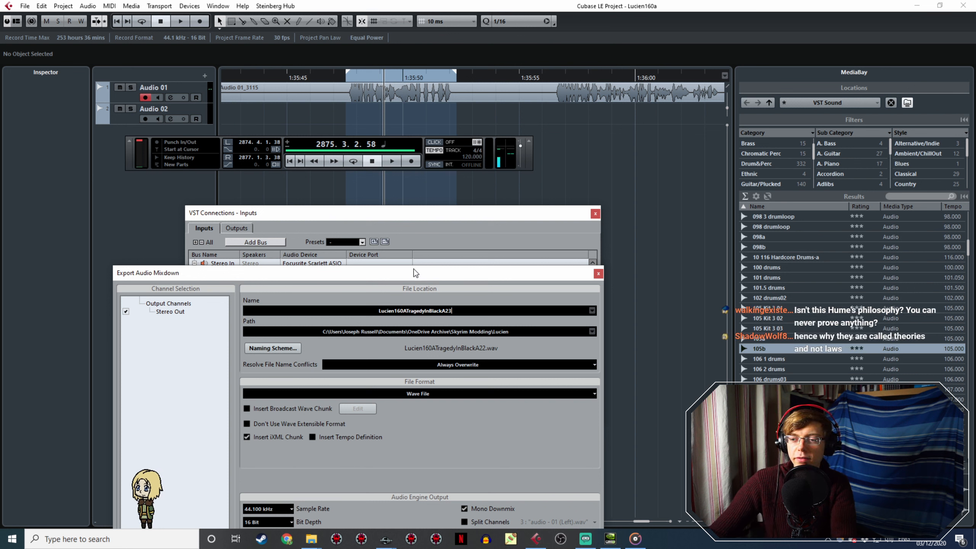
drag(426, 277, 359, 124)
click(460, 486)
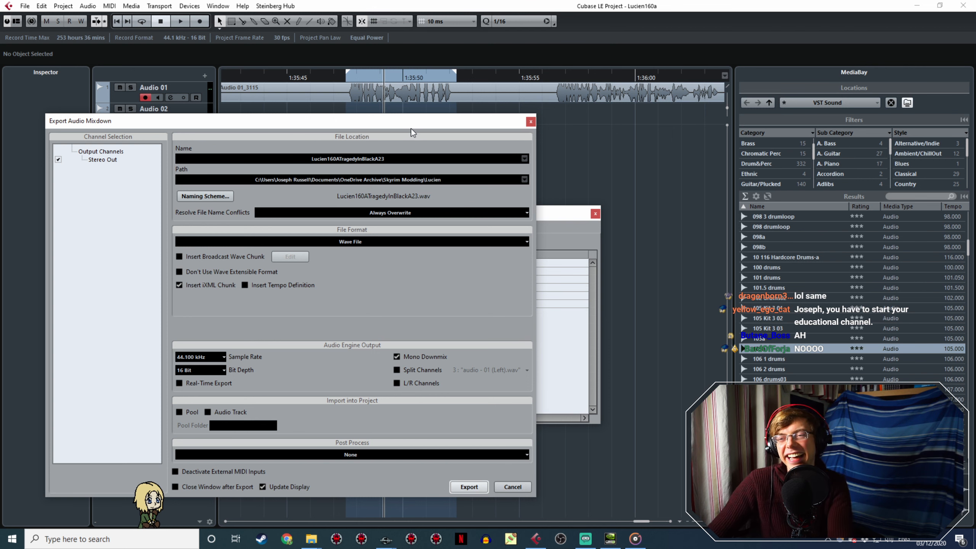
- Play the start of the next line on Audio 01, check the open Creation Kit response text, and return to Cubase
drag(411, 128, 466, 208)
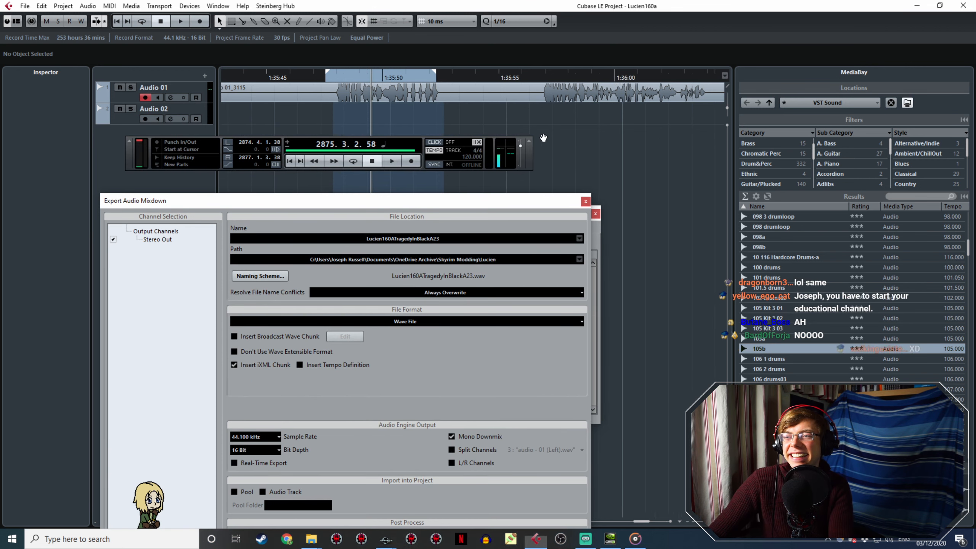
click(316, 75)
key(space)
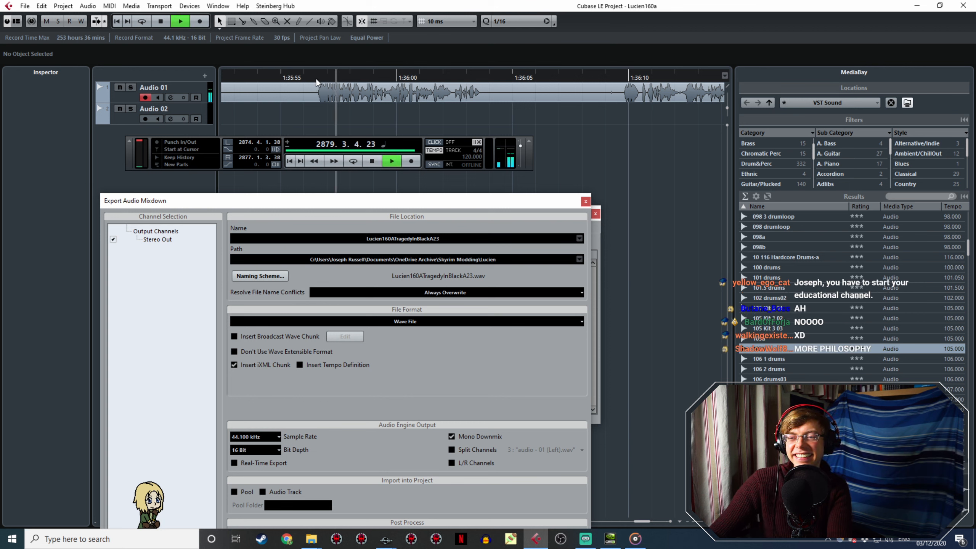
ctrl+scroll(330, 95, down, 3)
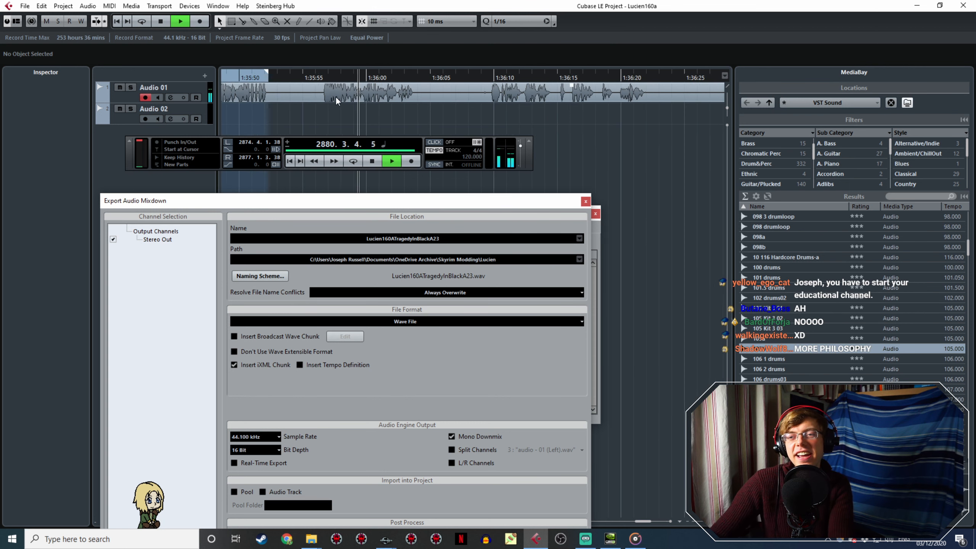
key(space)
click(386, 538)
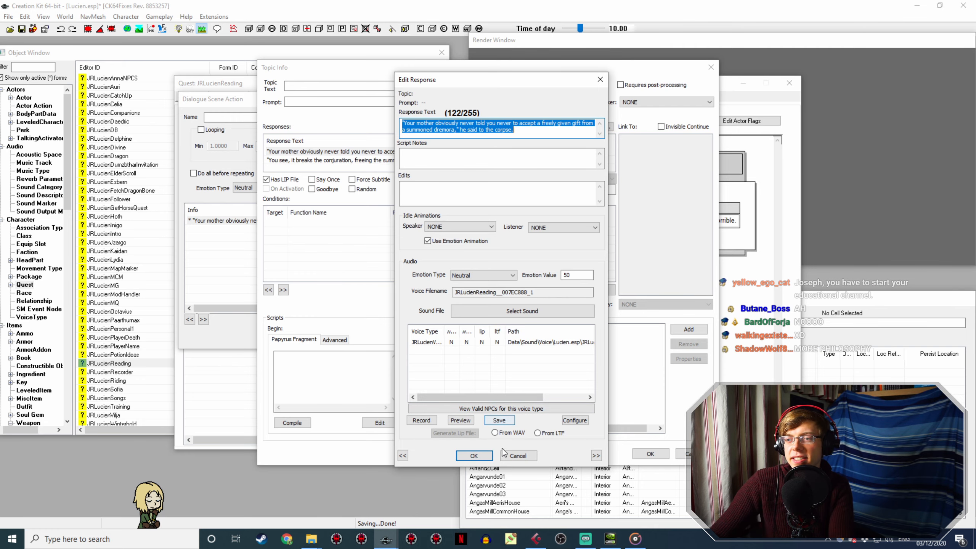
click(534, 540)
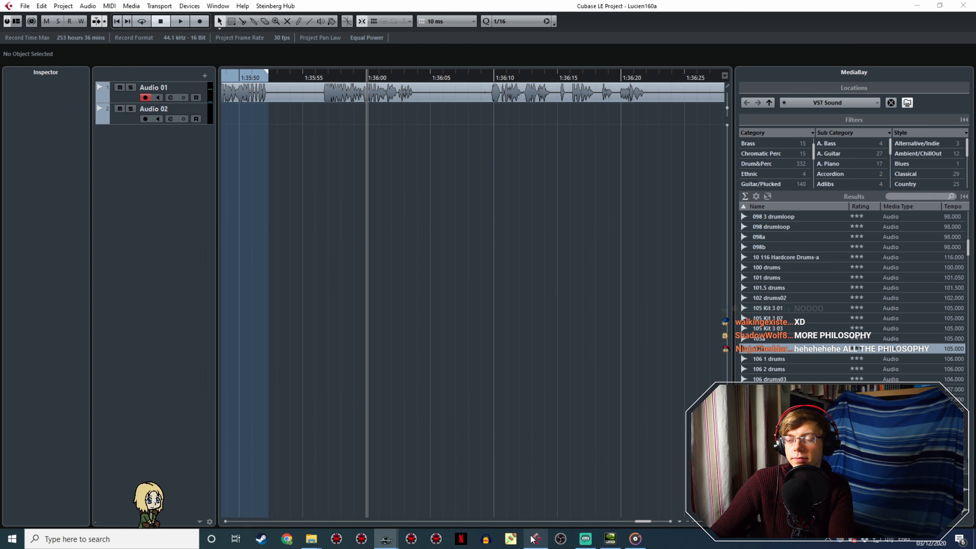
- Play the exported Lucien160ATragedyInBlackA22 and A23 files from the Lucien folder in Groove Music, and return to the Cubase project
scroll(318, 117, left, 5)
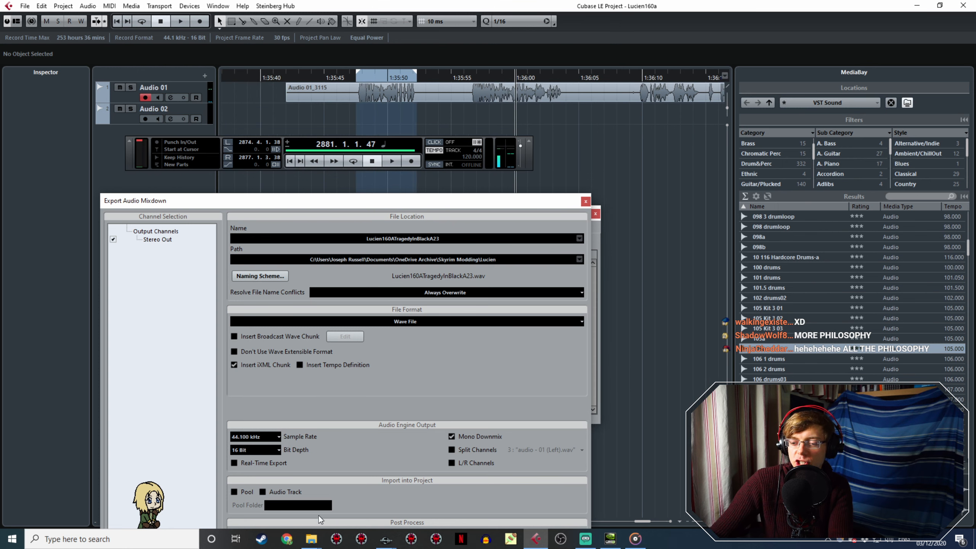
click(320, 537)
click(349, 512)
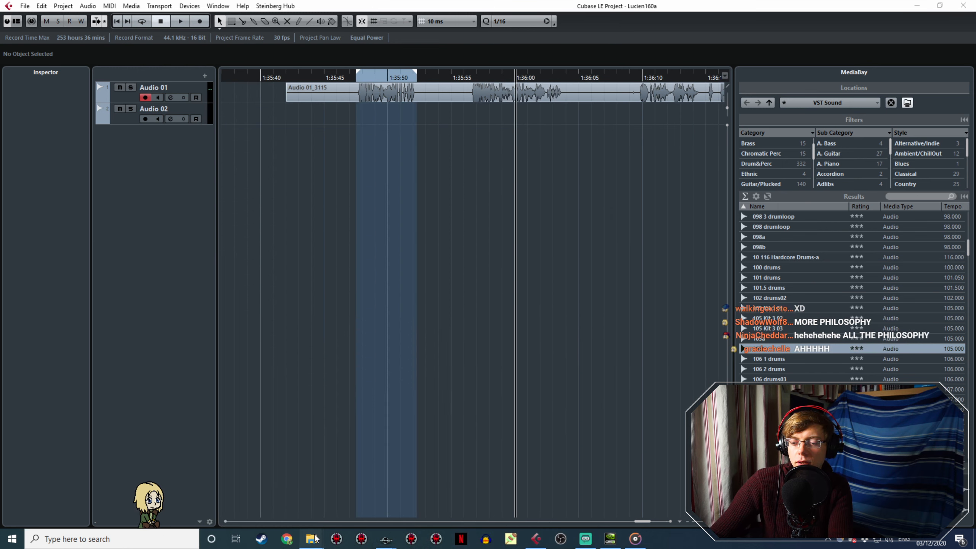
click(315, 536)
click(337, 516)
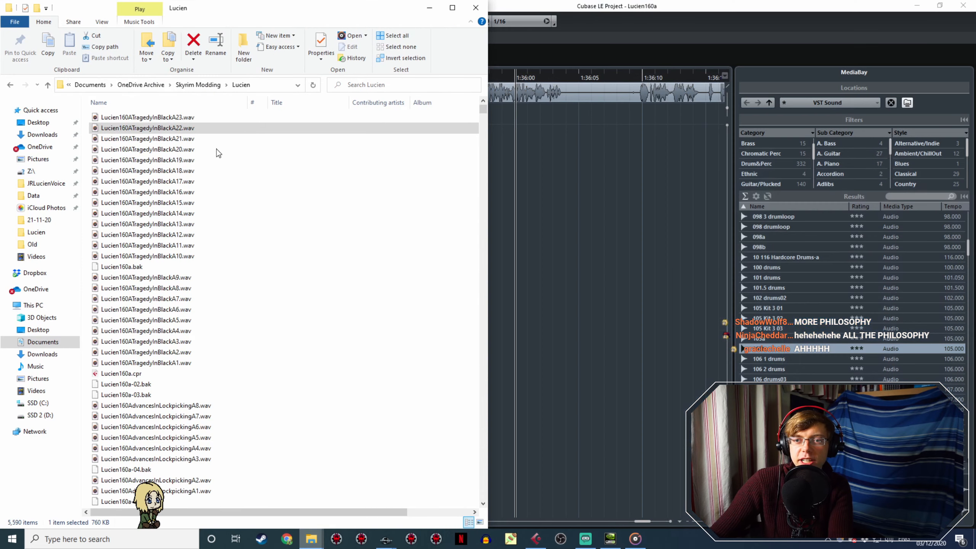
click(183, 130)
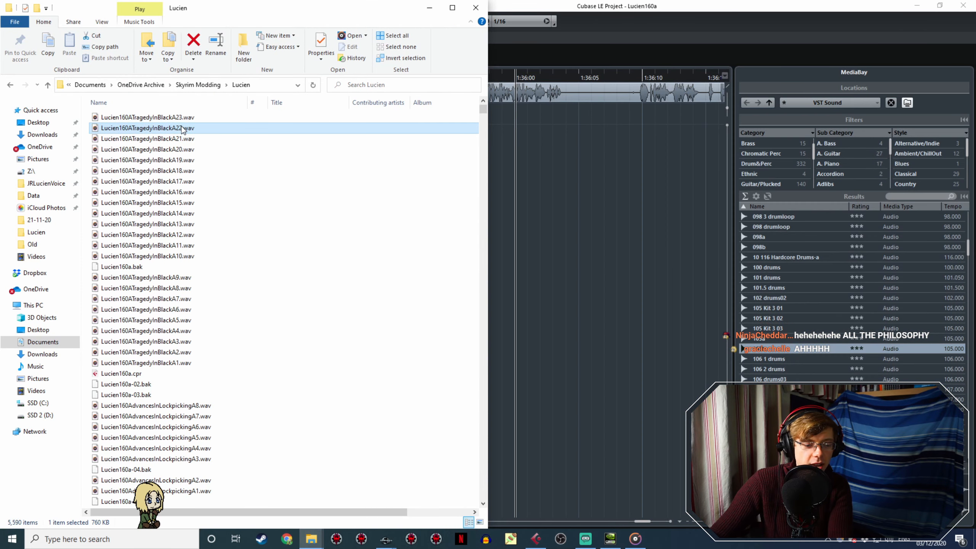
double_click(183, 130)
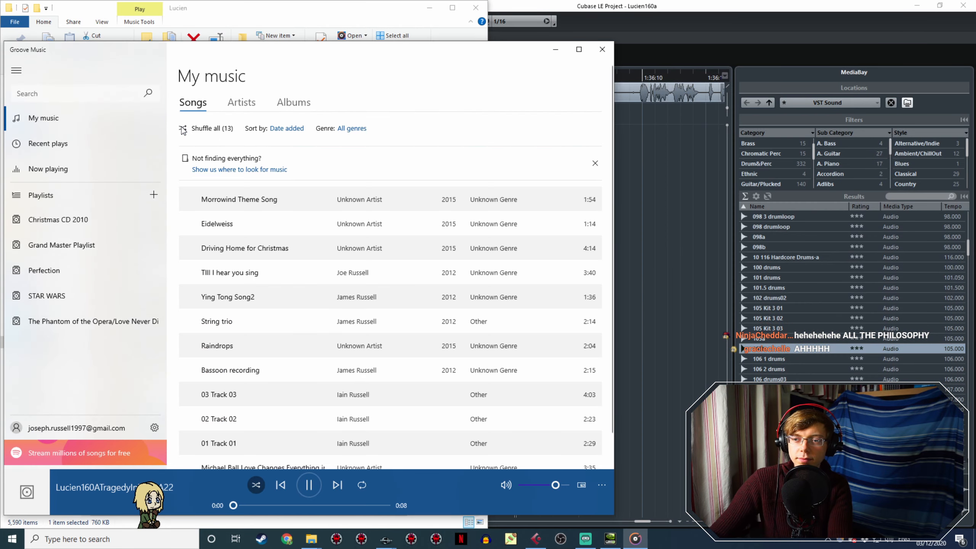
click(602, 49)
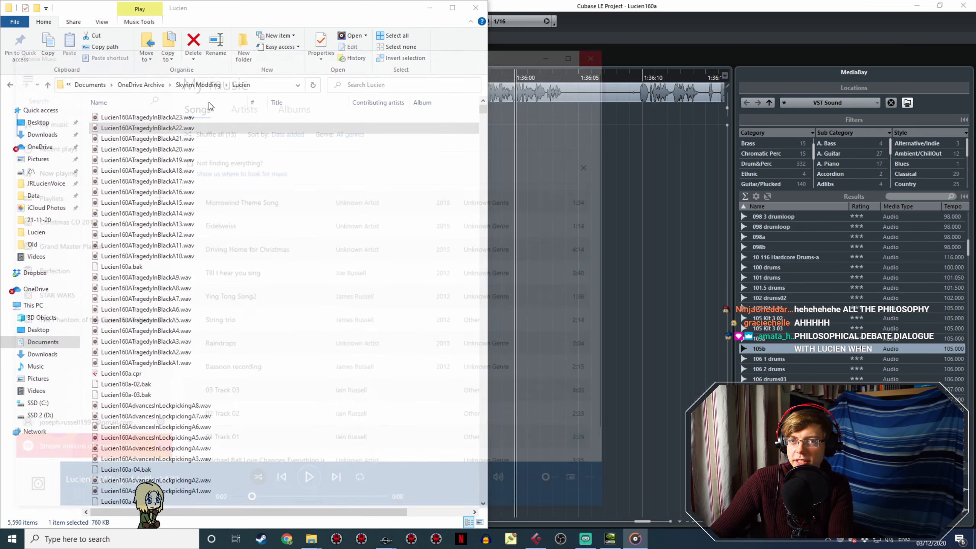
double_click(159, 116)
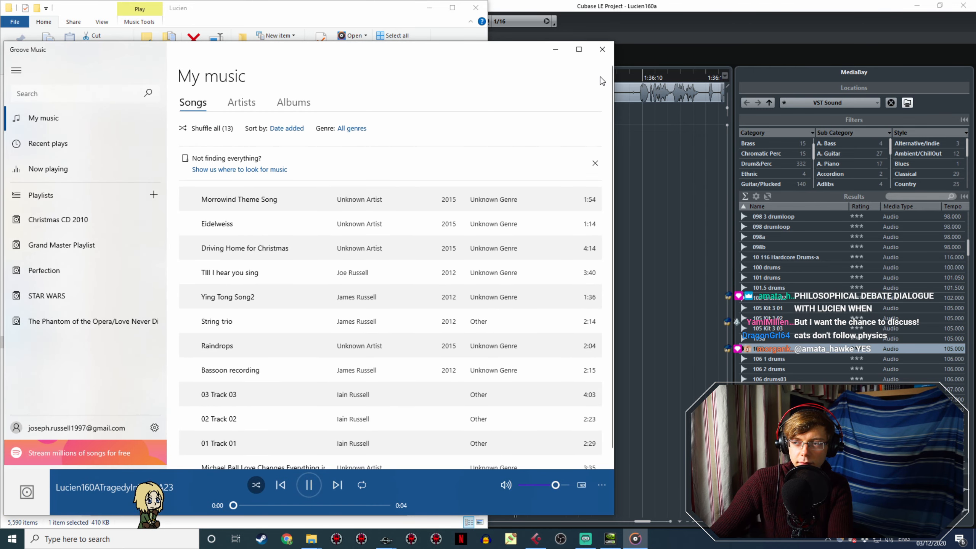
click(603, 50)
click(519, 153)
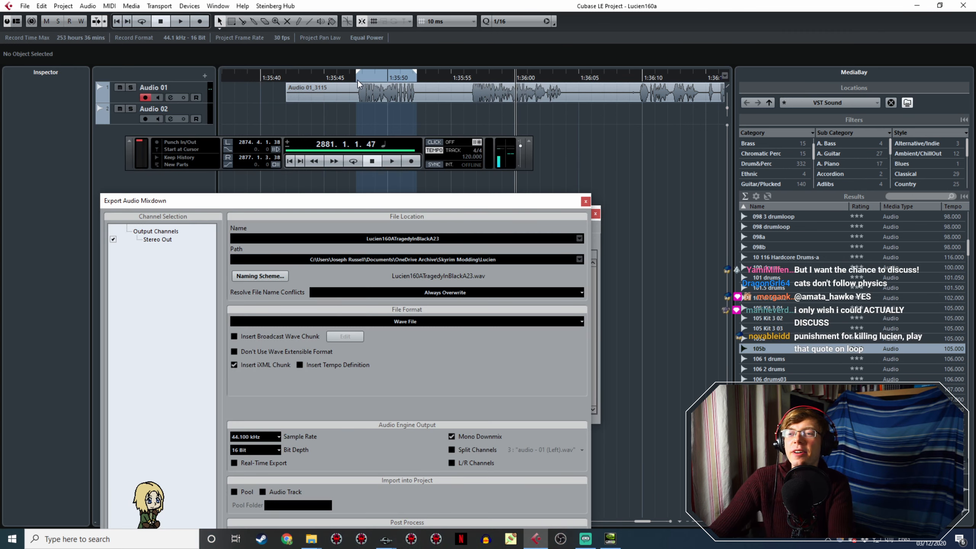
- Play part of the marked line on Audio 01 from about 1:35:51
click(397, 79)
key(space)
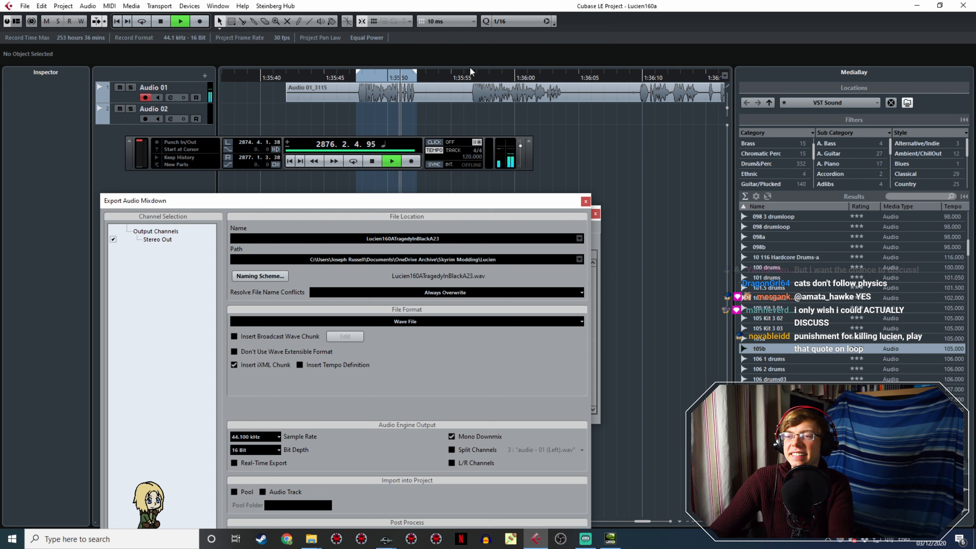
key(space)
- Mark the following take on Audio 01 from about 1:35:56 to 1:36:03 and play it through
drag(469, 71, 561, 138)
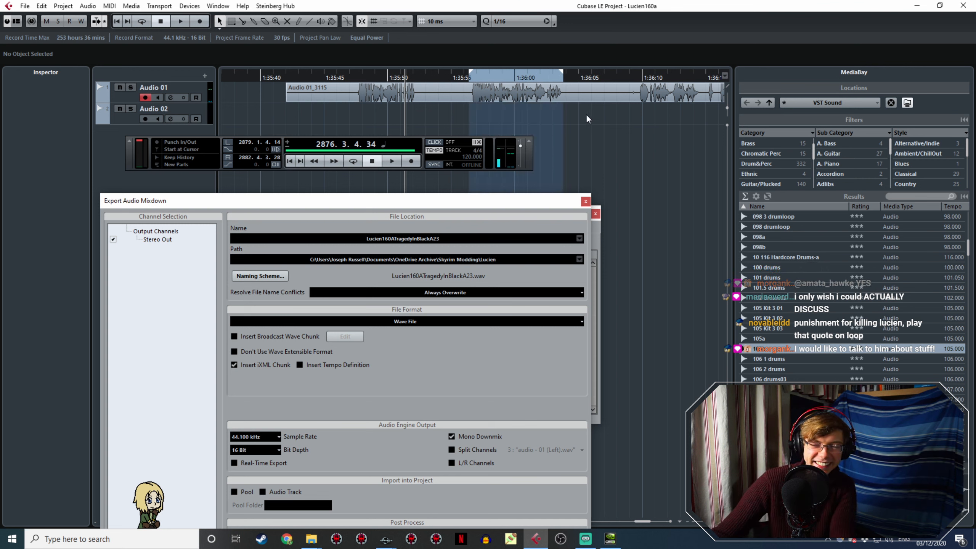
ctrl+scroll(495, 103, up, 3)
click(438, 80)
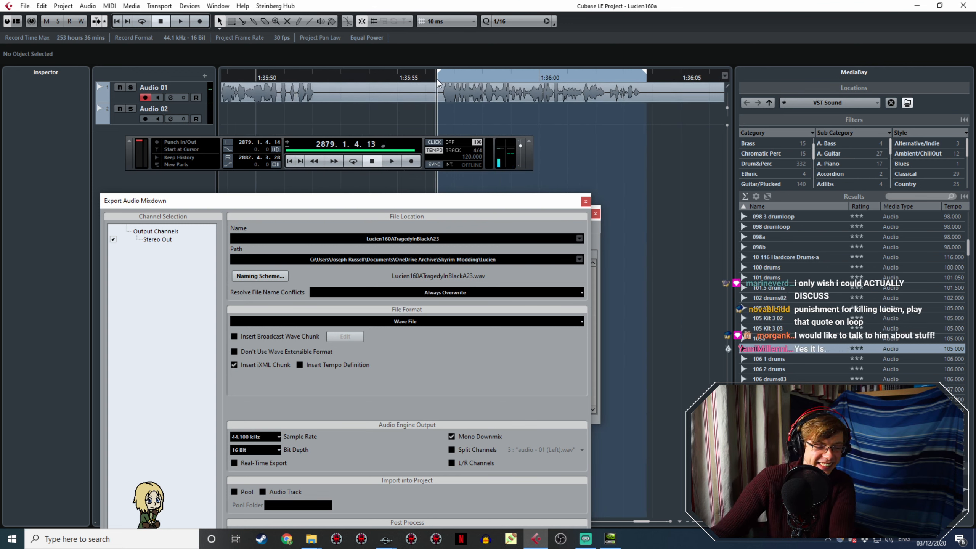
key(space)
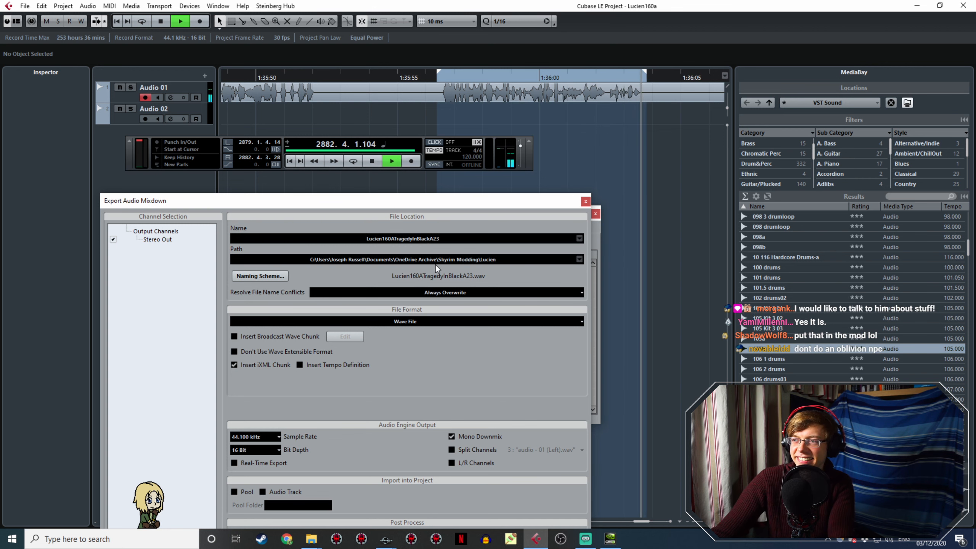
key(space)
- Export the newly marked range under the same name, Lucien160ATragedyInBlackA23, overwriting the earlier file
click(447, 235)
drag(464, 202, 435, 111)
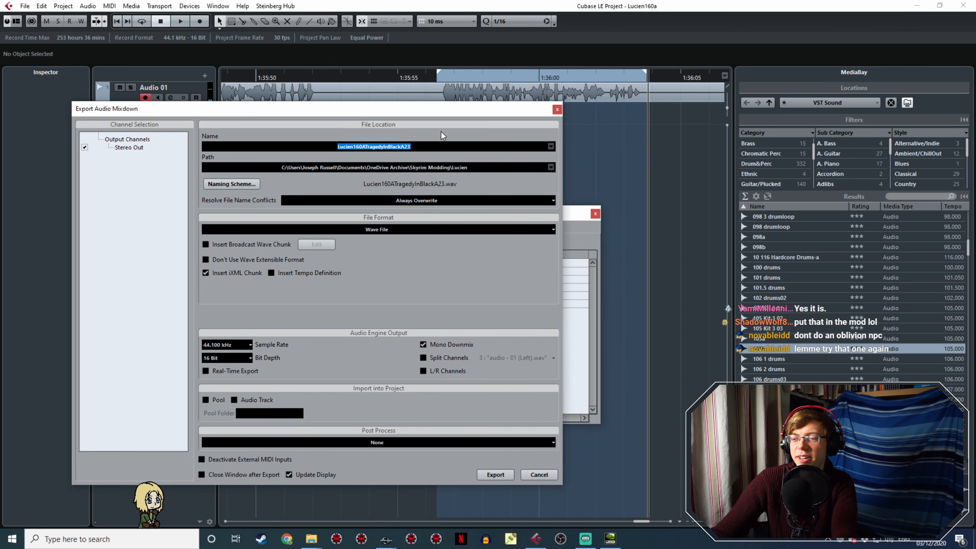
click(496, 475)
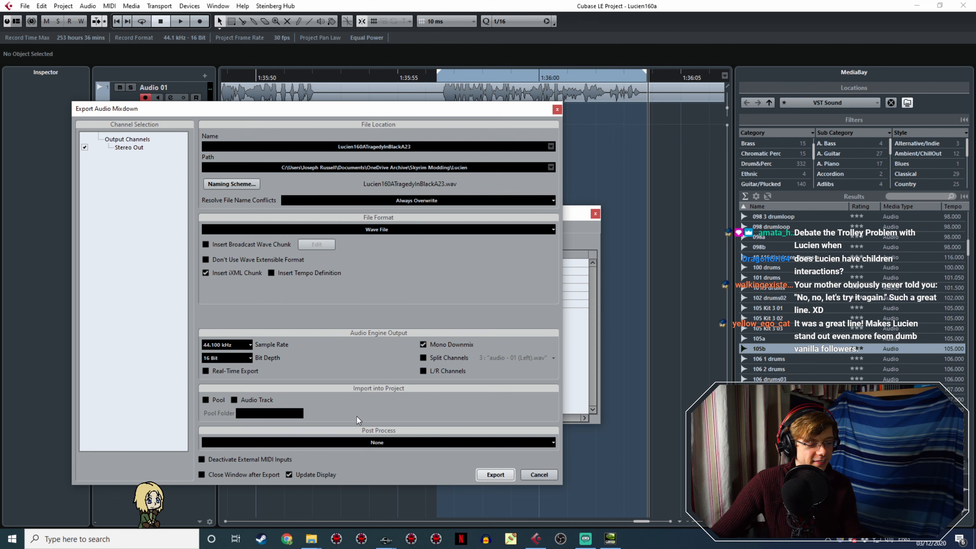
- Uncover the project behind the export dialog and play the start of the next phrase on Audio 01, near 1:36:10
drag(427, 112, 397, 269)
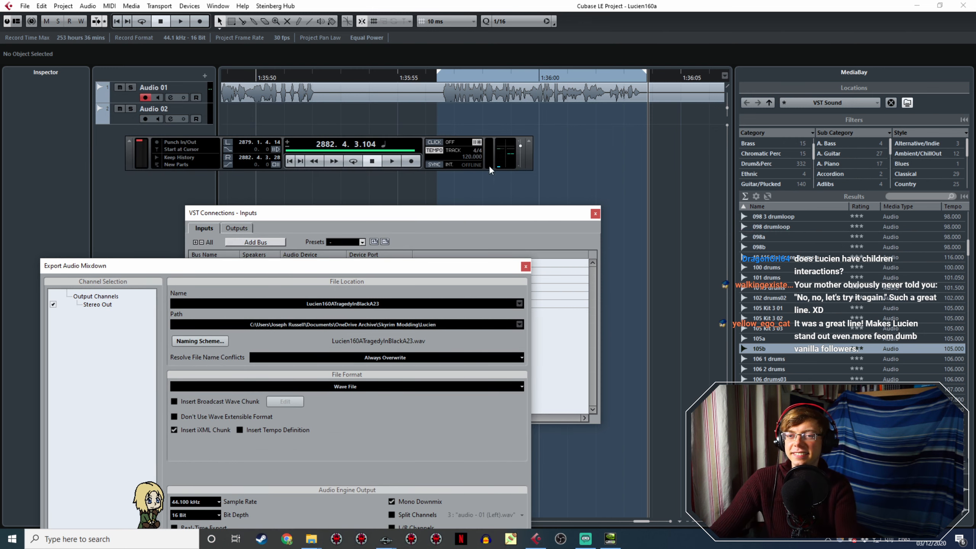
ctrl+scroll(580, 177, down, 5)
middle_drag(616, 169, 448, 103)
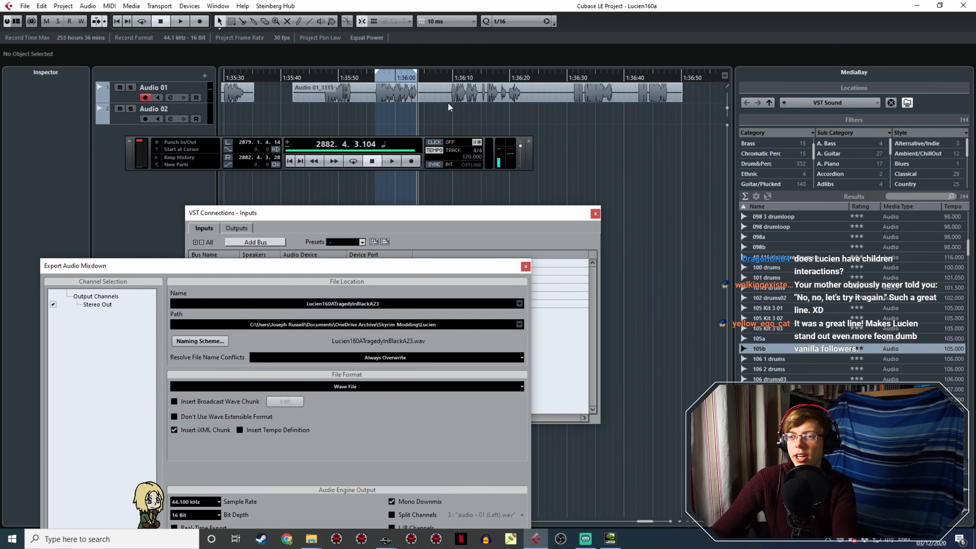
click(450, 76)
key(space)
ctrl+scroll(475, 100, up, 5)
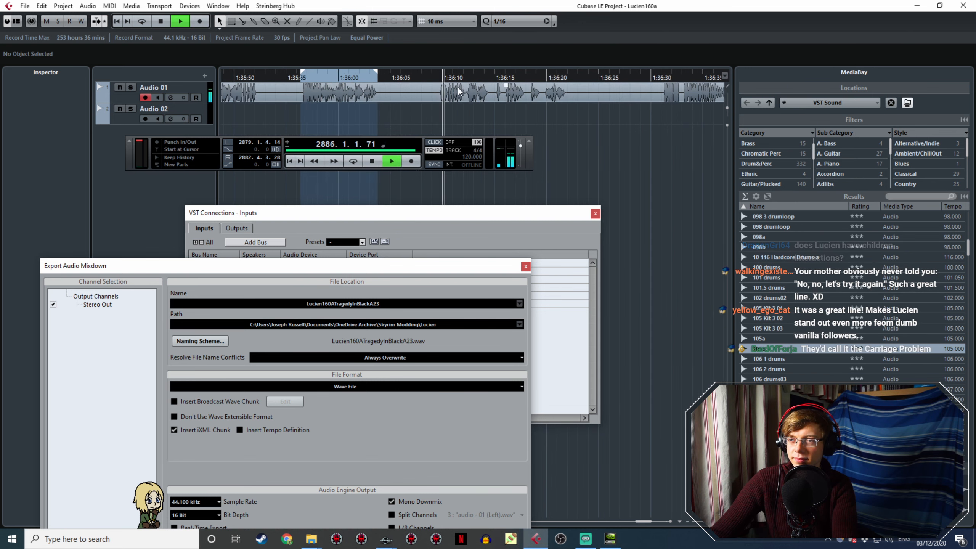
key(space)
- Switch to Creation Kit, close the first response, and open the second one, beginning "You see, it breaks the conjuration"
click(386, 539)
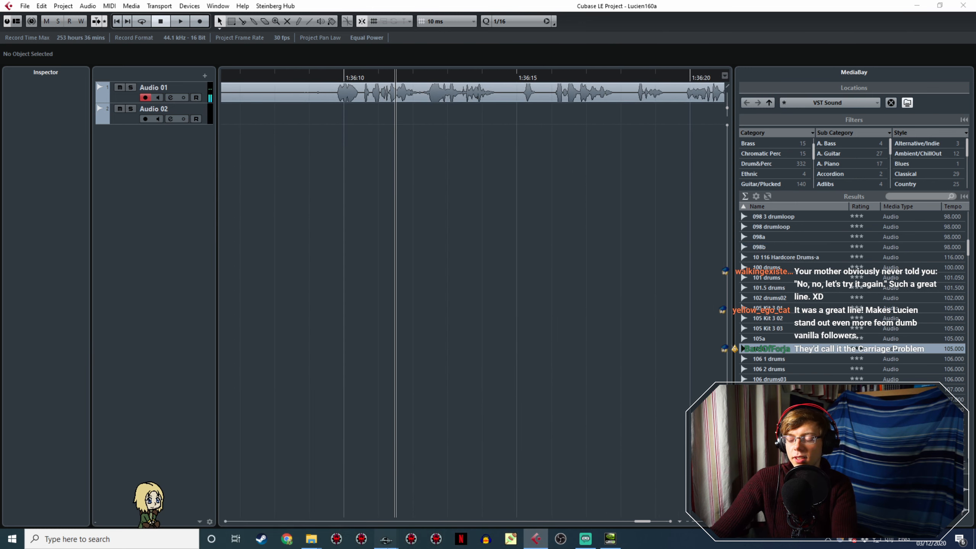
click(423, 512)
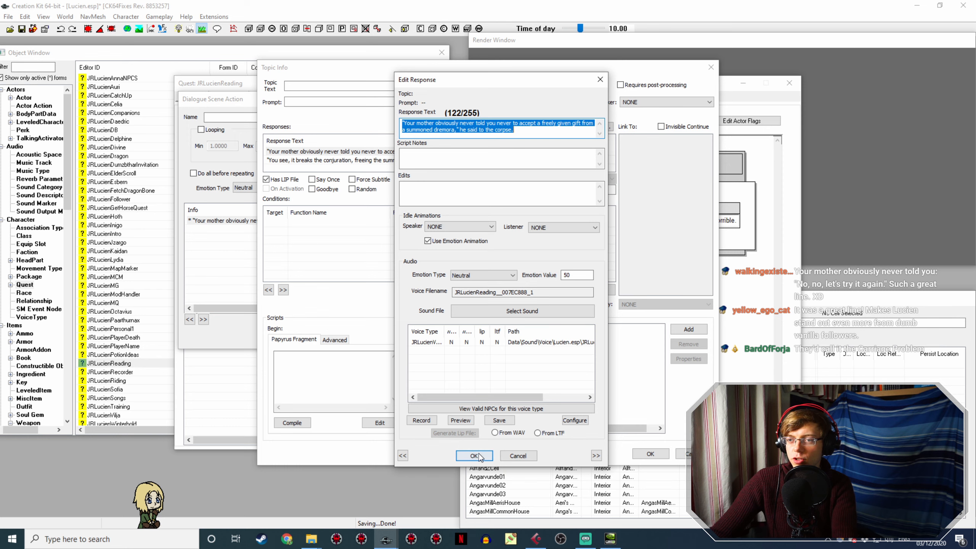
click(474, 455)
double_click(407, 160)
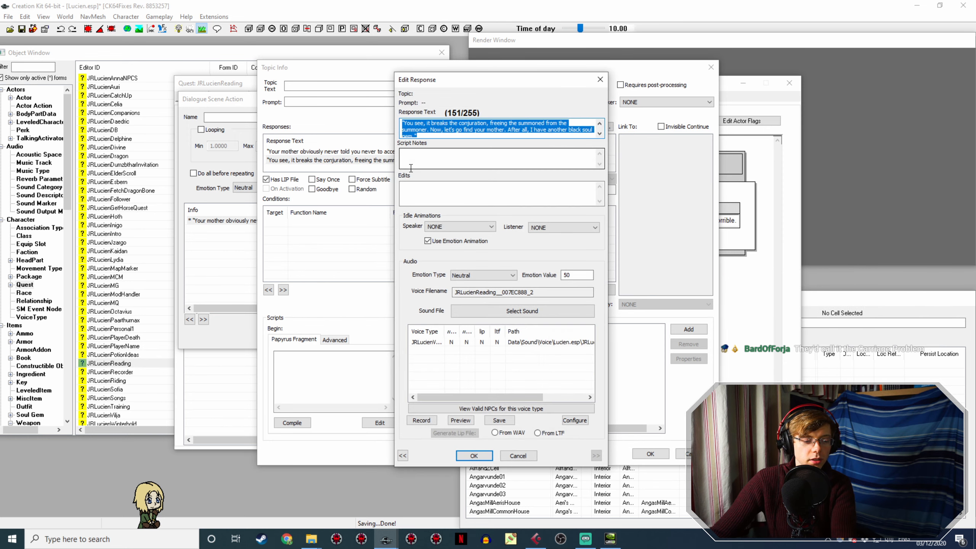
- Return to the Cubase project and play Audio 01 from just before 1:36:10
click(537, 539)
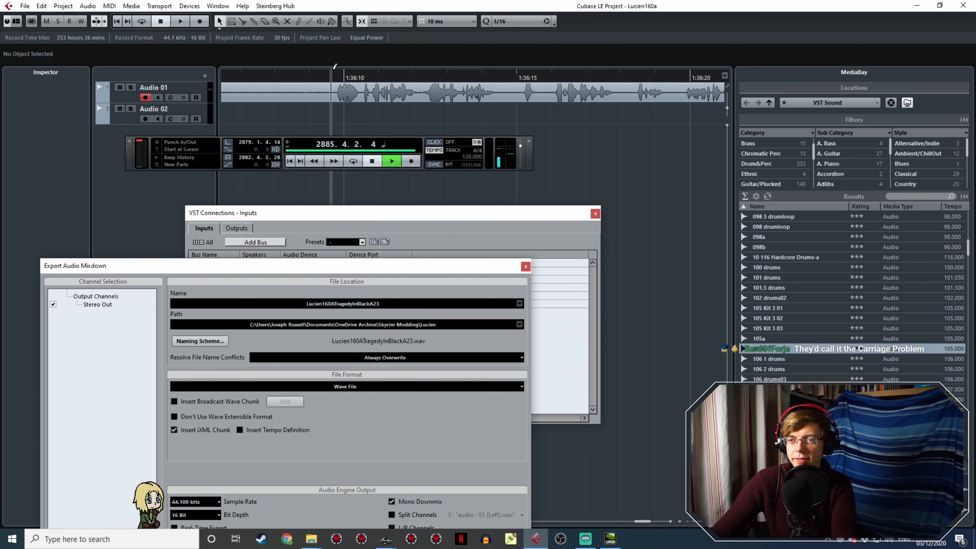
key(space)
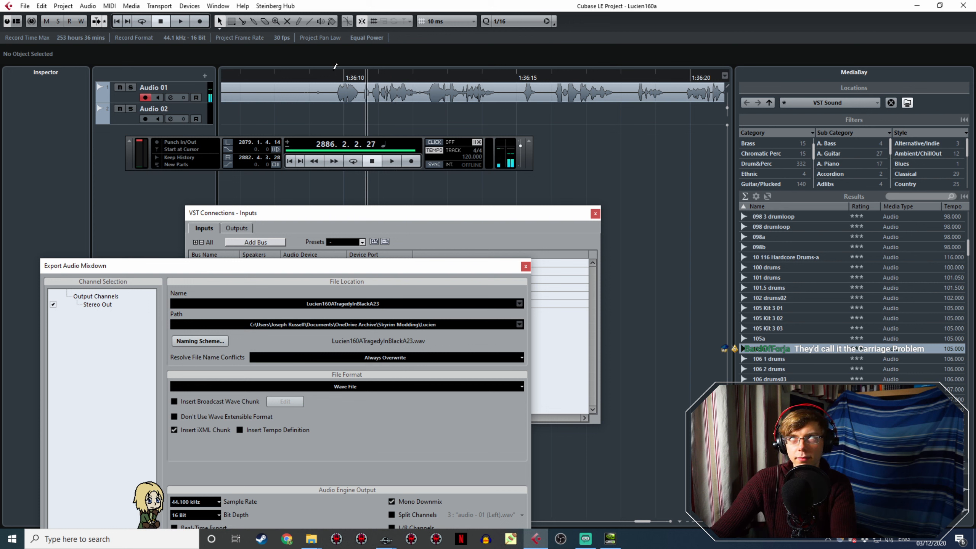
click(335, 78)
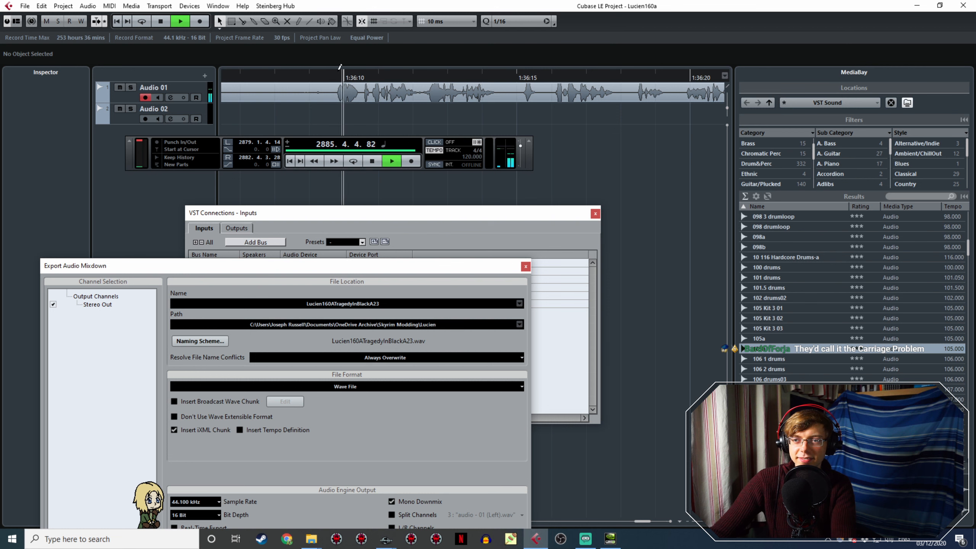
- Mark the line on Audio 01 from about 1:36:10 to 1:36:20 while listening to it, and stop playback
drag(334, 70, 611, 126)
ctrl+scroll(591, 146, down, 5)
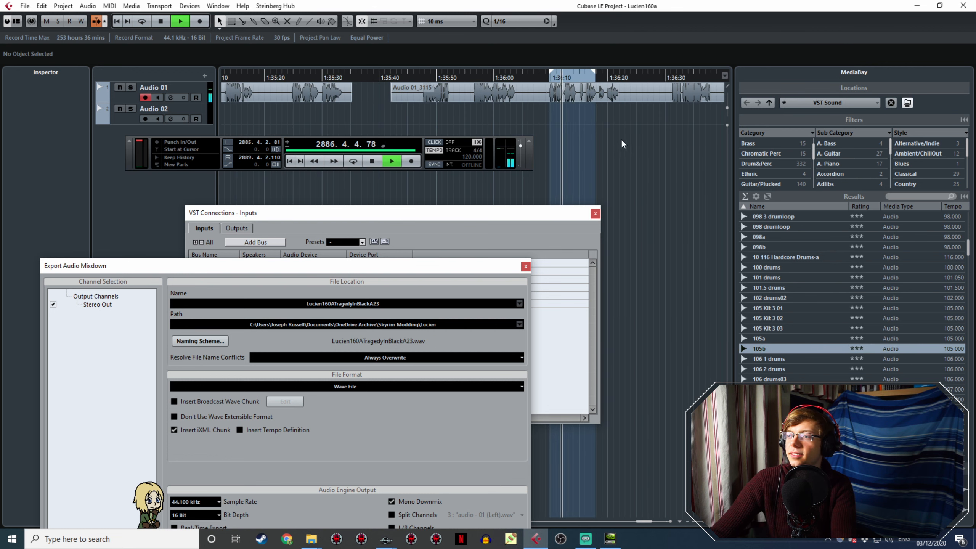
shift+scroll(621, 139, down, 3)
drag(423, 73, 449, 95)
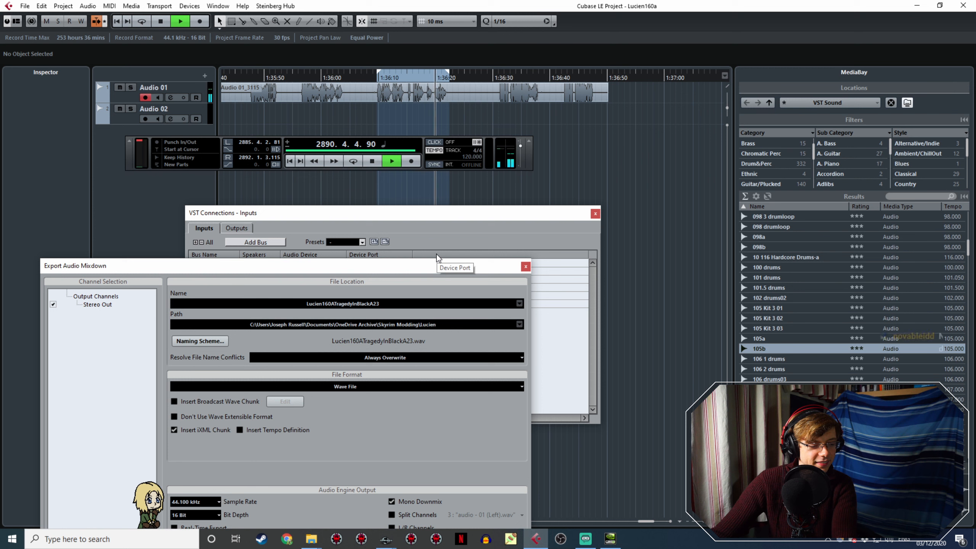
key(space)
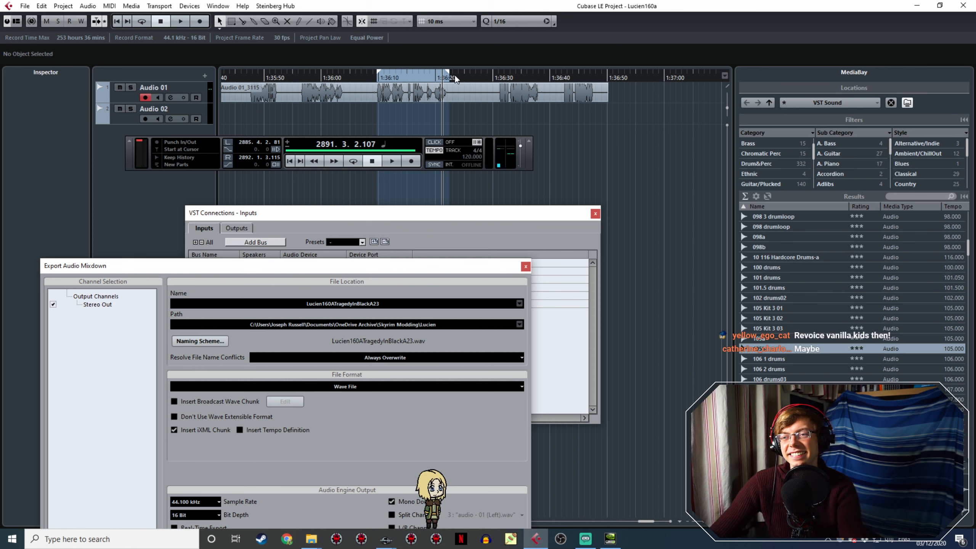
ctrl+scroll(385, 95, up, 6)
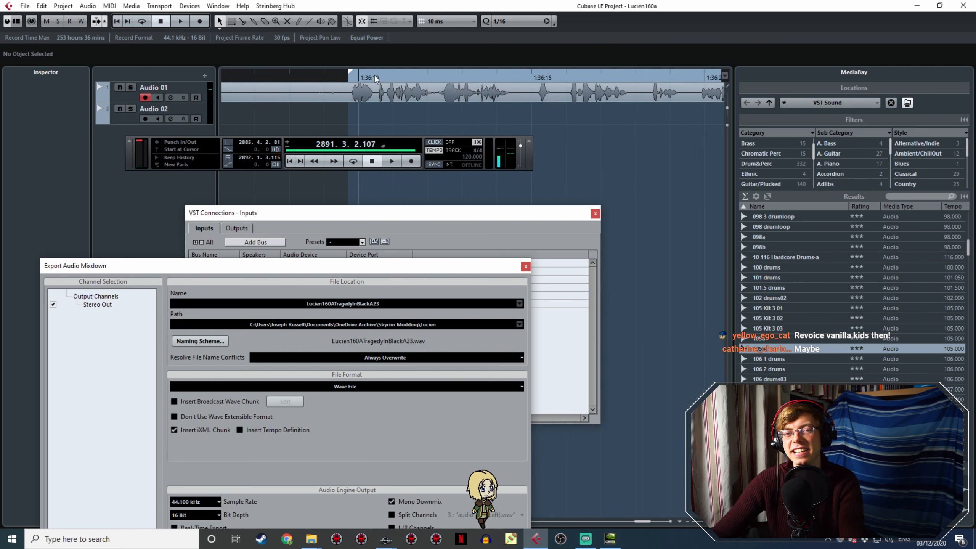
- Replay the marked line on Audio 01 and move the end of its range to about 1:36:22
click(347, 78)
key(space)
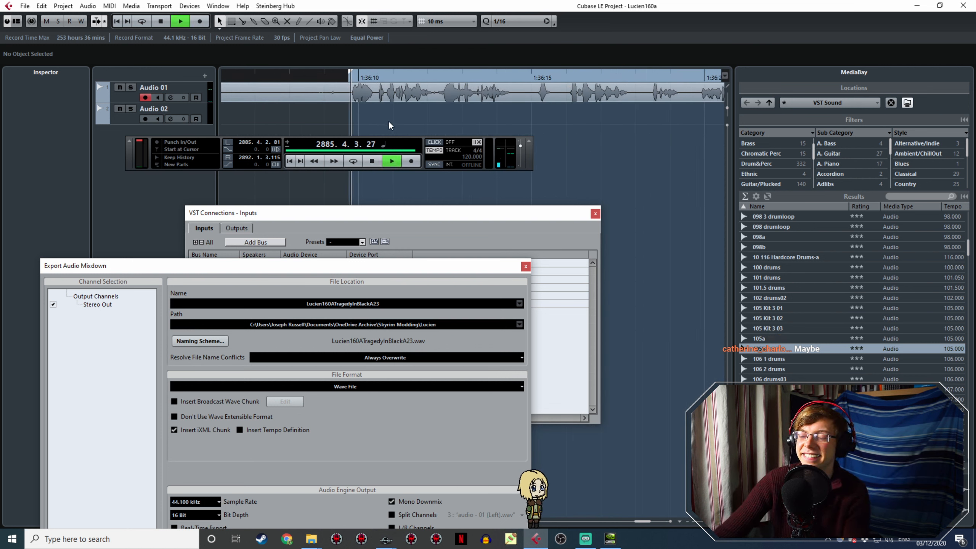
ctrl+scroll(574, 136, down, 2)
middle_drag(641, 139, 571, 92)
ctrl+scroll(475, 111, down, 2)
ctrl+scroll(483, 108, up, 4)
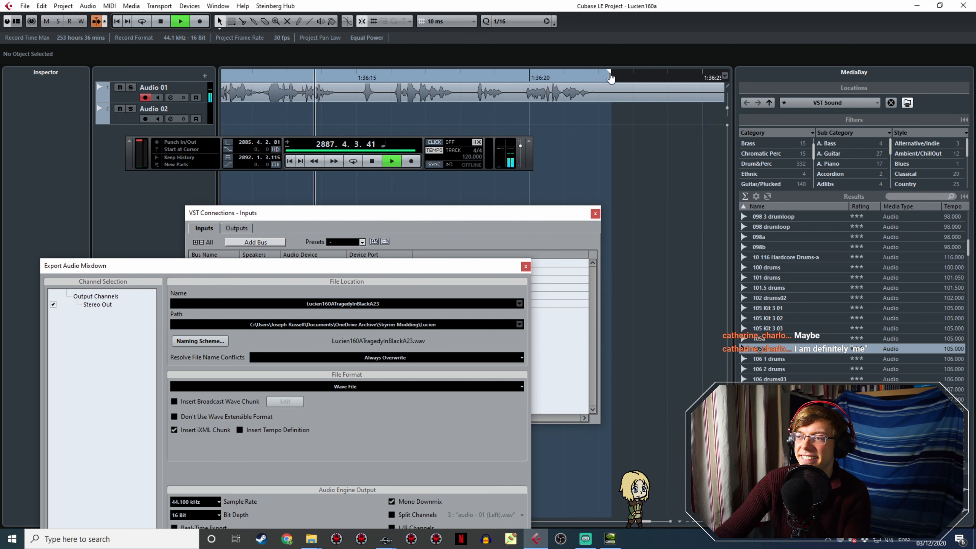
drag(610, 71, 598, 73)
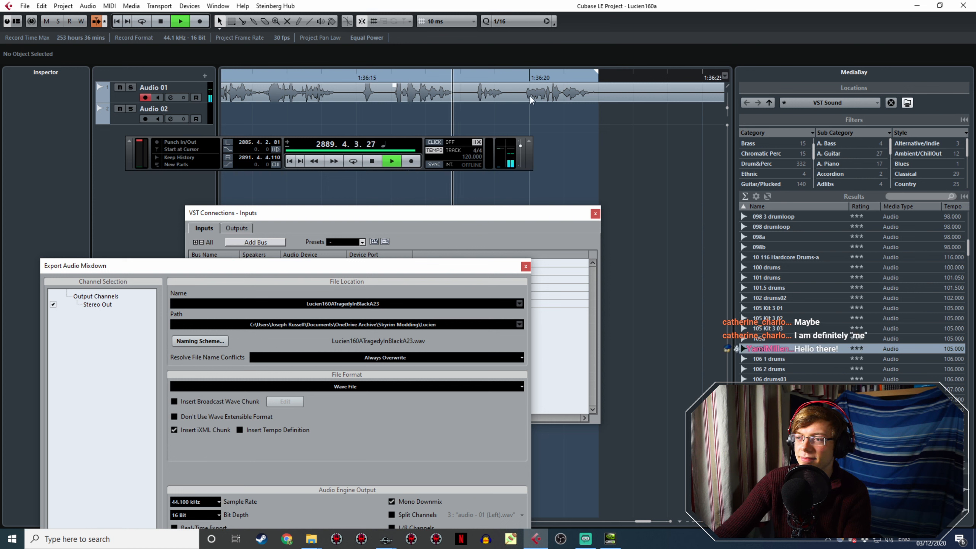
drag(598, 72, 603, 94)
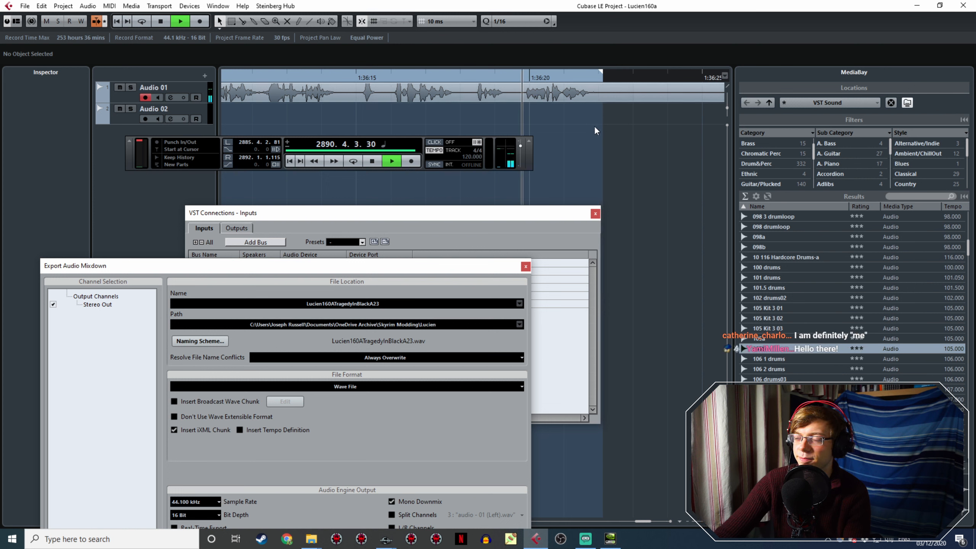
- Name the mixdown Lucien160ATragedyInBlackA24 and export it as a wave file
click(395, 303)
click(387, 304)
key(BackSpace)
text(4)
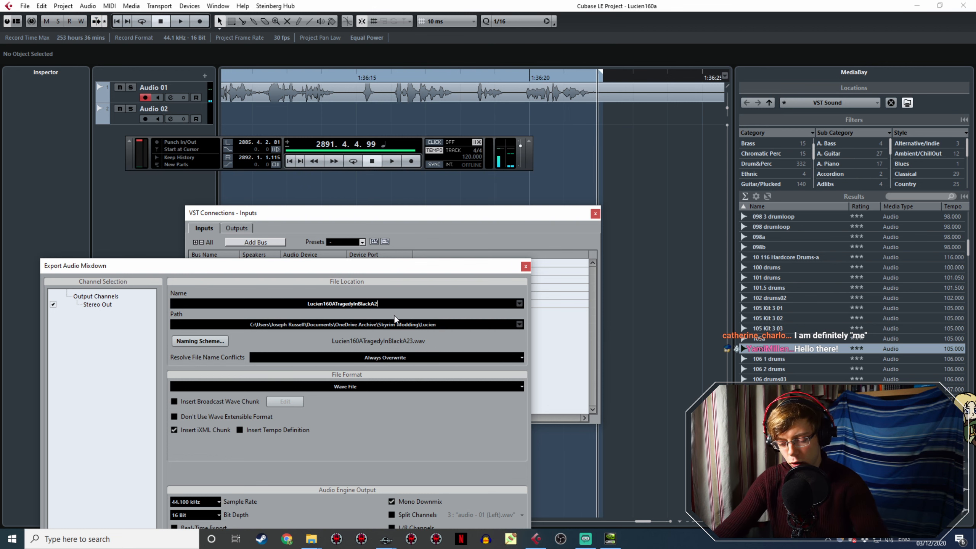
drag(435, 266, 477, 87)
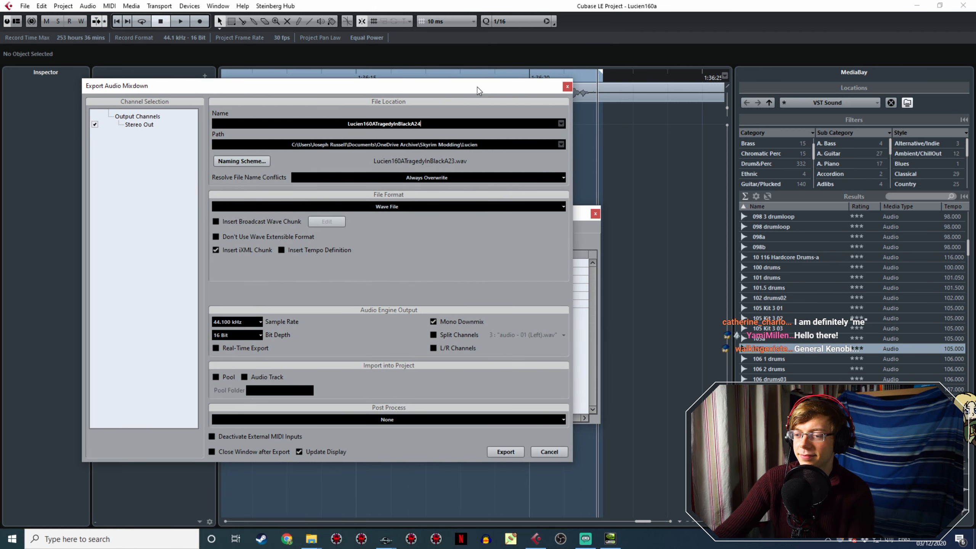
click(513, 453)
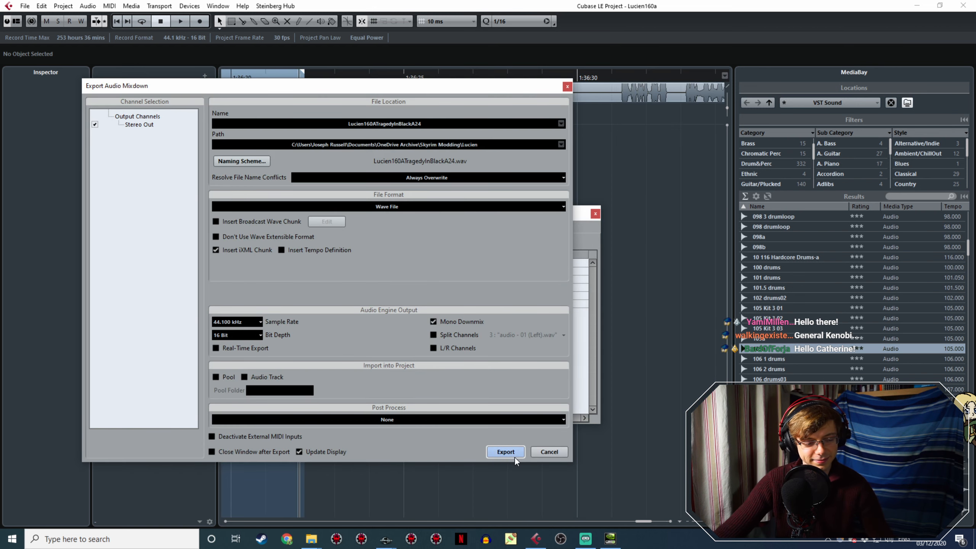
- Uncover the project behind the export dialog and place the playhead just before the next phrase, near 1:36:31
drag(442, 88, 474, 214)
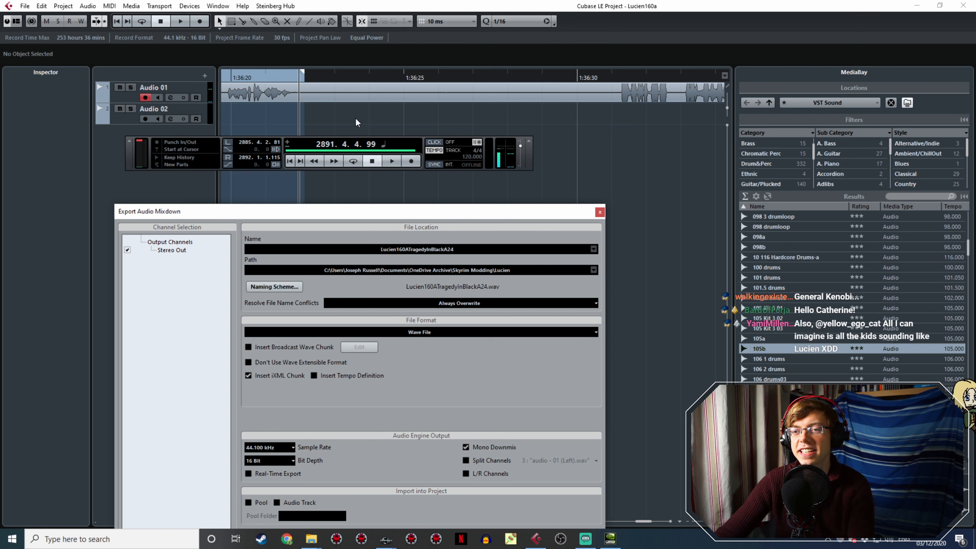
ctrl+scroll(359, 123, down, 3)
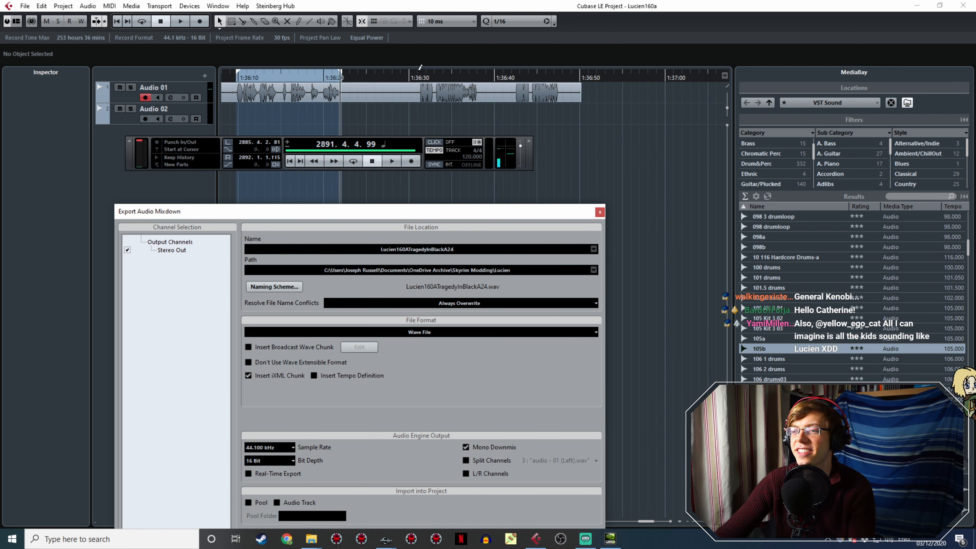
click(415, 73)
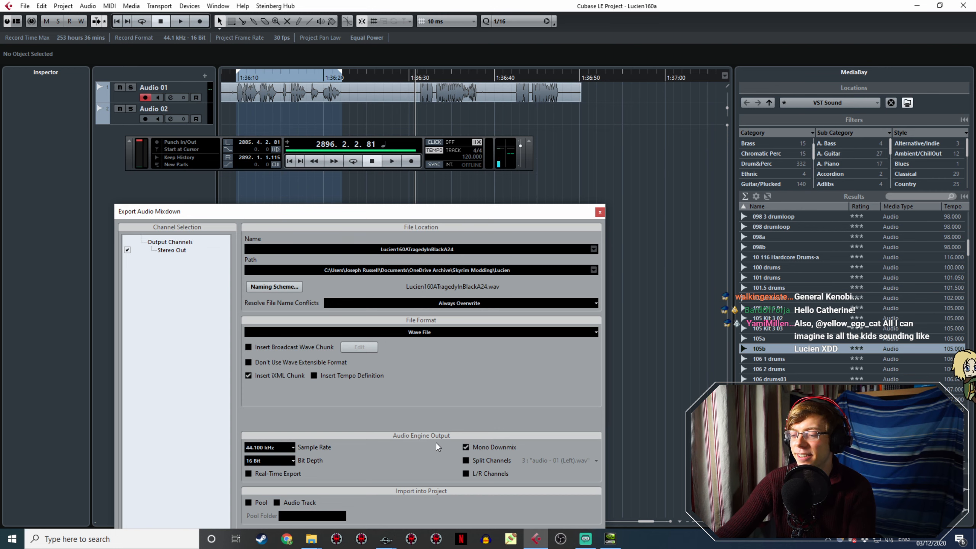
- Switch to Creation Kit and close the open response, its topic info, and the Phase 6 scene action
click(383, 540)
click(433, 499)
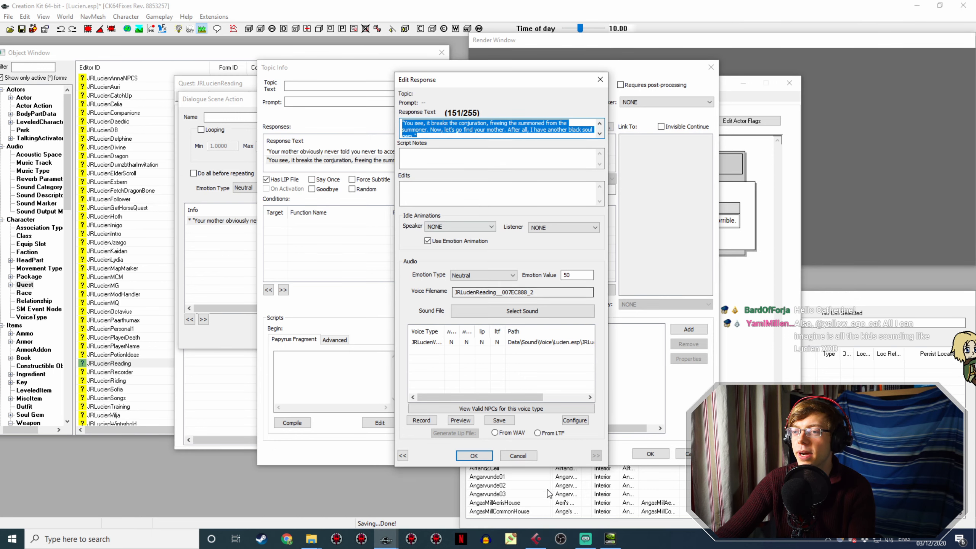
click(515, 453)
click(638, 448)
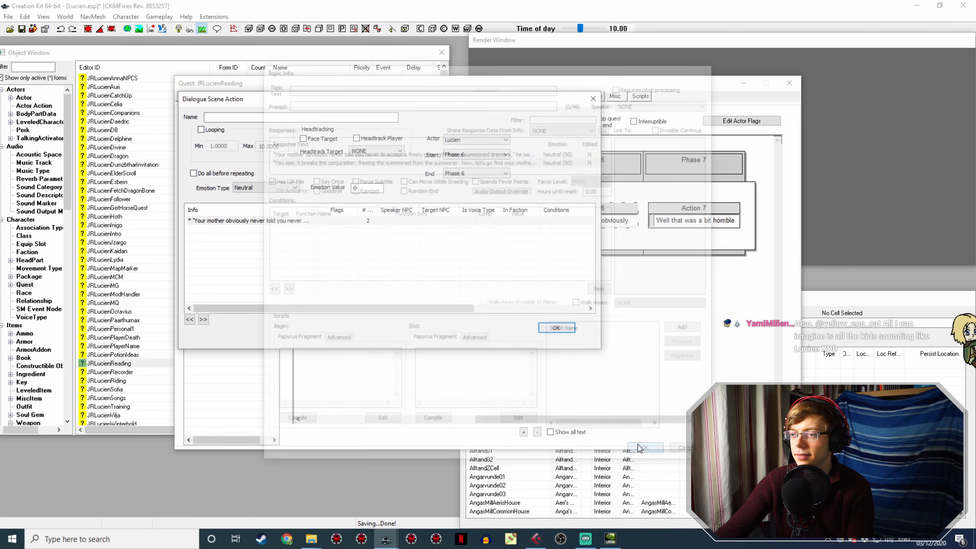
click(555, 328)
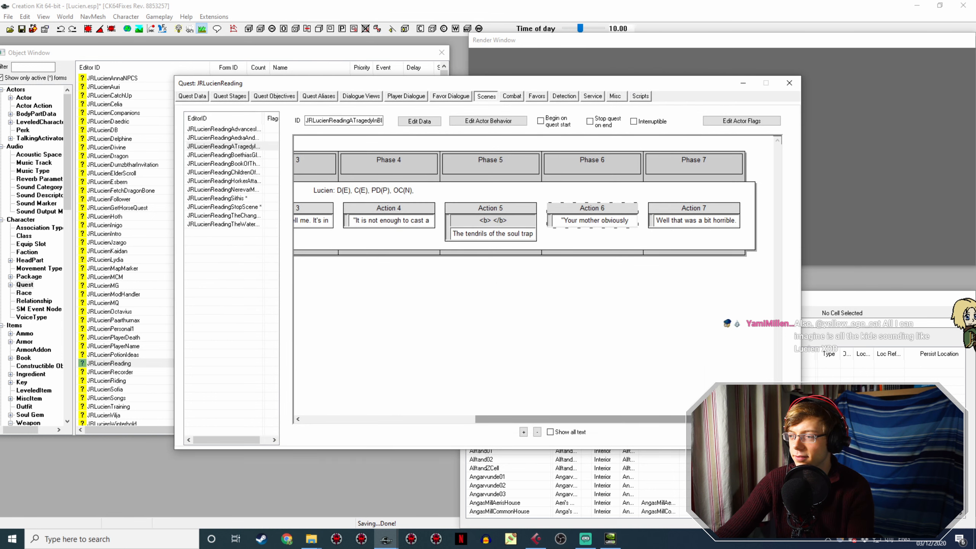
- Open the Action 7 scene dialogue and its response beginning "Well that was a bit horrible"
double_click(687, 211)
click(298, 220)
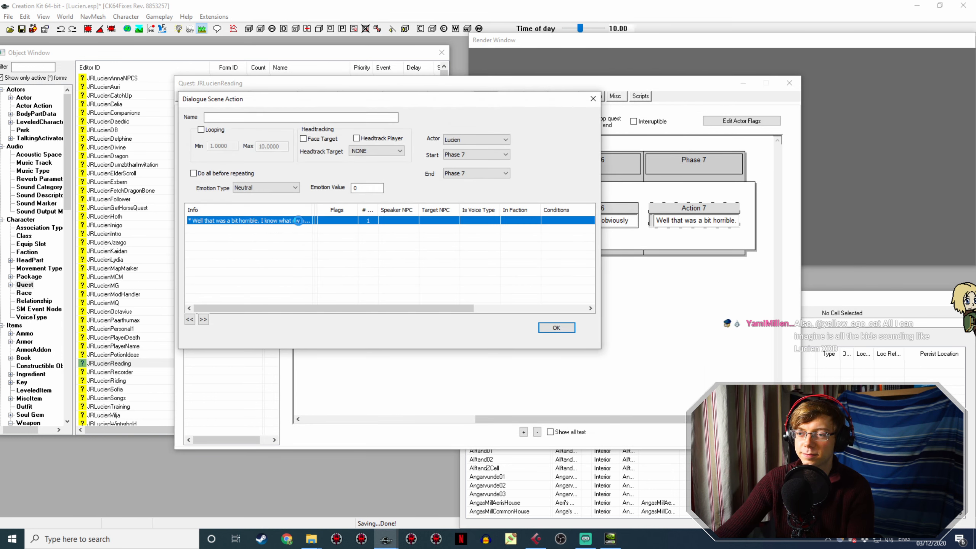
double_click(298, 221)
click(315, 151)
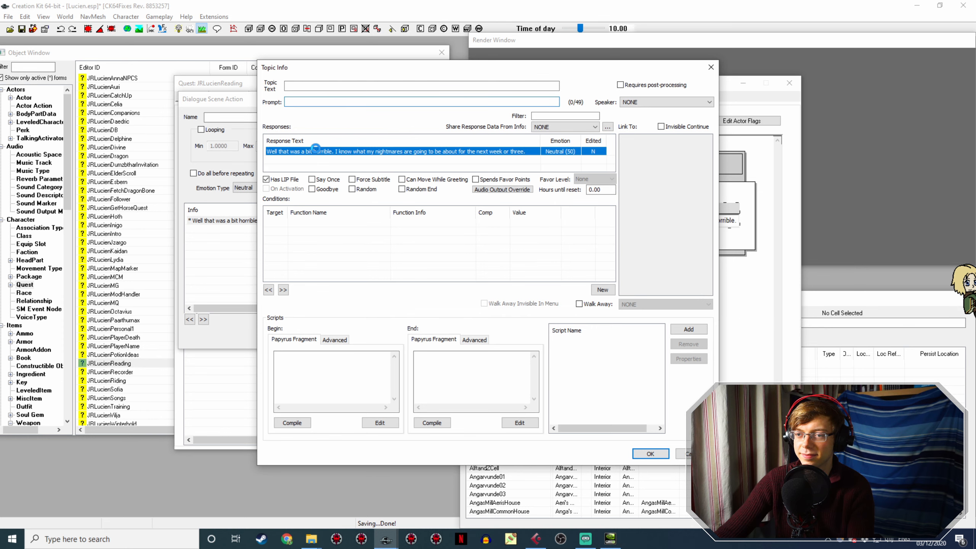
double_click(315, 150)
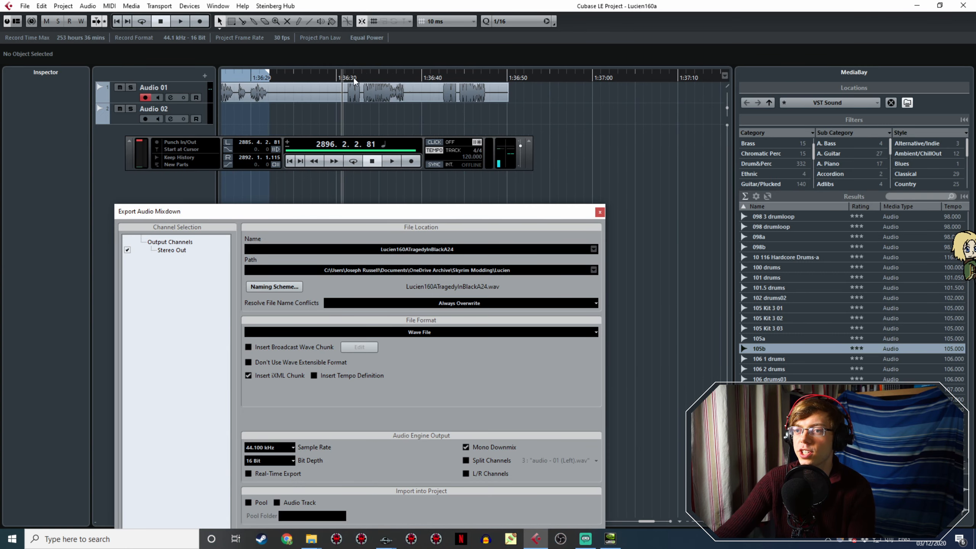
- Return to Cubase, mark the phrase on Audio 01 from about 1:36:31 to 1:36:38, and listen to it
key(space)
key(space)
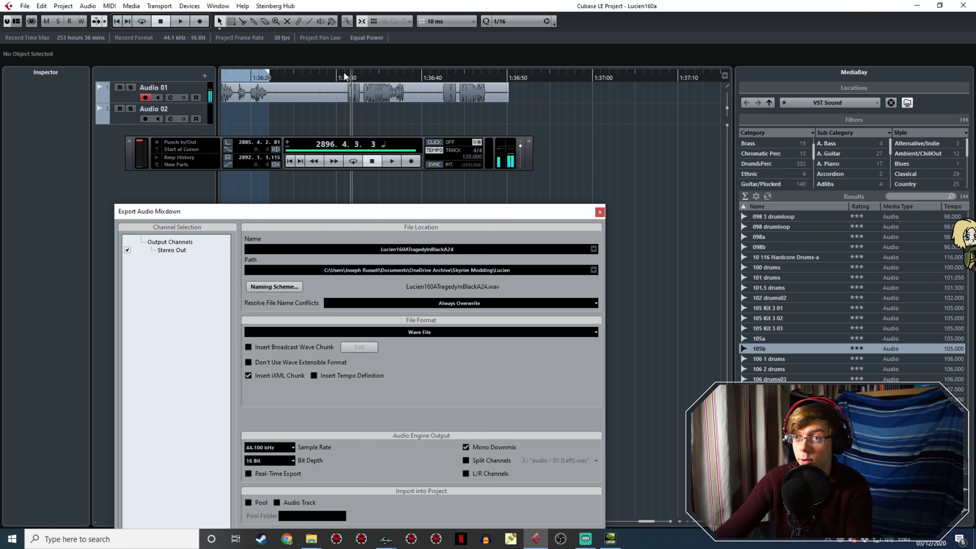
ctrl+scroll(353, 102, up, 3)
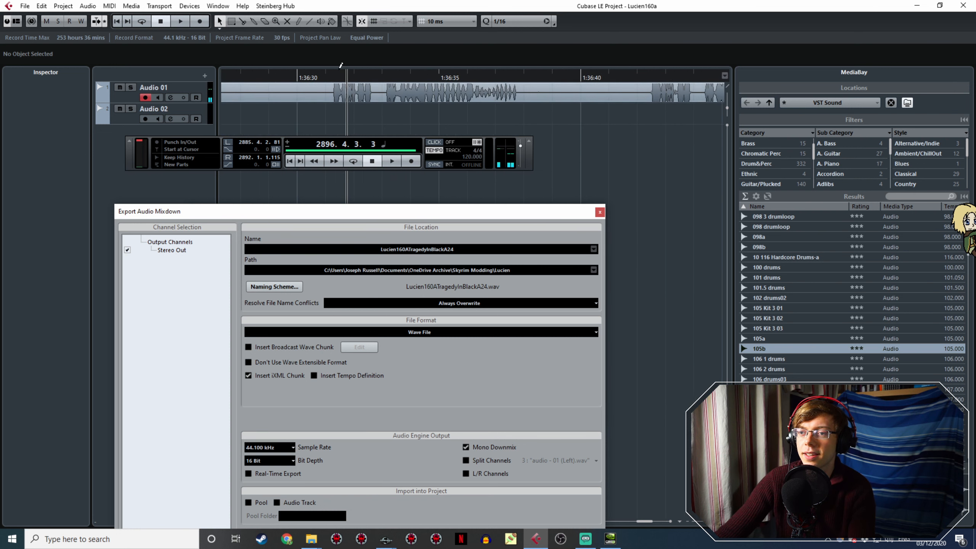
drag(328, 71, 522, 123)
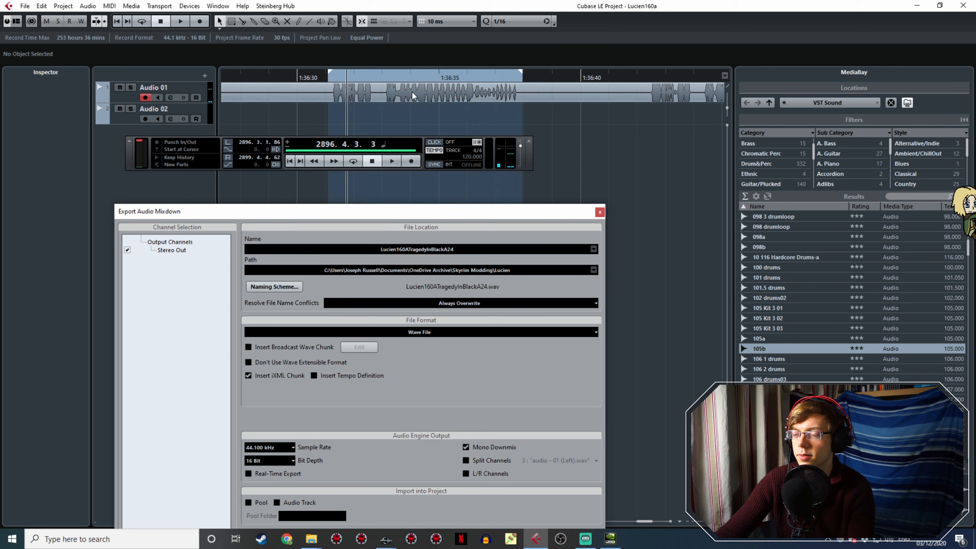
click(329, 79)
key(space)
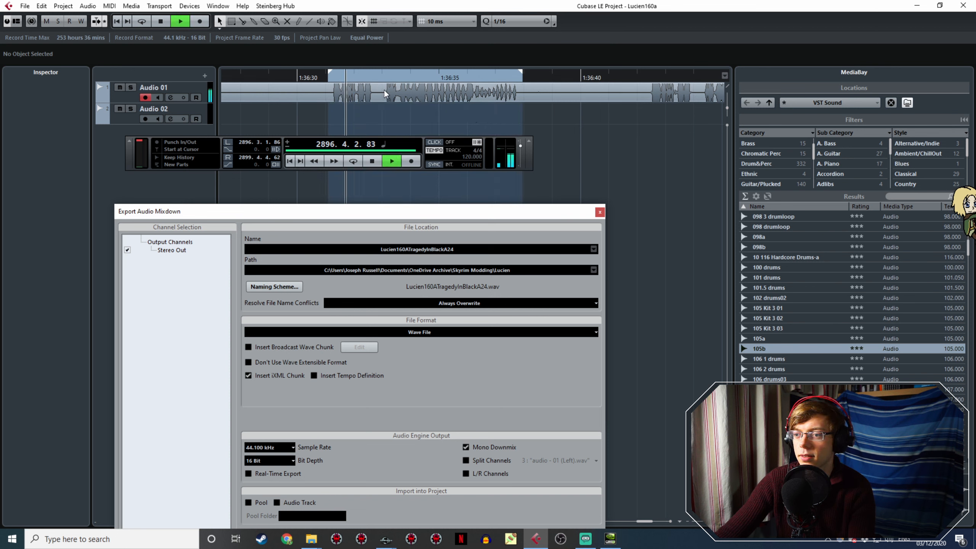
ctrl+scroll(522, 75, up, 2)
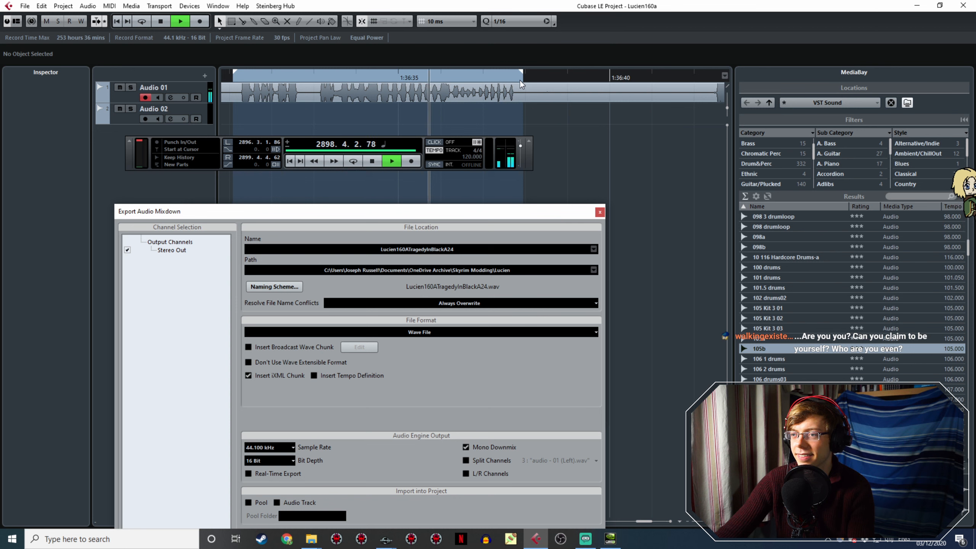
key(space)
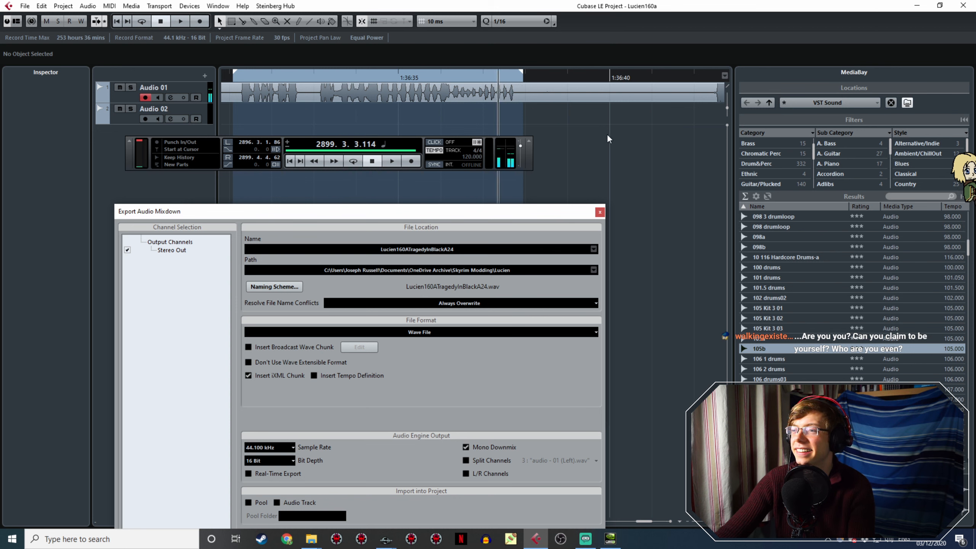
- Play the last phrase on Audio 01 and mark its range from about 1:36:42 to 1:36:47
ctrl+scroll(611, 143, down, 3)
click(426, 77)
key(space)
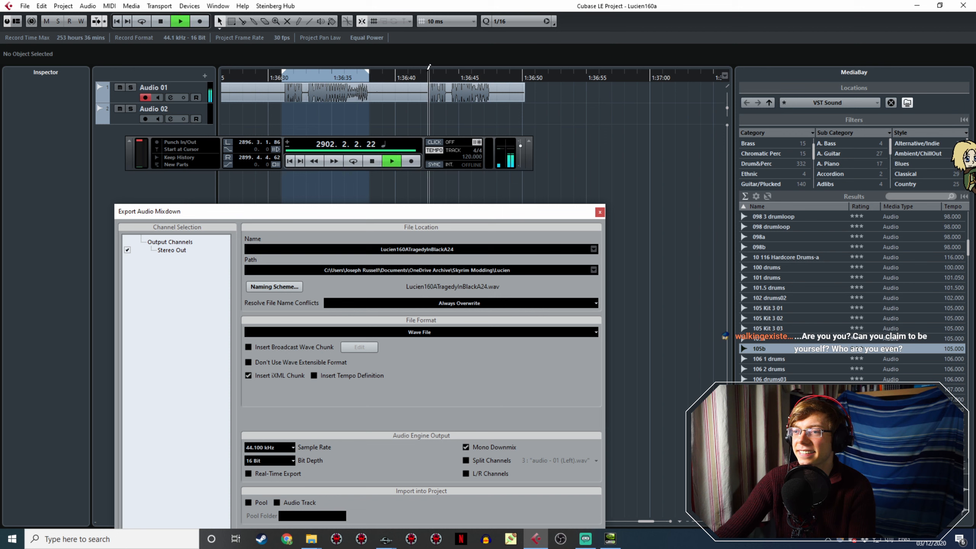
mouse_move(425, 72)
mouse_down()
mouse_move(500, 105)
mouse_move(491, 113)
mouse_up()
ctrl+scroll(466, 108, up, 4)
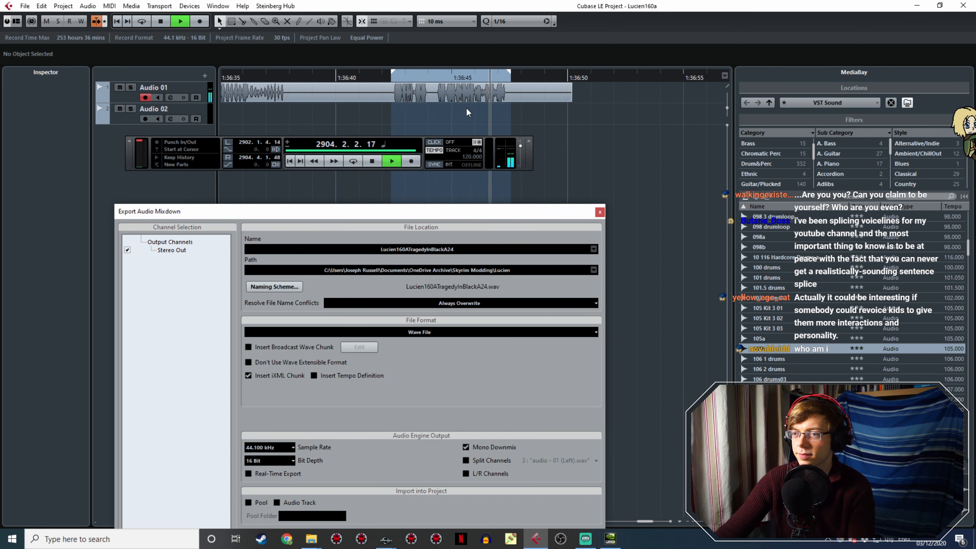
key(space)
- Name the mixdown Lucien160ATragedyInBlackA25 and export the marked phrase as a wave file
click(467, 248)
click(484, 245)
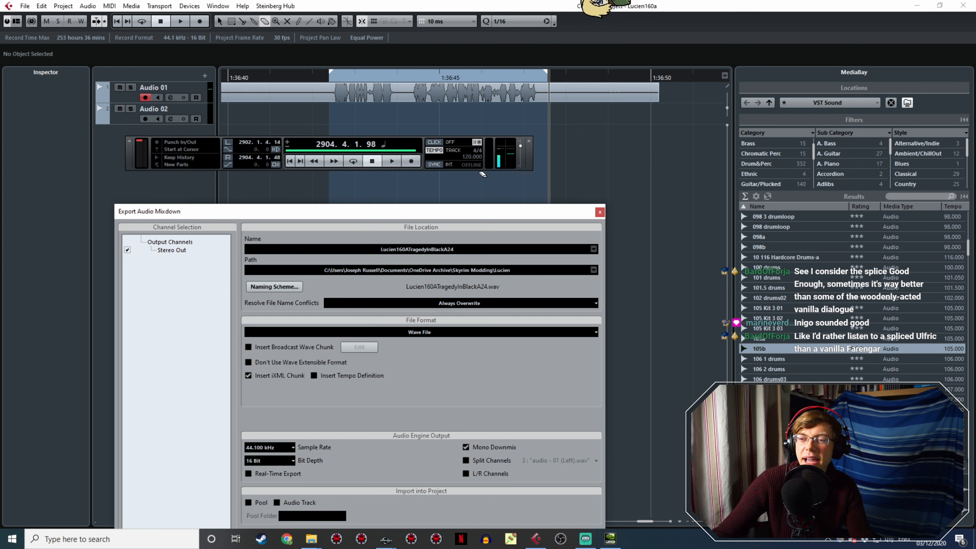
click(455, 247)
click(456, 245)
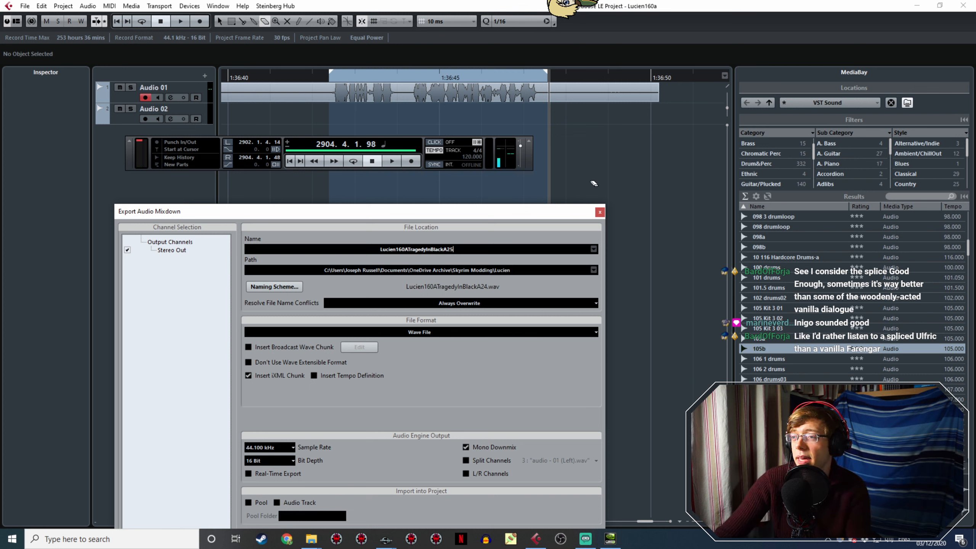
ctrl+scroll(605, 182, down, 5)
shift+scroll(637, 174, down, 3)
drag(517, 210, 533, 117)
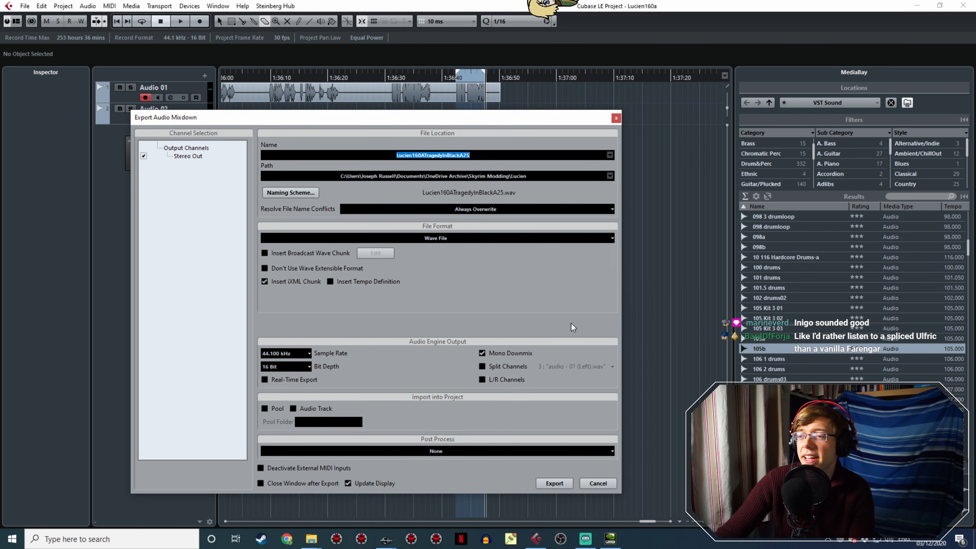
click(560, 484)
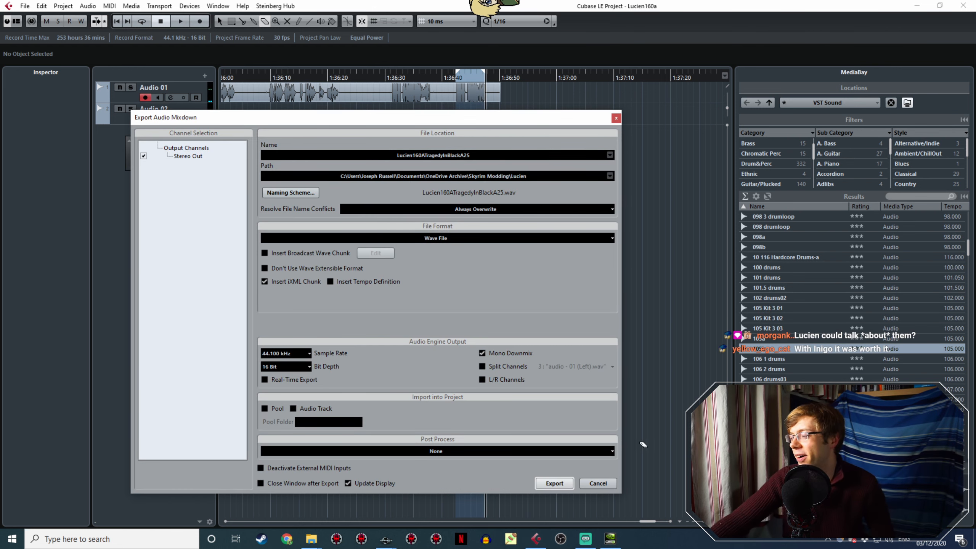
- Switch to File Explorer and bring up the JRLucienVoice and Lucien folder windows side by side
click(312, 537)
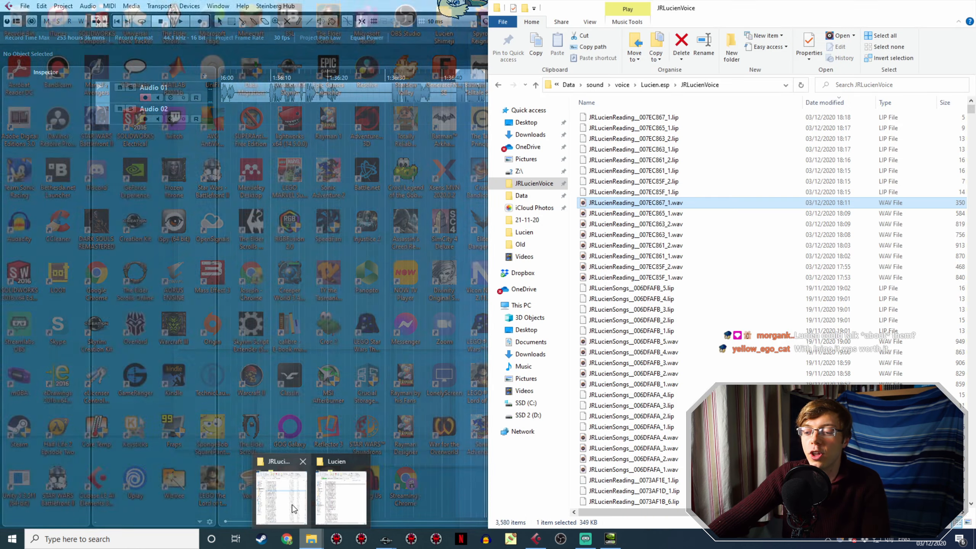
click(295, 509)
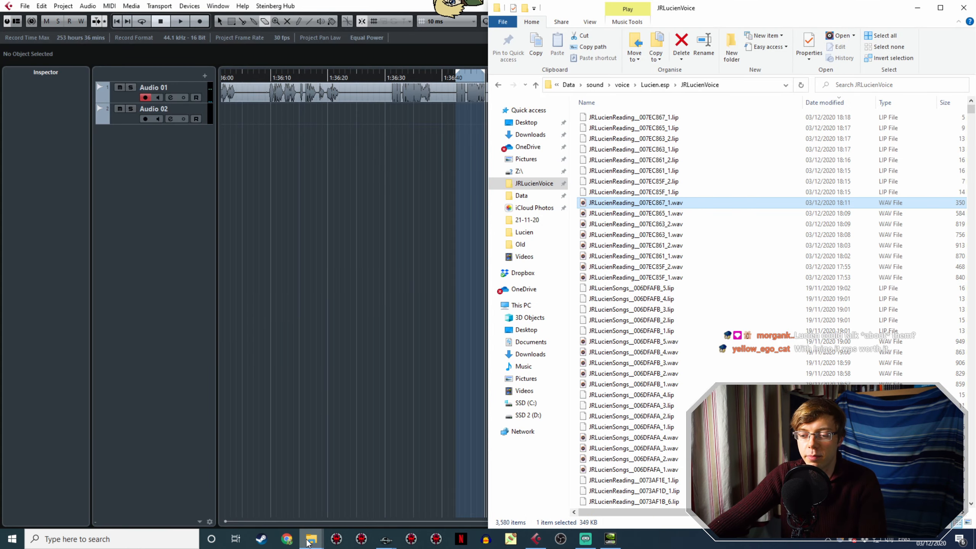
mouse_move(312, 539)
click(330, 489)
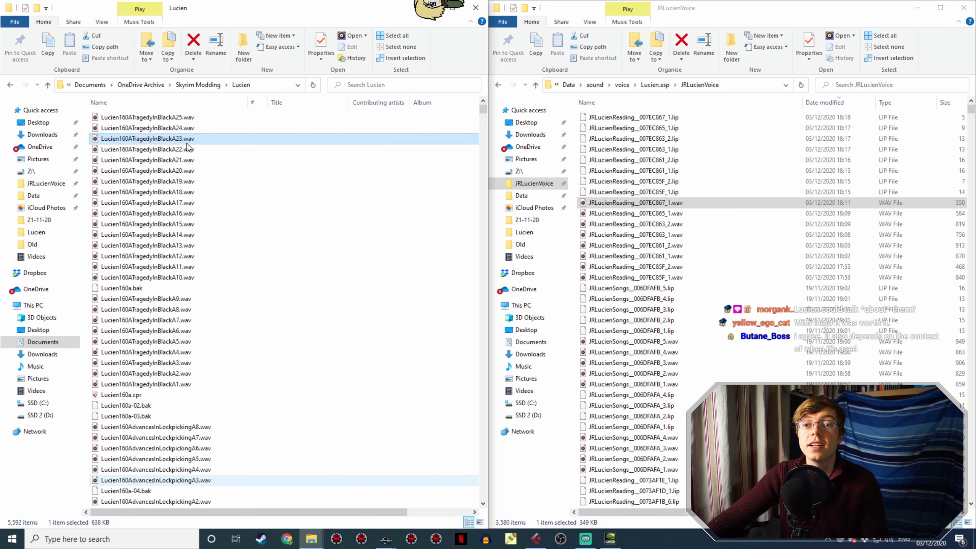
- Copy Lucien160ATragedyInBlackA1.wav through A25.wav from the Lucien folder into JRLucienVoice, and play the copied A1 file
click(196, 383)
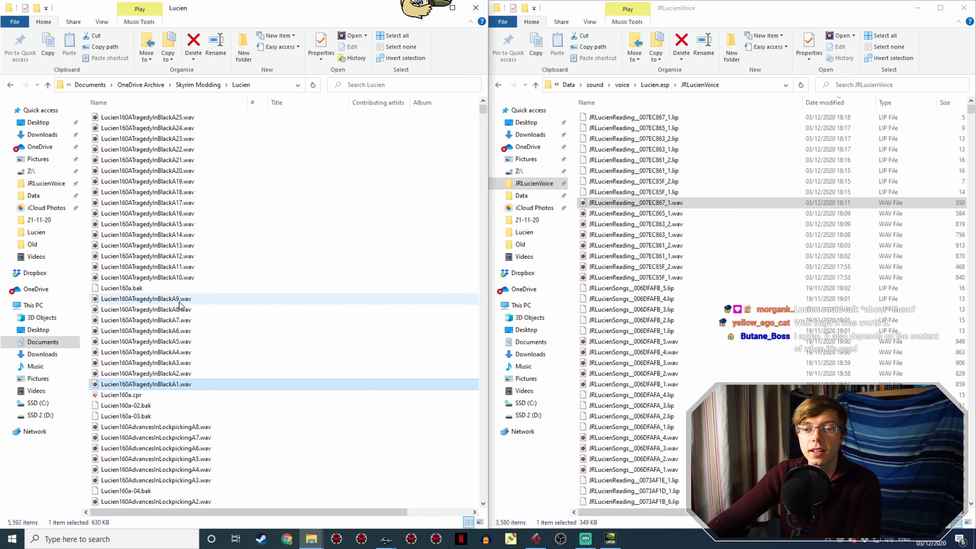
shift+click(184, 303)
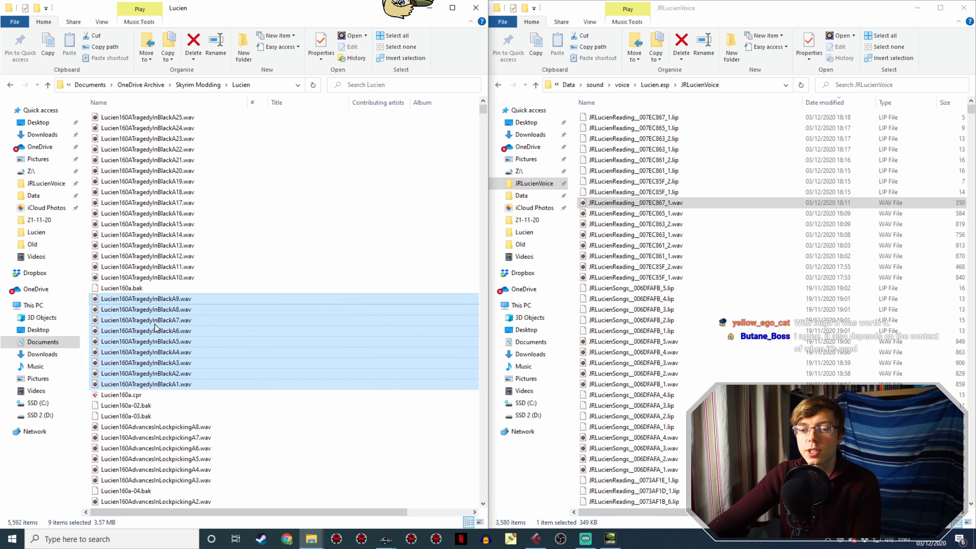
drag(155, 327, 616, 229)
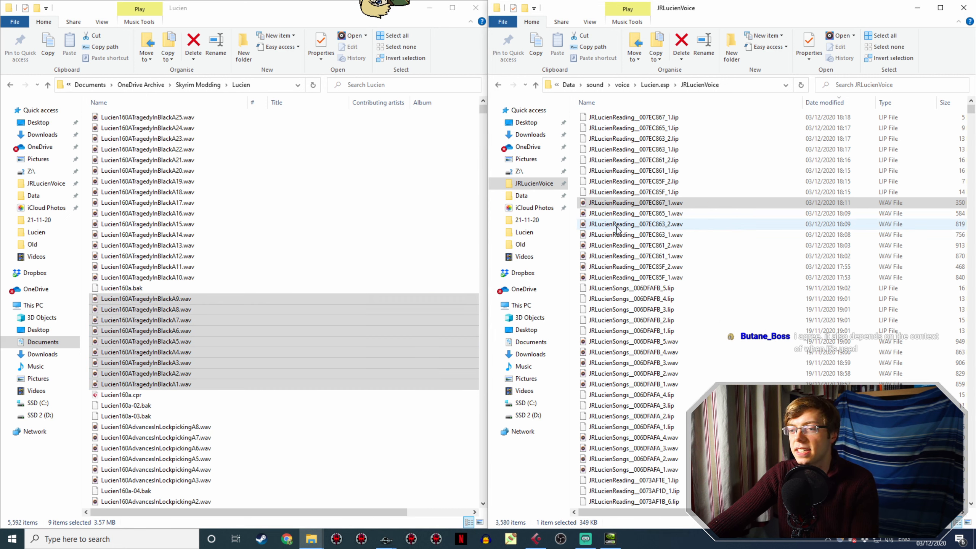
click(181, 278)
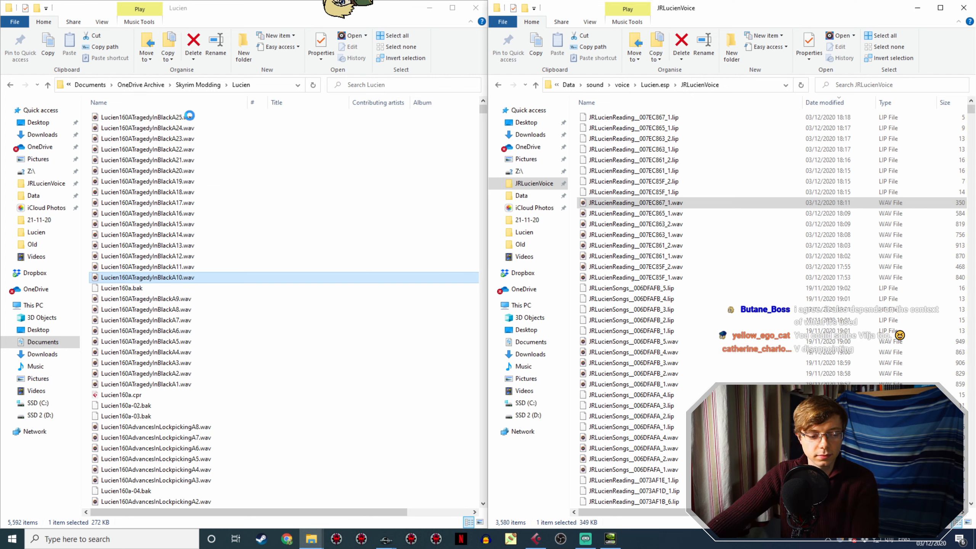
shift+click(190, 118)
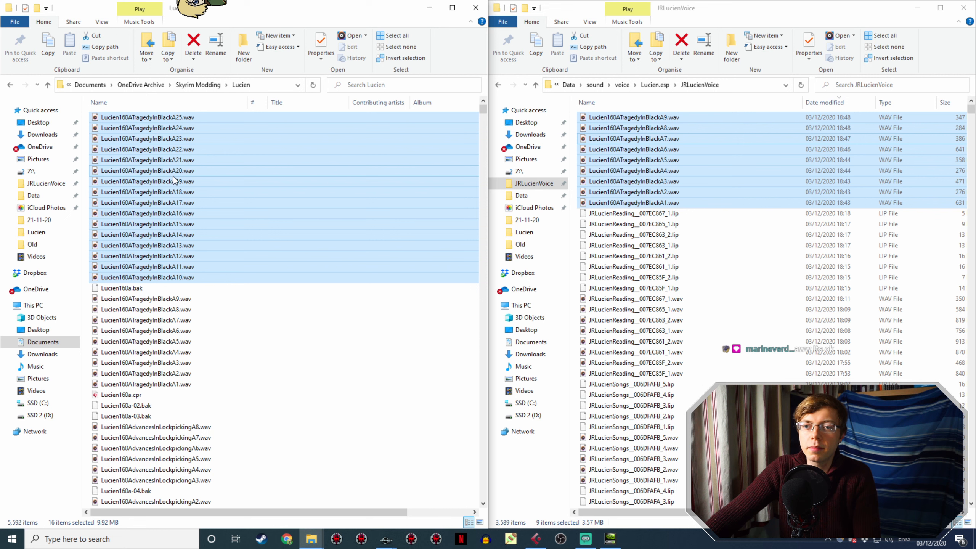
drag(611, 184, 612, 184)
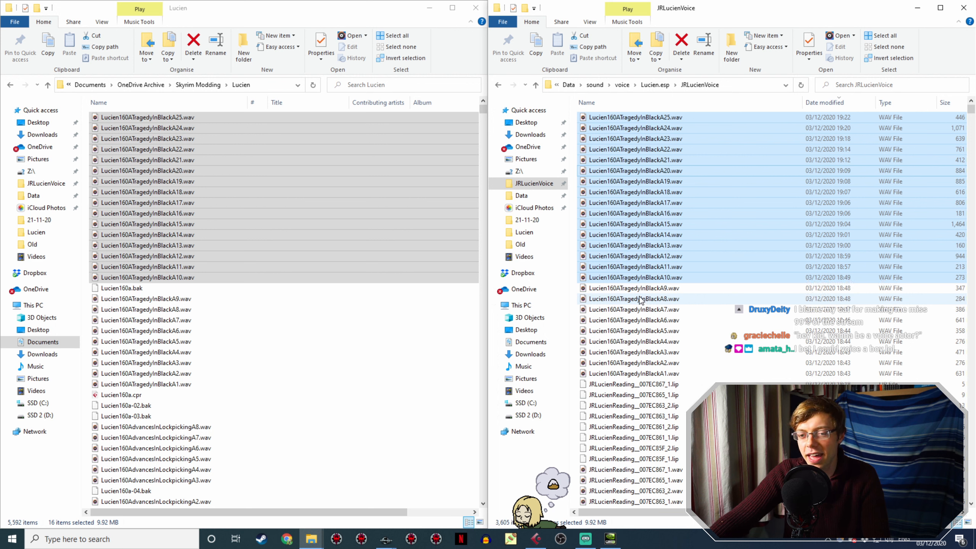
double_click(677, 374)
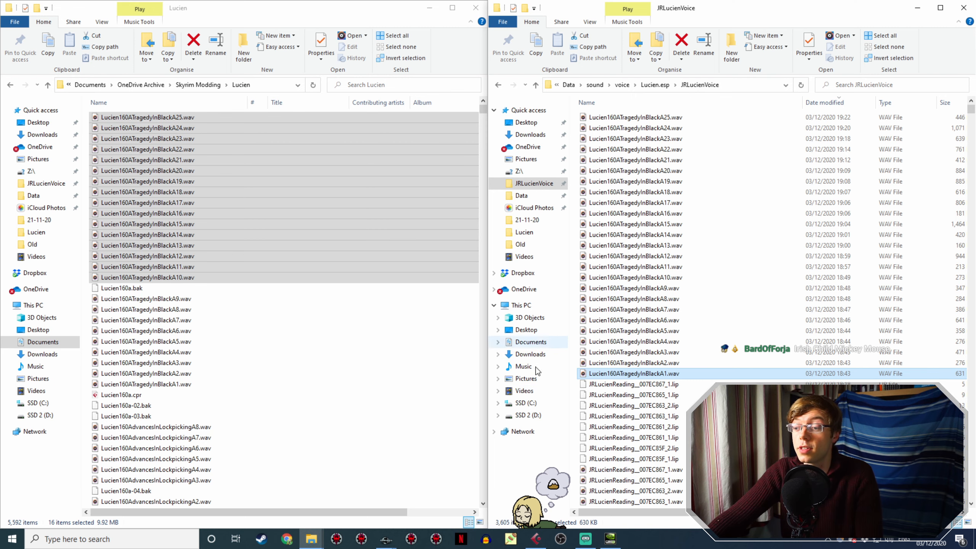
- Switch to Creation Kit and close the open response, its topic info and the Phase 7 dialogue scene action, accepting each
mouse_move(385, 542)
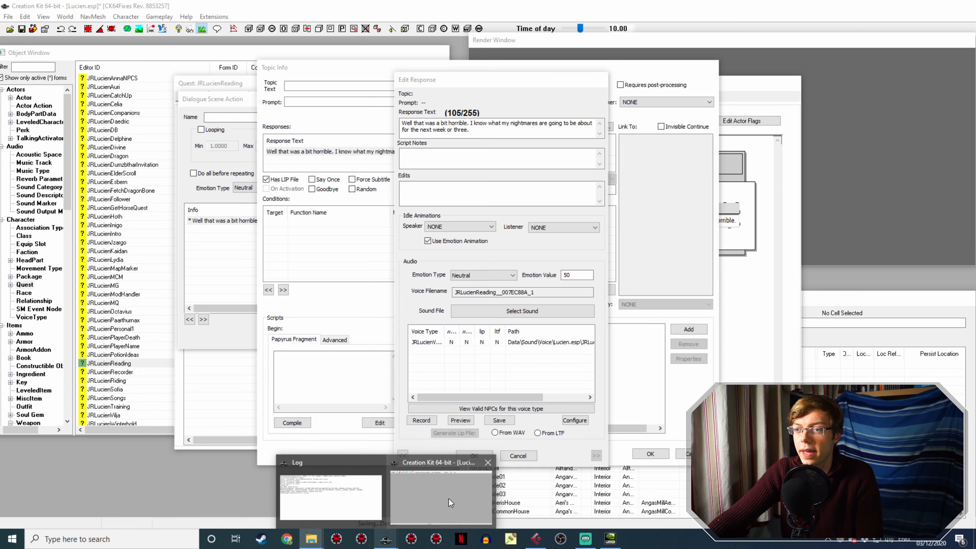
click(448, 498)
click(484, 458)
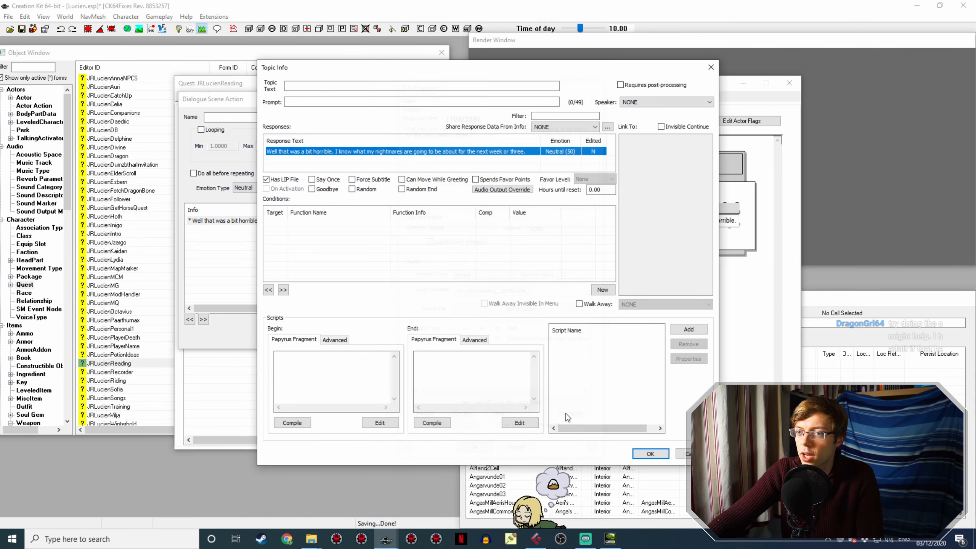
click(650, 454)
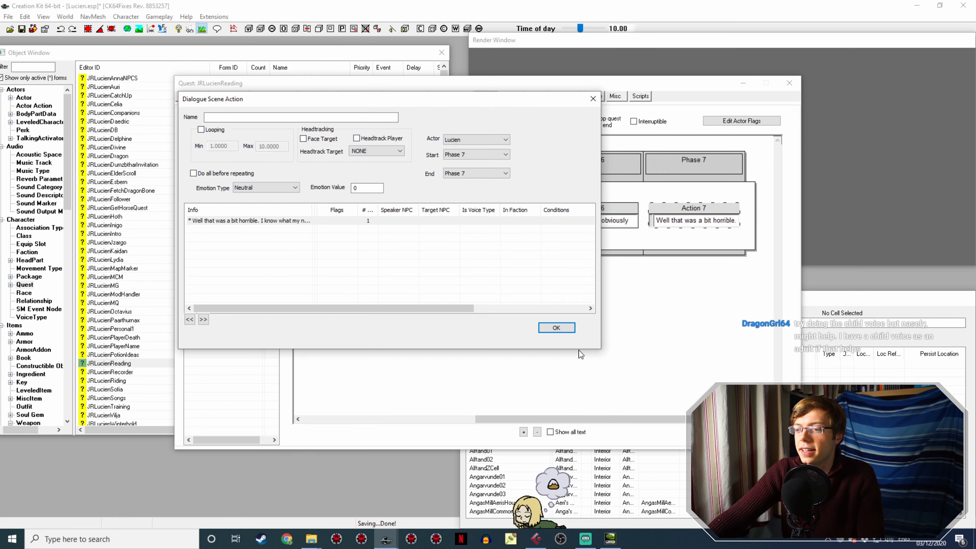
click(557, 330)
- Open the Phase 1 dialogue action of the JRLucienReading scene and its topic info beginning "The dremora looked on the young boy"
drag(557, 419, 388, 414)
click(401, 204)
double_click(392, 207)
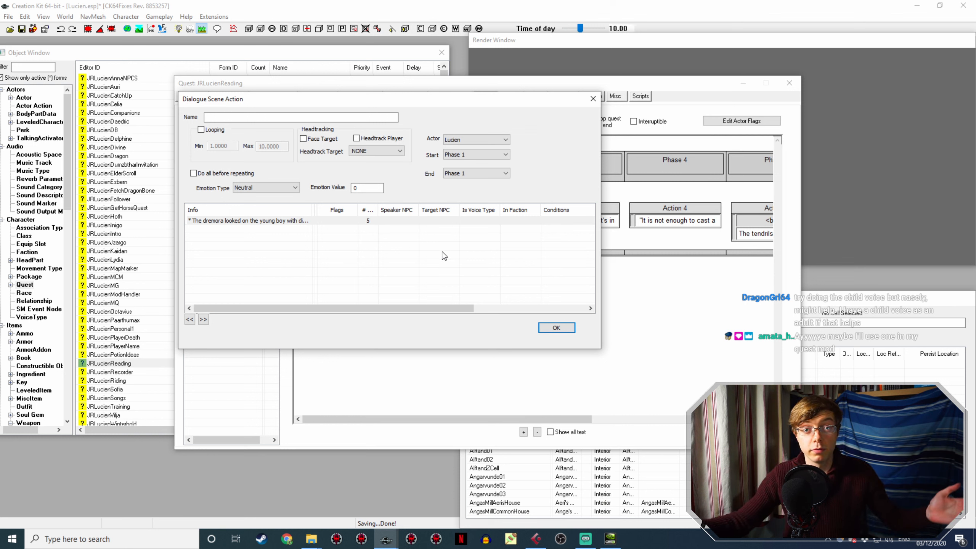
double_click(291, 221)
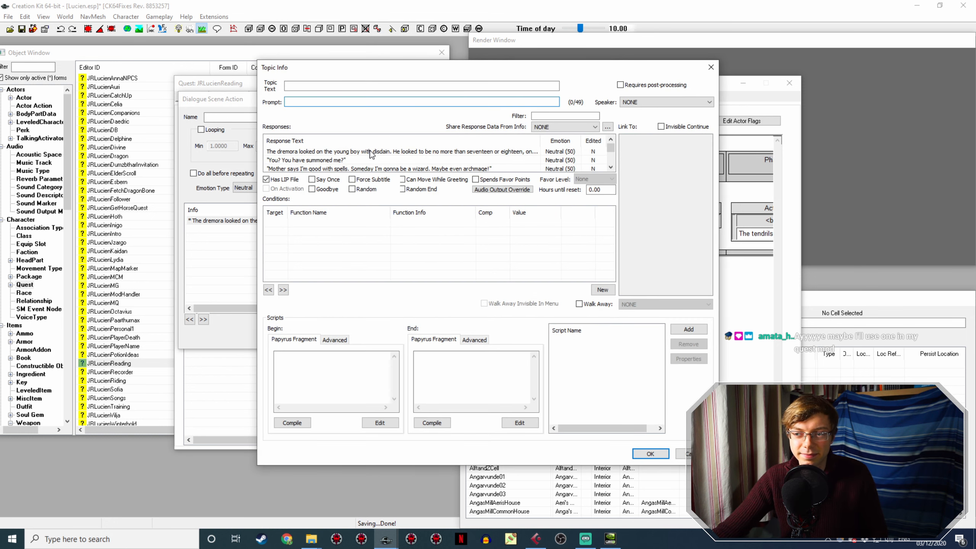
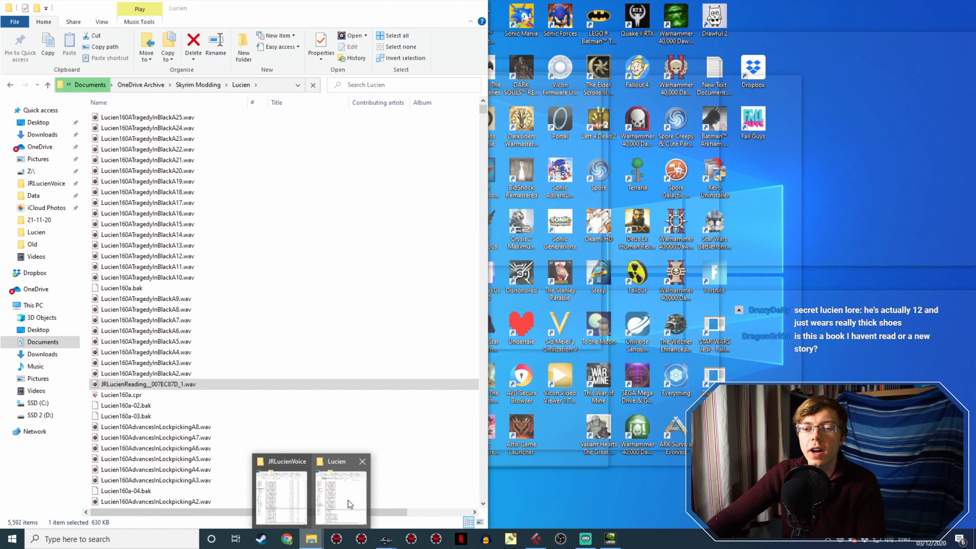
- Switch to File Explorer and rename Lucien160ATragedyInBlackA1.wav in the JRLucienVoice folder as JRLucienReading__007EC87D_1
click(349, 503)
click(198, 375)
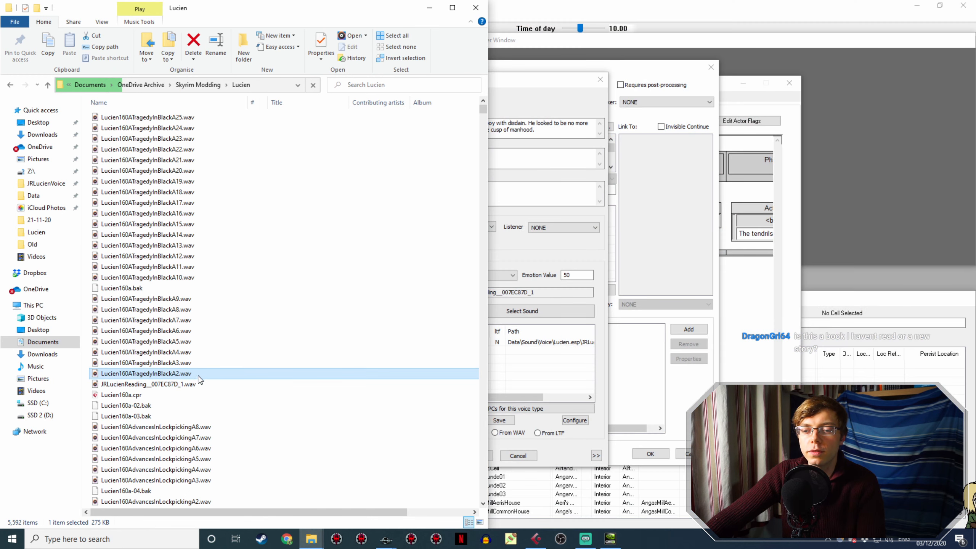
click(173, 385)
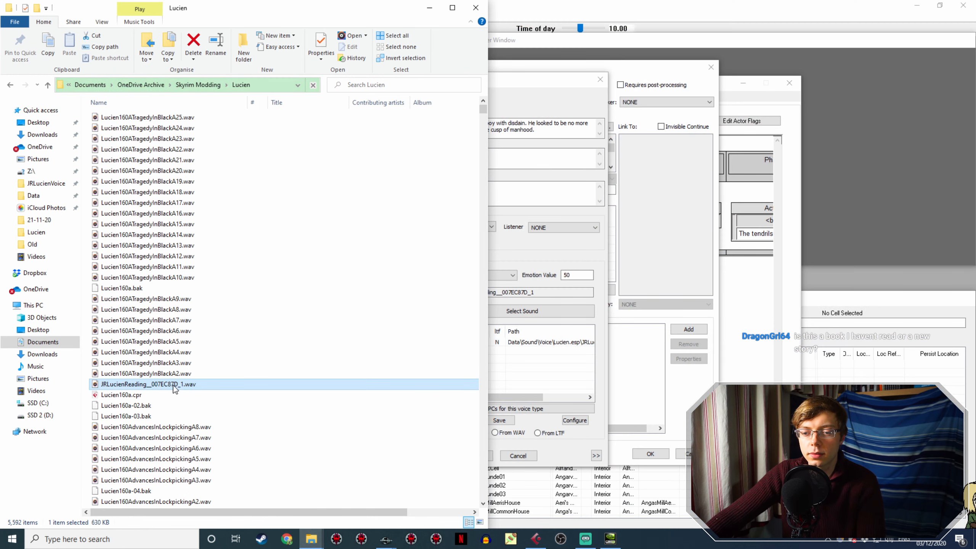
mouse_move(306, 542)
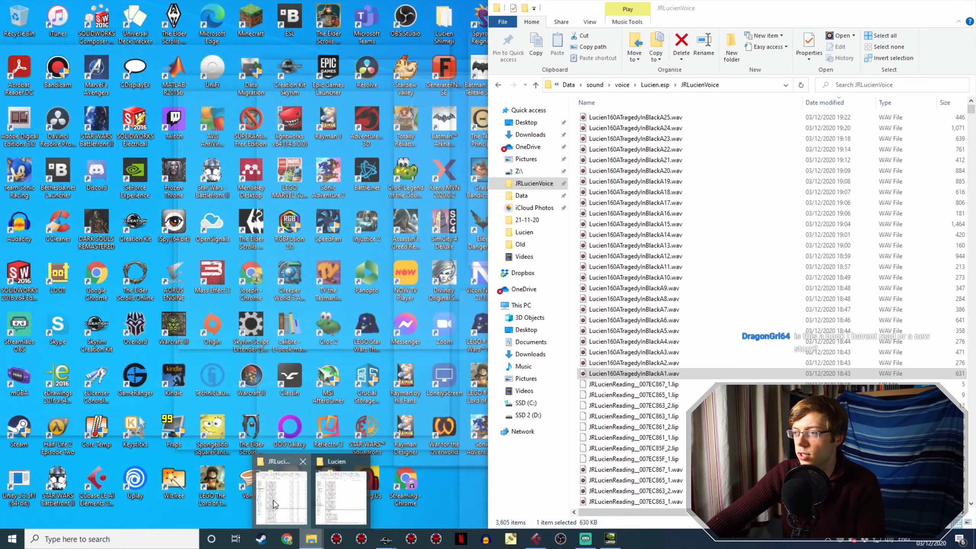
click(285, 485)
click(679, 374)
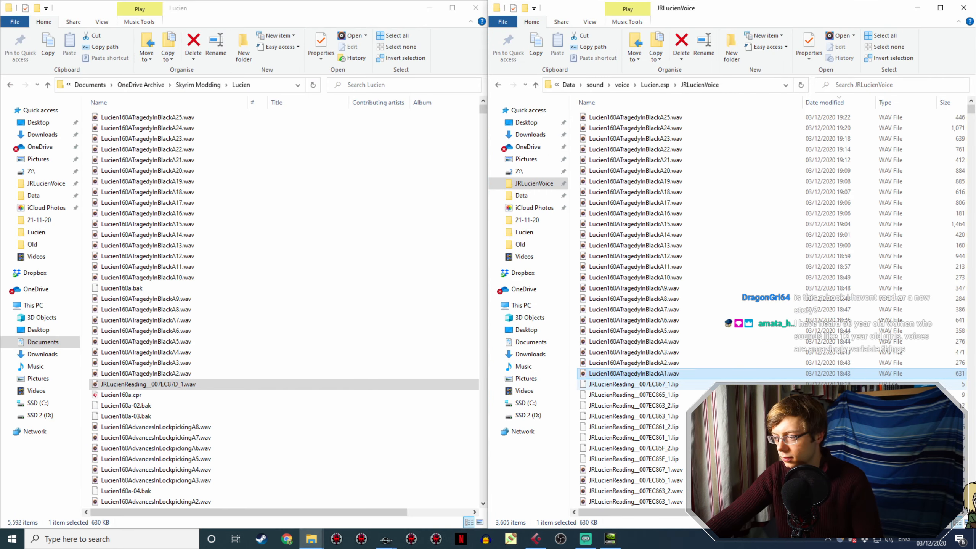
key(F2)
text(JRLucienReading__007EC87D_1)
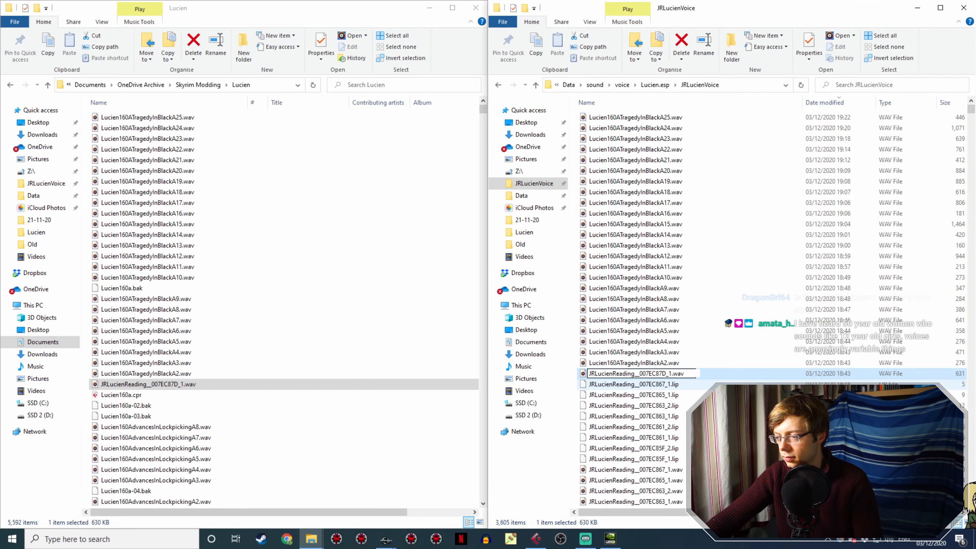
- In the Lucien folder, rename the mistakenly renamed JRLucienReading__007EC87D_1.wav back to Lucien160ATragedyInBlackA1
click(158, 375)
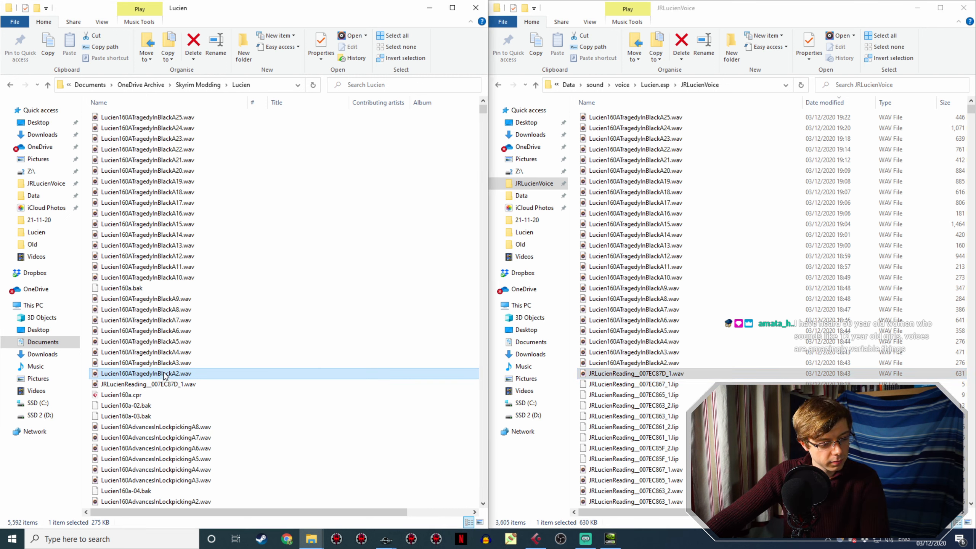
key(F2)
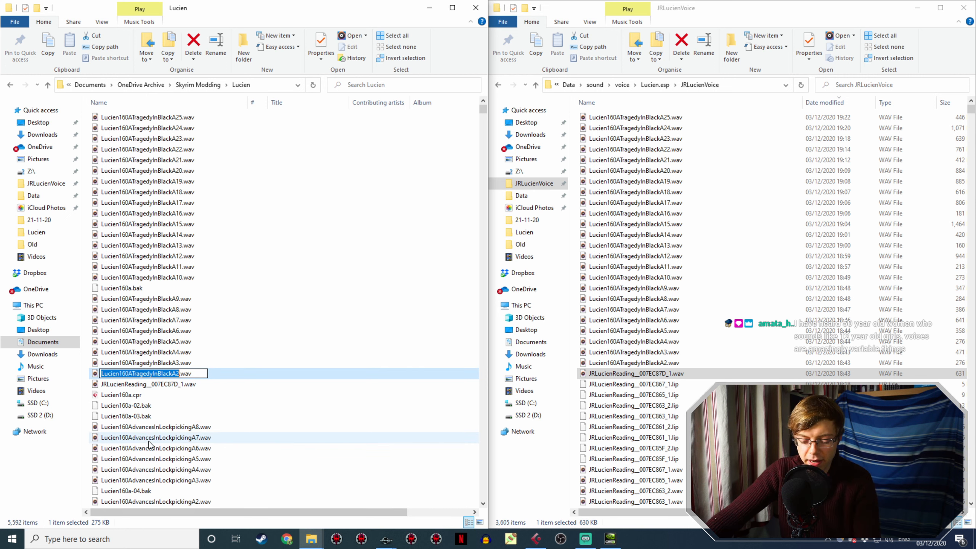
click(169, 385)
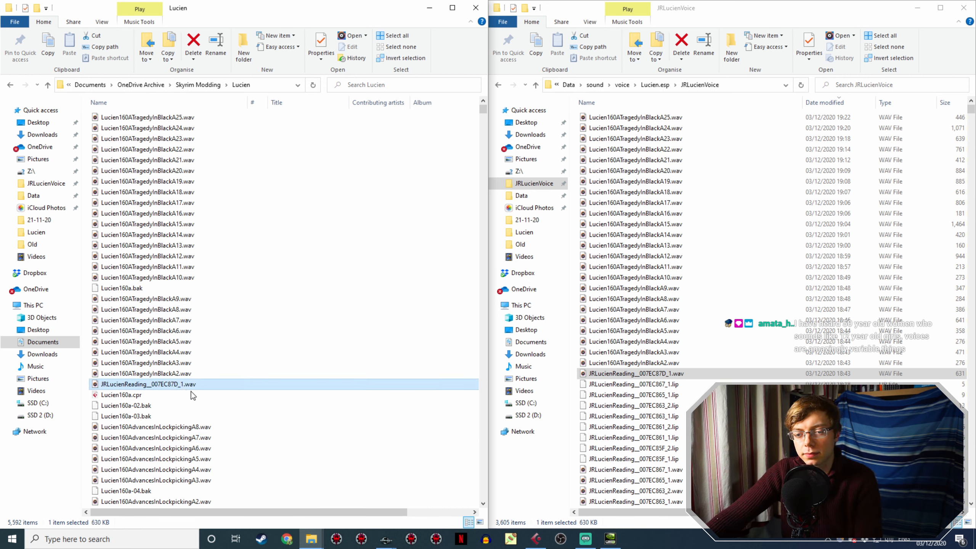
key(F2)
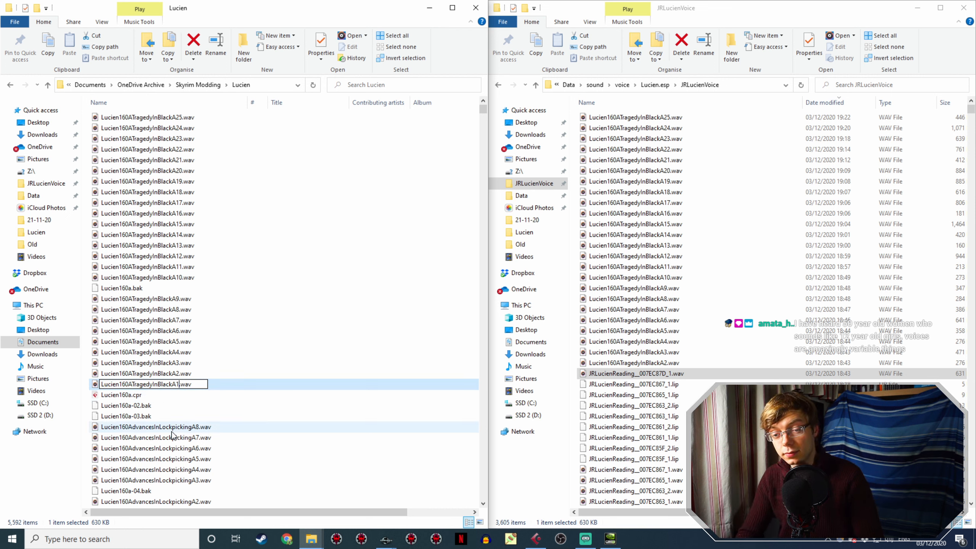
key(Return)
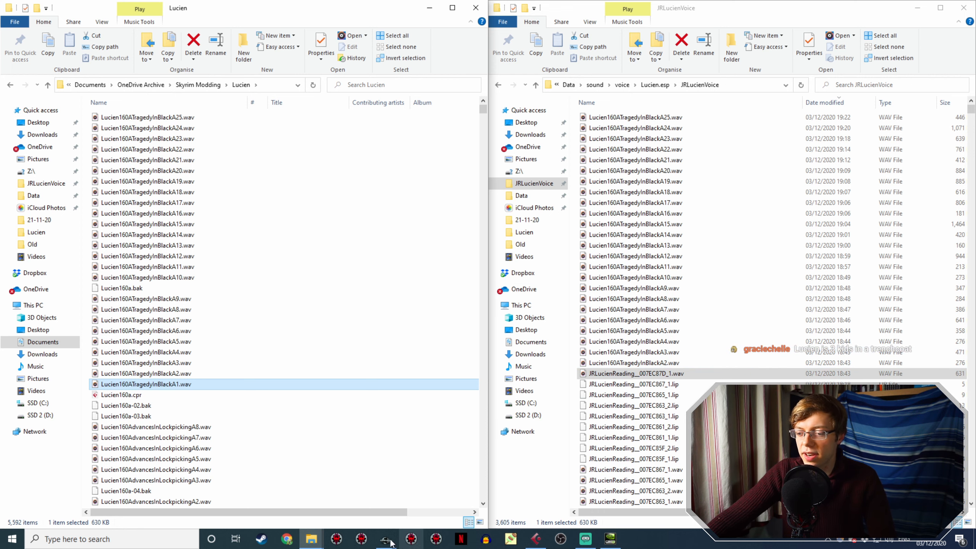
- Return to Creation Kit, reload the first response and generate its lip file from the WAV
mouse_move(385, 539)
click(427, 510)
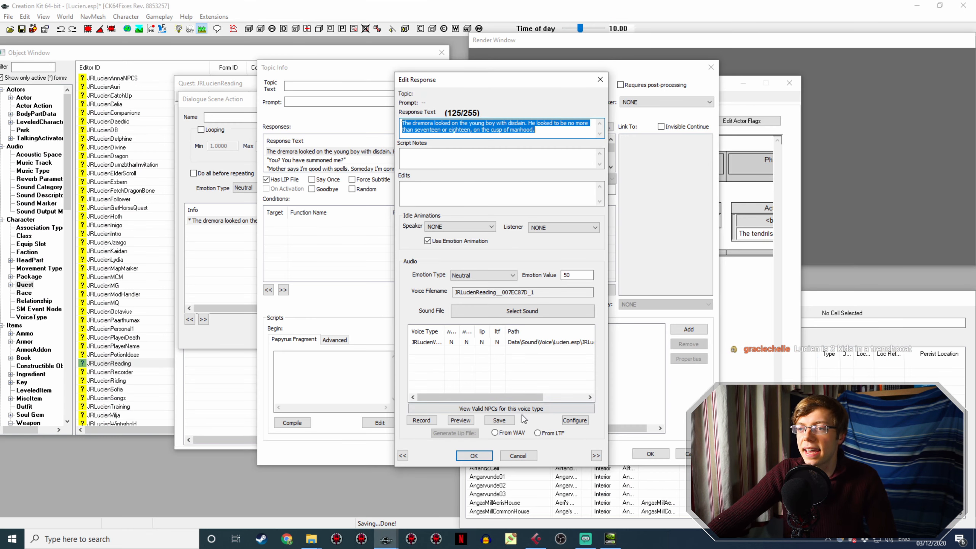
click(473, 455)
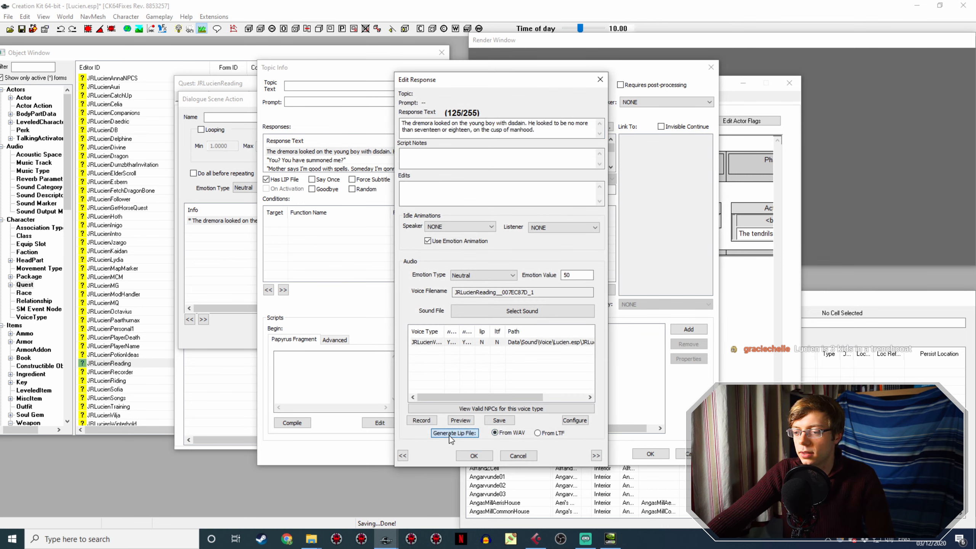
click(474, 454)
- Copy the voice filename of the "You? You have summoned me?" response and rename Lucien160ATragedyInBlackA2.wav in JRLucienVoice as JRLucienReading__007EC87D_2
double_click(303, 159)
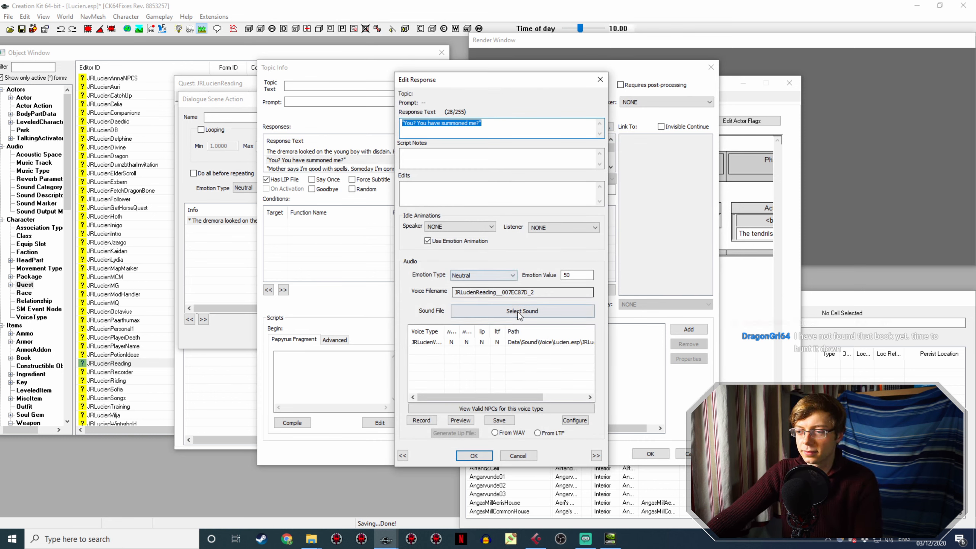
drag(557, 292, 410, 293)
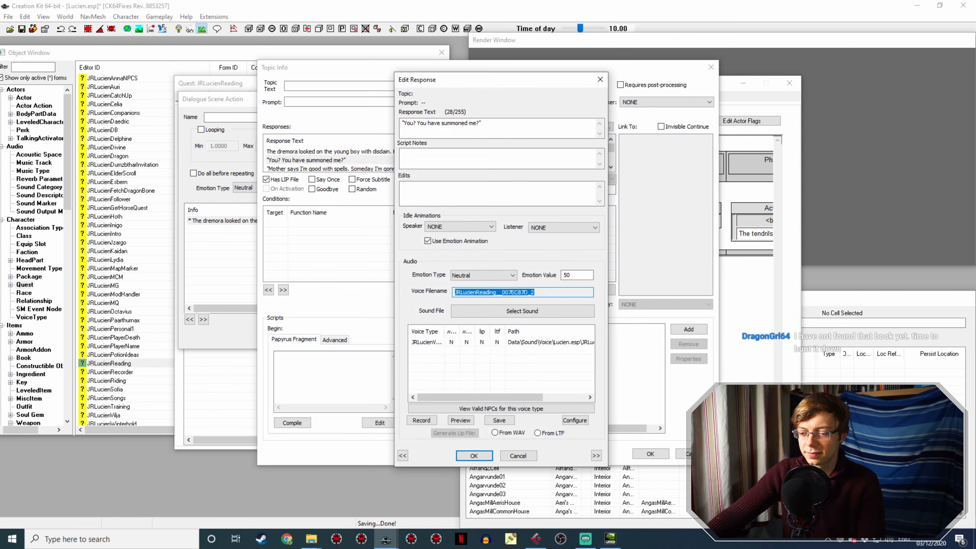
click(311, 544)
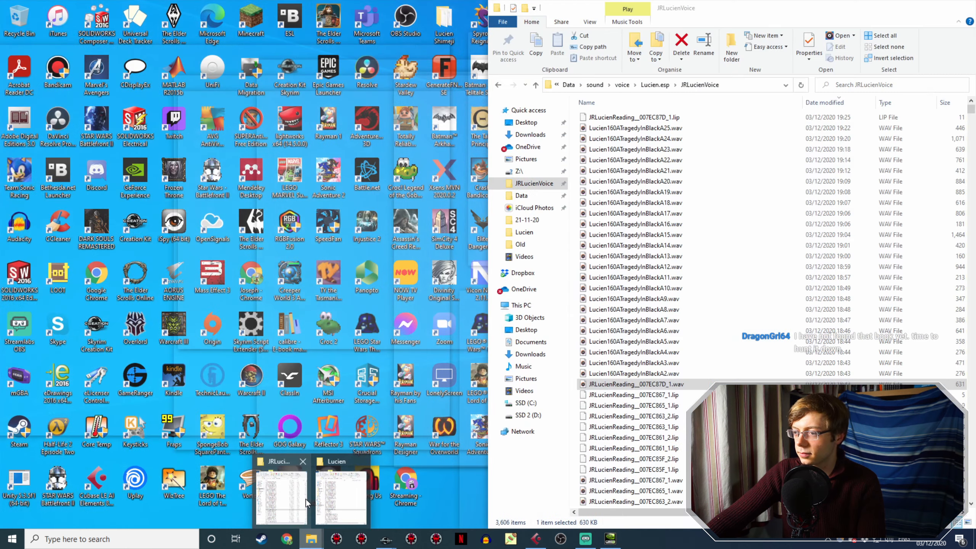
click(304, 498)
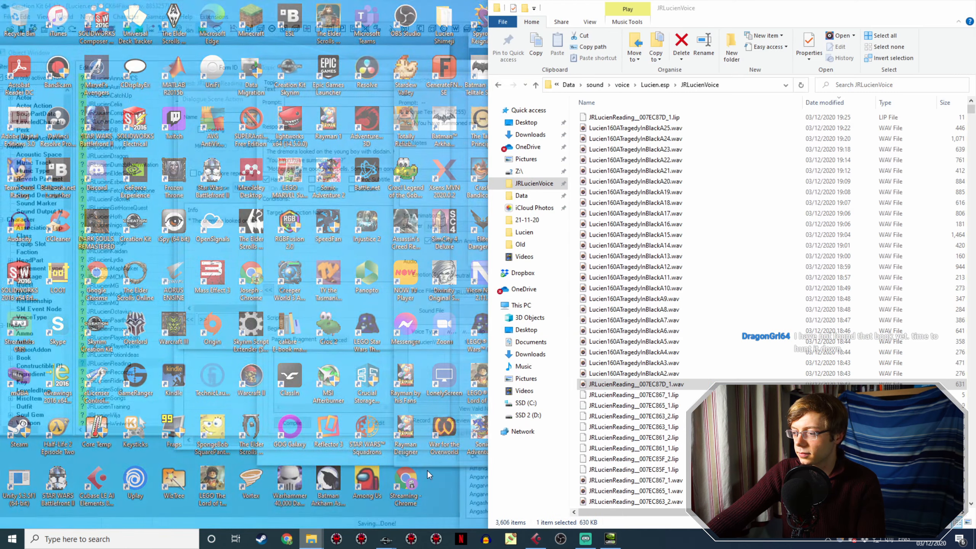
click(665, 374)
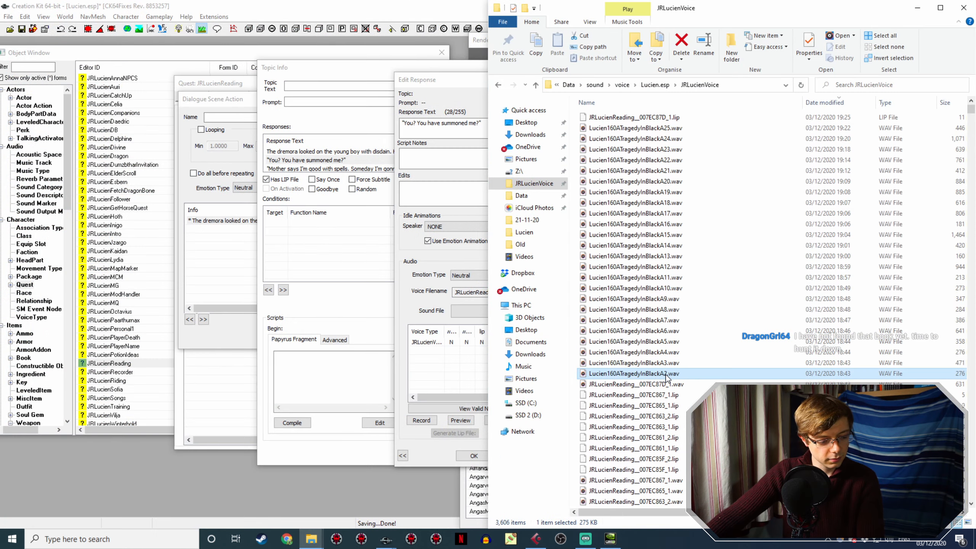
click(676, 373)
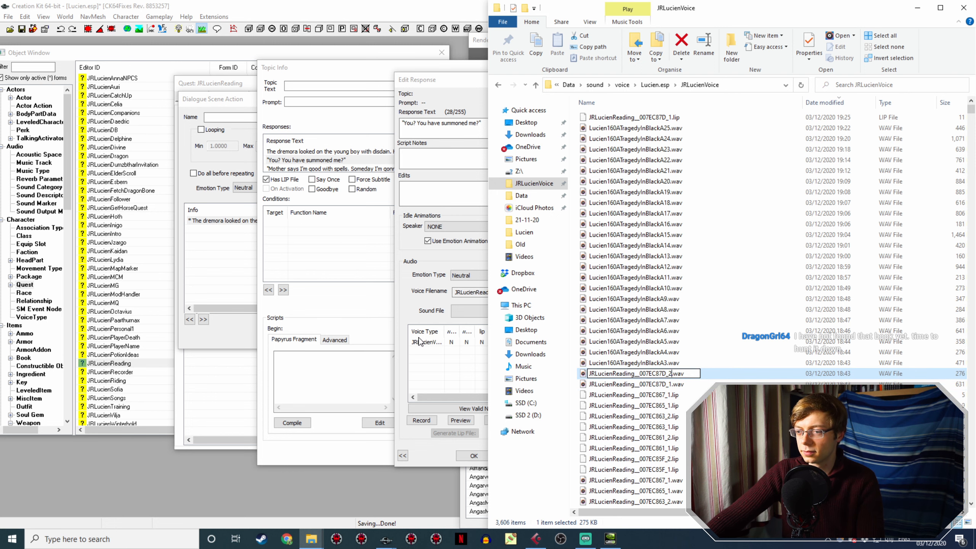
- Return to Creation Kit, reload the "You? You have summoned me?" response and generate its lip file from the WAV
click(407, 291)
click(474, 455)
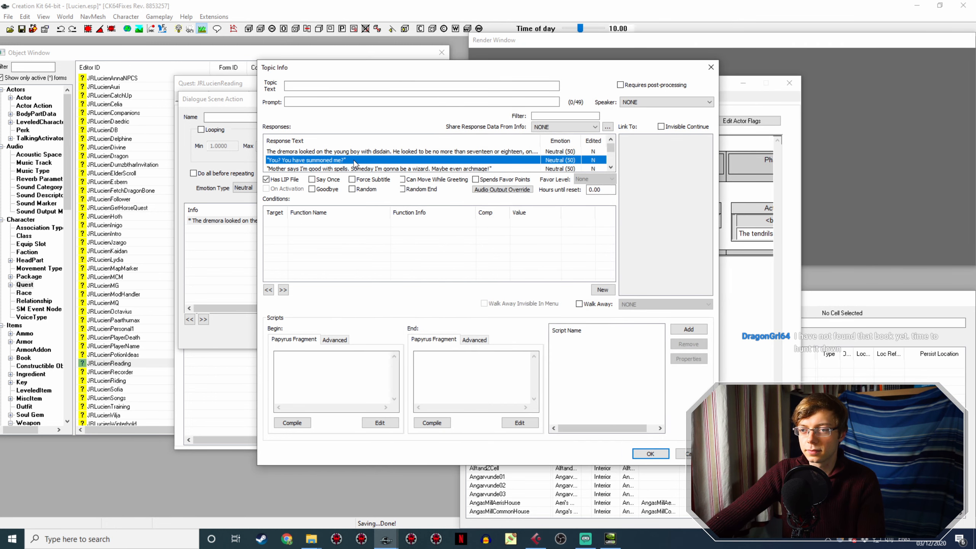
double_click(369, 161)
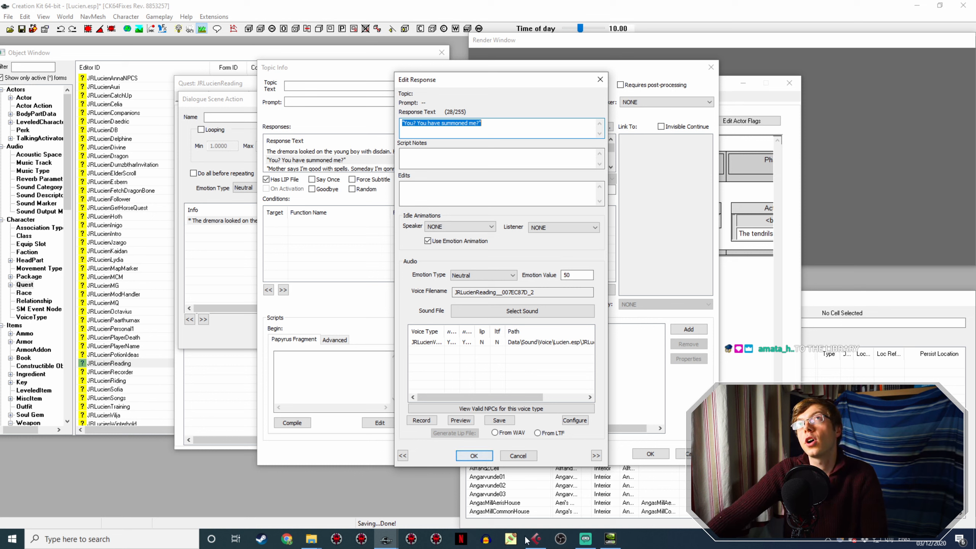
mouse_move(528, 539)
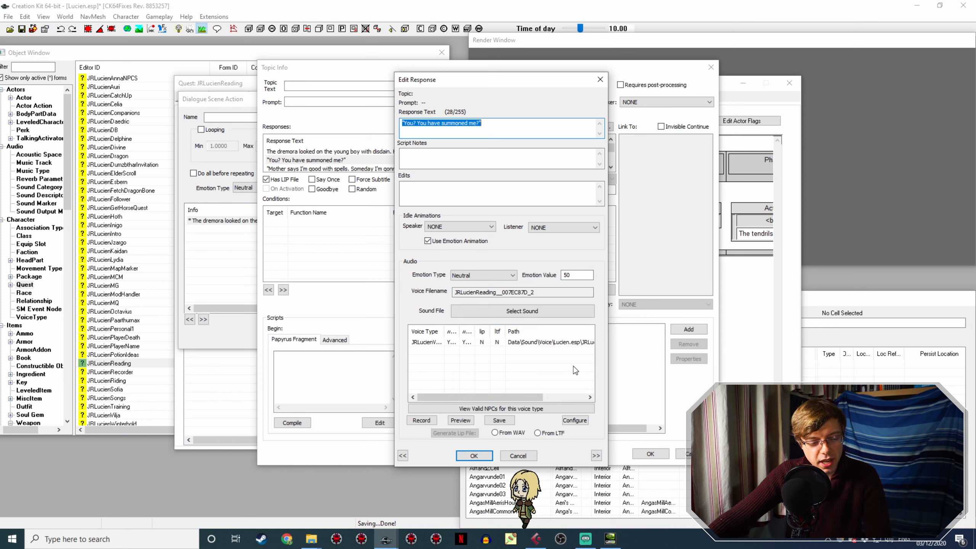
click(485, 455)
double_click(325, 158)
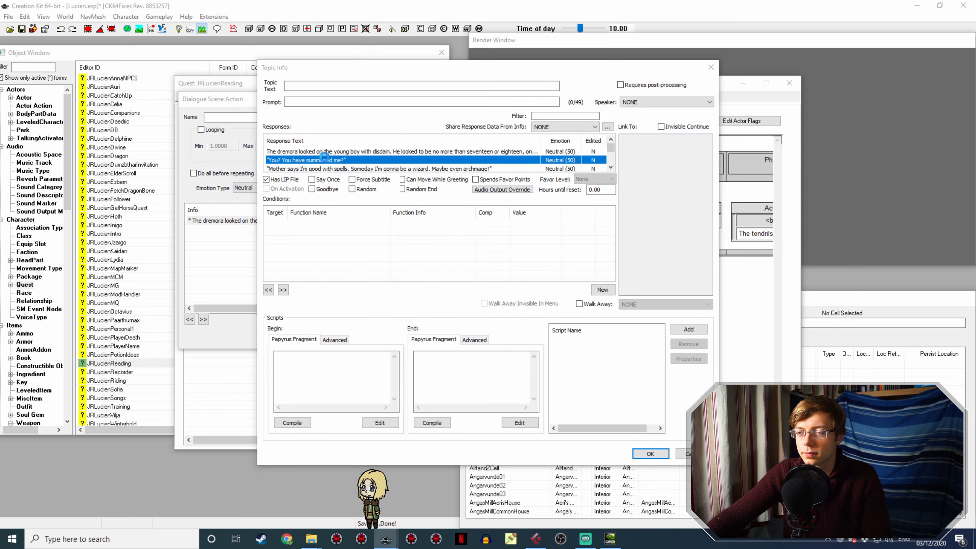
click(464, 342)
click(496, 433)
click(447, 433)
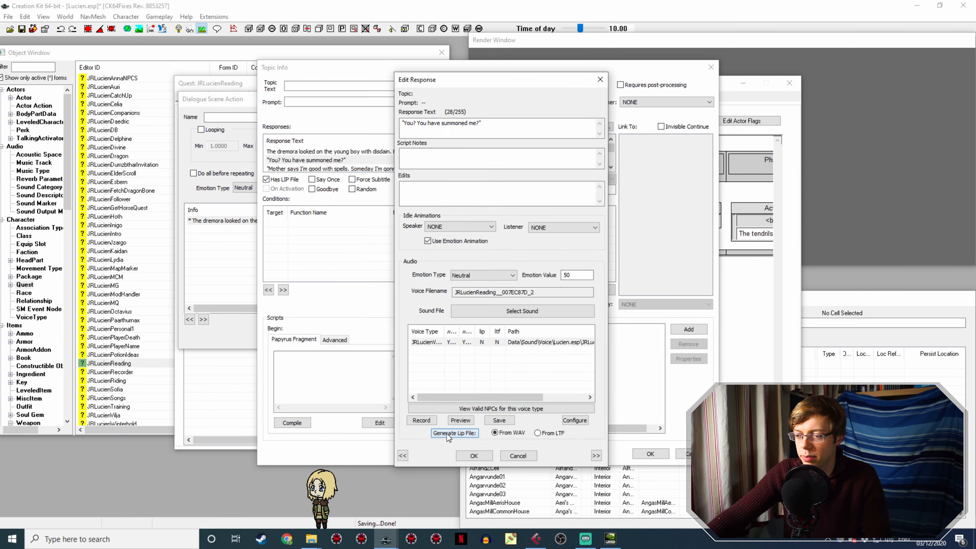
click(474, 455)
- Open the "Mother says I'm good with spells" response and copy its voice filename
double_click(381, 168)
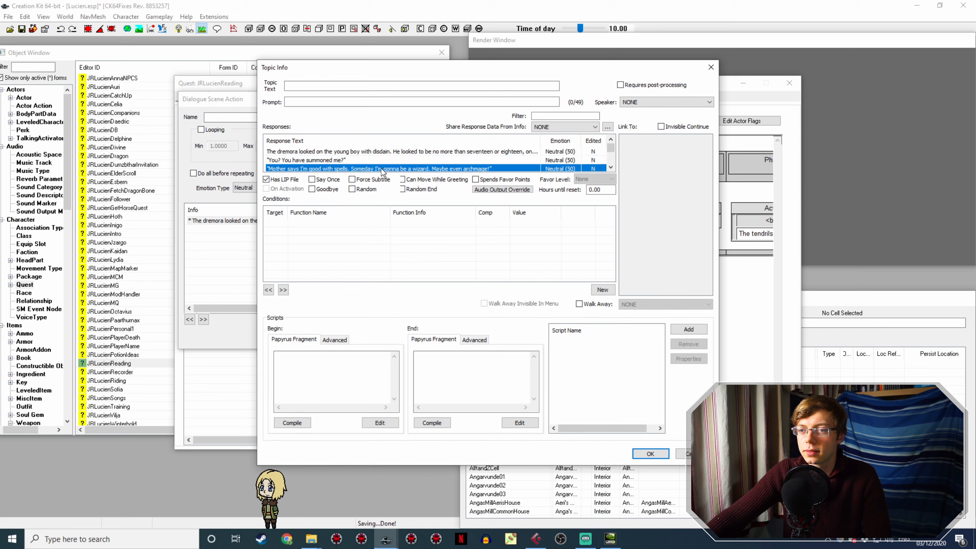
click(413, 191)
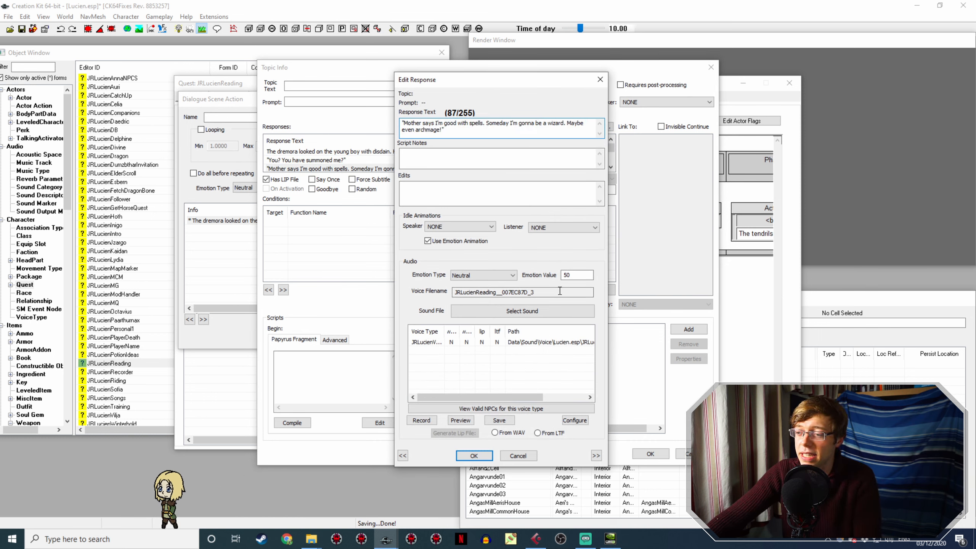
double_click(493, 292)
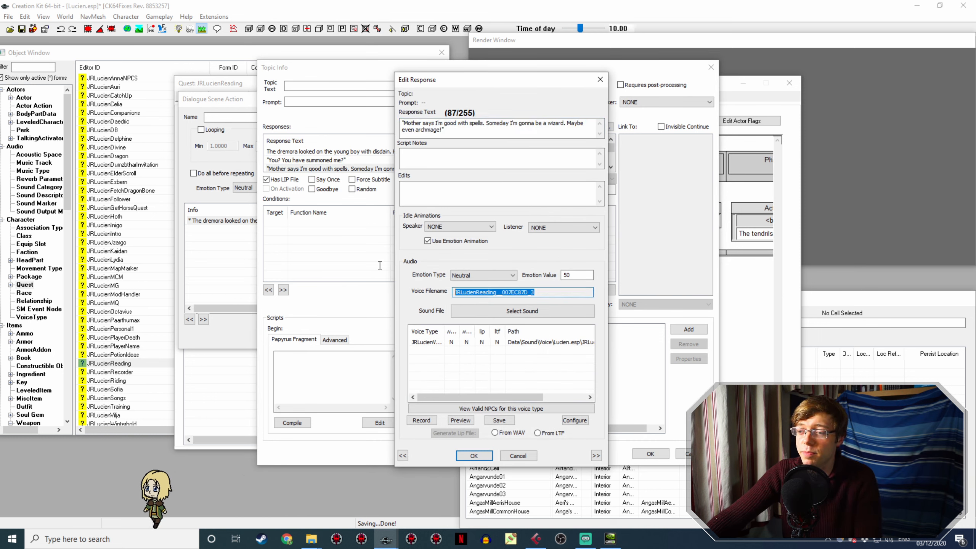
- Switch to File Explorer, rename Lucien160ATragedyInBlackA3.wav in JRLucienVoice as JRLucienReading__007EC87D_3, and return to Creation Kit to close the response
click(309, 539)
click(296, 518)
mouse_move(309, 540)
click(338, 500)
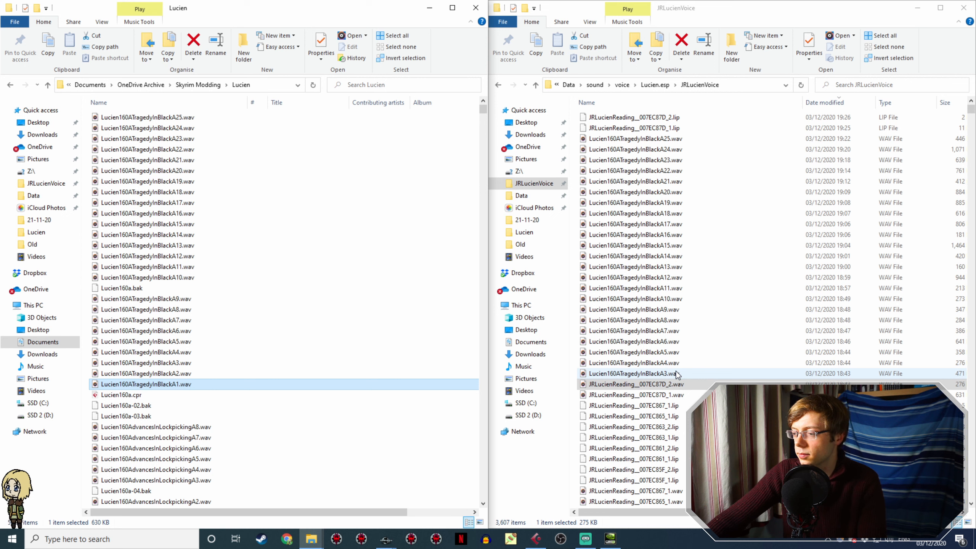
click(701, 376)
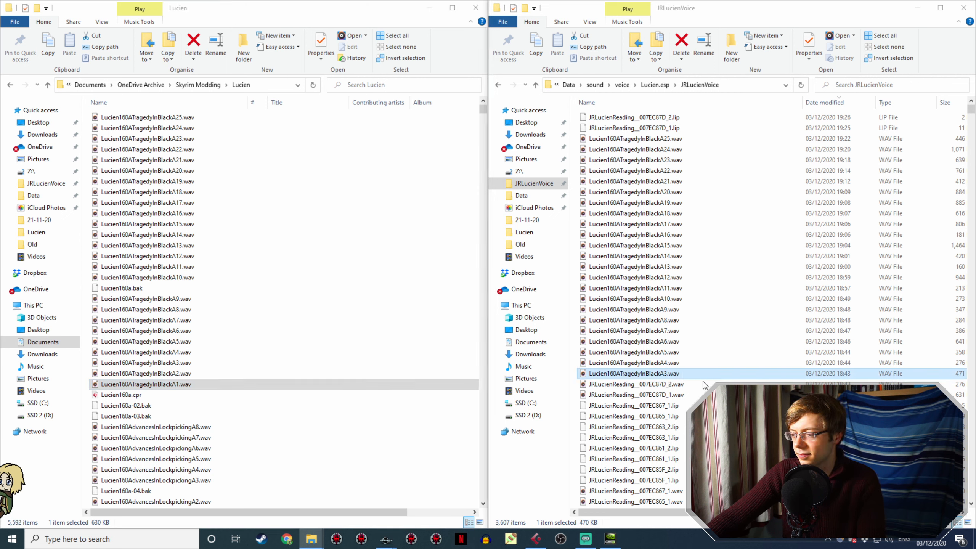
key(F2)
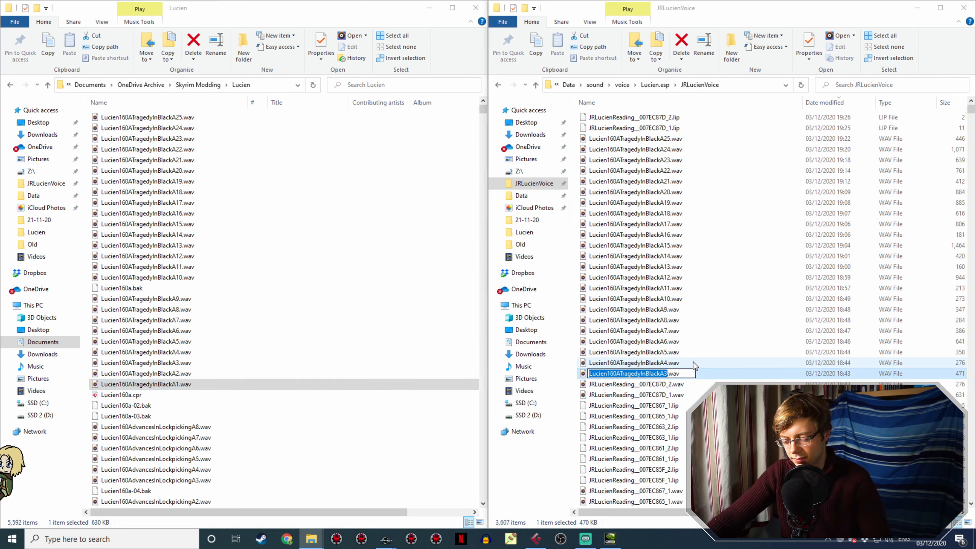
click(385, 538)
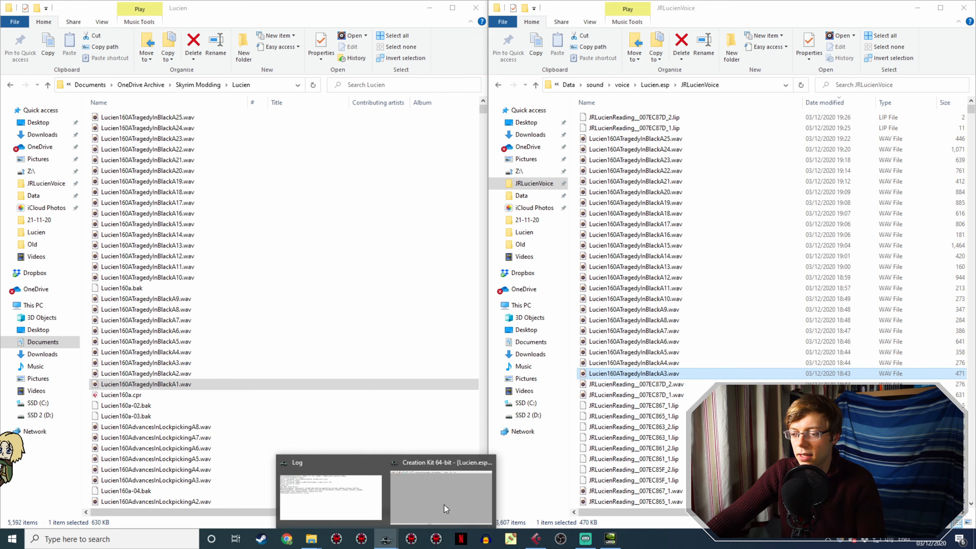
click(454, 465)
click(311, 539)
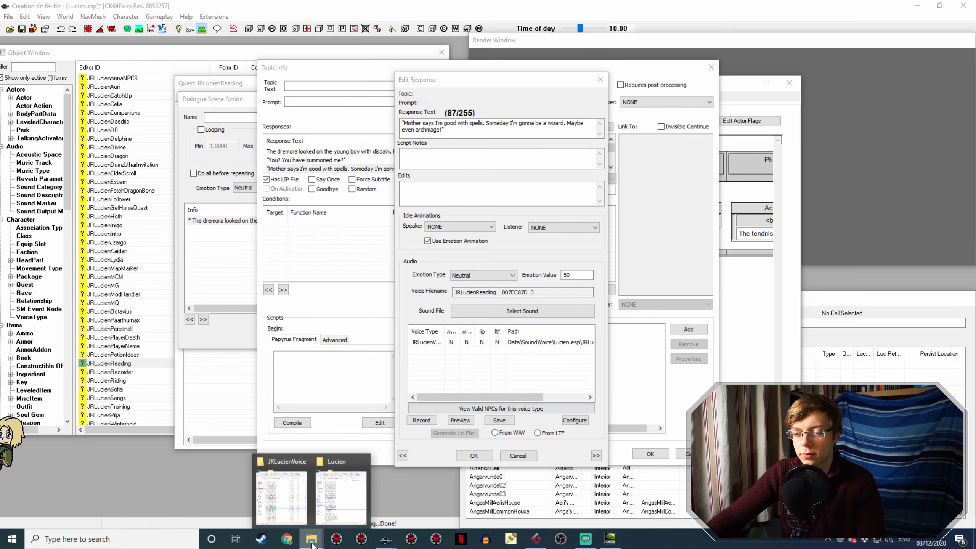
click(294, 508)
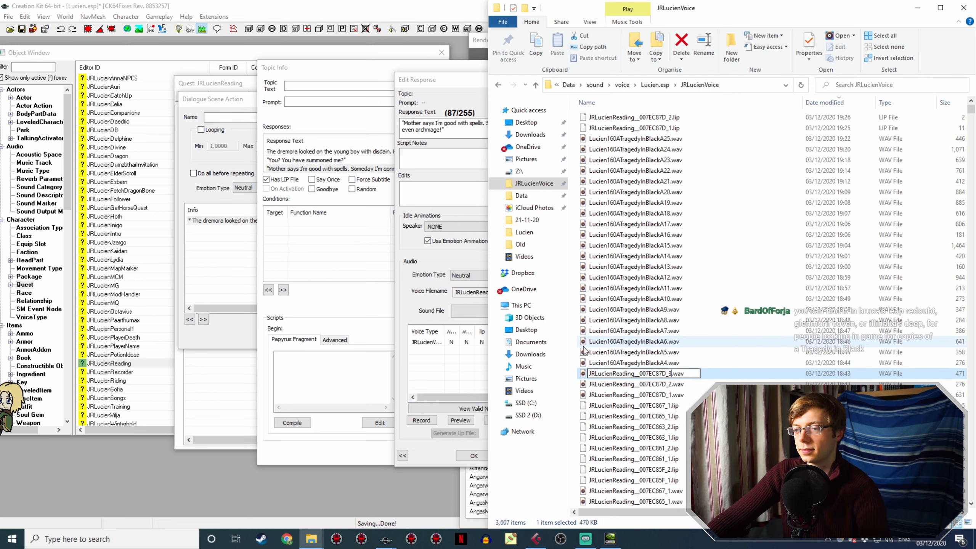
click(415, 265)
click(473, 455)
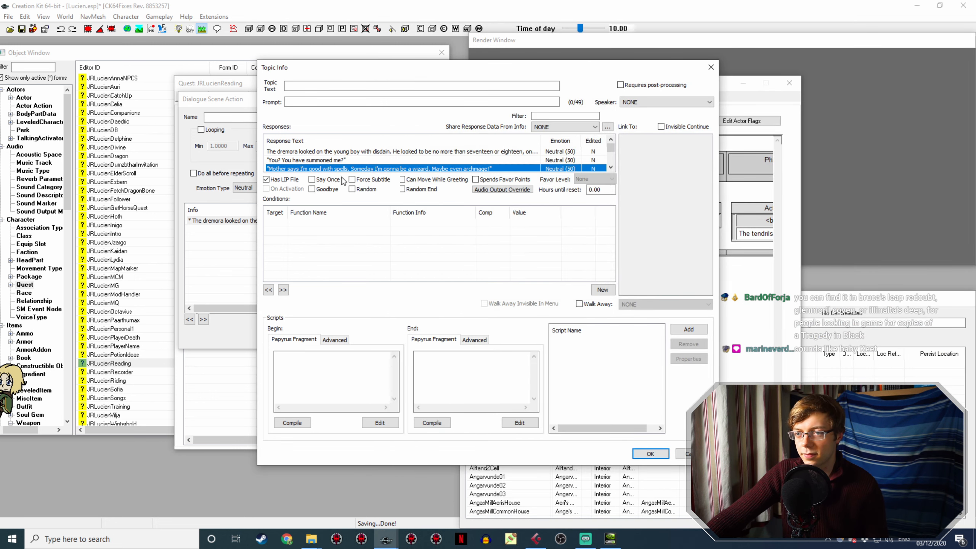
- Try IdleBook_Reading as the speaker idle animation of the first response, "The dremora looked on the young boy with disdain"
double_click(353, 153)
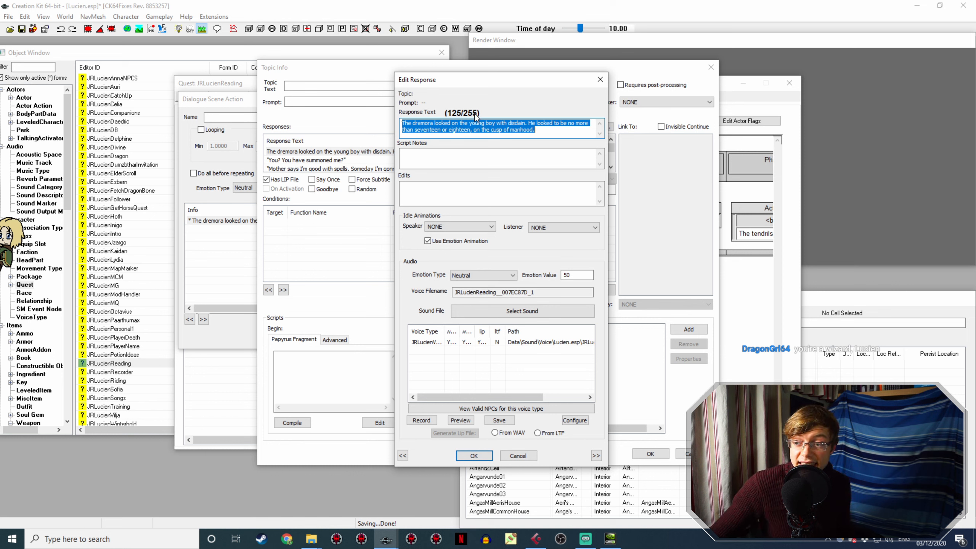
click(454, 227)
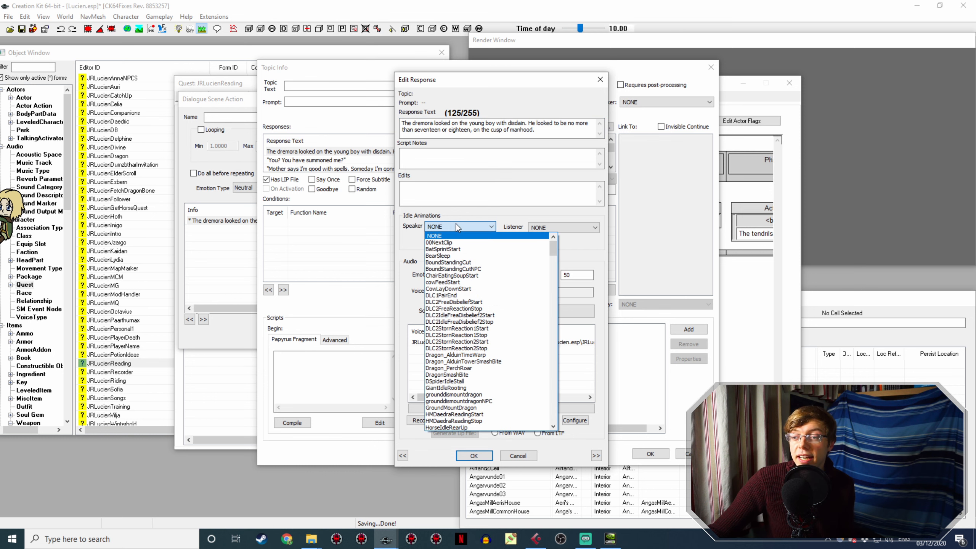
key(i)
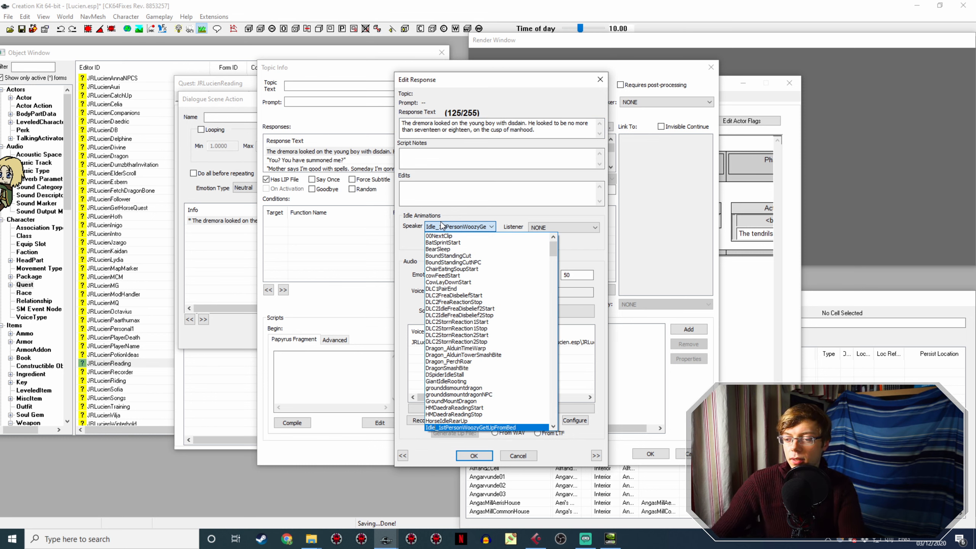
text(dlebook_Reading)
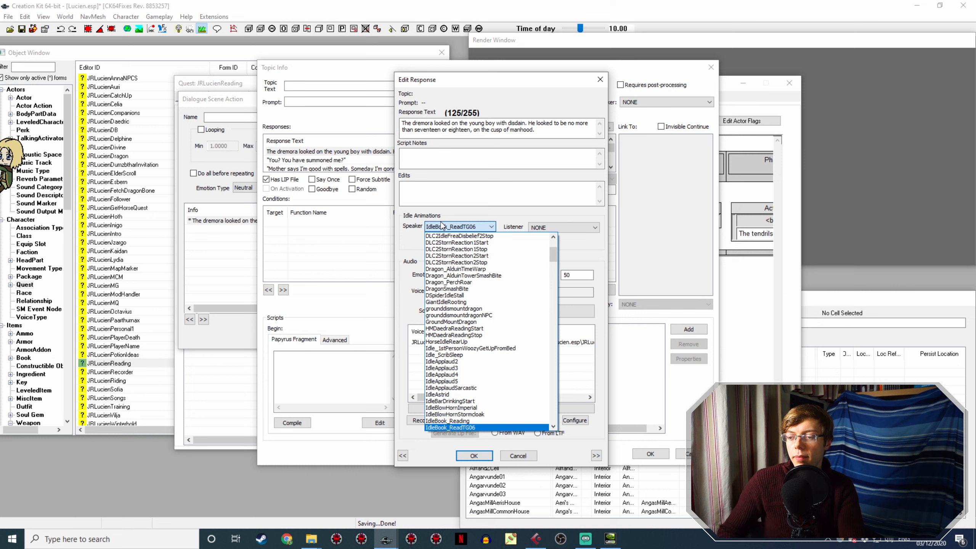
key(Return)
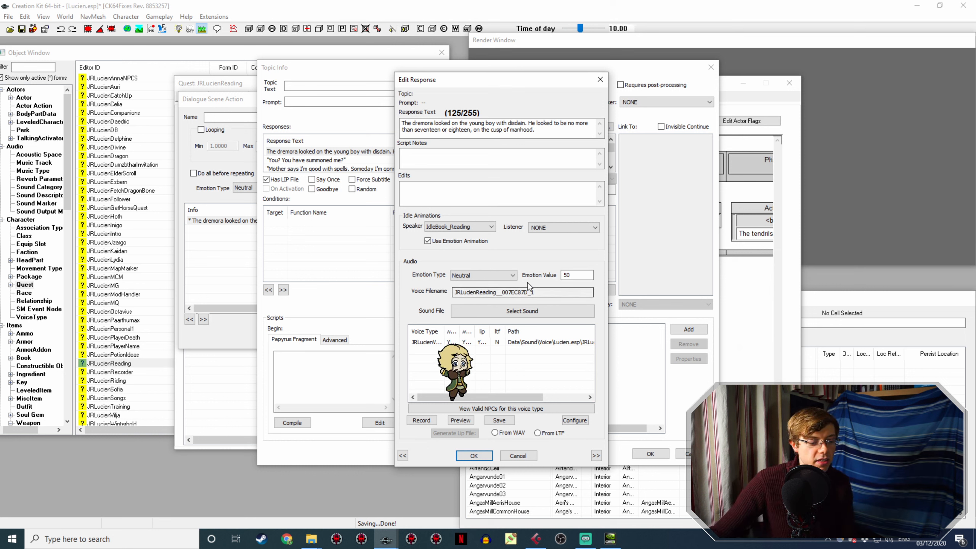
click(505, 456)
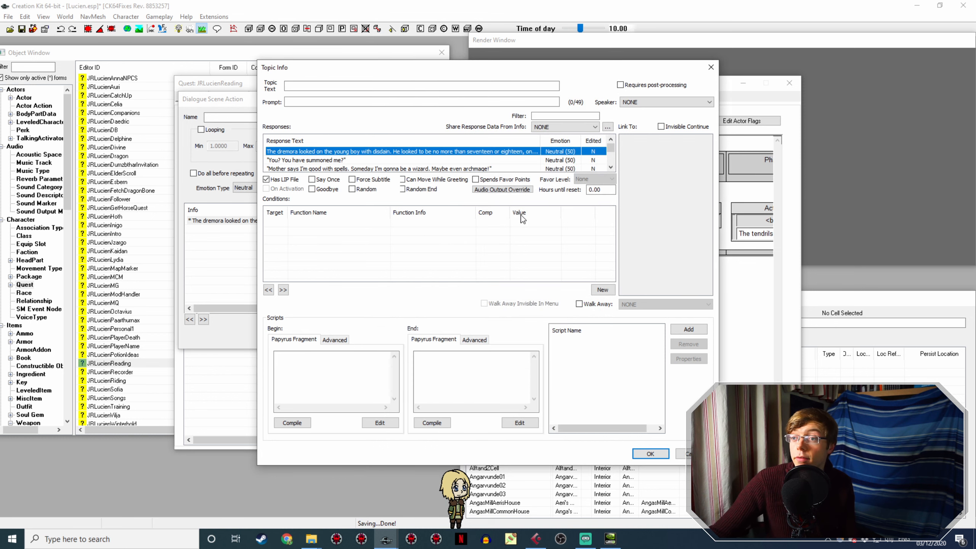
- Close the topic info and dialogue scene action and examine the scene's actor behavior flags for Lucien
click(650, 455)
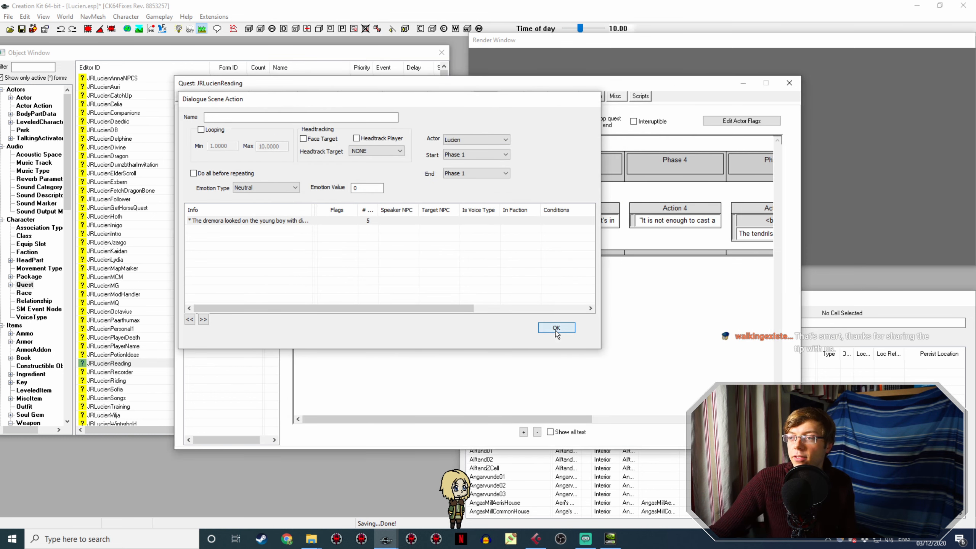
click(556, 330)
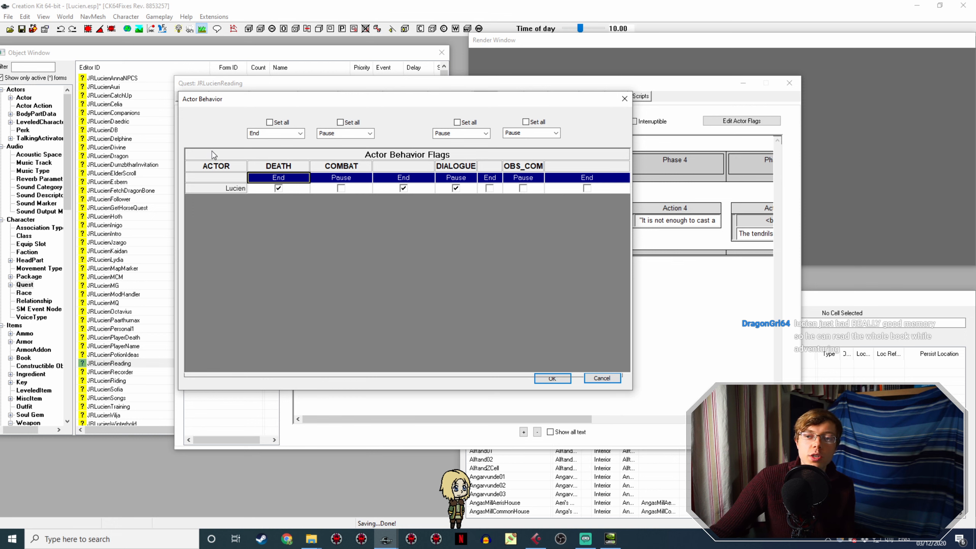
drag(301, 101, 333, 151)
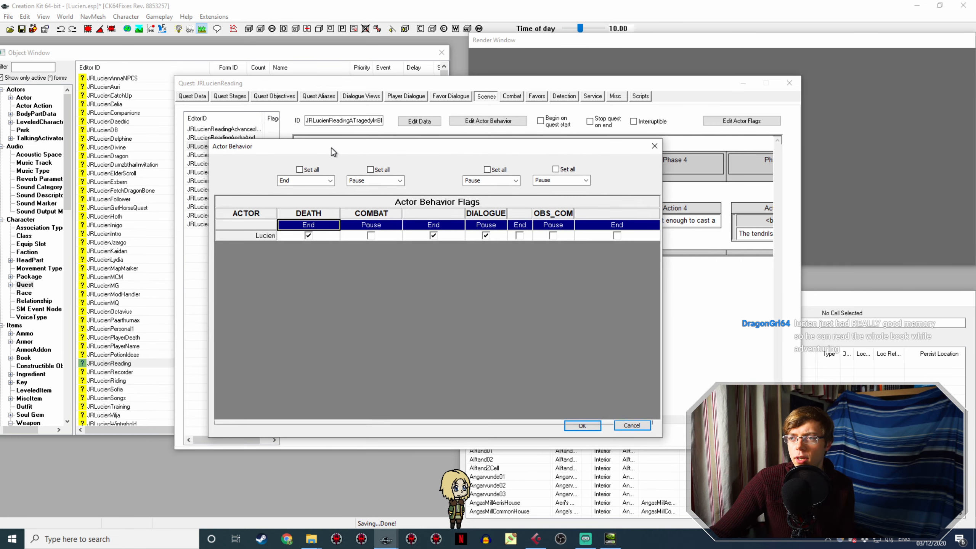
click(637, 424)
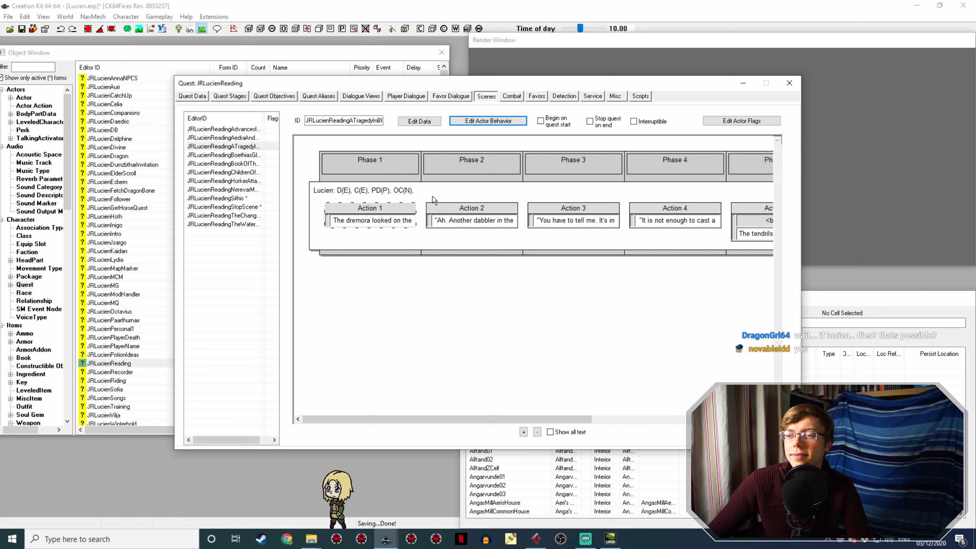
- Reopen the topic info of Action 1 and generate the lip file from the WAV for the "Mother says I'm good with spells" response
double_click(393, 204)
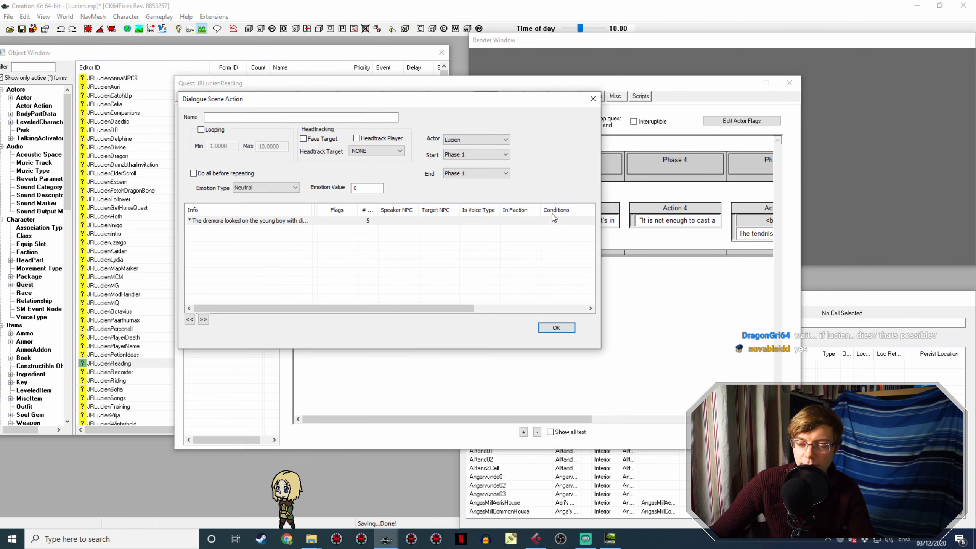
double_click(260, 221)
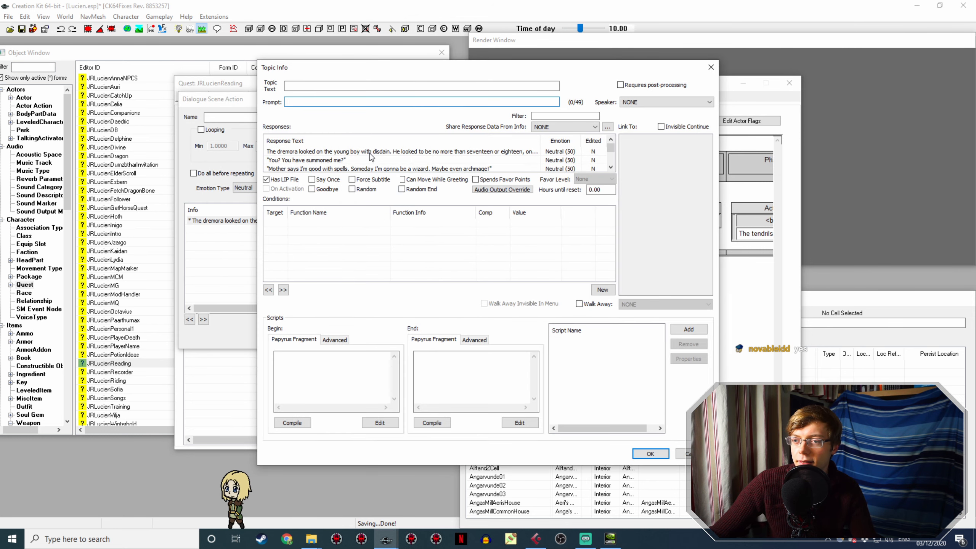
scroll(346, 161, up, 1)
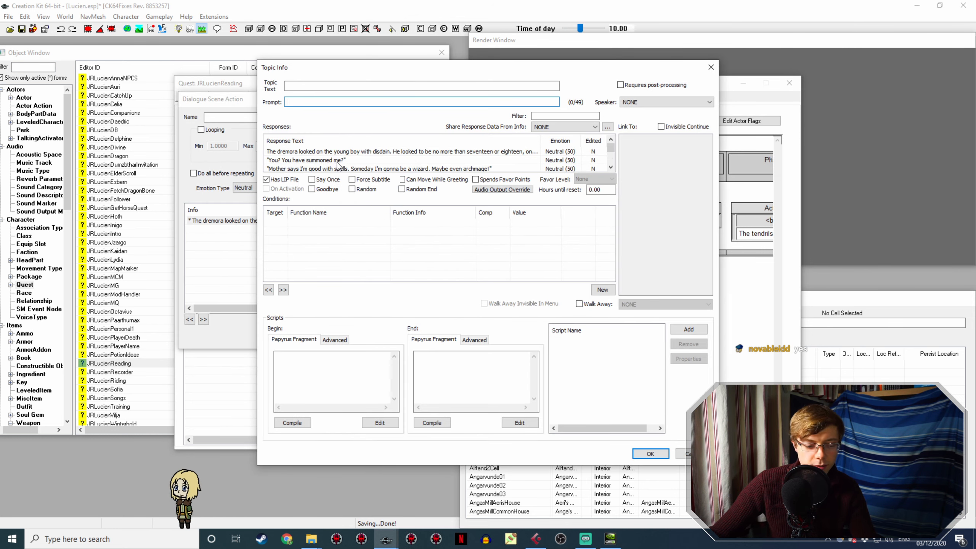
click(335, 160)
double_click(335, 159)
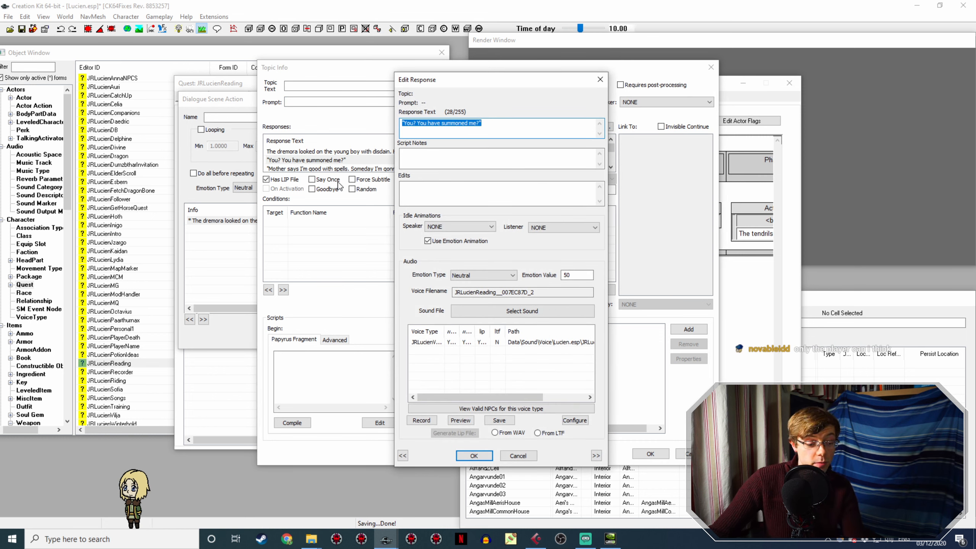
click(518, 456)
click(384, 168)
double_click(384, 169)
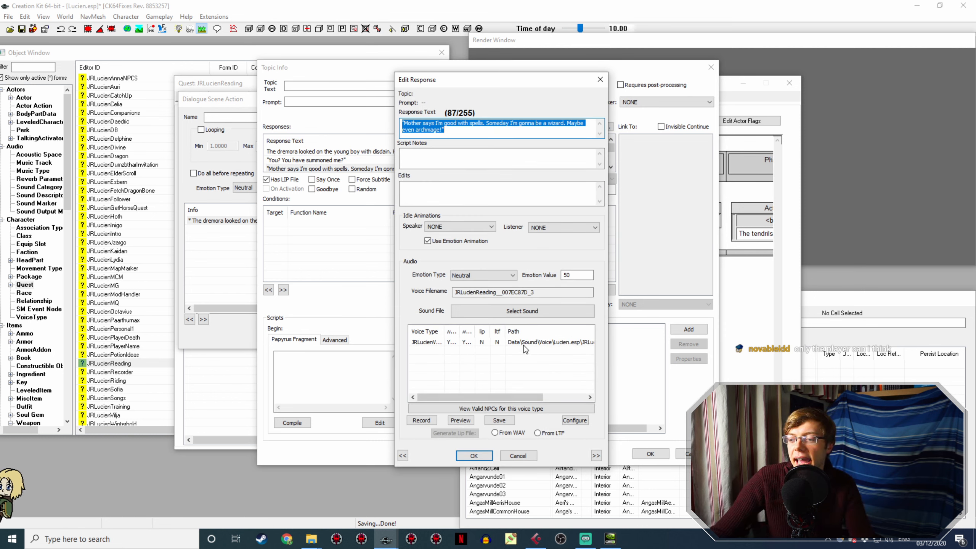
click(485, 456)
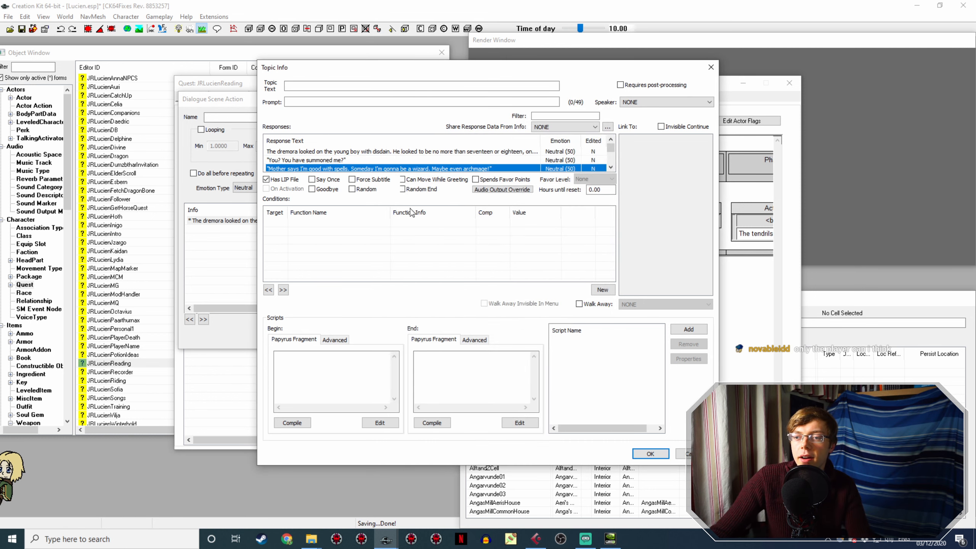
- Open the response "And what would your mother know of magic, boy?" and copy its voice filename
scroll(408, 168, down, 1)
double_click(374, 161)
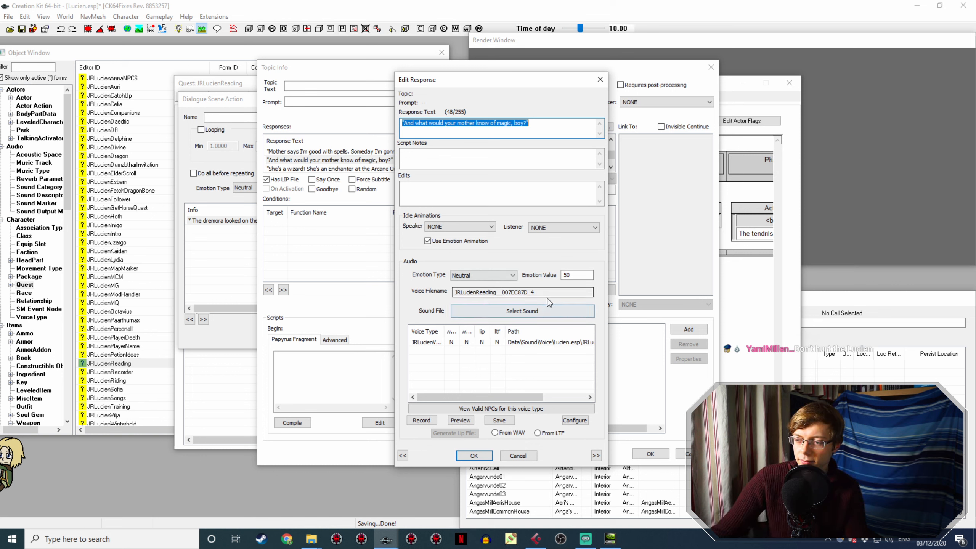
click(537, 291)
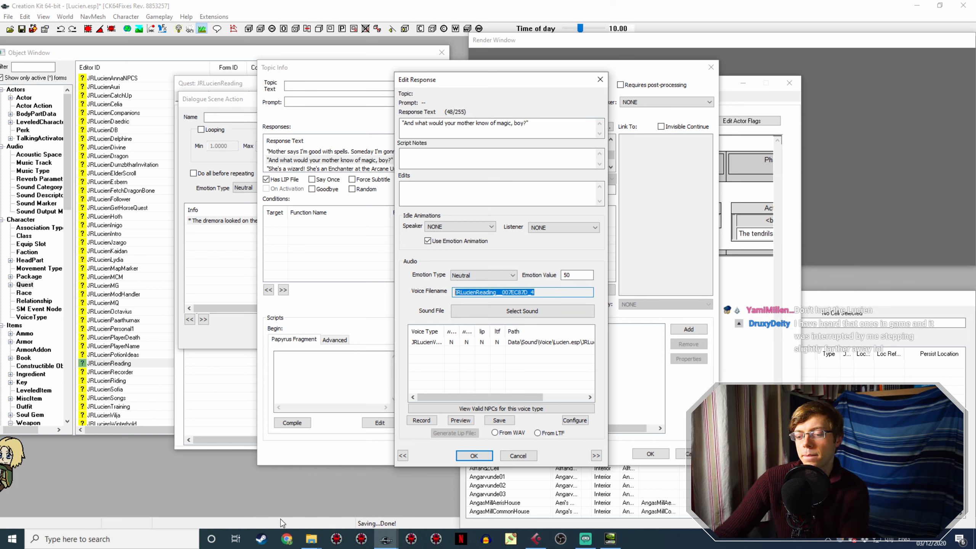
- Switch to File Explorer, rename Lucien160ATragedyInBlackA4.wav in JRLucienVoice as JRLucienReading__007EC87D_4, and return to Creation Kit to close the response
mouse_move(314, 540)
mouse_move(296, 494)
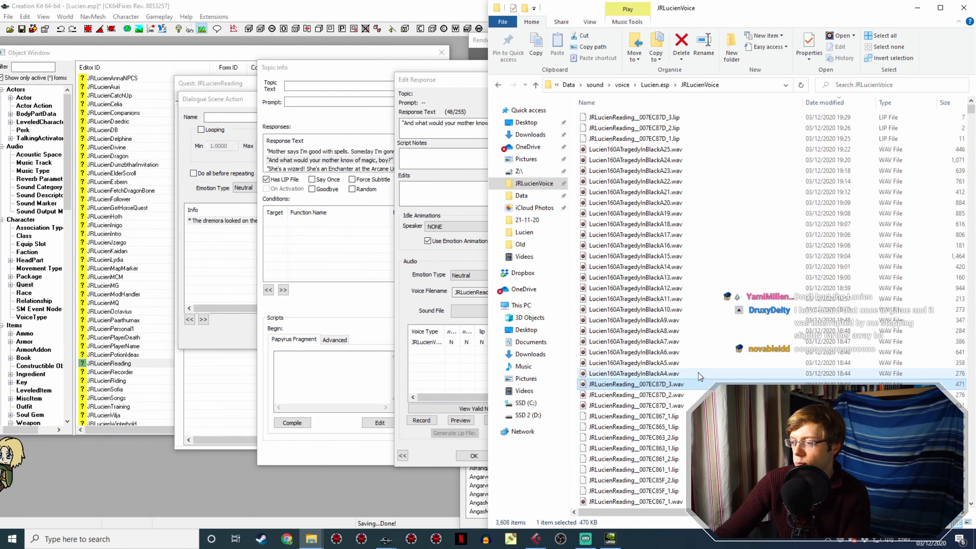
click(676, 373)
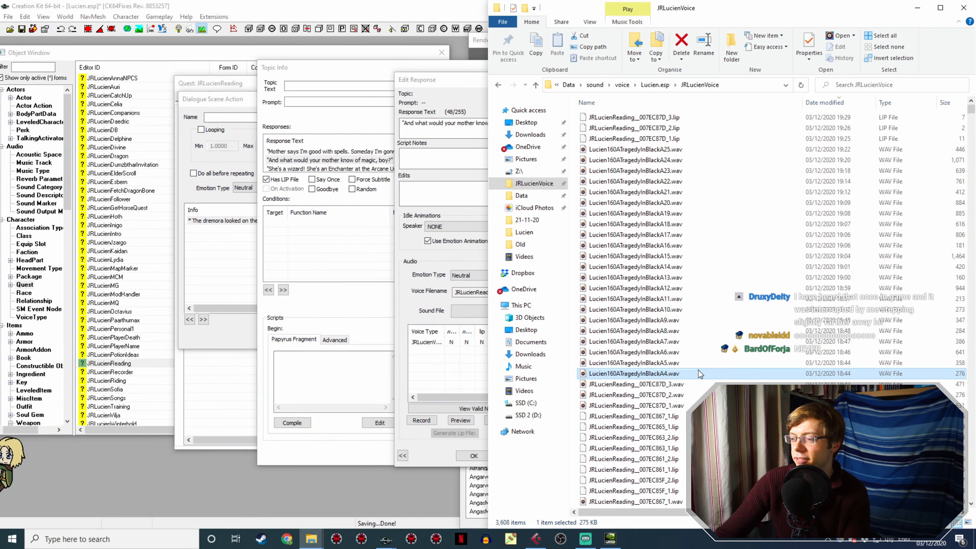
key(F2)
text(JRLucienReading__007EC87D_4)
click(409, 296)
click(474, 456)
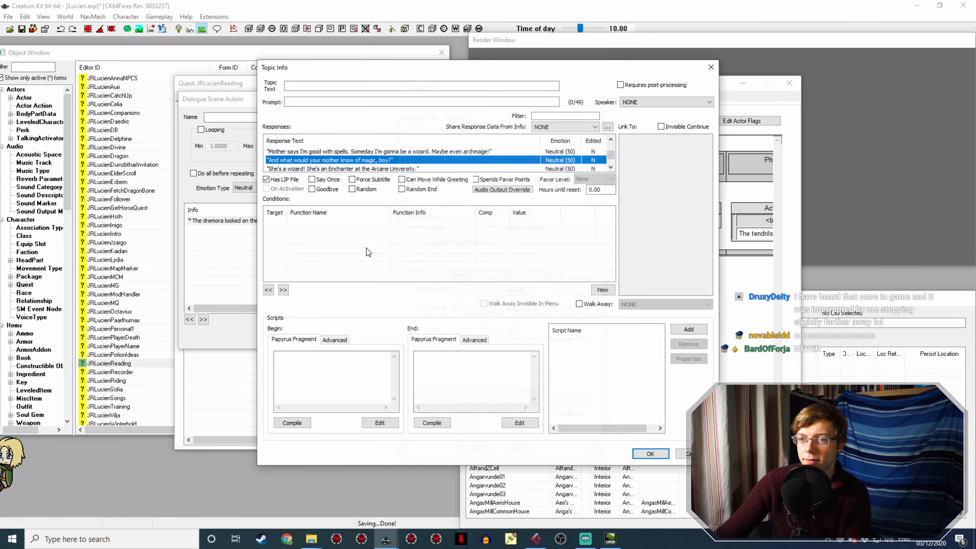
- Reopen the "And what would your mother know of magic, boy?" response and generate its lip file from the WAV
double_click(364, 160)
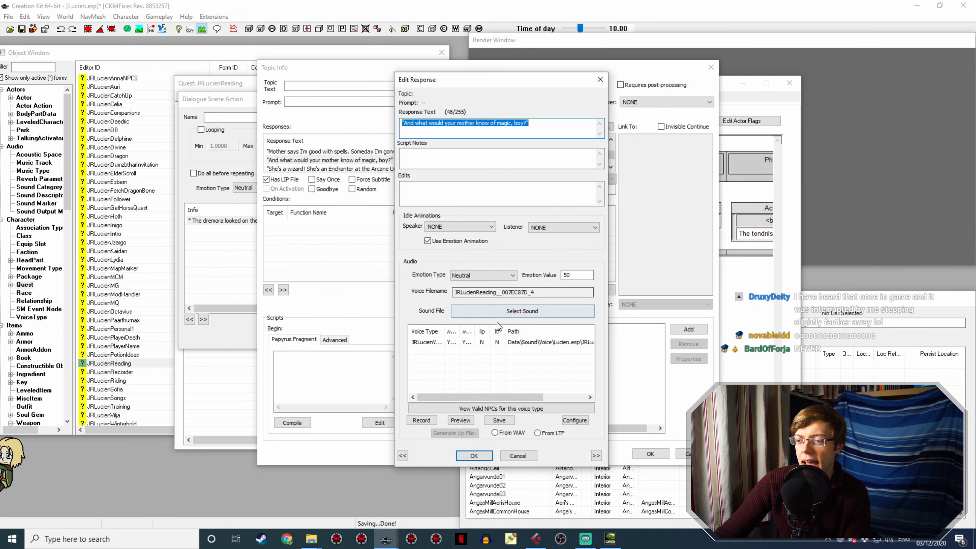
click(498, 341)
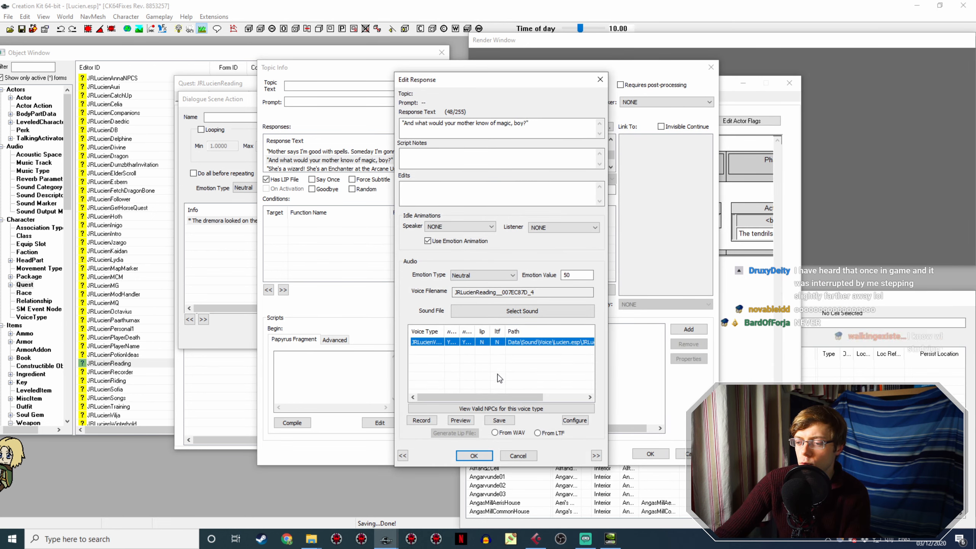
click(468, 457)
- Open the response "She's a wizard! She's an Enchanter at the Arcane University." and copy its voice filename
click(390, 168)
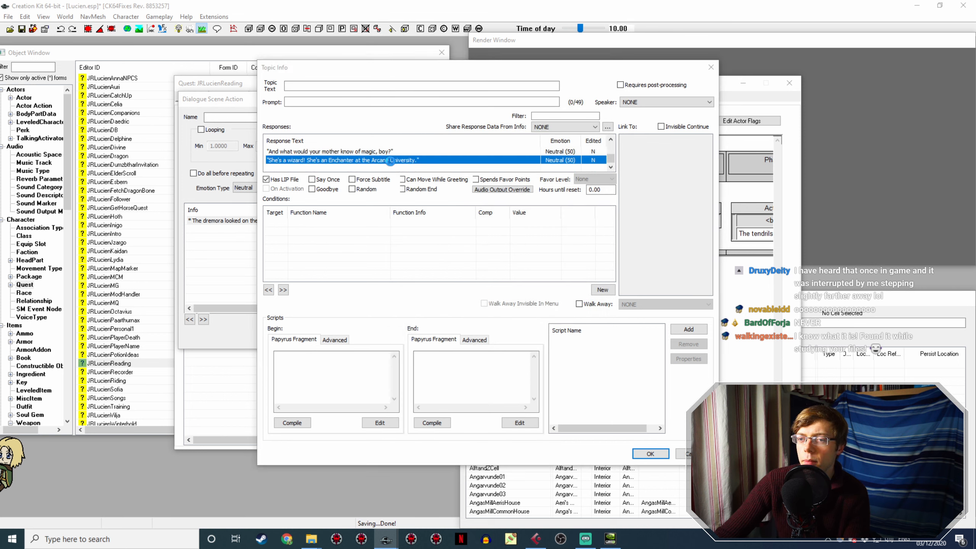
double_click(390, 160)
double_click(538, 293)
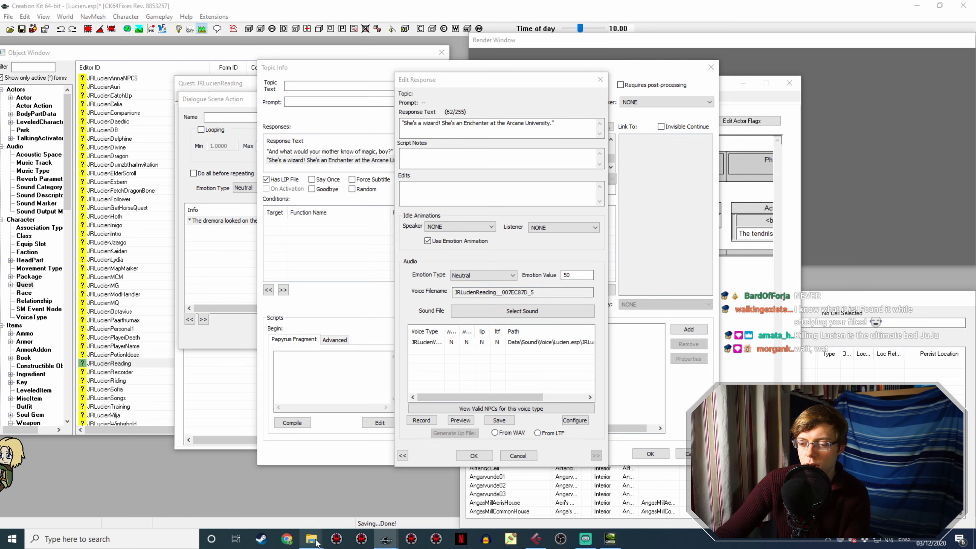
- Switch to File Explorer, rename Lucien160ATragedyInBlackA5.wav in JRLucienVoice as JRLucienReading__007EC87D_5, and return to Creation Kit to close the response
mouse_move(311, 539)
click(296, 499)
click(681, 375)
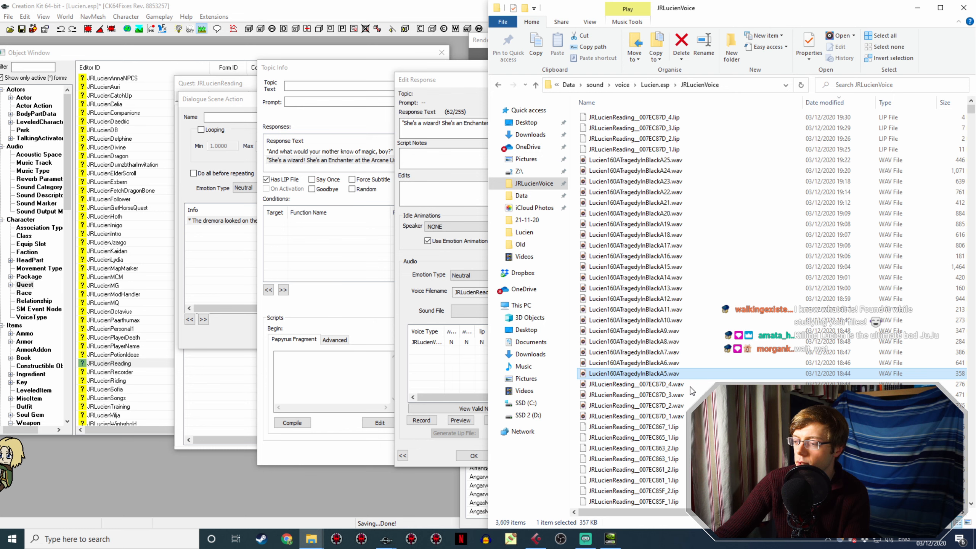
click(426, 444)
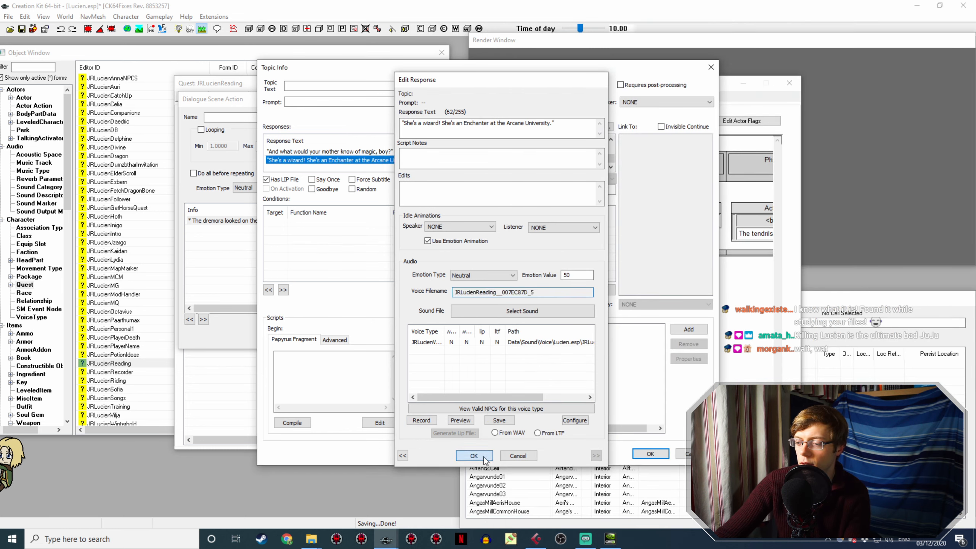
click(474, 455)
- Generate the lip file from the WAV for the "She's a wizard!" response and reopen the response to check it
double_click(331, 159)
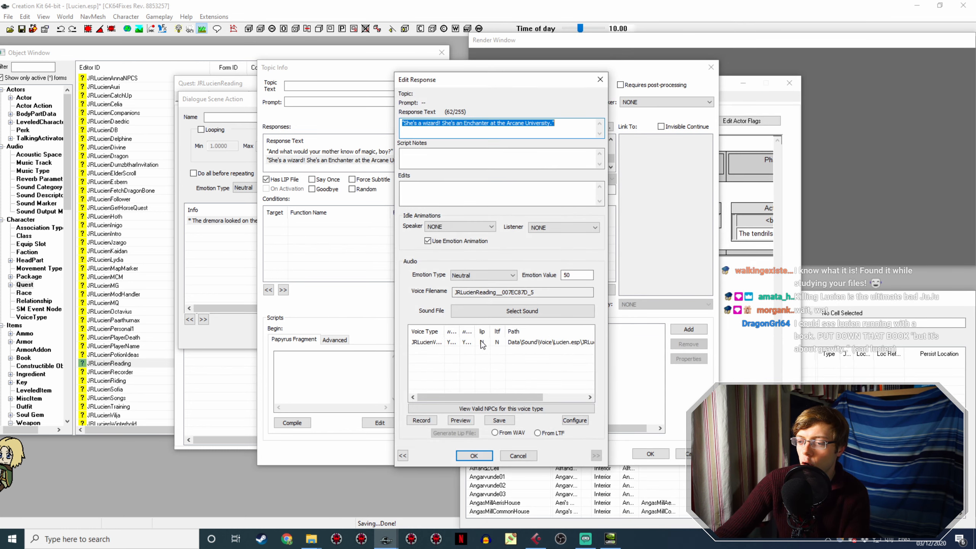
click(483, 342)
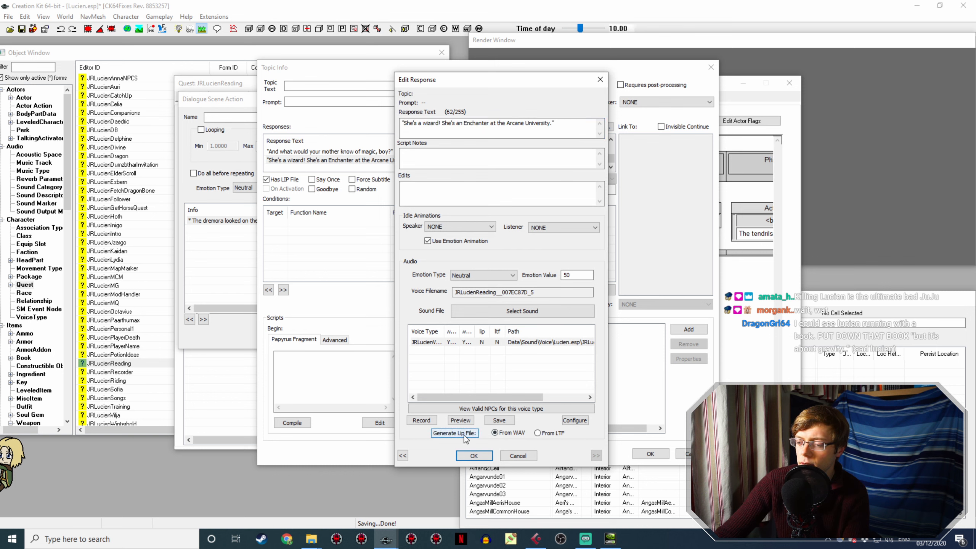
click(474, 455)
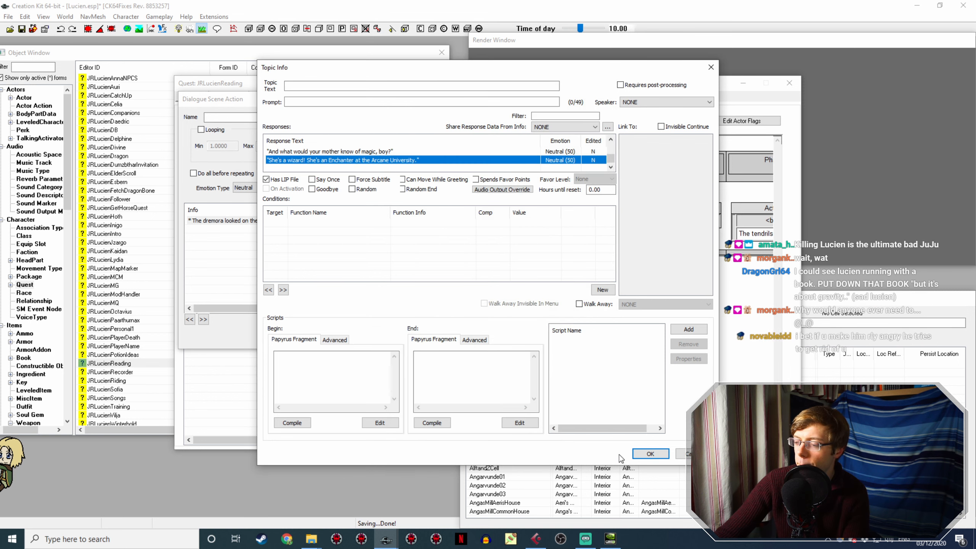
double_click(437, 161)
click(474, 449)
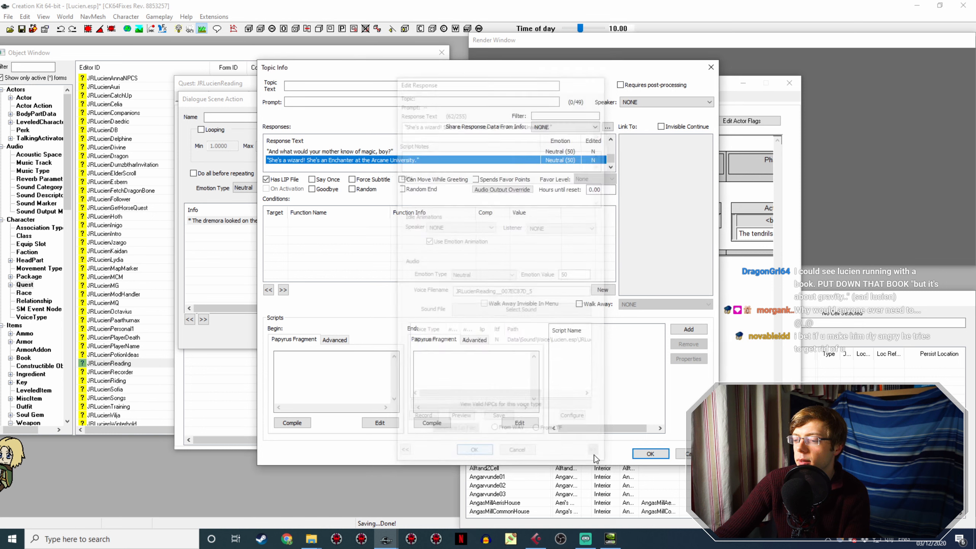
- Close the topic info and dialogue scene action of Action 1 and open the topic info of Action 2
click(650, 454)
click(557, 325)
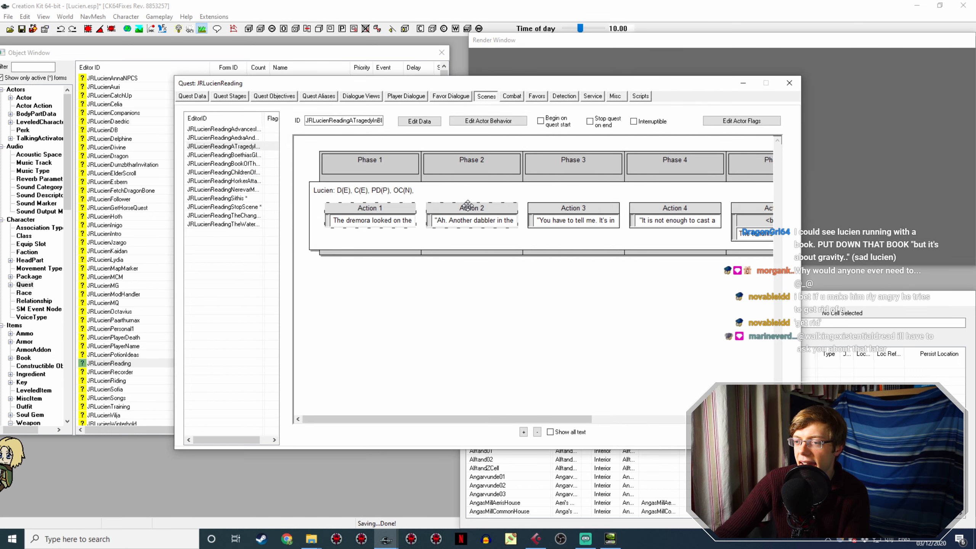
double_click(467, 205)
double_click(285, 222)
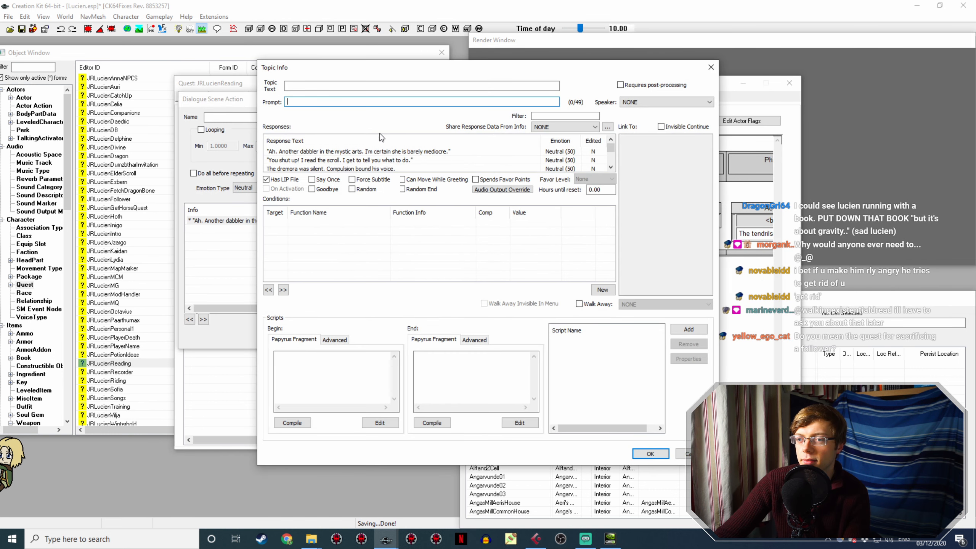
- Rename Lucien160ATragedyInBlackA6.wav to JRLucienReading__007EC87F_1.wav, using the voice filename copied from the "Ah. Another dabbler in the mystic arts" response
double_click(341, 152)
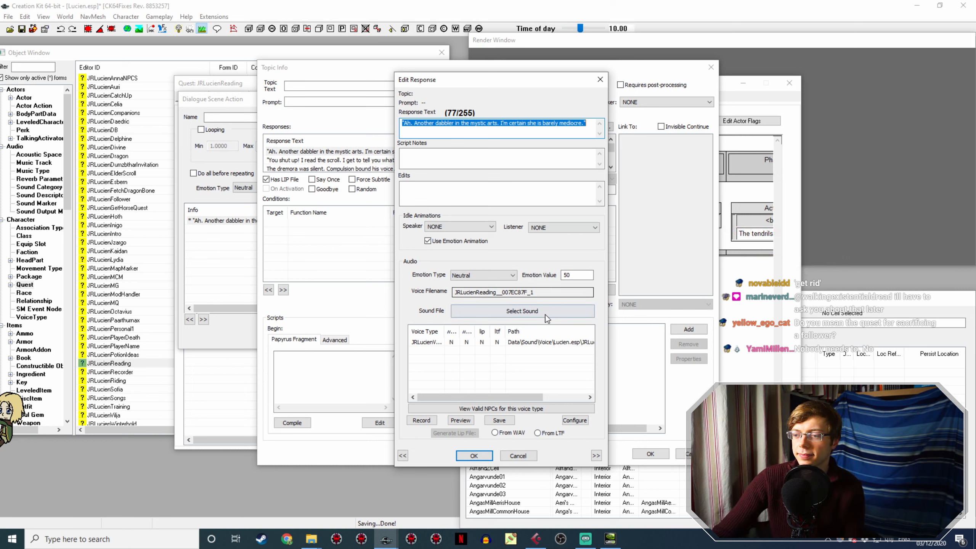
drag(536, 291, 389, 328)
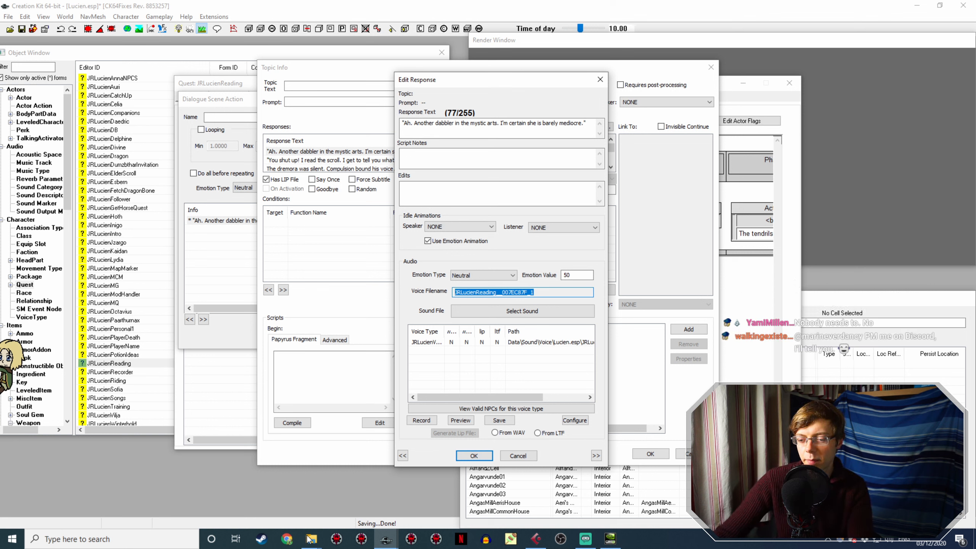
mouse_move(311, 538)
click(290, 490)
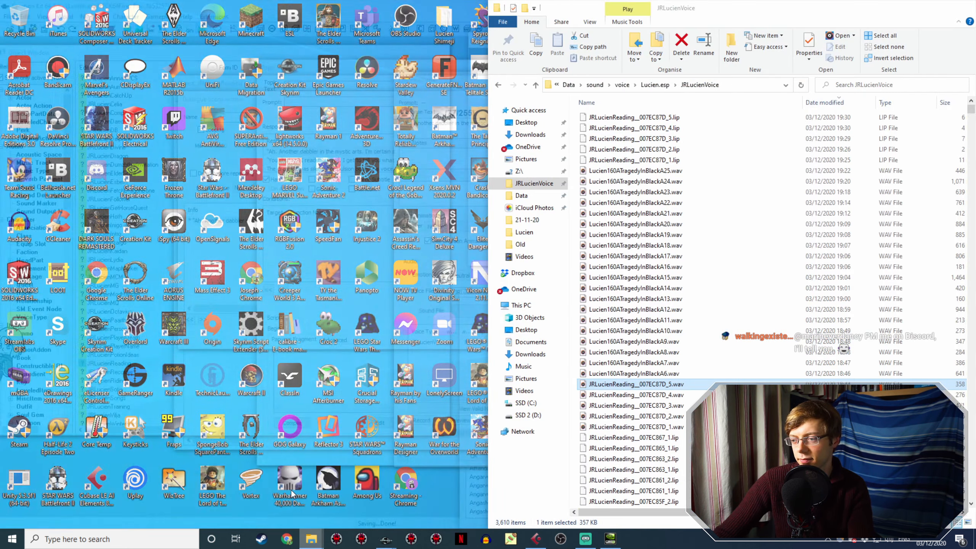
click(659, 374)
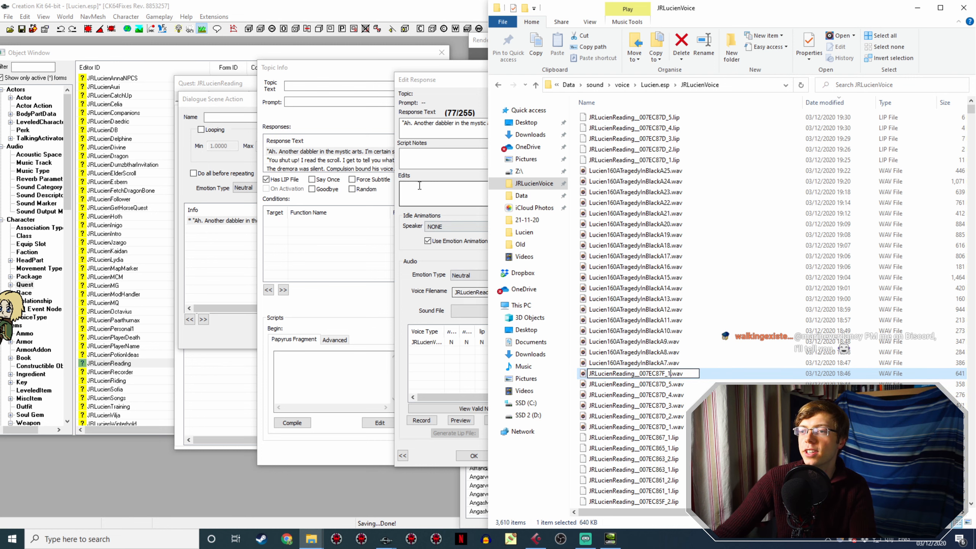
click(486, 439)
click(473, 455)
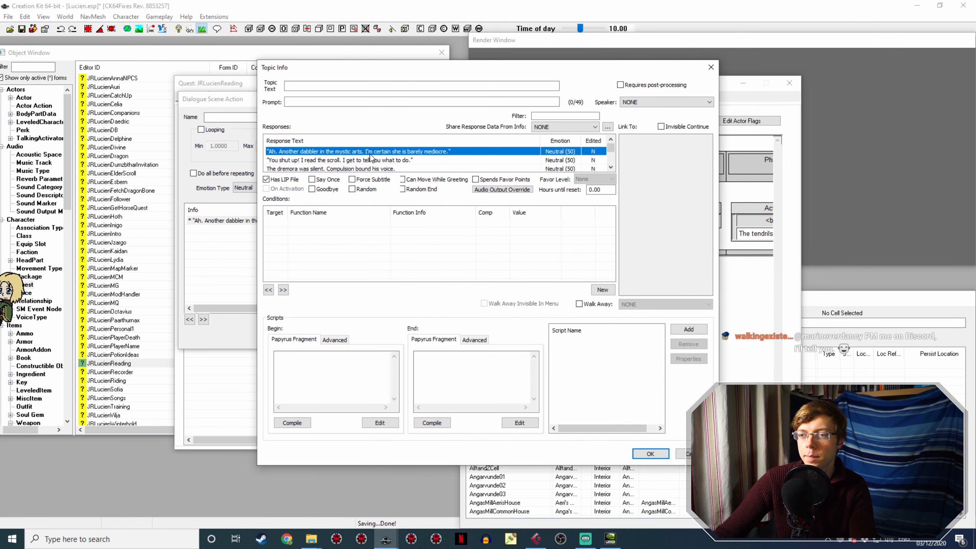
- Generate the lip file from WAV for the "Ah. Another dabbler in the mystic arts" response and confirm the response
double_click(383, 151)
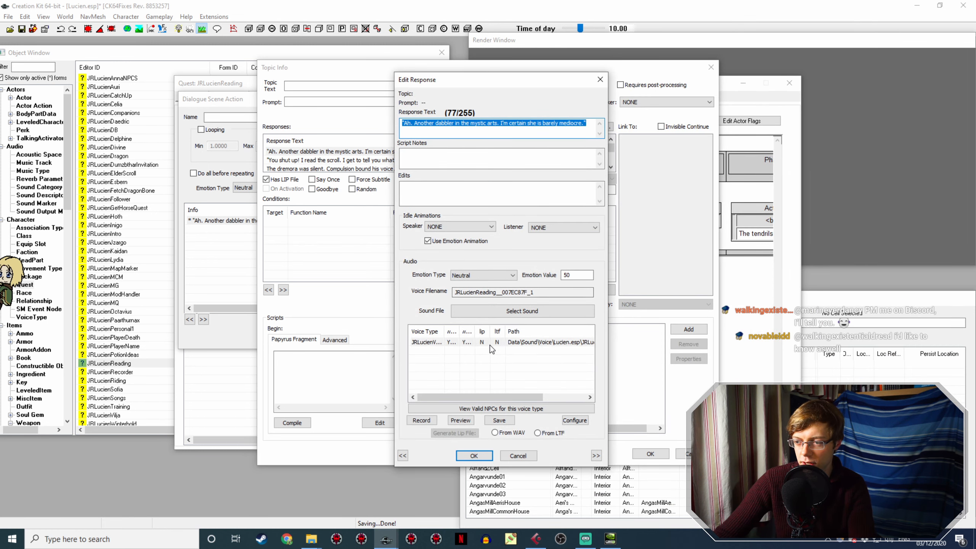
click(509, 432)
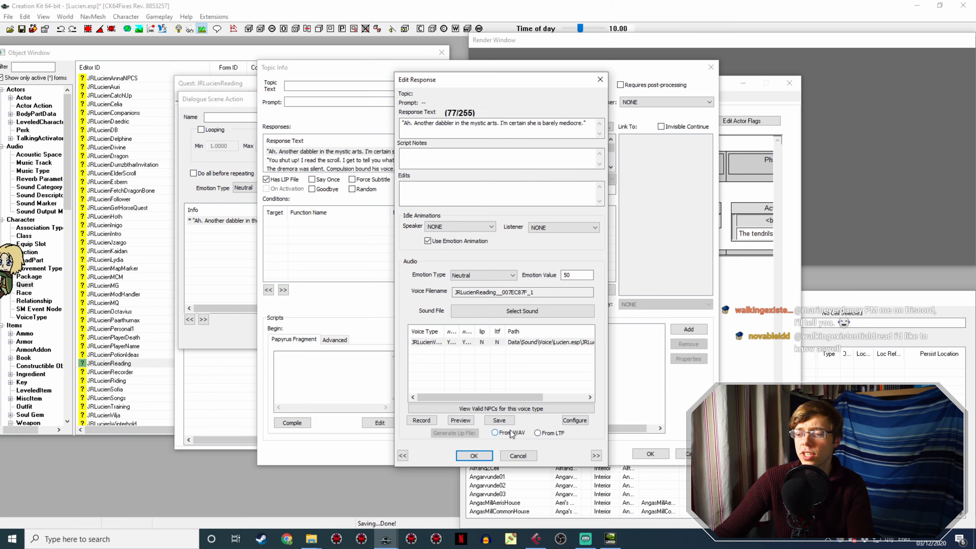
click(469, 433)
click(482, 456)
- Rename Lucien160ATragedyInBlackA7.wav to JRLucienReading__007EC87F_2.wav, using the voice filename copied from the "You shut up! I read the scroll" response
double_click(352, 160)
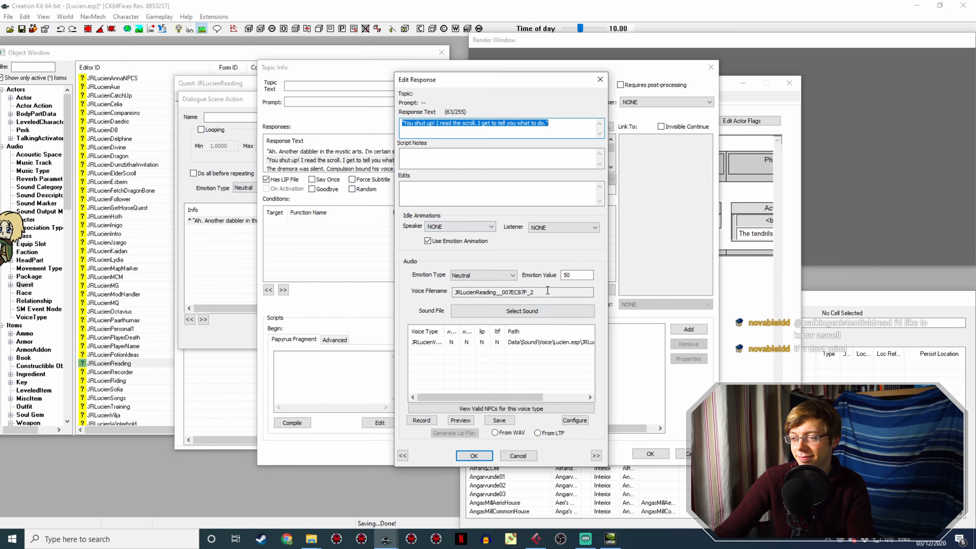
drag(544, 291, 377, 266)
key(ctrl+c)
click(315, 547)
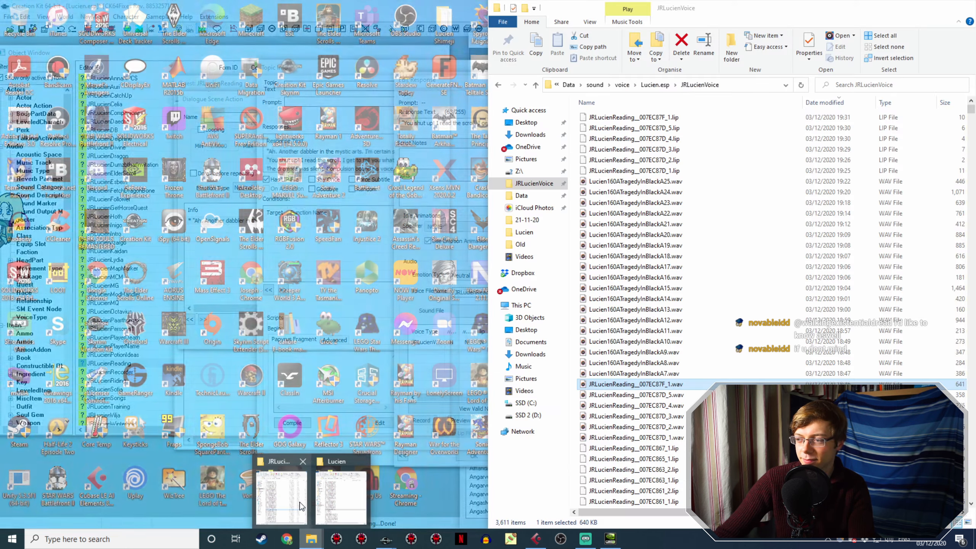
click(286, 495)
click(658, 374)
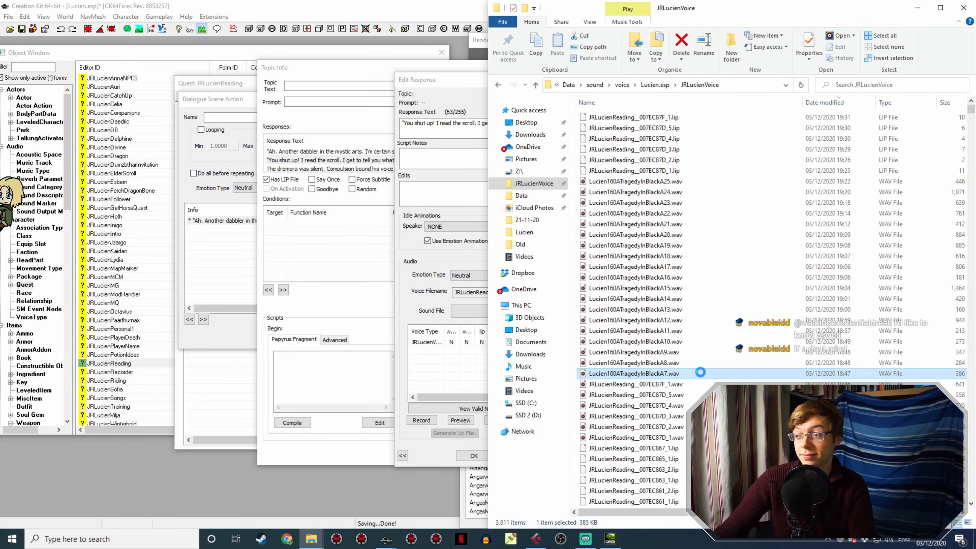
key(F2)
key(ctrl+v)
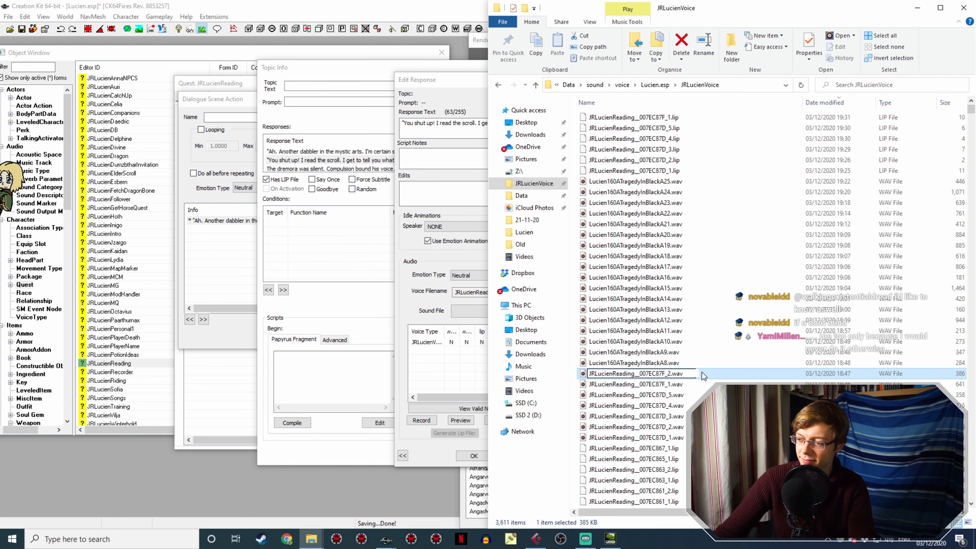
click(426, 384)
click(477, 456)
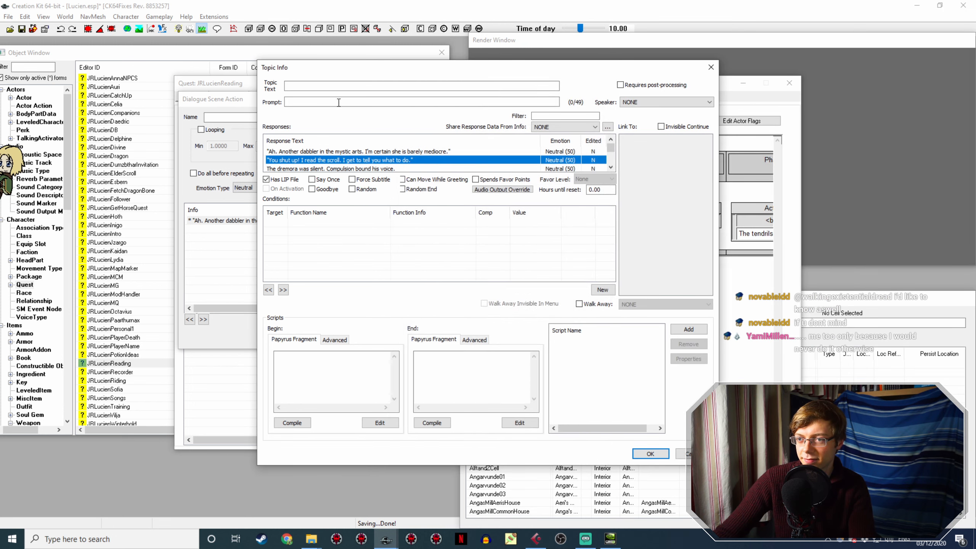
- Generate the lip file from WAV for the "You shut up! I read the scroll" response and confirm the response
double_click(371, 160)
click(506, 345)
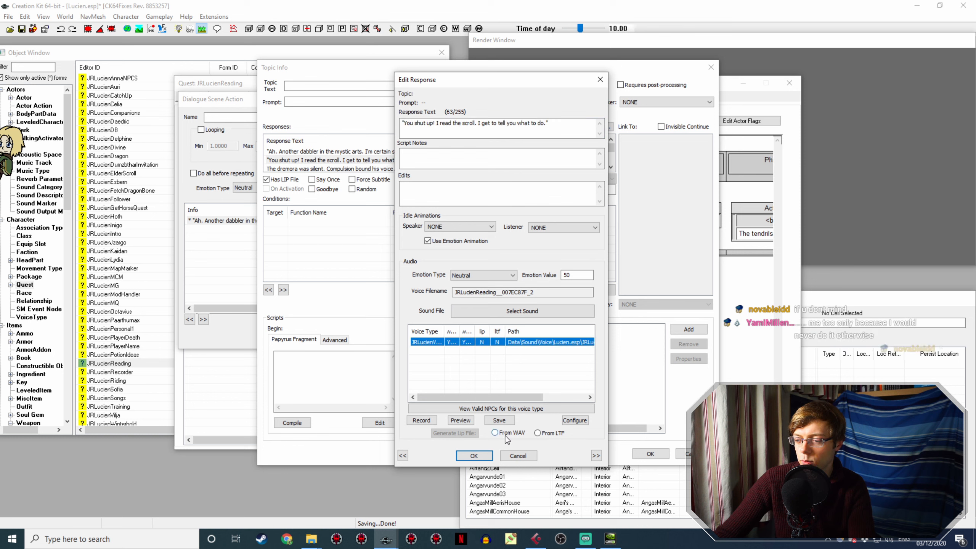
click(463, 433)
click(474, 455)
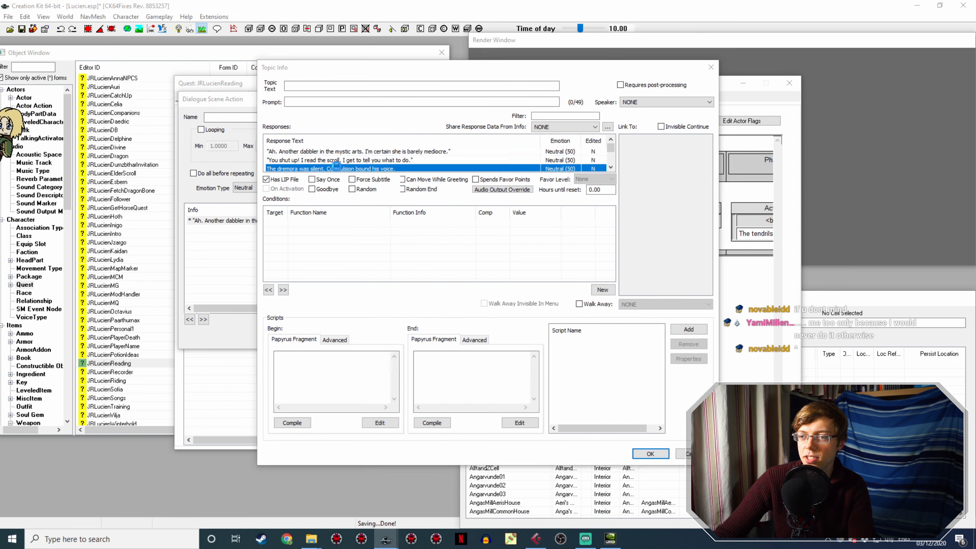
- Rename Lucien160ATragedyInBlackA8.wav to JRLucienReading__007EC87F_3.wav, using the voice filename copied from the "The dremora was silent" response
double_click(432, 168)
double_click(542, 291)
key(ctrl+c)
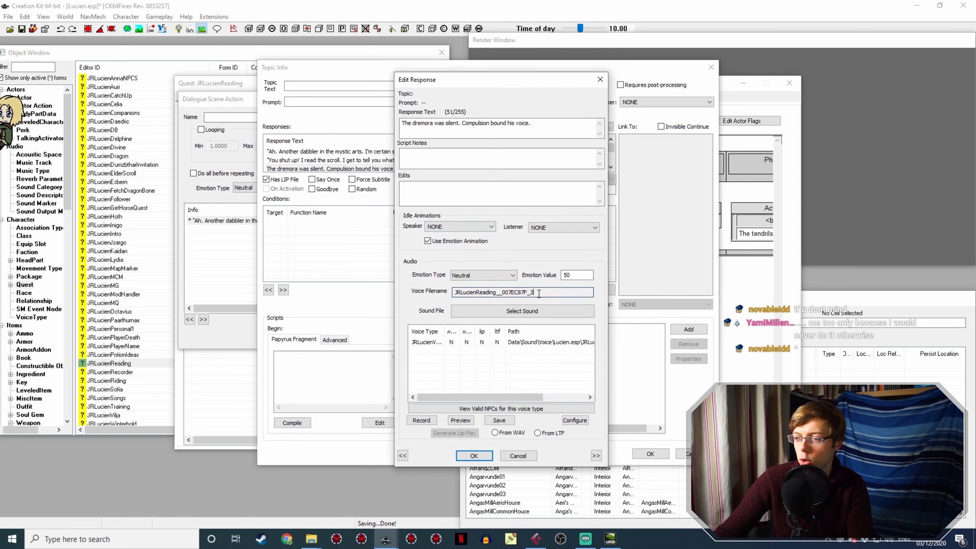
click(312, 539)
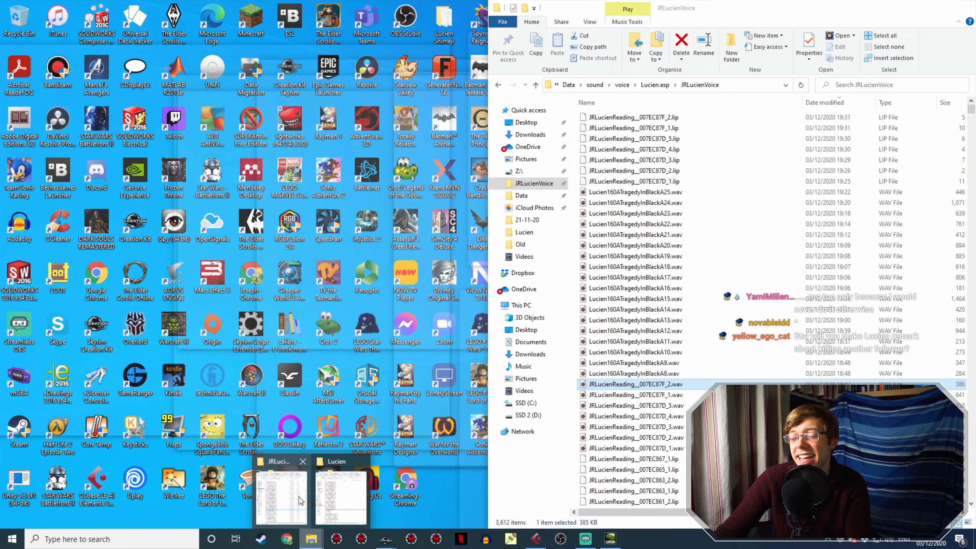
click(299, 497)
click(684, 373)
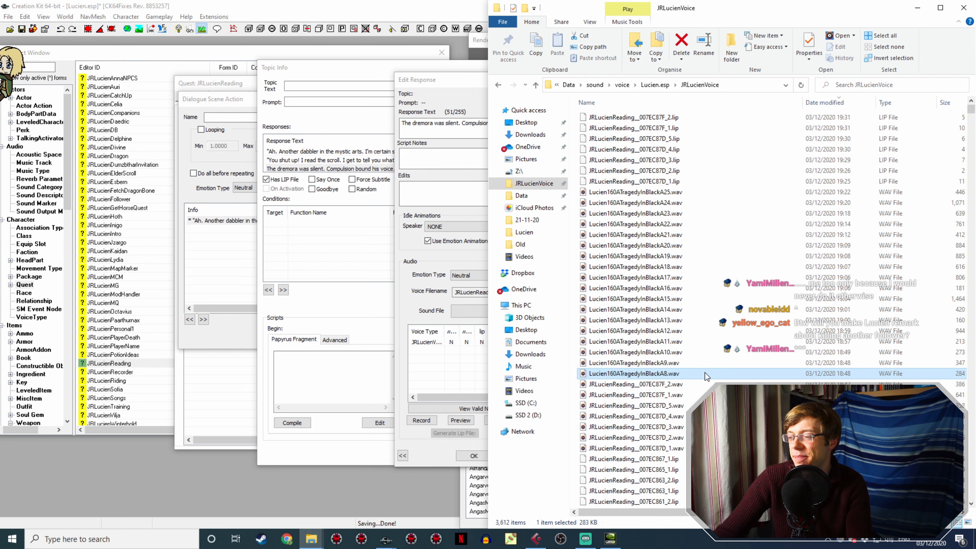
key(F2)
key(ctrl+v)
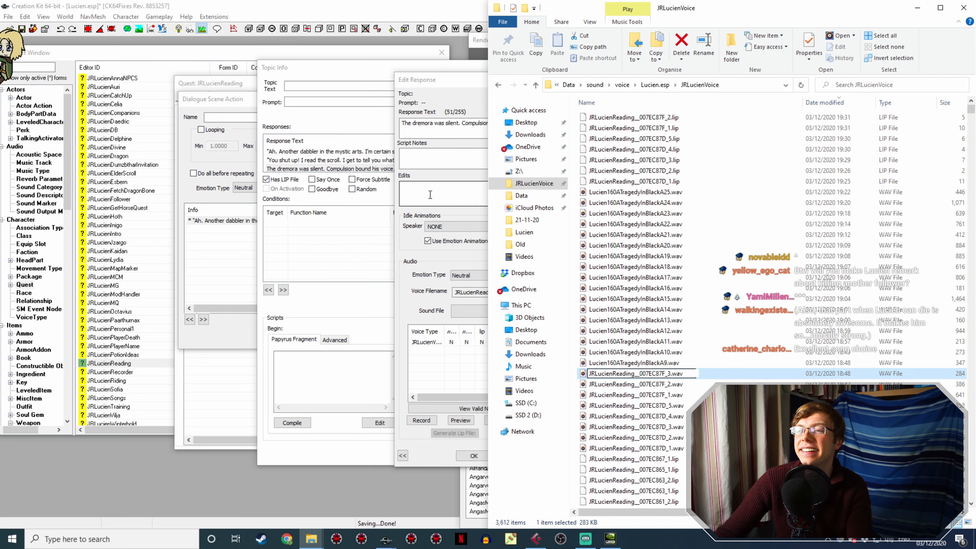
click(429, 195)
click(472, 455)
- Generate the lip file from WAV for the "The dremora was silent" response and confirm the response
double_click(348, 168)
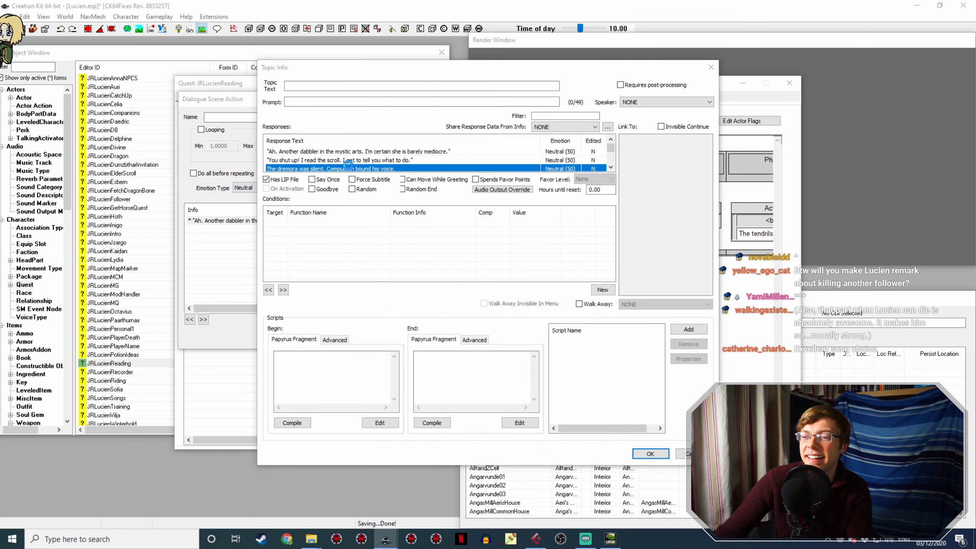
click(496, 342)
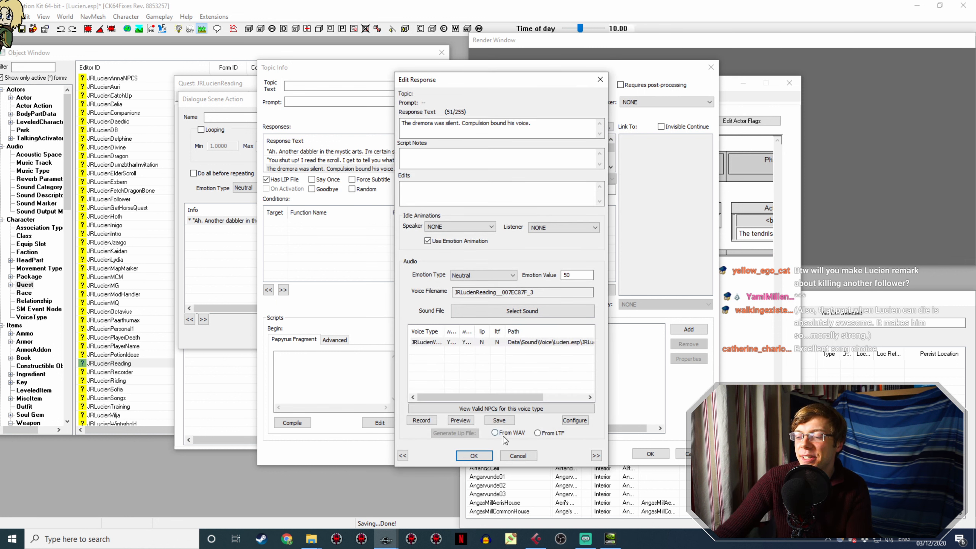
click(495, 432)
click(455, 432)
click(472, 455)
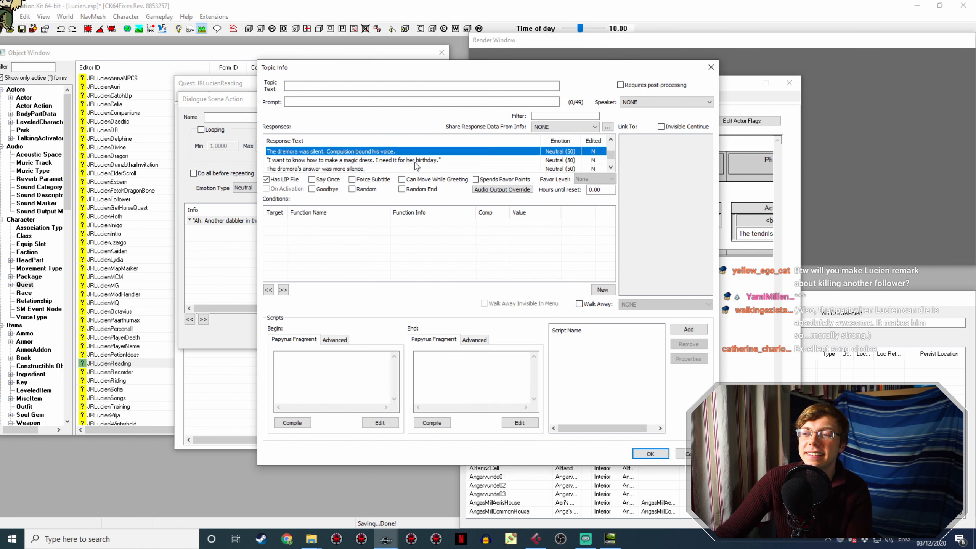
- Rename Lucien160ATragedyInBlackA9.wav to JRLucienReading__007EC87F_4.wav, using the voice filename copied from the "I want to know how to make a magic dress" response
key(Down)
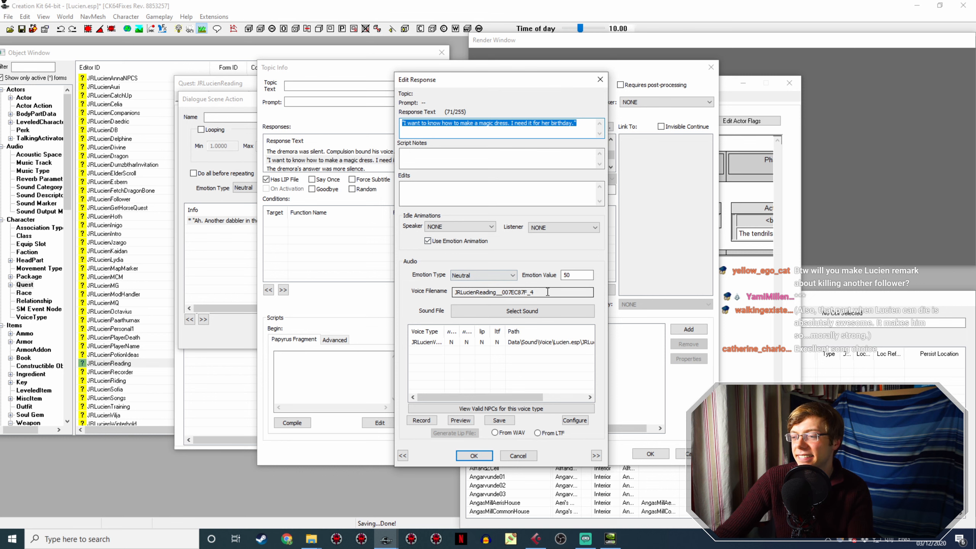
drag(543, 292, 346, 273)
key(ctrl+c)
mouse_move(311, 538)
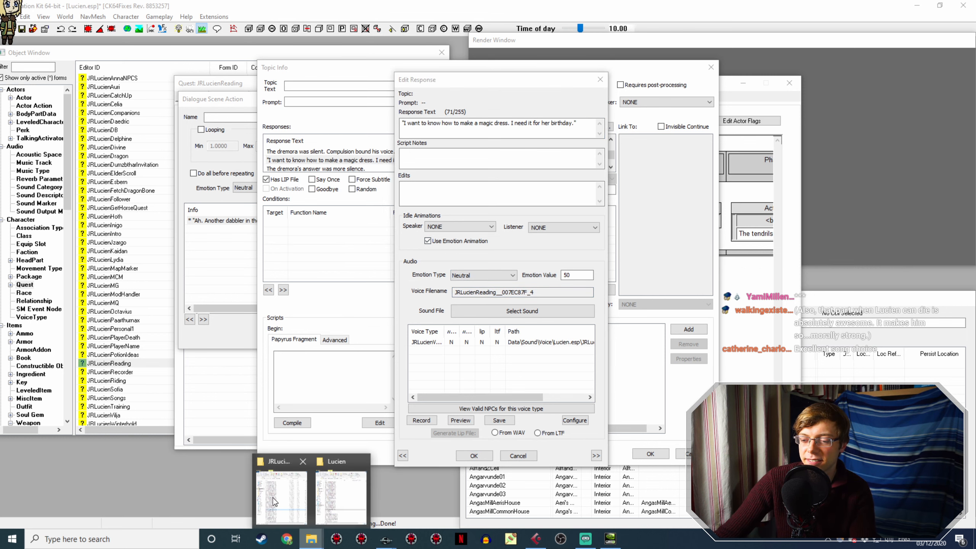
click(273, 497)
click(672, 372)
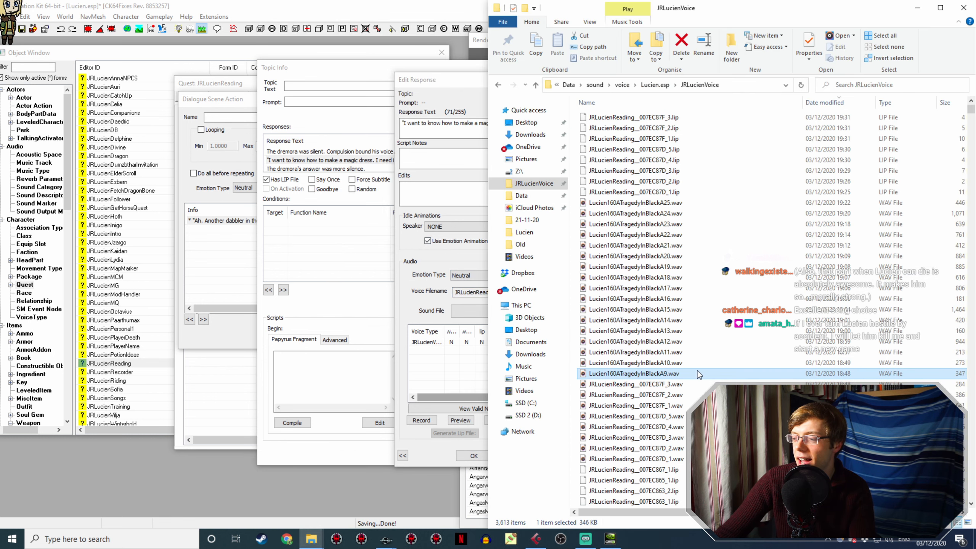
key(F2)
key(ctrl+v)
click(400, 388)
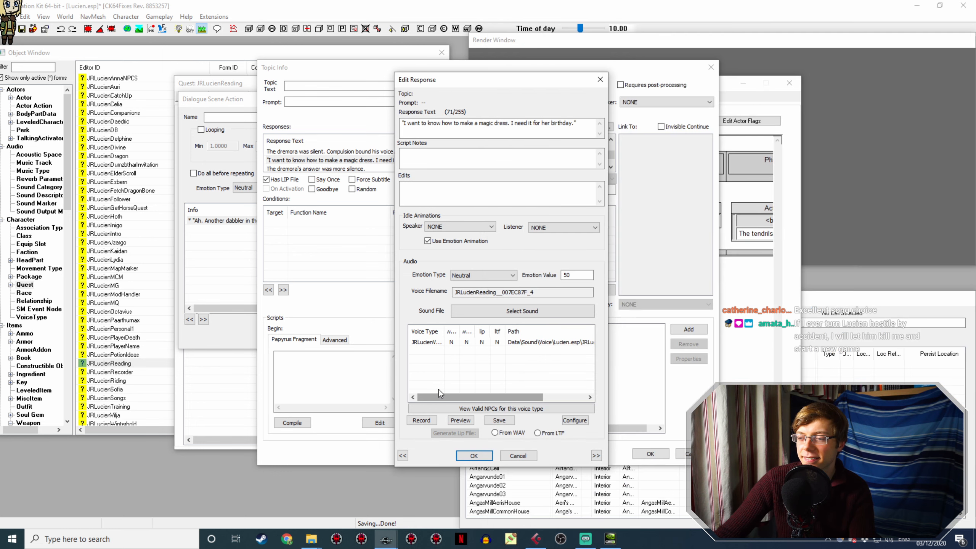
click(473, 455)
- Generate the lip file from WAV for the "I want to know how to make a magic dress" response and check its lip status
double_click(355, 160)
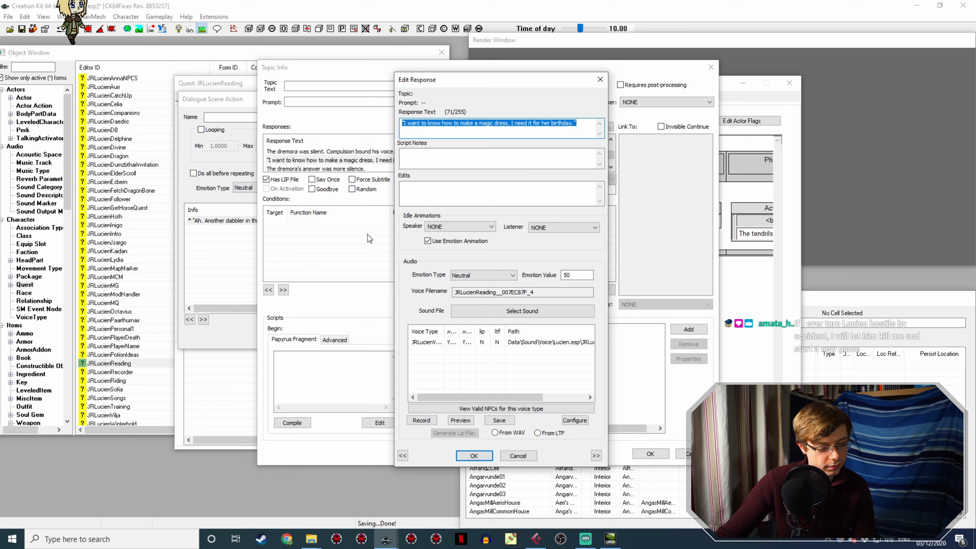
click(499, 341)
click(505, 434)
click(473, 455)
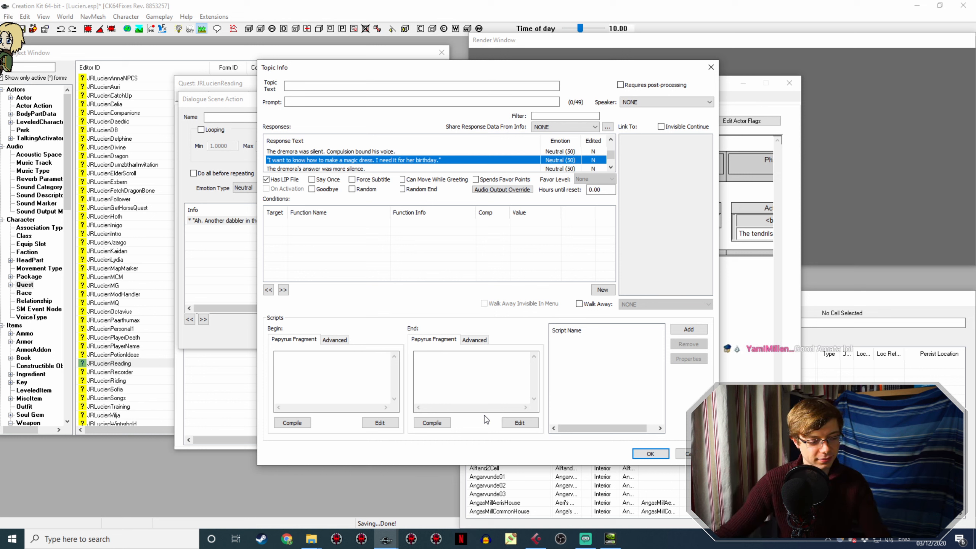
double_click(323, 159)
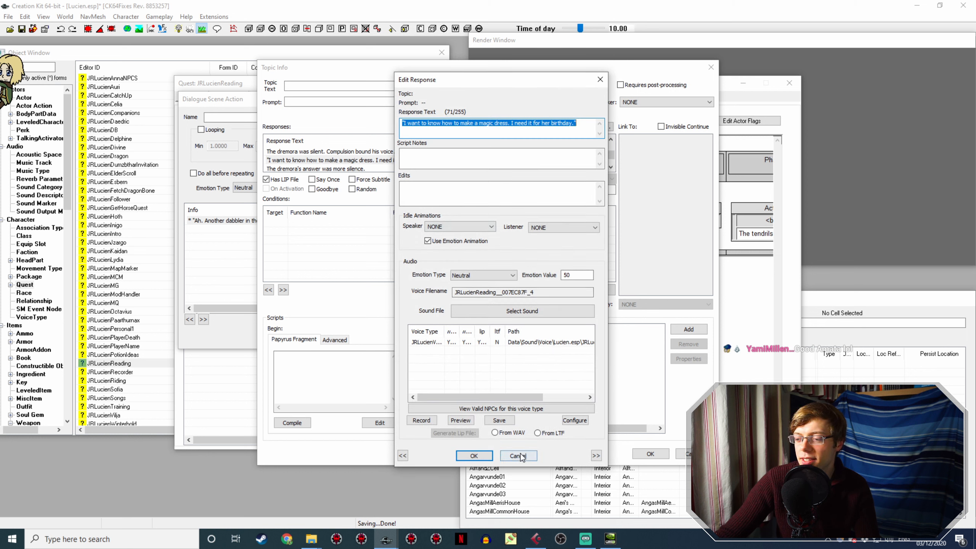
click(518, 455)
- Rename Lucien160ATragedyInBlackA10.wav to JRLucienReading__007EC87F_5.wav, using the voice filename copied from the "The dremora's answer was more silence" response
click(478, 168)
double_click(477, 169)
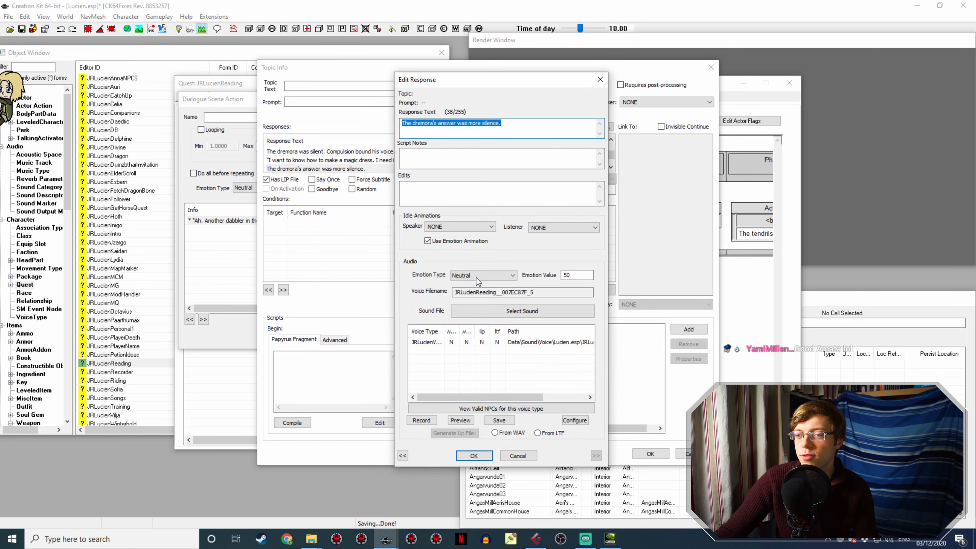
double_click(539, 292)
key(ctrl+c)
click(312, 538)
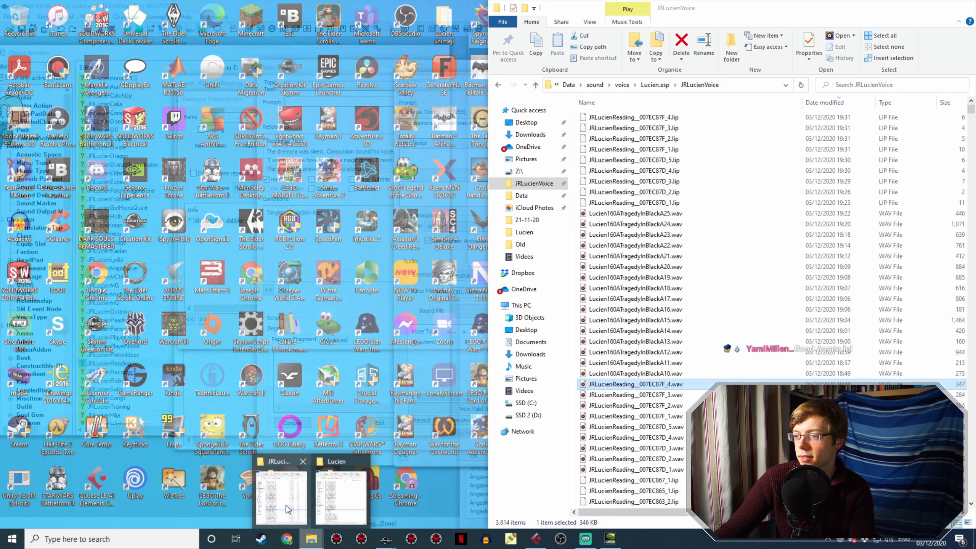
click(286, 505)
click(707, 373)
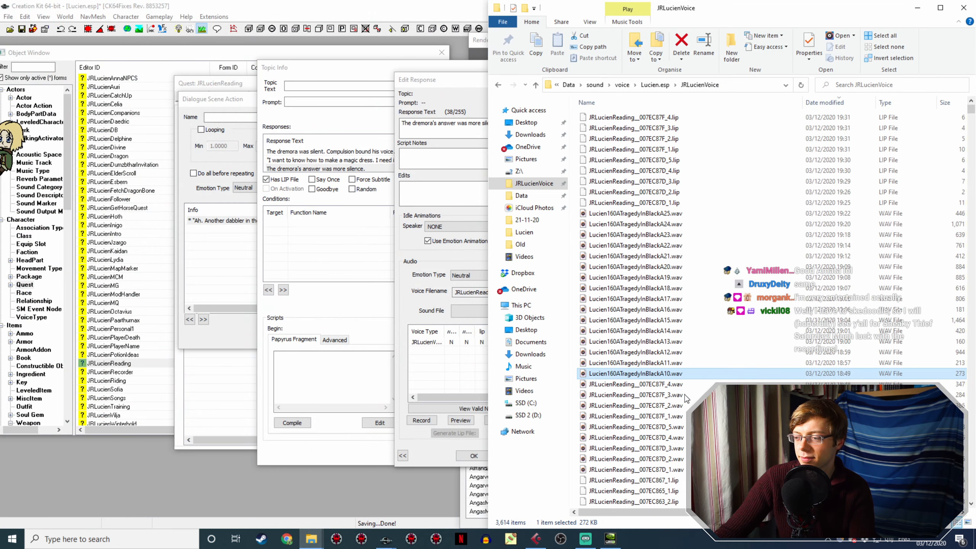
key(F2)
key(ctrl+v)
click(441, 306)
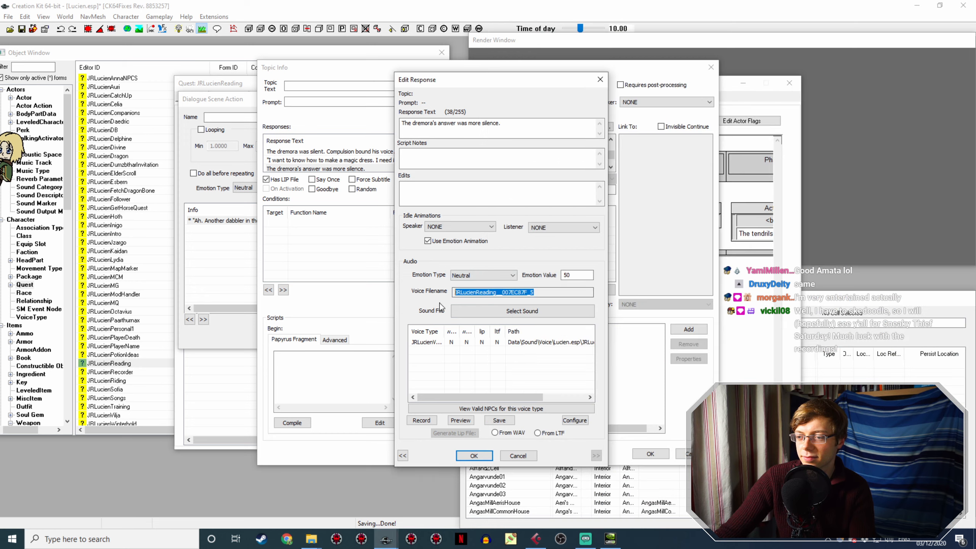
click(474, 455)
- Generate the lip file from WAV for the "The dremora's answer was more silence" response
double_click(369, 169)
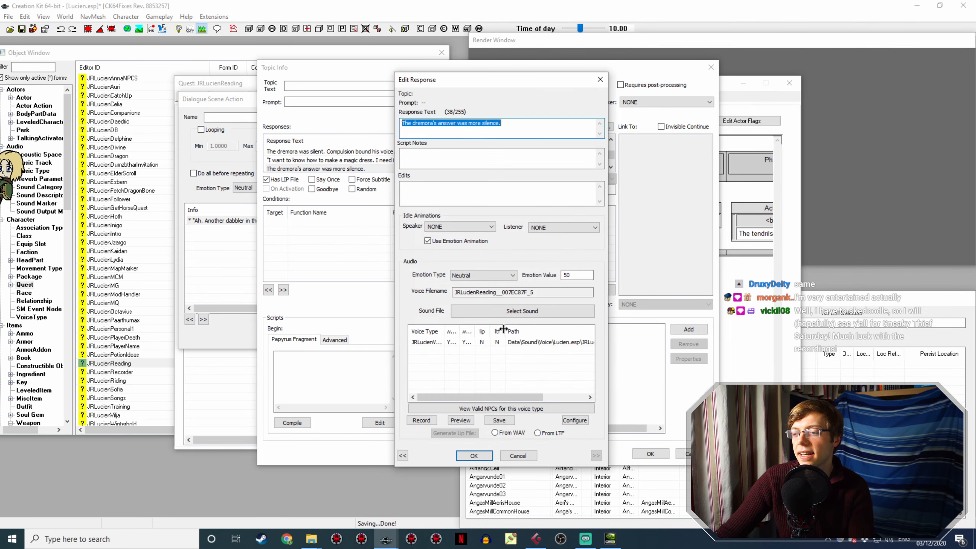
click(522, 342)
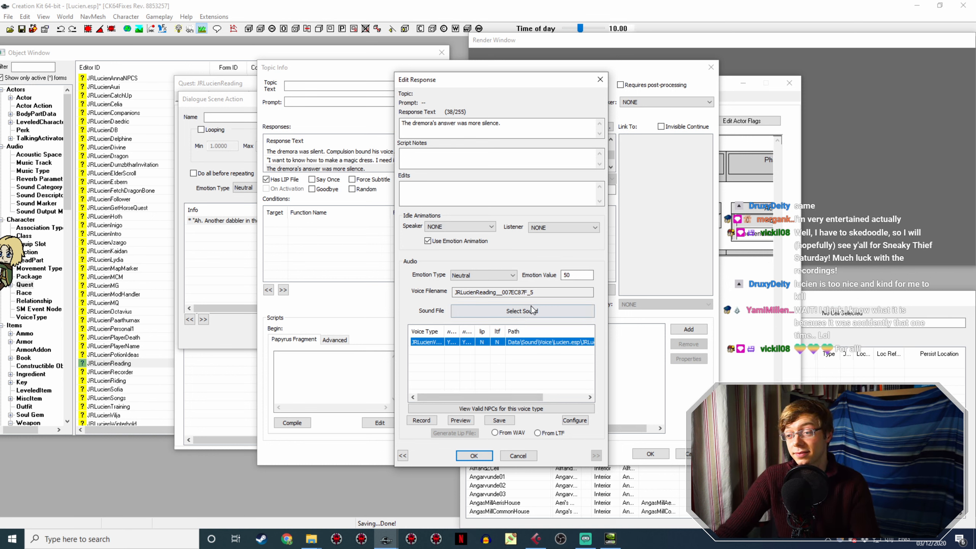
click(496, 432)
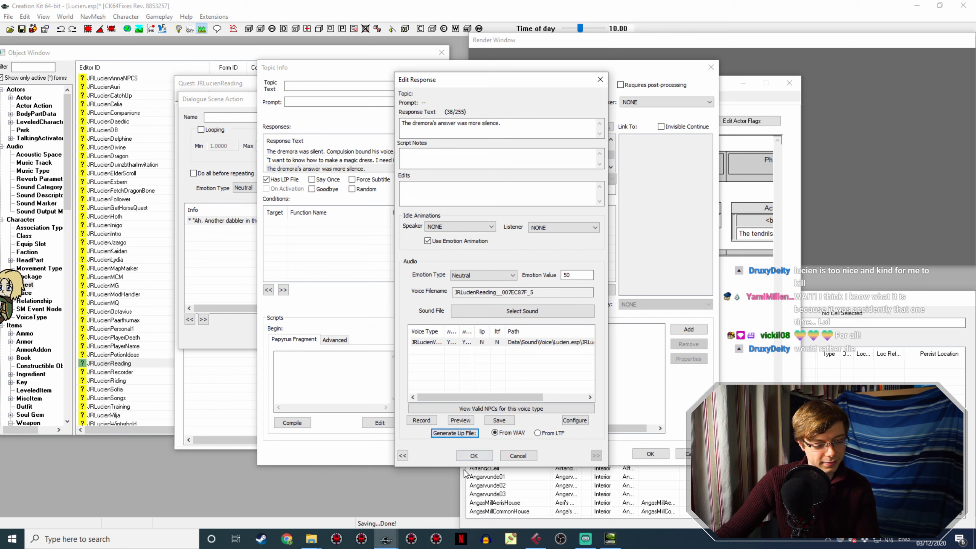
- Accept the "The dremora's answer was more silence" response and close the topic info and scene action of Action 2
click(477, 455)
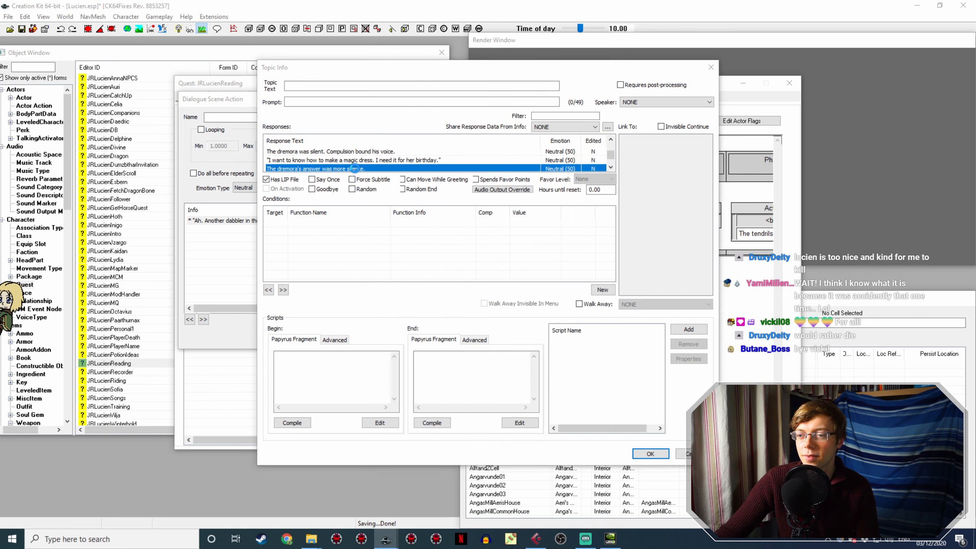
click(517, 451)
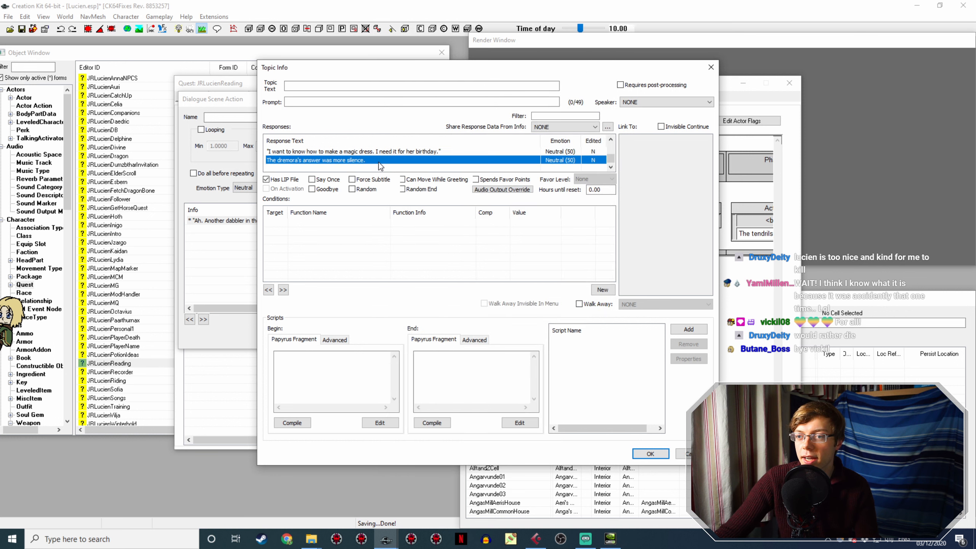
click(649, 453)
click(558, 329)
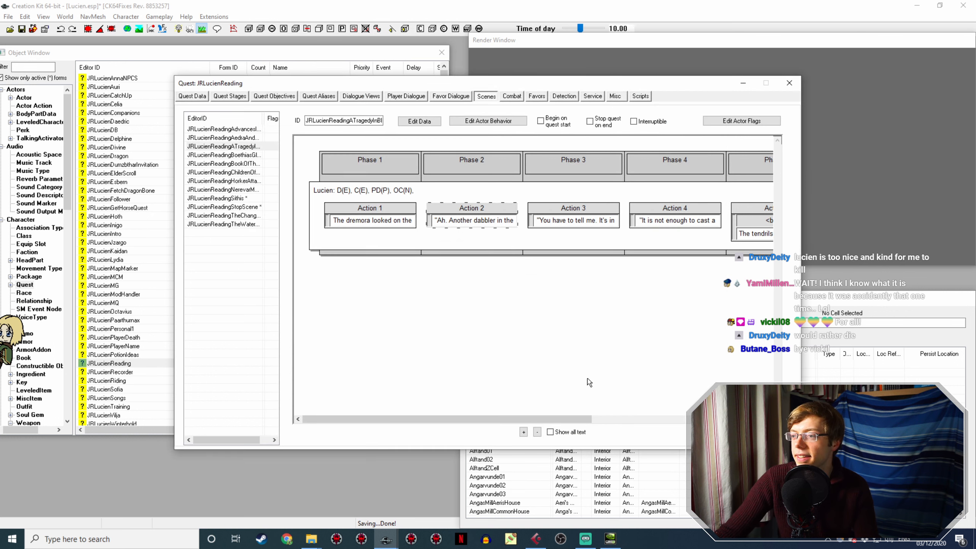
- Open the "You have to tell me. It's in the rules." response from the topic info of scene Action 3
drag(584, 423, 618, 420)
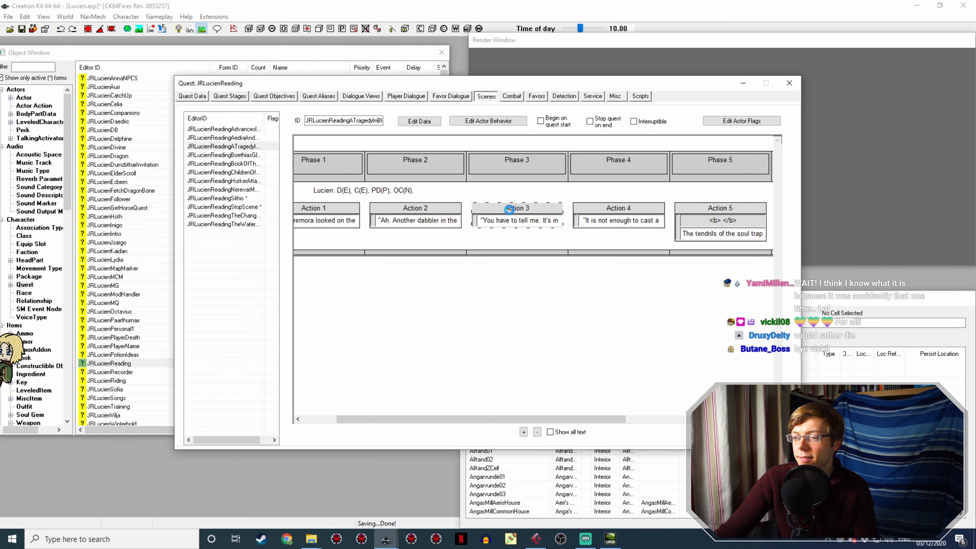
double_click(516, 221)
double_click(322, 221)
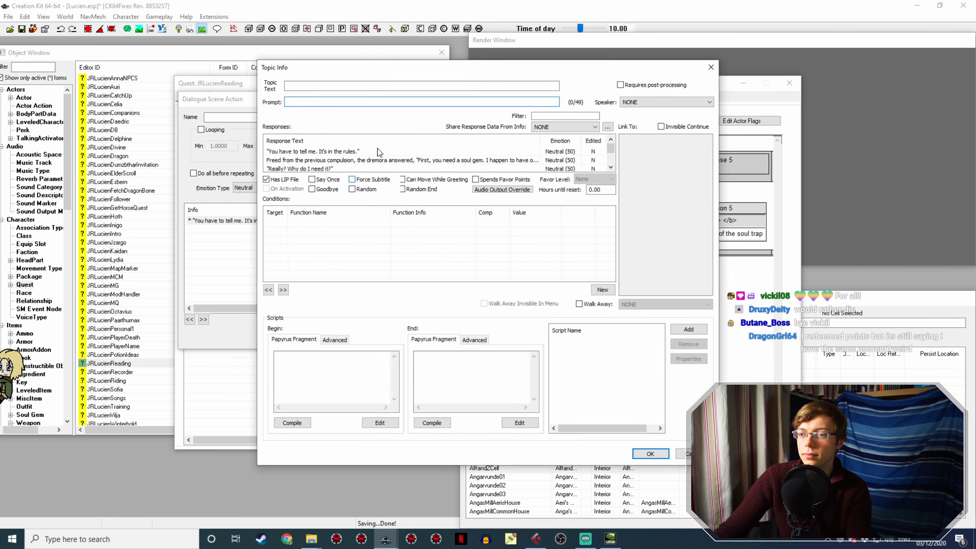
double_click(367, 150)
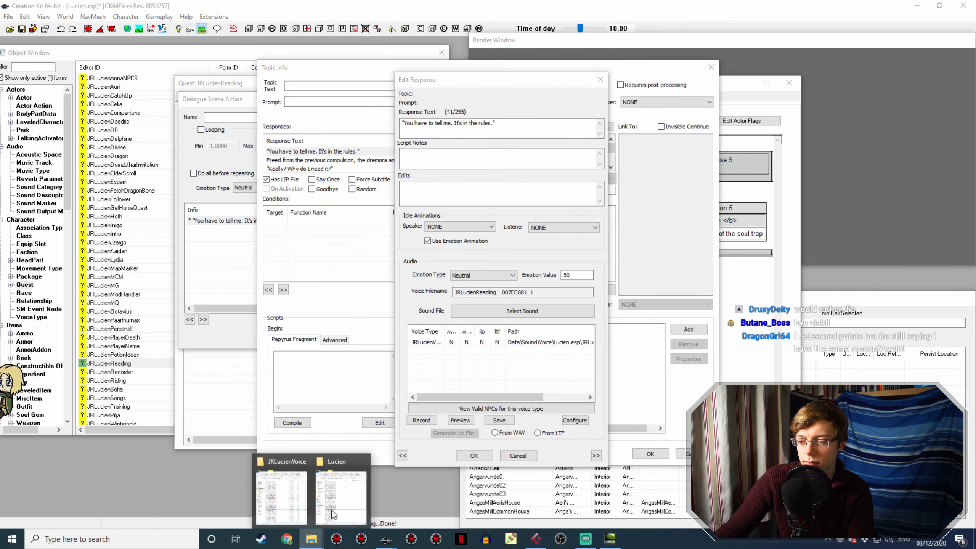
- Copy the response's voice filename and play Lucien160ATragedyInBlackA11.wav from the JRLucienVoice folder
mouse_move(313, 540)
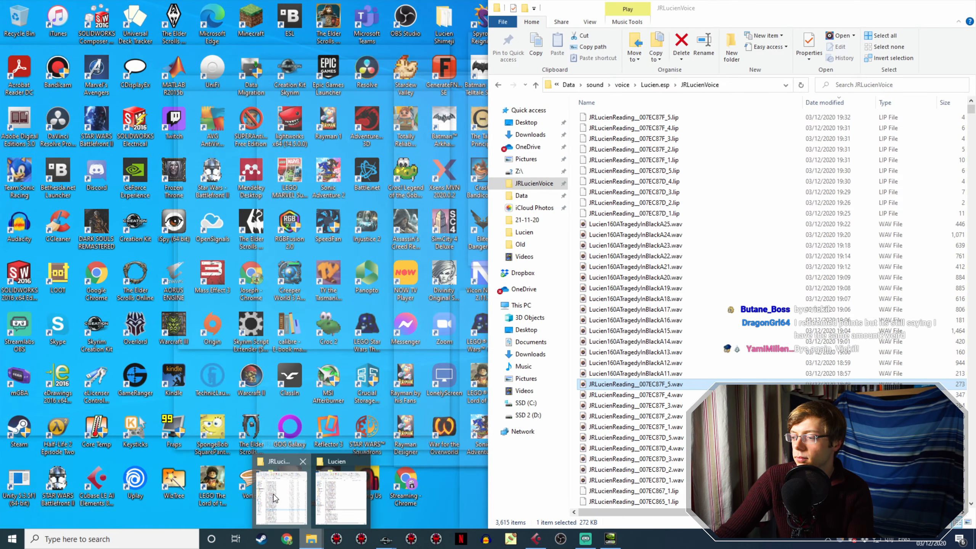
click(281, 492)
click(469, 291)
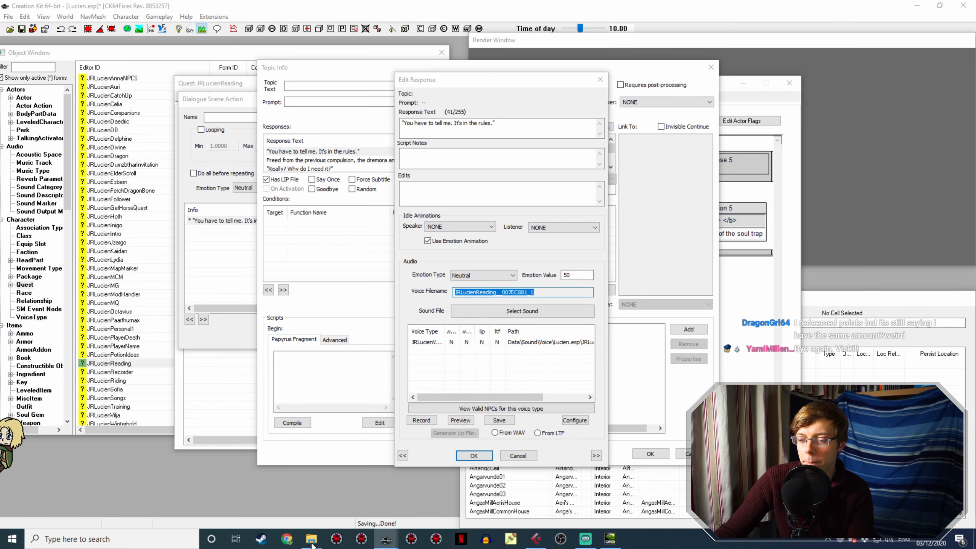
mouse_move(311, 538)
click(280, 491)
click(675, 375)
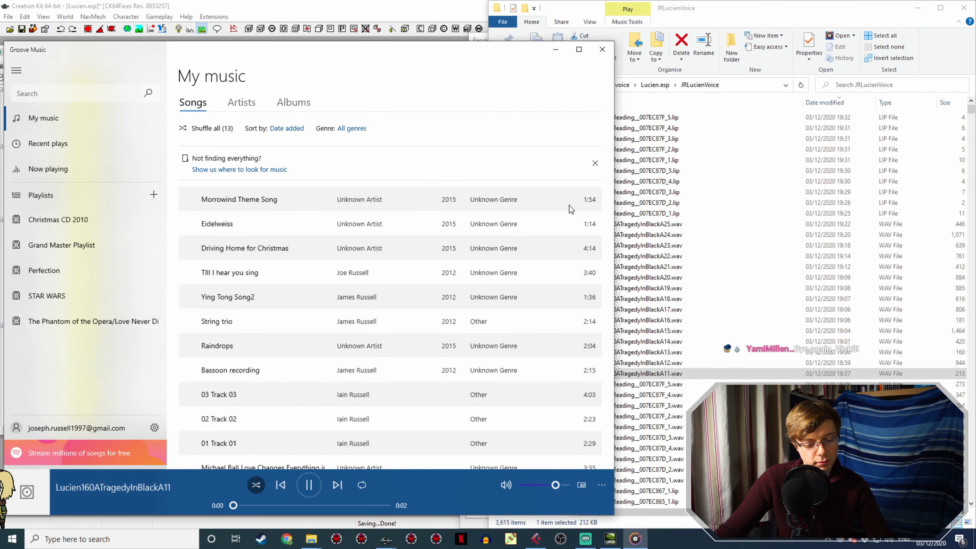
click(552, 50)
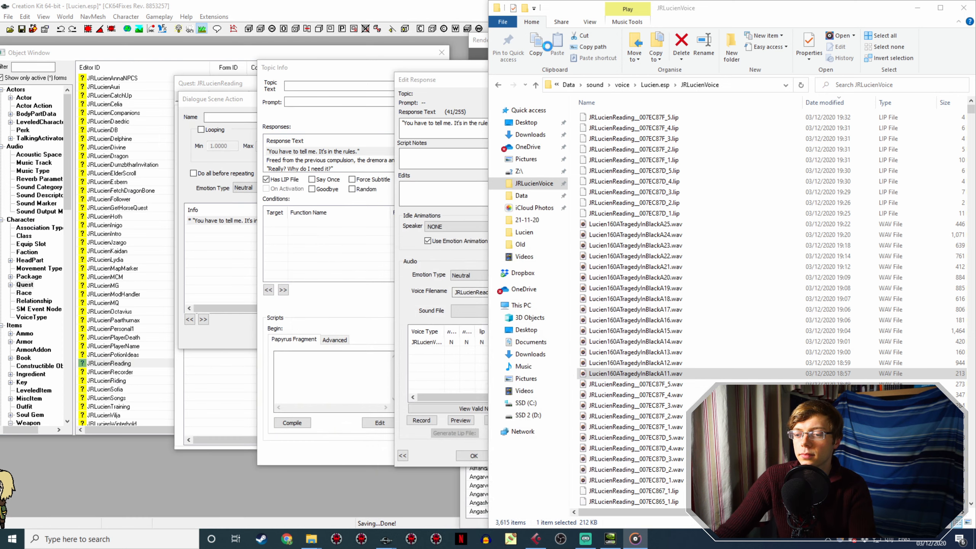
- Rename Lucien160ATragedyInBlackA11.wav to JRLucienReading__007EC881_1.wav, using the voice filename copied from the "You have to tell me. It's in the rules." response
click(436, 133)
click(474, 456)
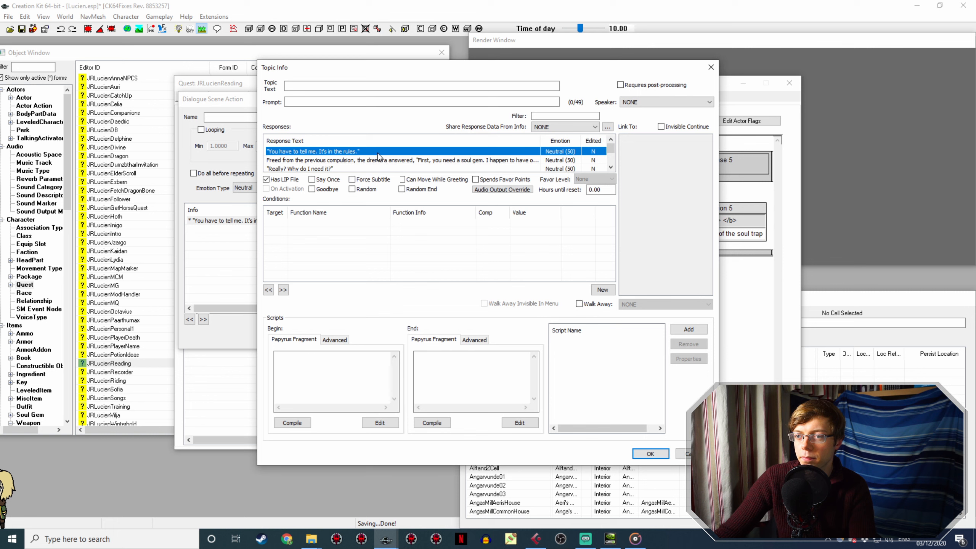
double_click(378, 152)
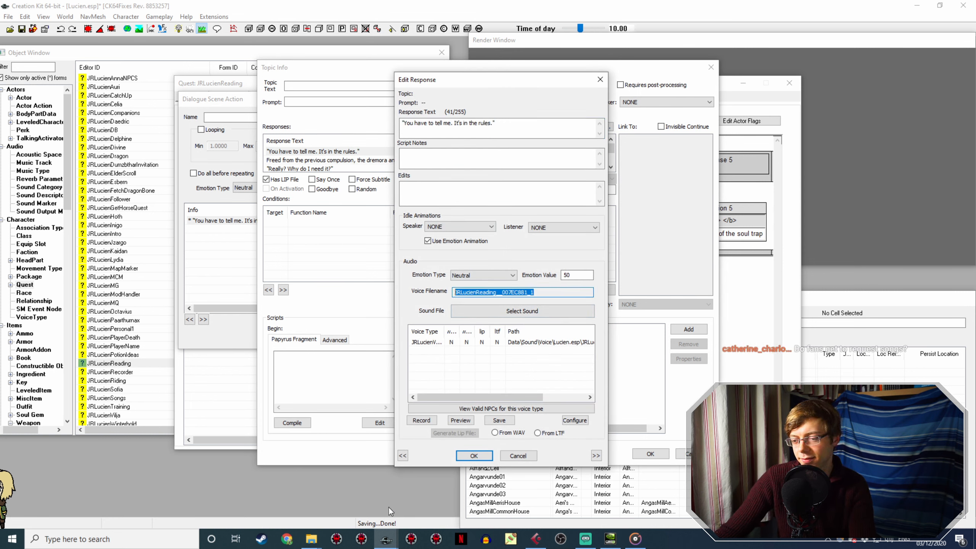
click(306, 536)
click(279, 505)
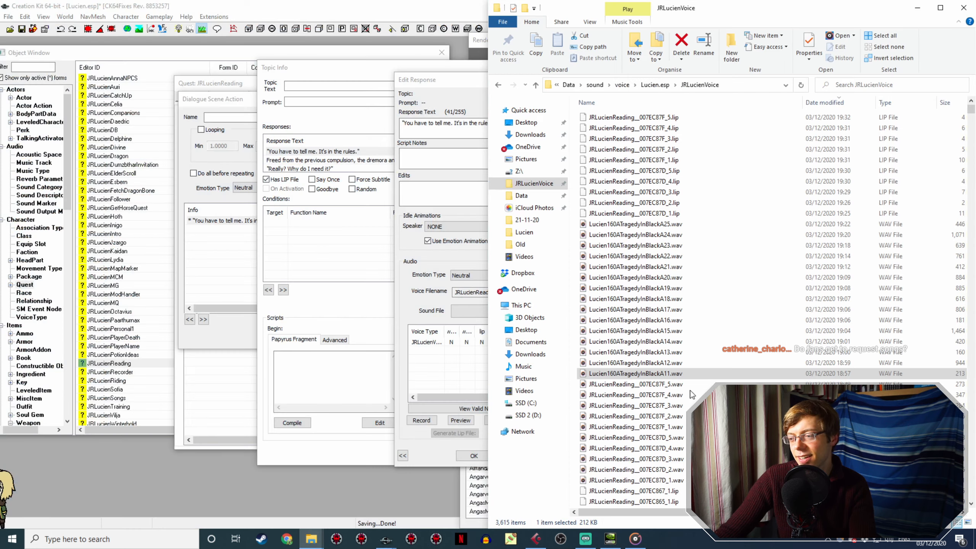
key(F2)
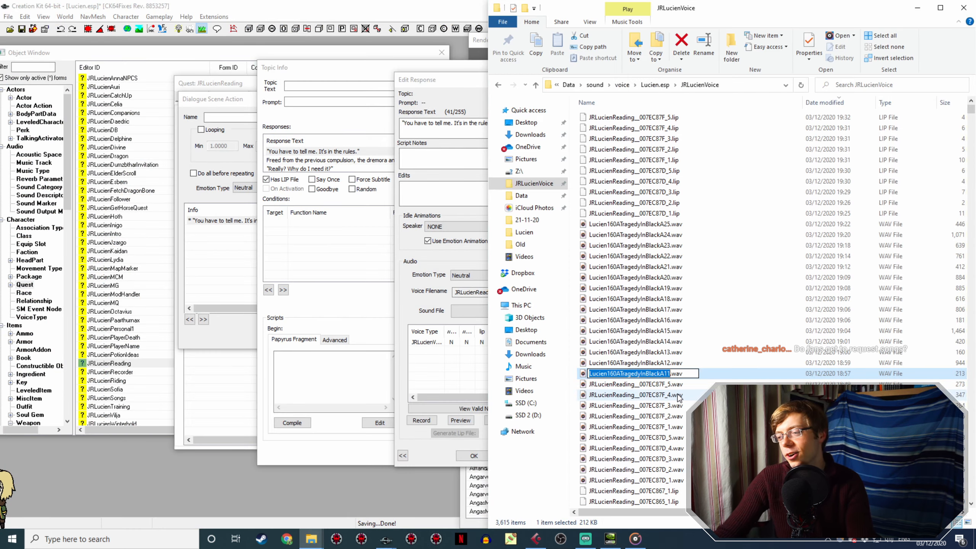
text(JRLucienReading__007EC881_1)
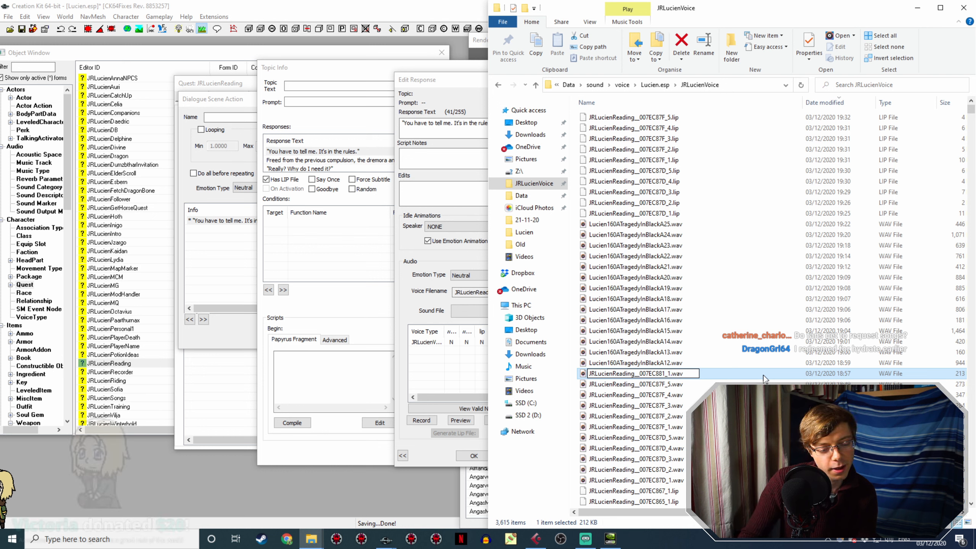
key(Return)
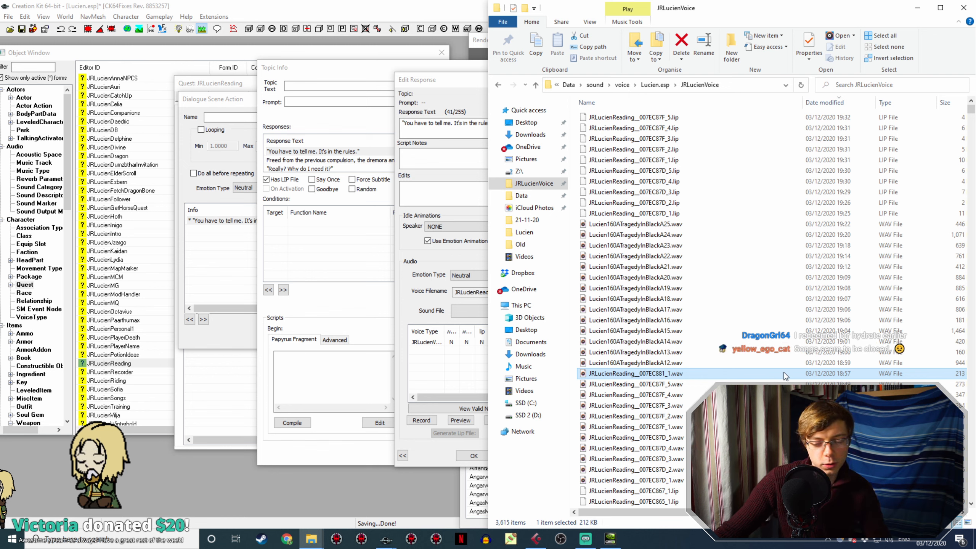
- Switch to Streamlabs OBS to check the stream chat, then return to the voice folder
click(591, 540)
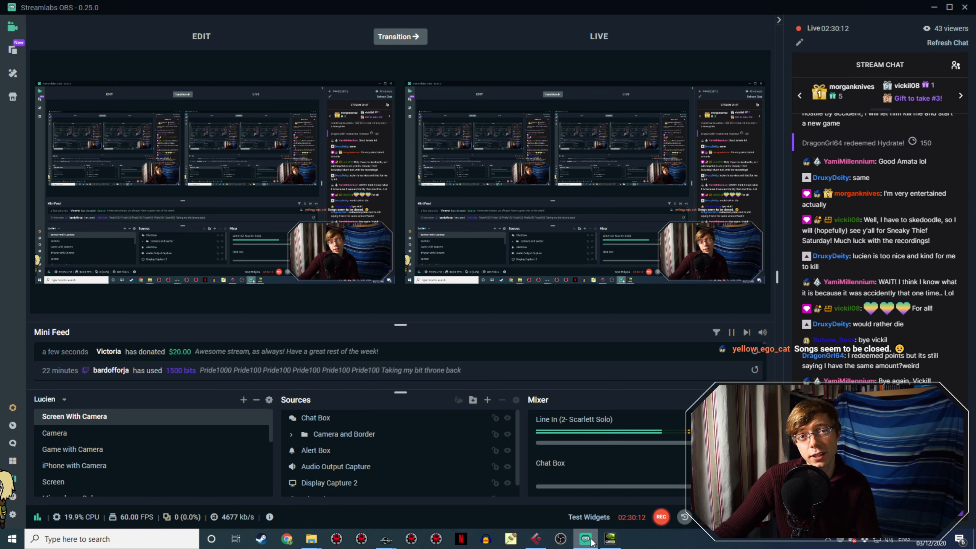
click(585, 540)
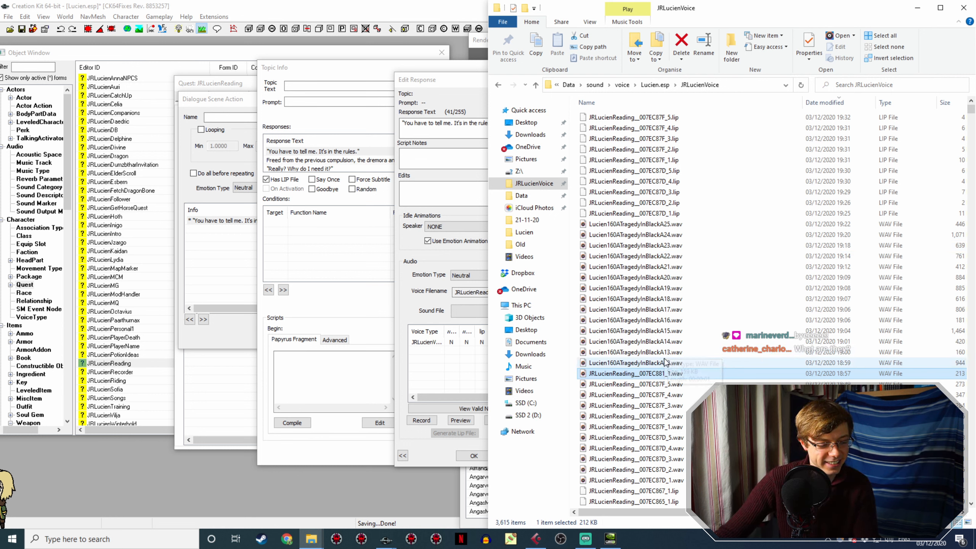
- Reload the "You have to tell me. It's in the rules." response and generate its lip file from WAV
click(432, 130)
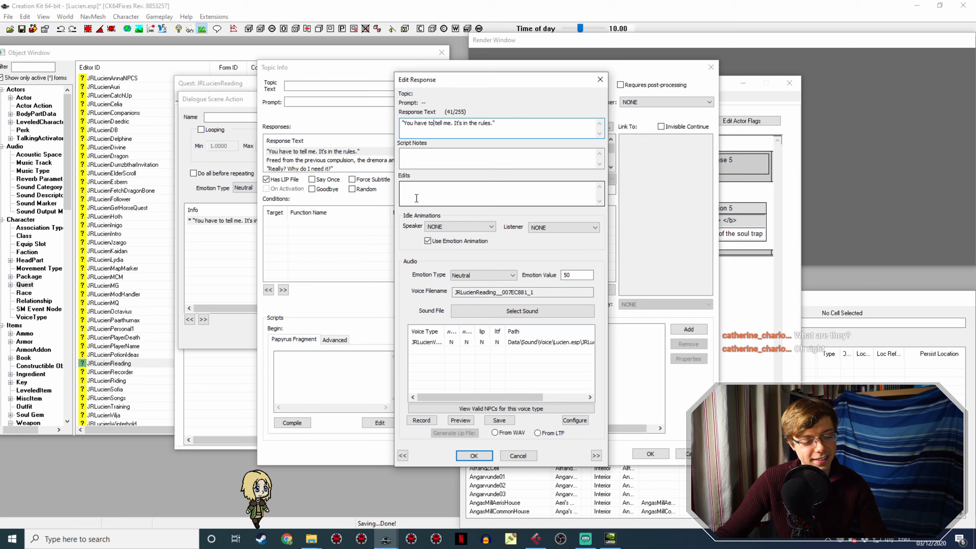
click(474, 455)
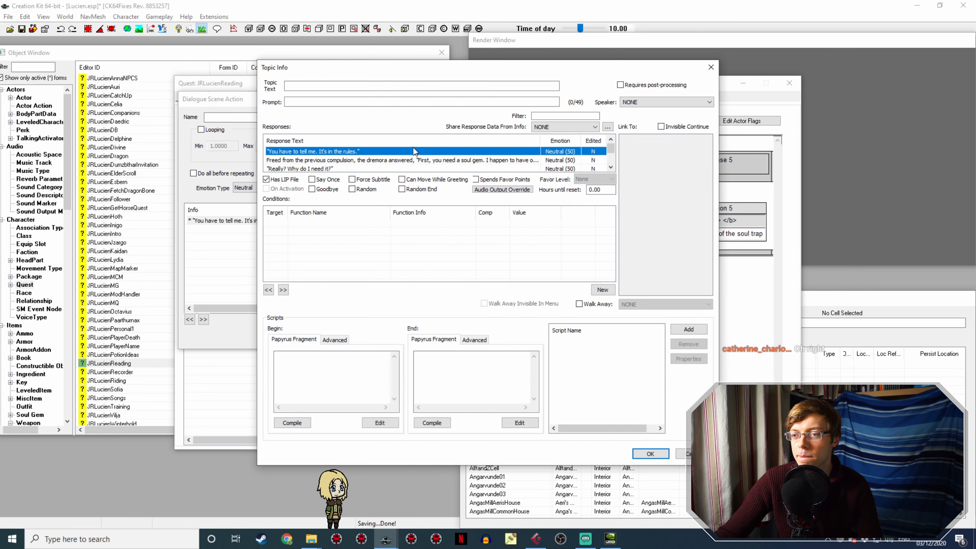
double_click(389, 152)
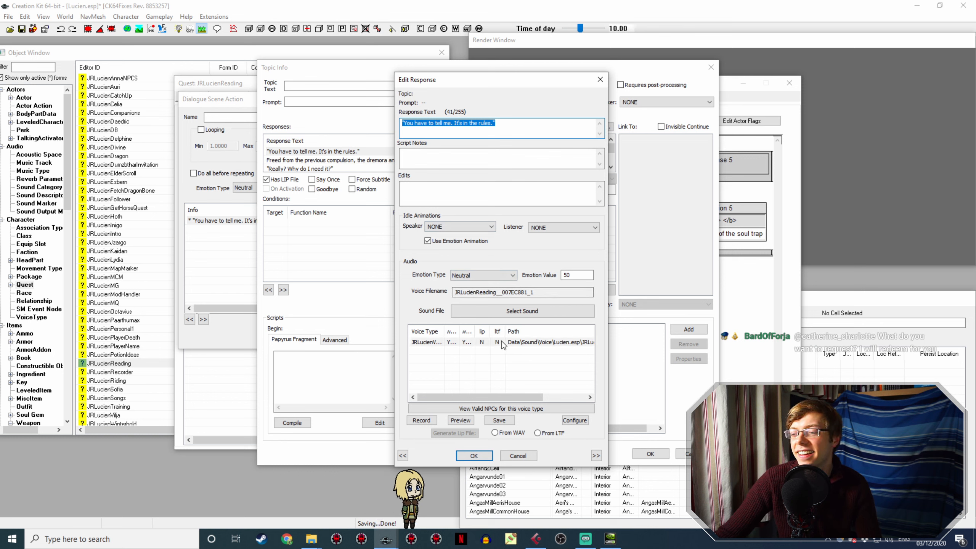
click(476, 457)
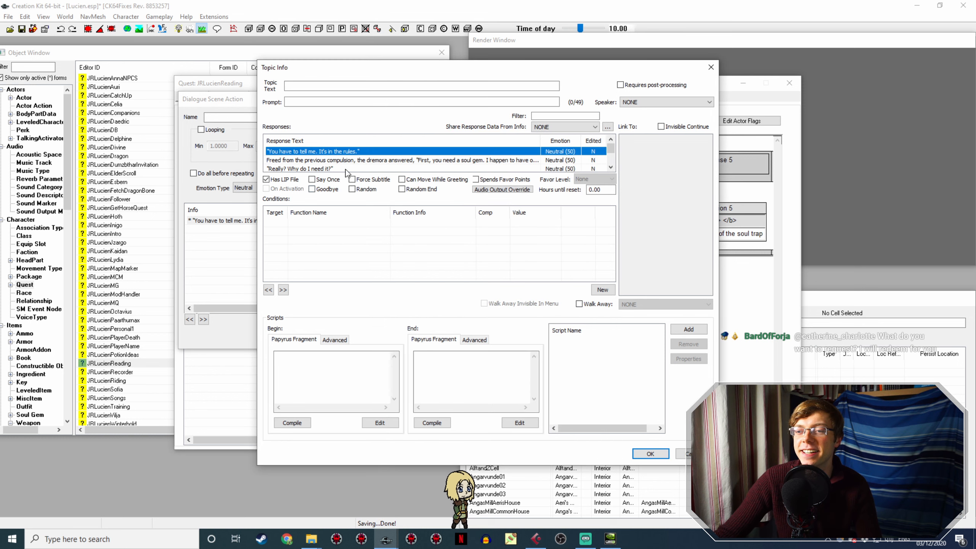
- Rename Lucien160ATragedyInBlackA12.wav to JRLucienReading__007EC881_2.wav, using the voice filename copied from the "Freed from the previous compulsion" response
double_click(348, 160)
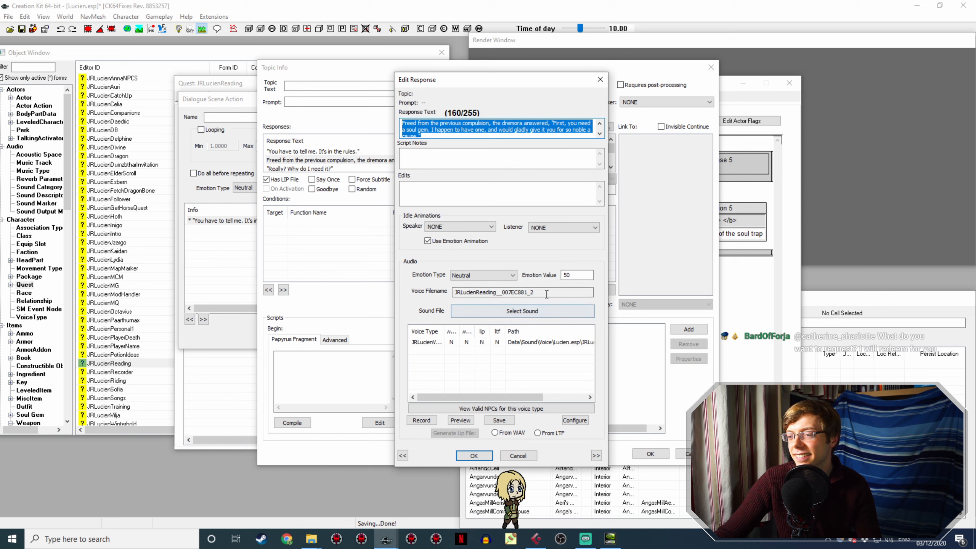
double_click(546, 292)
key(ctrl+c)
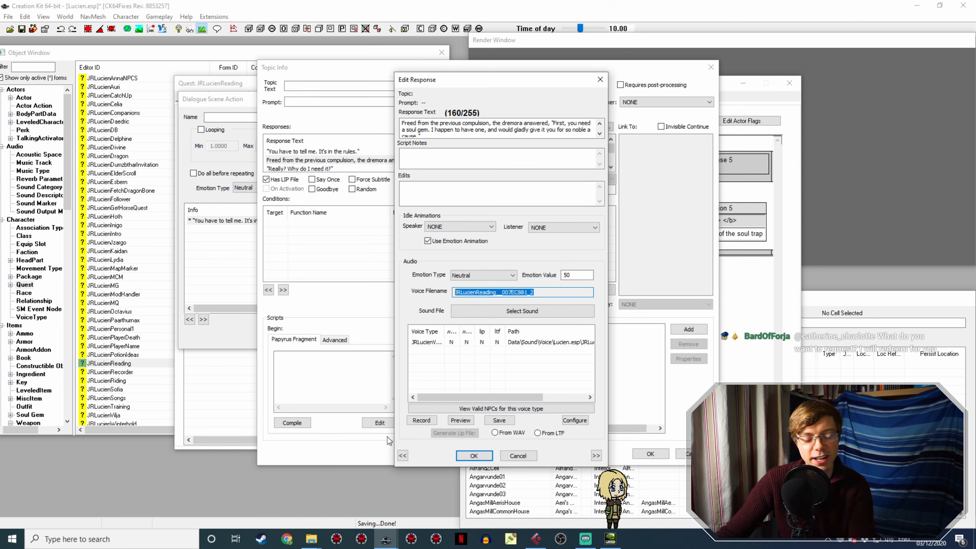
click(311, 539)
mouse_move(298, 512)
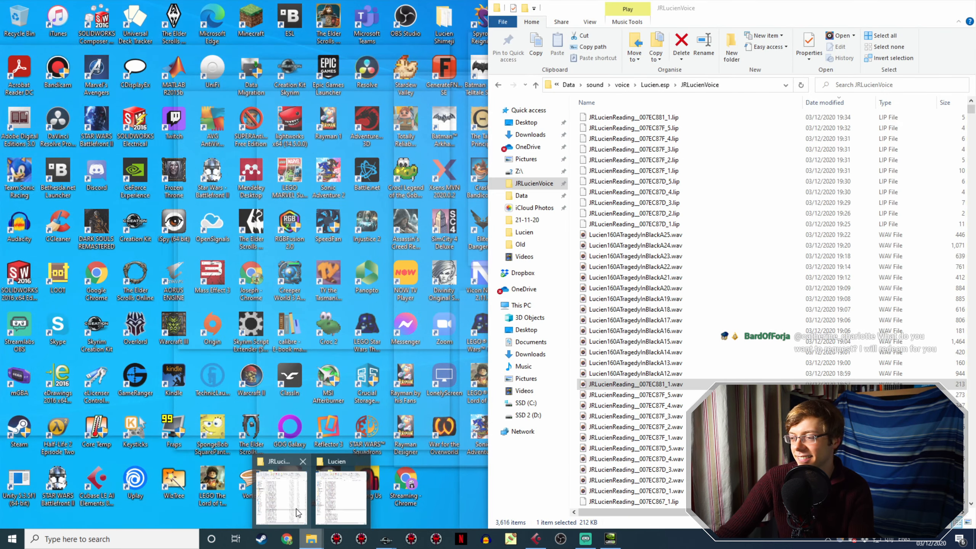
click(679, 374)
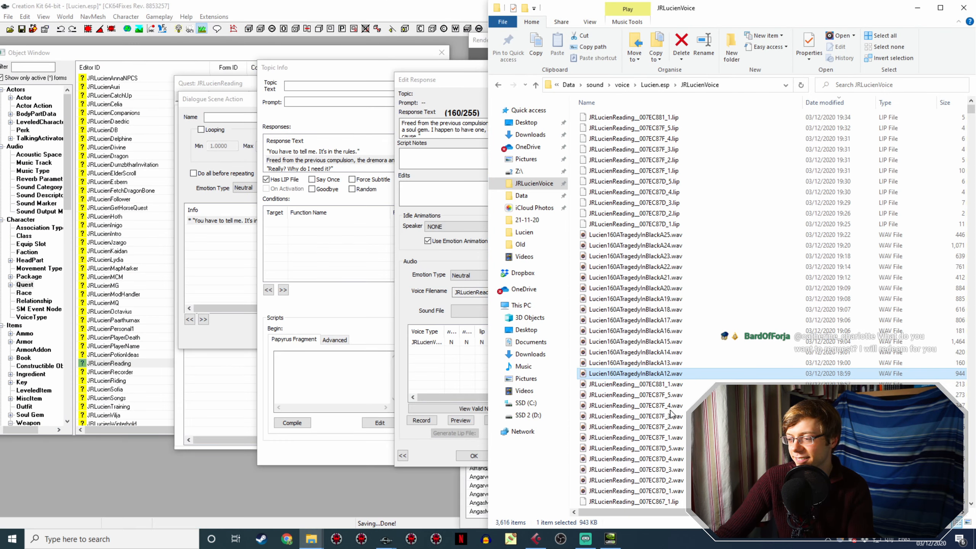
key(F2)
key(ctrl+v)
- Reload the "Freed from the previous compulsion" response and generate its lip file from WAV
click(438, 396)
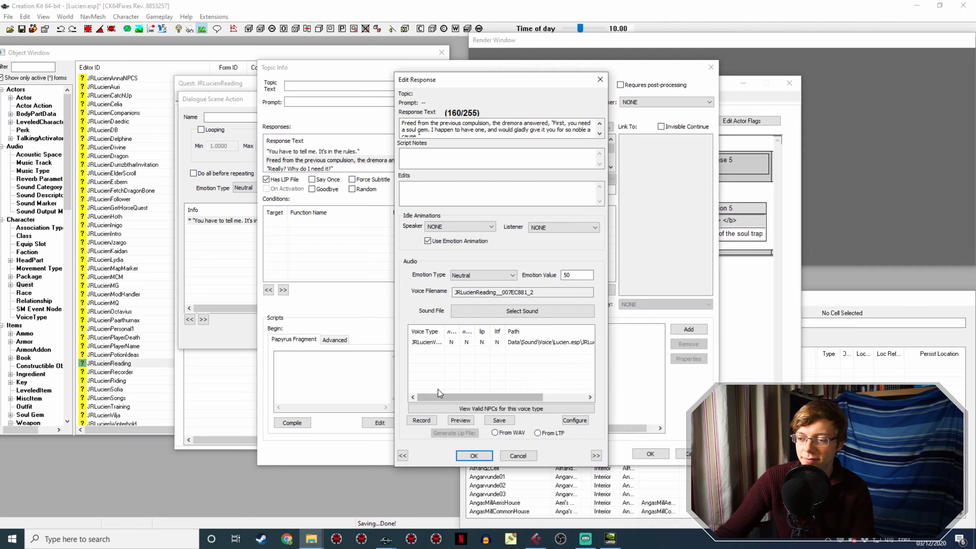
click(473, 455)
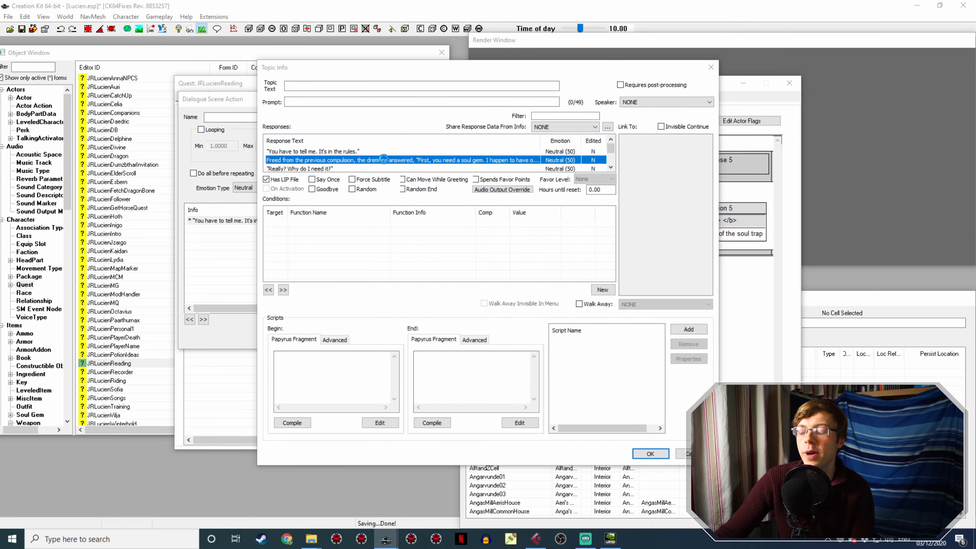
double_click(386, 161)
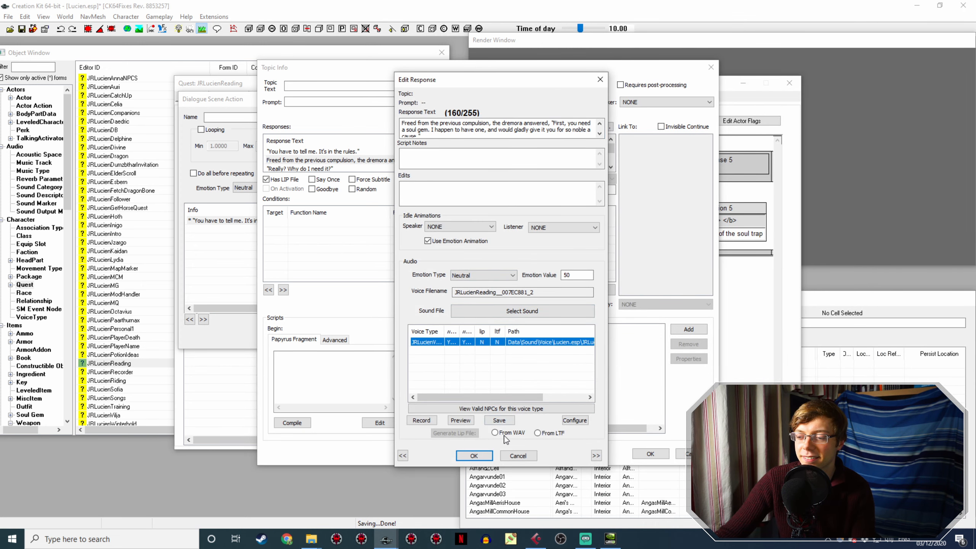
click(504, 433)
click(476, 456)
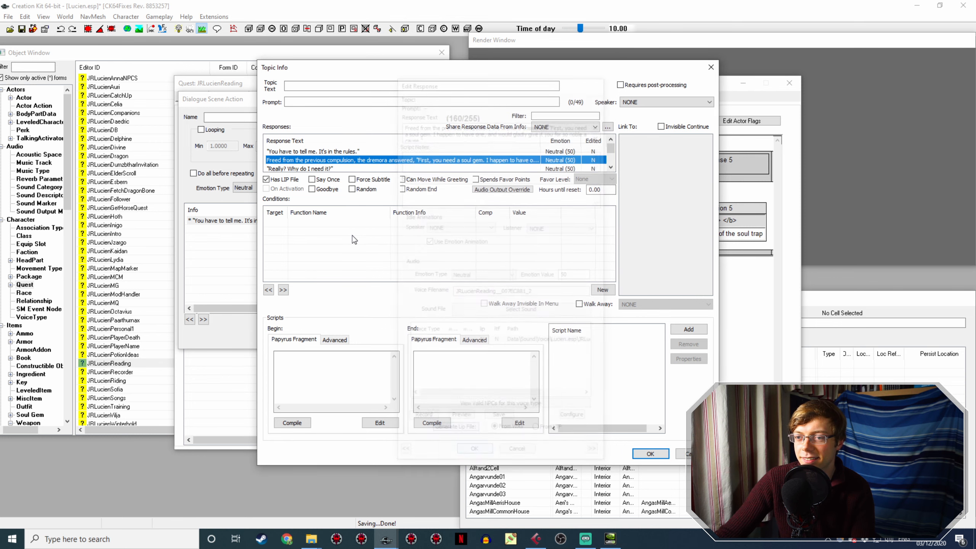
- Rename Lucien160ATragedyInBlackA13.wav to JRLucienReading__007EC881_3.wav, using the voice filename copied from the "Really? Why do I need it?" response
double_click(329, 169)
drag(542, 292, 380, 305)
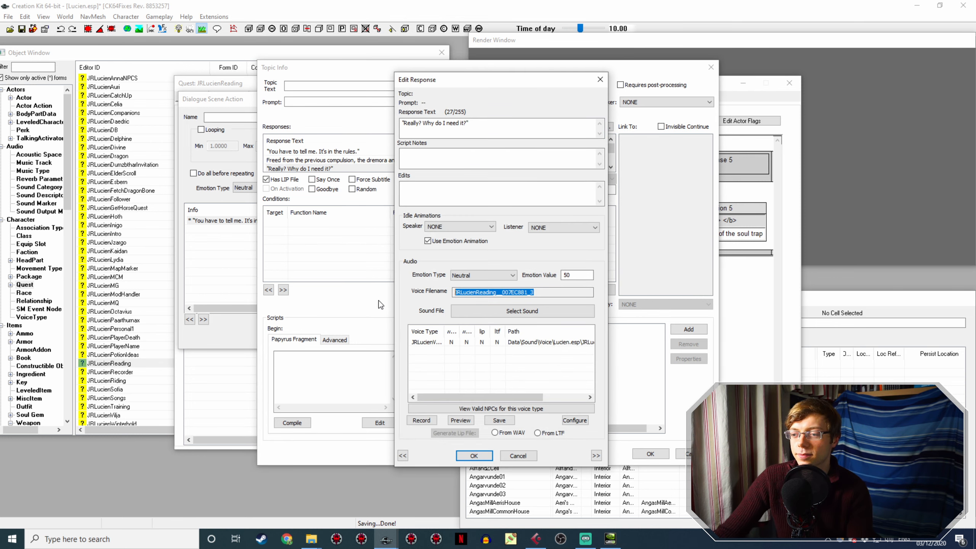
click(317, 536)
click(266, 497)
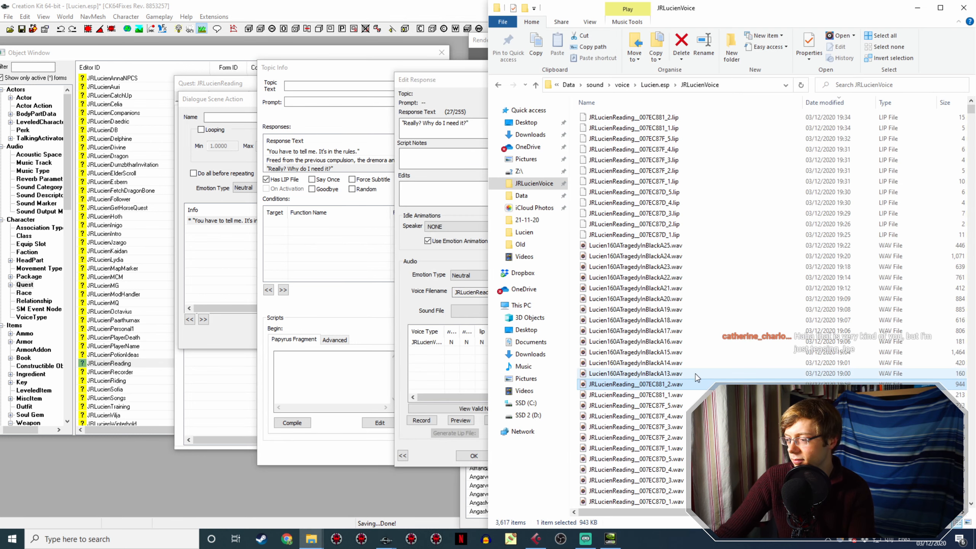
click(680, 374)
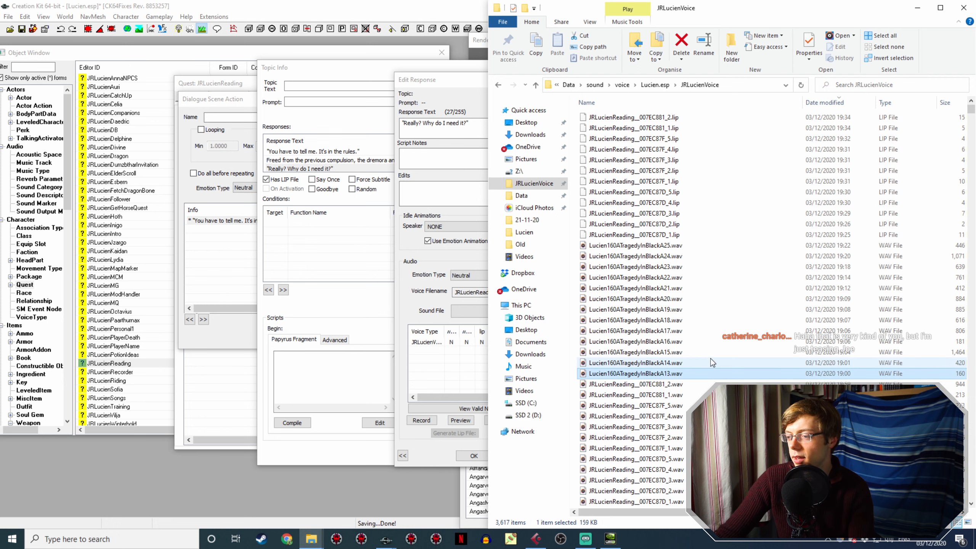
click(466, 450)
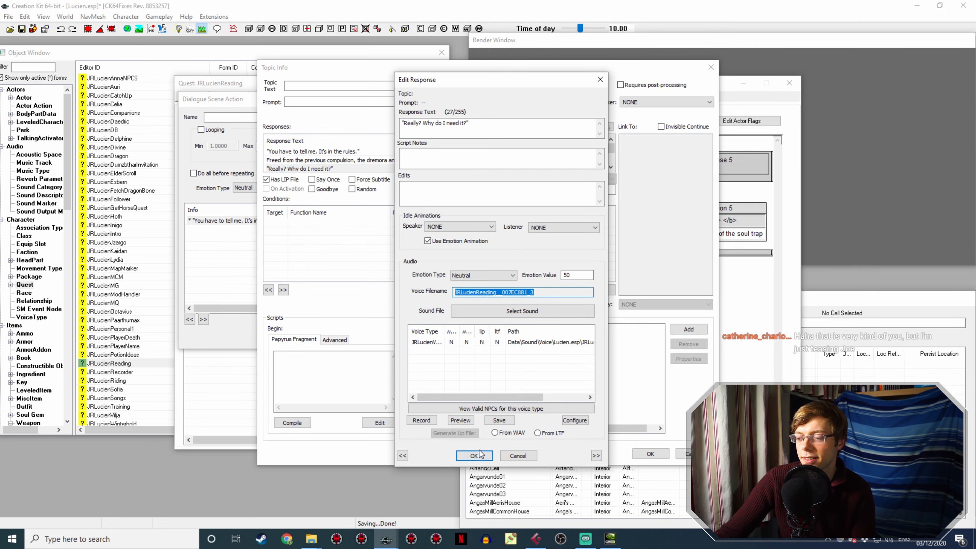
click(474, 455)
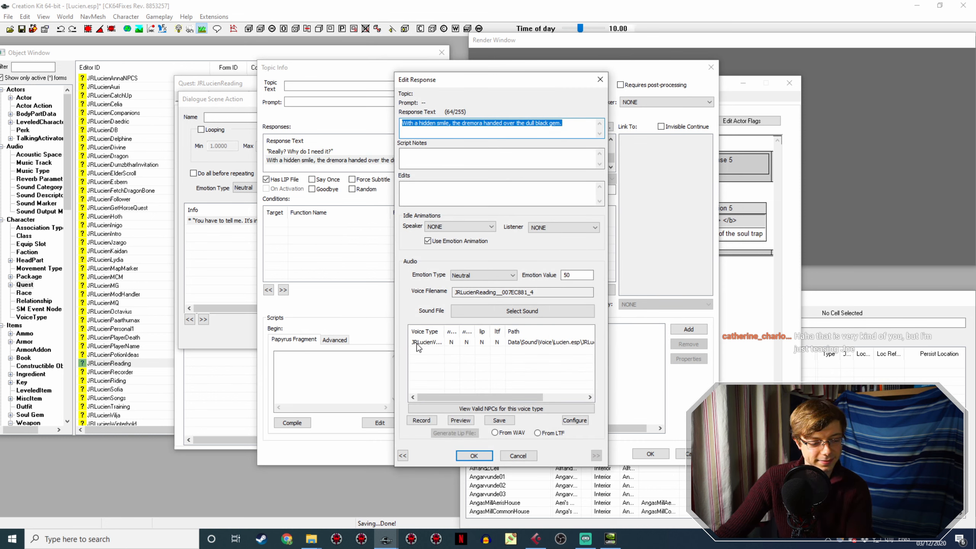
- Rename Lucien160ATragedyInBlackA14.wav to JRLucienReading__007EC881_4.wav, using the voice filename copied from the "With a hidden smile" response
double_click(540, 292)
key(ctrl+c)
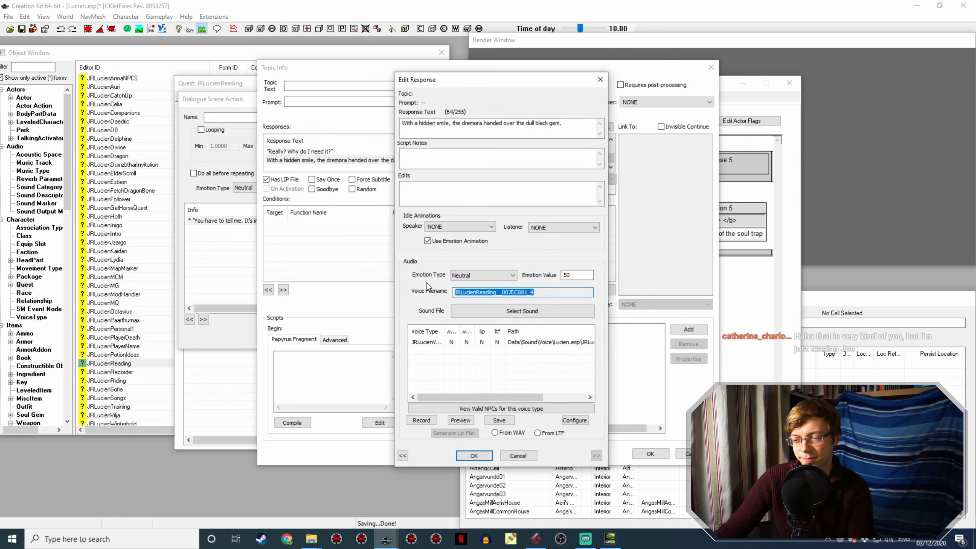
click(313, 541)
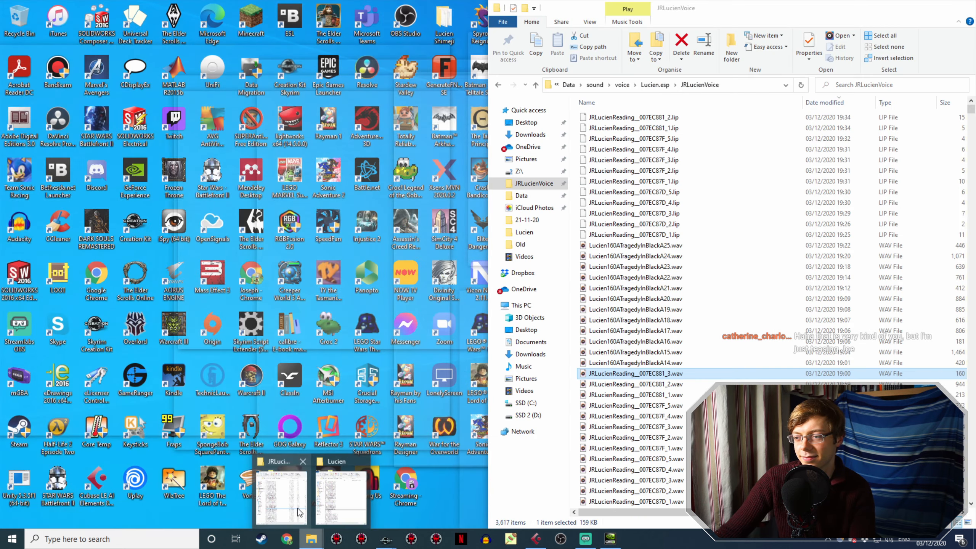
click(299, 511)
click(687, 363)
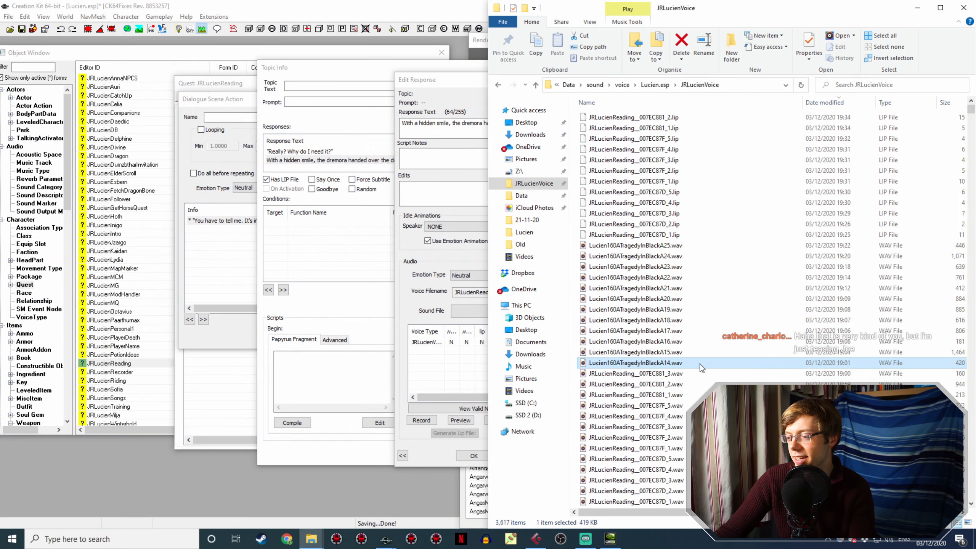
key(F2)
key(ctrl+v)
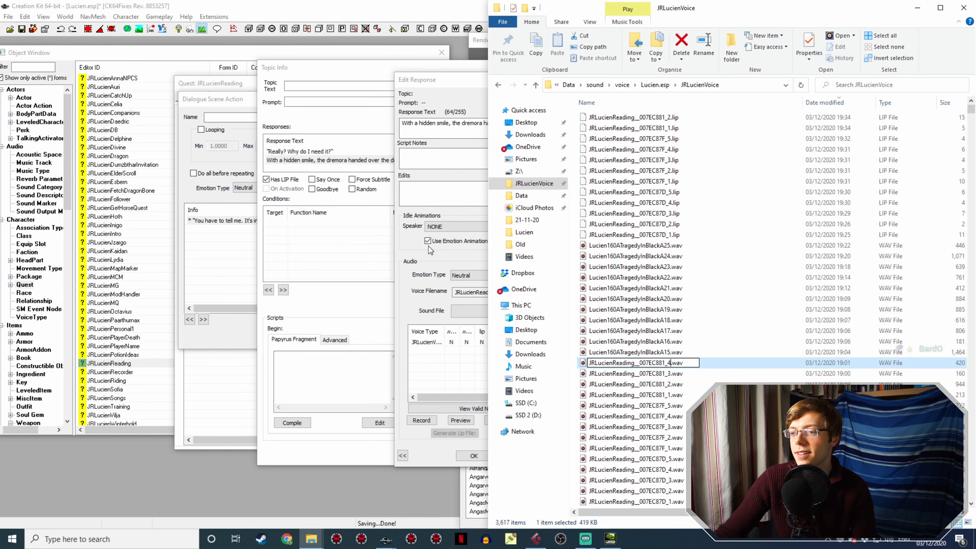
- Reload the "With a hidden smile" response and generate its lip file from WAV
click(420, 260)
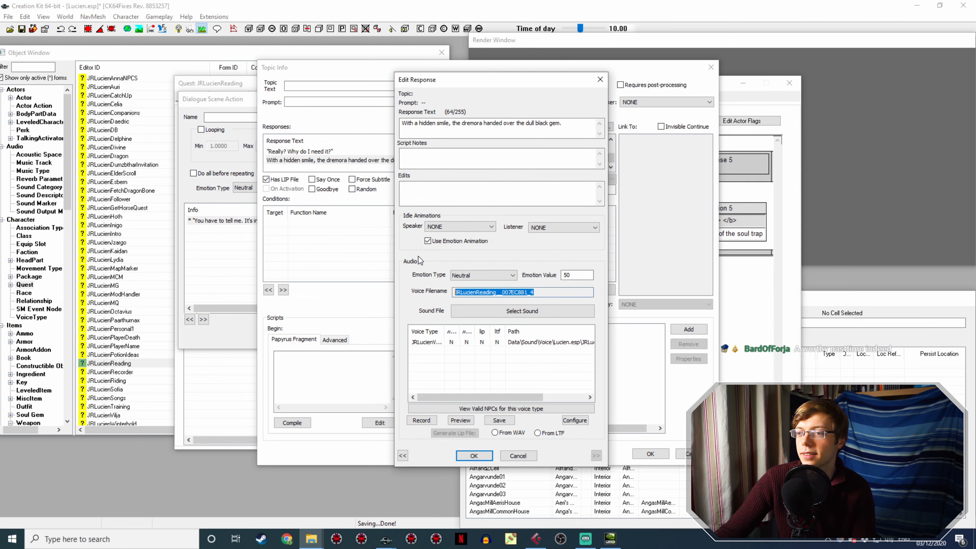
click(467, 454)
double_click(408, 160)
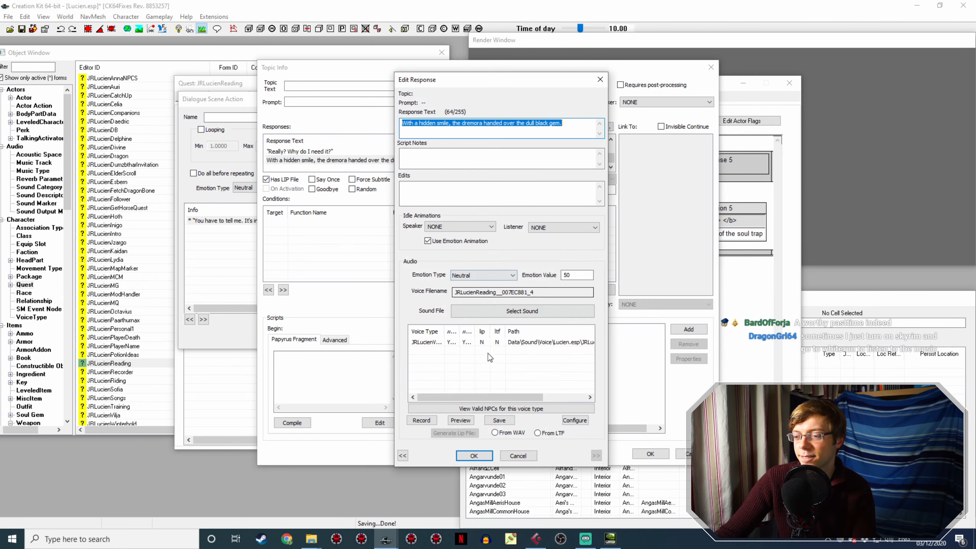
click(474, 456)
- Accept the Action 3 dialogue and open the topic info of Action 4, "It is not enough to cast a spell"
click(650, 454)
click(556, 328)
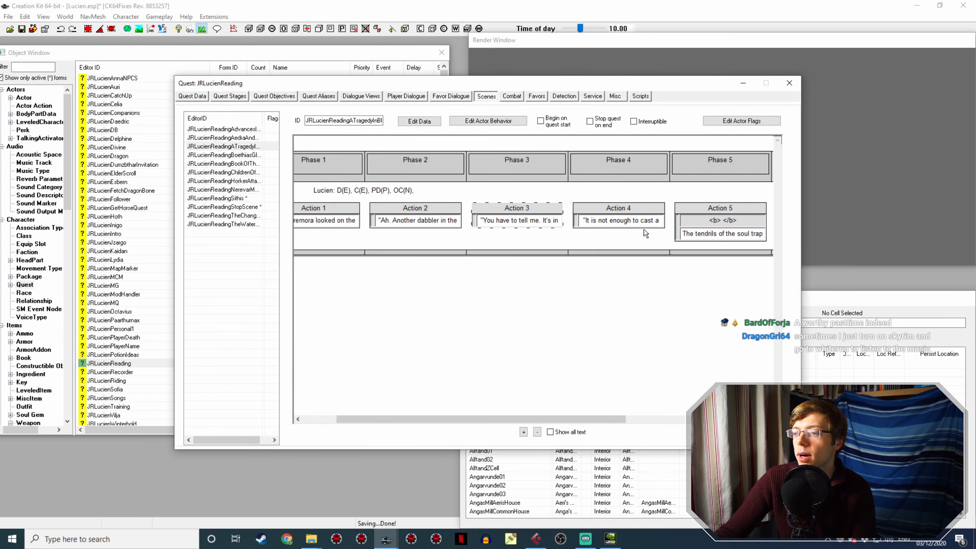
double_click(623, 209)
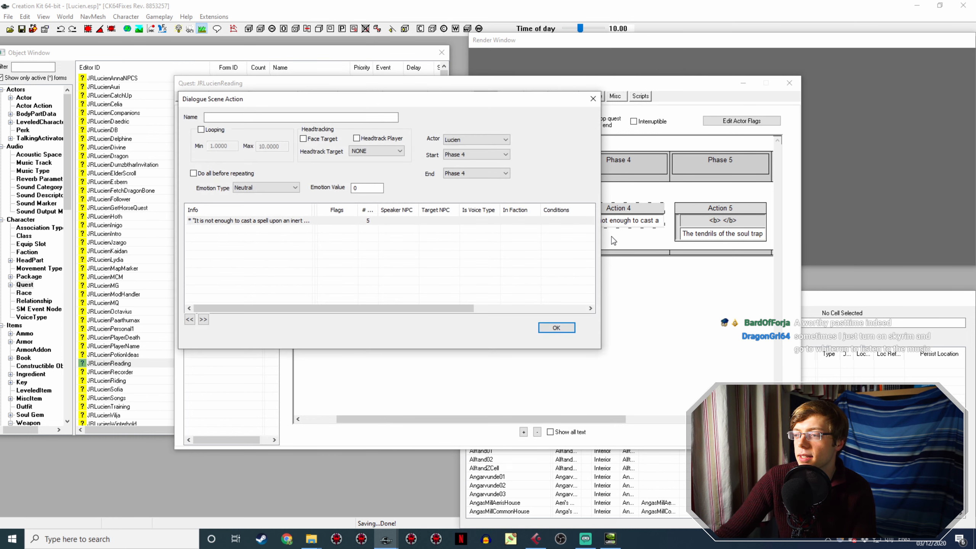
double_click(267, 220)
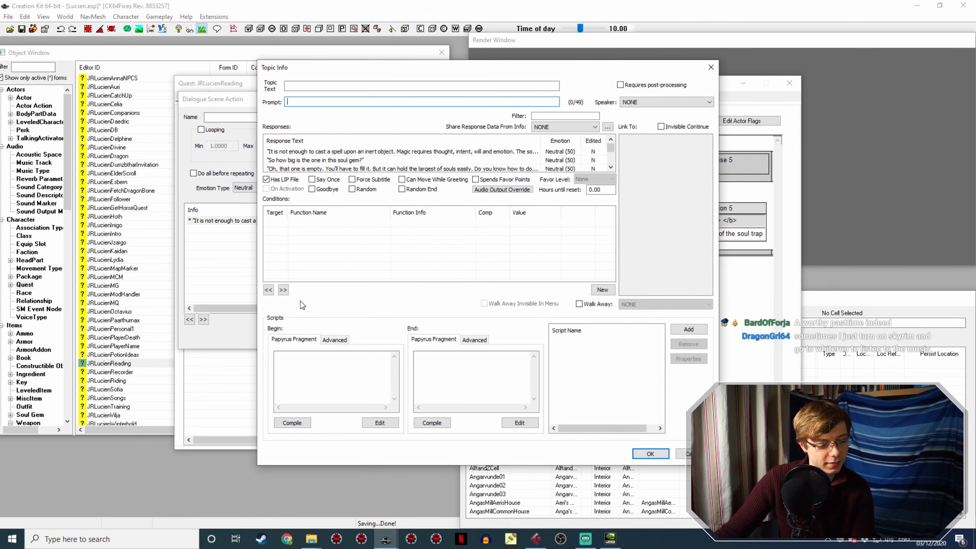
- Rename Lucien160ATragedyInBlackA15.wav to JRLucienReading__007EC883_1.wav, using the voice filename copied from the "It is not enough to cast a spell" response
double_click(386, 154)
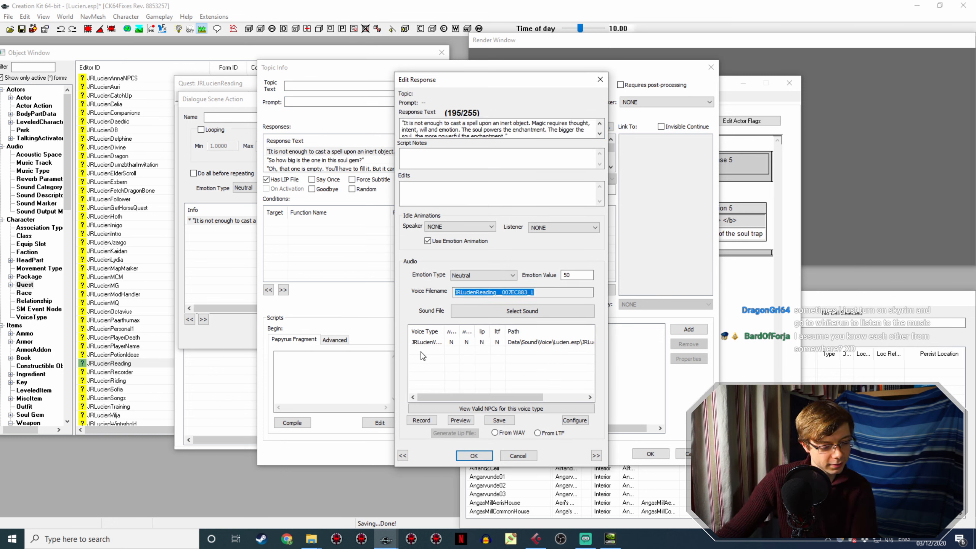
mouse_move(311, 538)
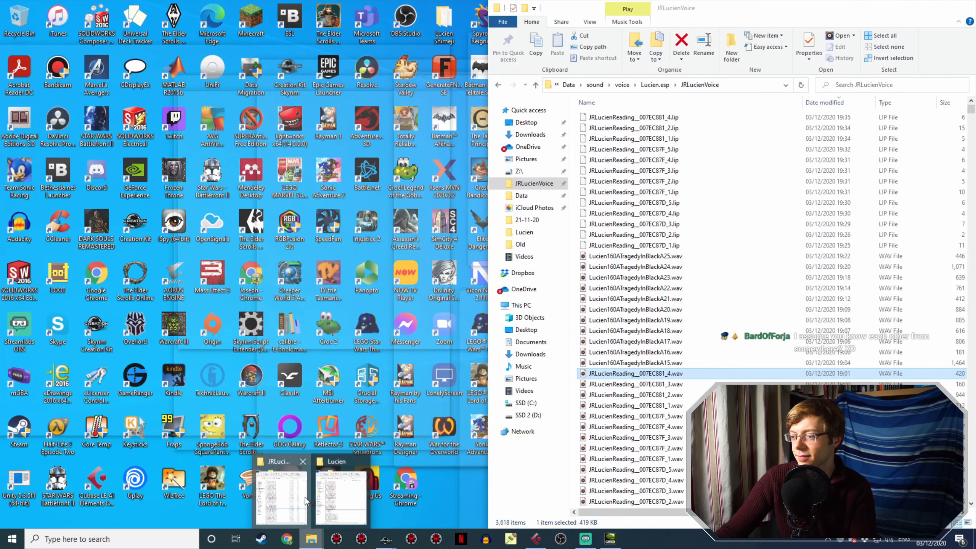
click(304, 500)
click(698, 365)
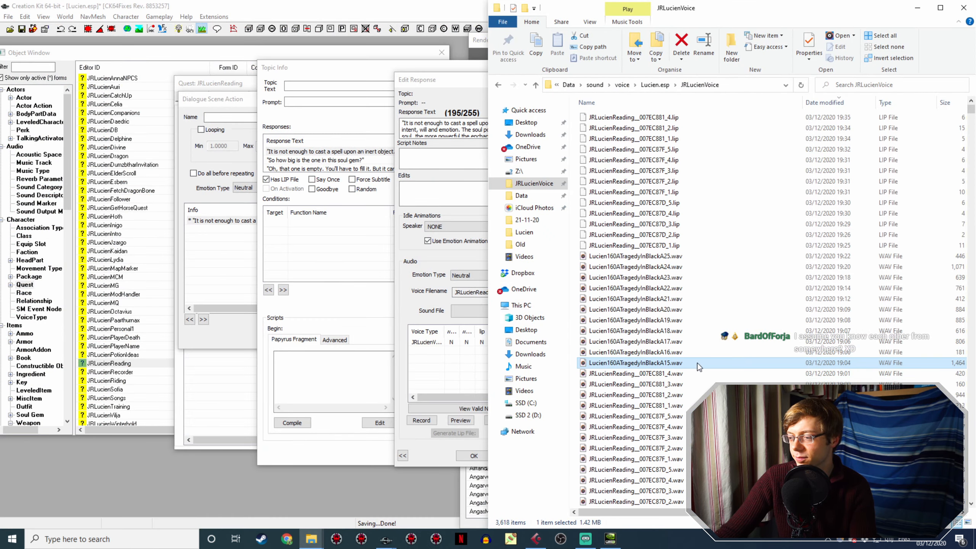
key(F2)
text(JRLucienReading__007EC883_1)
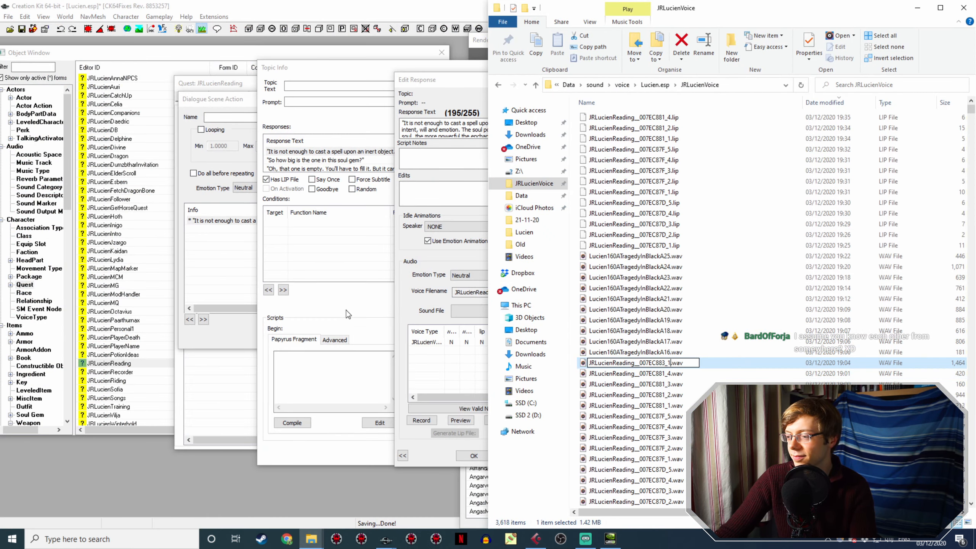
- Reload the "It is not enough to cast a spell" response and generate its lip file from WAV
click(434, 255)
click(474, 455)
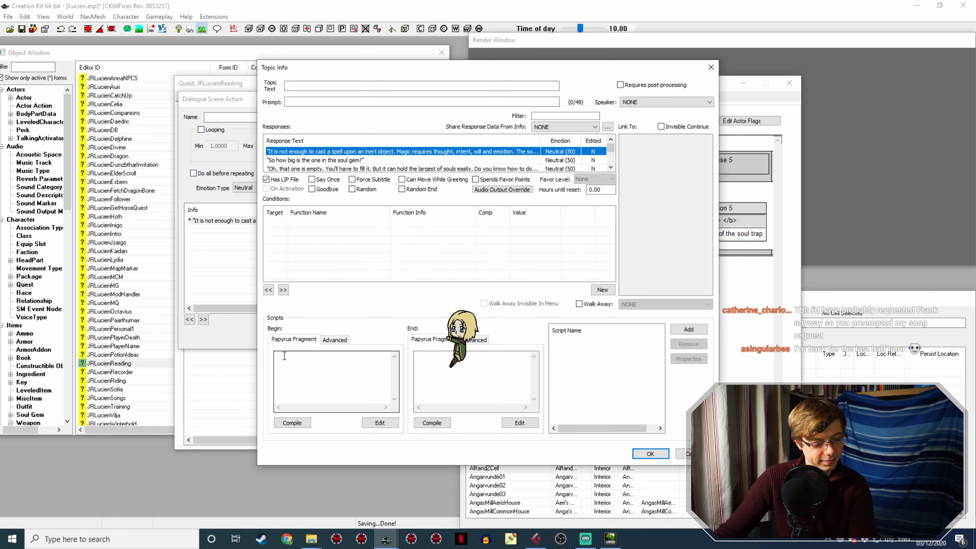
double_click(346, 152)
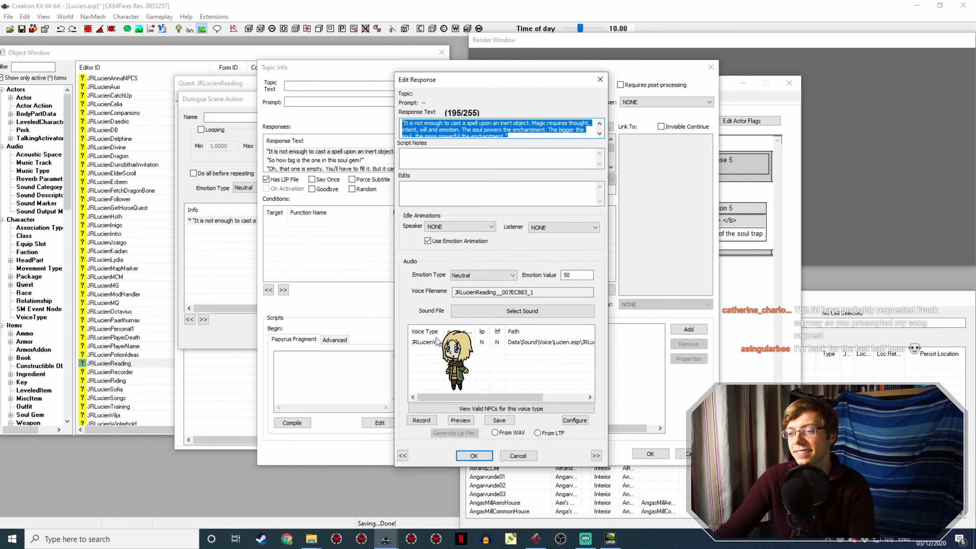
click(431, 342)
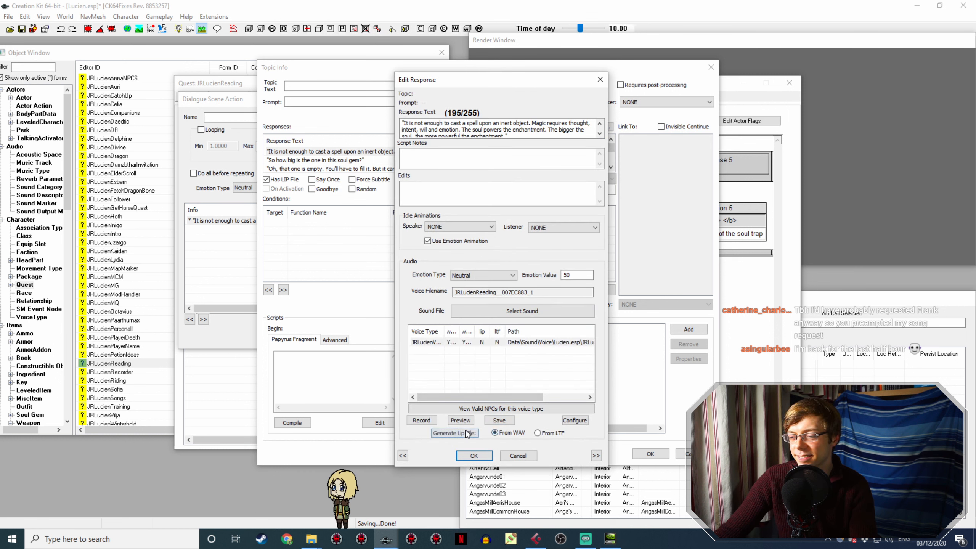
click(454, 432)
click(474, 455)
- Rename Lucien160ATragedyInBlackA16.wav to JRLucienReading__007EC883_2.wav, using the voice filename copied from the "So how big is the one in this soul gem?" response
click(338, 161)
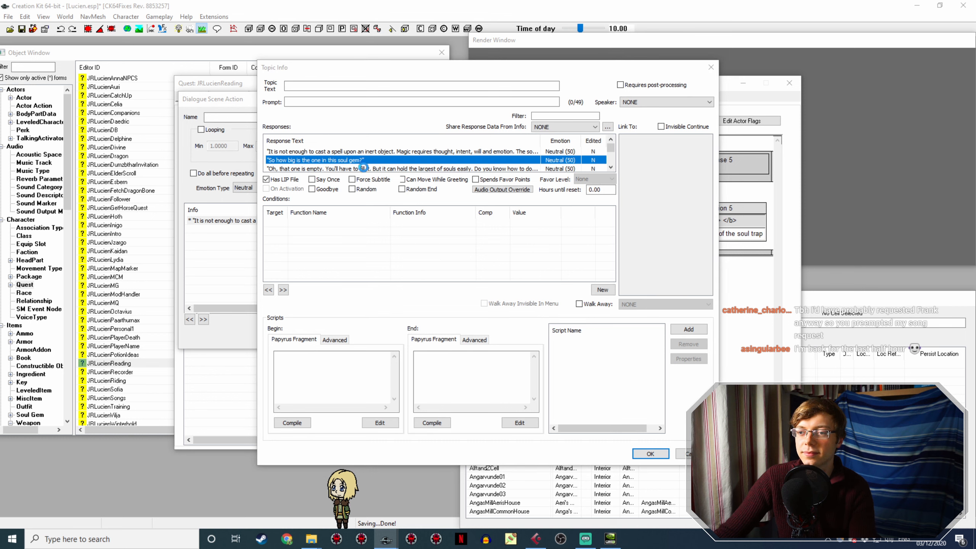
double_click(545, 292)
key(ctrl+c)
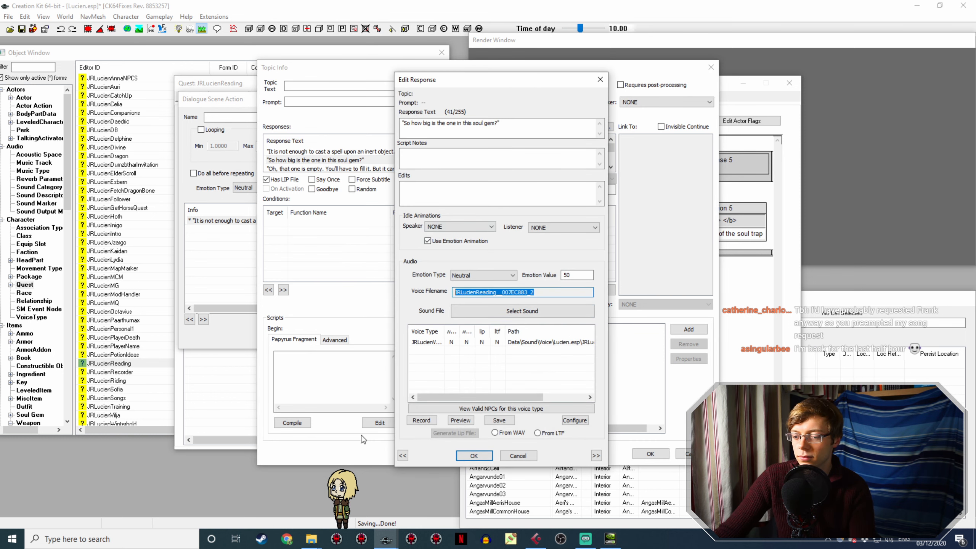
mouse_move(312, 540)
click(284, 497)
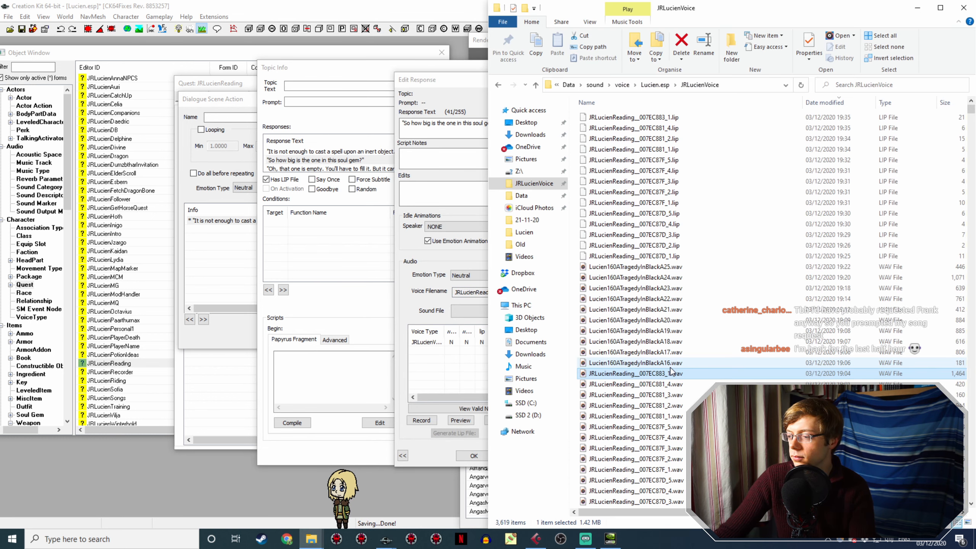
key(F2)
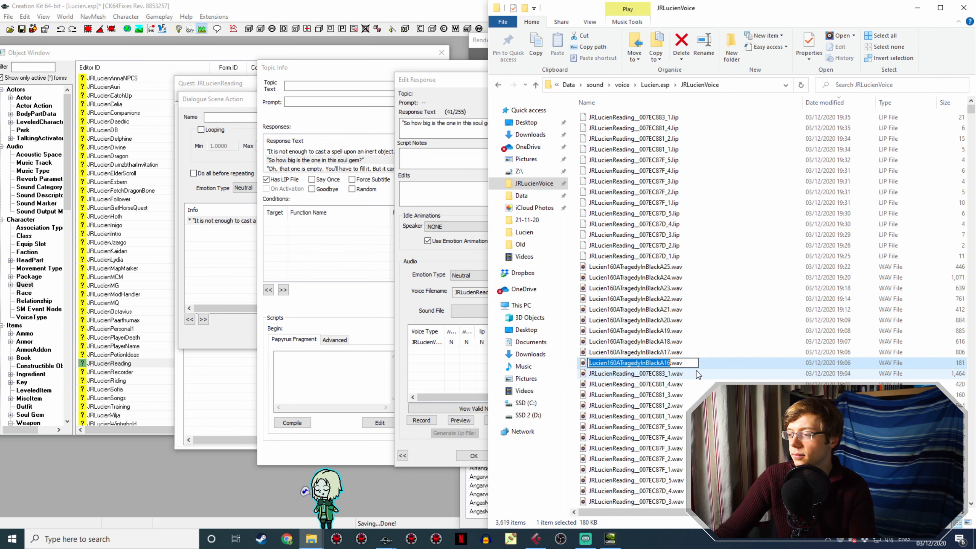
key(ctrl+v)
- Reload the "So how big is the one in this soul gem?" response and generate its lip file from WAV
click(437, 150)
click(473, 455)
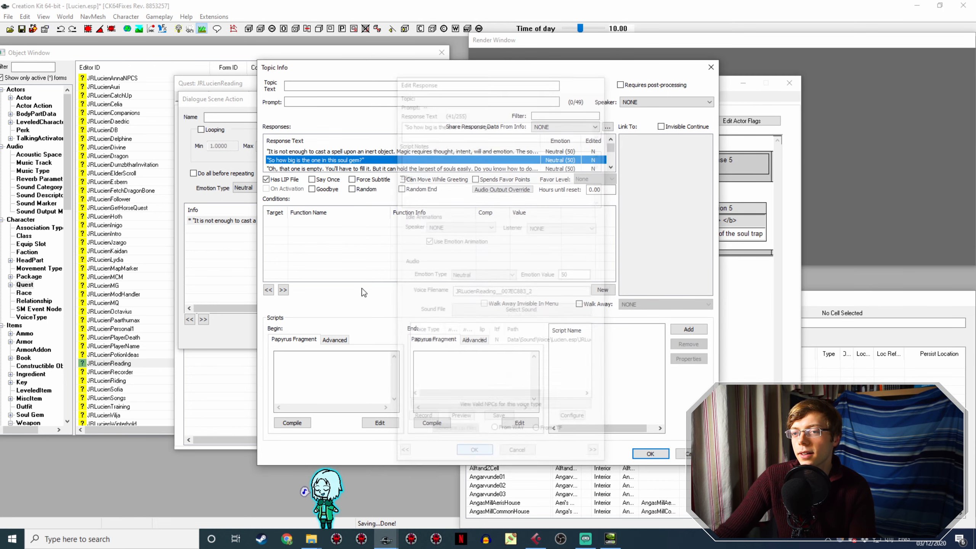
double_click(361, 160)
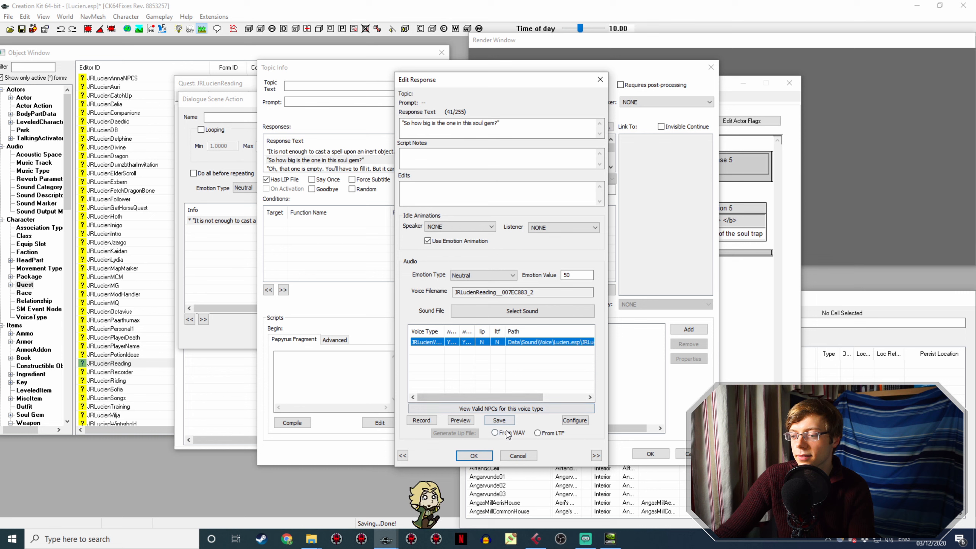
click(454, 432)
click(473, 455)
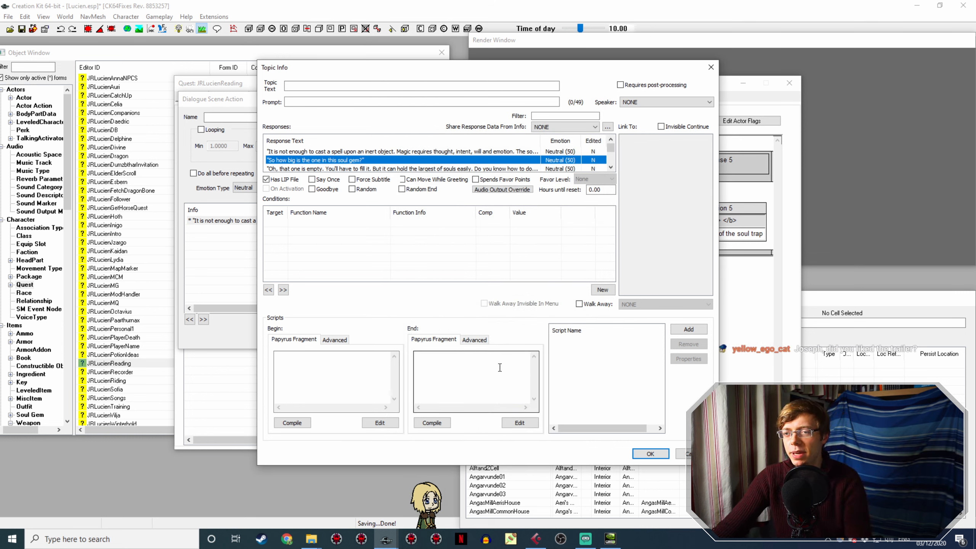
- Rename Lucien160ATragedyInBlackA17.wav to JRLucienReading__007EC883_3.wav, using the voice filename copied from the "Oh, that one is empty" response
scroll(434, 159, down, 1)
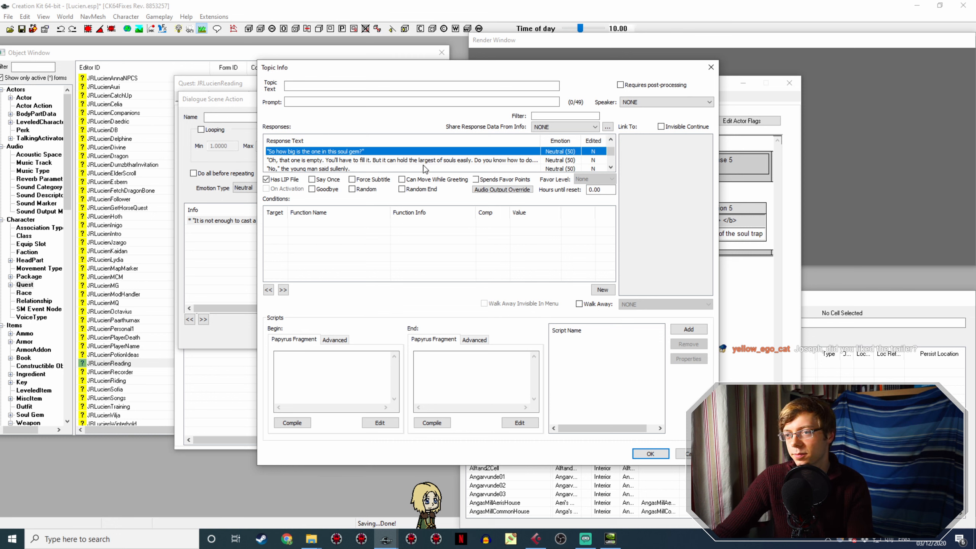
double_click(425, 161)
drag(534, 292, 395, 295)
click(317, 539)
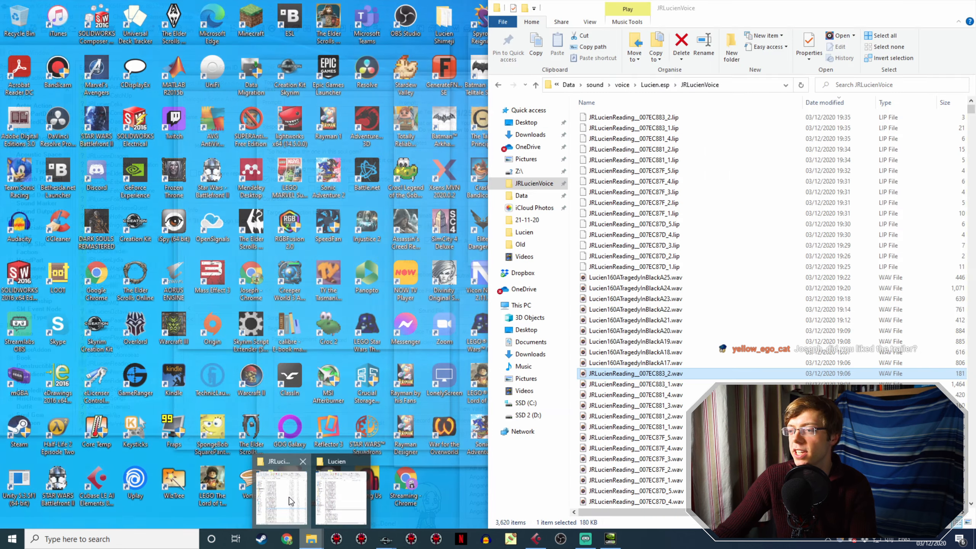
click(292, 503)
click(689, 363)
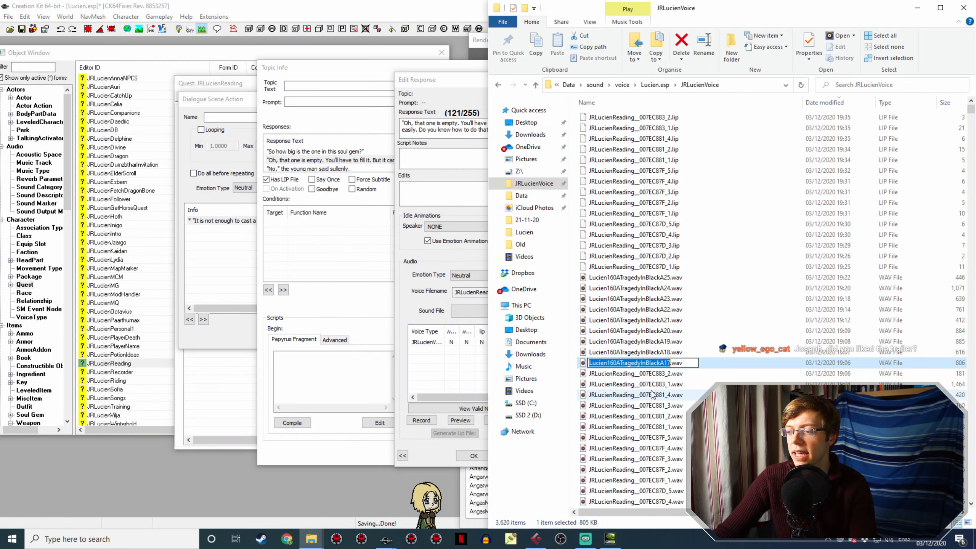
- Reload the "Oh, that one is empty" response, generate its lip file from WAV and check that the file exists
click(403, 318)
click(474, 452)
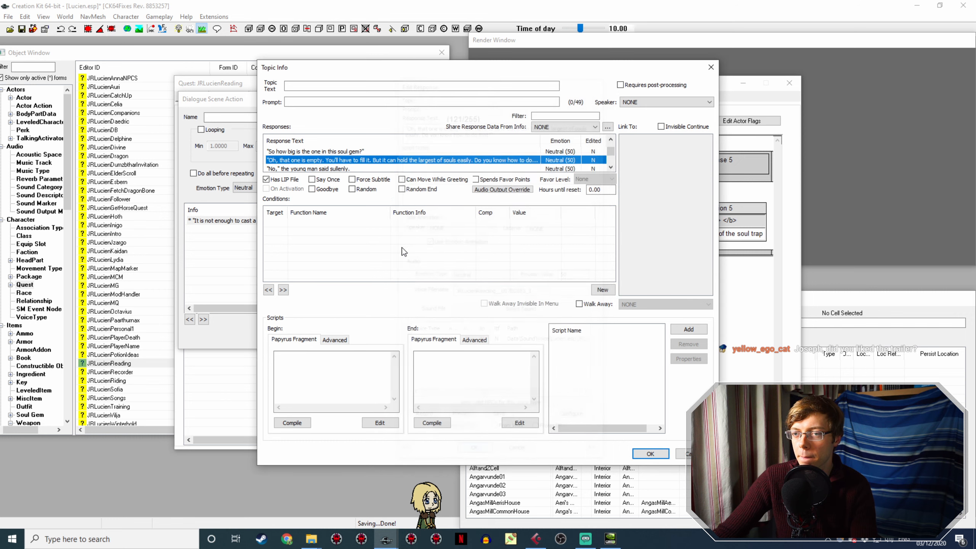
double_click(403, 152)
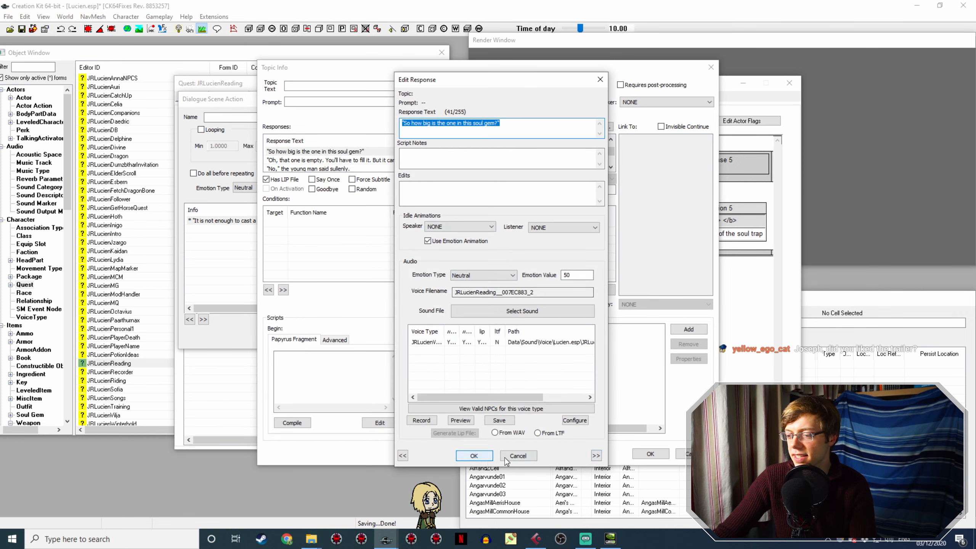
click(518, 453)
click(336, 160)
double_click(336, 159)
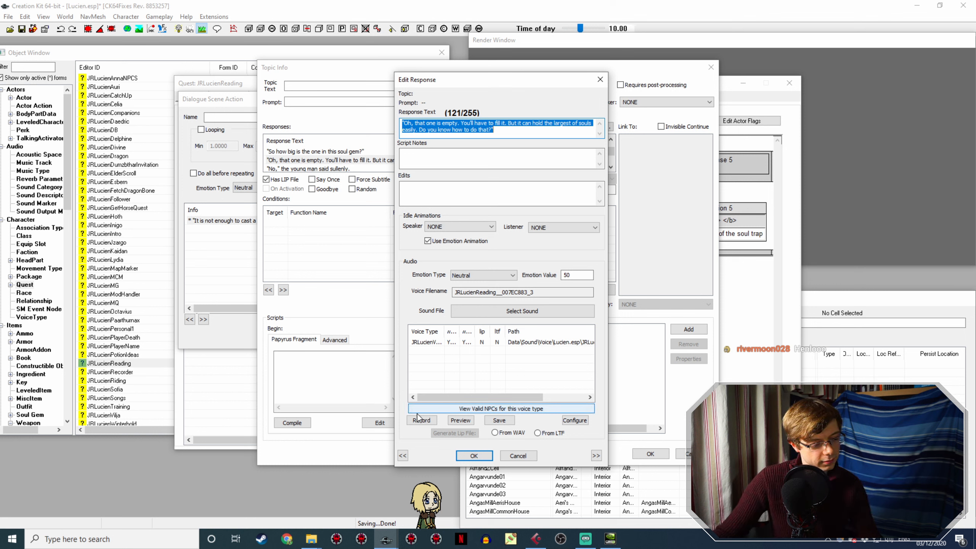
click(426, 341)
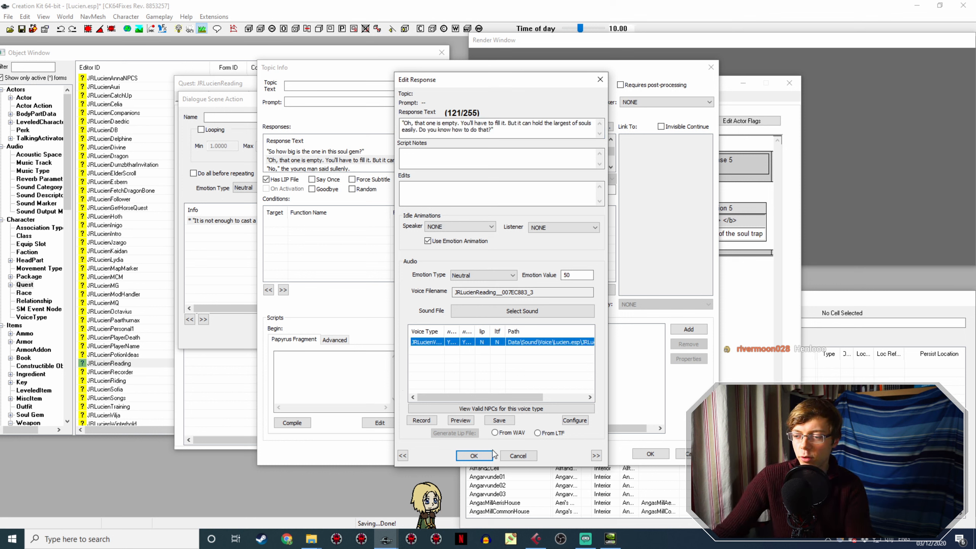
click(495, 432)
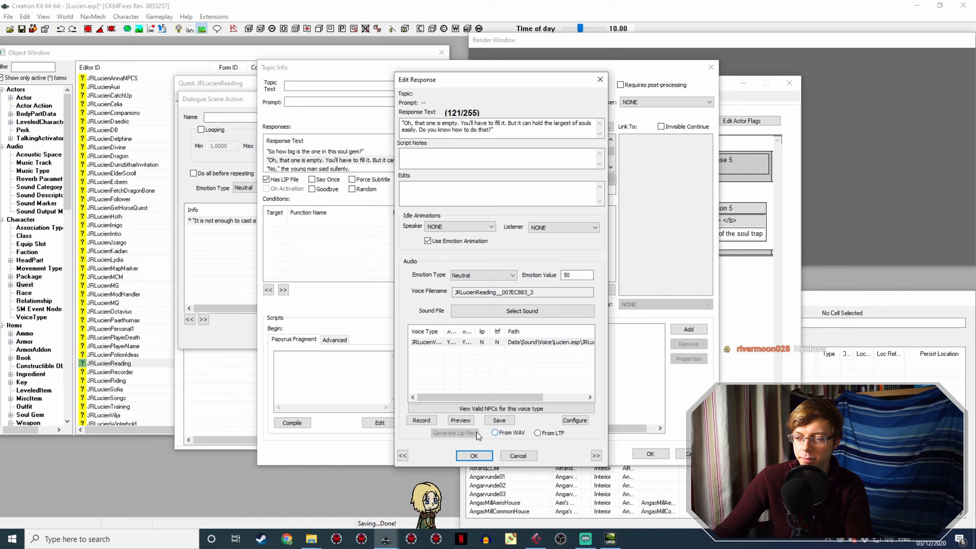
click(485, 456)
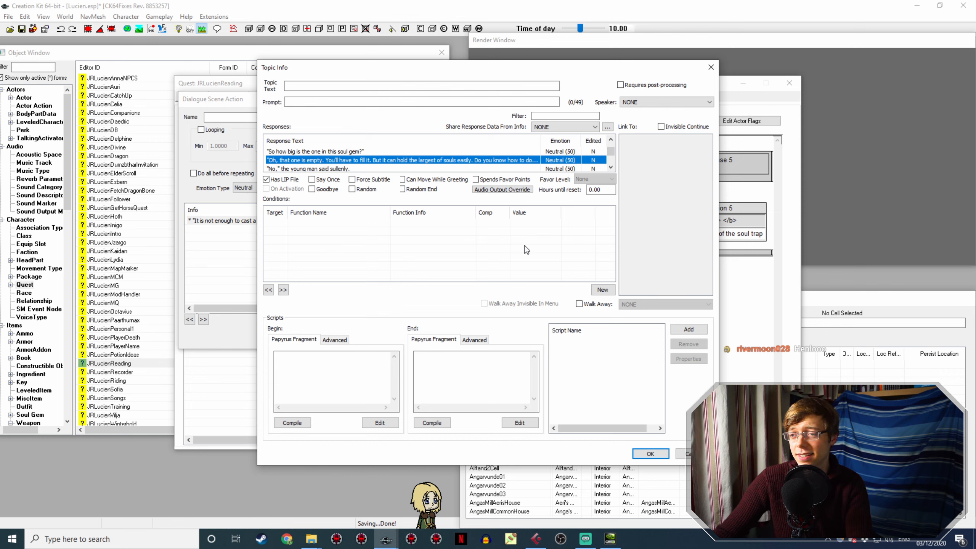
double_click(406, 161)
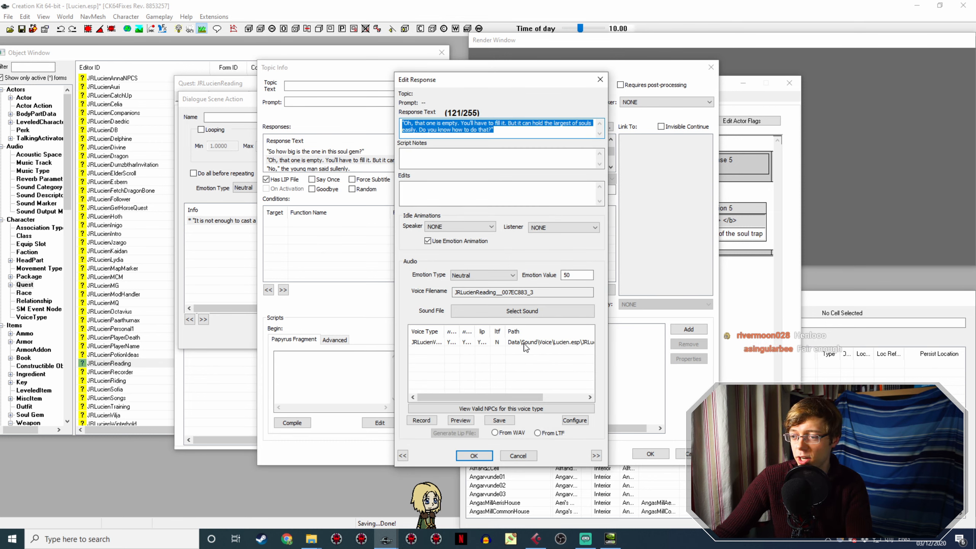
click(518, 457)
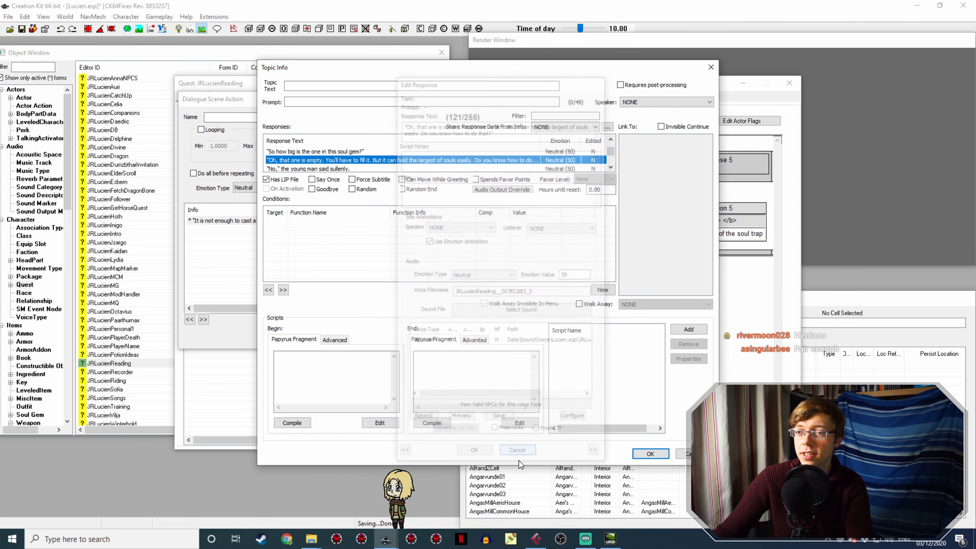
- Rename Lucien160ATragedyInBlackA18.wav to JRLucienReading__007EC883_4.wav, using the voice filename copied from the "No," the young man said sullenly response
double_click(384, 168)
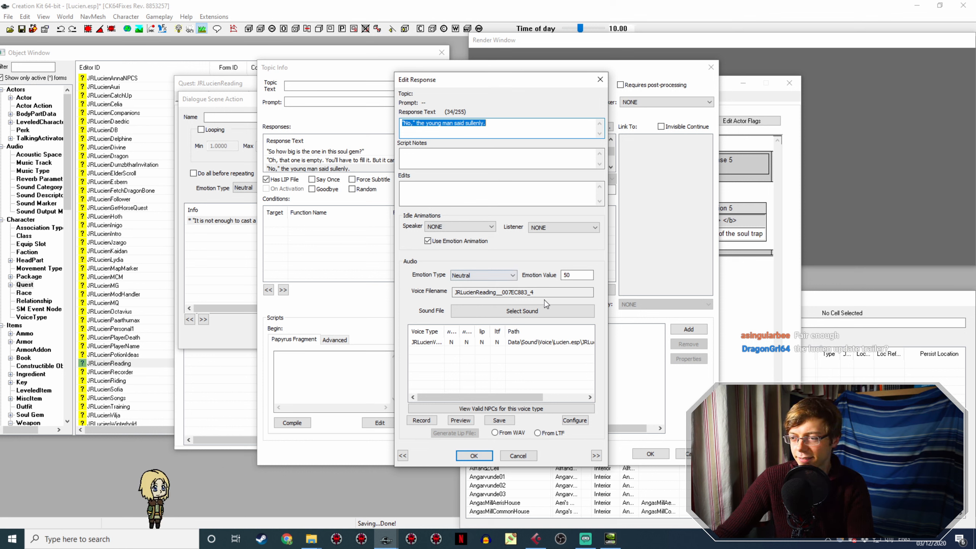
drag(538, 291, 407, 288)
key(ctrl+c)
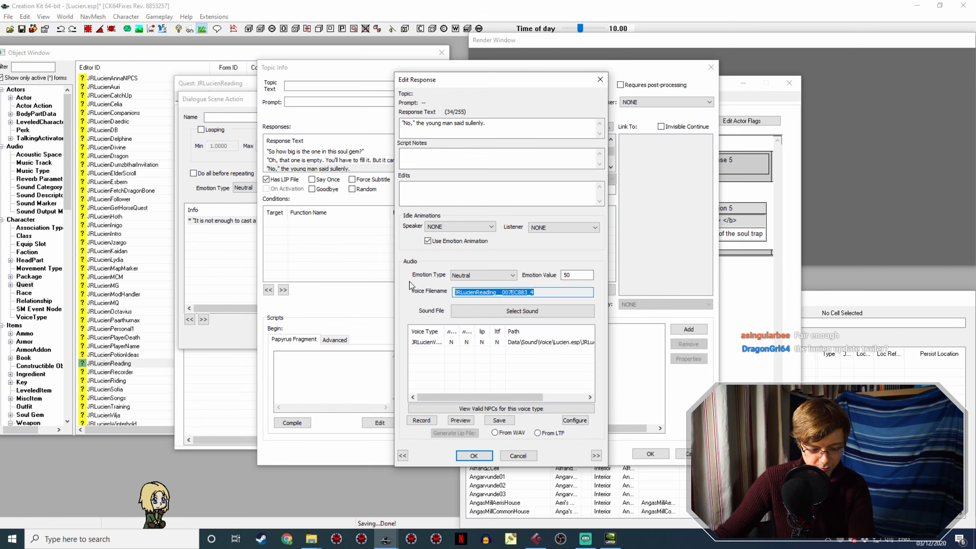
click(307, 537)
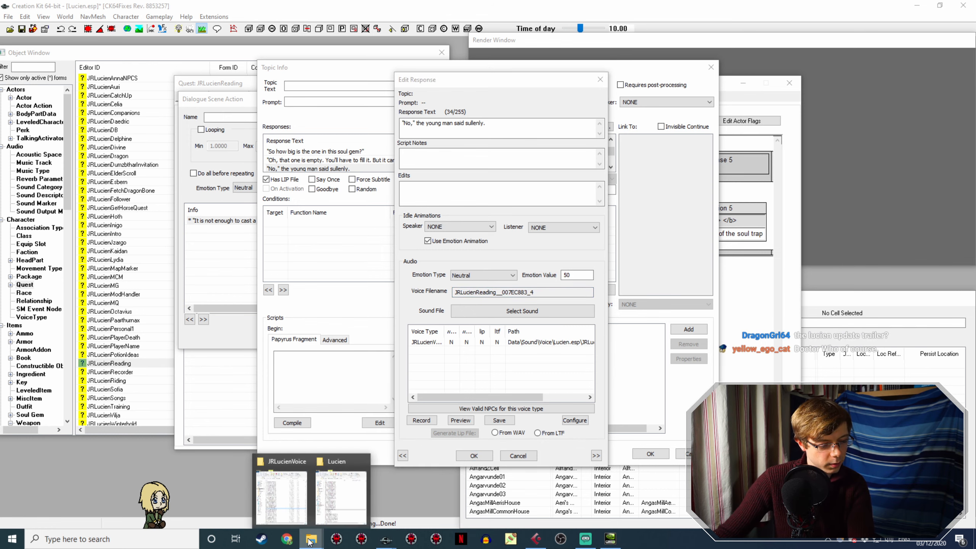
click(281, 496)
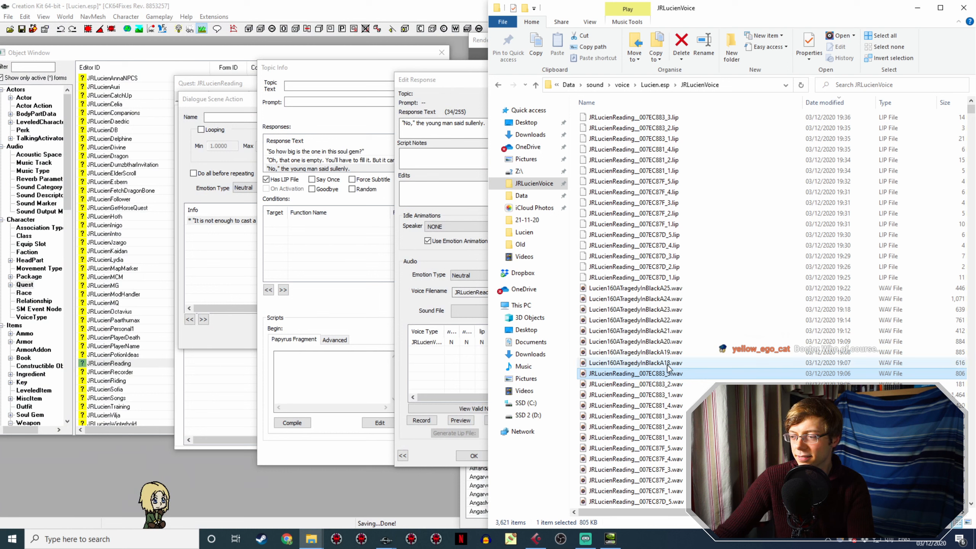
click(690, 363)
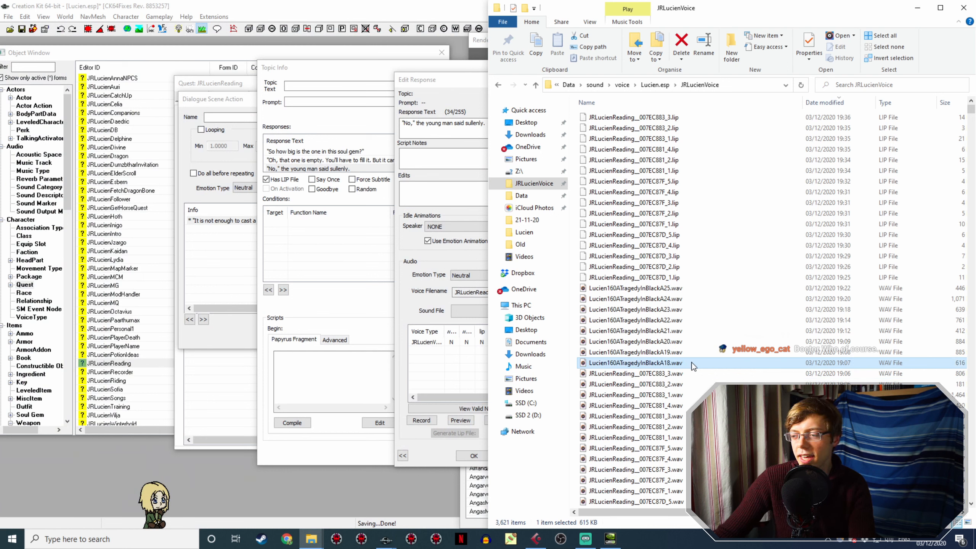
key(F2)
key(ctrl+v)
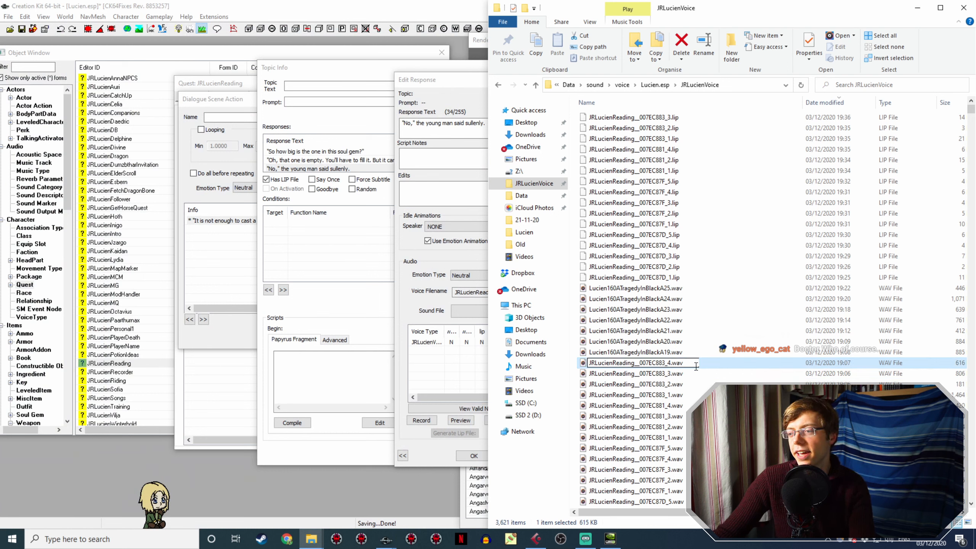
click(406, 231)
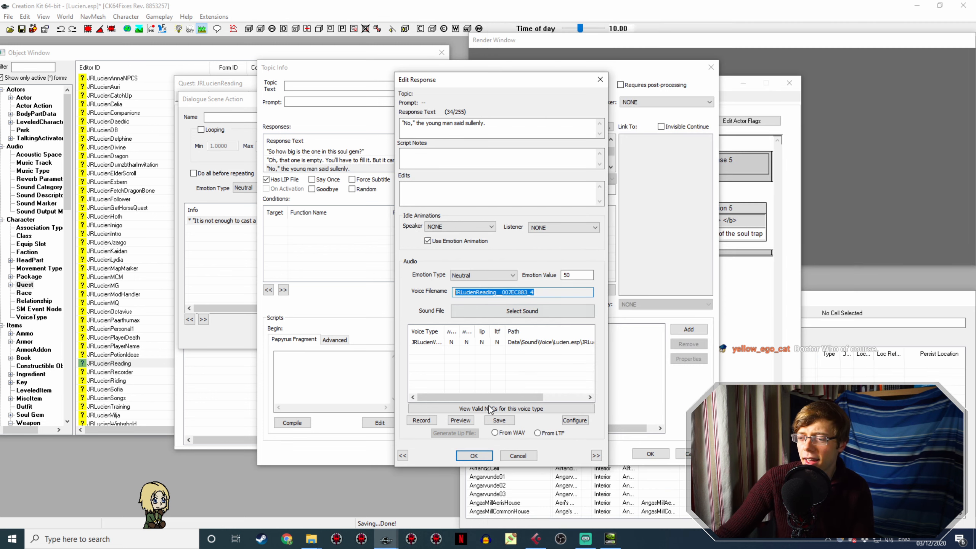
- Reload the "No," the young man said sullenly response and generate its lip file from WAV
click(474, 456)
double_click(345, 169)
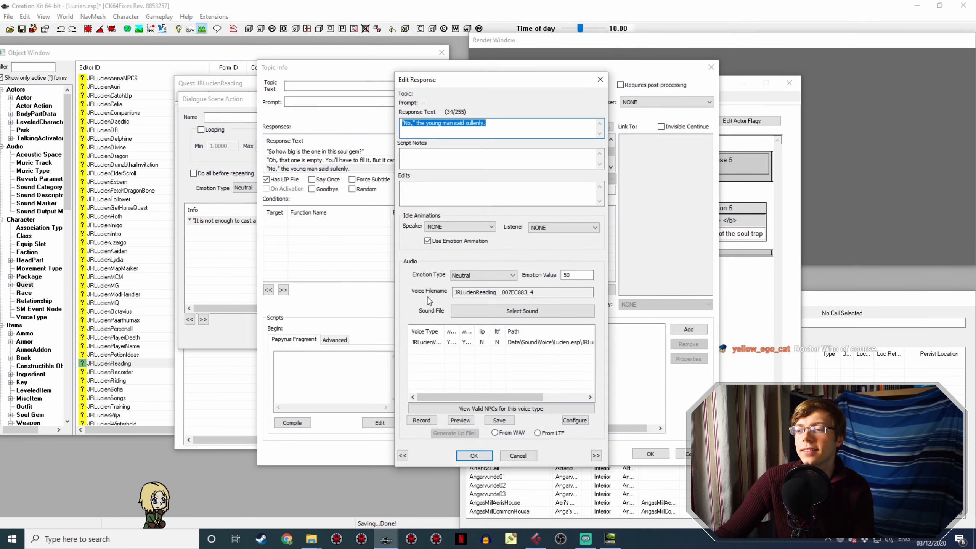
click(501, 432)
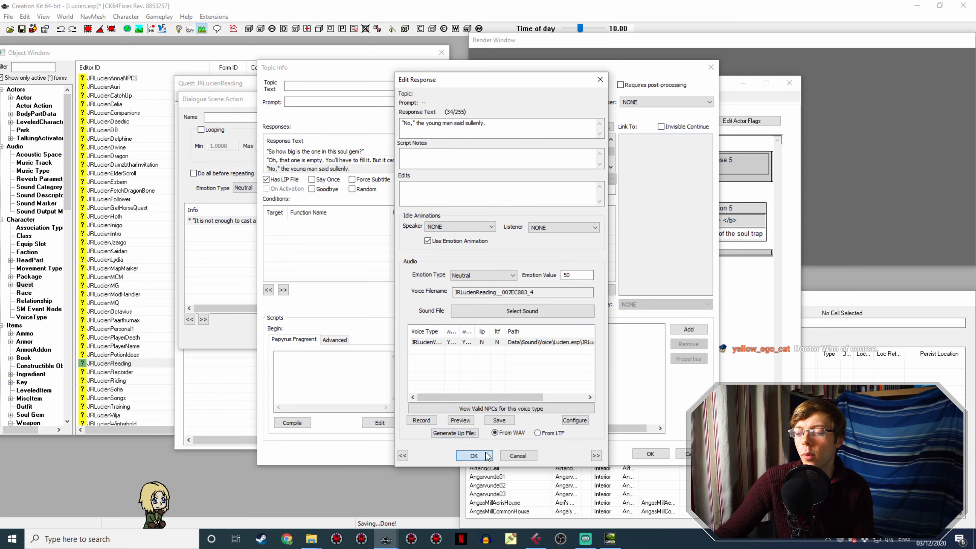
click(487, 456)
- Rename Lucien160ATragedyInBlackA19.wav to JRLucienReading__007EC883_5.wav, using the voice filename copied from the "Let me show you" response
scroll(375, 158, down, 2)
double_click(370, 160)
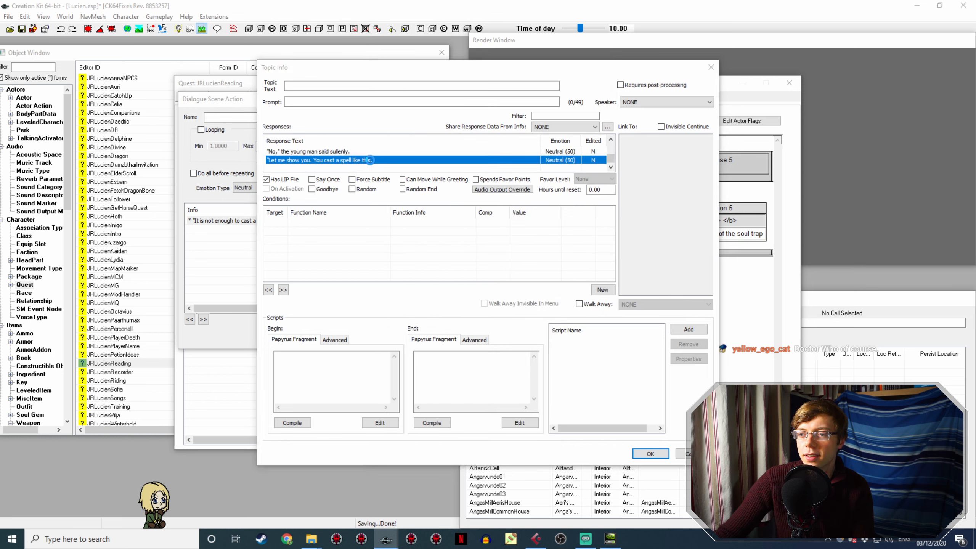
click(536, 292)
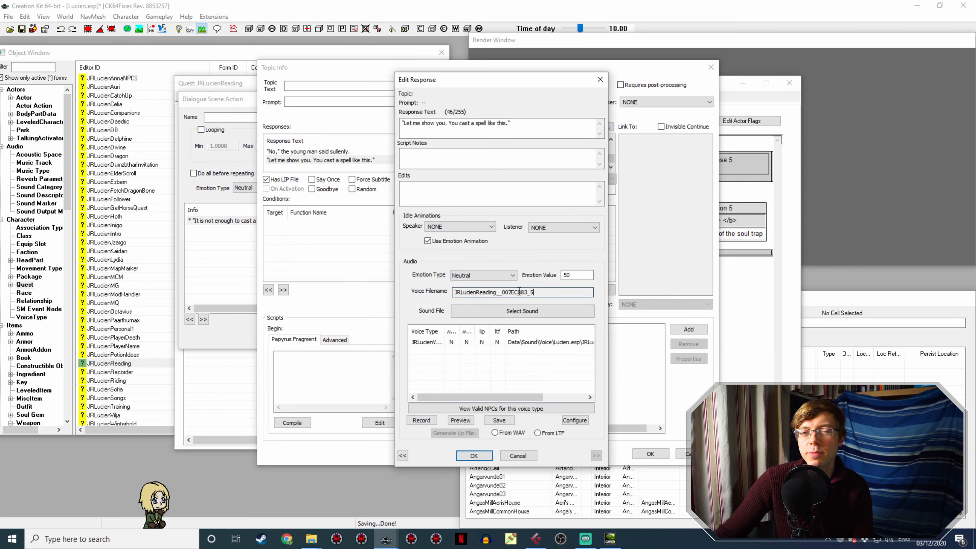
double_click(519, 292)
key(ctrl+c)
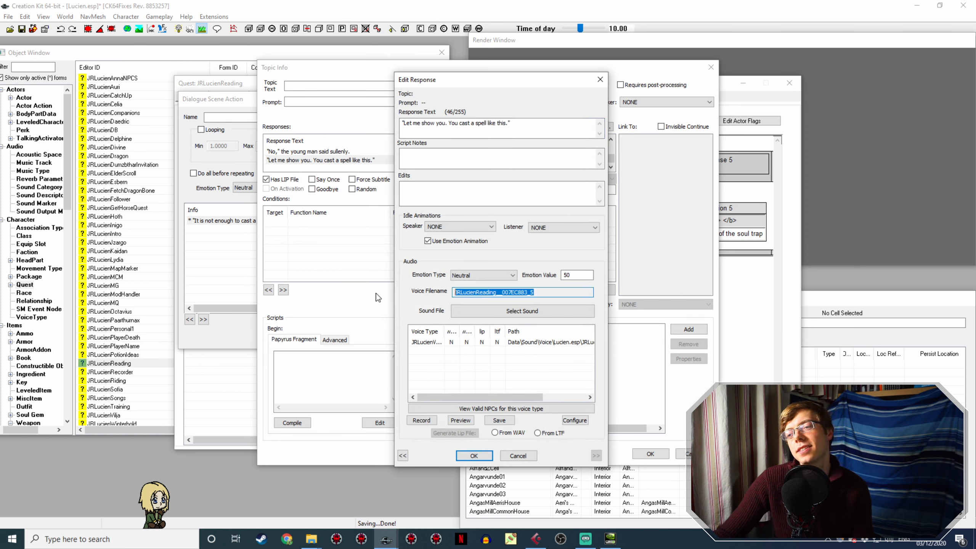
click(311, 538)
click(287, 494)
click(715, 364)
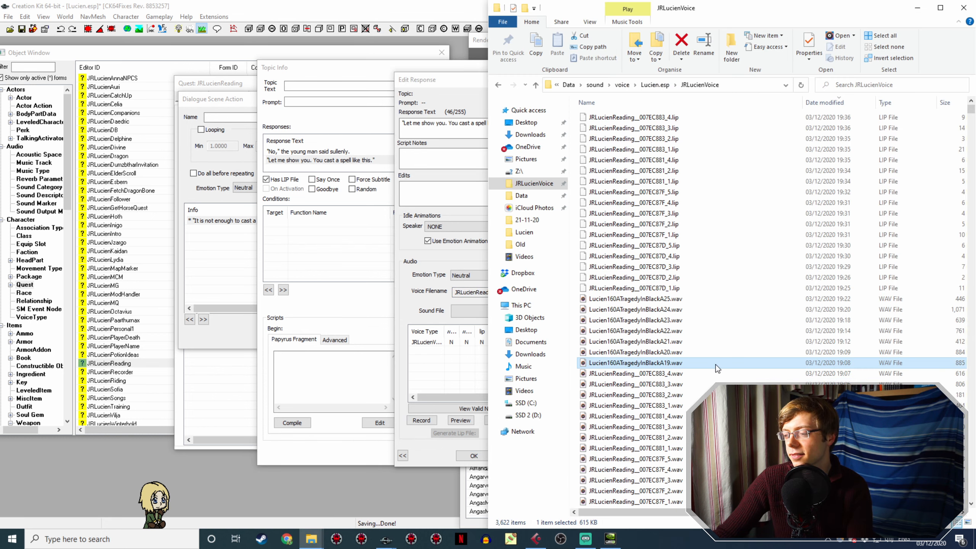
key(F2)
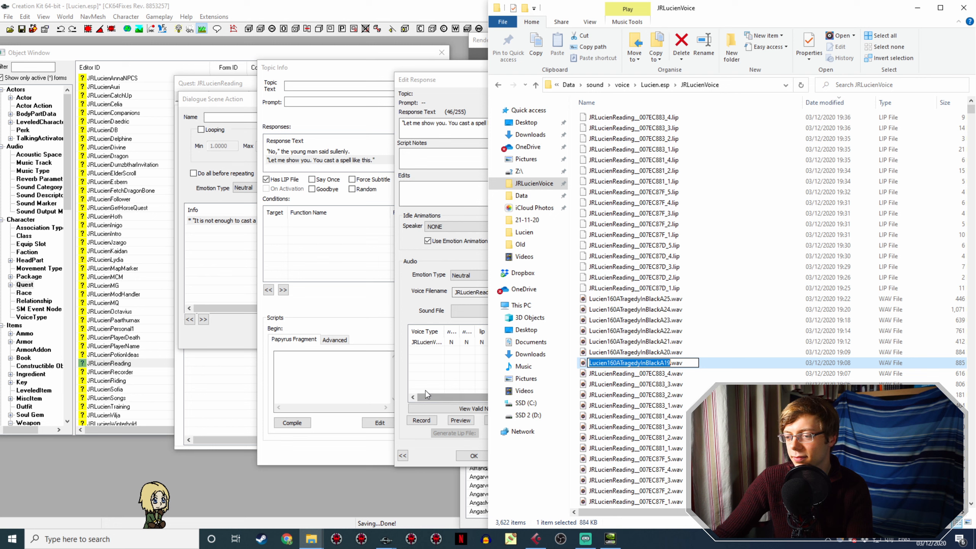
key(ctrl+v)
click(428, 384)
- Reload the "Let me show you" response and generate its lip file from WAV
click(483, 457)
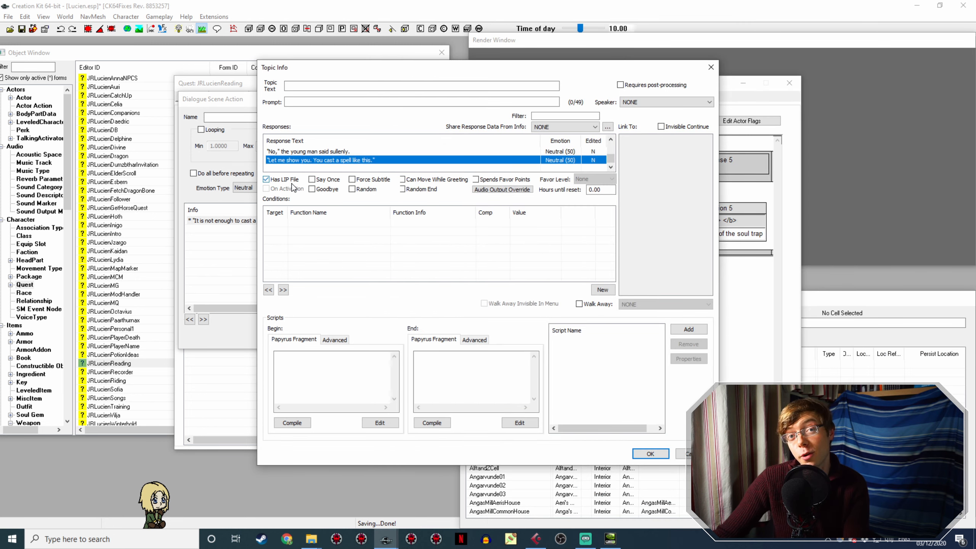
double_click(371, 160)
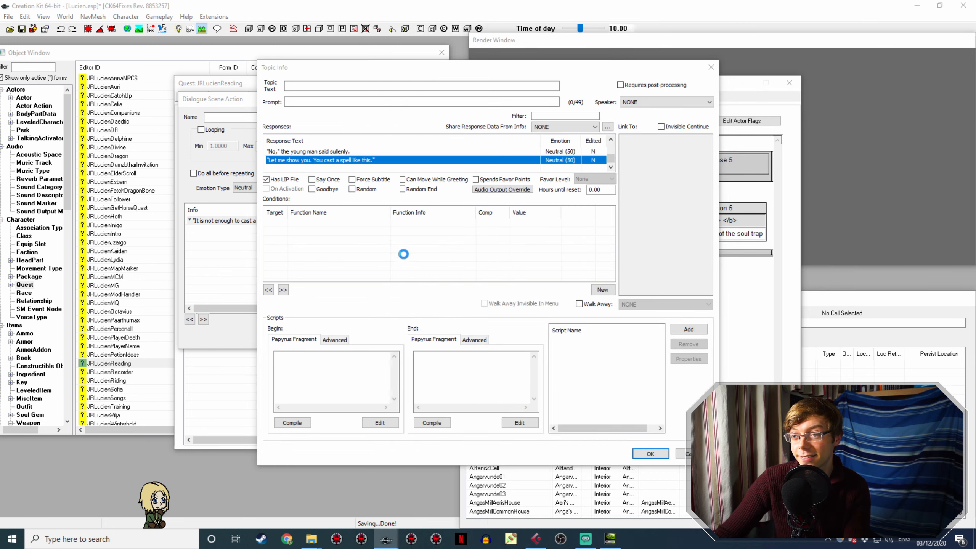
click(497, 433)
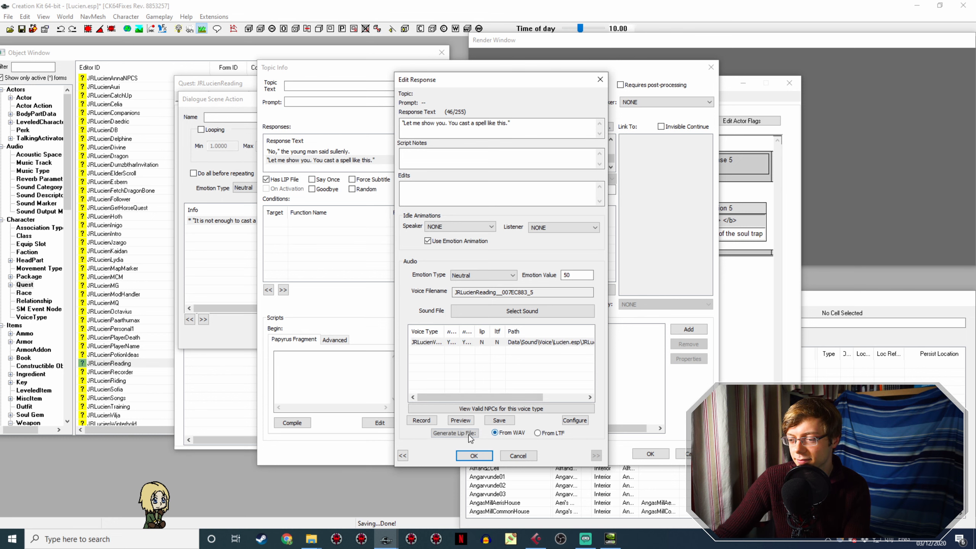
click(487, 458)
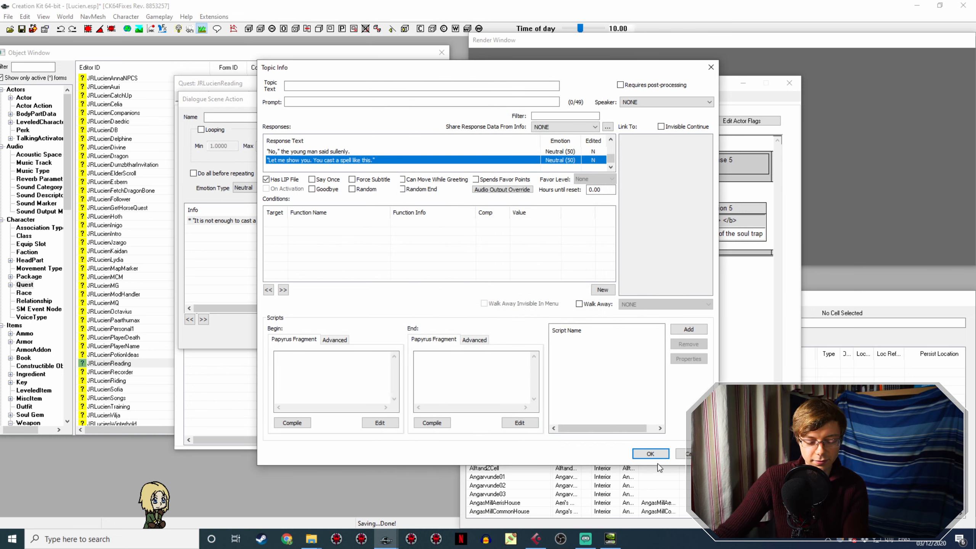
- Close the Action 4 dialogue and open the topic info of Action 5, "The tendrils of the soul trap spell", in the scene
click(649, 454)
click(556, 326)
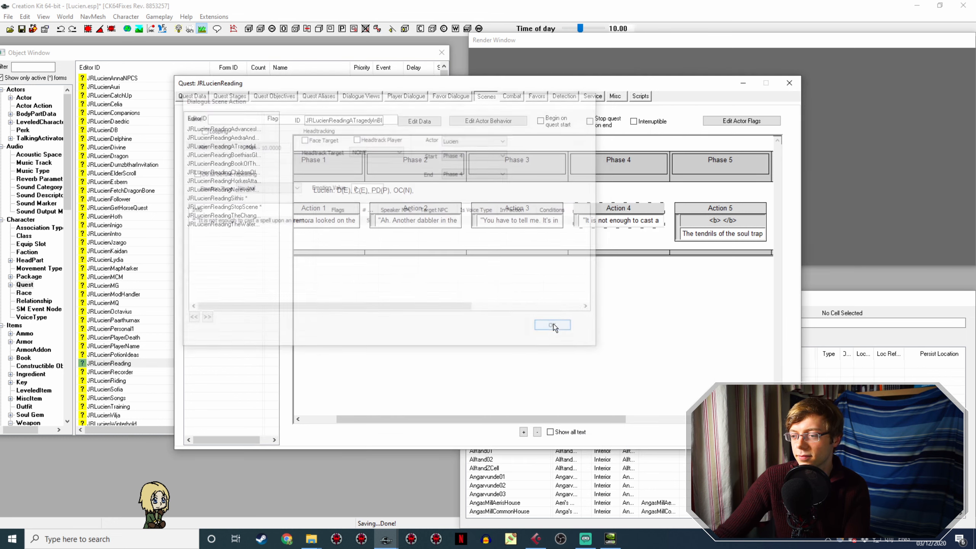
drag(567, 421, 616, 405)
click(580, 208)
double_click(580, 207)
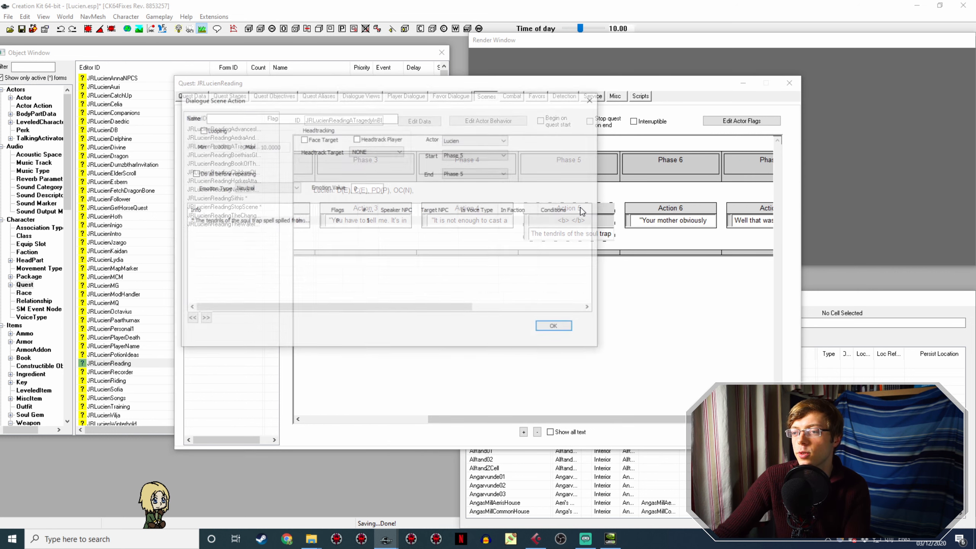
double_click(266, 221)
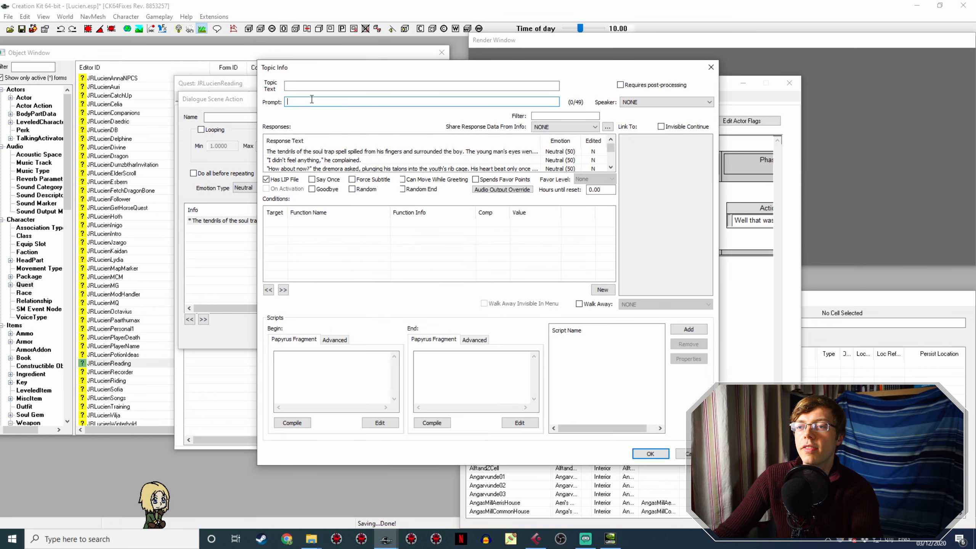
- Rename Lucien160ATragedyInBlackA20.wav to JRLucienReading__007EC885_1.wav, using the voice filename copied from the "The tendrils of the soul trap" response
double_click(310, 151)
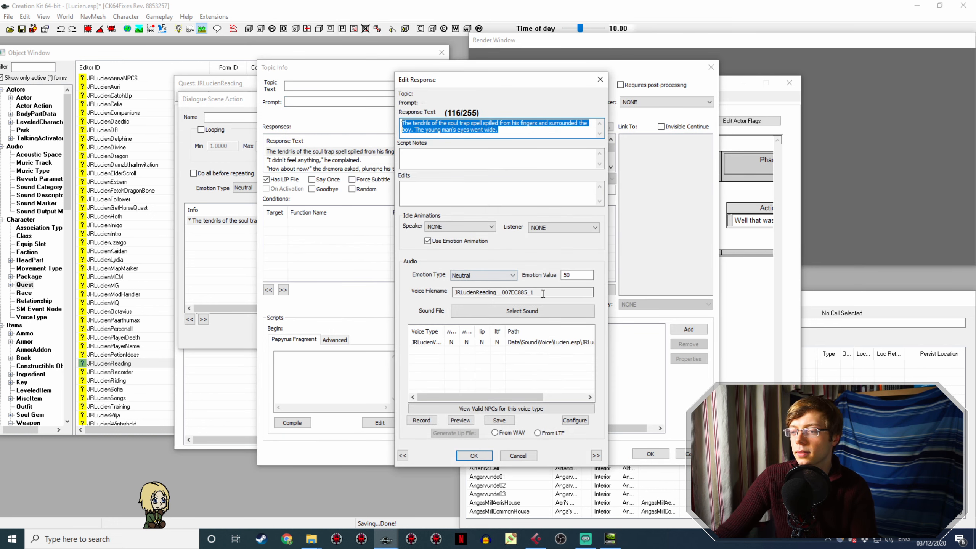
drag(592, 292, 402, 287)
click(316, 544)
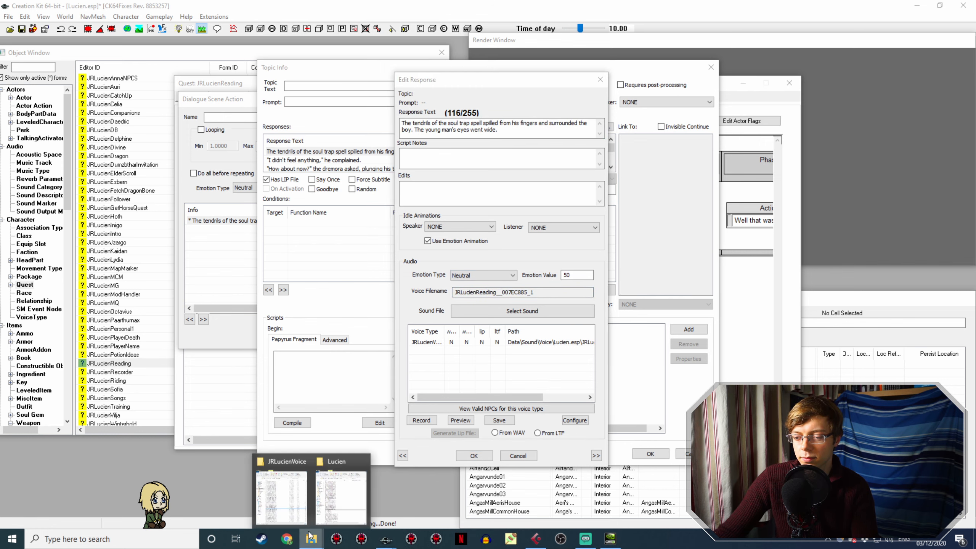
click(282, 505)
double_click(682, 363)
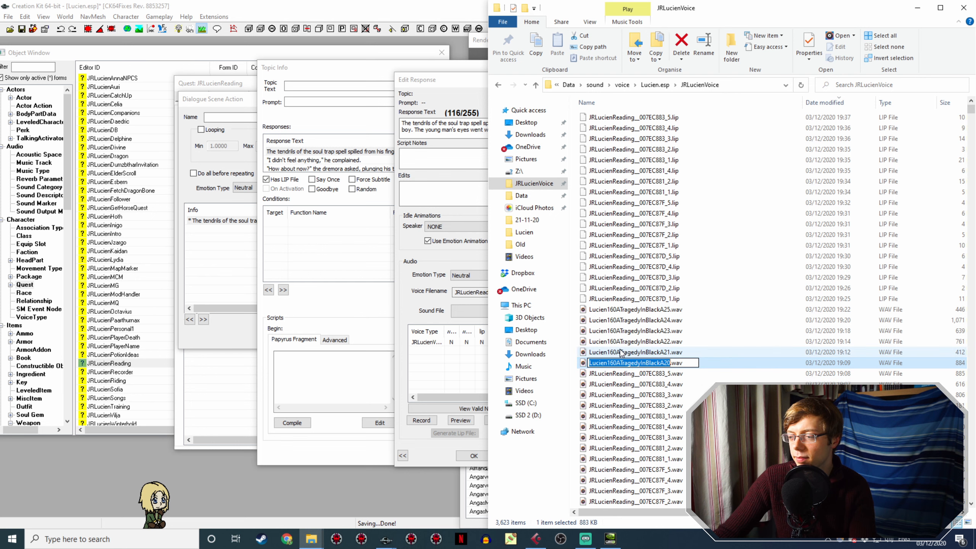
click(468, 448)
- Reload the "The tendrils of the soul trap" response and generate its lip file from WAV
click(471, 454)
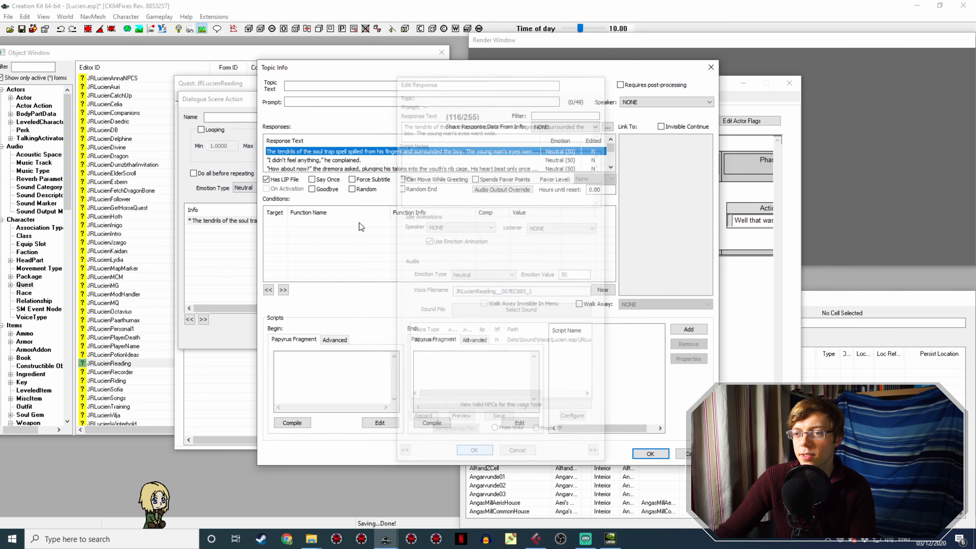
double_click(347, 151)
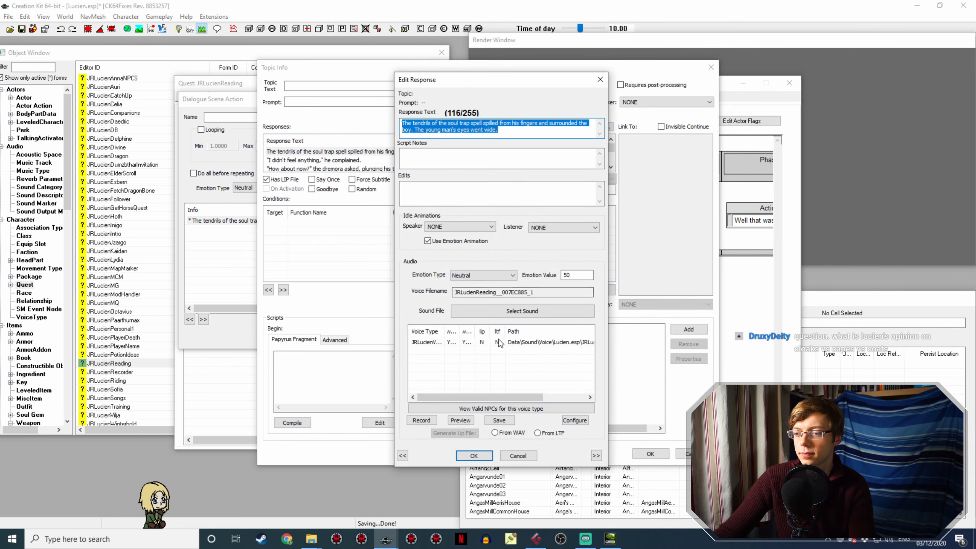
click(473, 455)
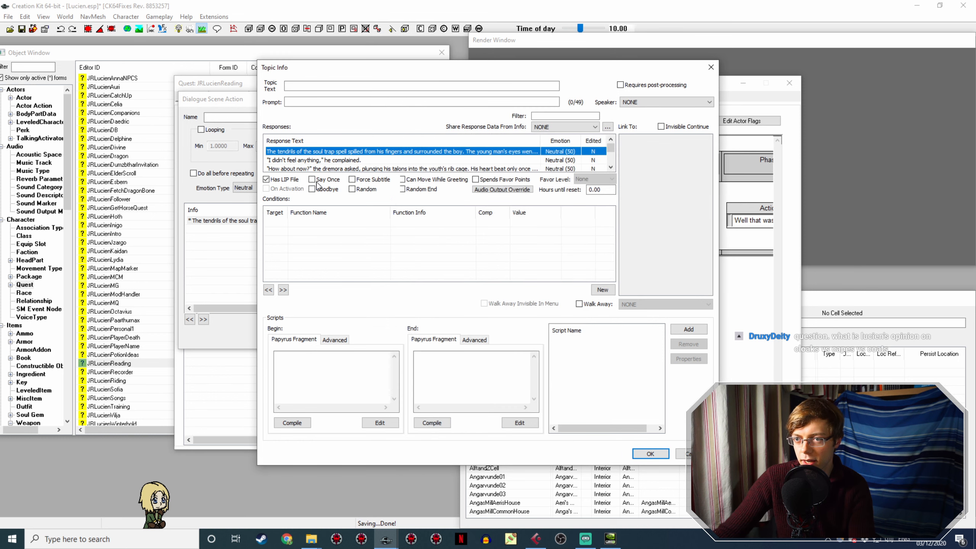
- Rename Lucien160ATragedyInBlackA21.wav to JRLucienReading__007EC885_2.wav, using the voice filename copied from the "I didn't feel anything" response
double_click(334, 159)
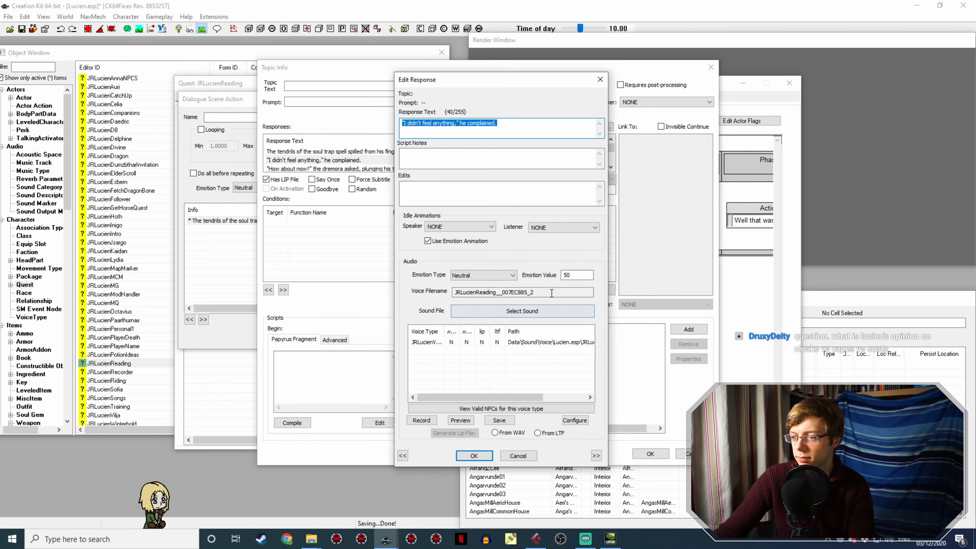
double_click(551, 292)
click(311, 539)
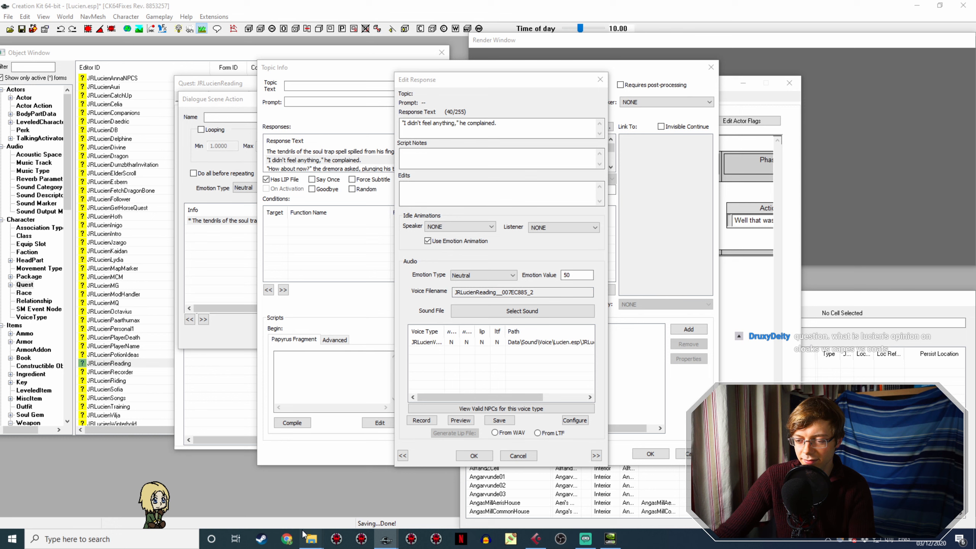
click(297, 505)
click(697, 363)
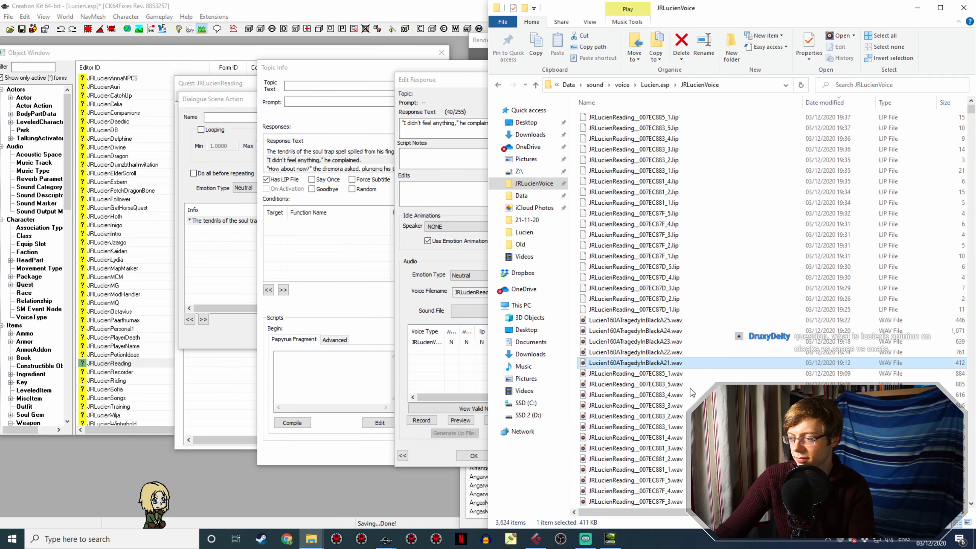
click(475, 381)
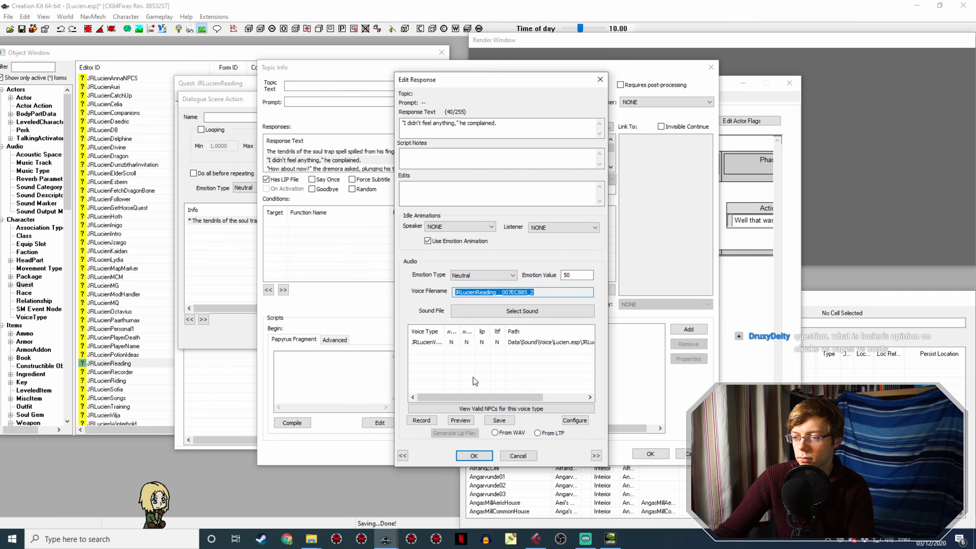
- Reload the "I didn't feel anything" response and generate its lip file from WAV
click(461, 454)
double_click(364, 160)
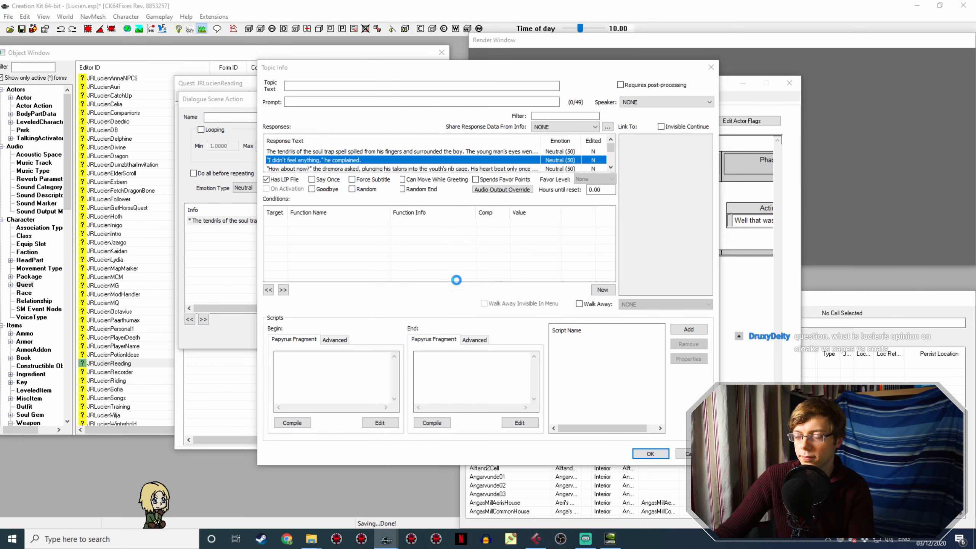
click(505, 342)
click(495, 432)
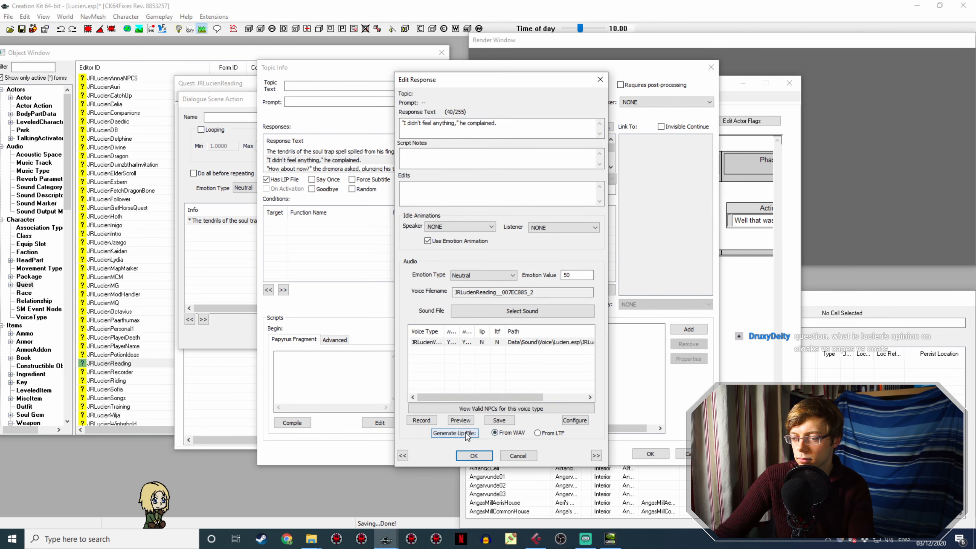
click(480, 452)
- Rename Lucien160ATragedyInBlackA22.wav to JRLucienReading__007EC885_3.wav, using the voice filename copied from the "How about now?" response
key(Down)
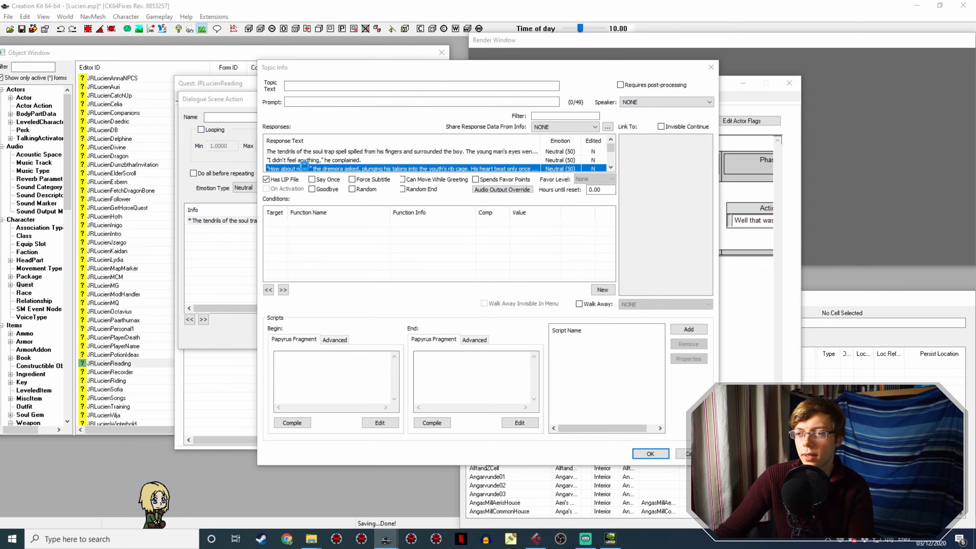
key(Return)
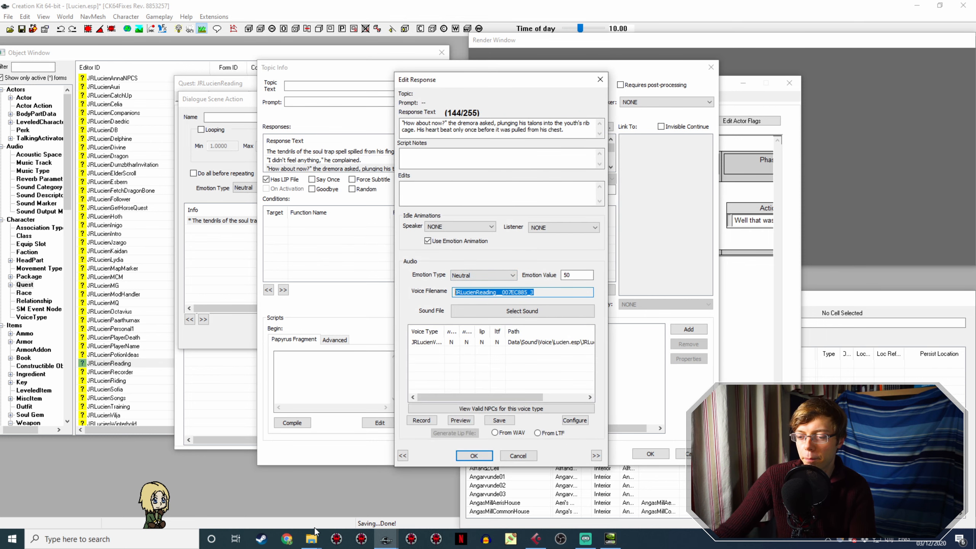
click(313, 536)
click(283, 505)
click(686, 367)
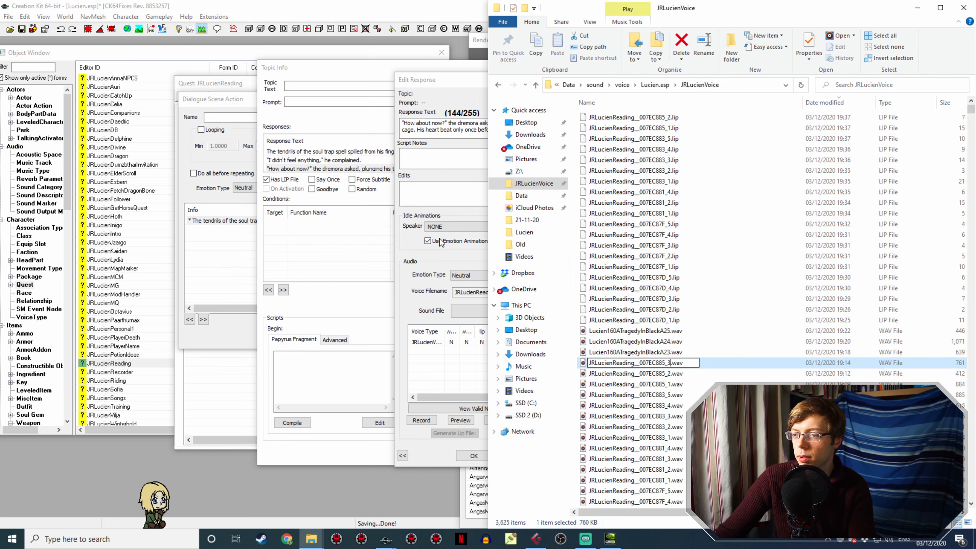
click(408, 217)
- Reload the "How about now?" response and generate its lip file from WAV
click(473, 455)
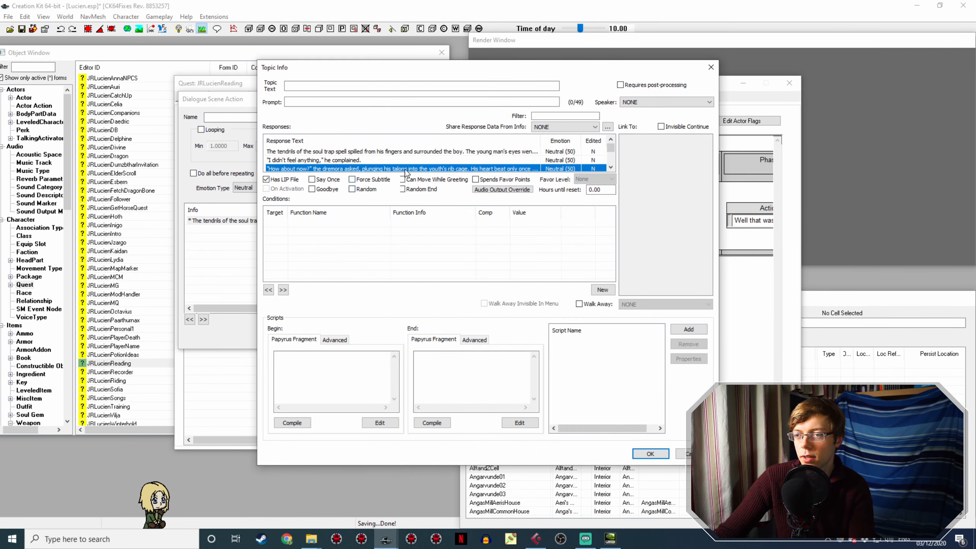
click(484, 341)
click(466, 434)
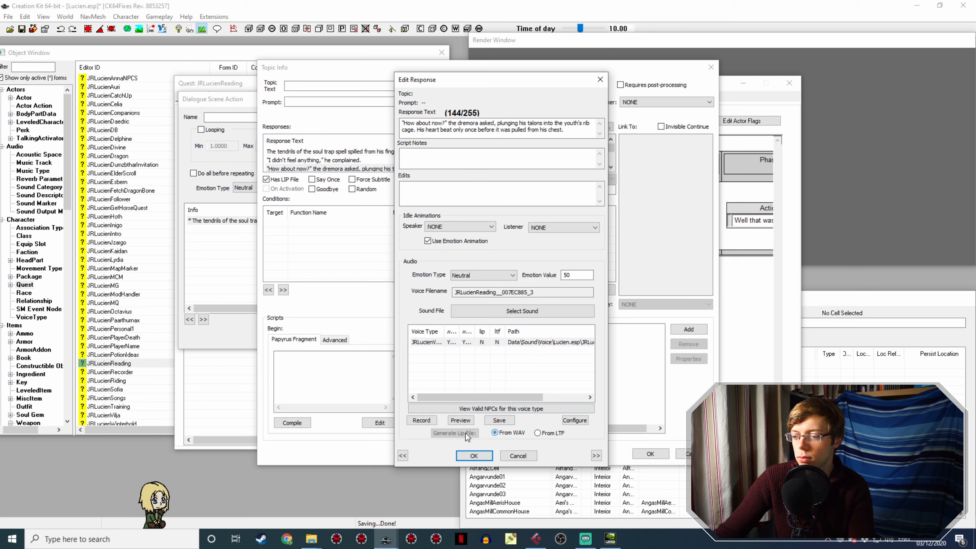
click(474, 455)
- Rename Lucien160ATragedyInBlackA23.wav to JRLucienReading__007EC885_4.wav, using the voice filename copied from the "Quickly the dremora snatched back" response
click(385, 159)
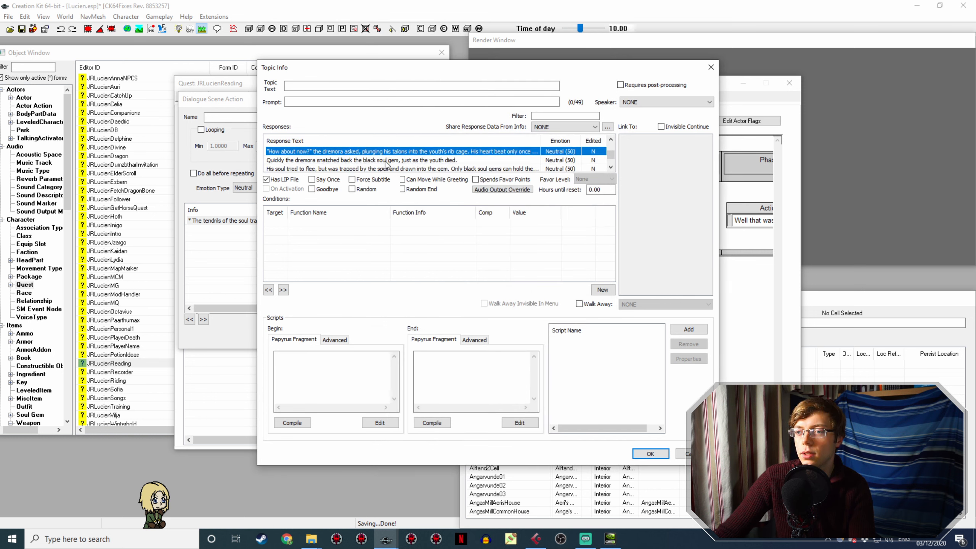
double_click(385, 159)
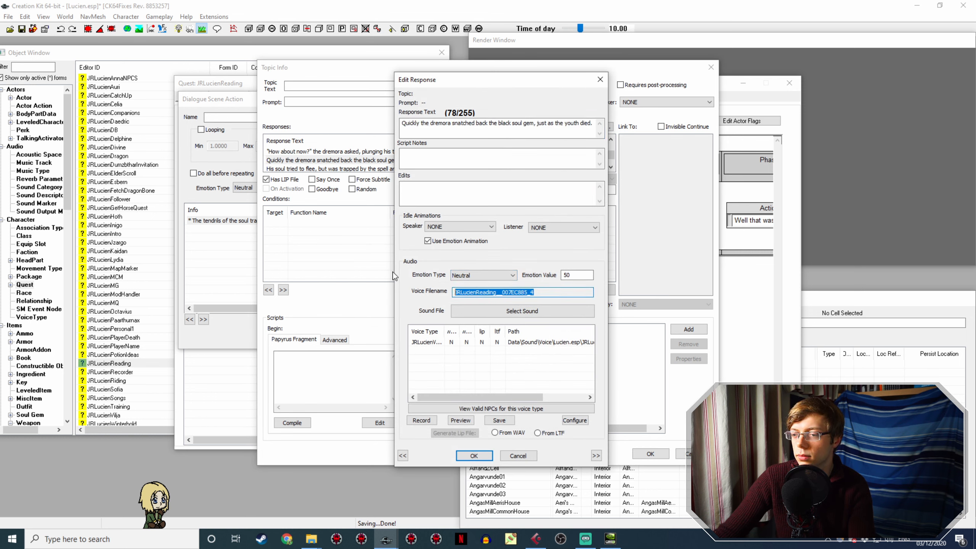
click(313, 543)
click(346, 470)
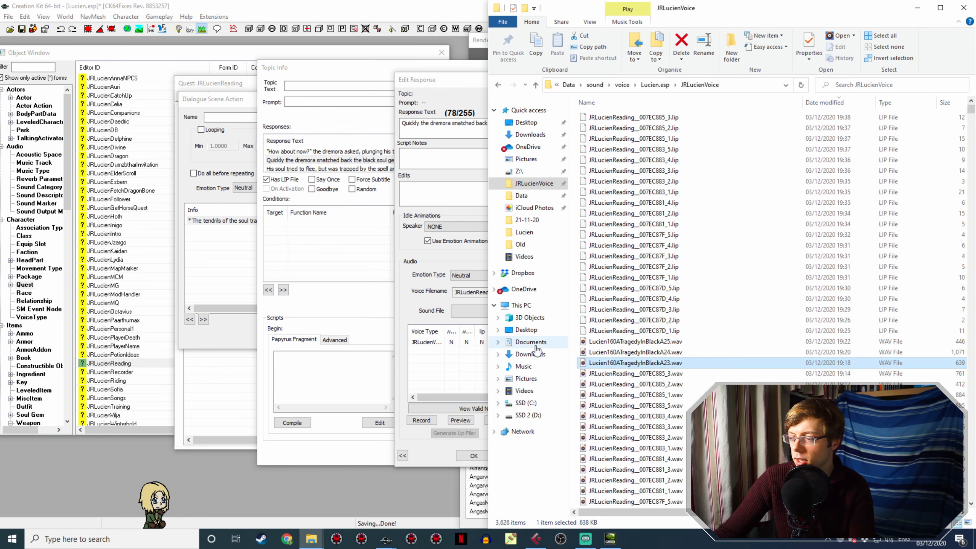
click(402, 329)
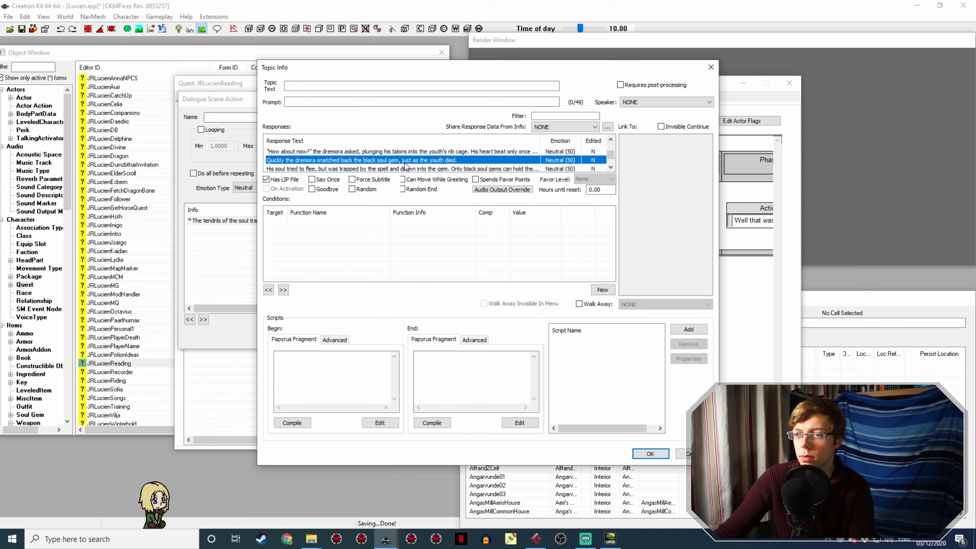
- Reload the "Quickly the dremora snatched back" response and generate its lip file from WAV
double_click(411, 159)
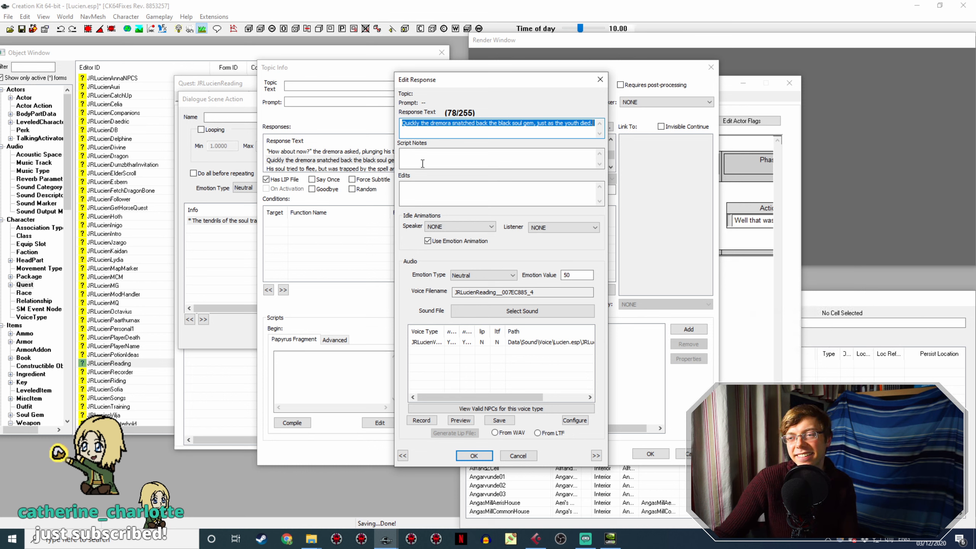
click(483, 459)
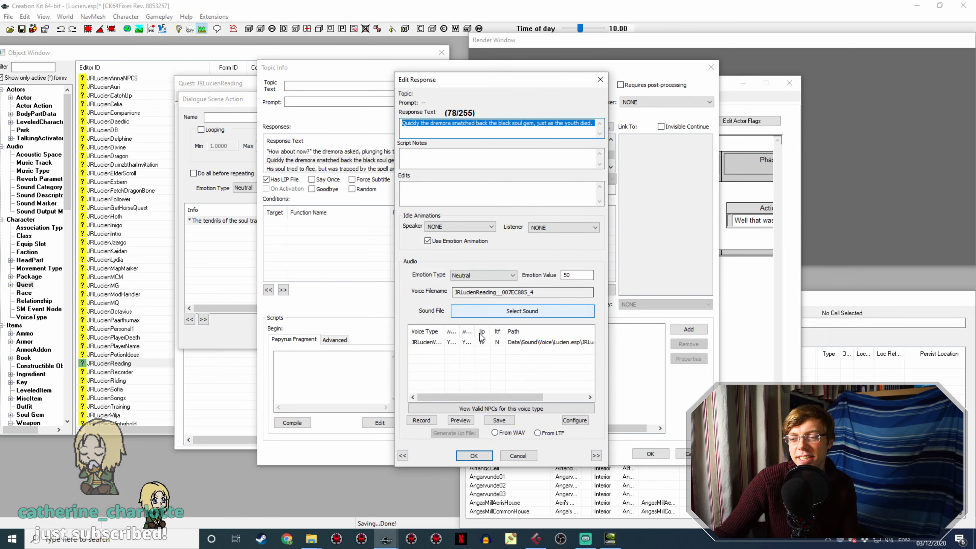
click(494, 343)
click(509, 433)
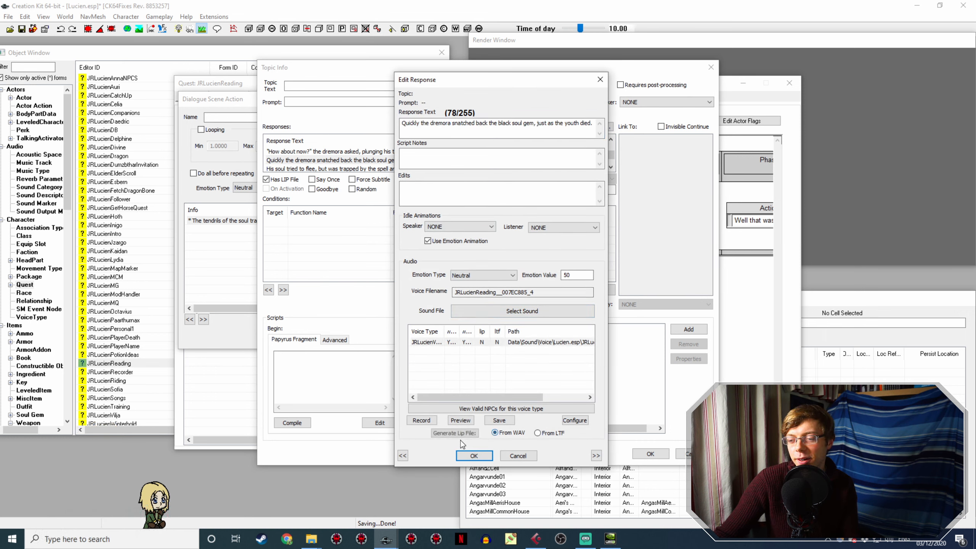
click(474, 455)
- Rename Lucien160ATragedyInBlackA24.wav to JRLucienReading__007EC885_5.wav, using the voice filename copied from the "His soul tried to flee" response
scroll(412, 168, down, 1)
double_click(416, 159)
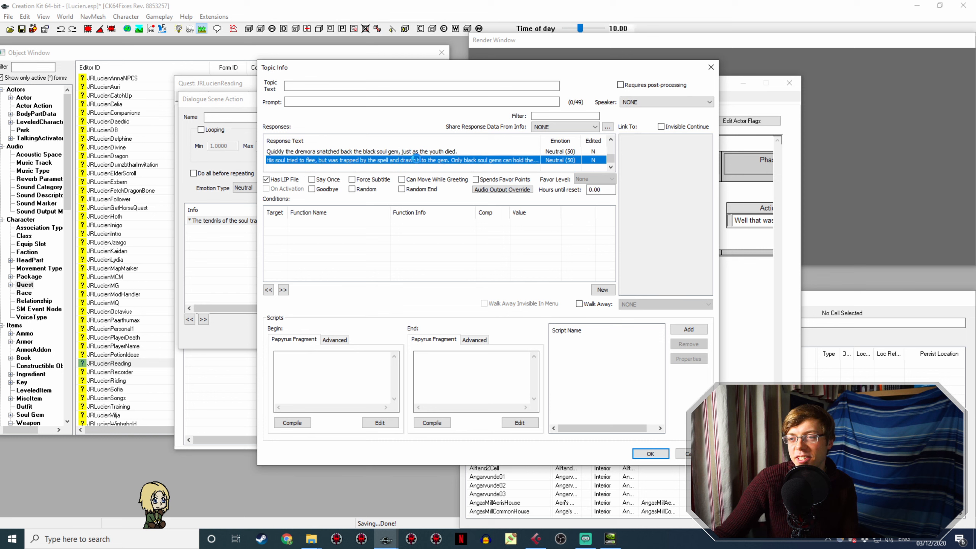
drag(535, 292, 422, 291)
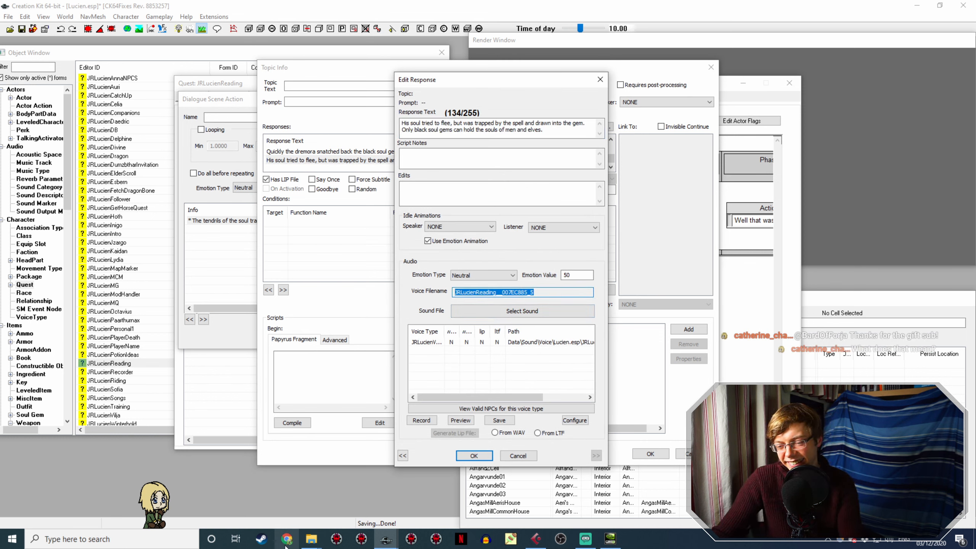
mouse_move(310, 540)
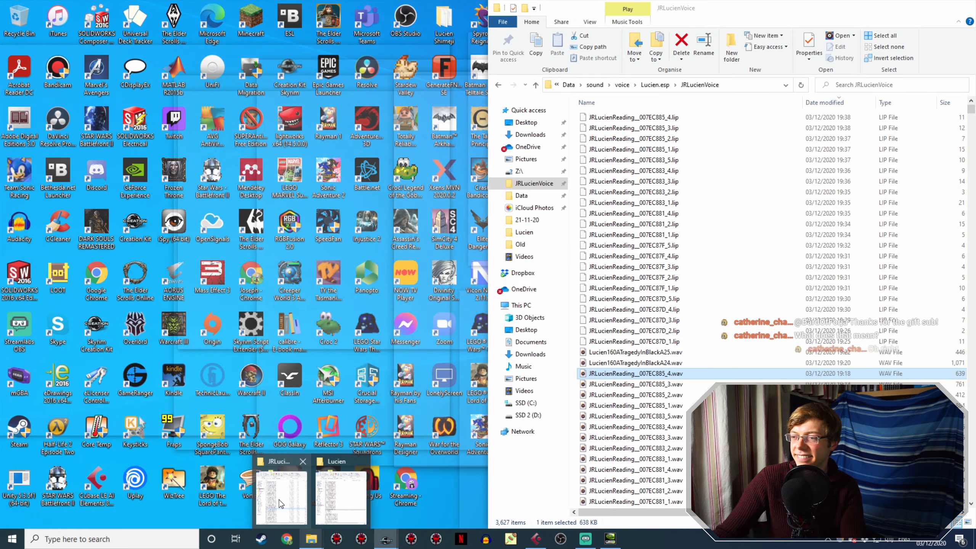
click(279, 500)
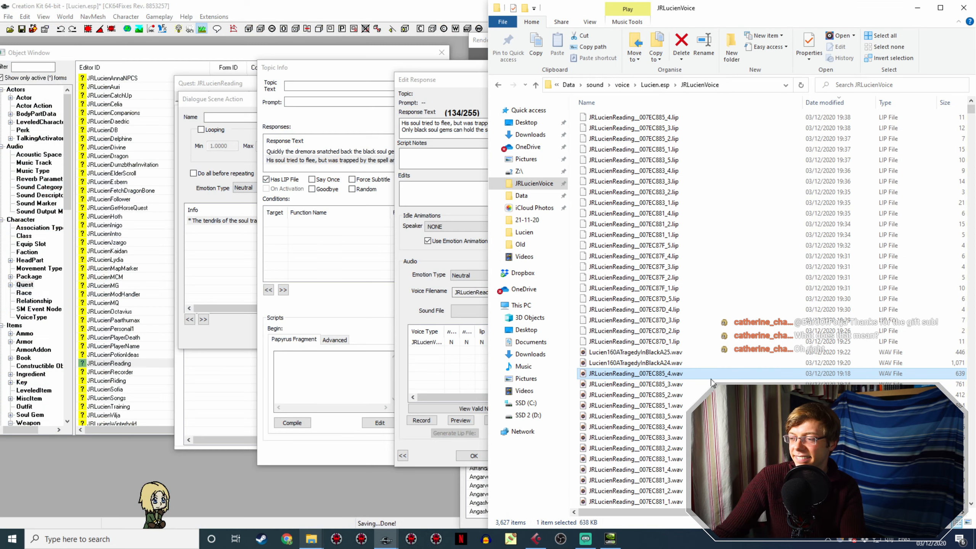
click(683, 365)
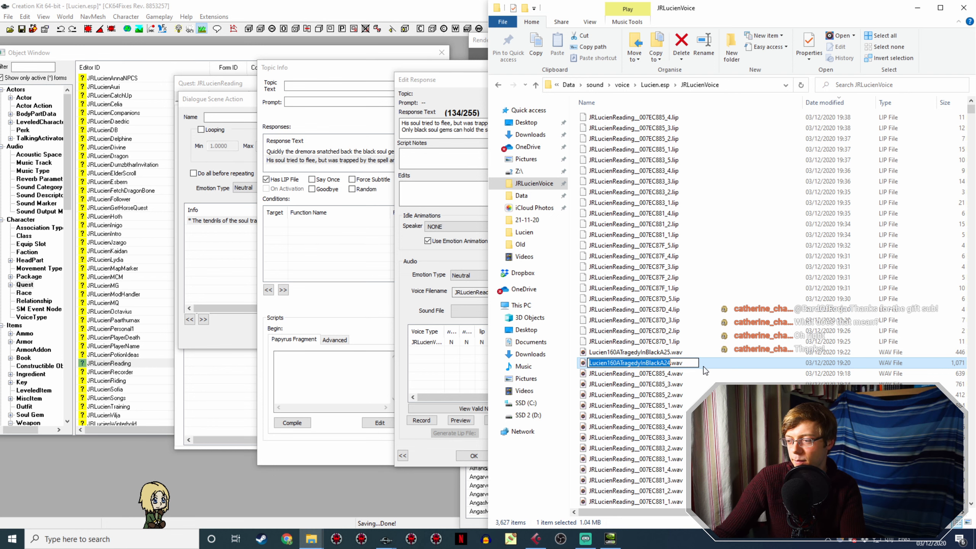
- Reload the "His soul tried to flee" response and generate its lip file from WAV
click(465, 458)
click(466, 456)
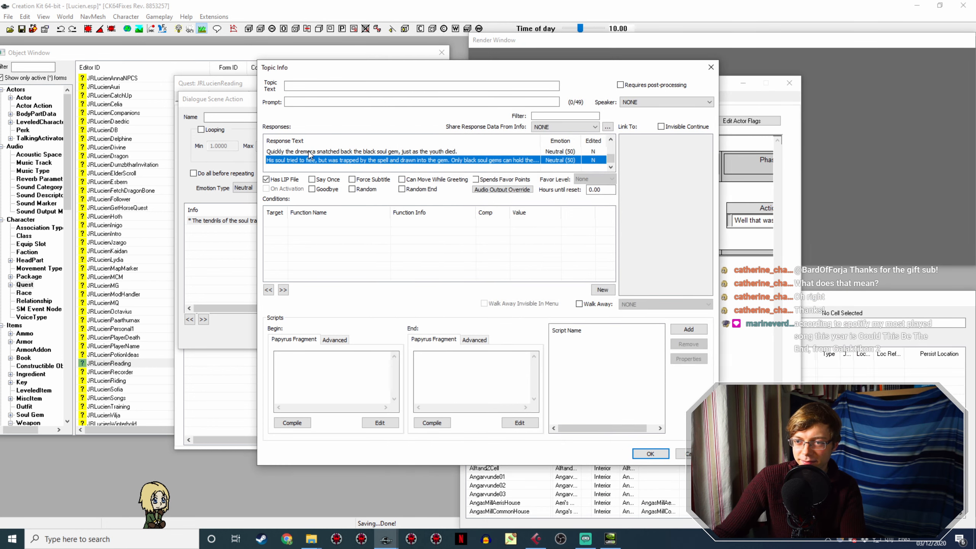
double_click(301, 160)
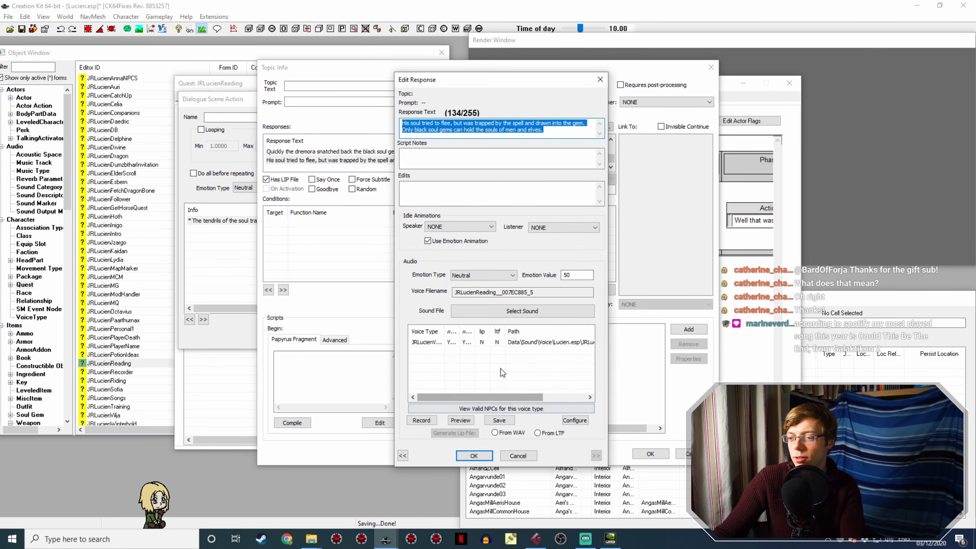
click(502, 344)
click(494, 432)
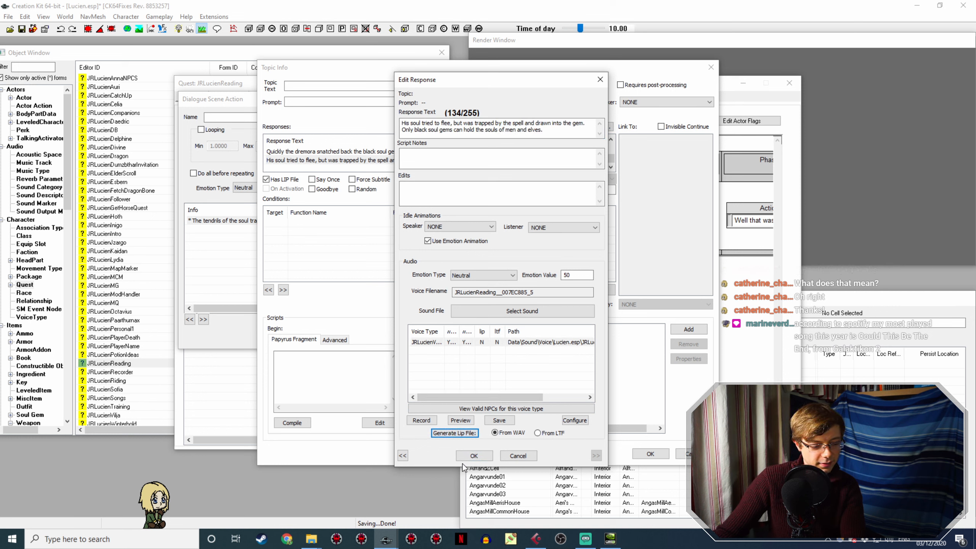
click(480, 457)
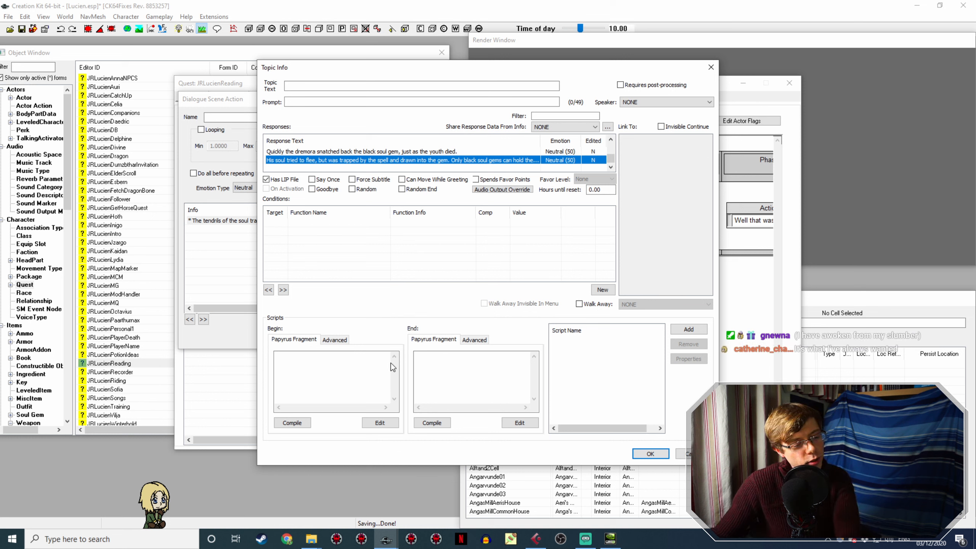
- Confirm the topic info and scene action of Action 5, and open Action 6, "Your mother obviously", in the scene
click(380, 370)
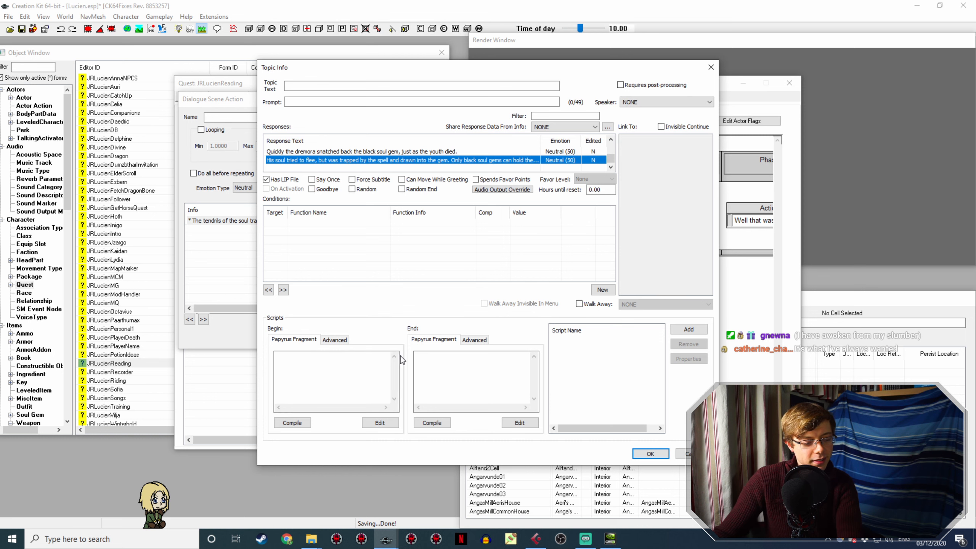
click(648, 454)
click(556, 327)
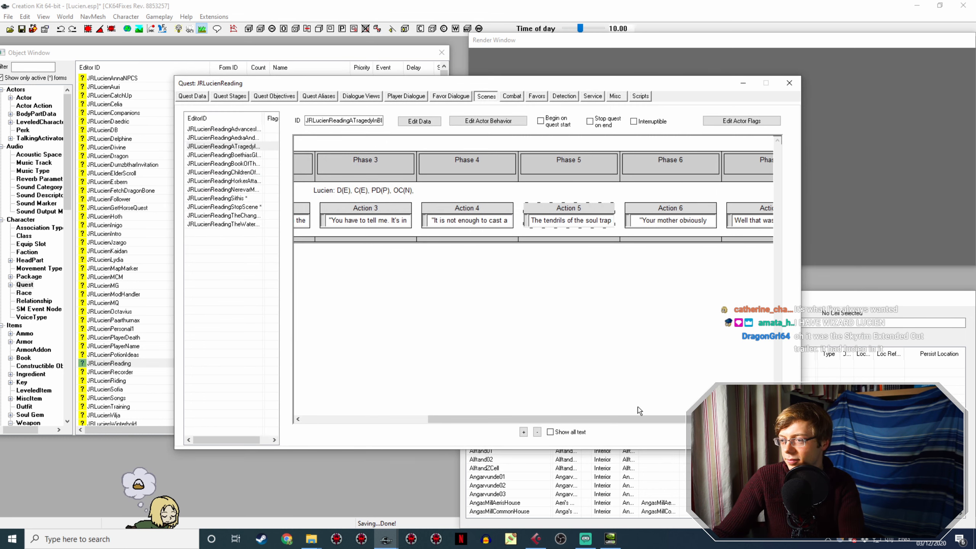
drag(677, 420, 724, 420)
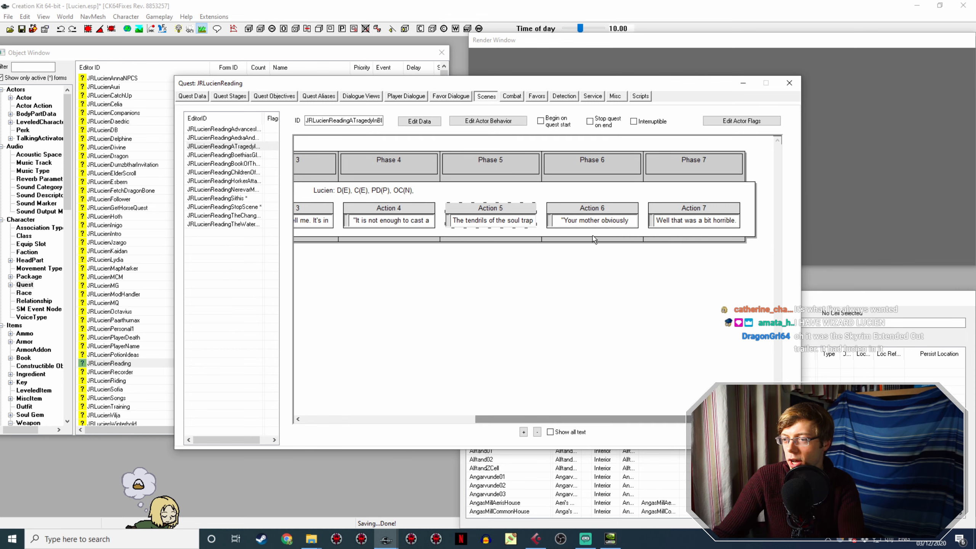
double_click(574, 209)
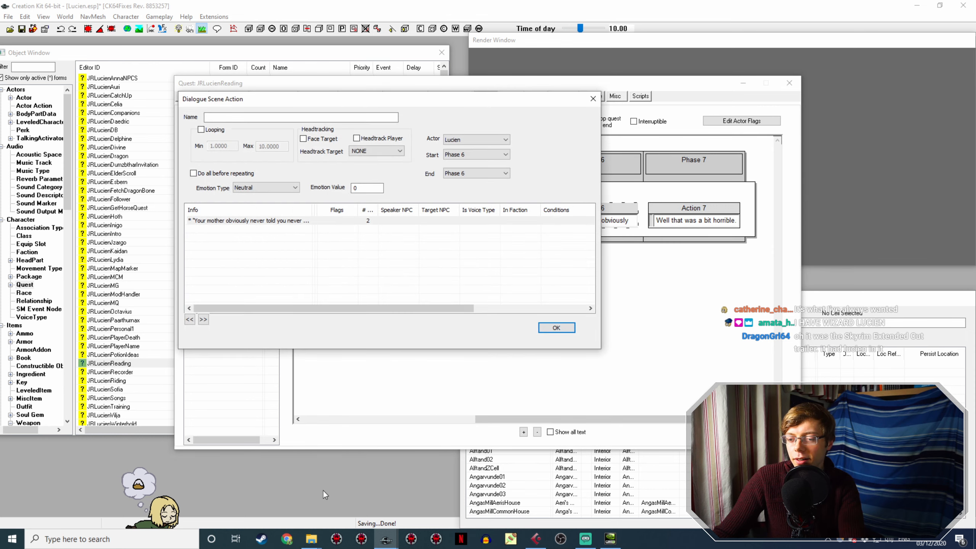
mouse_move(310, 540)
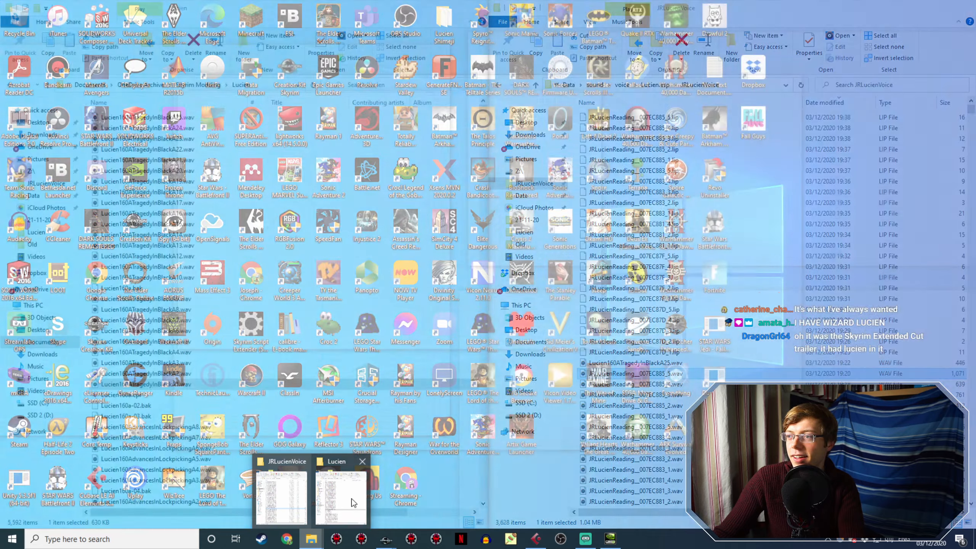
mouse_move(353, 502)
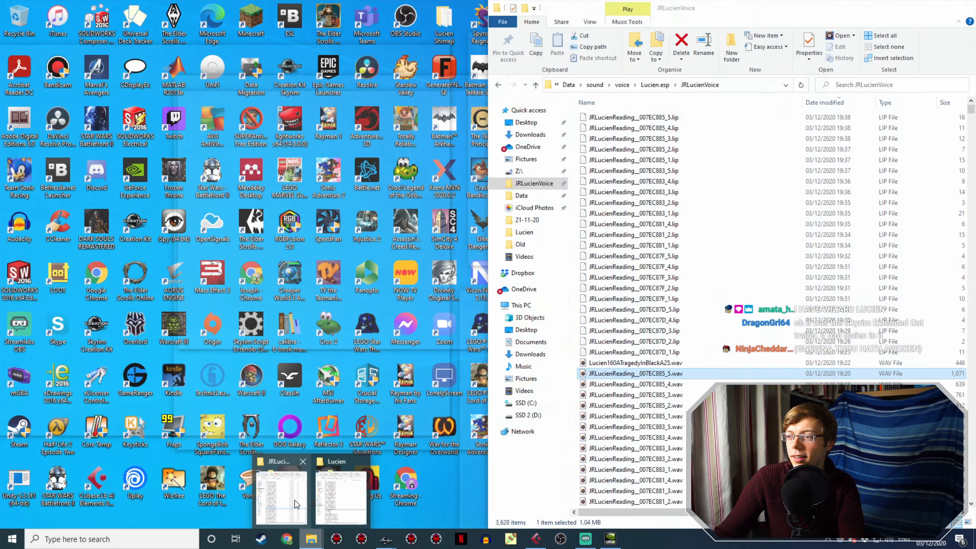
click(281, 498)
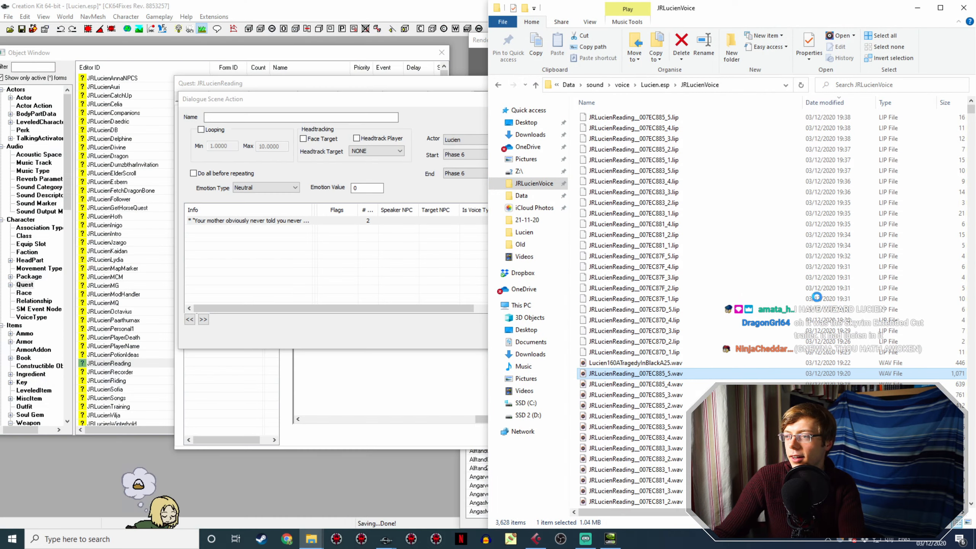
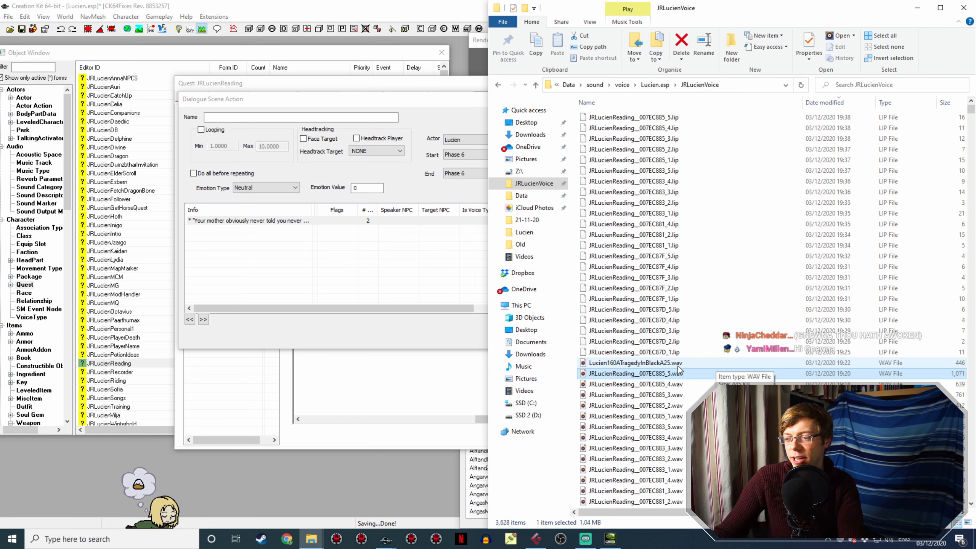
click(483, 285)
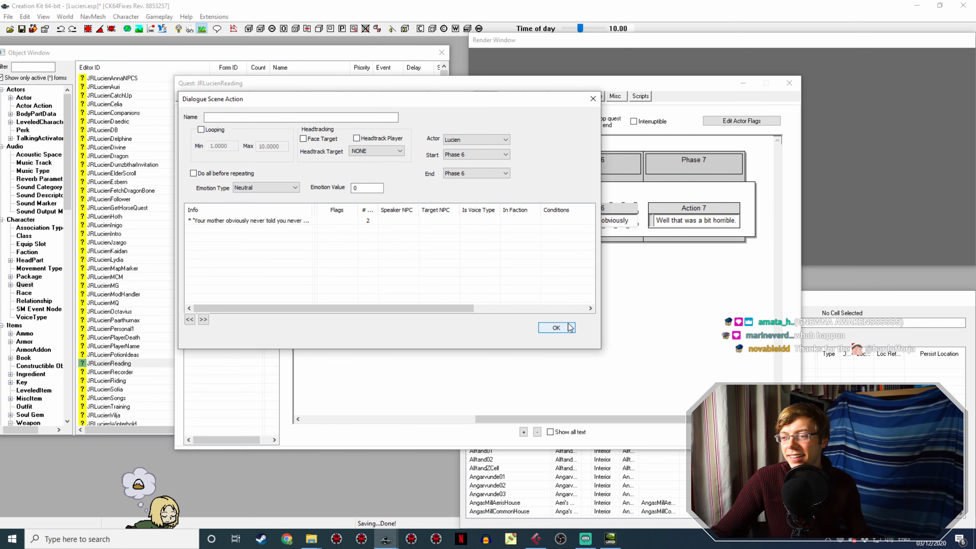
click(556, 328)
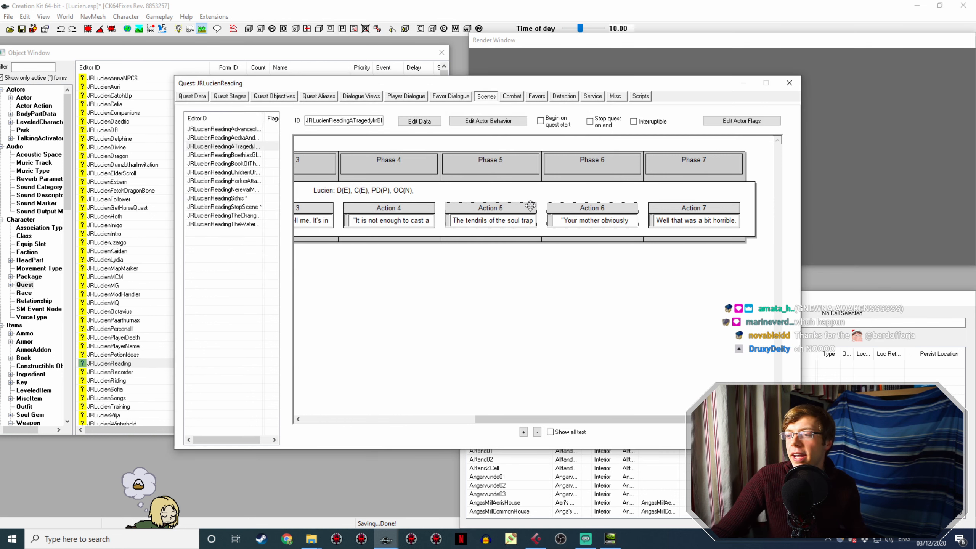
double_click(599, 208)
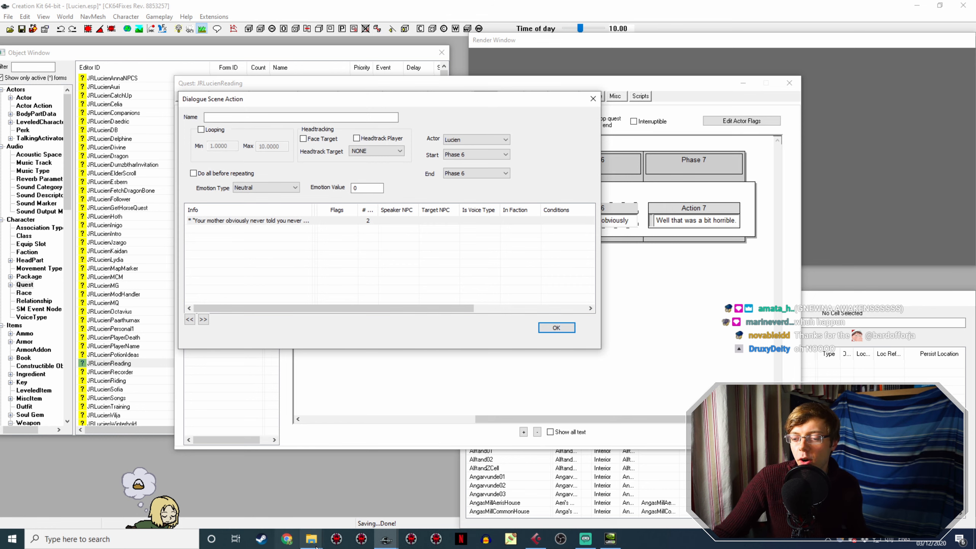
- Play Lucien160ATragedyInBlackA25.wav from the JRLucienVoice folder to check which line it contains, and close the music player
mouse_move(314, 538)
click(282, 496)
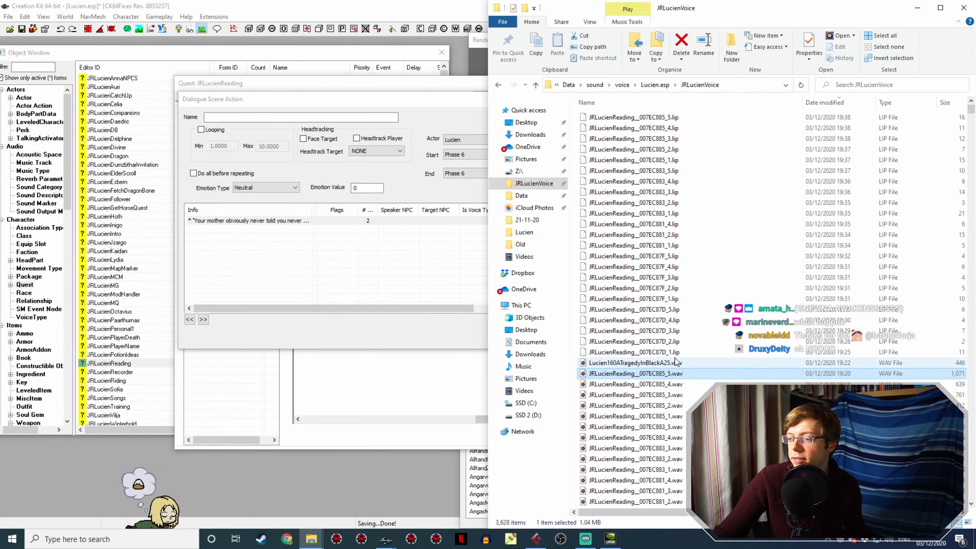
click(668, 363)
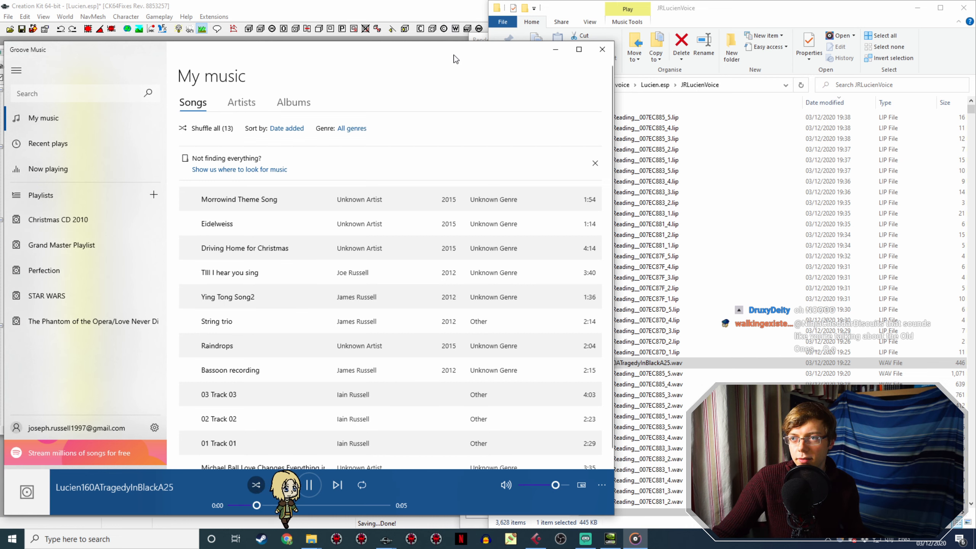
drag(455, 55, 451, 228)
click(605, 225)
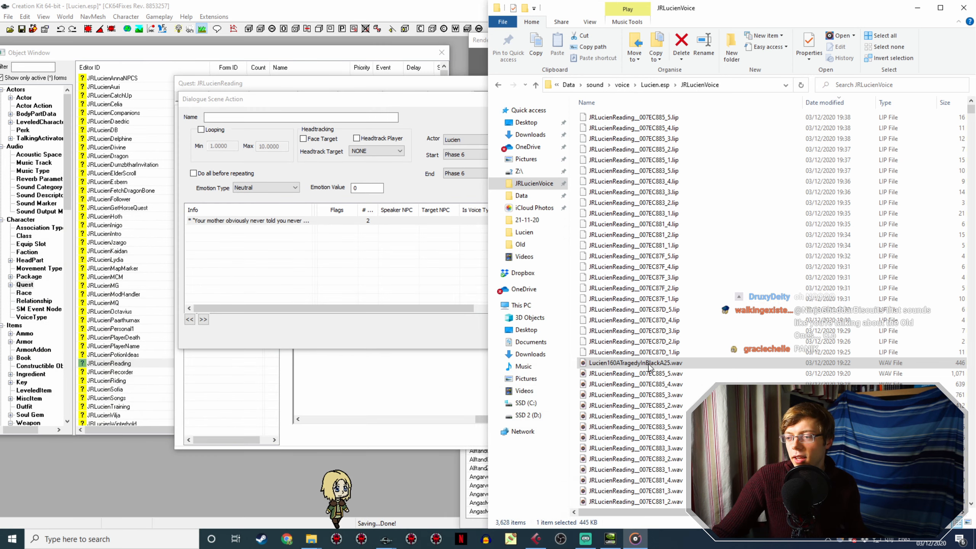
- Close the Action 6 scene action and open Action 7's "Well that was a bit horrible" response for editing
click(349, 268)
click(553, 325)
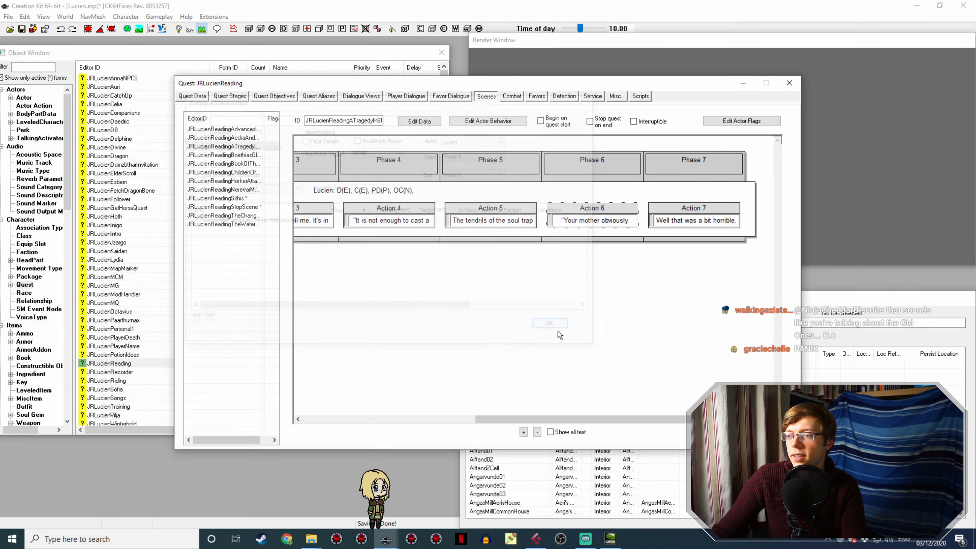
double_click(708, 211)
double_click(299, 221)
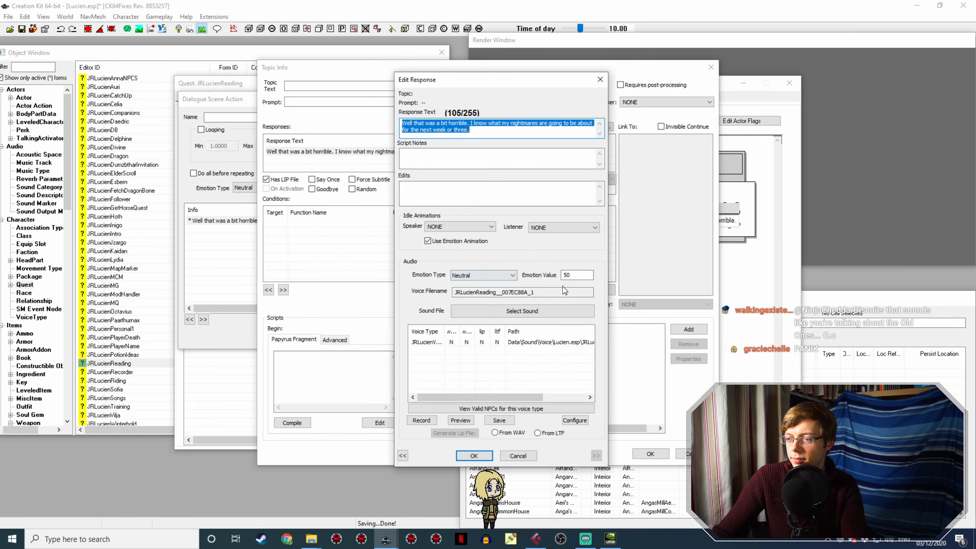
- Rename Lucien160ATragedyInBlackA25.wav to JRLucienReading__007EC88A_1.wav, using the voice filename copied from the "Well that was a bit horrible" response
drag(557, 292, 415, 295)
key(ctrl+c)
click(311, 539)
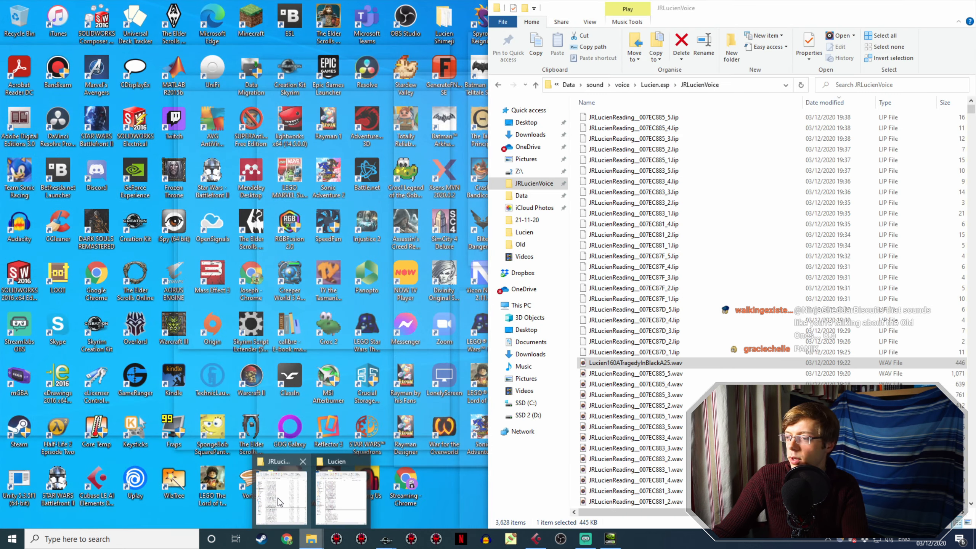
click(336, 492)
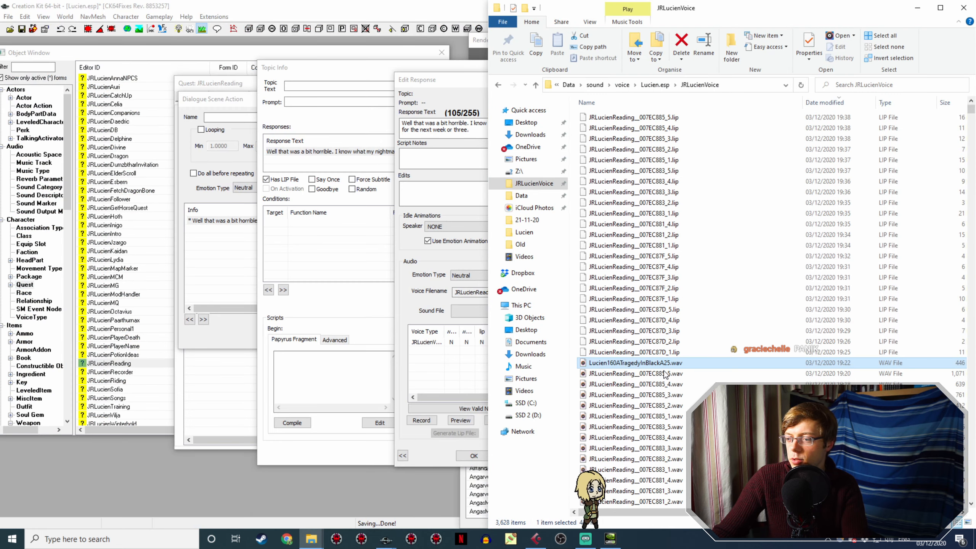
key(F2)
key(ctrl+v)
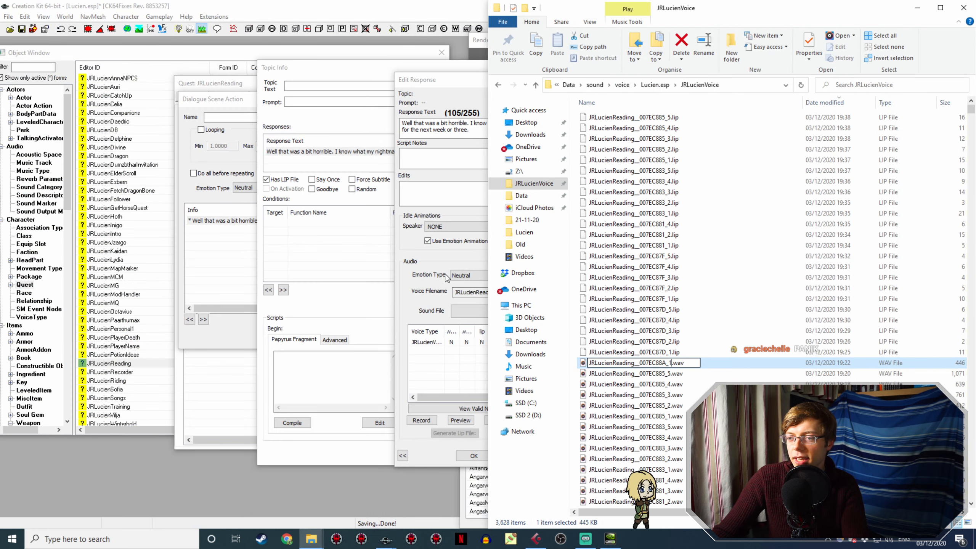
- Set the "Well that was a bit horrible" response's emotion to Fear with value 10, and confirm the response and topic info
click(479, 274)
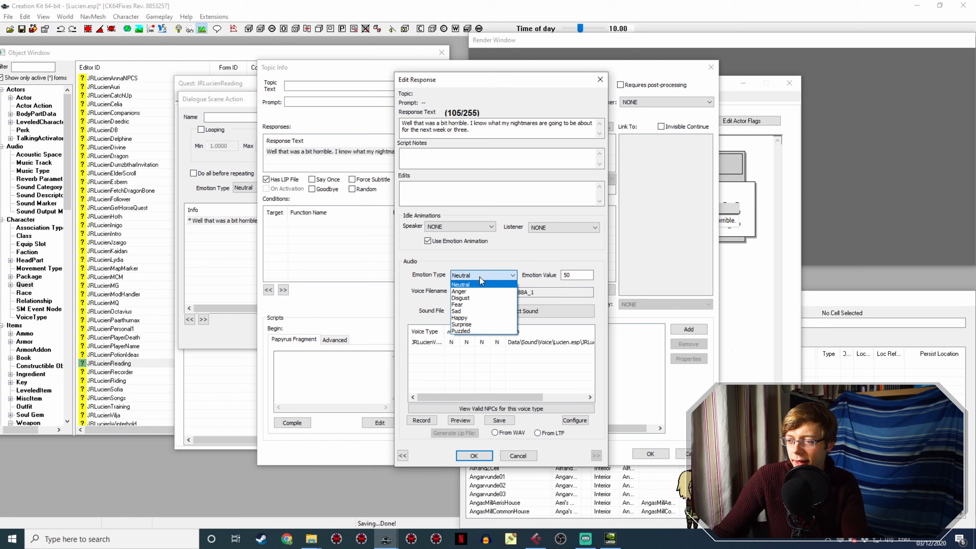
click(481, 304)
drag(581, 275, 445, 290)
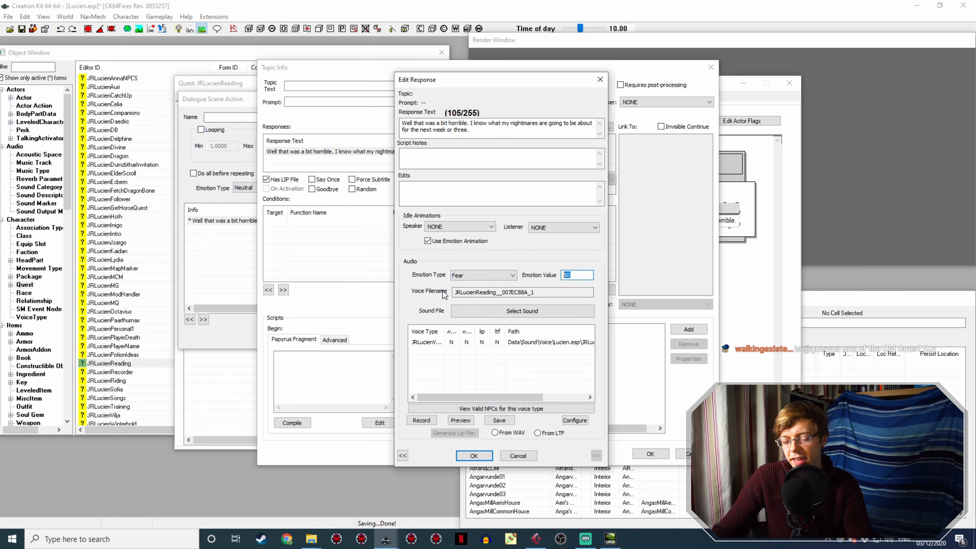
text(10)
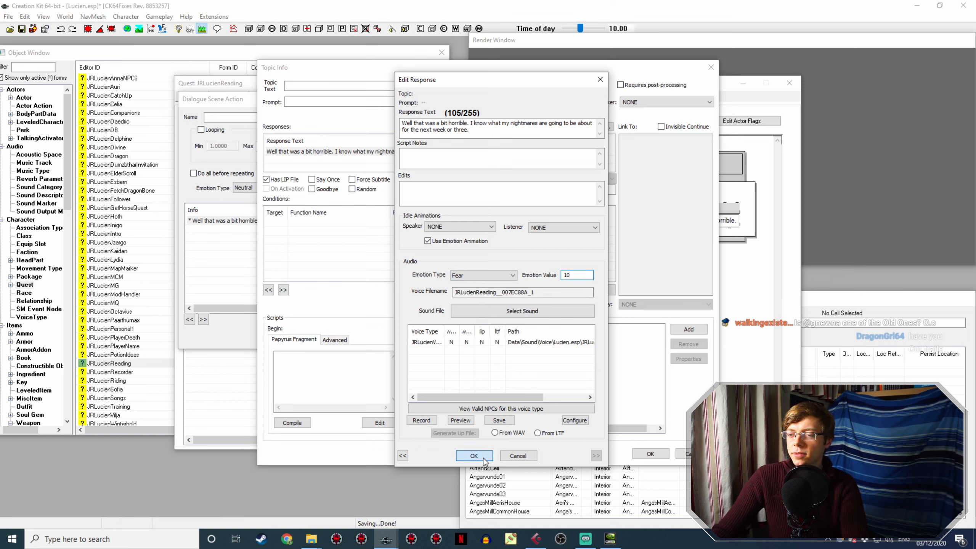
click(473, 456)
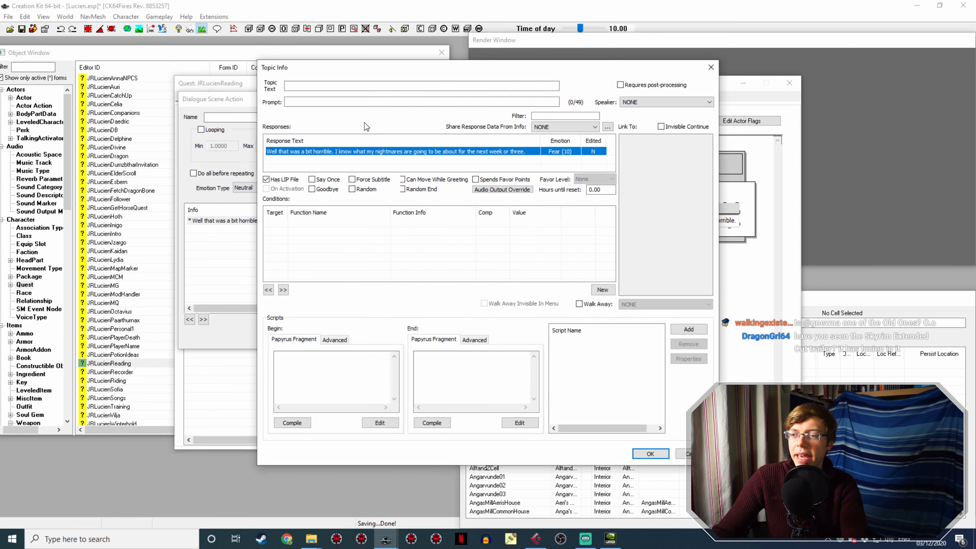
click(652, 454)
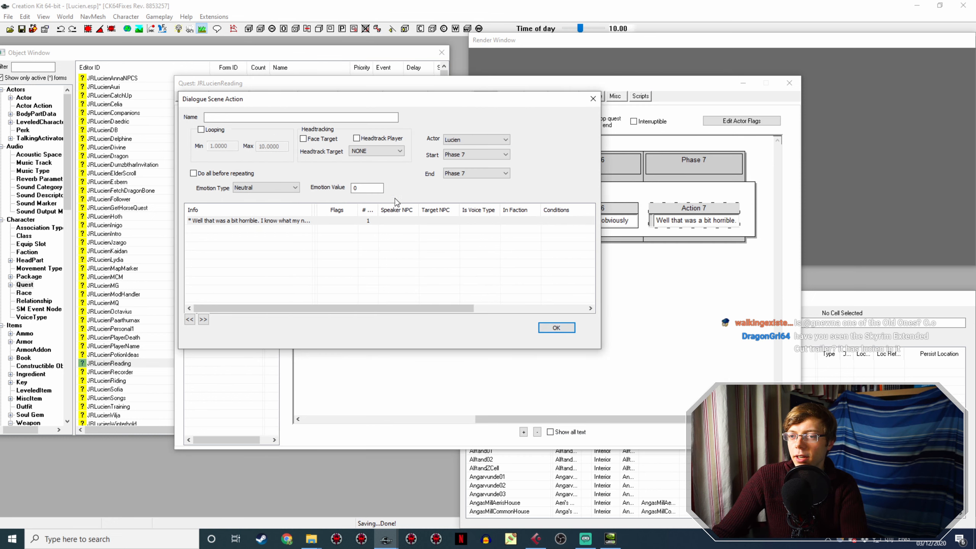
- Reload the "Well that was a bit horrible" response, generate its lip file from WAV, and confirm Action 7
double_click(279, 220)
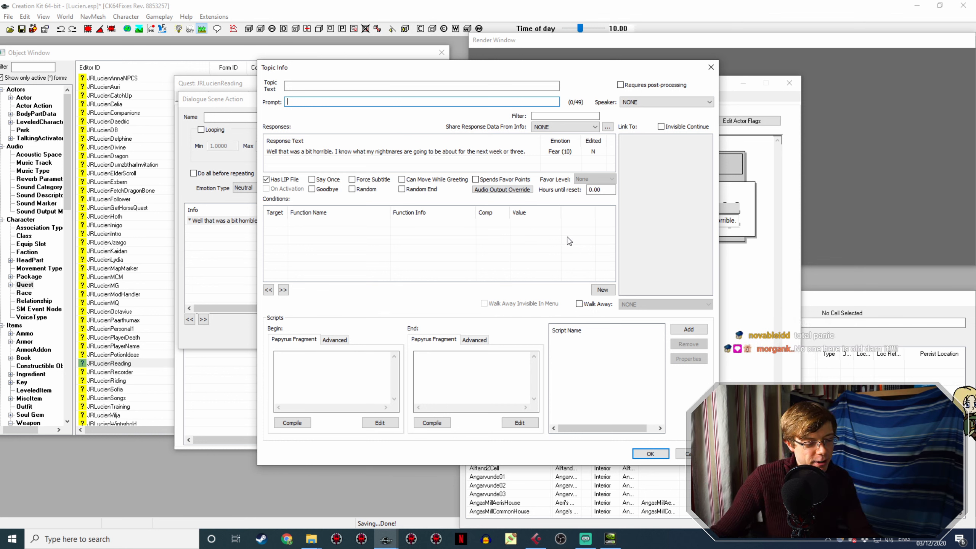
double_click(380, 152)
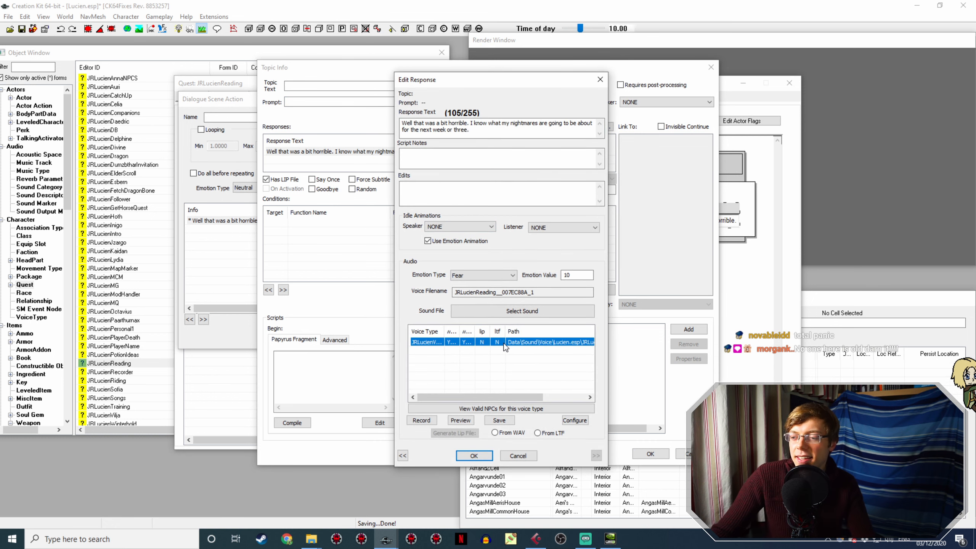
click(474, 455)
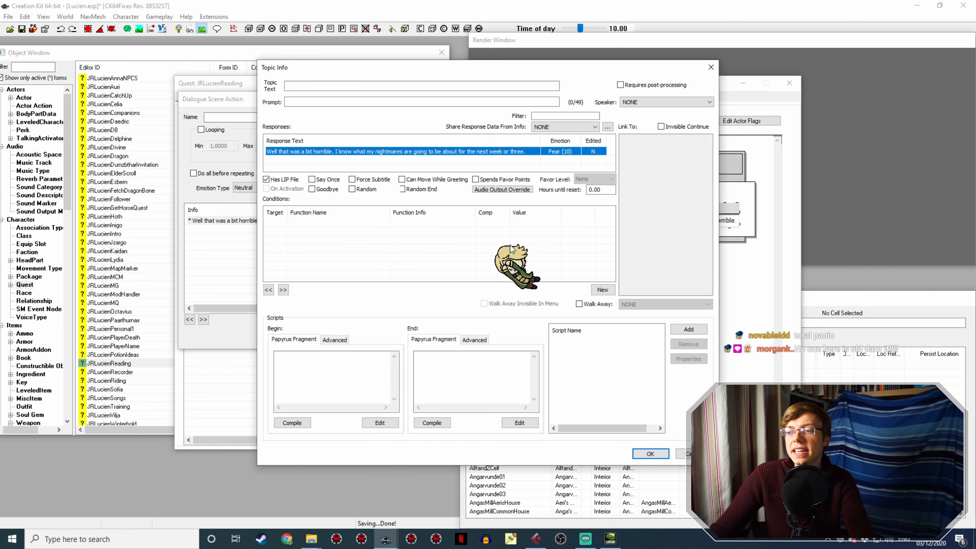
click(520, 237)
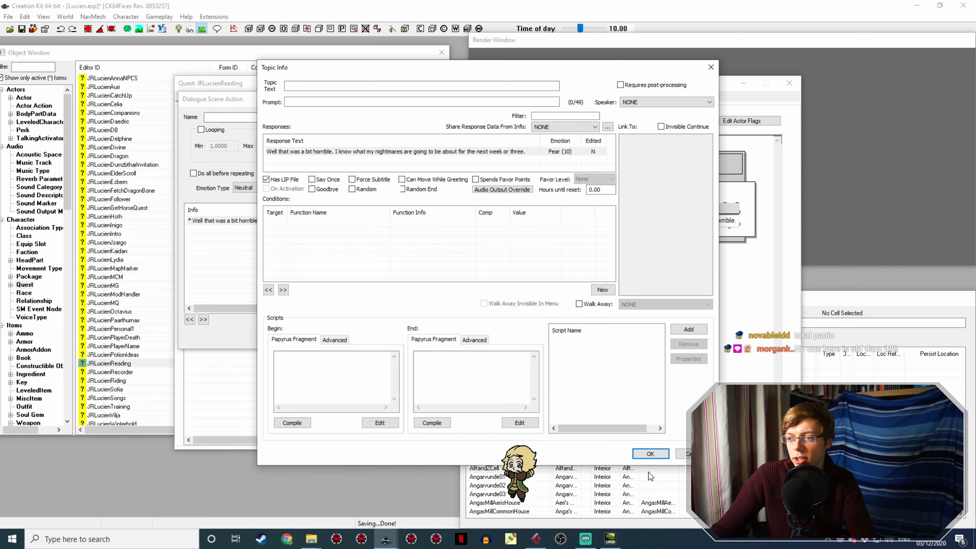
click(651, 453)
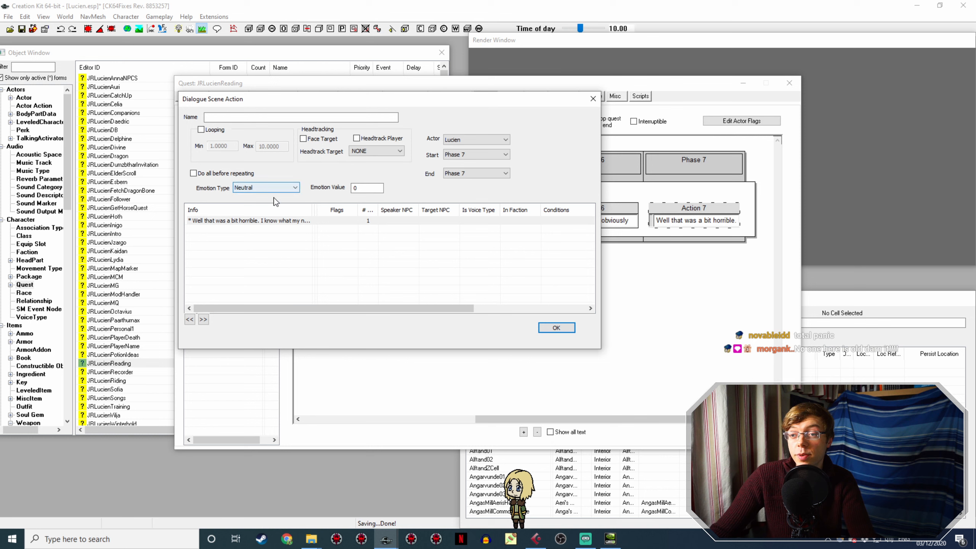
click(557, 327)
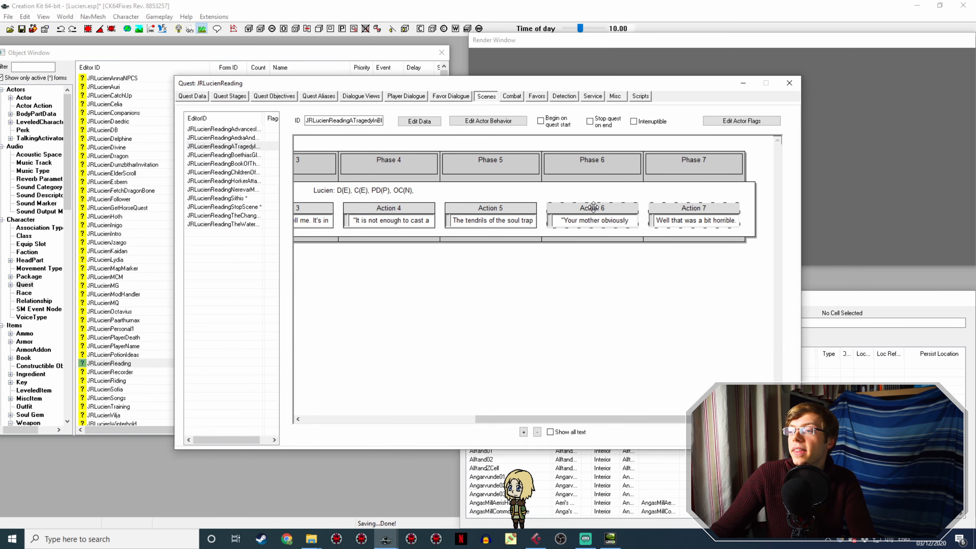
- Show all text in the scene and open Action 6's first response, "Your mother obviously never told you"
click(550, 432)
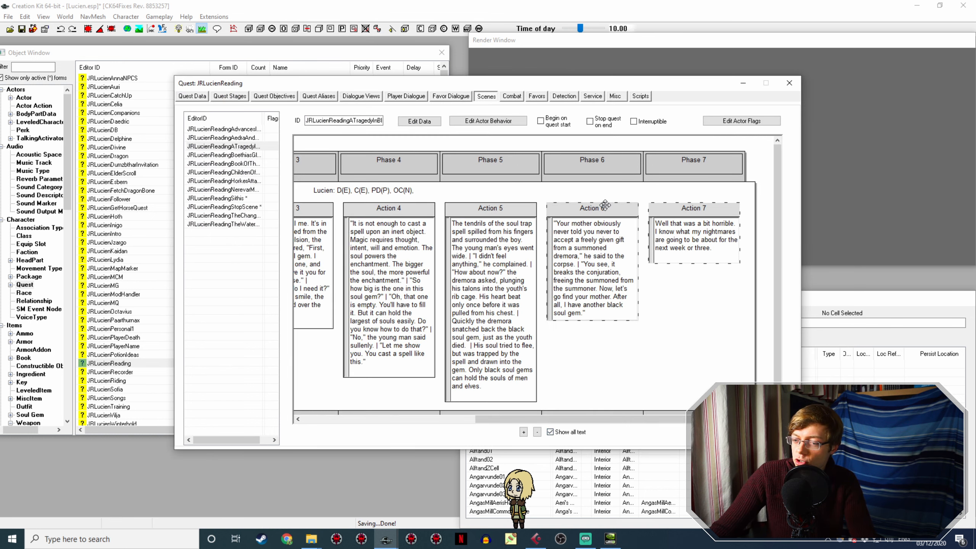
double_click(605, 207)
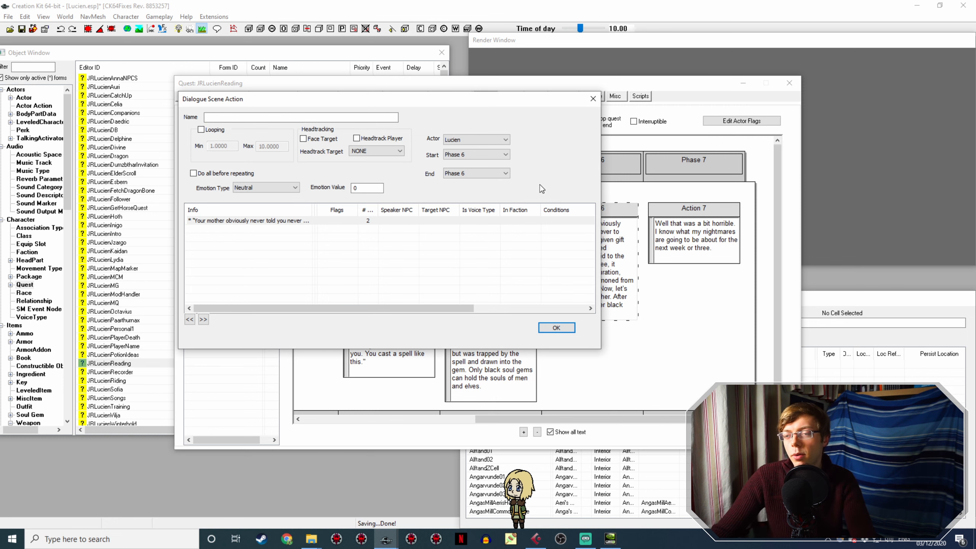
double_click(286, 220)
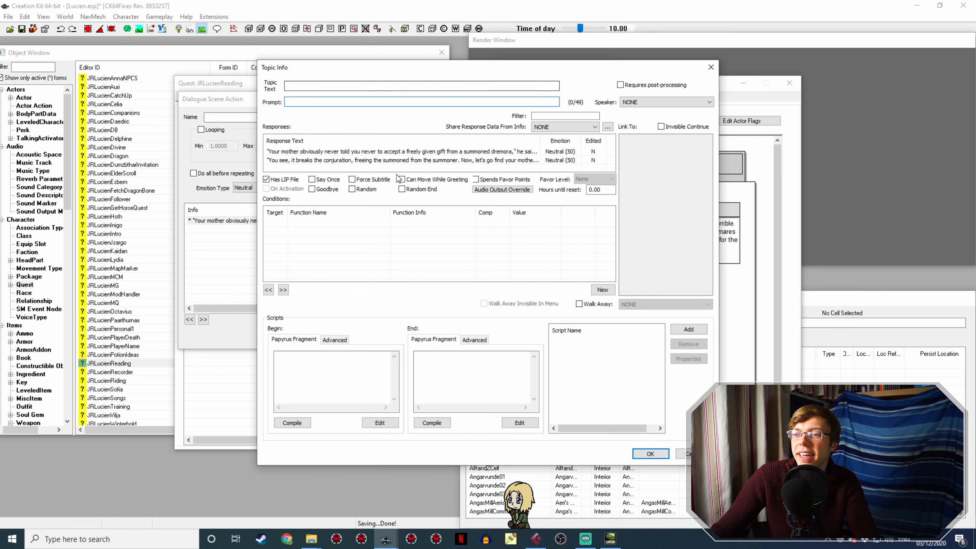
double_click(384, 151)
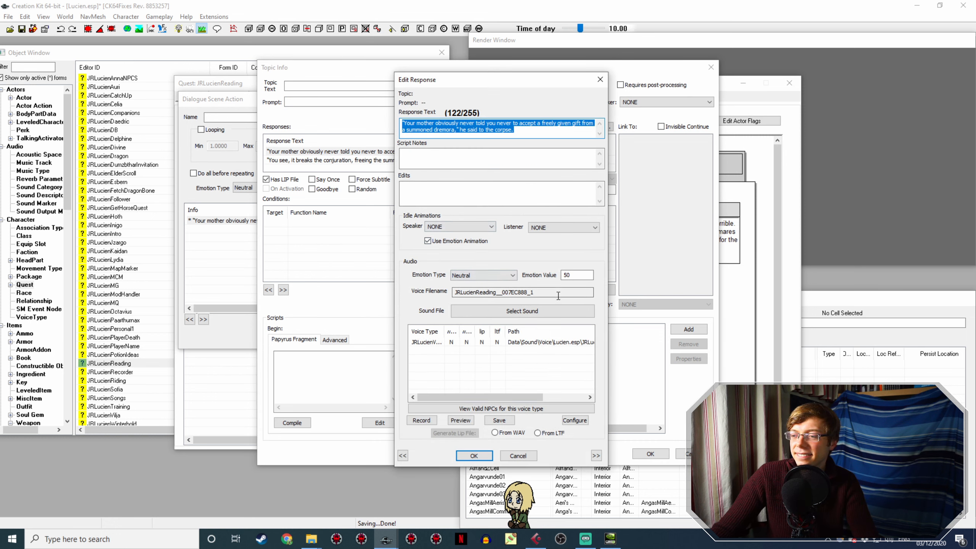
- Play JRLucienReading__007EC885_5.wav from the JRLucienVoice folder to check which line it contains, and close the open response
click(323, 539)
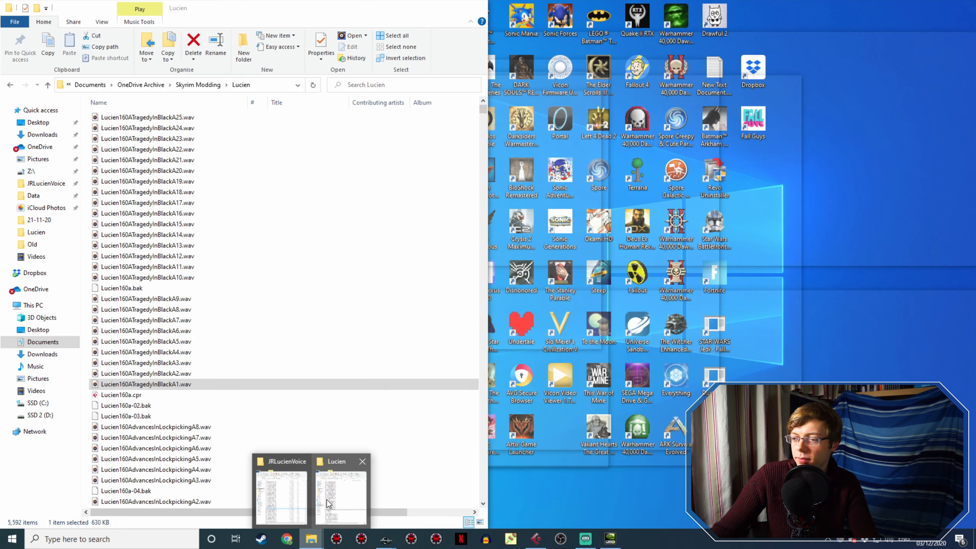
click(300, 495)
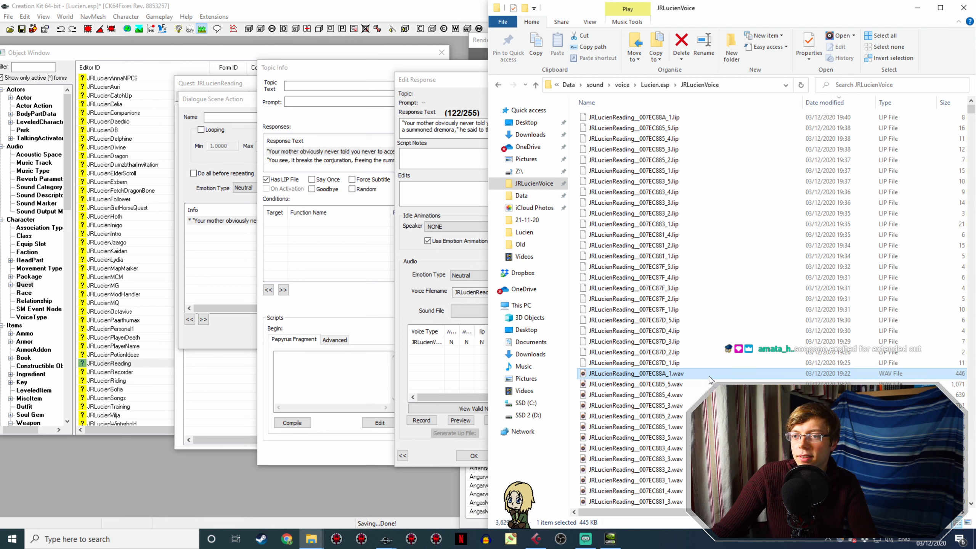
click(680, 384)
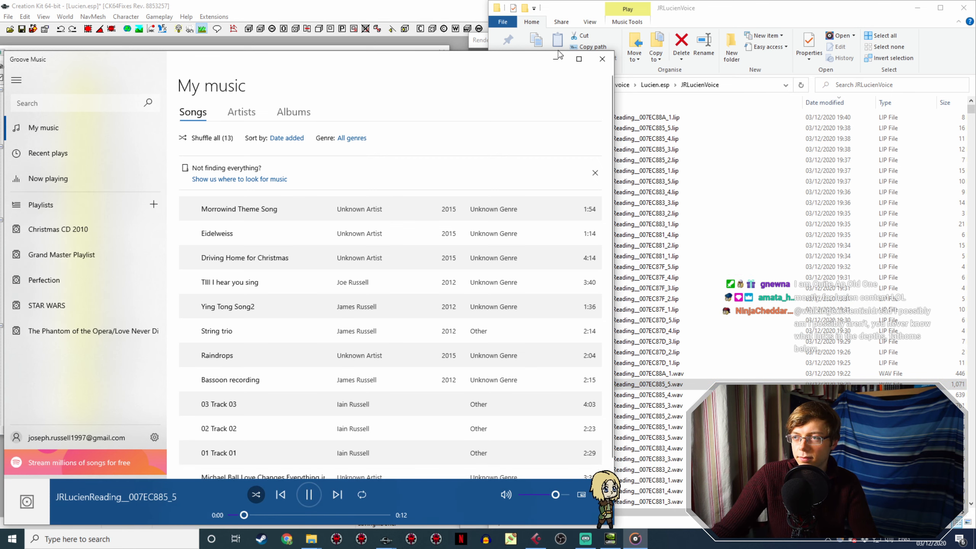
drag(519, 227, 520, 331)
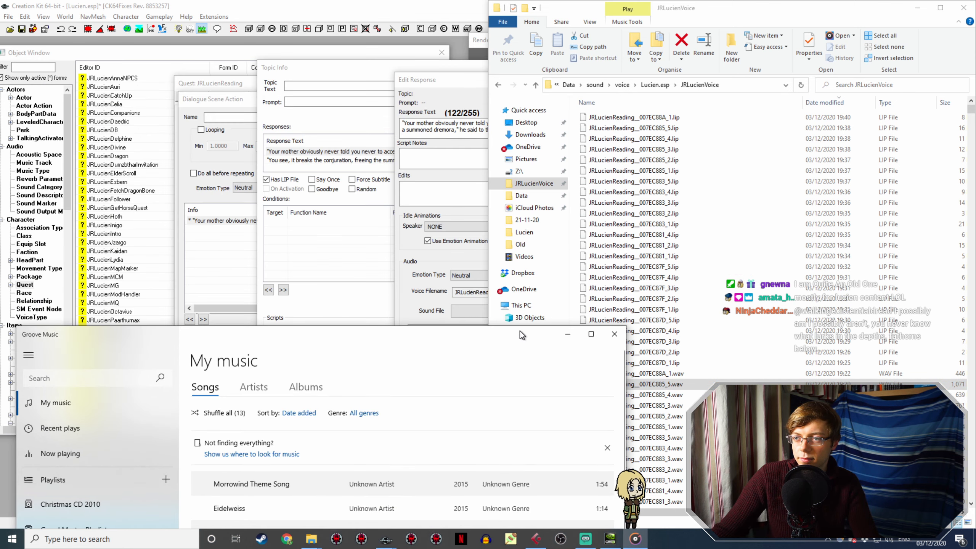
click(440, 160)
click(468, 516)
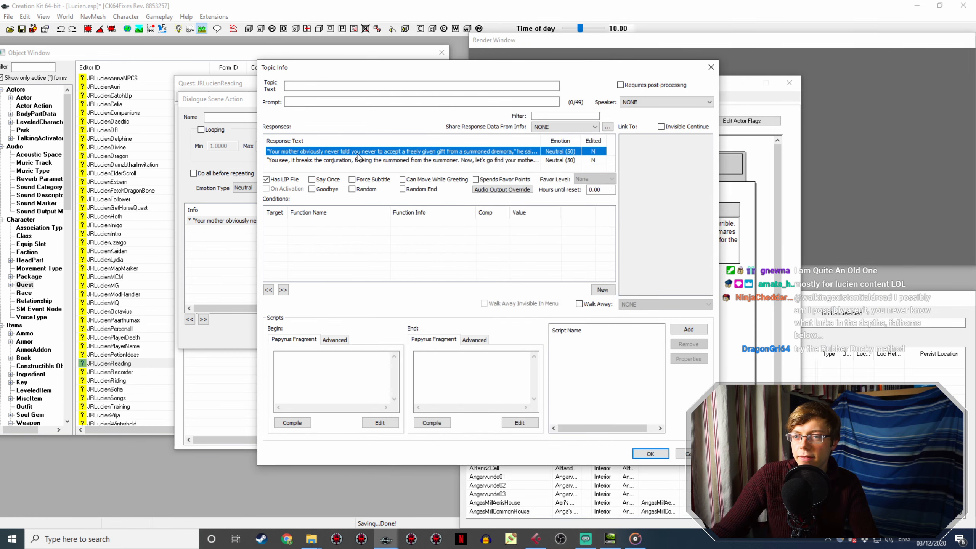
- Rename JRLucienReading__007EC885_5.wav to JRLucienReading__007EC888_2.wav, using the voice filename copied from the "You see, it breaks the conjuration" response
click(355, 161)
double_click(355, 160)
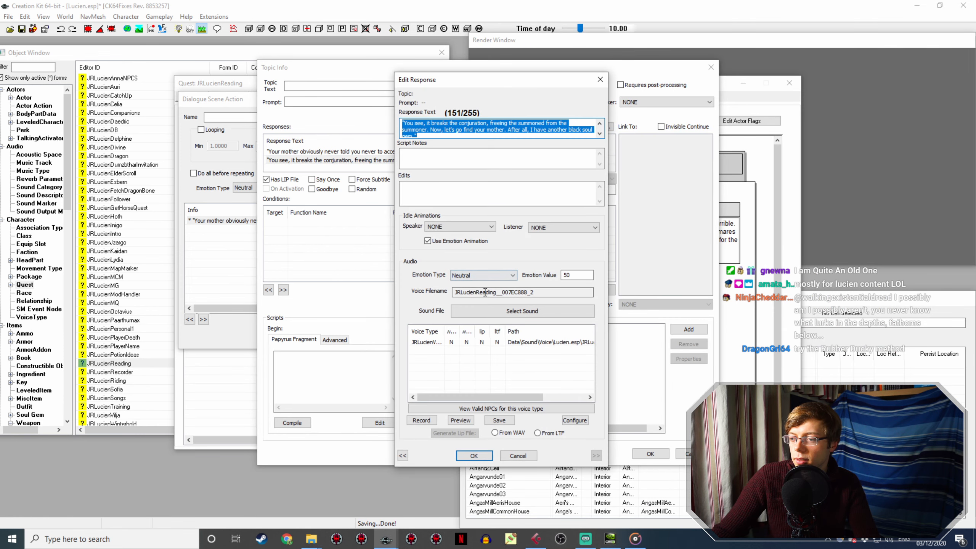
double_click(484, 292)
key(ctrl+c)
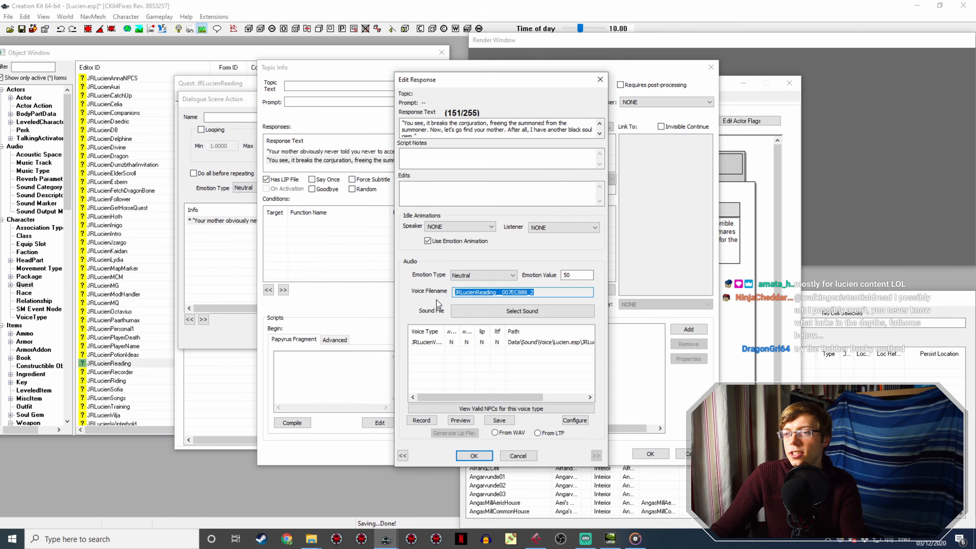
click(307, 540)
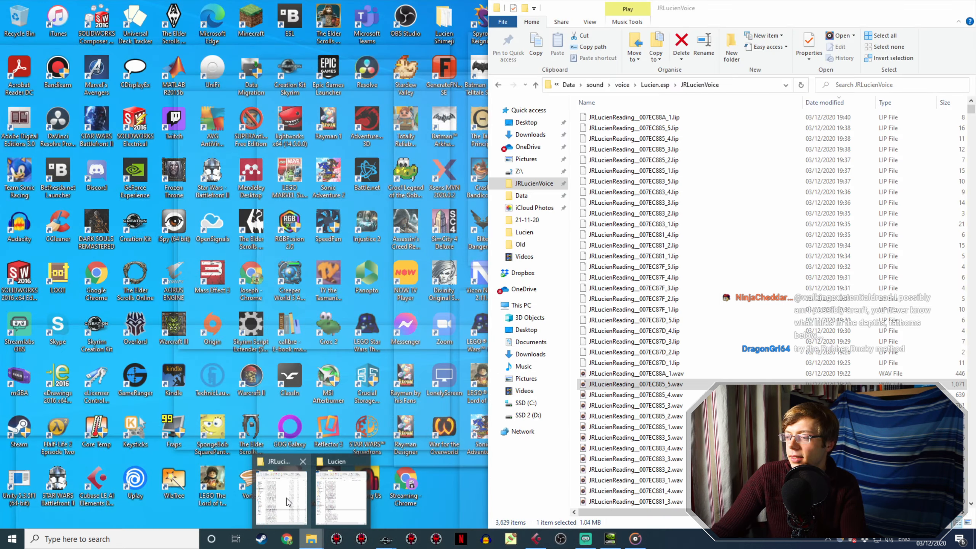
click(287, 498)
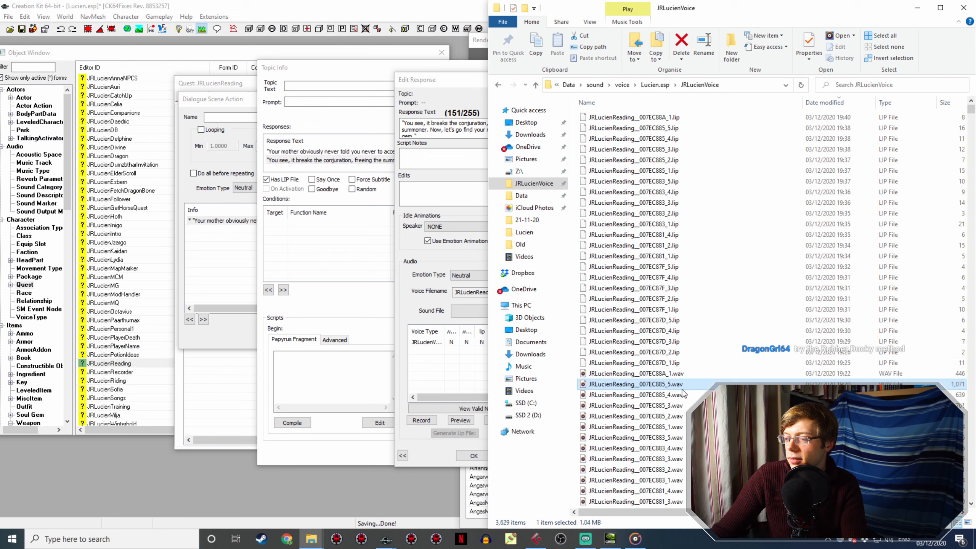
key(F2)
key(ctrl+v)
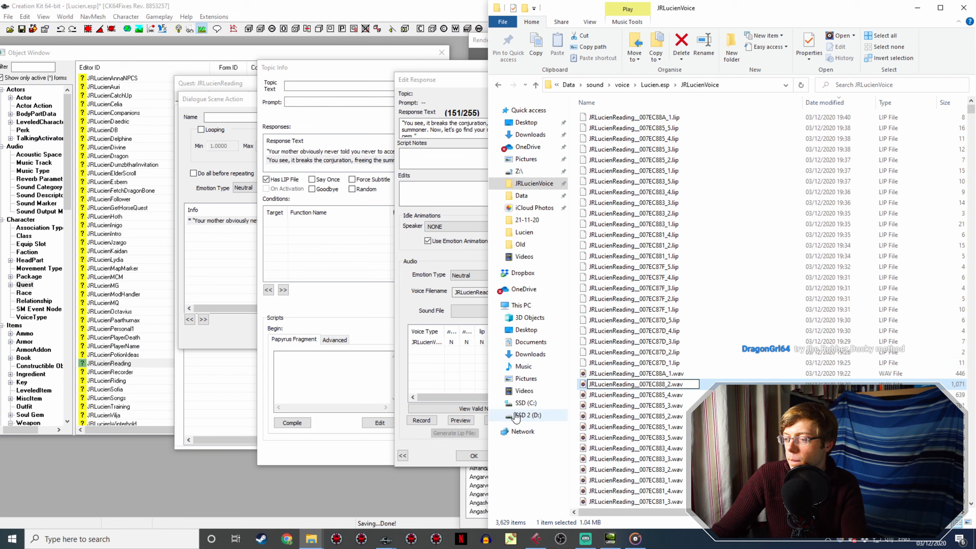
scroll(642, 378, down, 1)
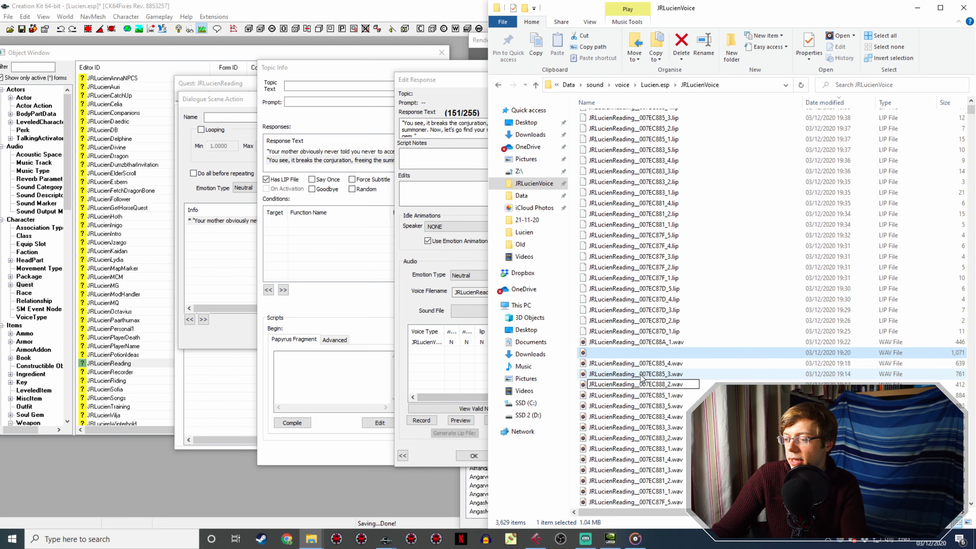
key(Return)
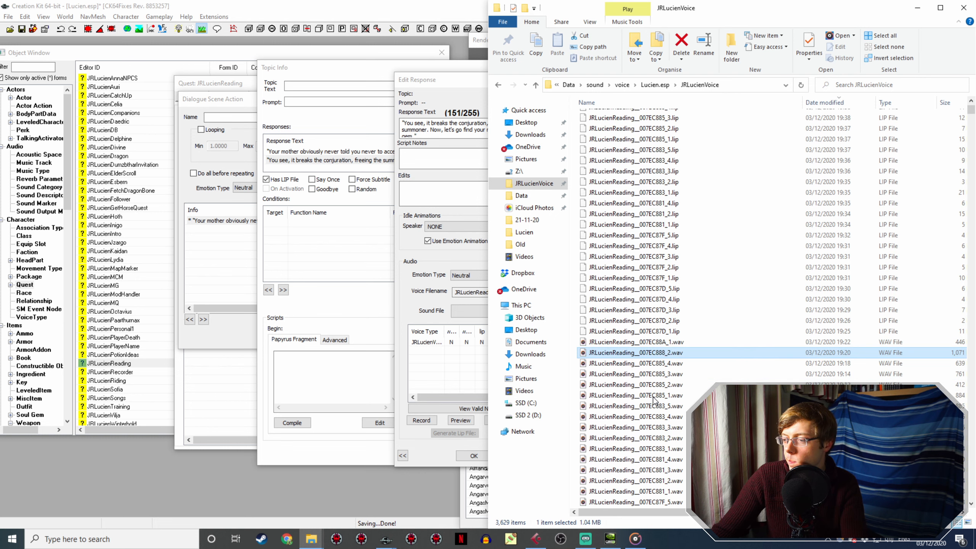
- Close the open response and delete the outdated lip file JRLucienReading__007EC885_5.lip from the JRLucienVoice folder
scroll(654, 401, down, 1)
click(416, 322)
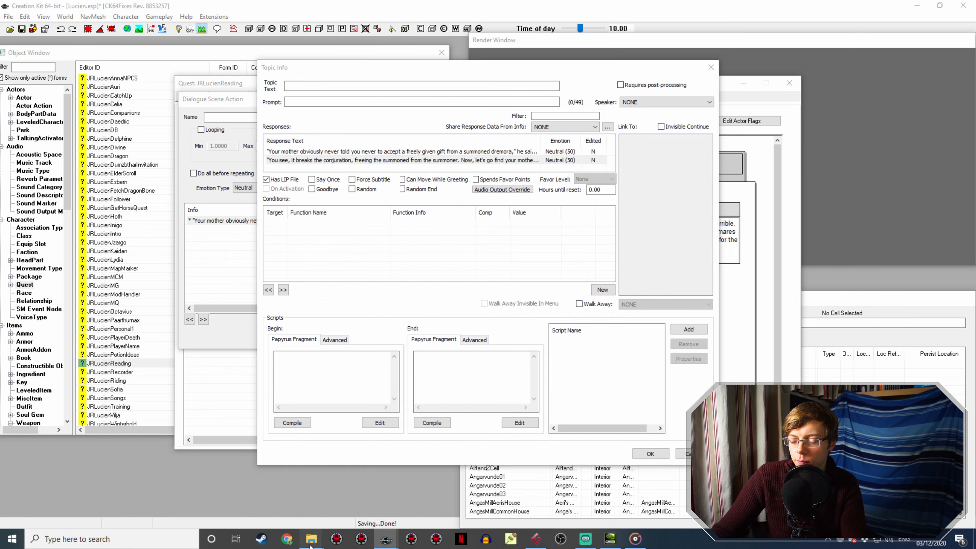
mouse_move(311, 539)
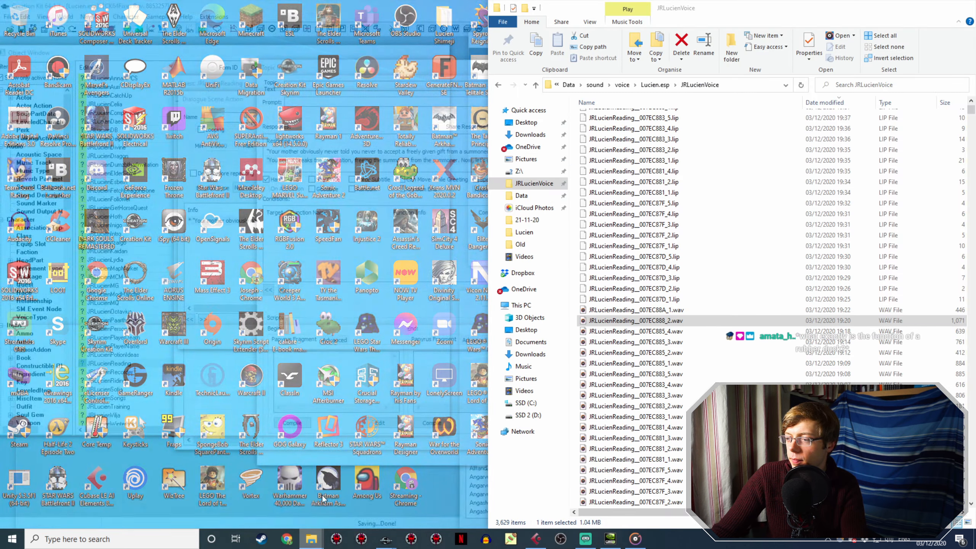
click(324, 498)
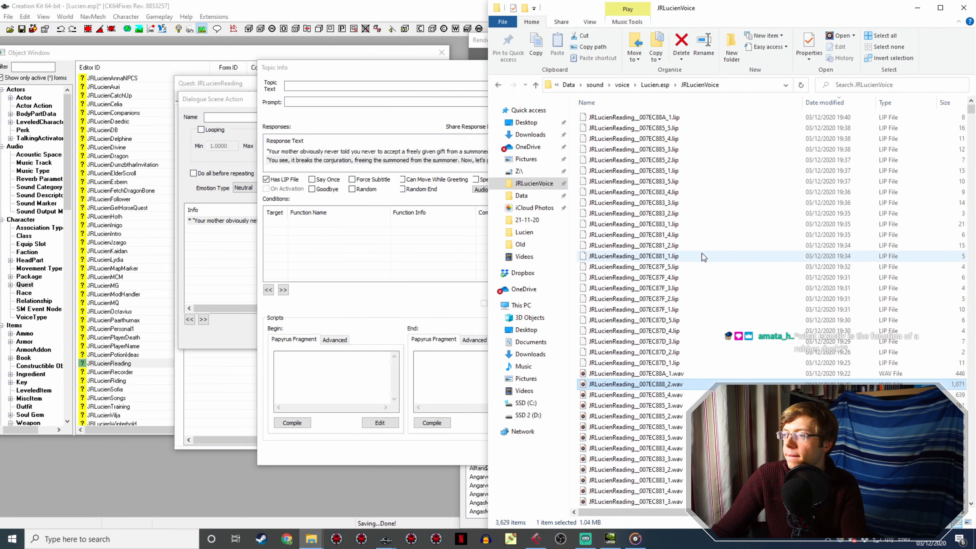
click(679, 129)
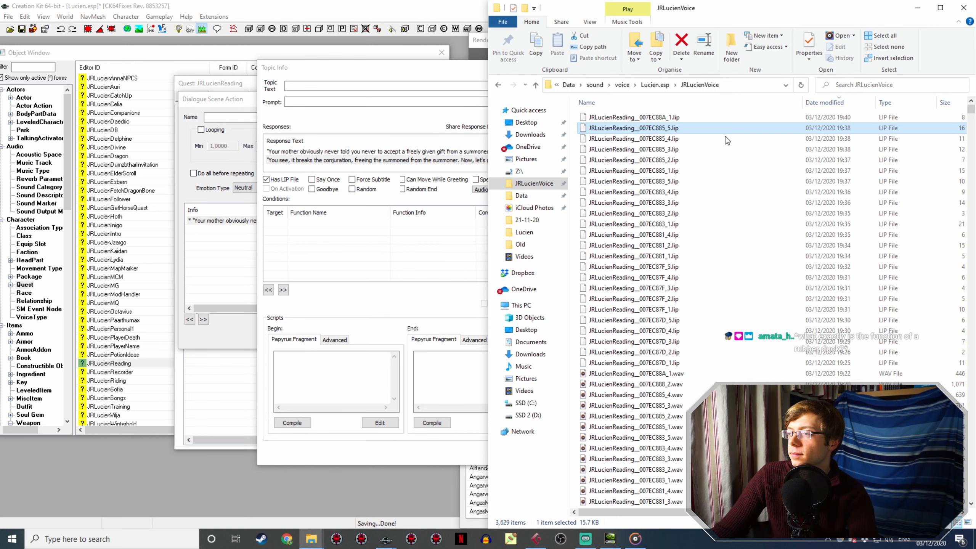
key(Delete)
key(Escape)
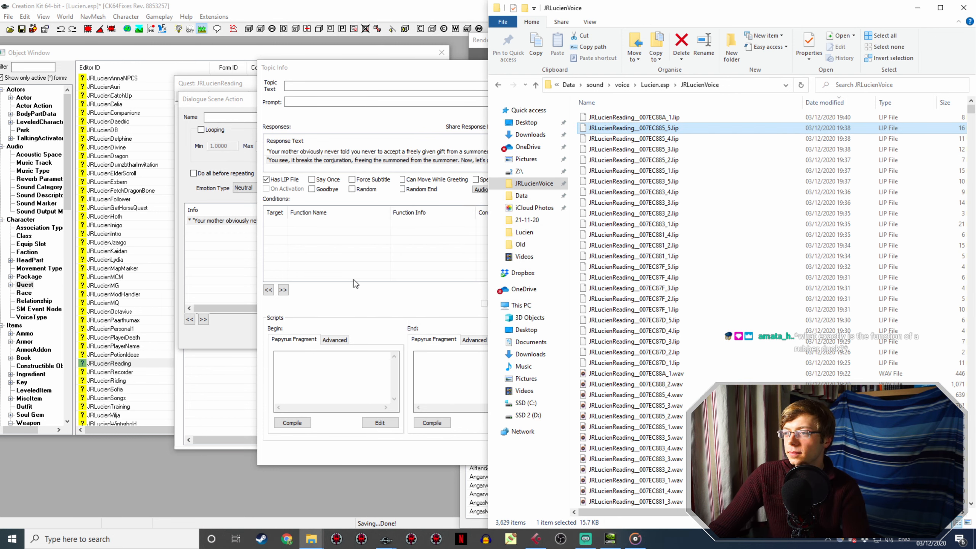
- Reload the "You see, it breaks the conjuration" response, generate its lip file from WAV, and confirm the response
key(alt+Tab)
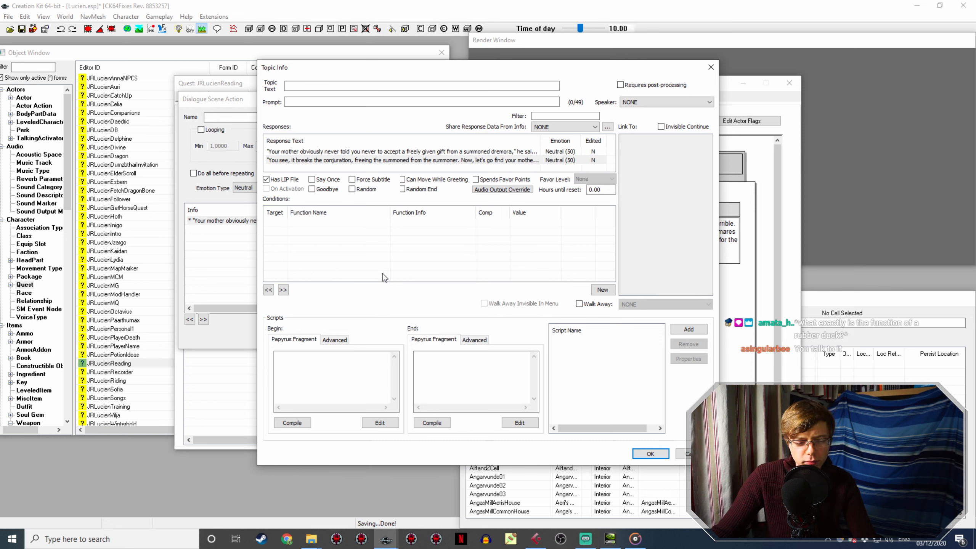
double_click(426, 163)
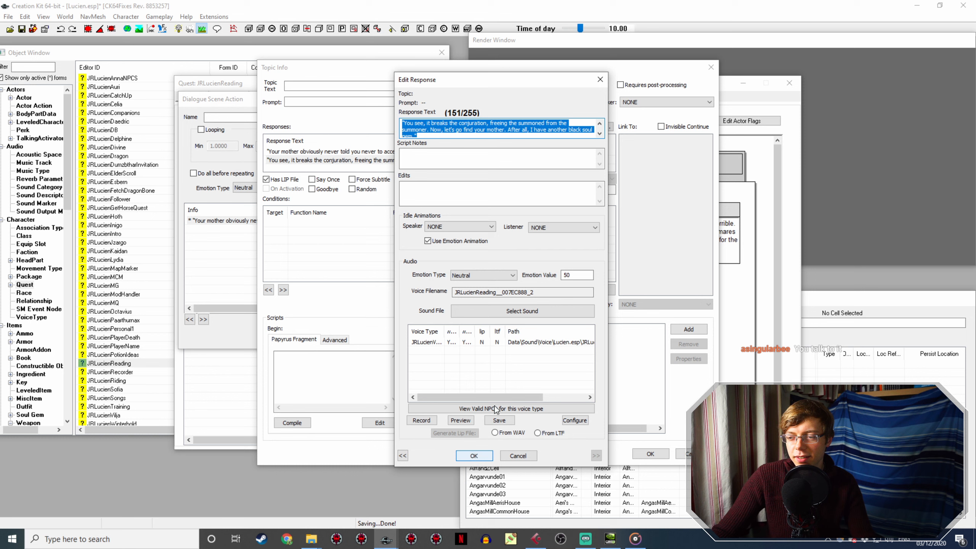
click(522, 342)
click(474, 456)
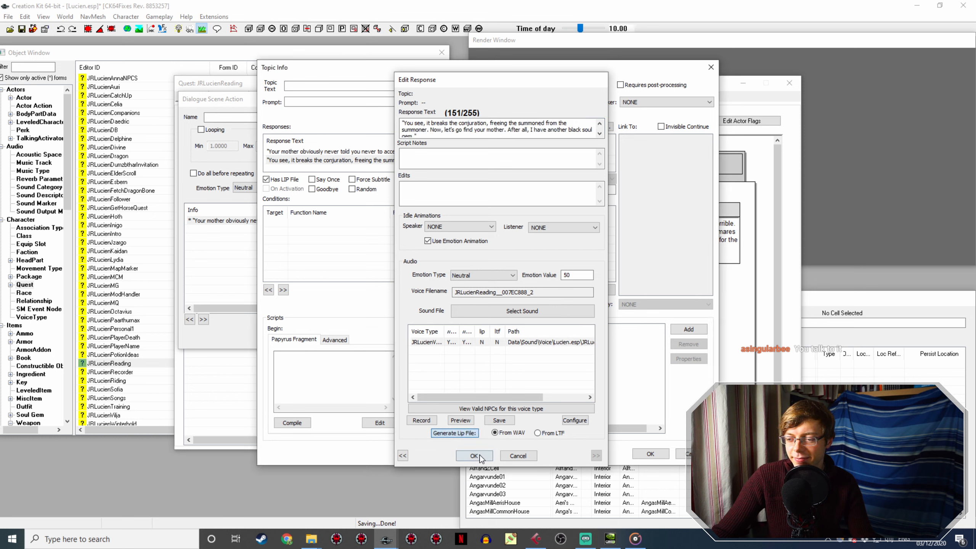
- Play JRLucienReading__007EC885_4.wav and rename it to JRLucienReading__007EC888_1.wav, using the voice filename copied from the "Your mother obviously never told you" response
double_click(388, 152)
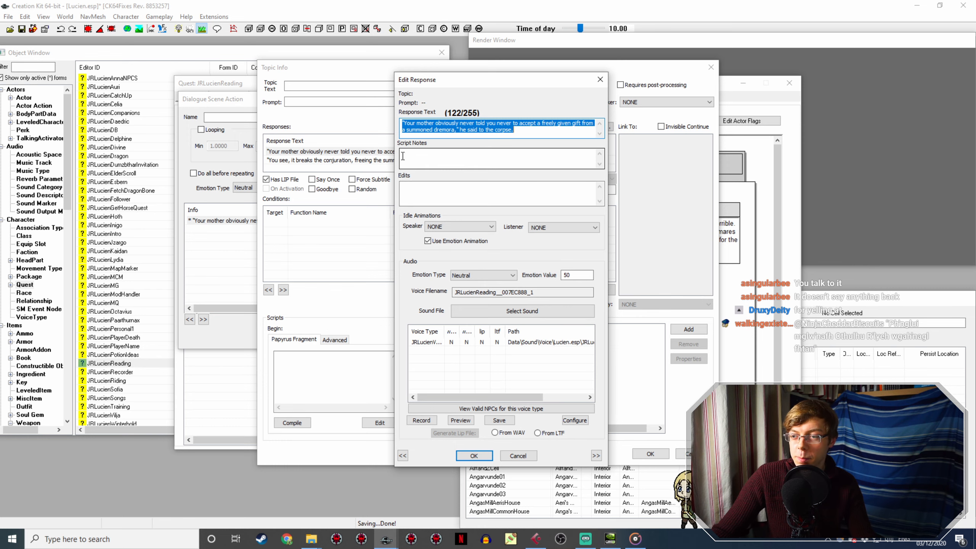
drag(559, 292, 438, 279)
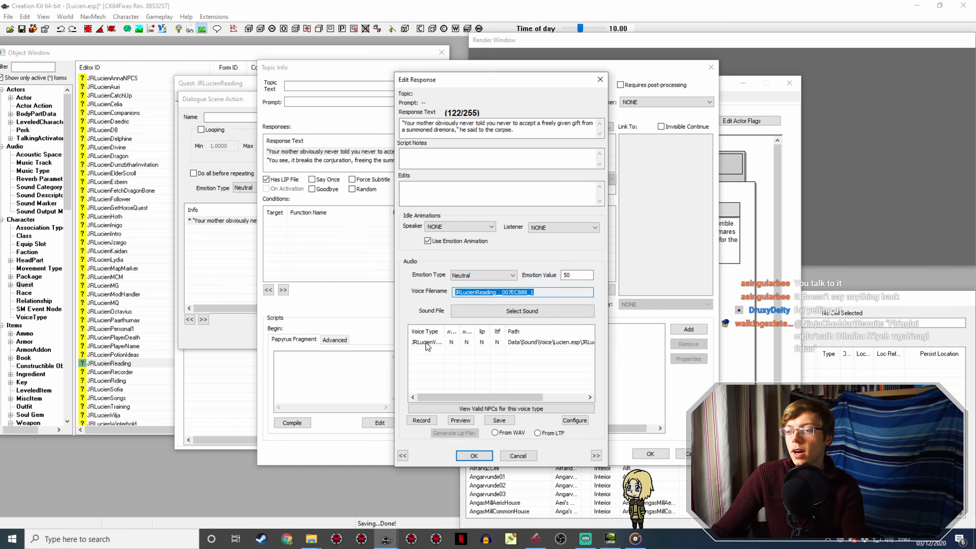
click(311, 538)
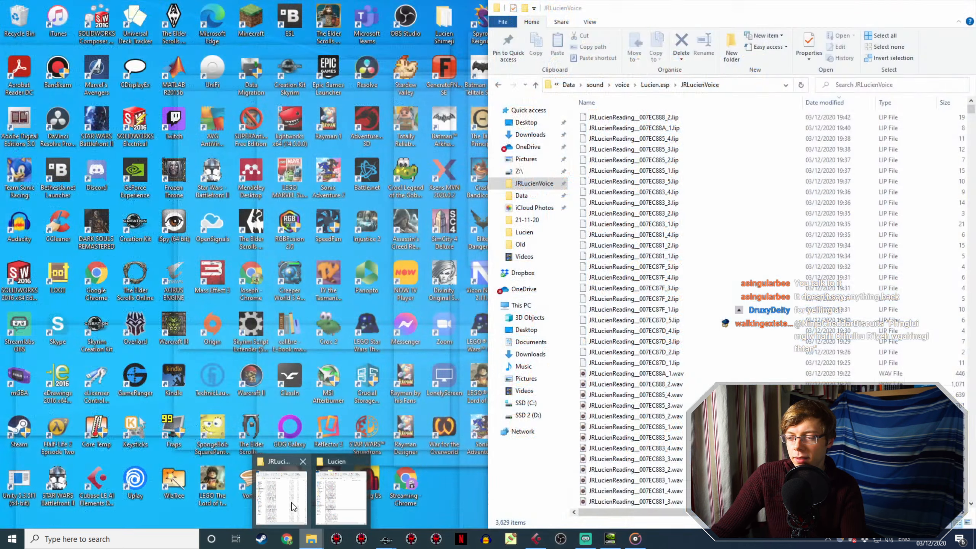
click(282, 498)
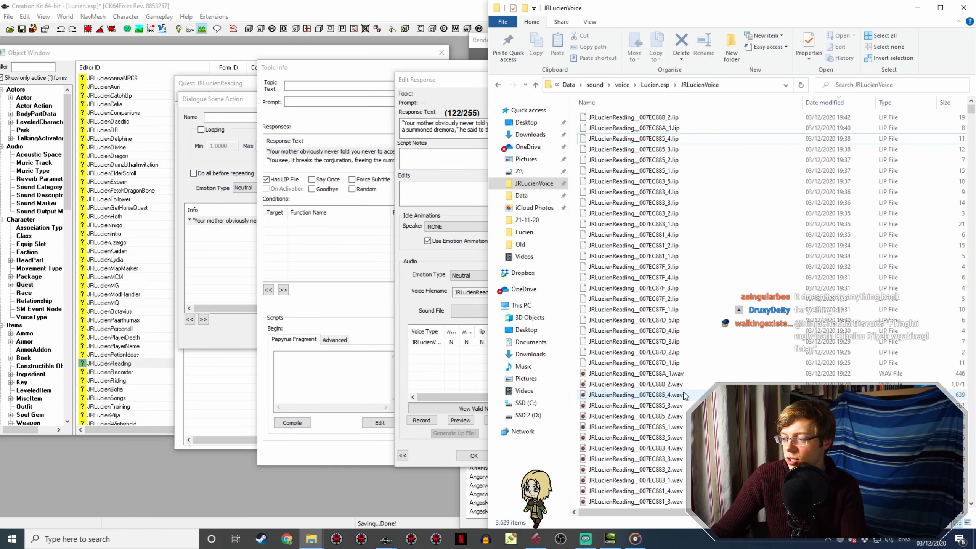
double_click(653, 395)
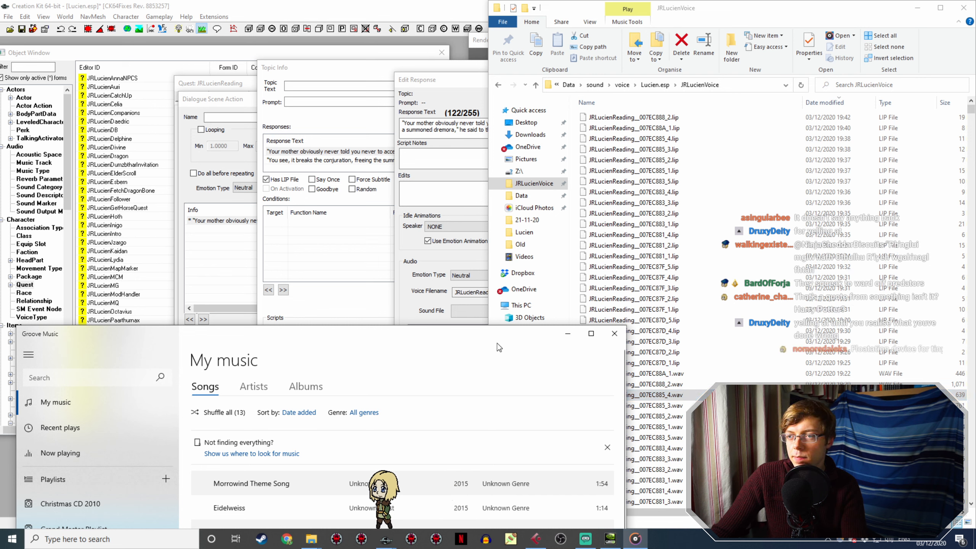
click(614, 333)
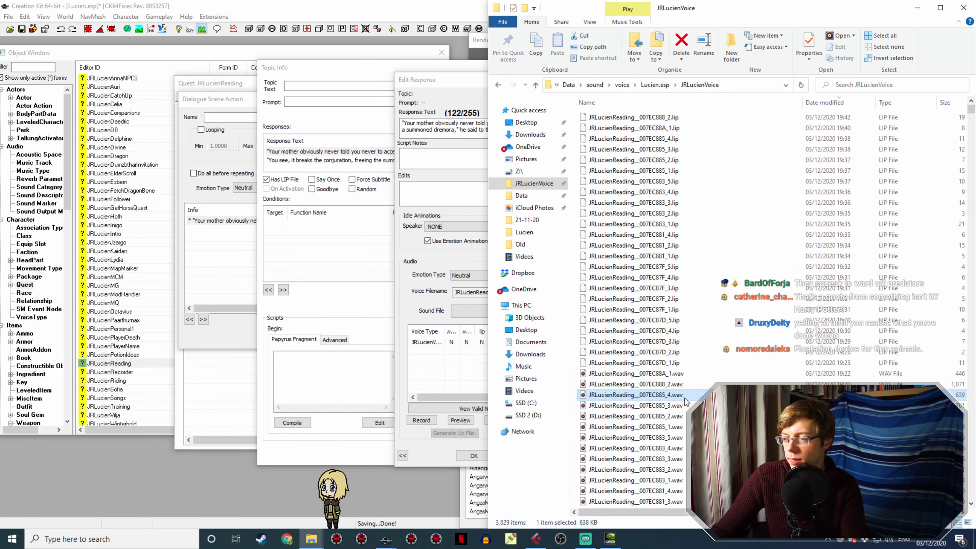
- Reload the "Your mother obviously never told you" response, generate its lip file from WAV, and confirm Action 6
click(455, 386)
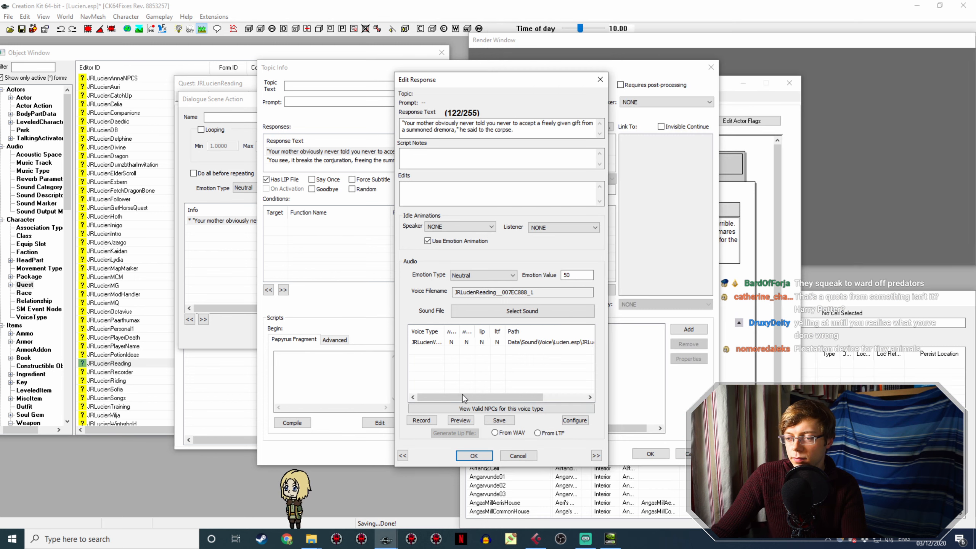
click(486, 459)
double_click(374, 151)
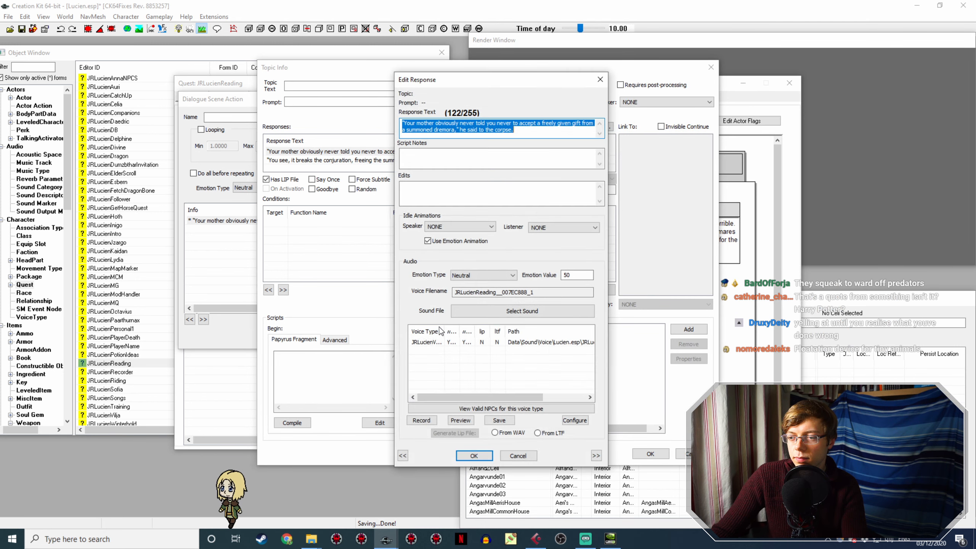
click(441, 341)
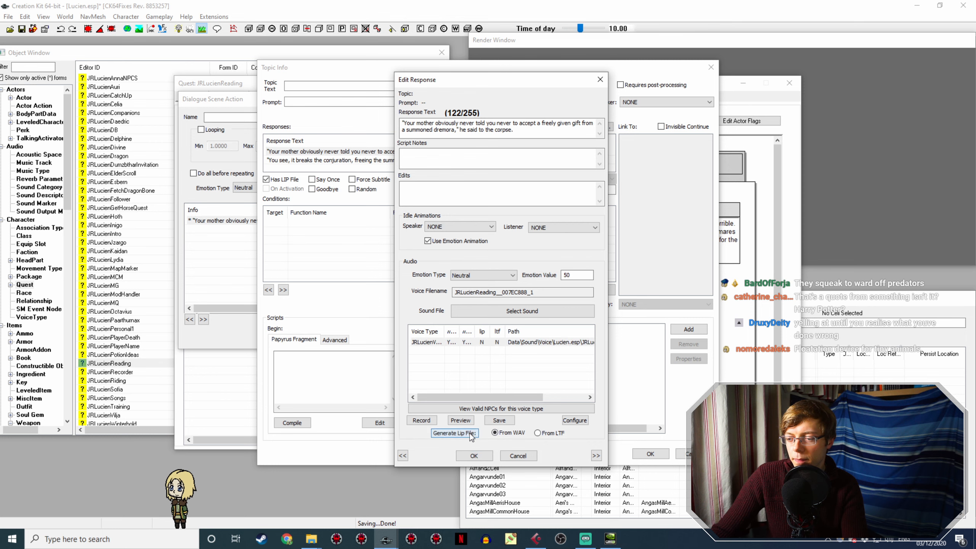
click(476, 455)
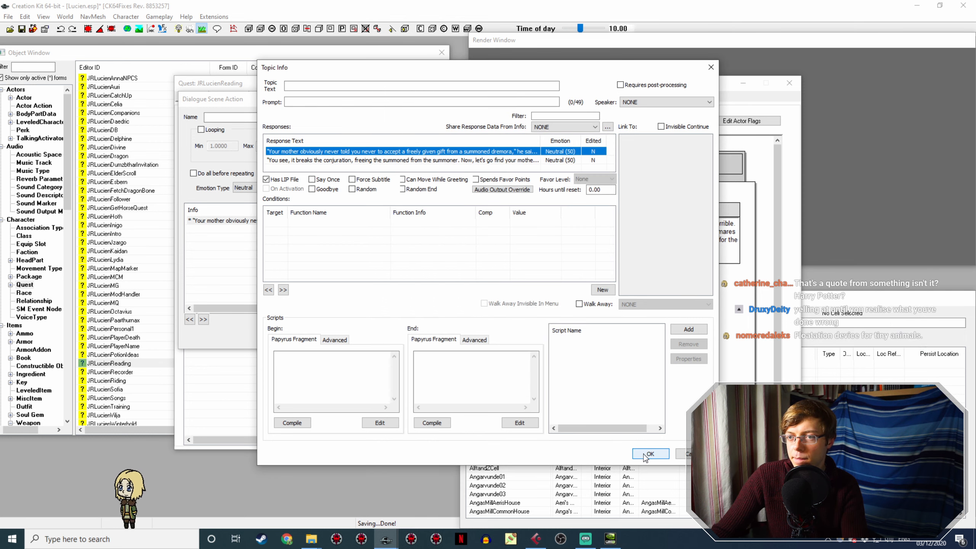
click(648, 453)
click(556, 327)
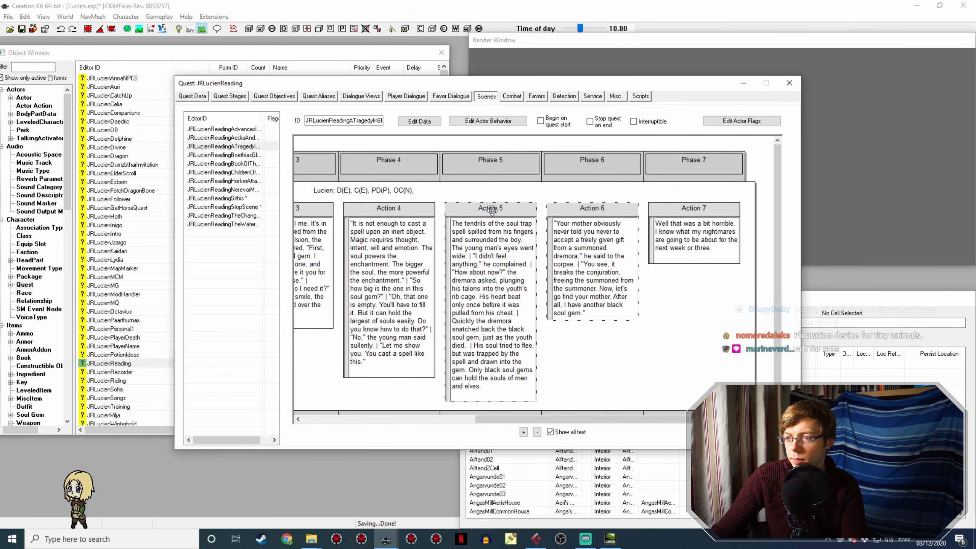
- Open Action 5's last response, "His soul tried to flee, but was trapped by the spell"
double_click(493, 211)
double_click(242, 222)
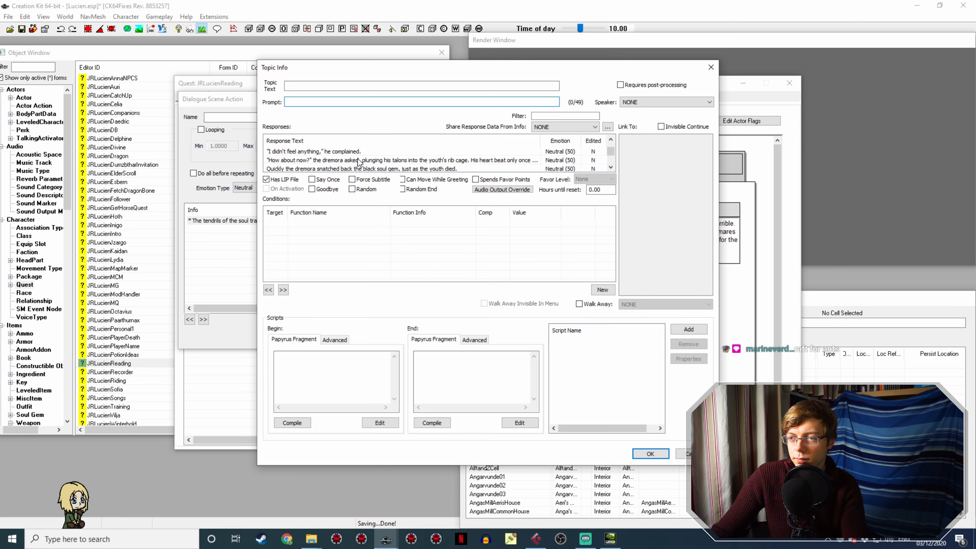
click(359, 160)
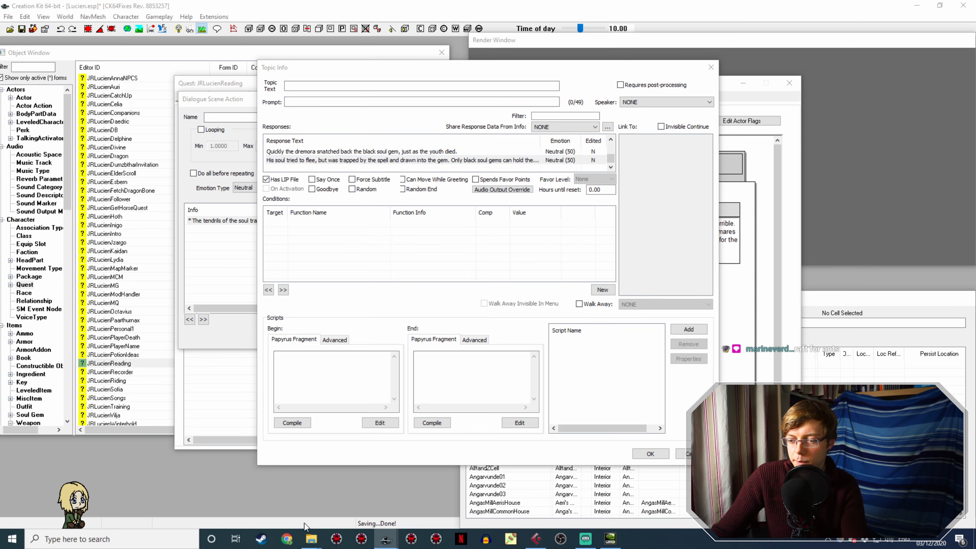
double_click(362, 159)
- Play JRLucienReading__007EC885_3.wav from the JRLucienVoice folder to check which line it contains, and close the player
mouse_move(311, 539)
click(337, 496)
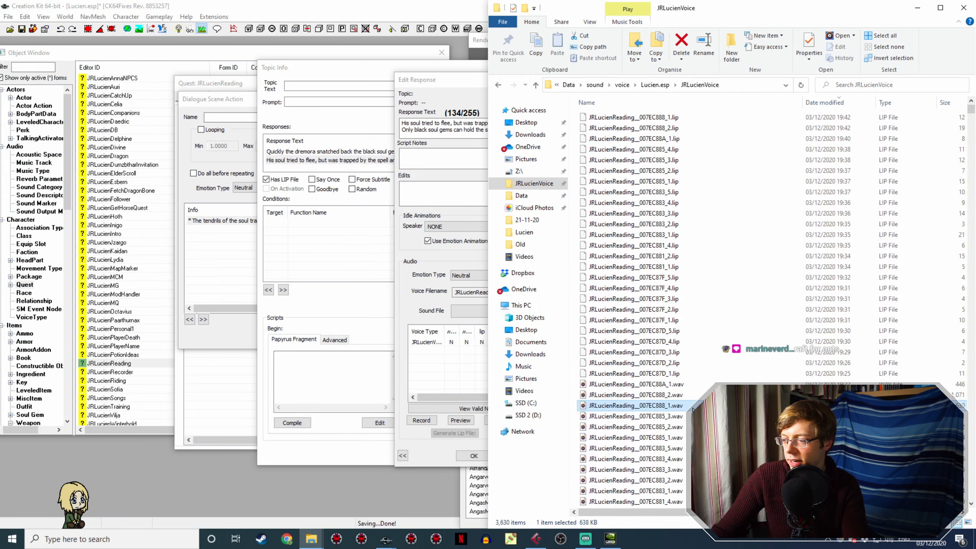
click(683, 416)
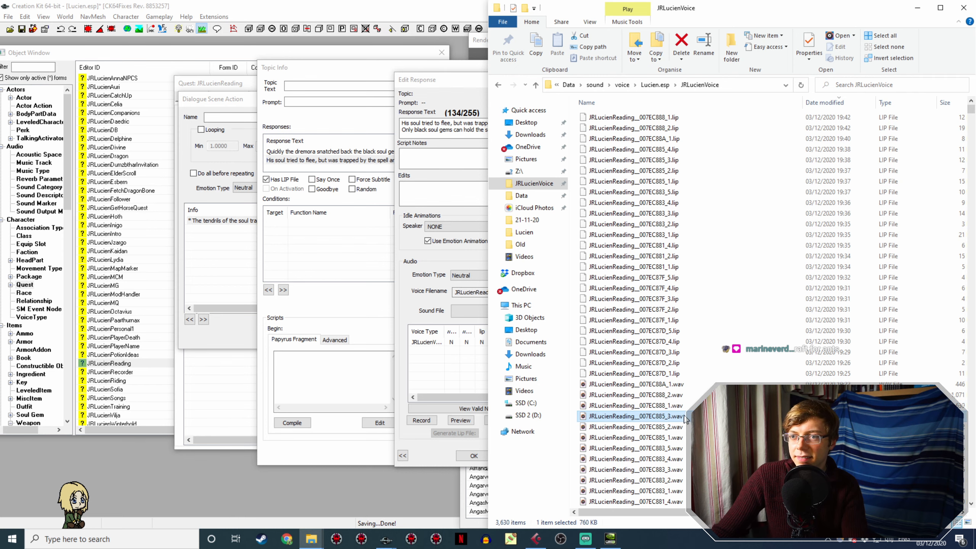
double_click(687, 417)
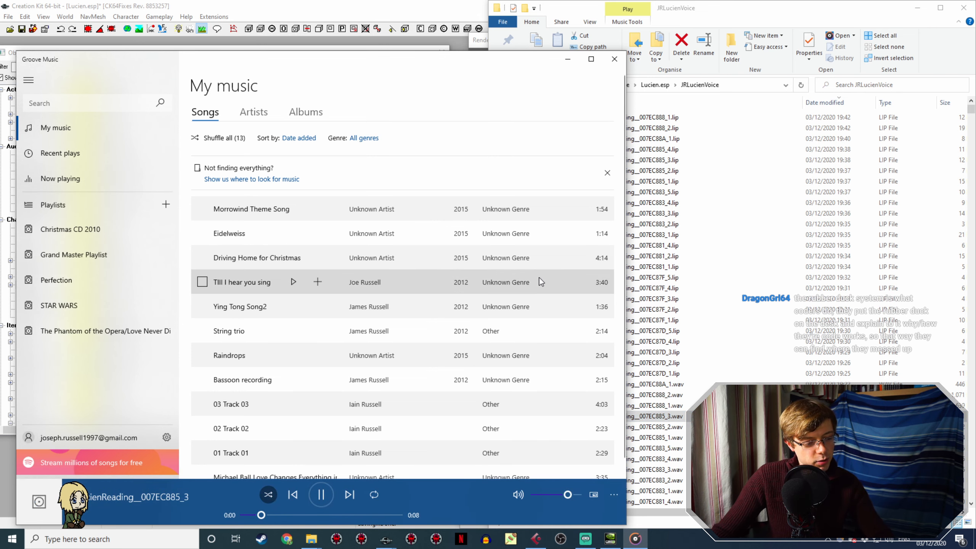
drag(420, 54, 279, 71)
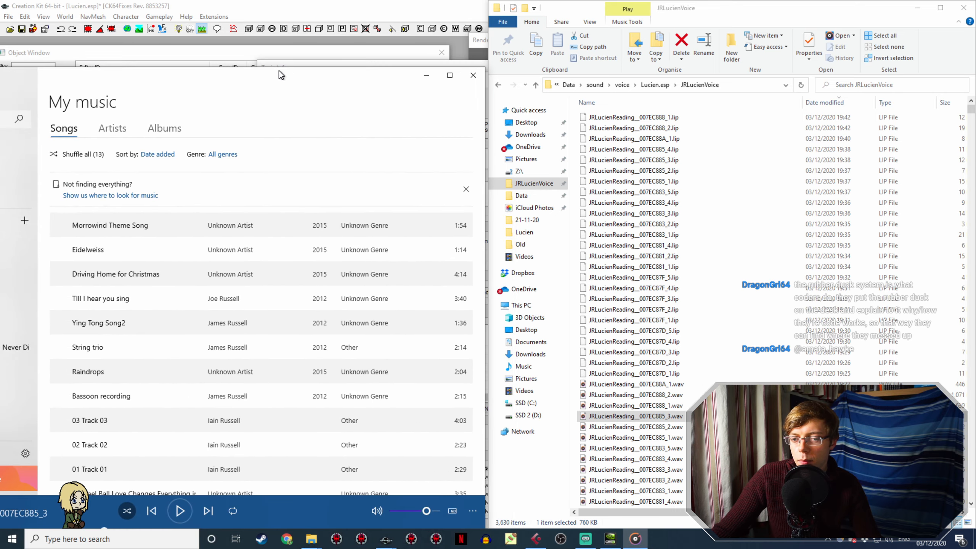
click(473, 75)
- Compare the voice filename of the "His soul tried to flee" response with the recorded JRLucienReading WAV files in the JRLucienVoice folder
click(439, 299)
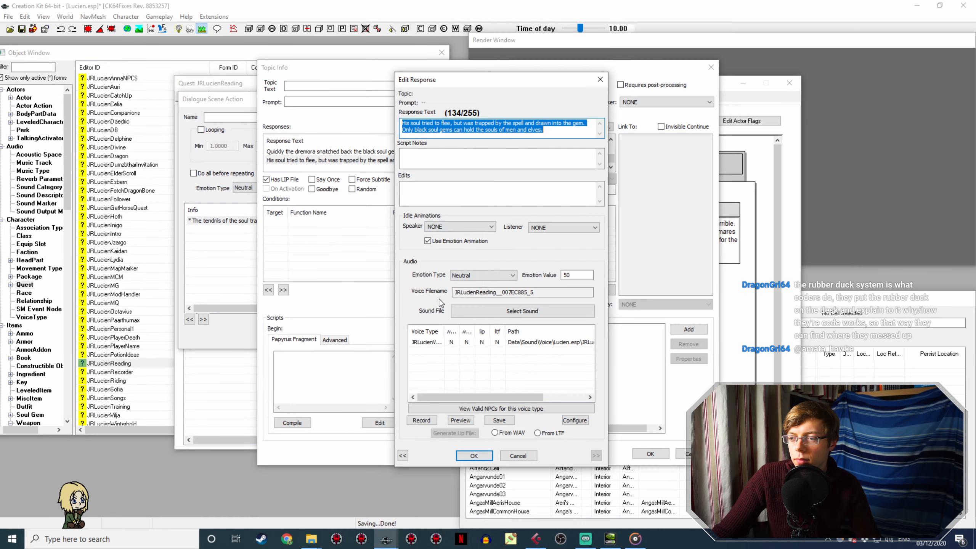
click(318, 534)
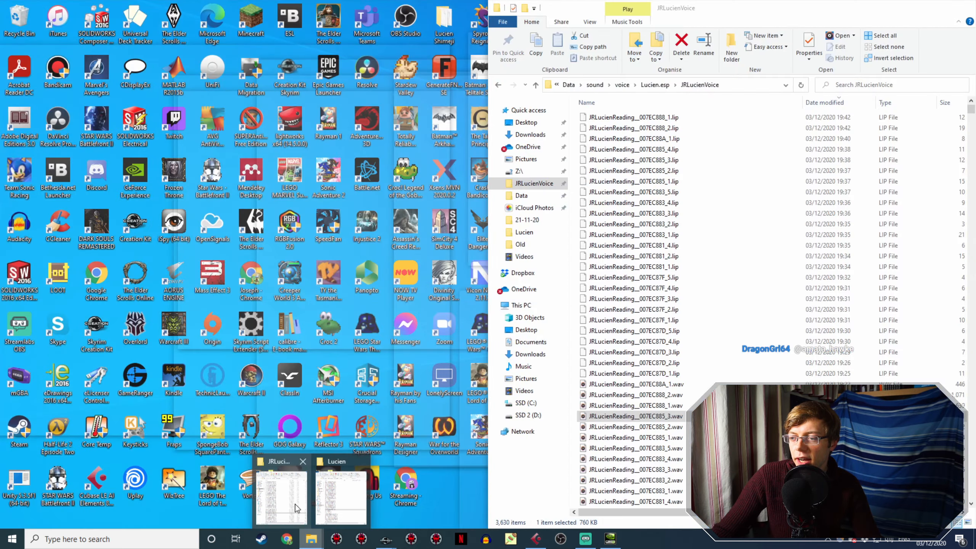
click(286, 498)
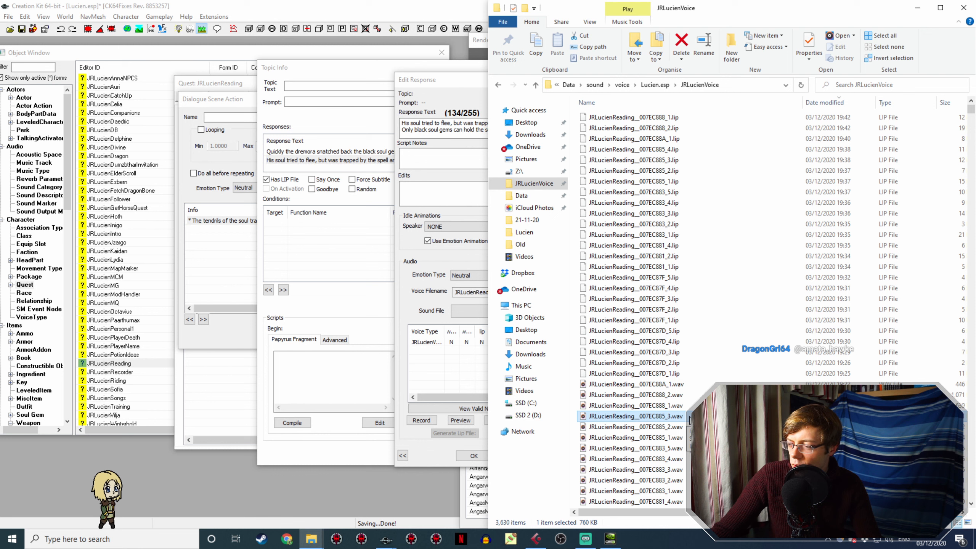
scroll(634, 416, down, 2)
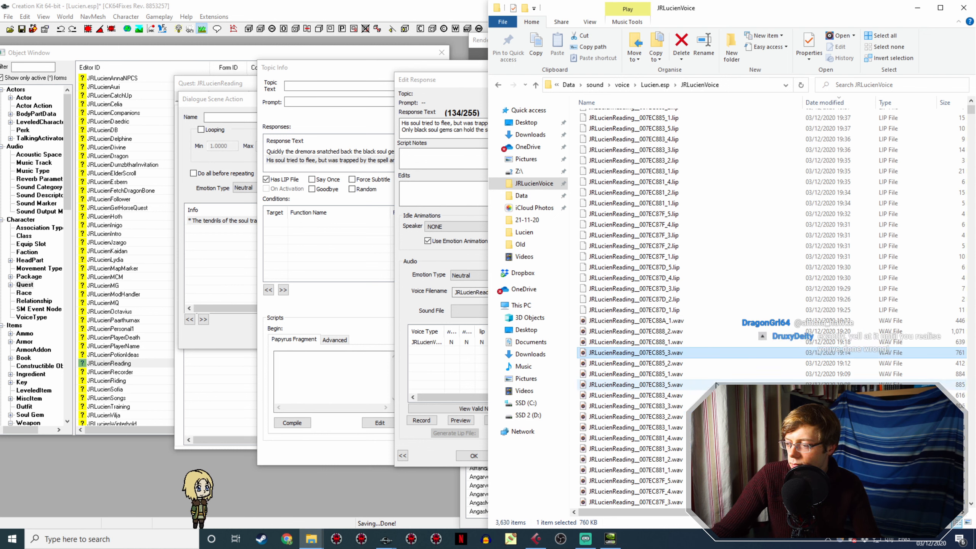
scroll(715, 384, down, 6)
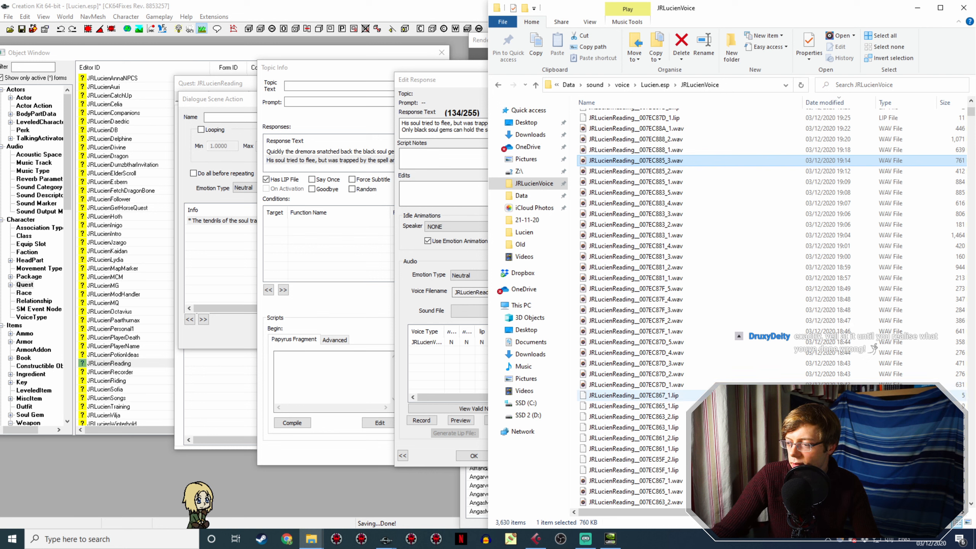
scroll(729, 376, down, 6)
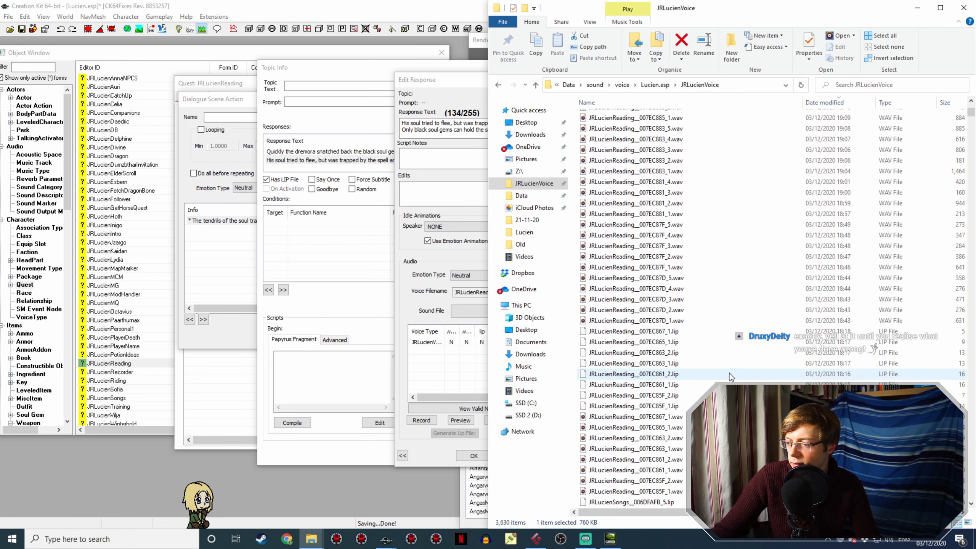
scroll(729, 376, up, 6)
scroll(715, 391, up, 2)
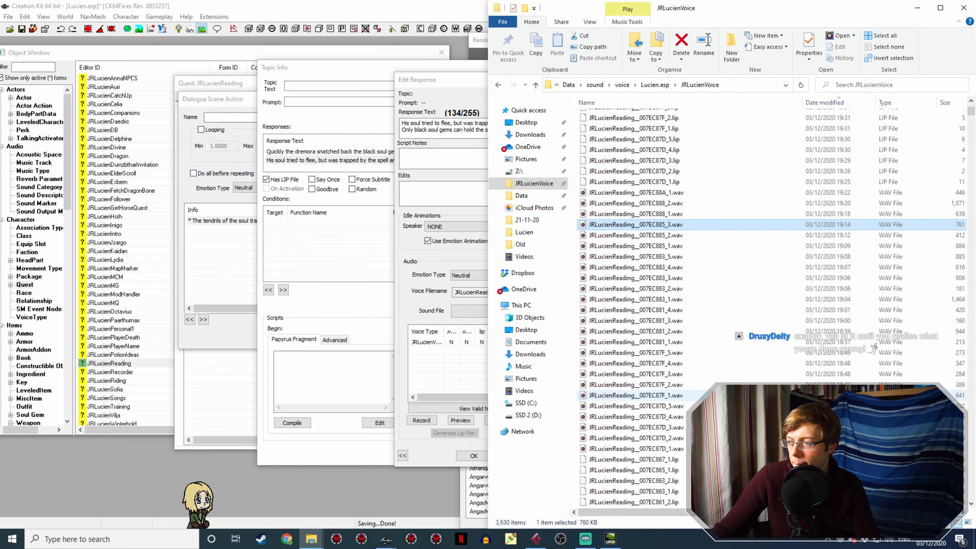
- Close the open response and Action 5, and review the scene's dialogue from Action 1 onward
click(429, 260)
click(485, 458)
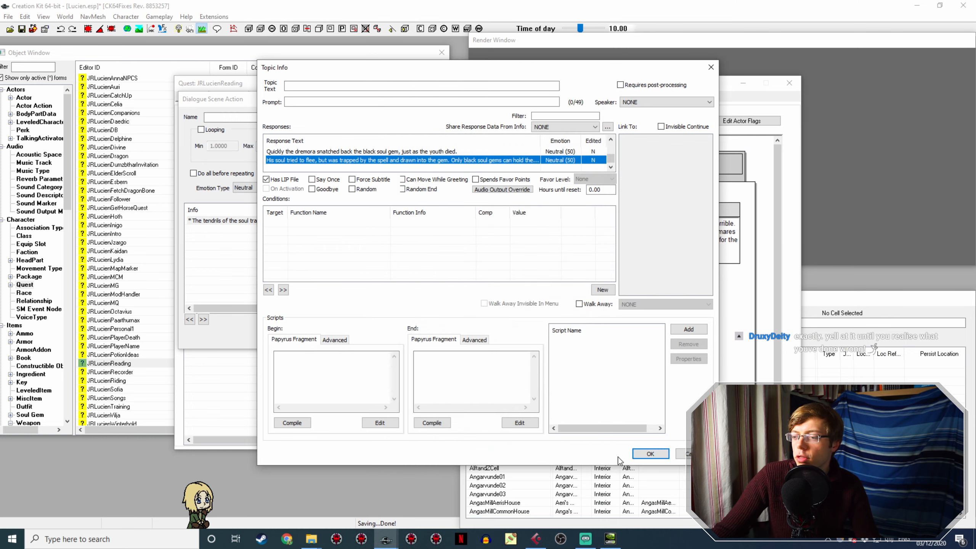
click(649, 454)
click(572, 328)
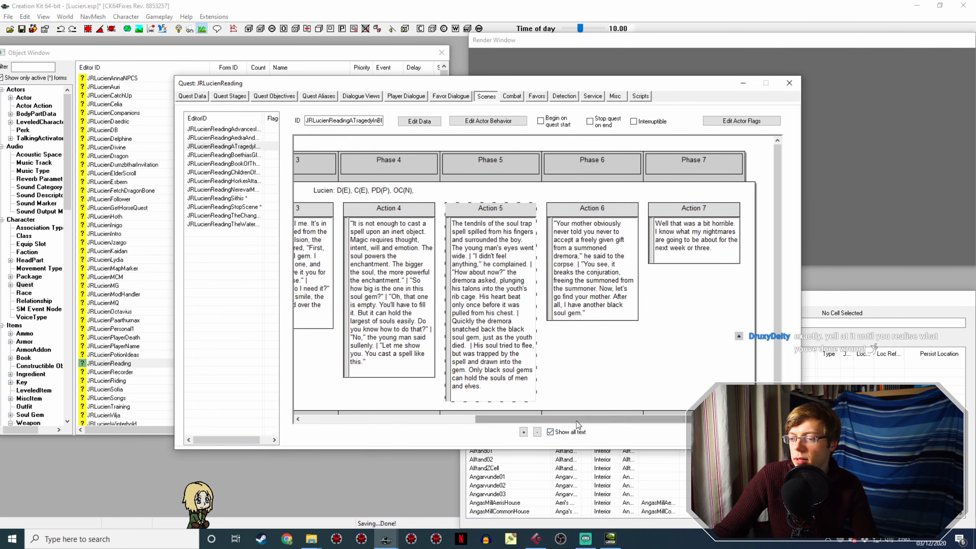
drag(576, 420, 436, 405)
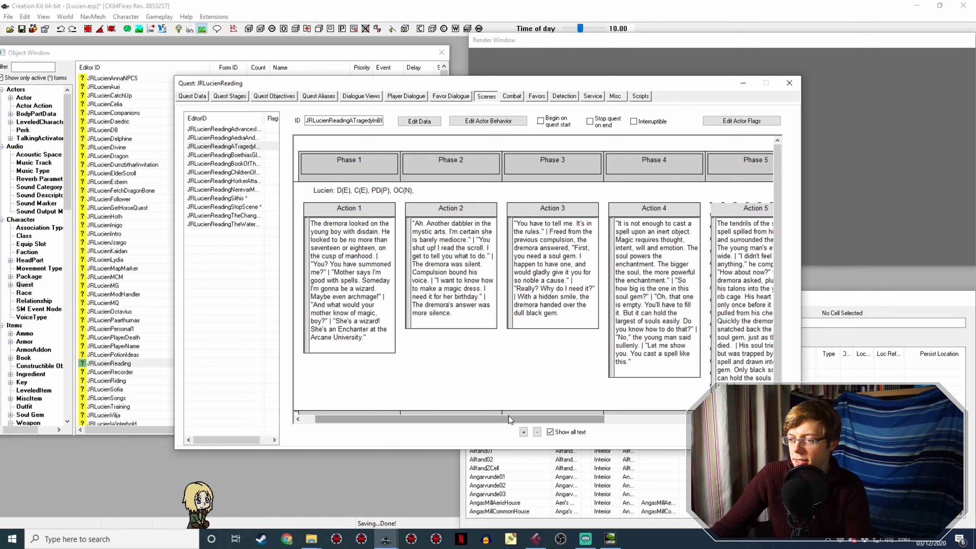
- Open Action 1's last response, "She's a wizard! She's an Enchanter at the Arcane University."
click(353, 209)
double_click(354, 208)
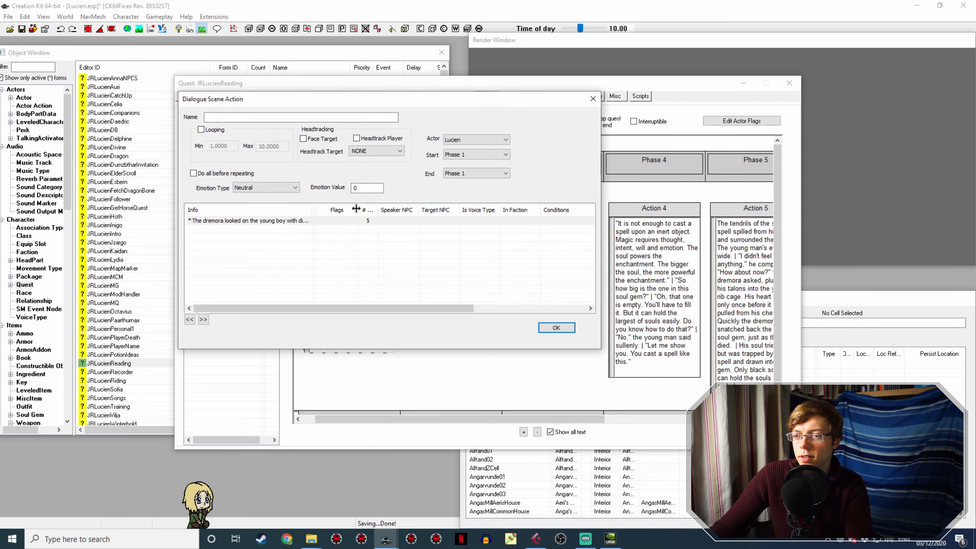
double_click(294, 222)
scroll(333, 165, down, 3)
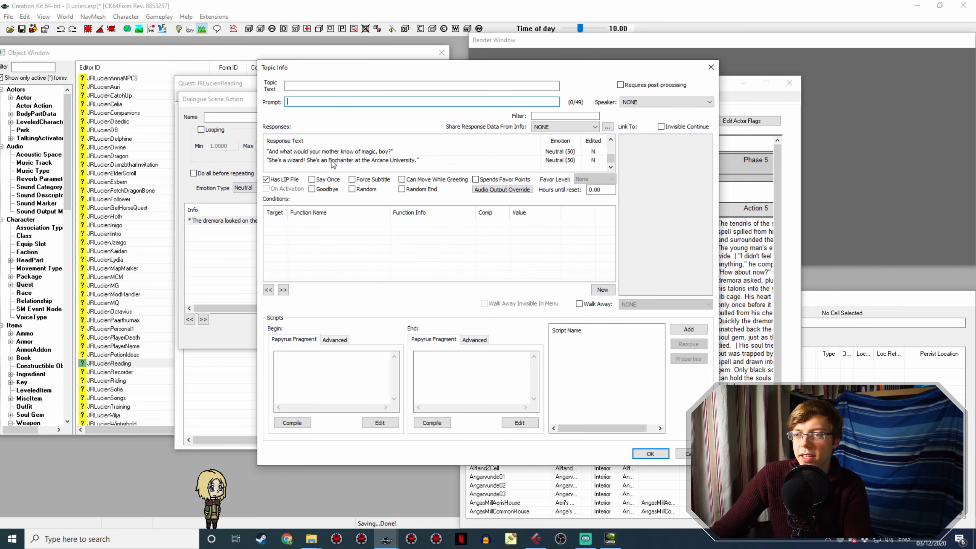
scroll(333, 165, up, 3)
click(341, 151)
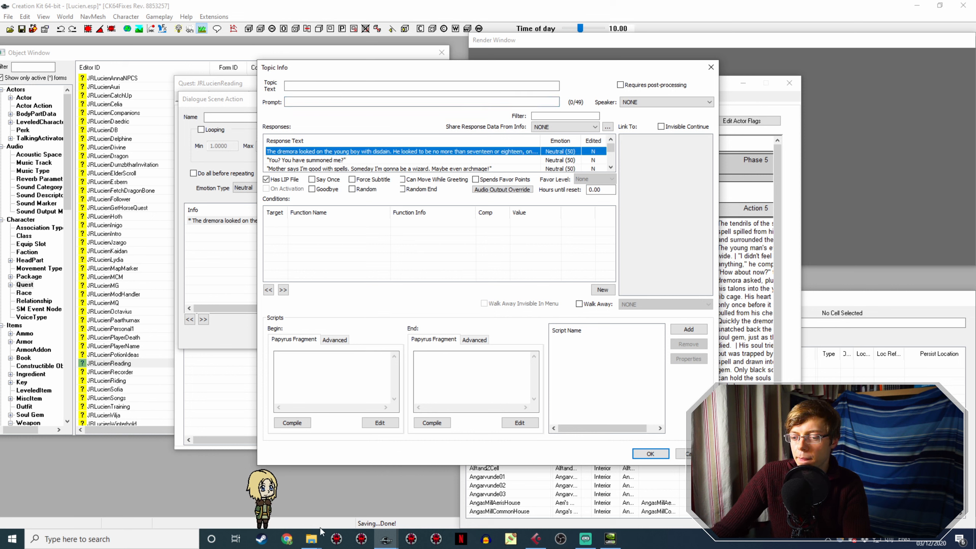
scroll(384, 169, down, 1)
click(379, 160)
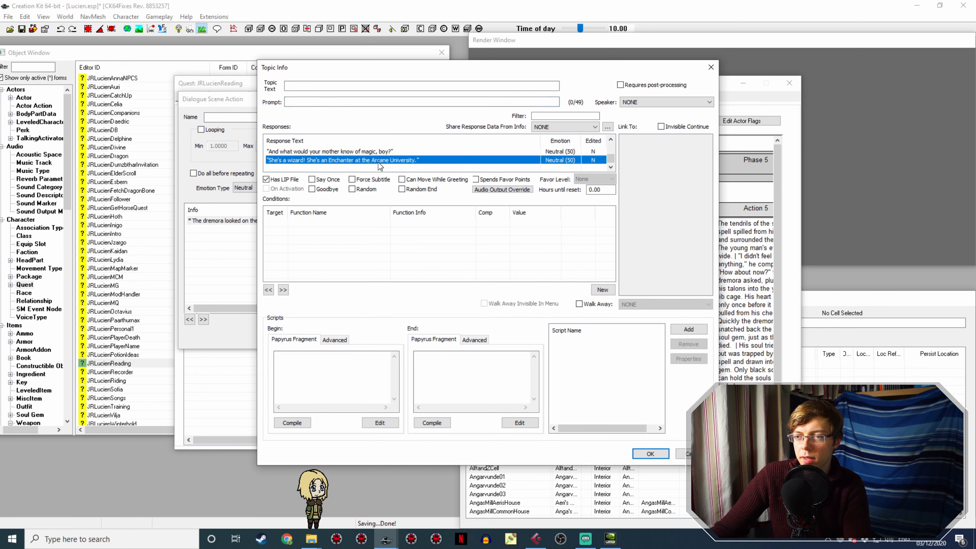
double_click(379, 161)
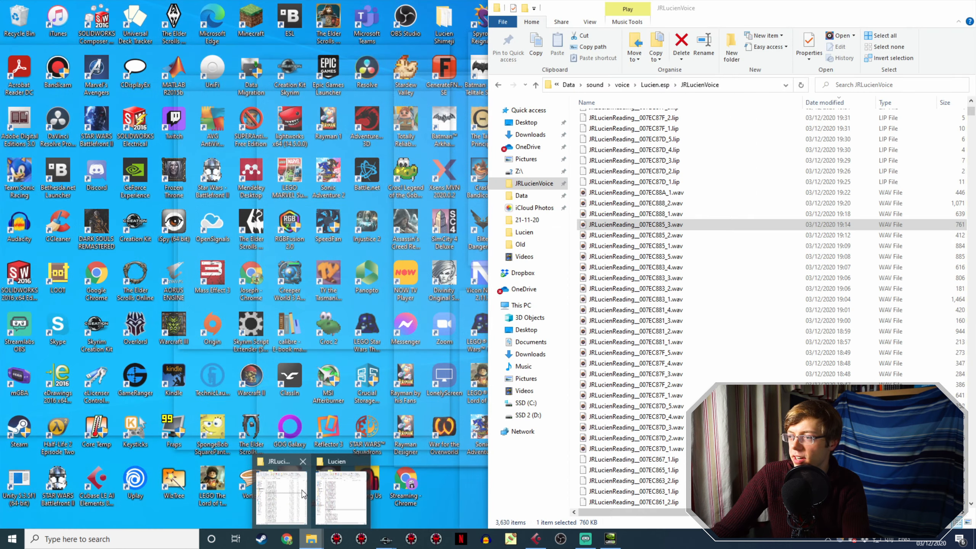
- Play JRLucienReading__007EC87D_5.wav from the JRLucienVoice folder to check it against the open response's text, and close the player
click(292, 491)
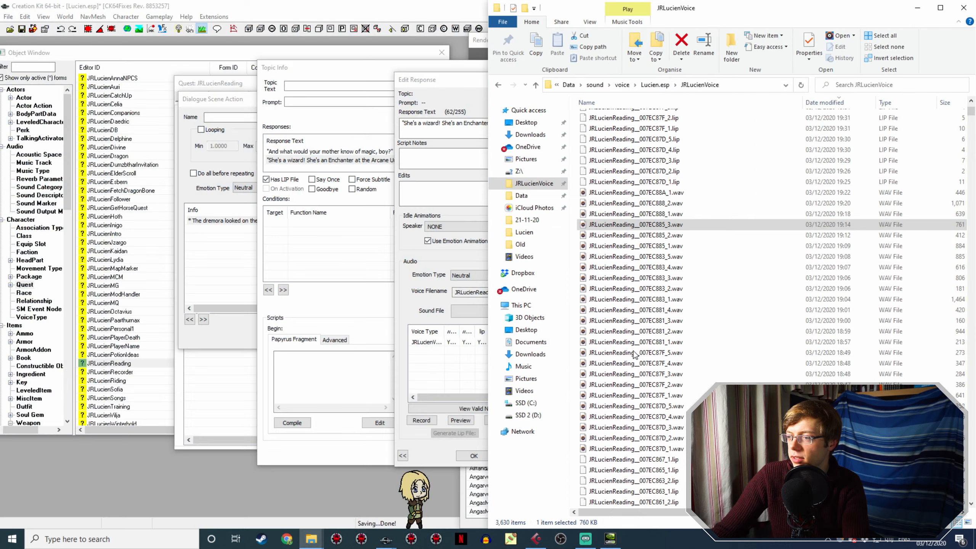
drag(455, 85, 250, 76)
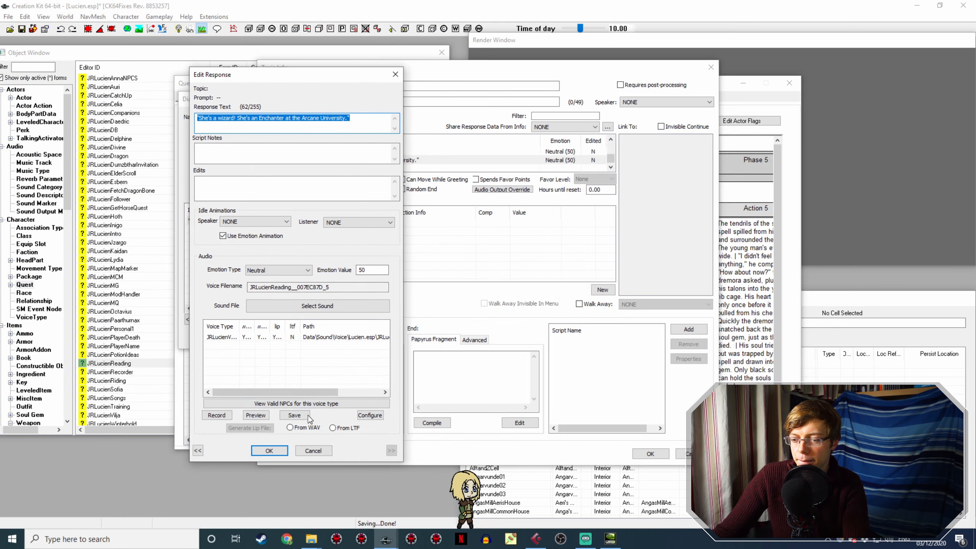
mouse_move(311, 539)
click(282, 492)
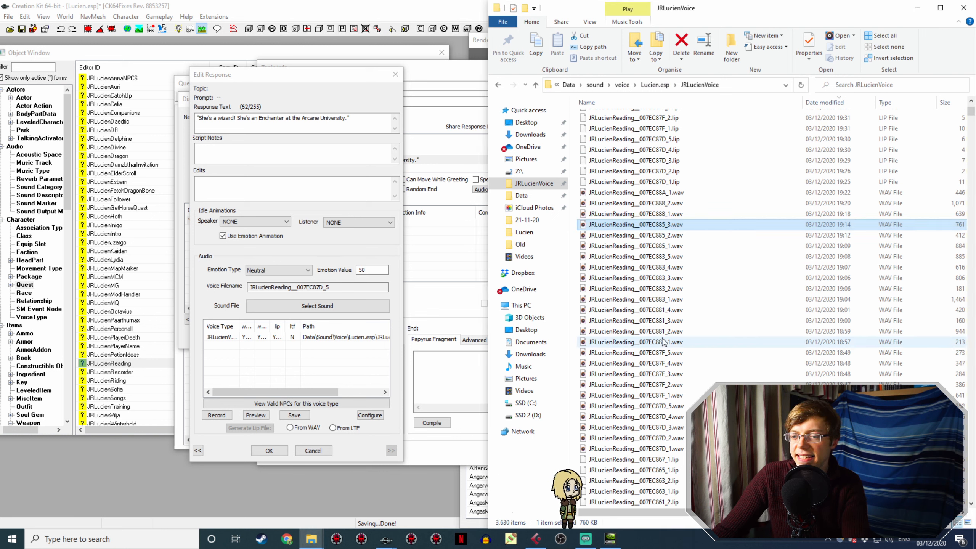
click(678, 411)
double_click(677, 408)
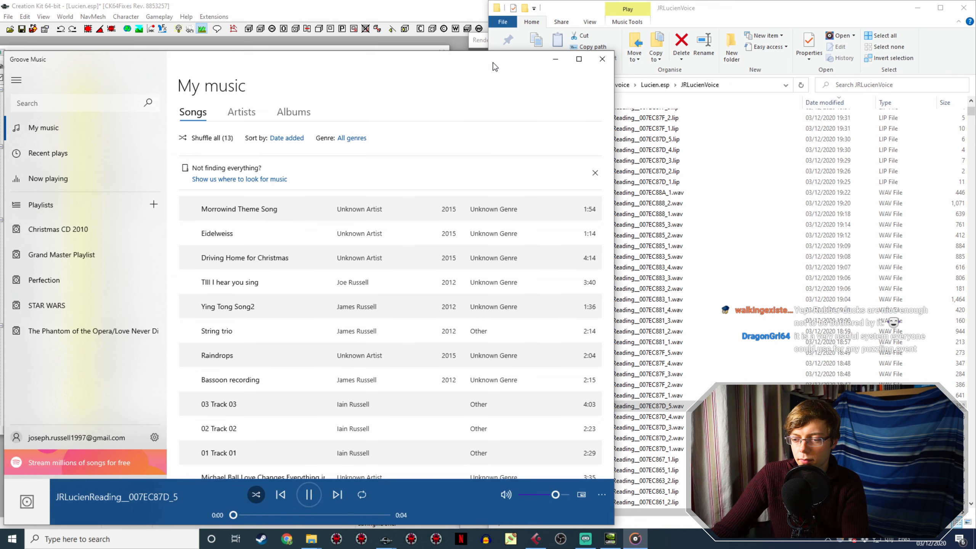
drag(495, 61, 508, 272)
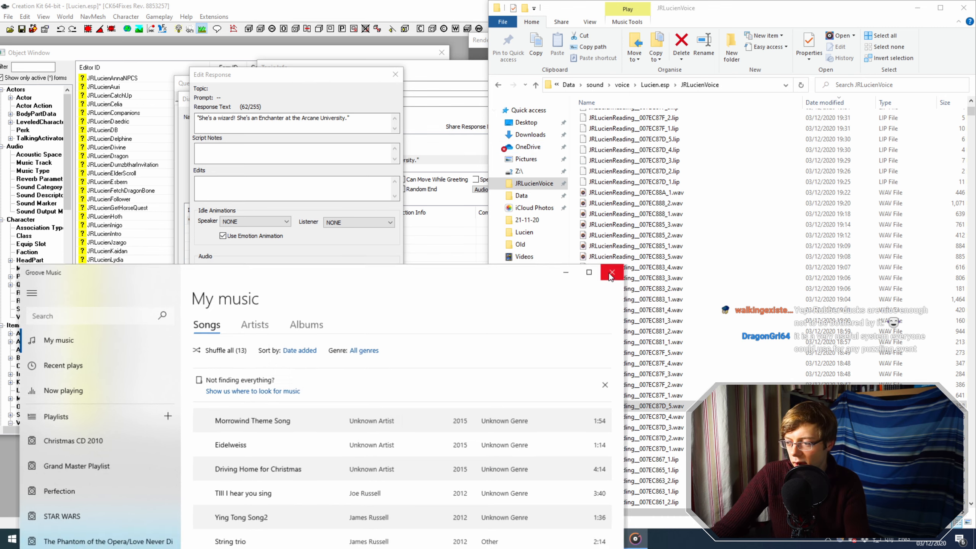
click(569, 270)
- Close Action 1's dialogue and open Action 2's last response, "The dremora's answer was more silence."
click(269, 450)
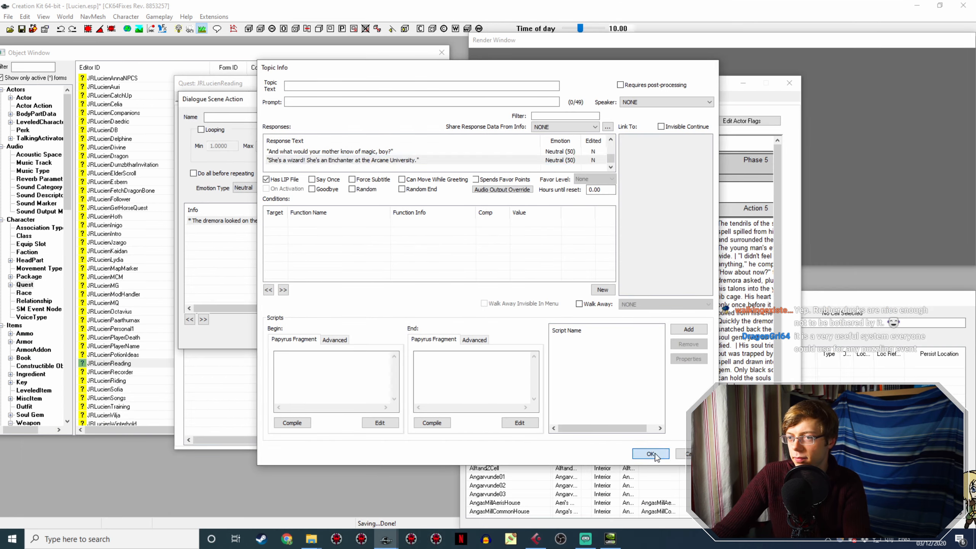
click(649, 453)
click(557, 327)
double_click(451, 209)
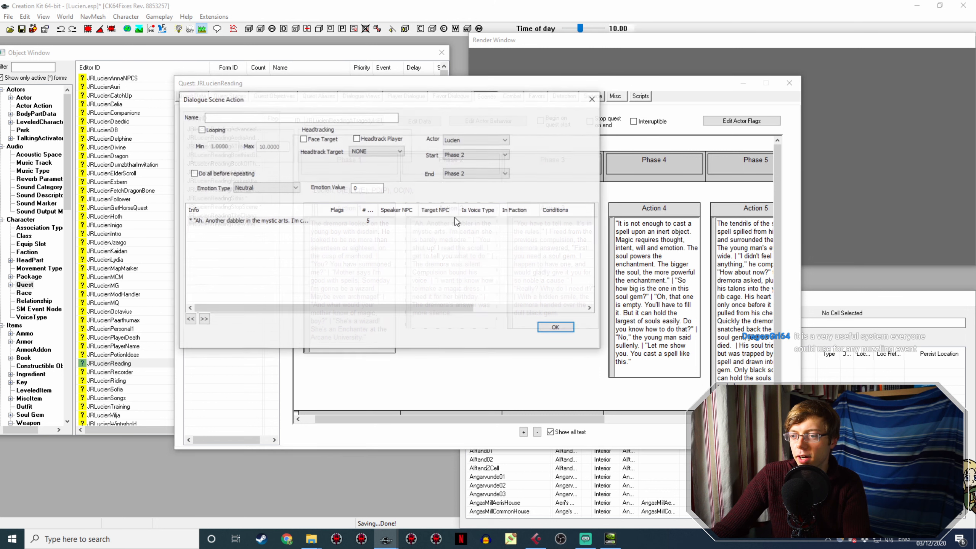
double_click(384, 220)
scroll(357, 169, down, 1)
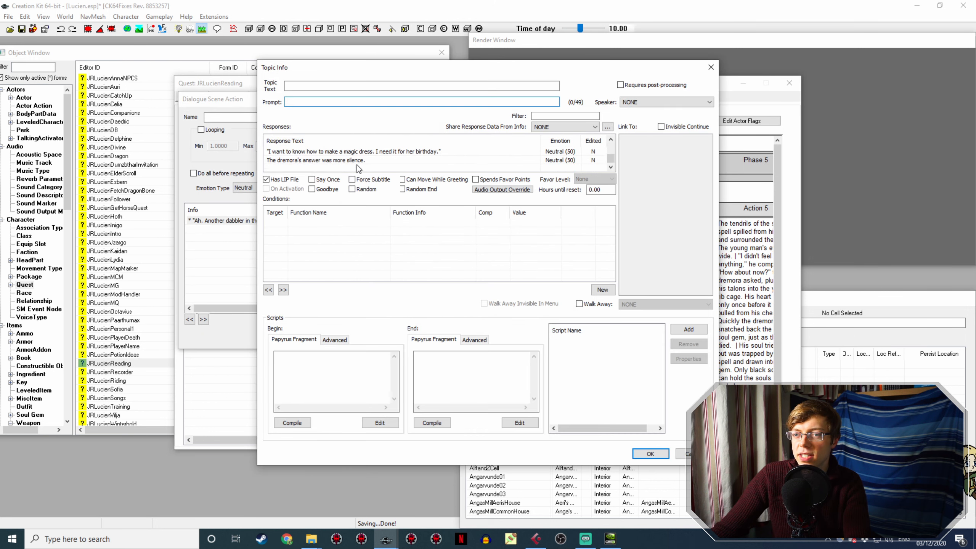
double_click(357, 161)
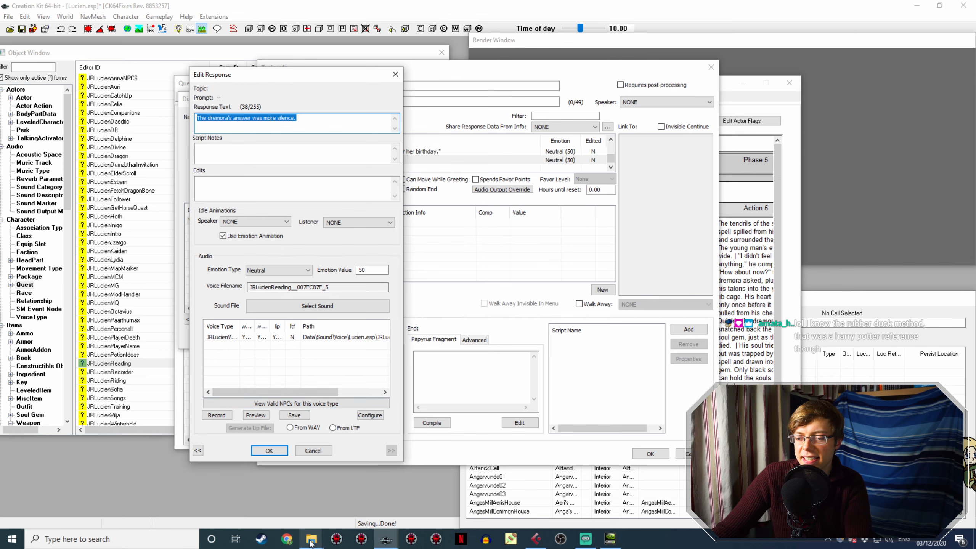
- Play JRLucienReading__007EC87F_5.wav to check it against the "more silence" response, and close the player
mouse_move(311, 540)
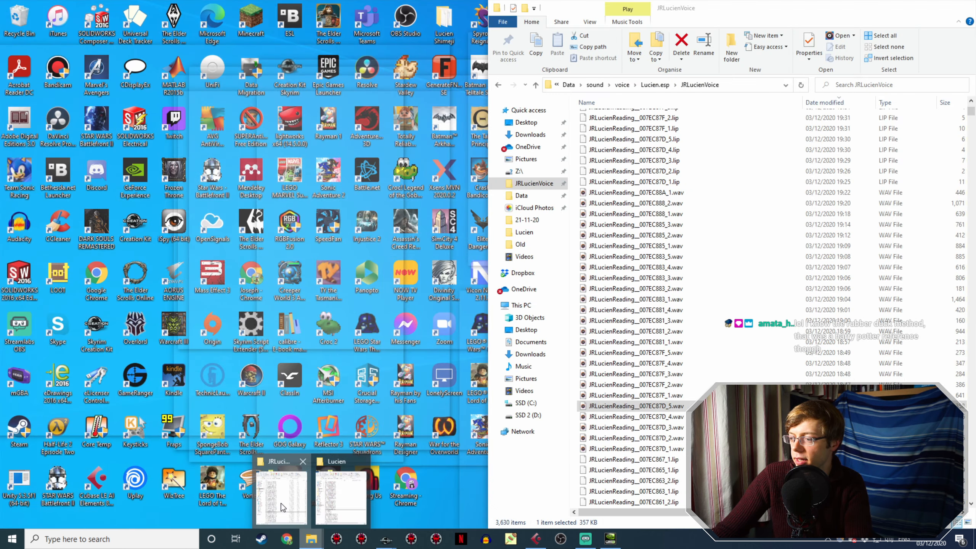
click(282, 496)
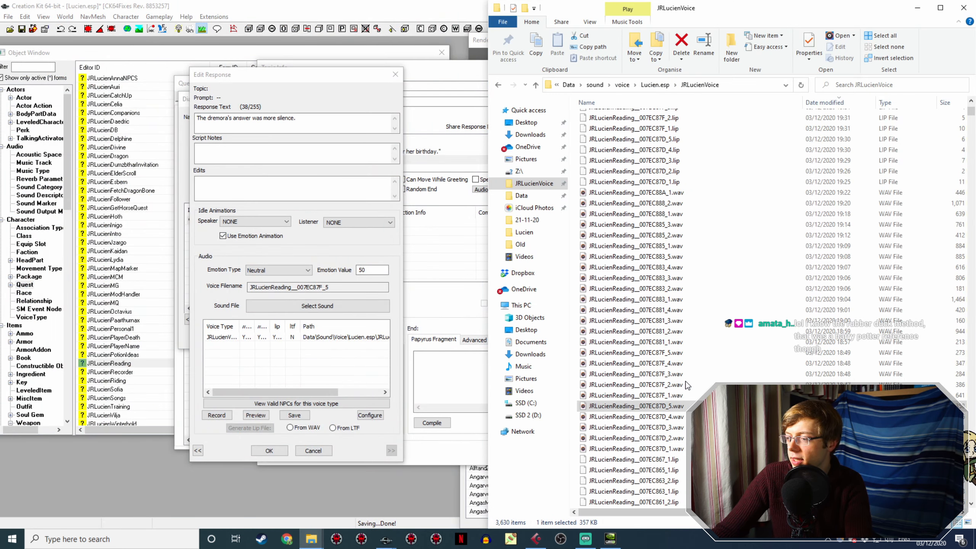
click(669, 351)
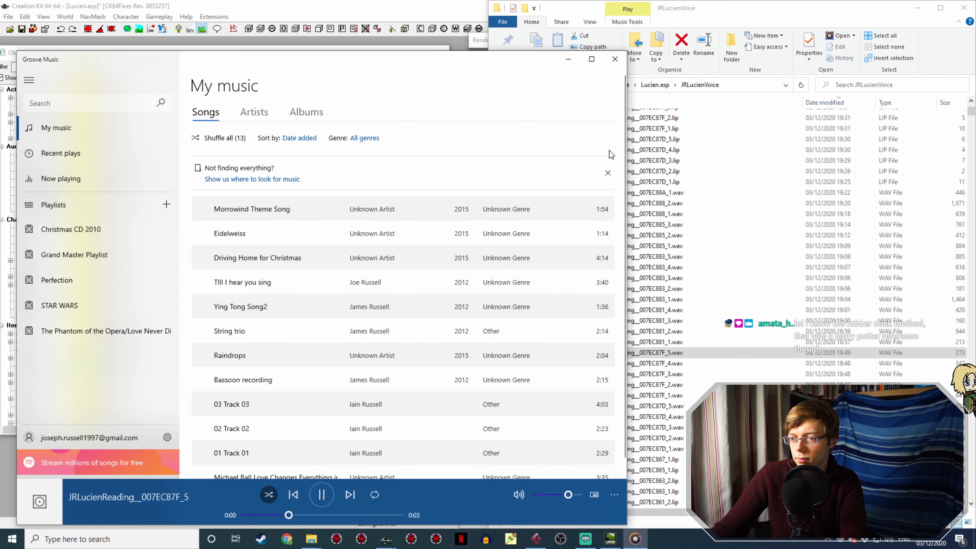
click(615, 59)
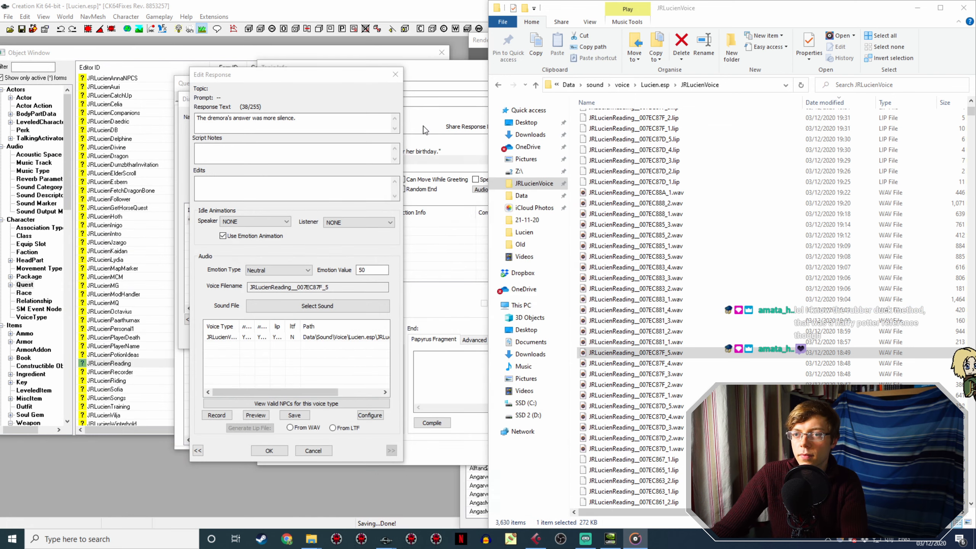
- Close Action 2's dialogue and open Action 3's last response, "With a hidden smile, the dremora handed over the dull black gem."
click(265, 455)
click(650, 453)
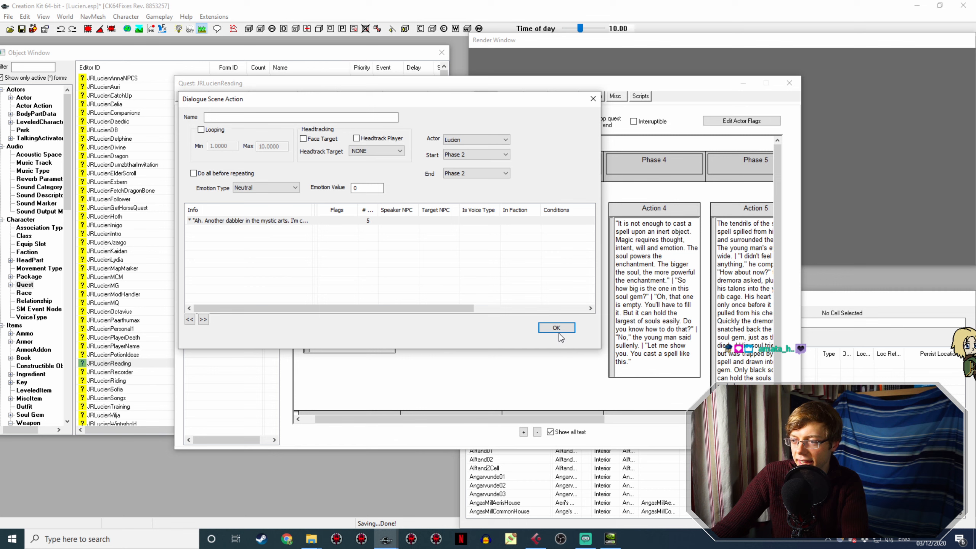
click(557, 329)
double_click(552, 211)
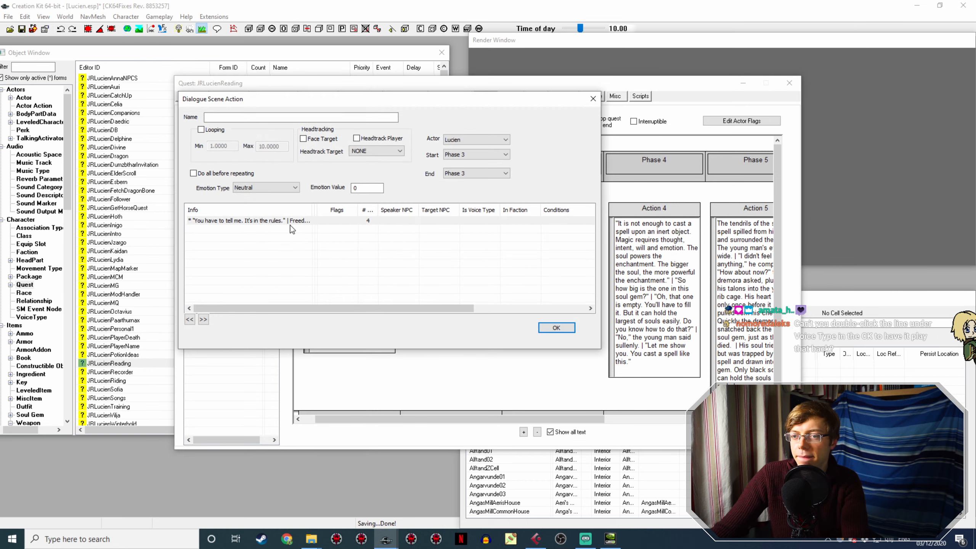
double_click(283, 220)
scroll(352, 171, down, 1)
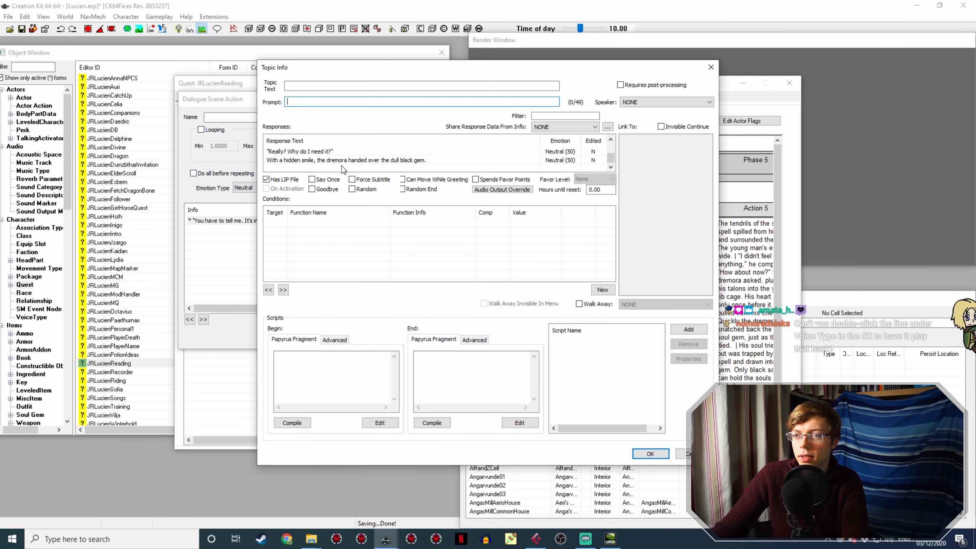
double_click(343, 161)
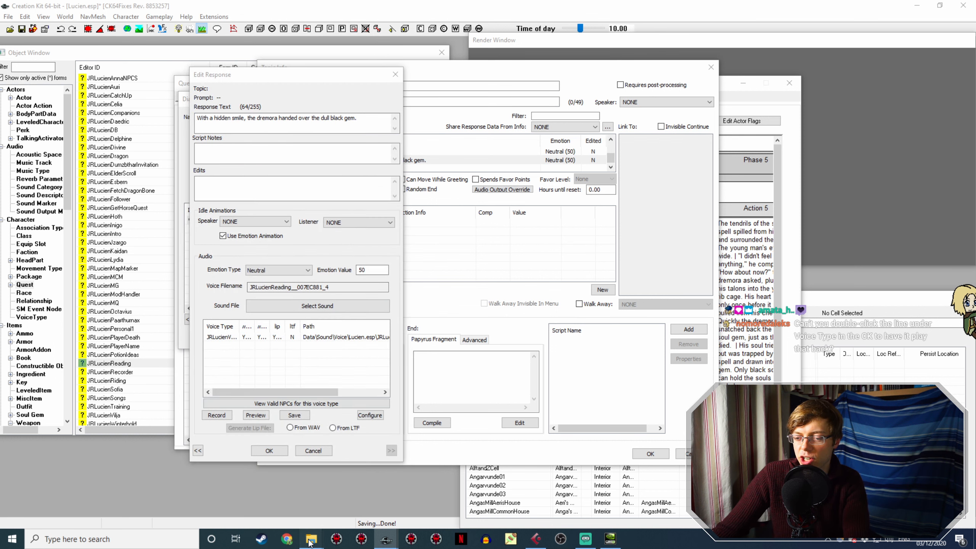
- Play JRLucienReading__007EC881_4.wav to check it against the "dull black gem" response, and close the player
click(310, 540)
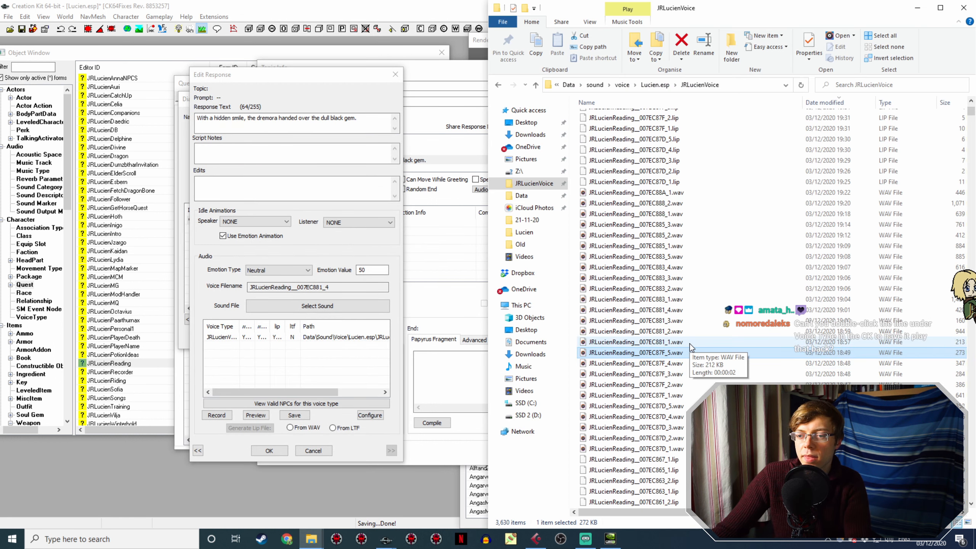
click(686, 312)
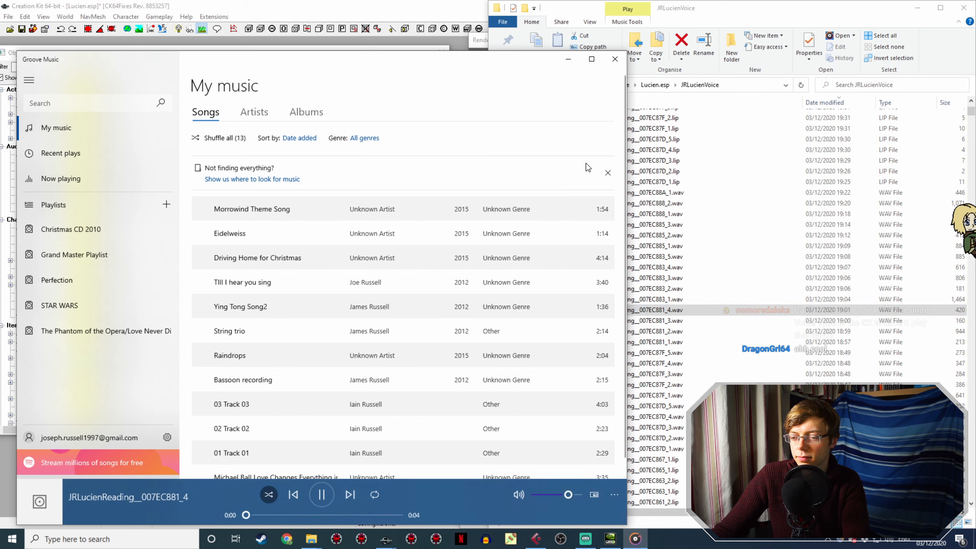
drag(486, 72, 452, 289)
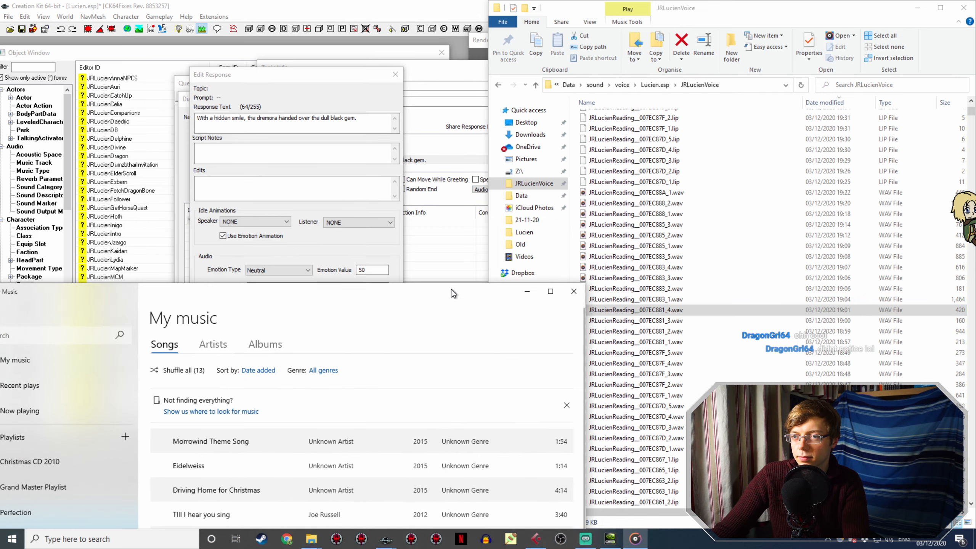
click(576, 291)
- Close Action 3's dialogue and open Action 4's last response, "Let me show you. You cast a spell like this."
click(272, 452)
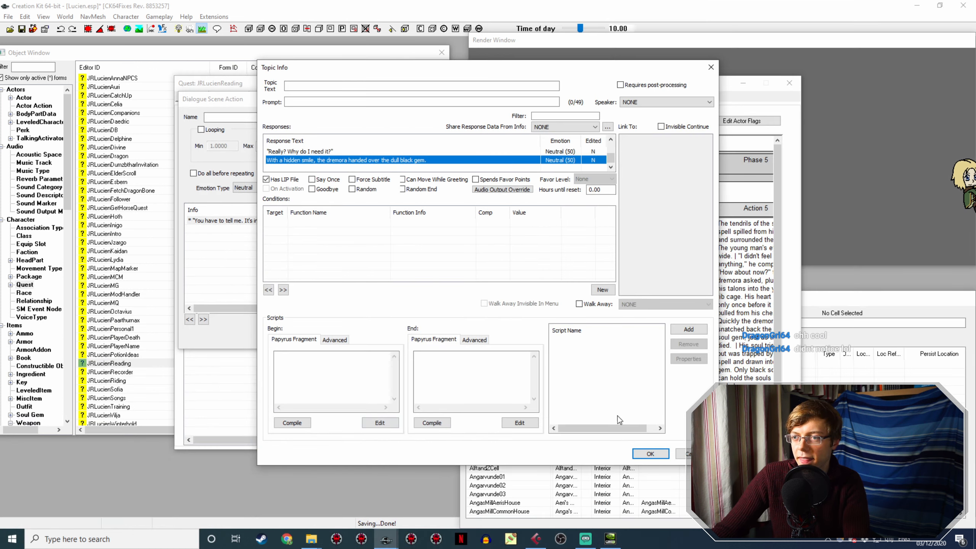
click(652, 454)
click(550, 327)
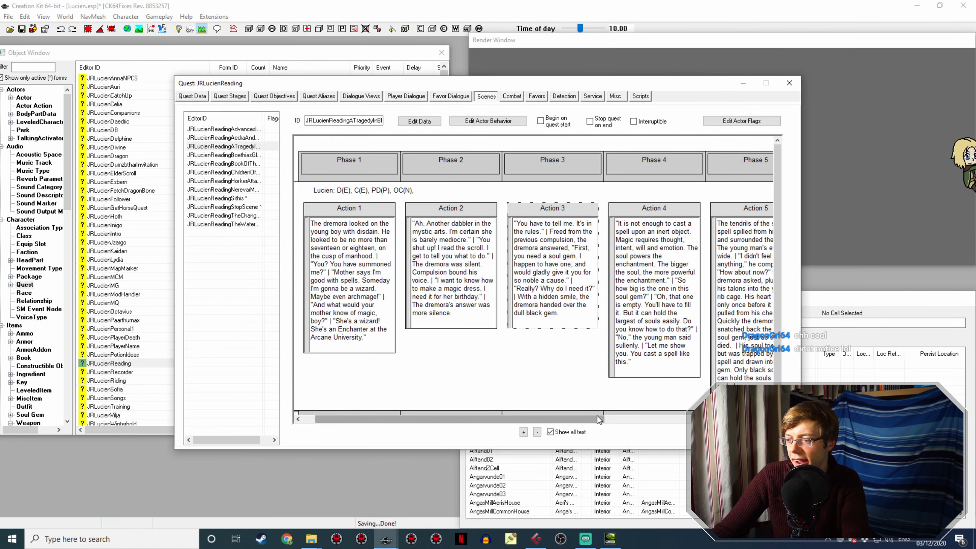
drag(596, 420, 733, 420)
double_click(428, 209)
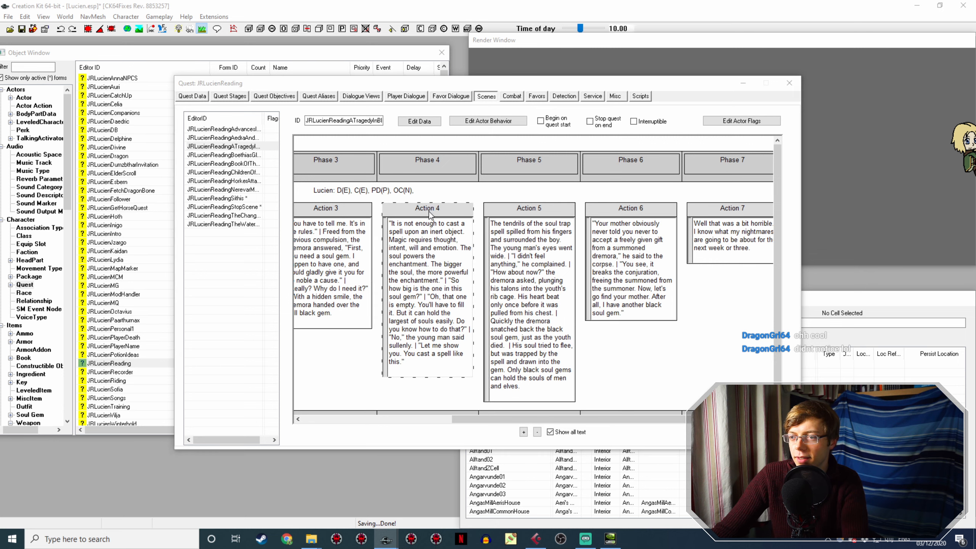
double_click(238, 221)
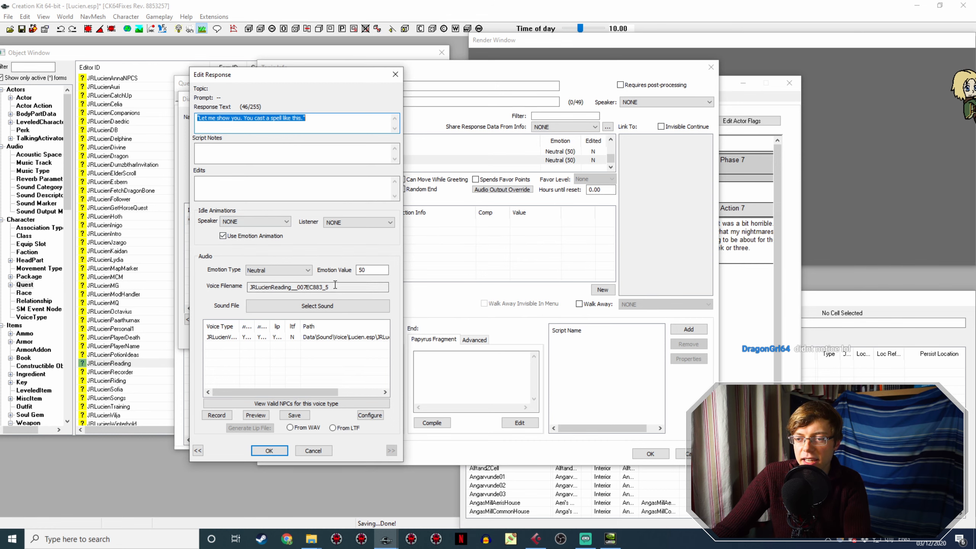
- Play JRLucienReading__007EC883_5.wav to check it against the "Let me show you" response, and close the player
mouse_move(311, 539)
mouse_move(285, 496)
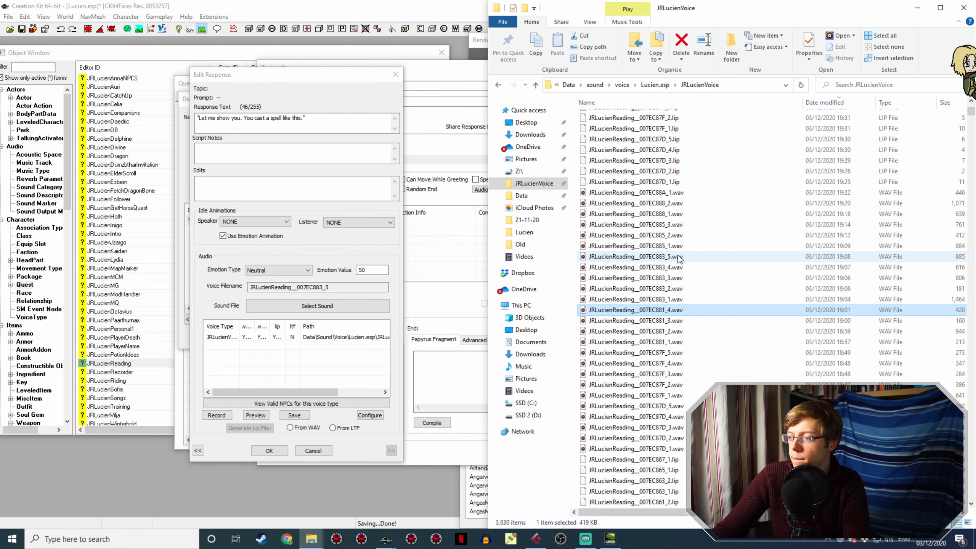
click(678, 257)
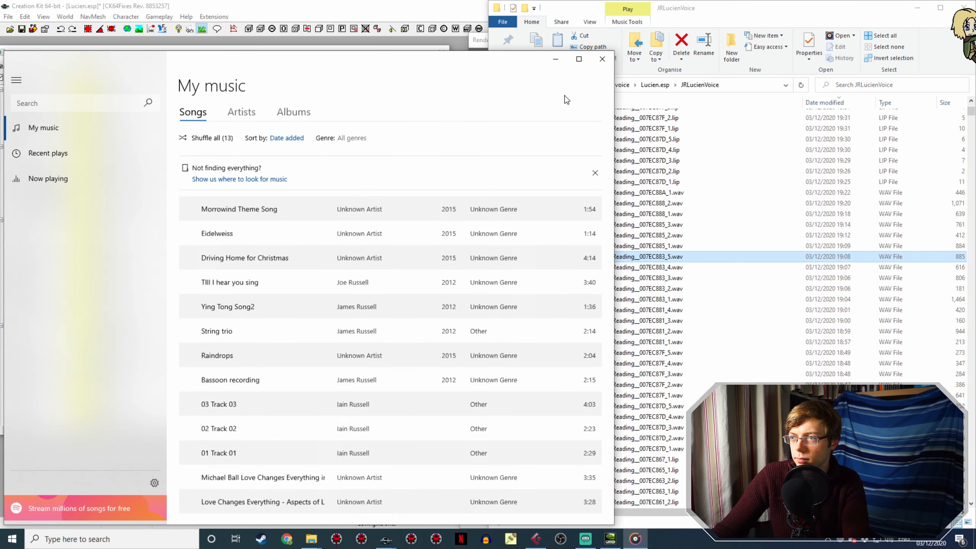
drag(547, 72, 542, 211)
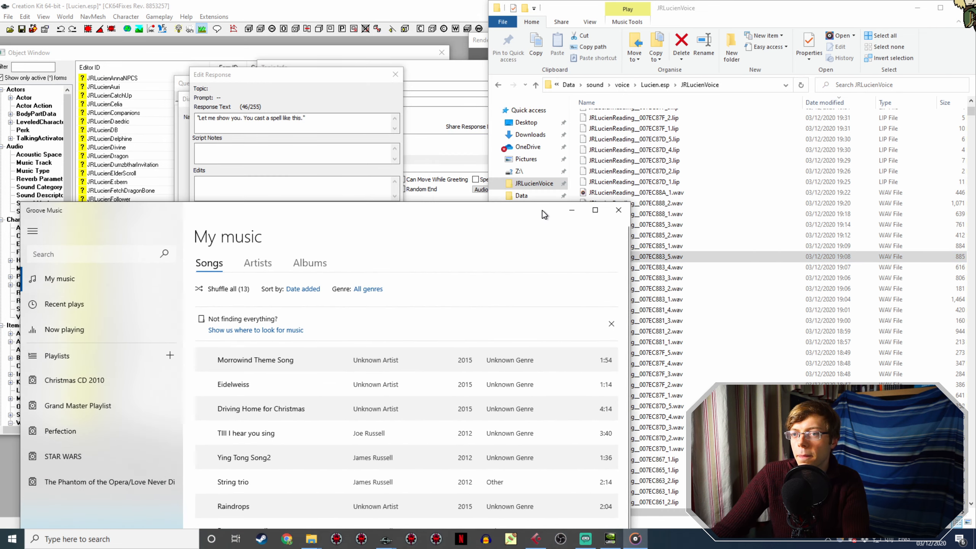
click(625, 210)
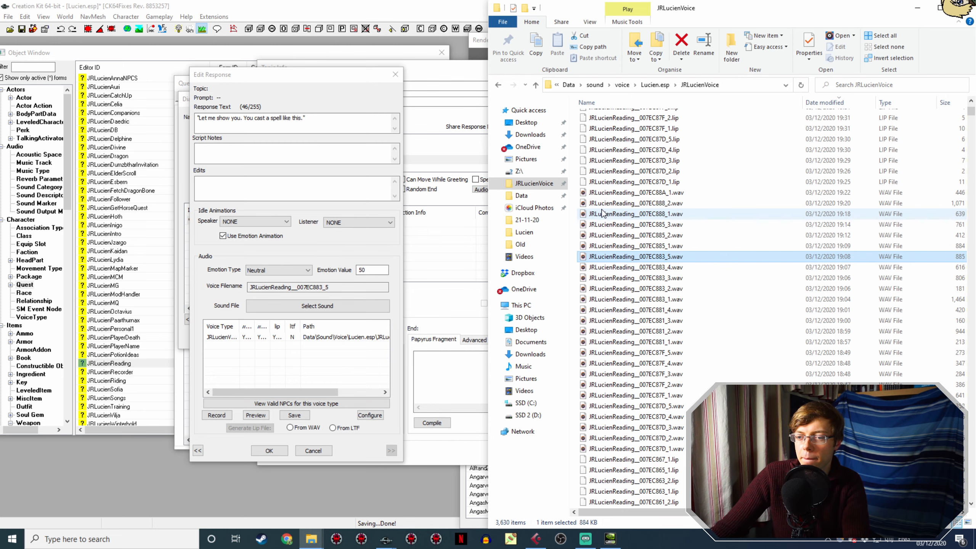
- Reposition the "Let me show you" response window and bring the JRLucienVoice folder beside it to compare the voice filename with the recorded files
drag(320, 75, 348, 87)
click(310, 539)
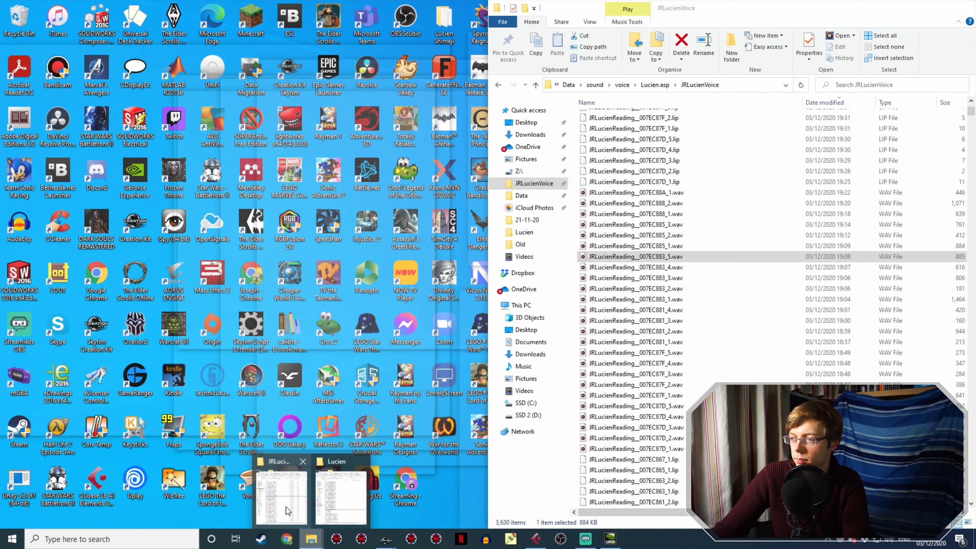
click(285, 506)
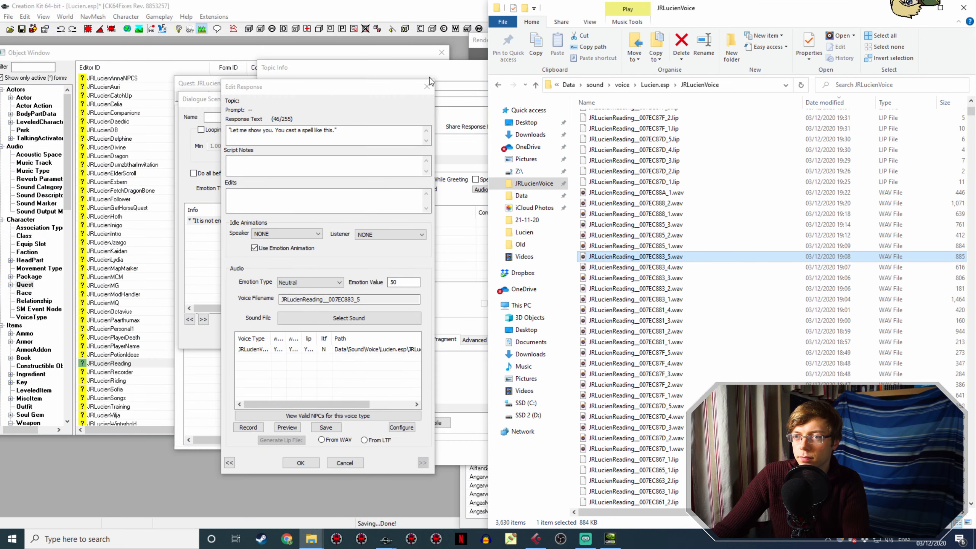
- Play JRLucienReading__007EC883_4.wav to check which line it contains, and close the player
click(681, 268)
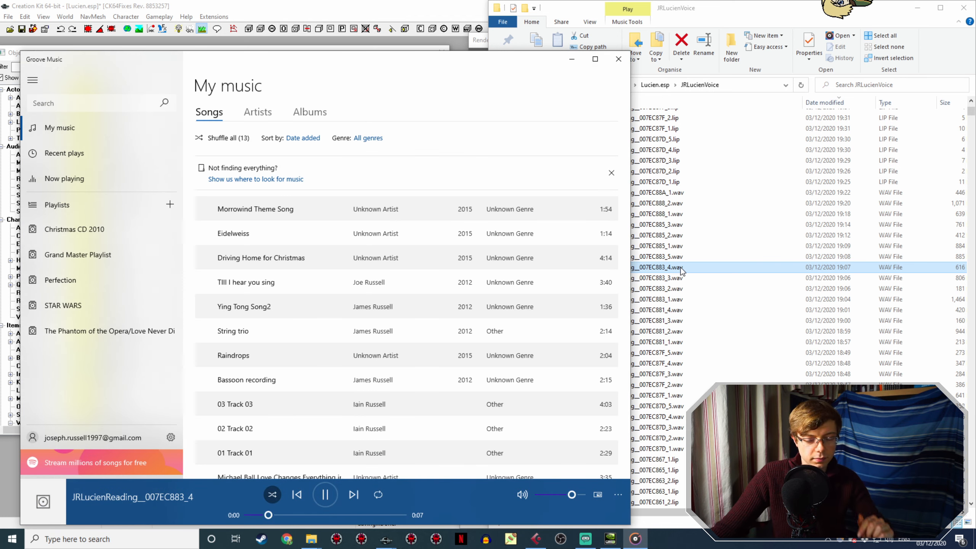
drag(446, 72, 311, 327)
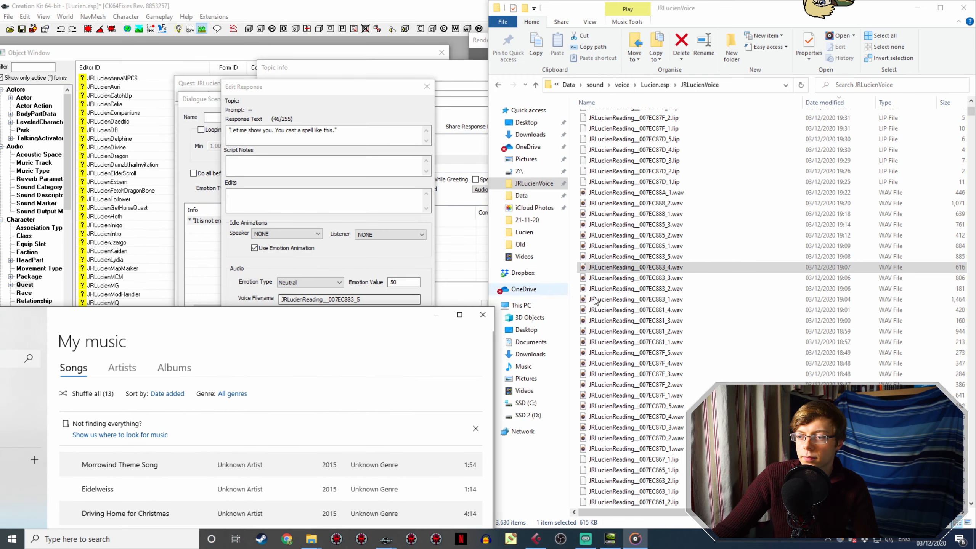
click(489, 316)
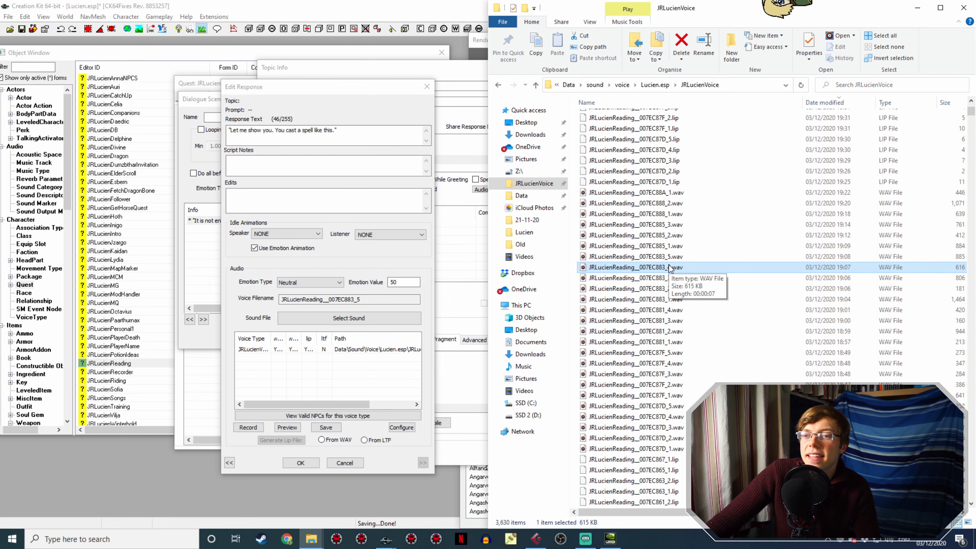
- Set the "Let me show you" response window aside, switch to the Lucien160a project in Cubase, and uncover the timeline behind the Export Audio Mixdown dialog
drag(300, 85, 129, 82)
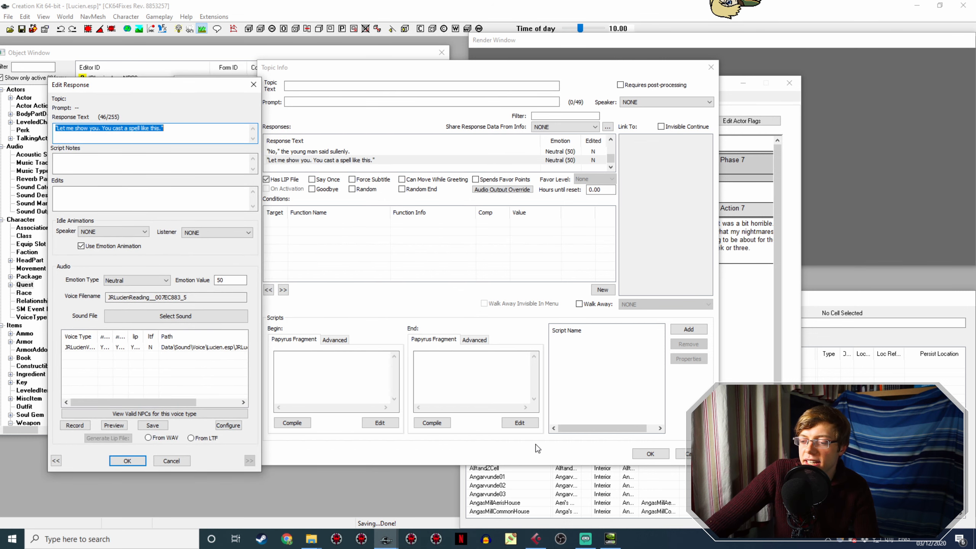
click(535, 539)
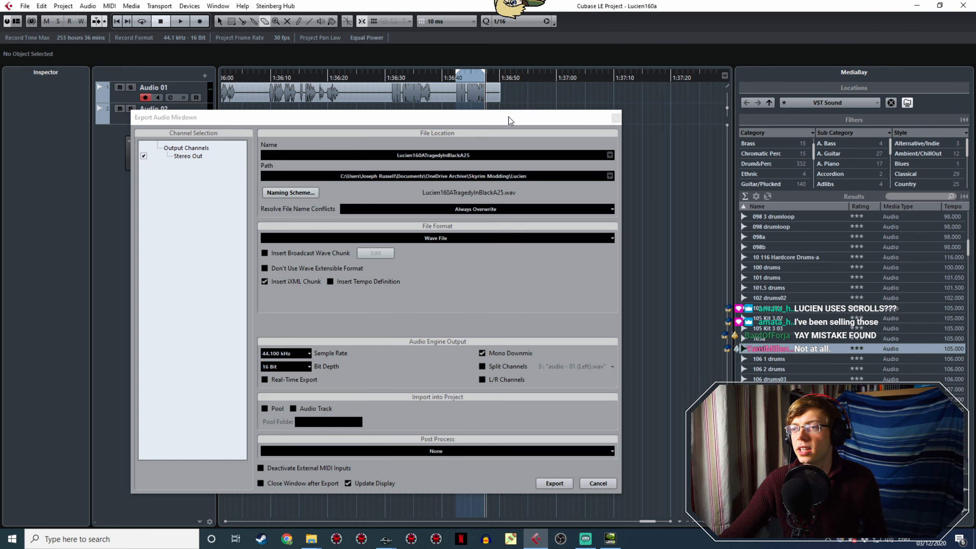
drag(510, 126, 488, 226)
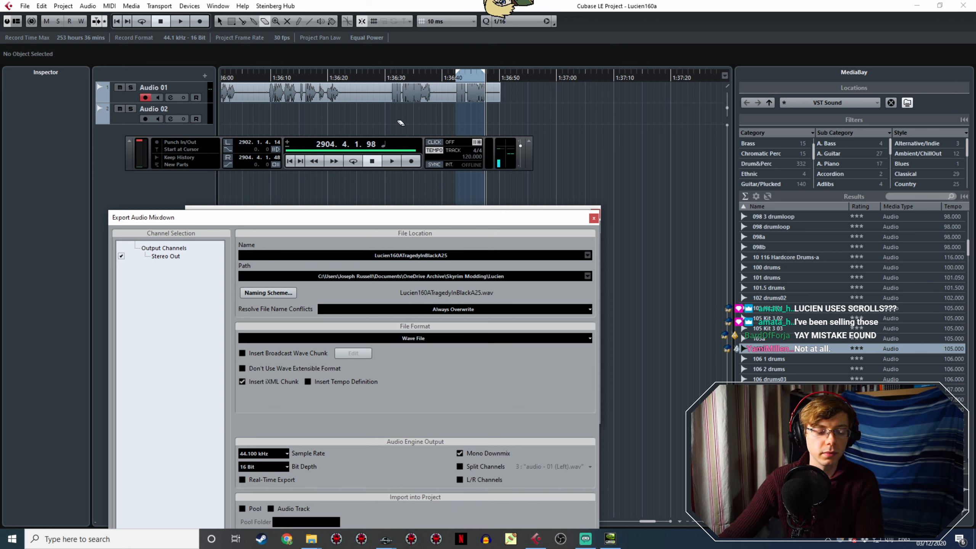
- Play back earlier parts of the Audio 01 recording to locate the line "No," the young man said sullenly
ctrl+scroll(400, 122, down, 2)
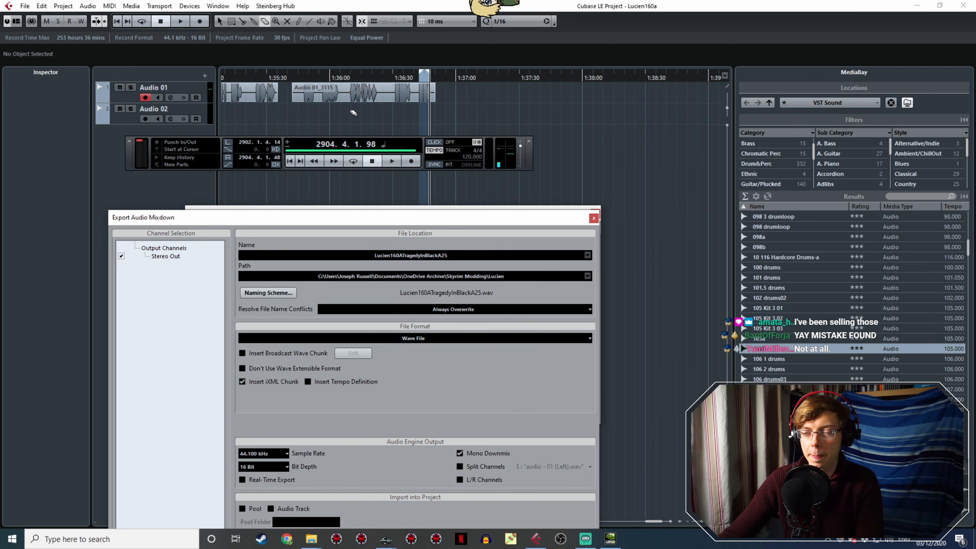
shift+scroll(365, 99, left, 5)
click(379, 78)
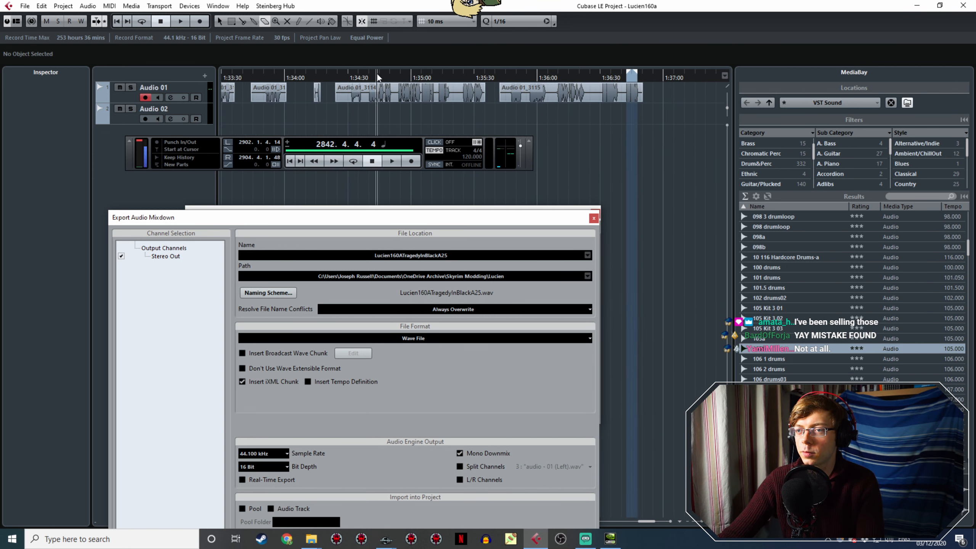
double_click(368, 78)
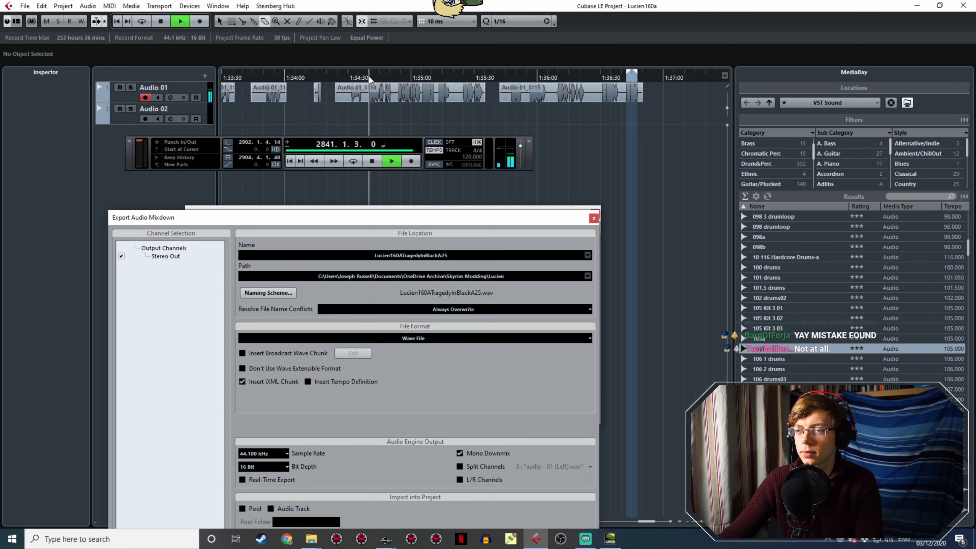
click(352, 78)
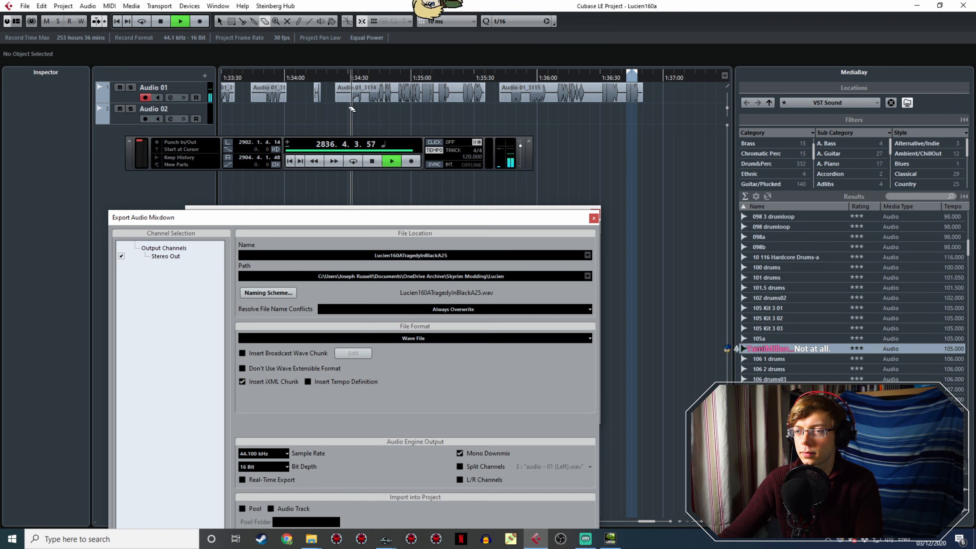
middle_drag(350, 117, 464, 117)
click(382, 79)
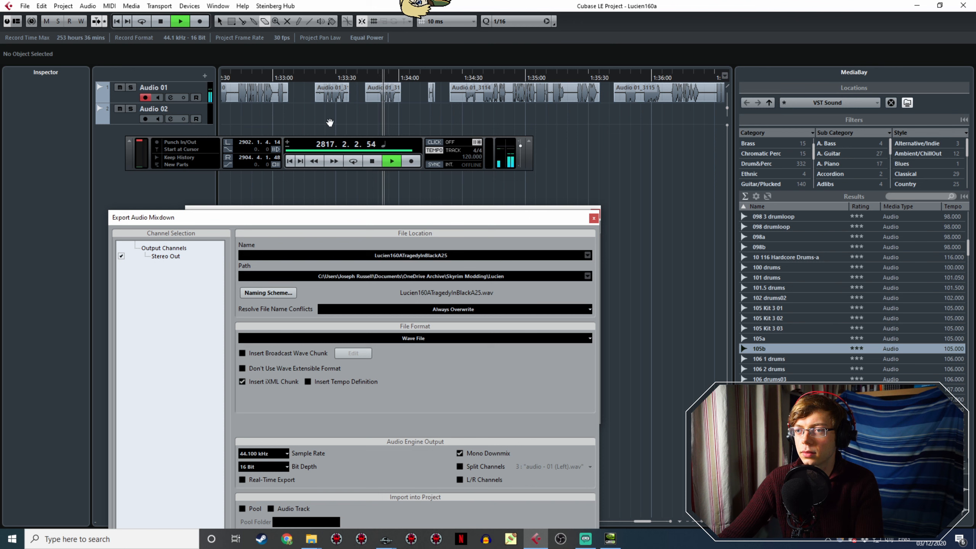
middle_drag(329, 122, 412, 120)
ctrl+scroll(471, 78, up, 8)
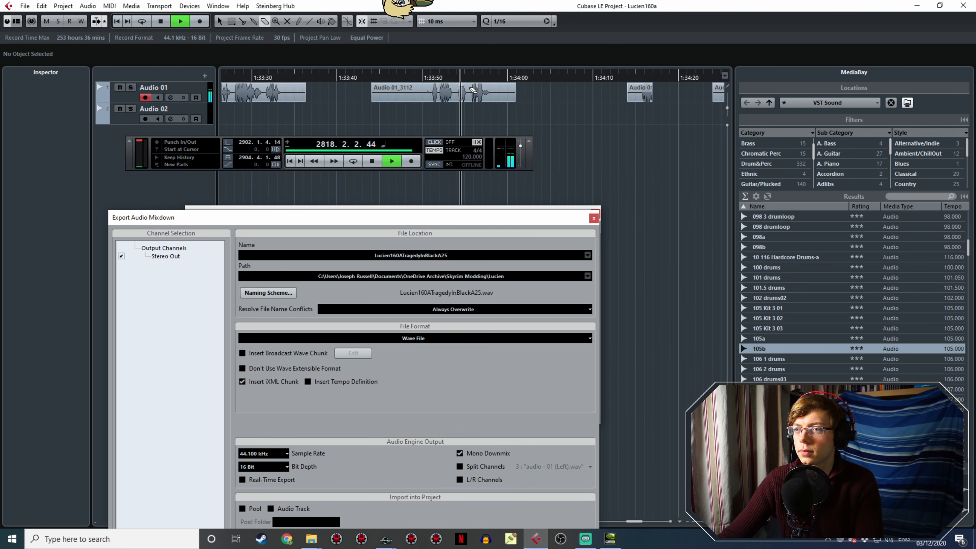
click(345, 78)
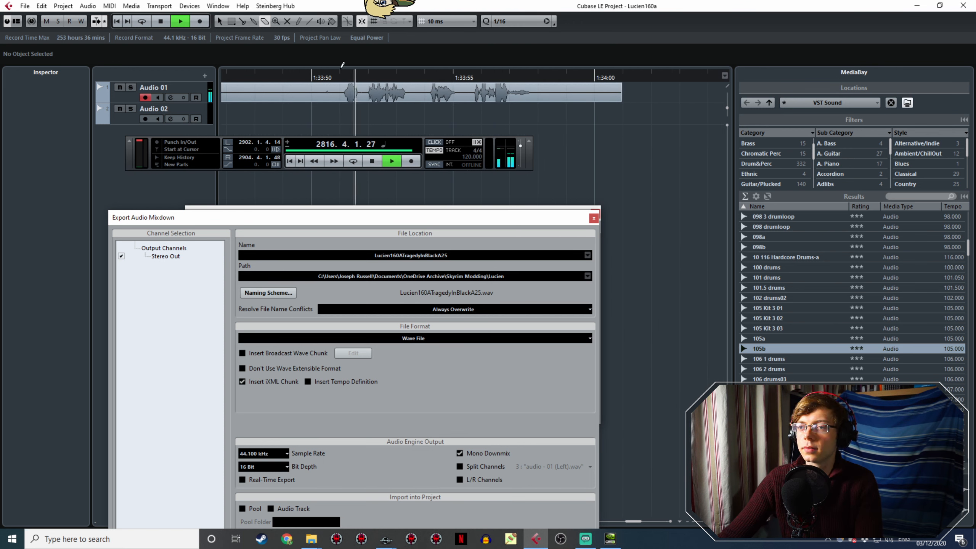
key(space)
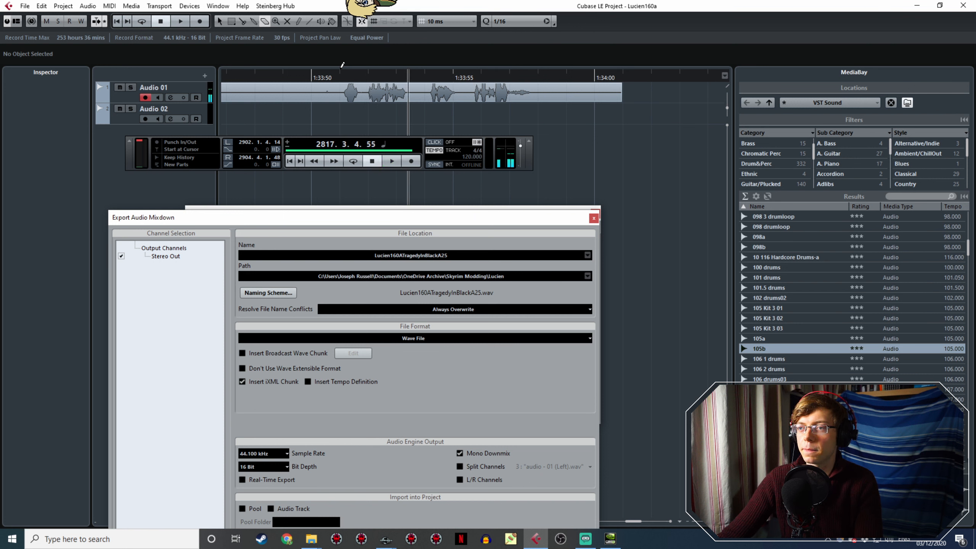
- Mark the "No," the young man said sullenly phrase from about 1:33:51 to 1:33:53.5 and export it as Lucien160ATragedyInBlackNoSullenly
drag(341, 73, 414, 74)
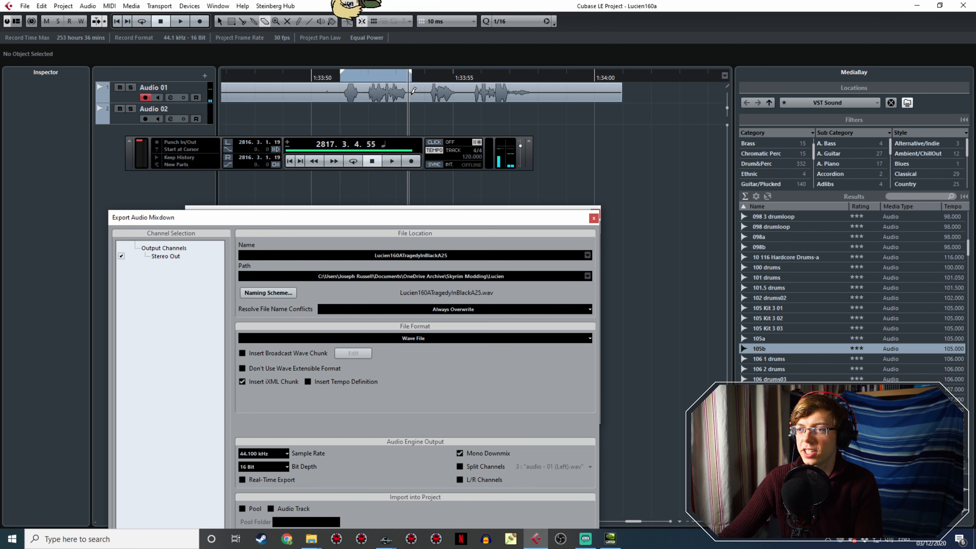
click(452, 256)
drag(449, 255, 442, 266)
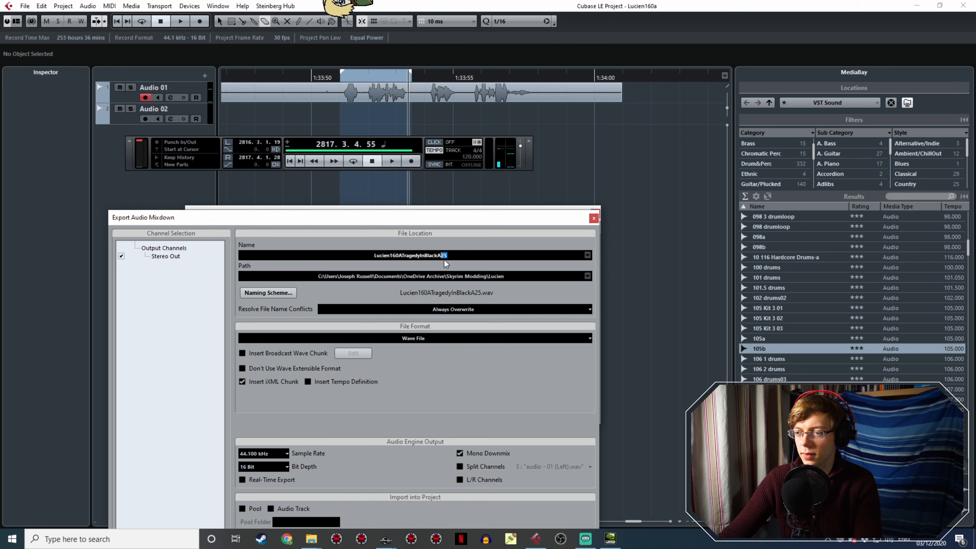
click(457, 256)
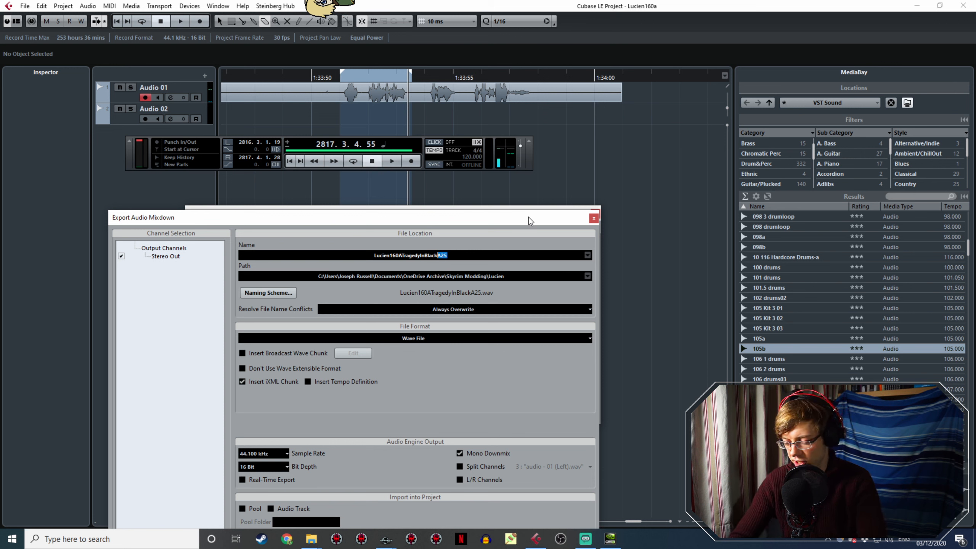
text(NoSullenly)
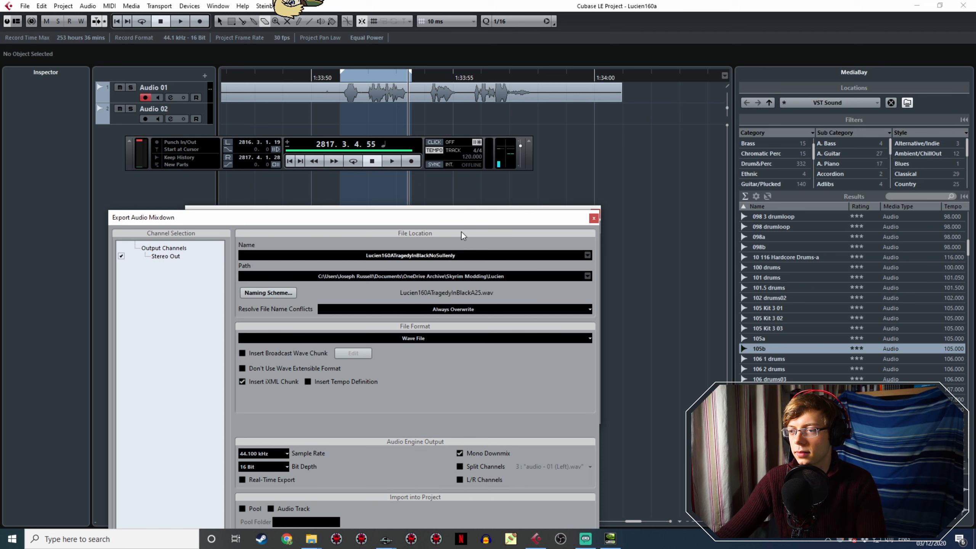
drag(475, 221, 358, 102)
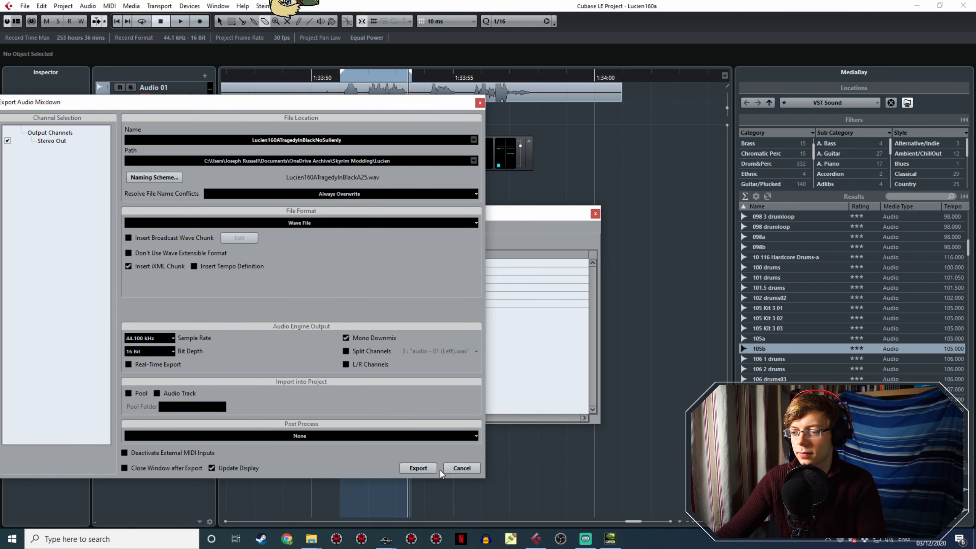
click(426, 467)
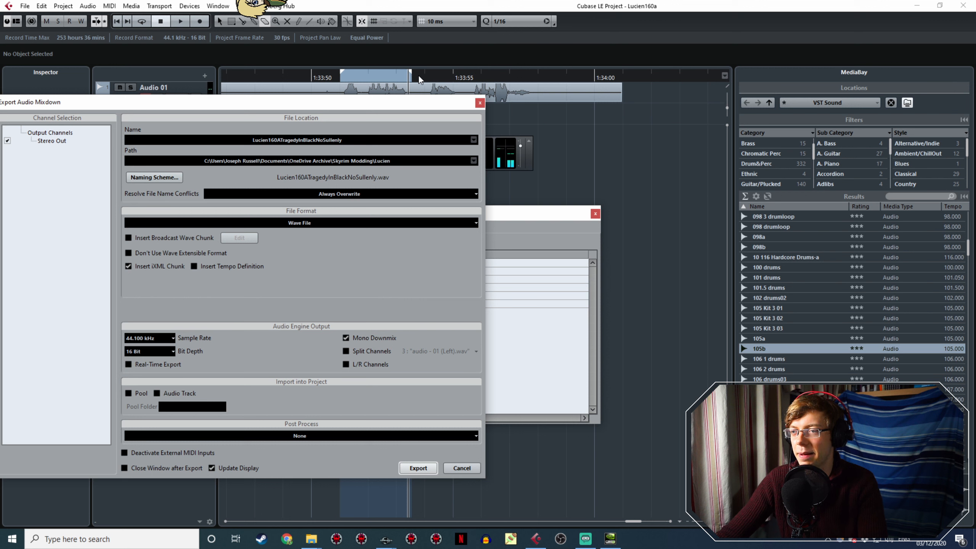
- Mark the "Let me show you" phrase from about 1:33:54 to 1:33:58 and export it as Lucien160ATragedyInBlackLetMeShowYou
click(417, 74)
key(space)
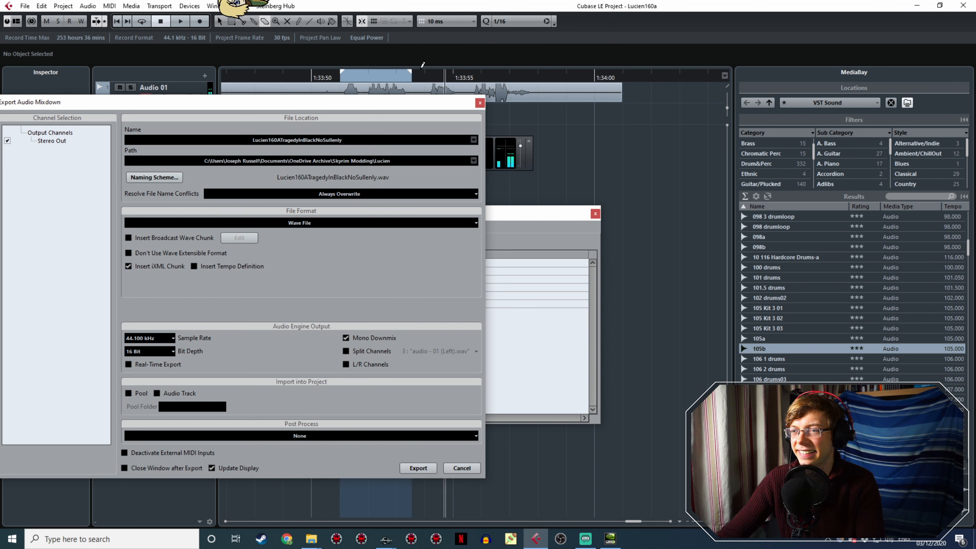
drag(420, 75, 539, 77)
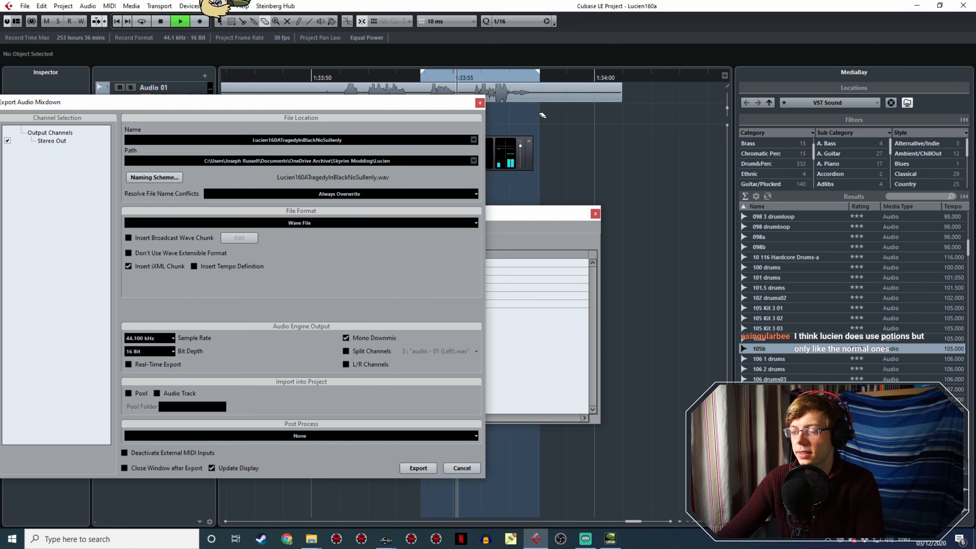
drag(402, 104, 506, 184)
click(451, 223)
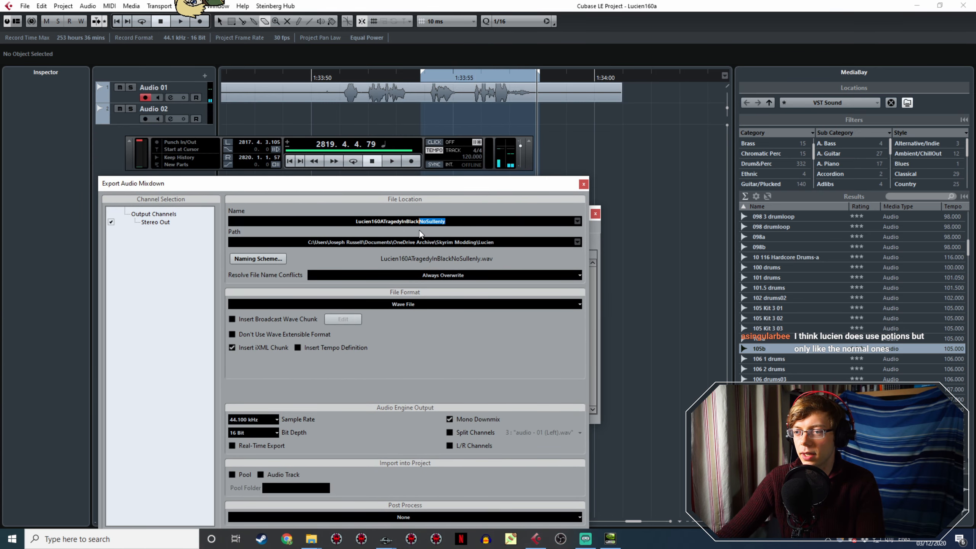
text(LetMeS)
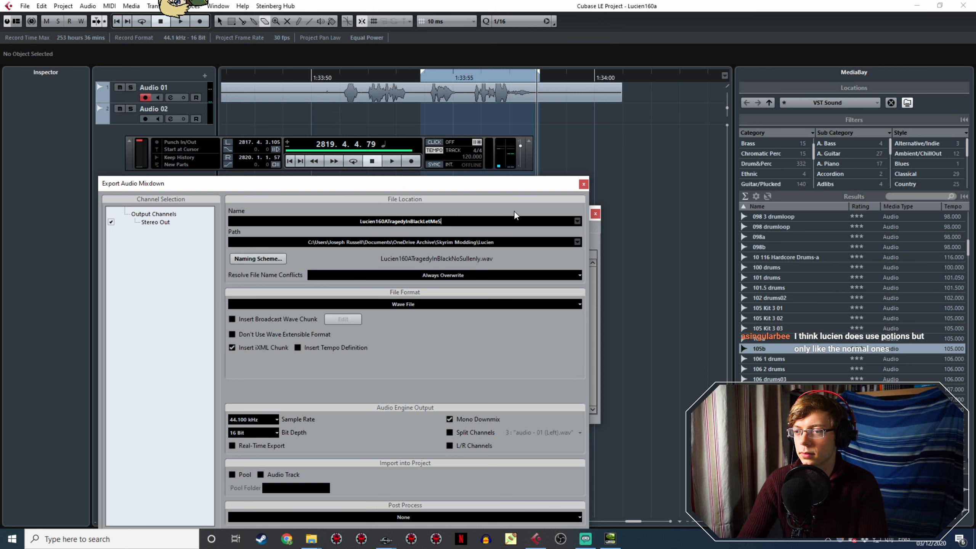
text(howYou)
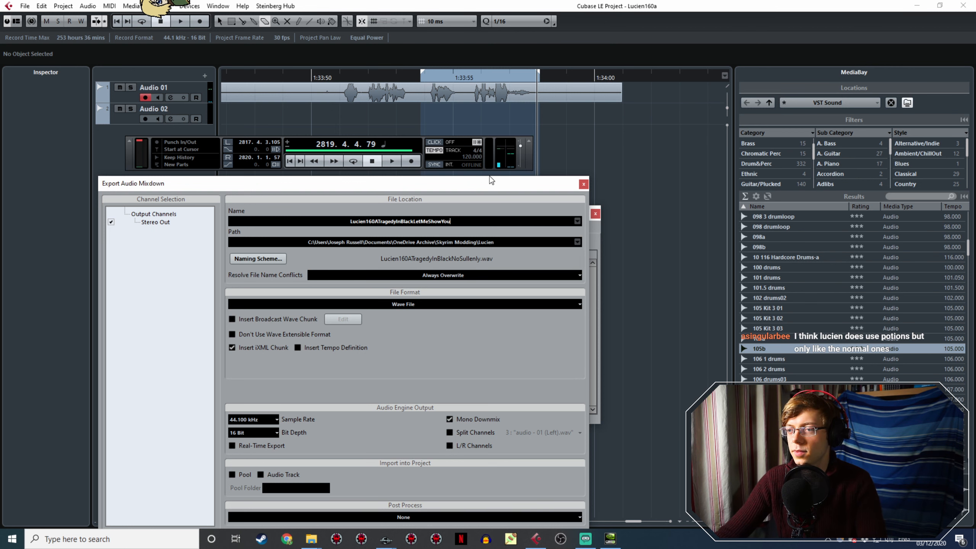
drag(489, 185, 438, 70)
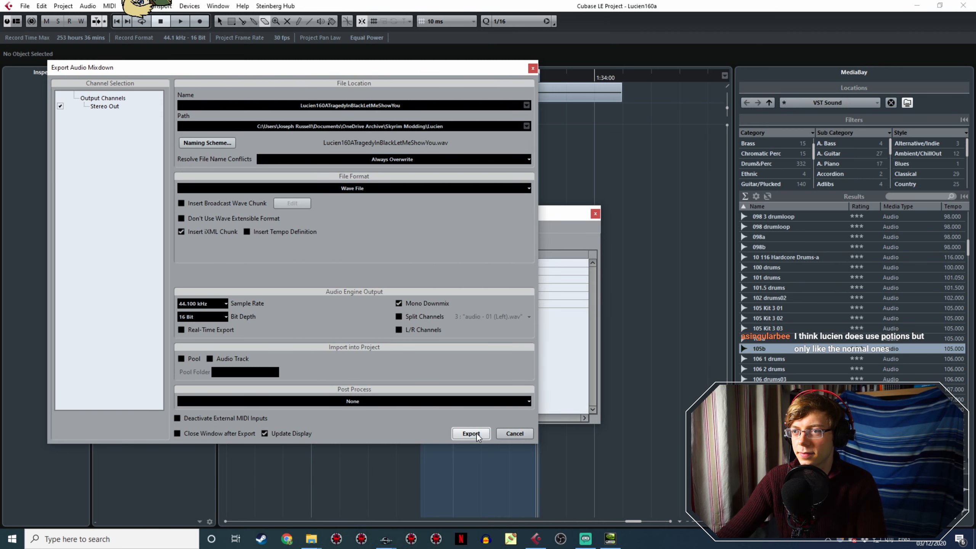
click(471, 433)
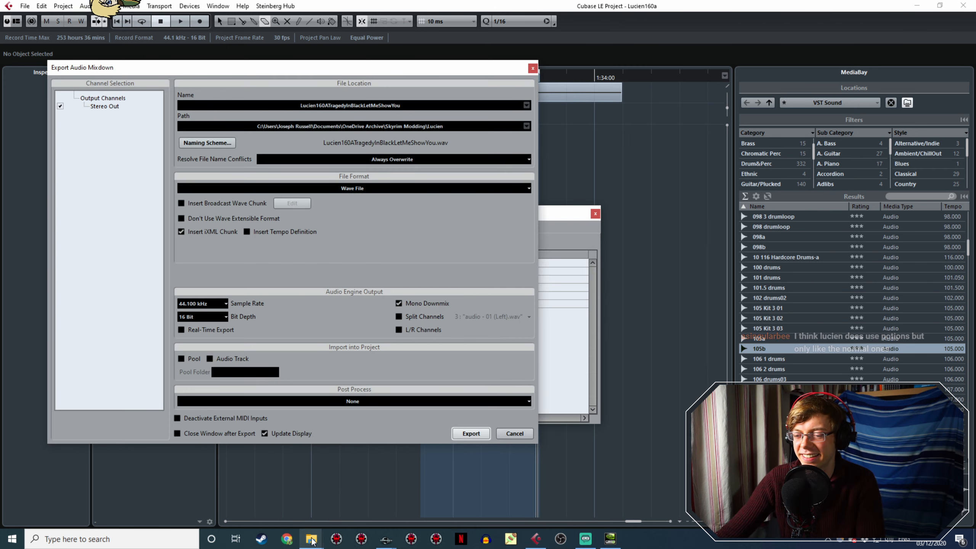
- Bring up the JRLucienVoice folder and the Lucien folder of exported recordings side by side
click(311, 540)
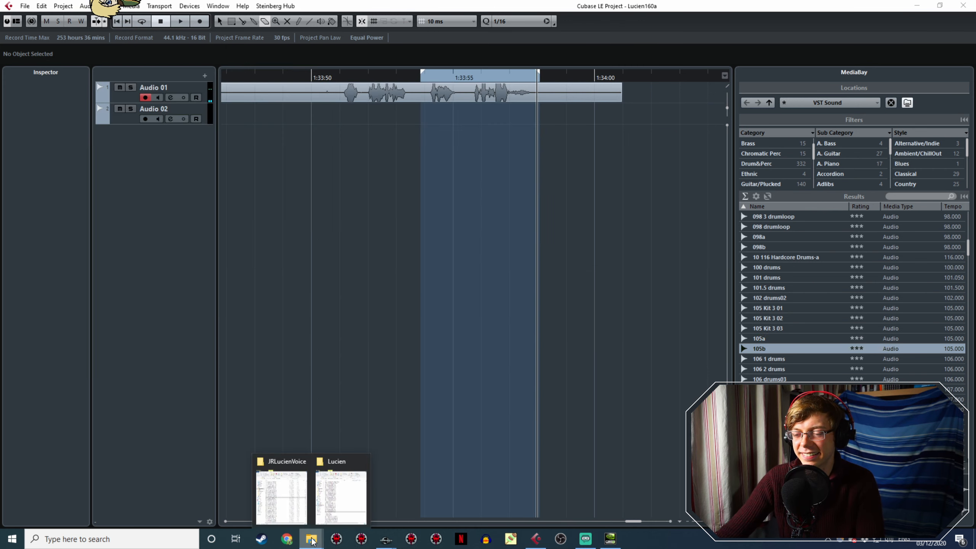
click(286, 497)
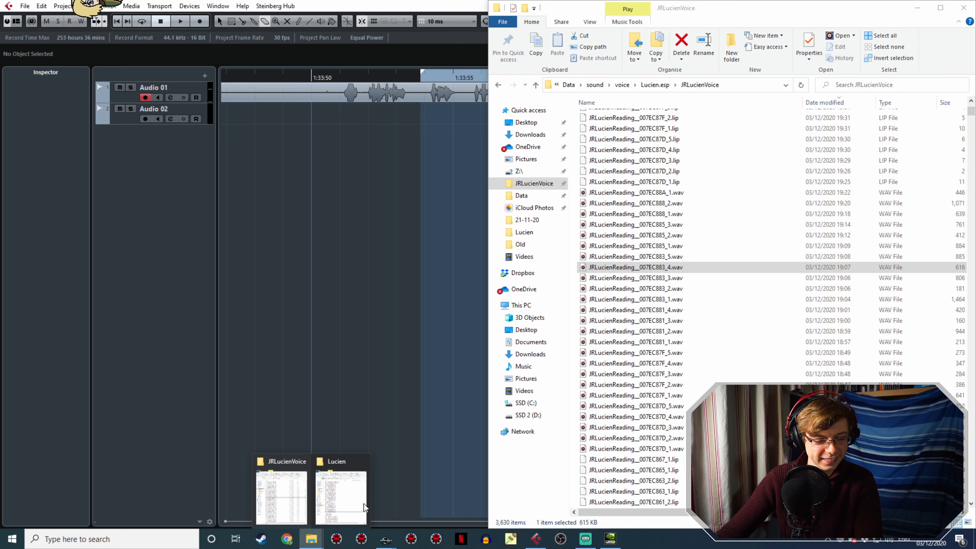
mouse_move(320, 538)
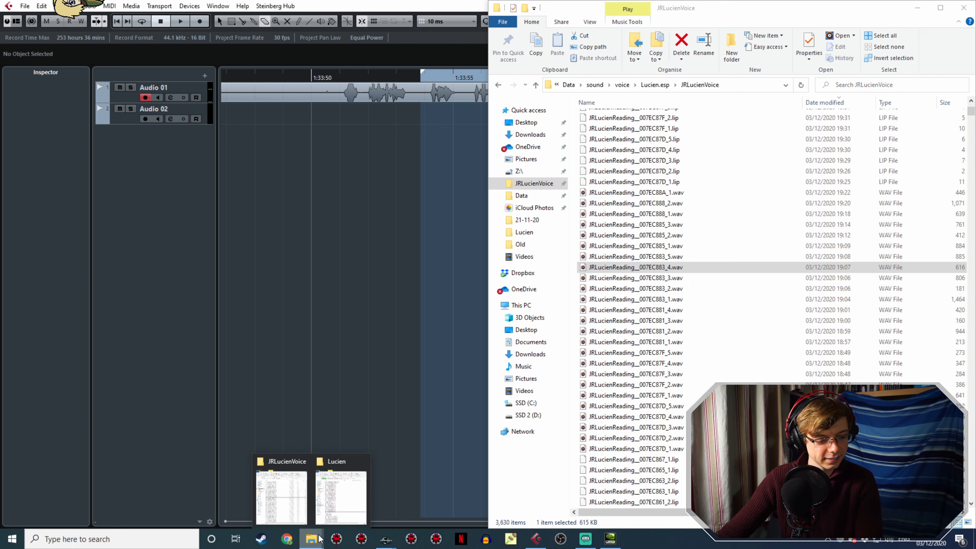
click(346, 493)
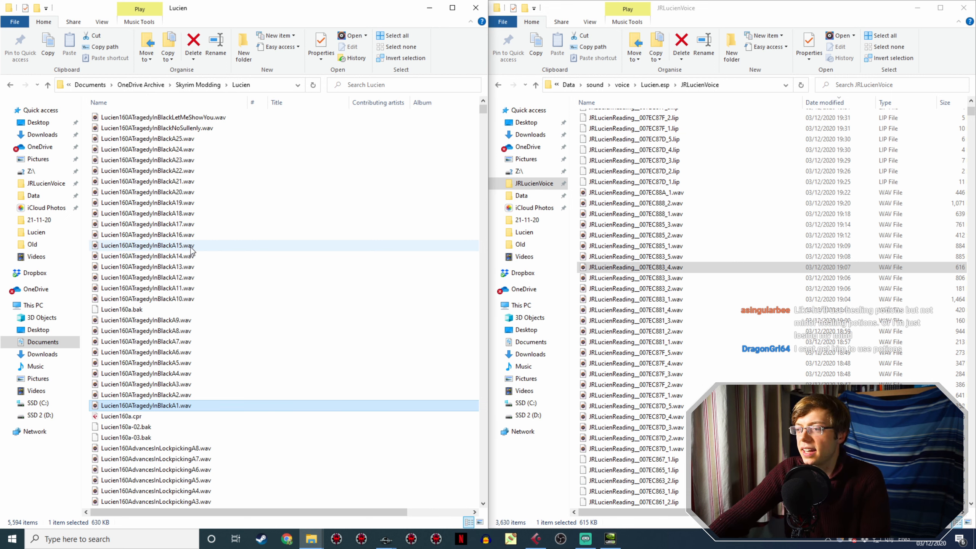
- Play JRLucienReading__007EC883_3.wav, close the "Let me show you" response in Creation Kit, and compare the audio with the topic's "Oh, that one is empty" response
click(648, 278)
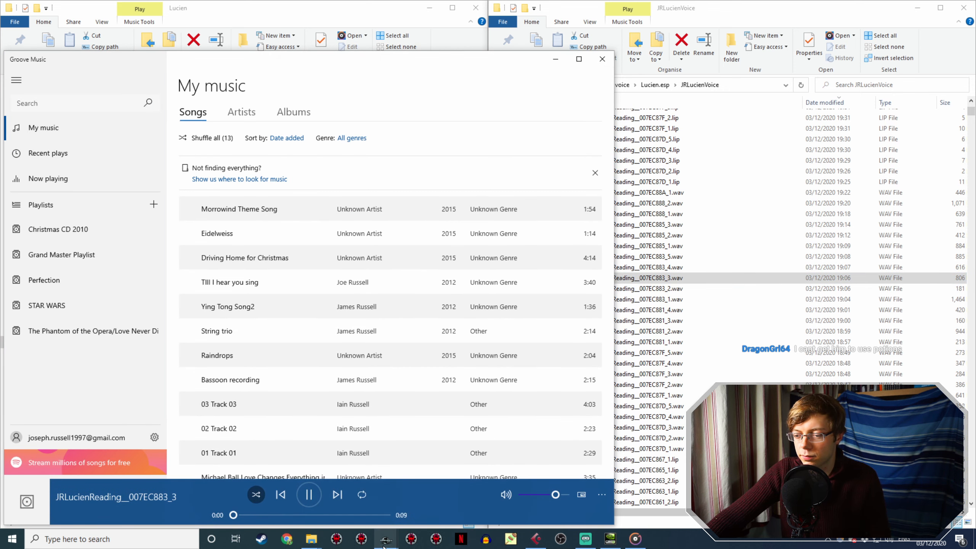
click(423, 501)
click(127, 460)
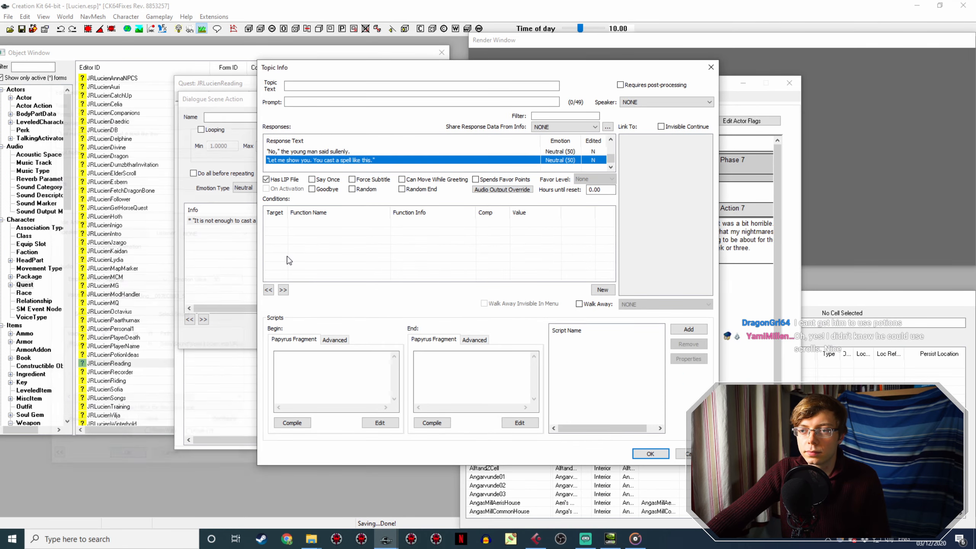
click(364, 160)
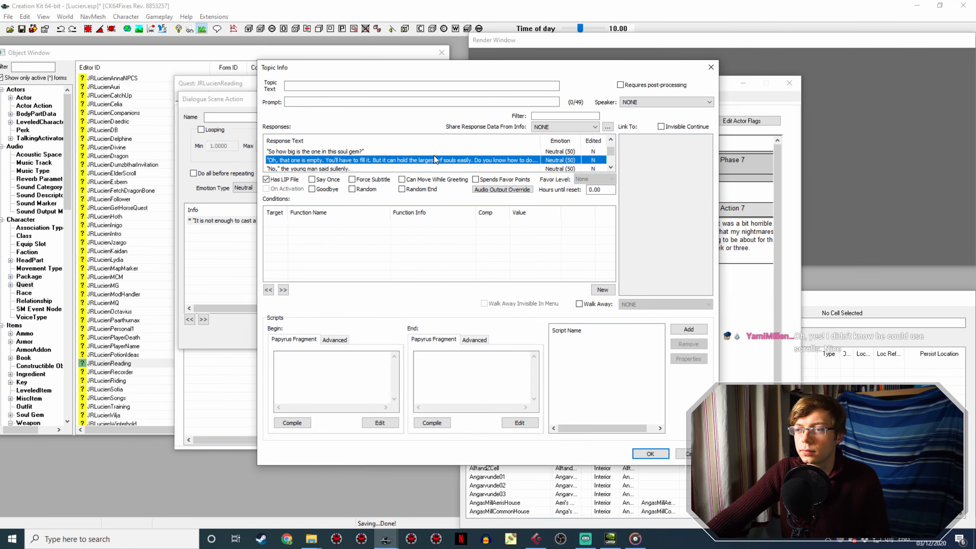
scroll(422, 159, down, 1)
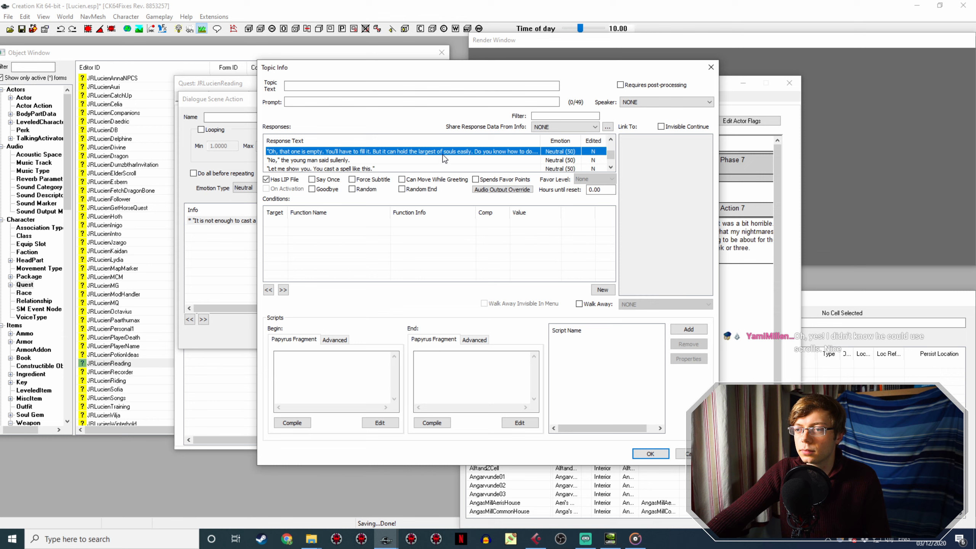
- Check the voice filename of the "Oh, that one is empty" response, close it, and locate JRLucienReading__007EC883_4.wav in the JRLucienVoice folder
double_click(445, 158)
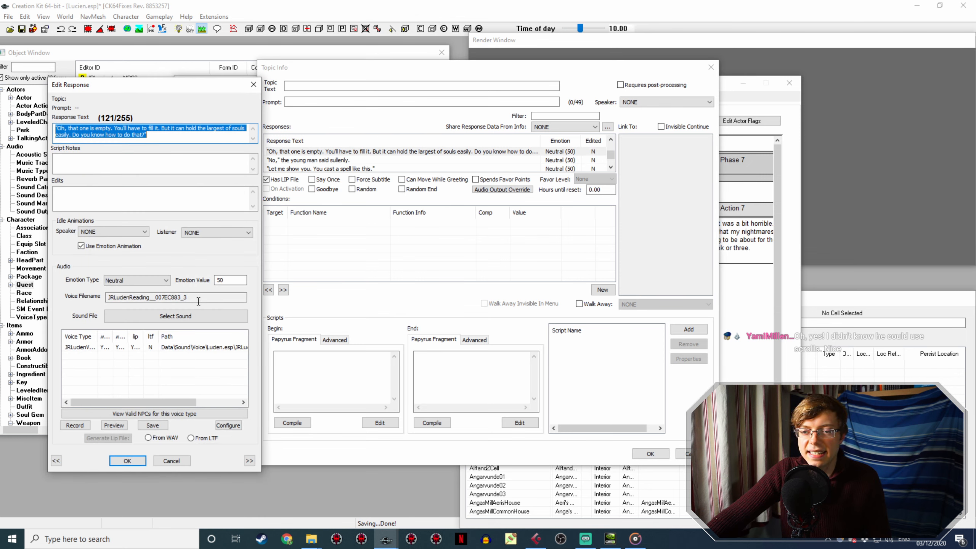
click(181, 460)
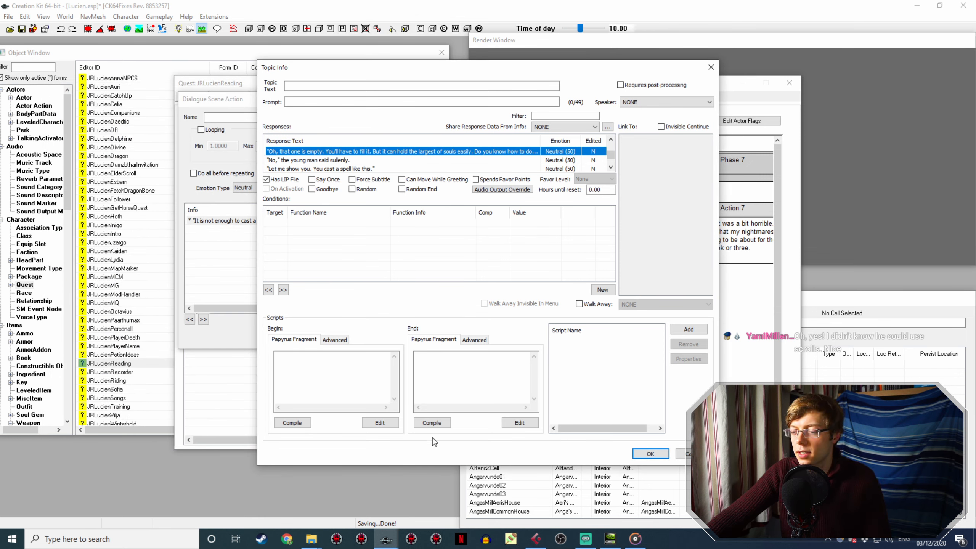
mouse_move(314, 540)
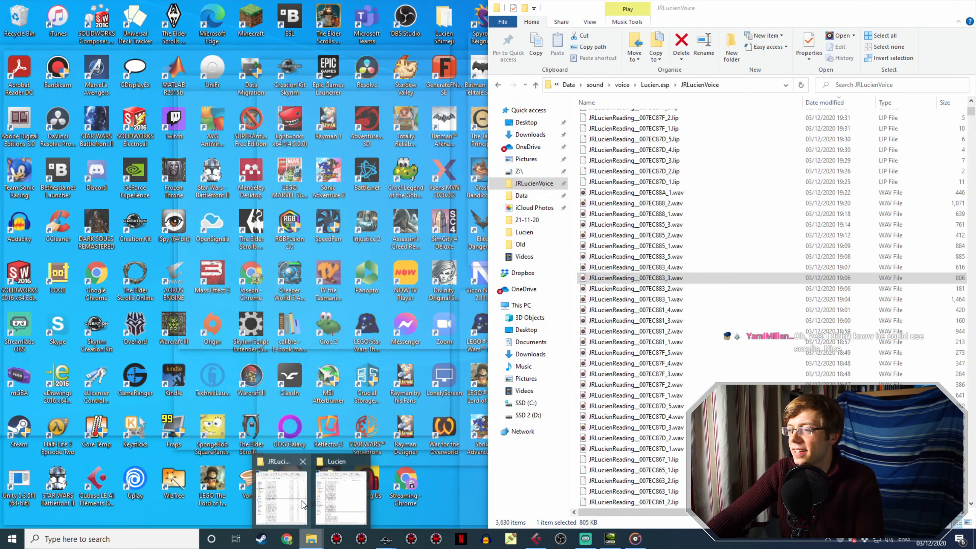
click(342, 501)
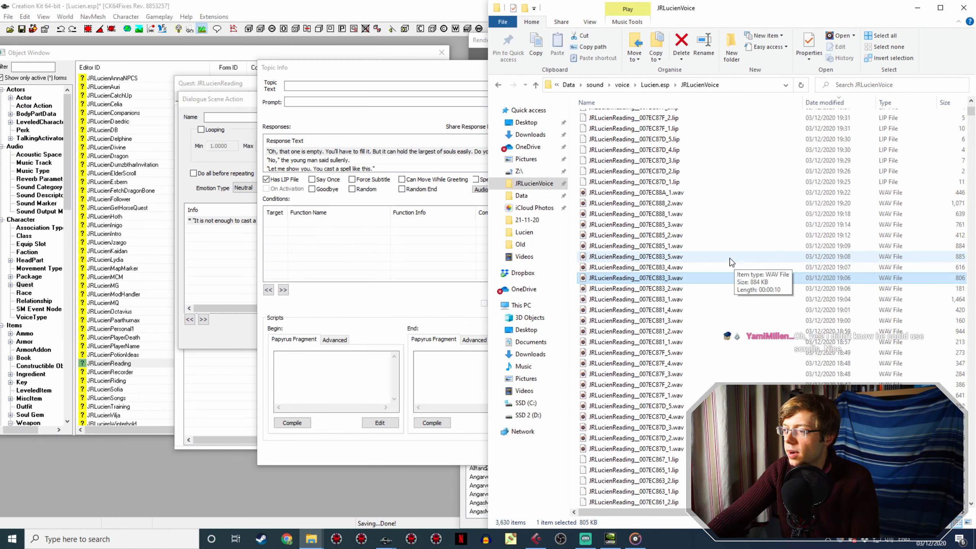
double_click(710, 266)
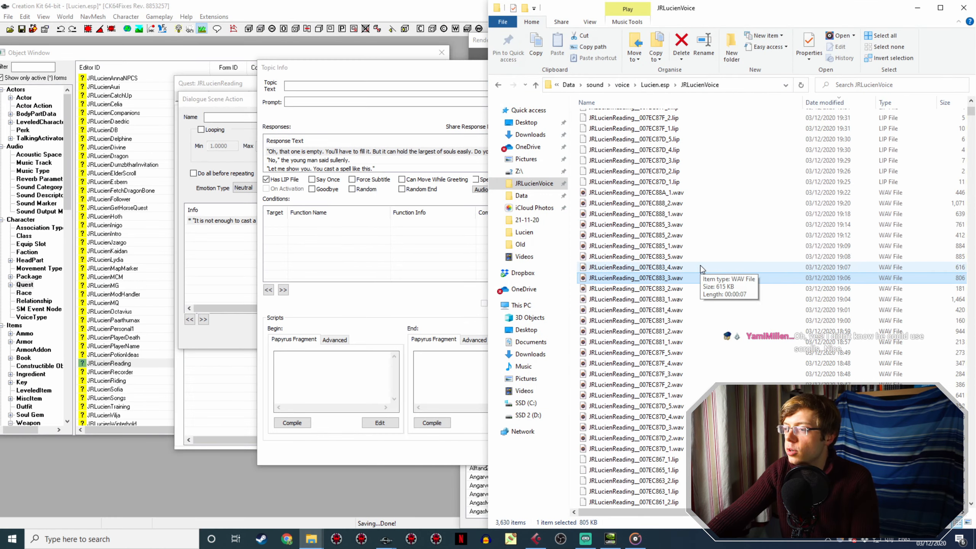
shift+click(698, 193)
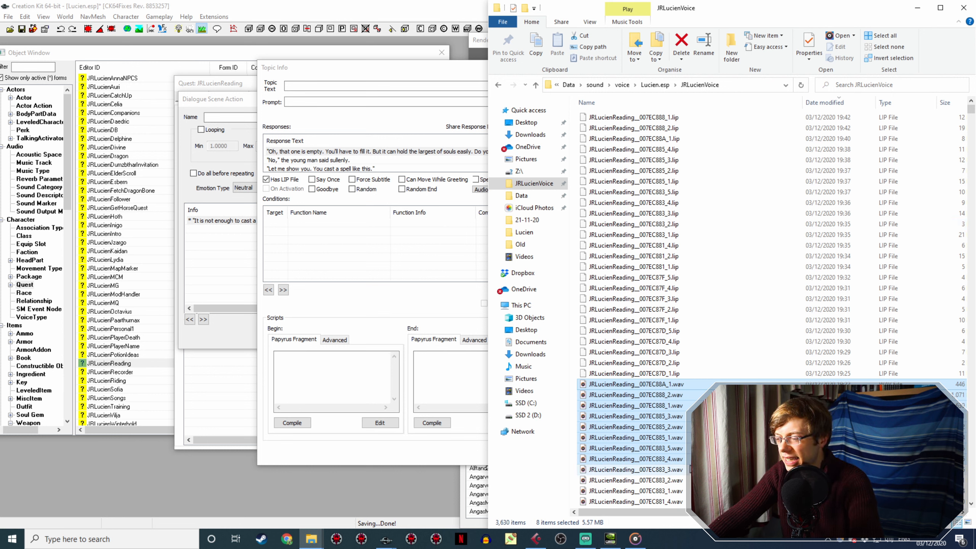
click(690, 460)
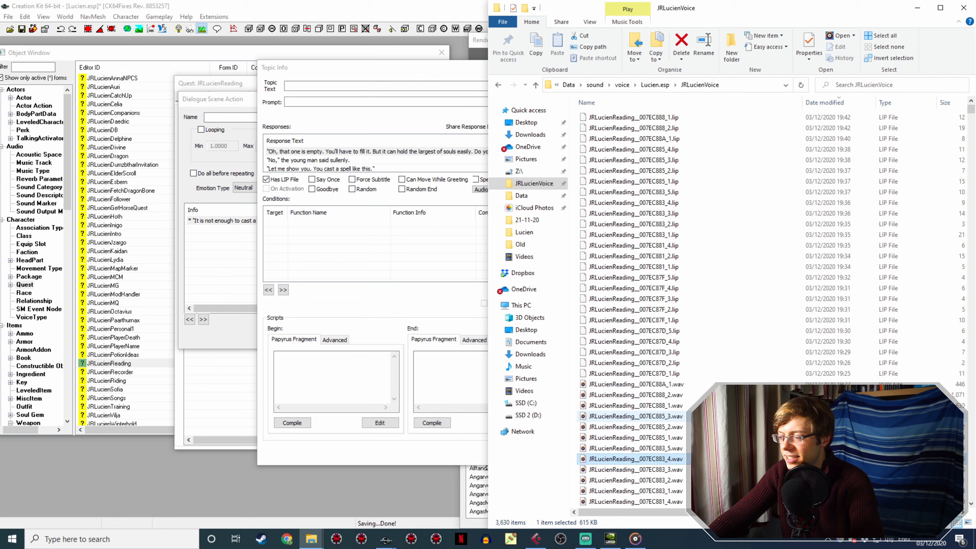
scroll(634, 411, down, 1)
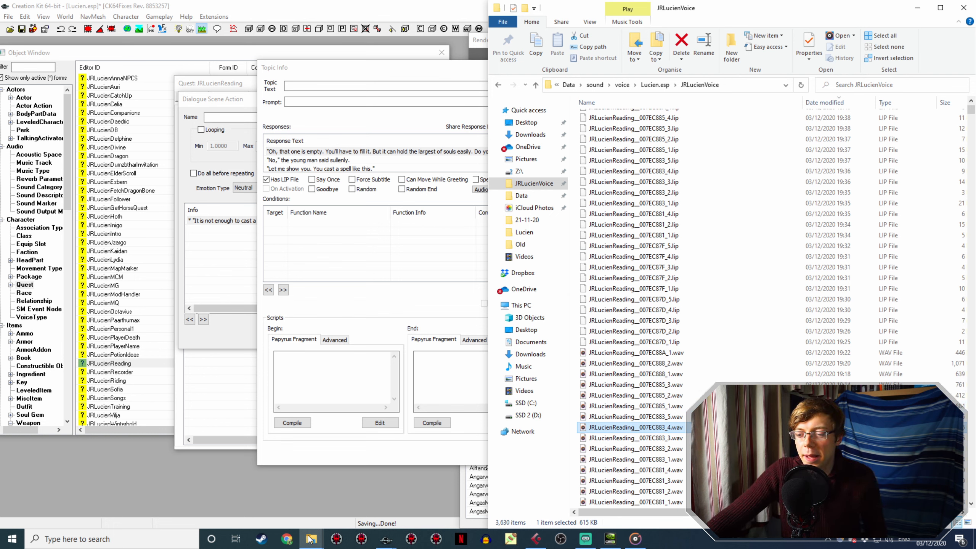
- Copy Lucien160ATragedyInBlackNoSullenly.wav from the Lucien folder into the JRLucienVoice folder
mouse_move(311, 539)
click(346, 504)
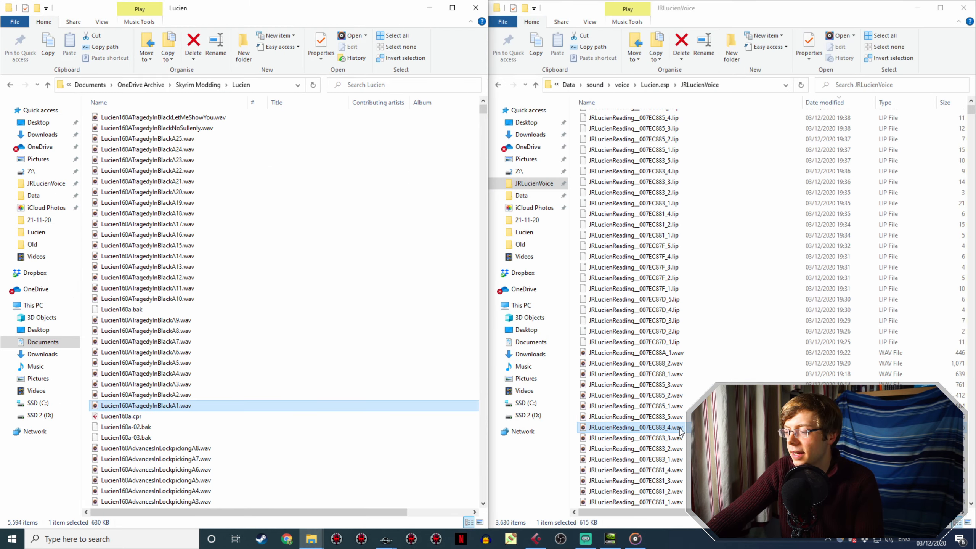
click(206, 130)
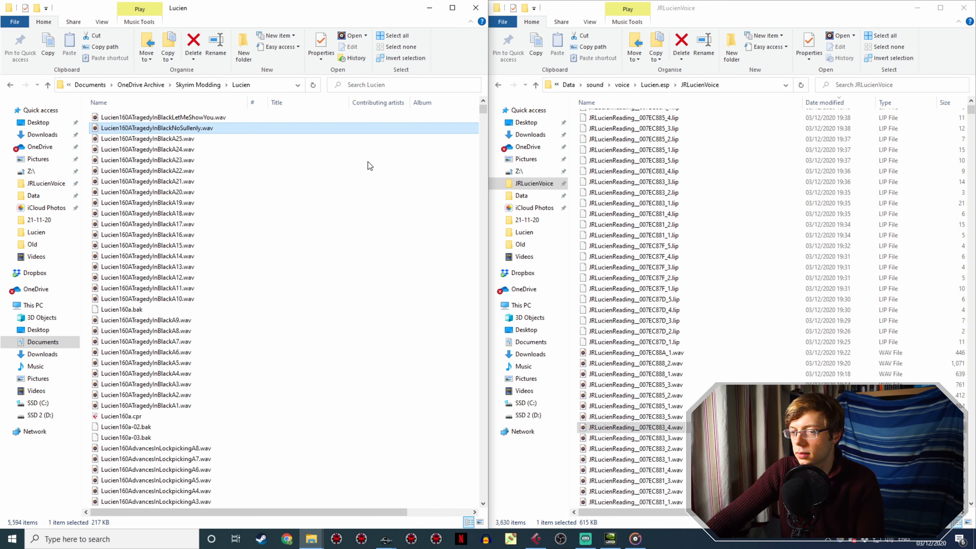
drag(188, 133, 676, 176)
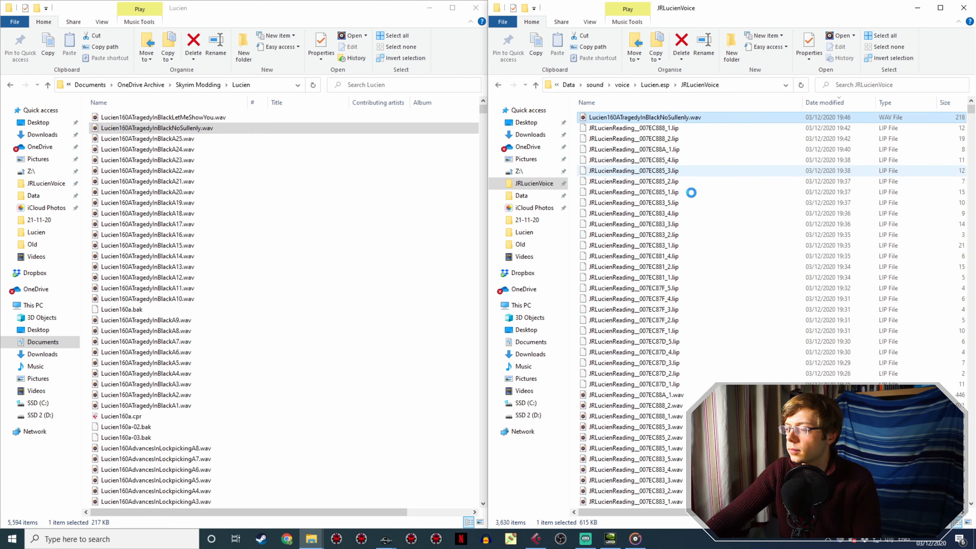
- Delete the lip files JRLucienReading__007EC883_4.lip and JRLucienReading__007EC883_5.lip from the JRLucienVoice folder
click(690, 174)
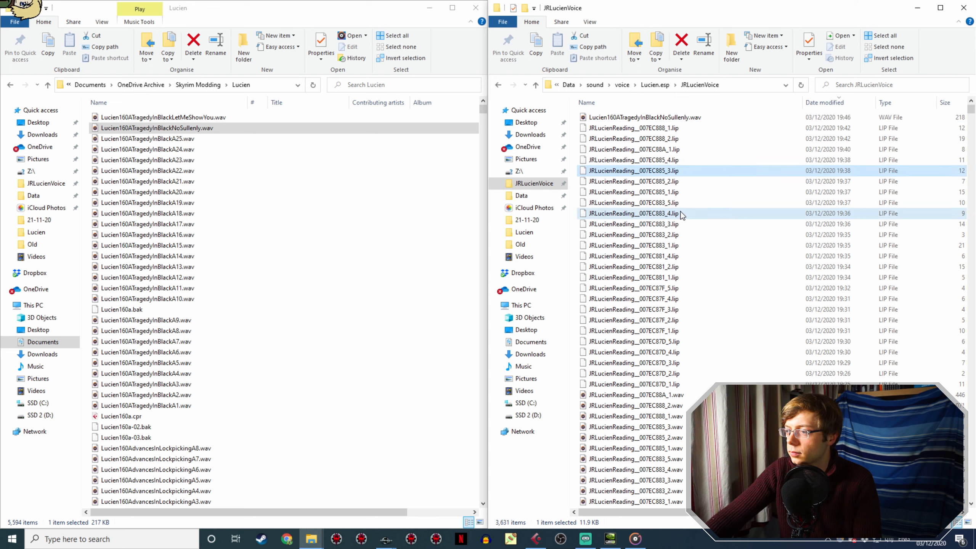
click(681, 213)
scroll(709, 287, down, 3)
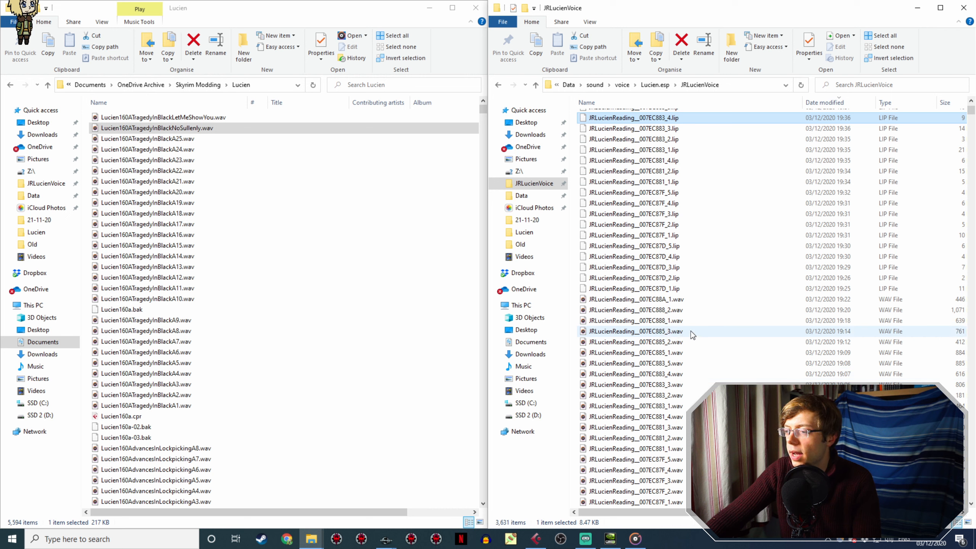
scroll(690, 304, up, 3)
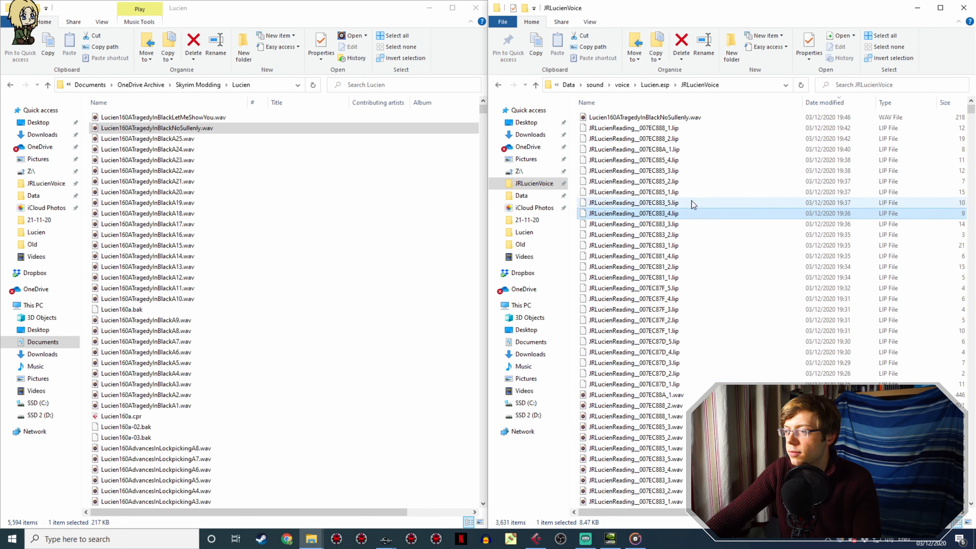
click(706, 206)
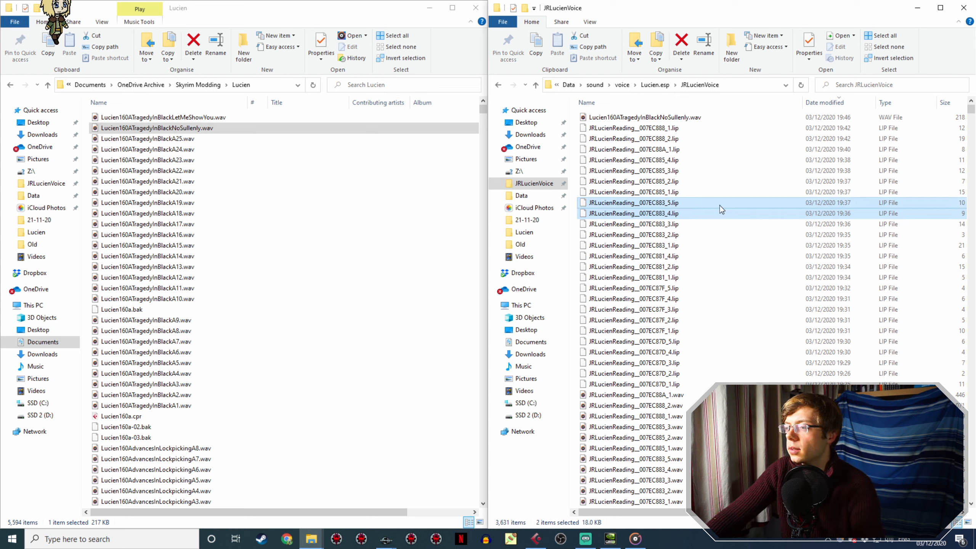
key(Delete)
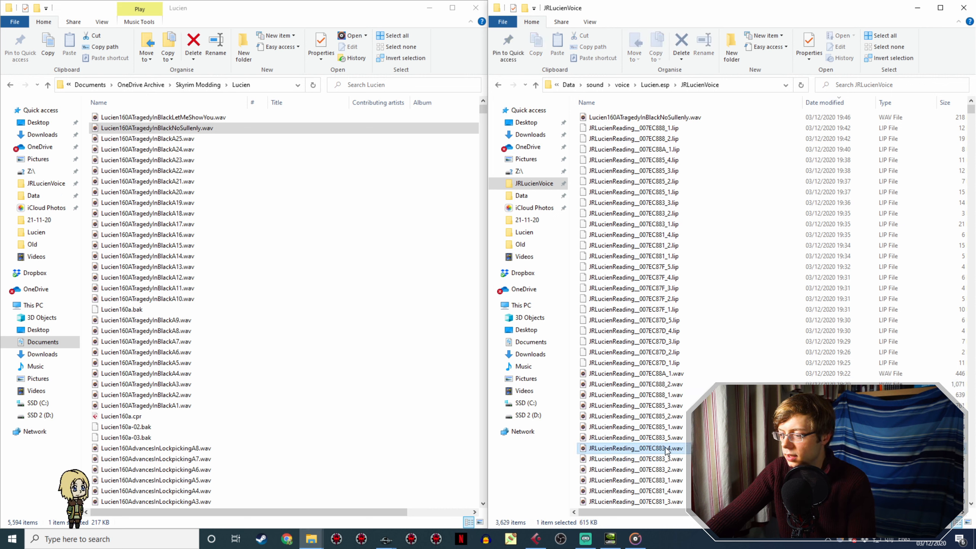
- Delete the old JRLucienReading__007EC883_4.wav and rename Lucien160ATragedyInBlackNoSullenly.wav as JRLucienReading__007EC883_4.wav
click(653, 448)
key(ctrl+c)
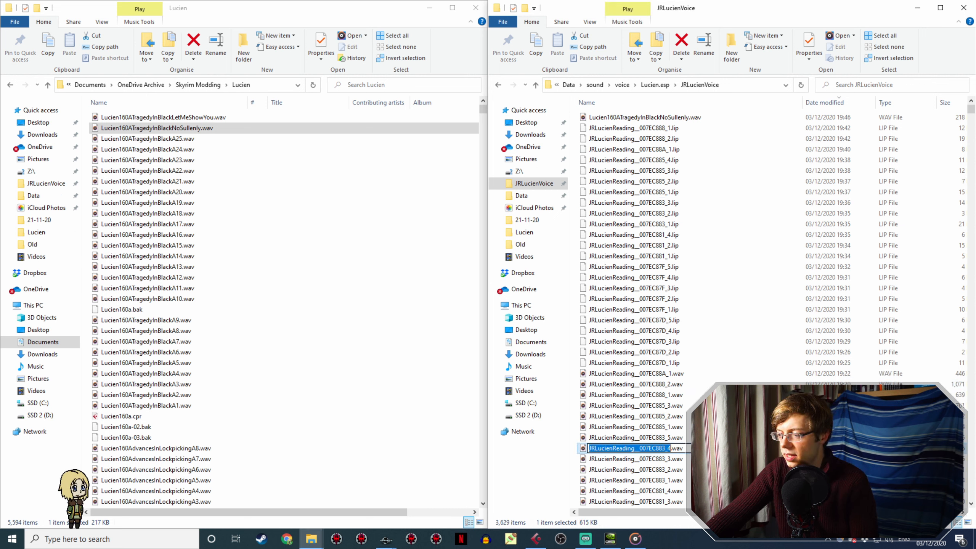
key(Delete)
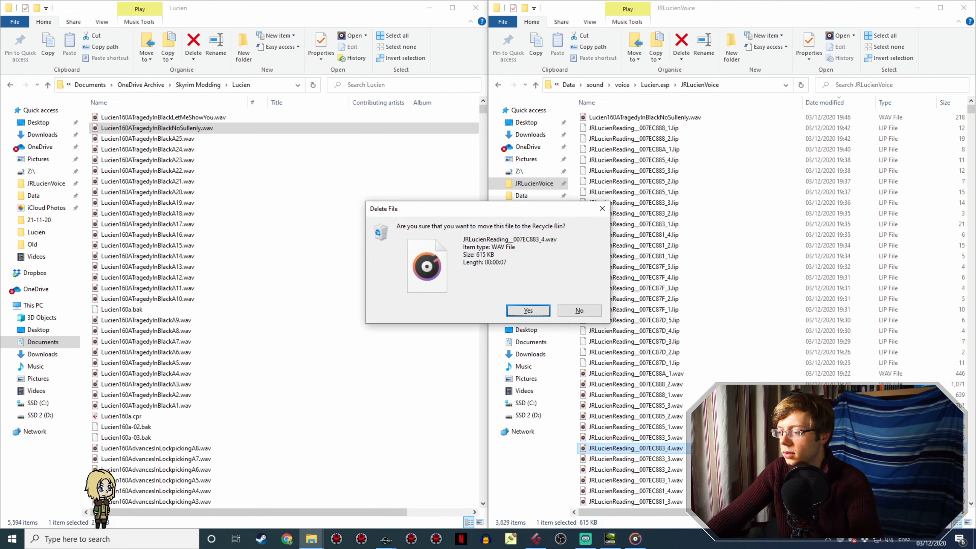
key(Return)
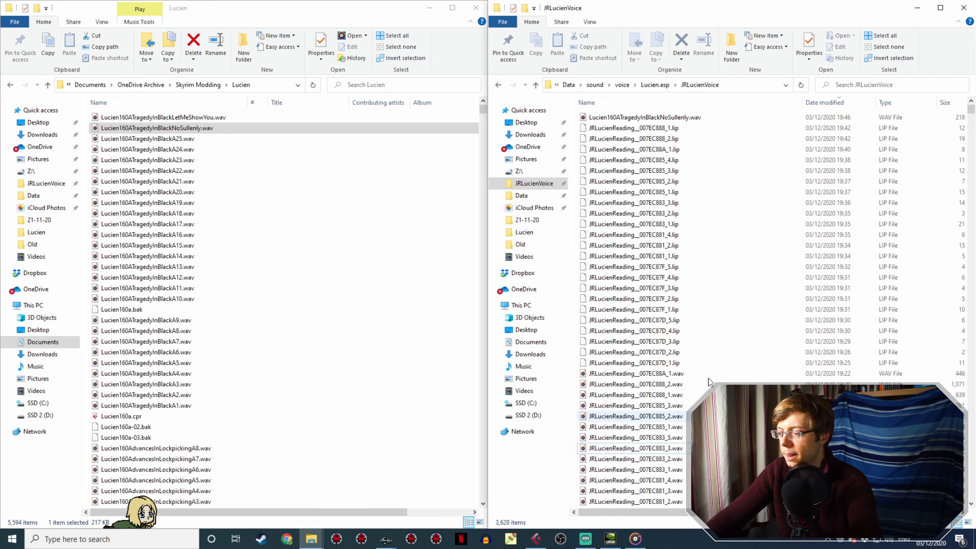
click(694, 118)
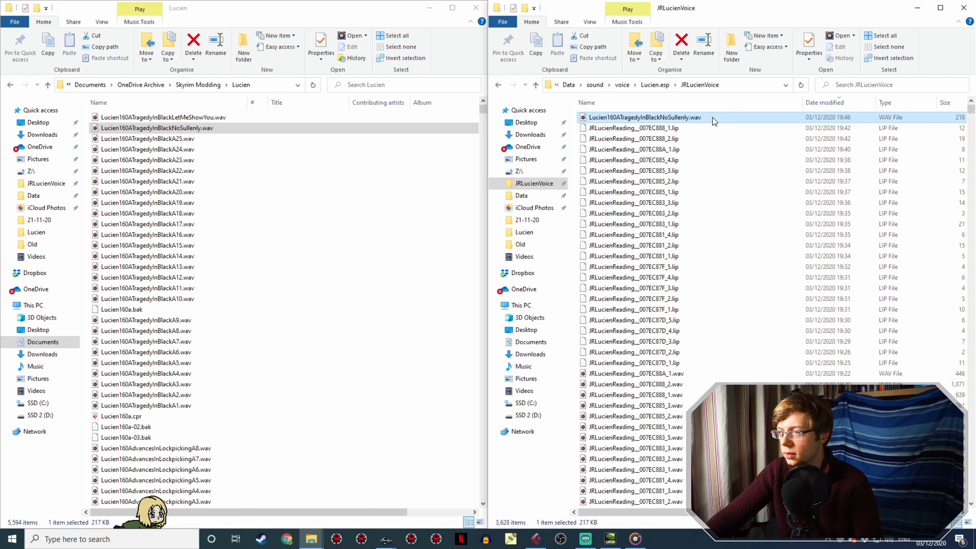
key(F2)
key(ctrl+v)
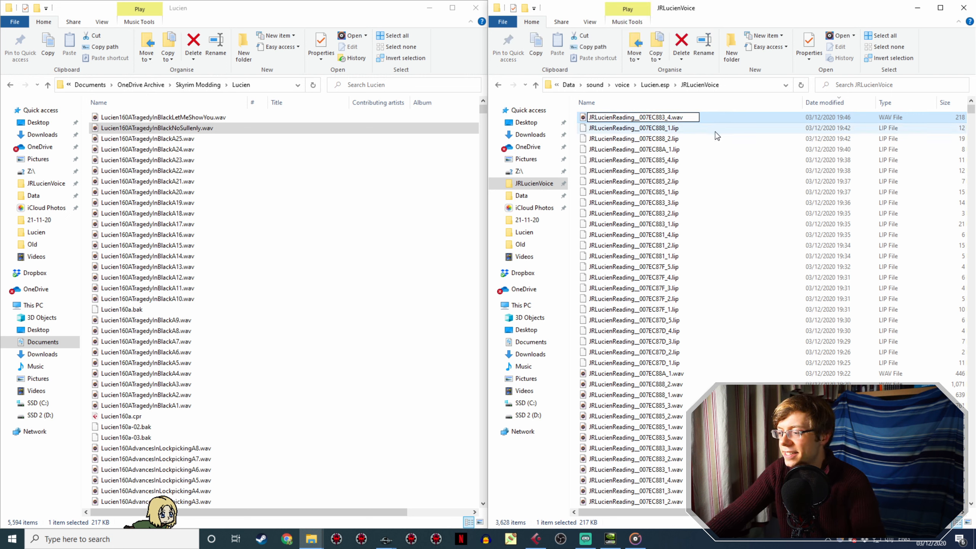
key(Return)
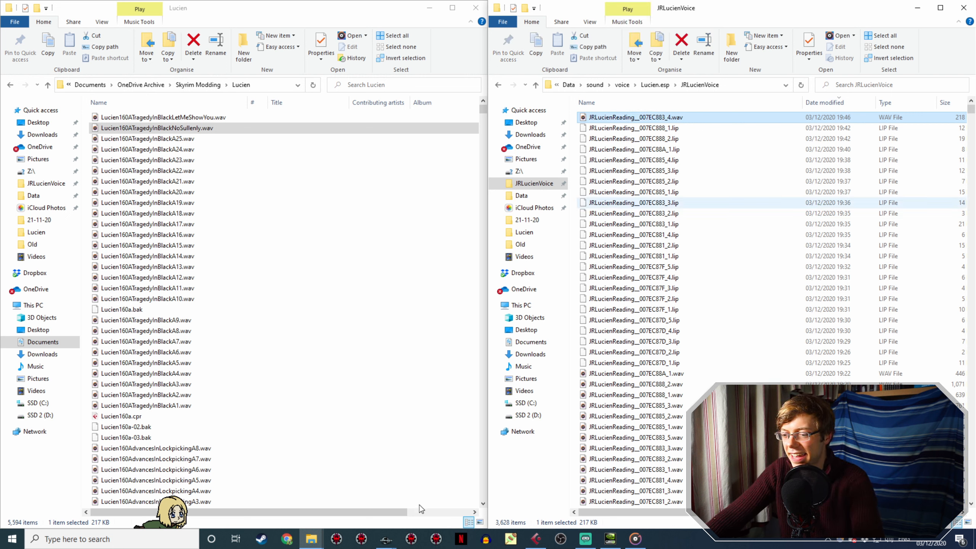
- In Creation Kit, generate the lip file for the "No," the young man said sullenly response and accept the response
mouse_move(385, 542)
click(424, 500)
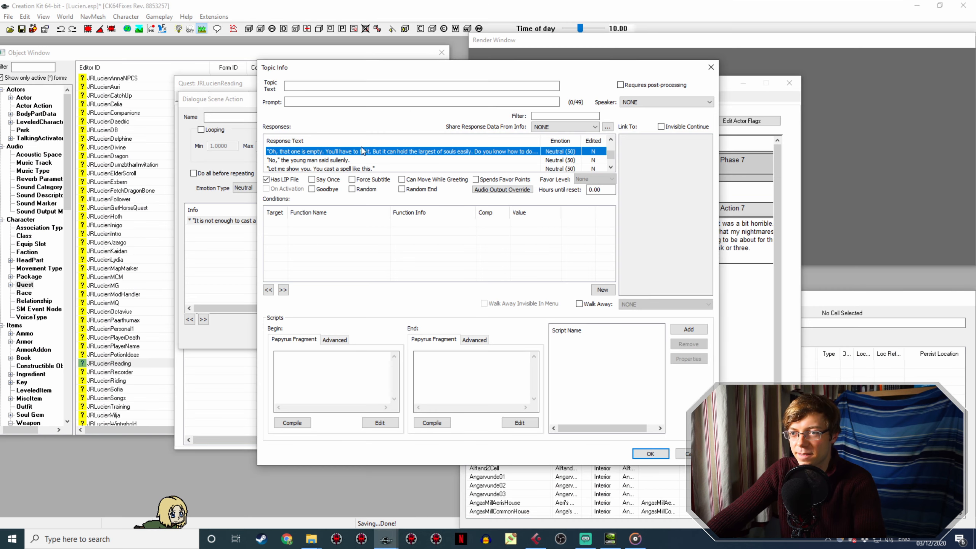
scroll(347, 155, up, 2)
scroll(346, 156, down, 2)
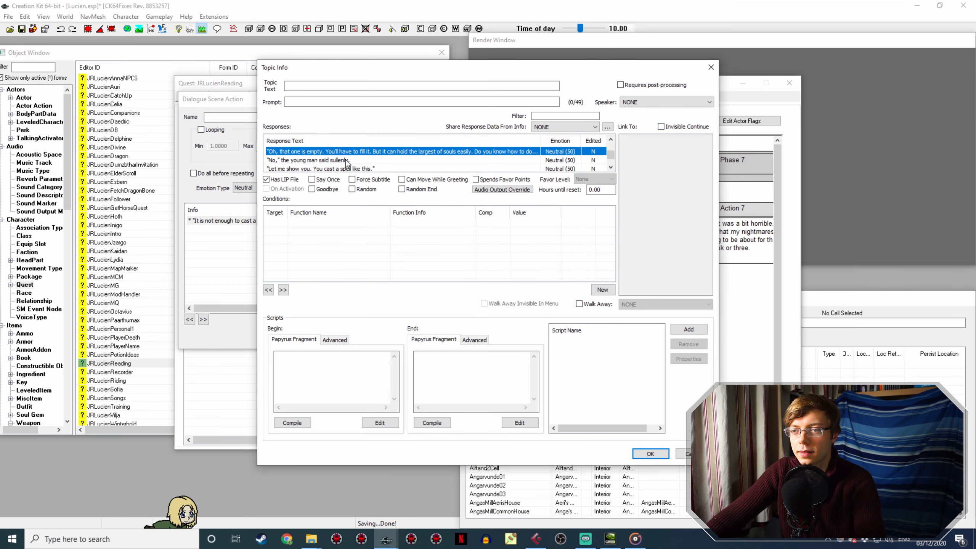
double_click(345, 158)
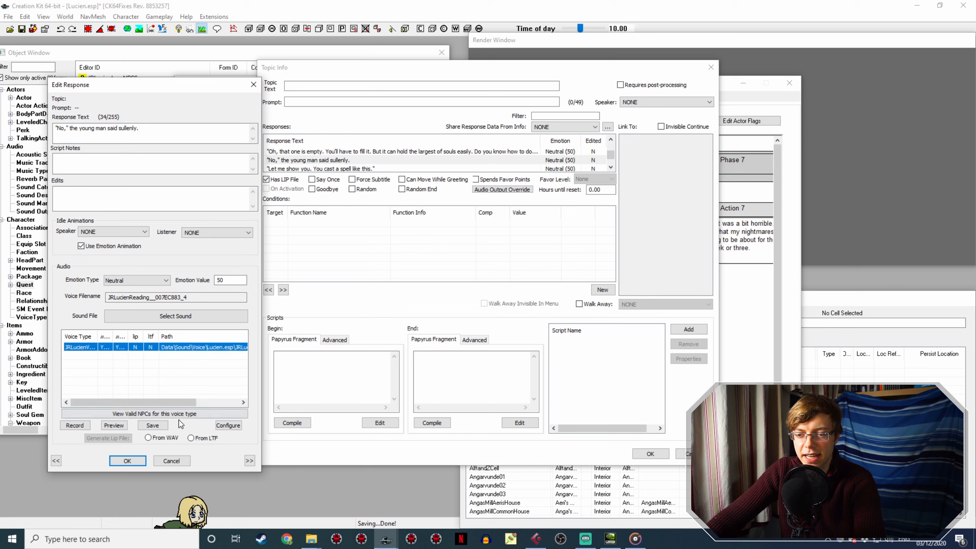
click(132, 459)
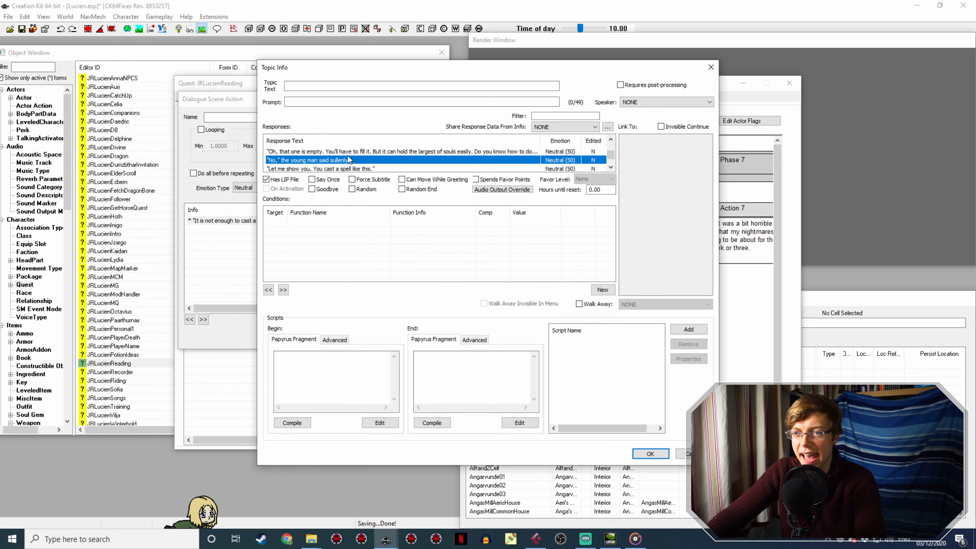
- Open the "Let me show you. You cast a spell like this." response and copy its voice filename
scroll(348, 157, down, 1)
double_click(367, 161)
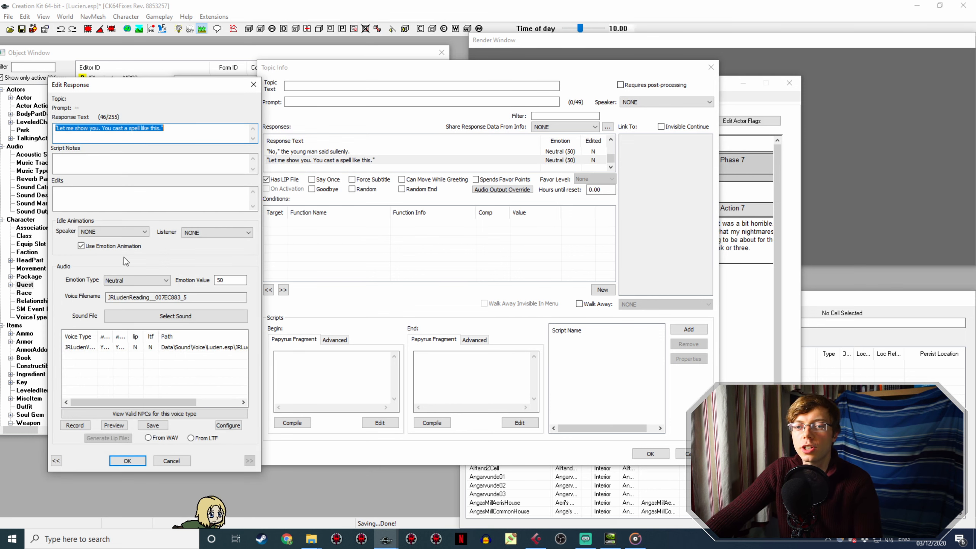
drag(213, 295, 93, 299)
key(ctrl+c)
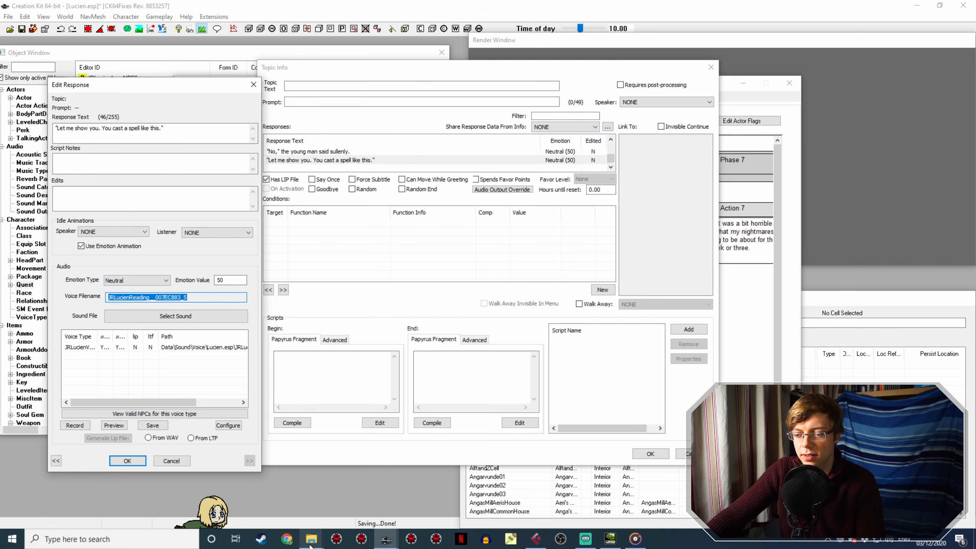
- Copy Lucien160ATragedyInBlackLetMeShowYou.wav from the Lucien folder into the JRLucienVoice folder
mouse_move(310, 545)
click(283, 435)
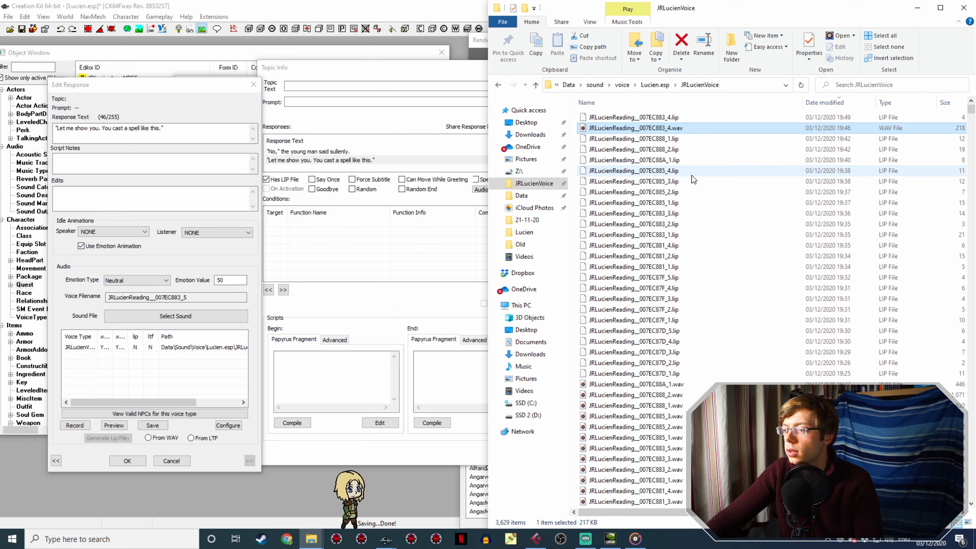
click(311, 539)
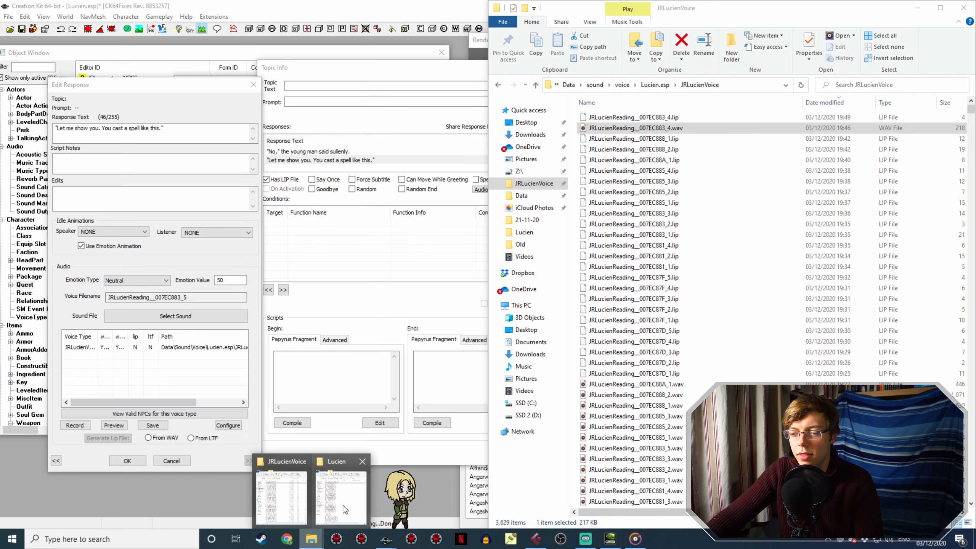
click(345, 509)
click(155, 118)
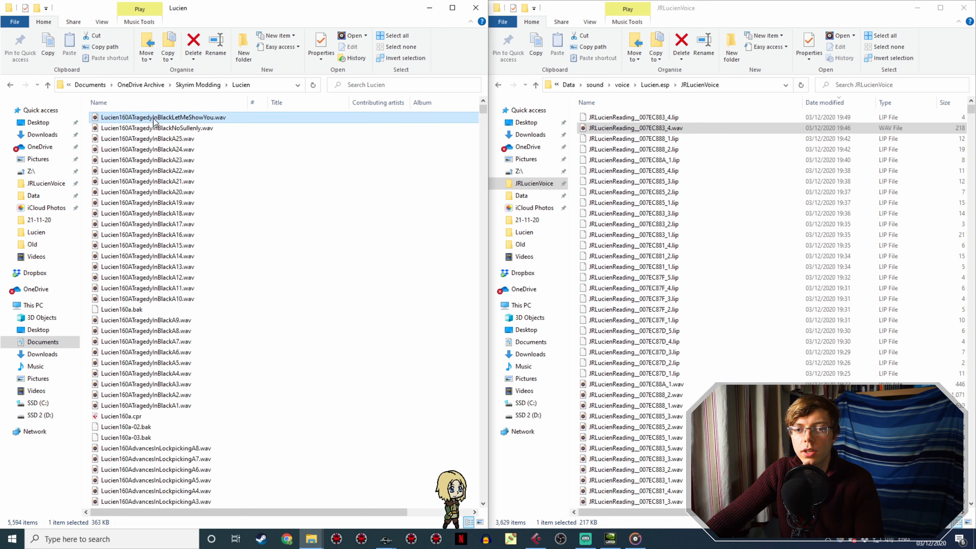
drag(153, 122, 635, 198)
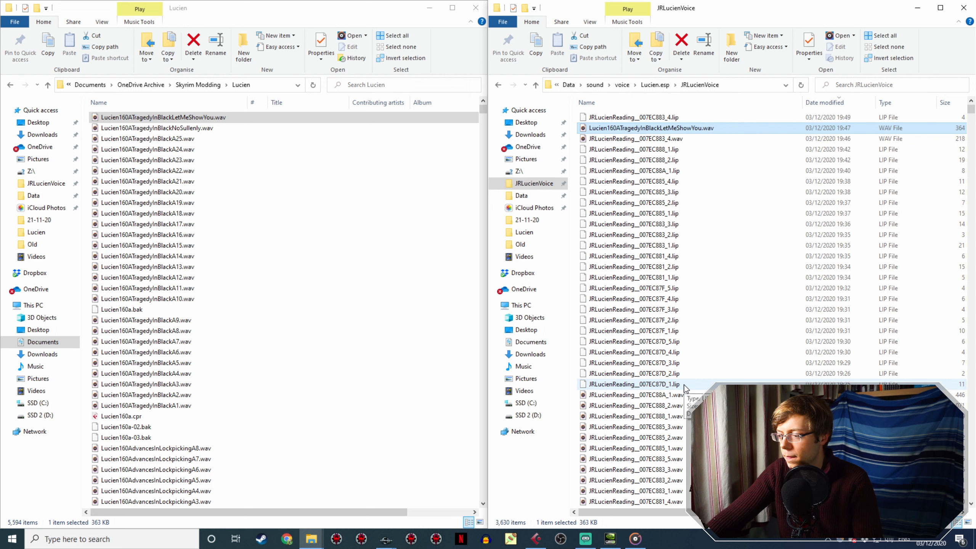
- Rename the existing JRLucienReading__007EC883_5.wav as JRLucienReading__007EC883_5OLD.wav
click(673, 460)
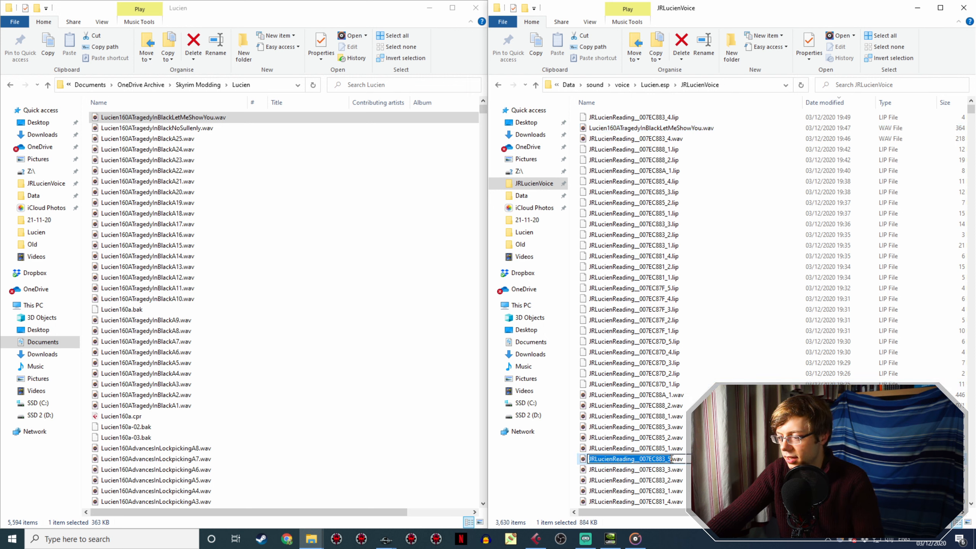
text(0)
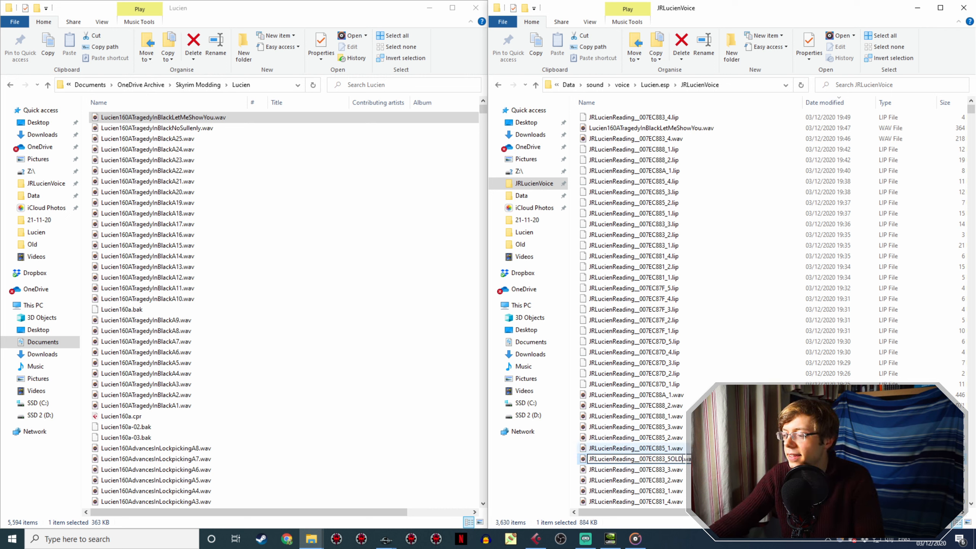
key(Return)
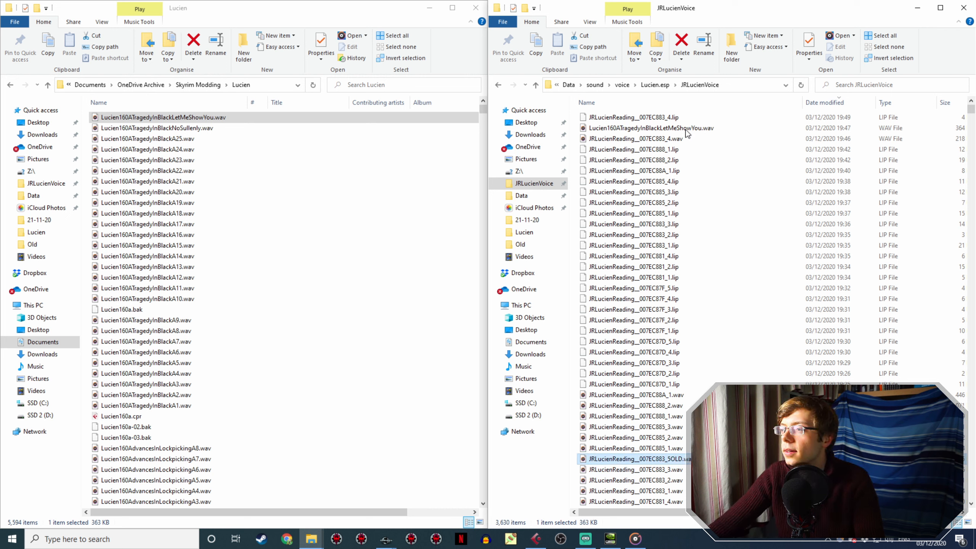
- Rename the copied Lucien160ATragedyInBlackLetMeShowYou.wav in the JRLucienVoice folder as JRLucienReading__007EC883_5.wav
click(695, 130)
click(710, 128)
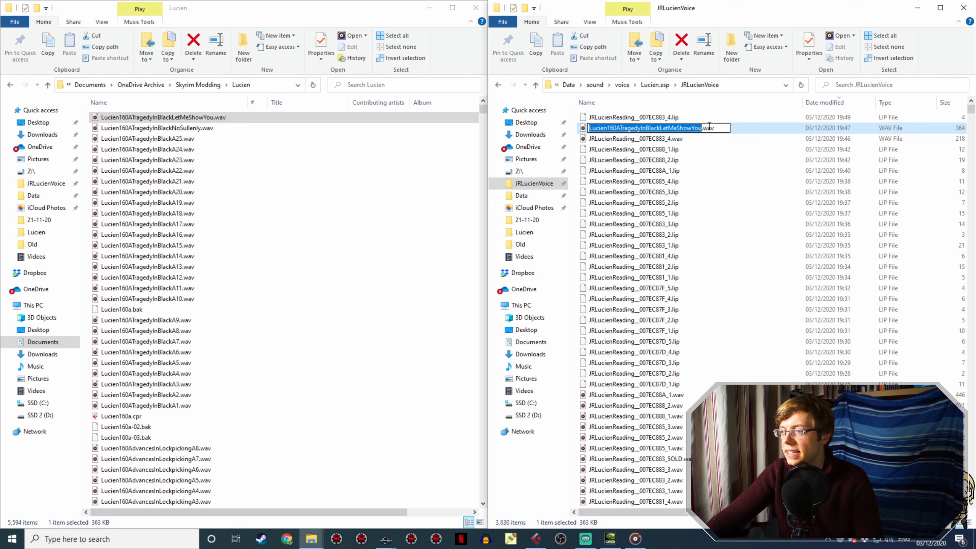
key(ctrl+v)
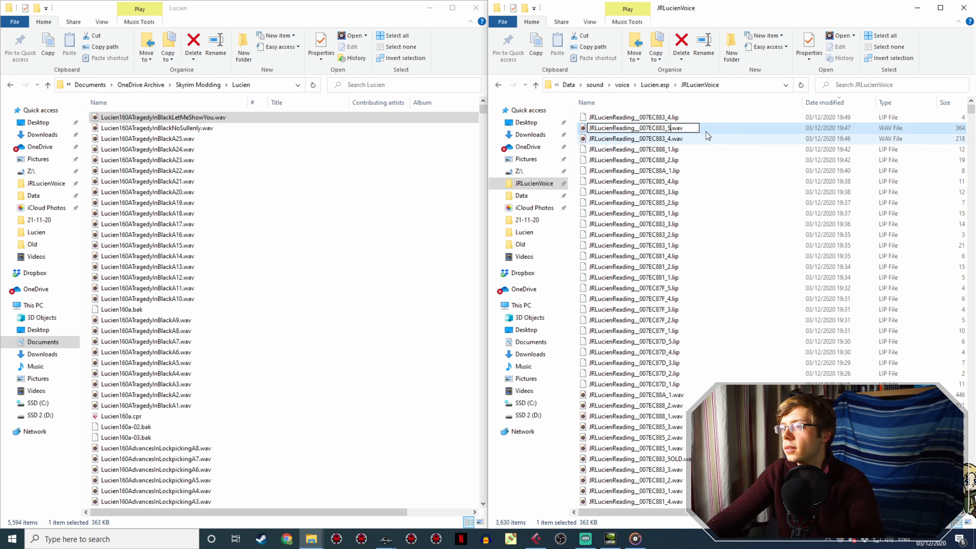
key(Return)
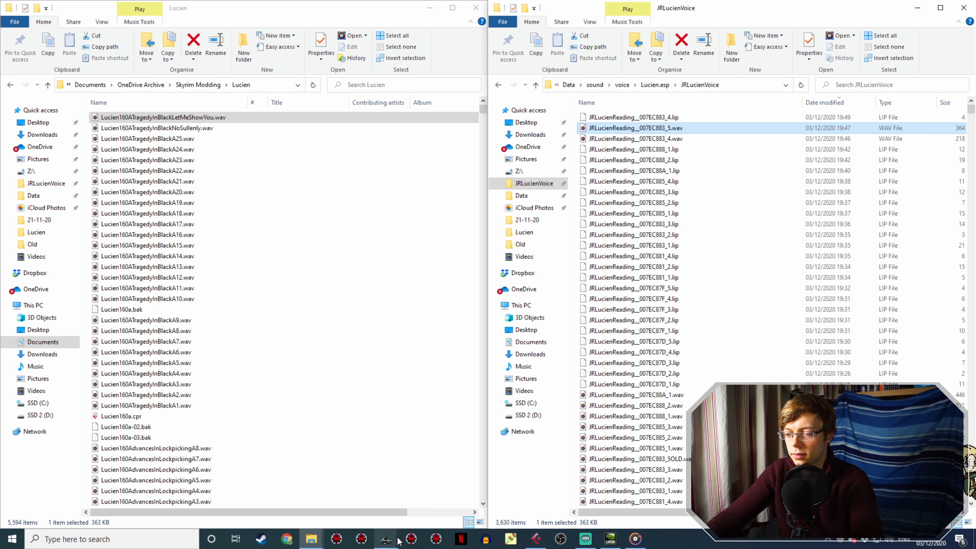
- In Creation Kit, generate the lip file for the "Let me show you" response, then accept the response, topic info and scene action
click(385, 540)
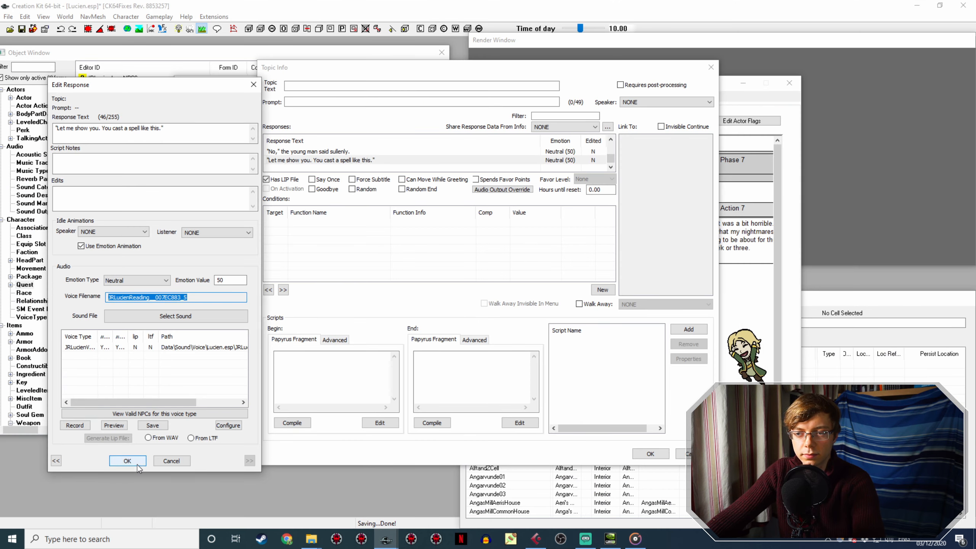
click(137, 463)
double_click(359, 161)
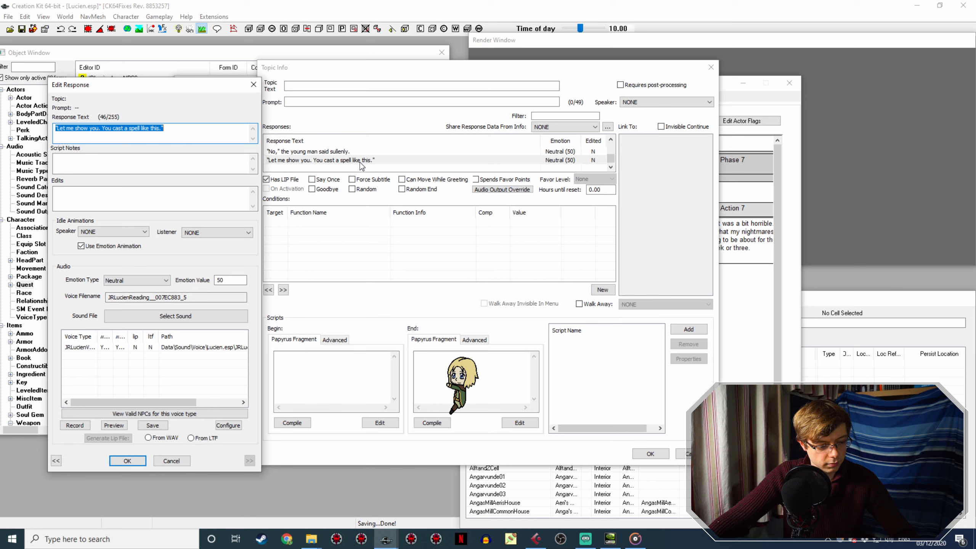
click(228, 346)
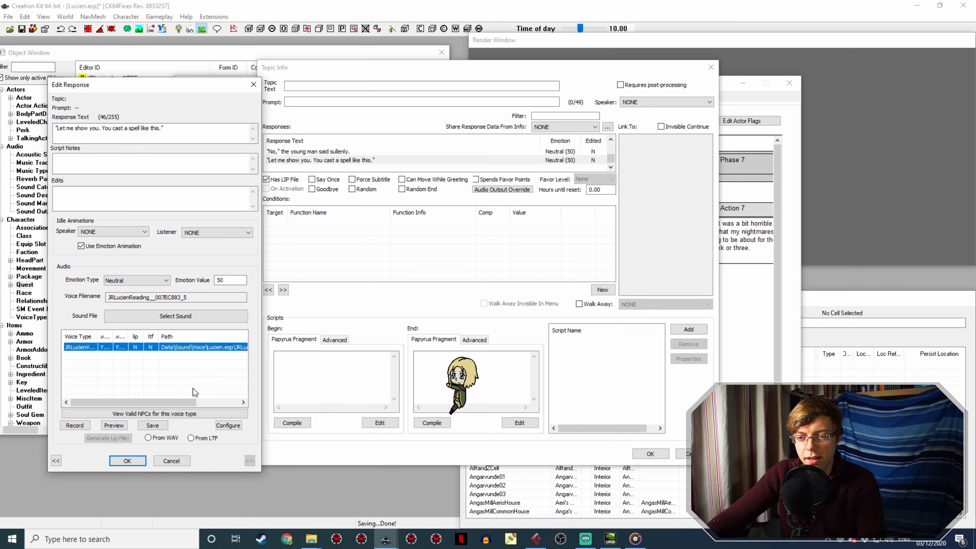
click(175, 439)
click(128, 460)
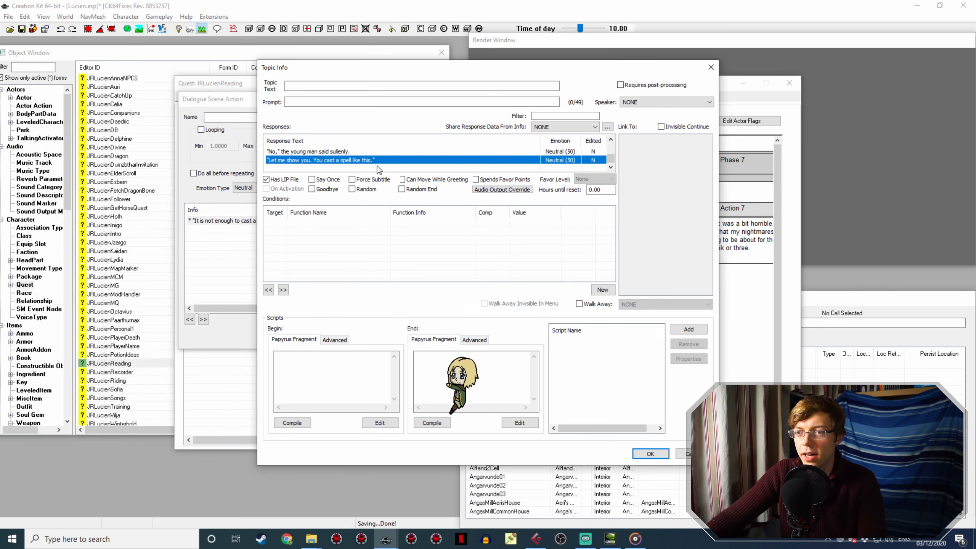
click(650, 454)
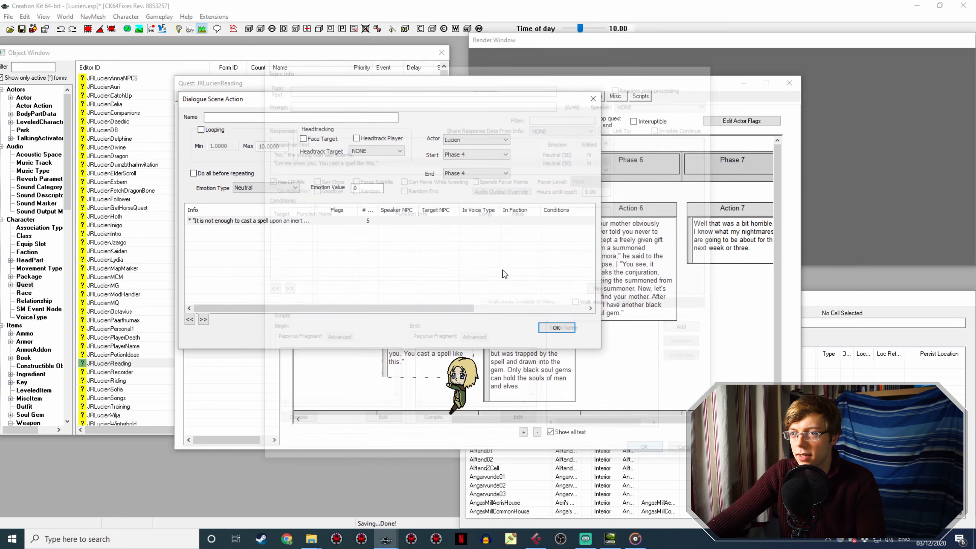
click(553, 328)
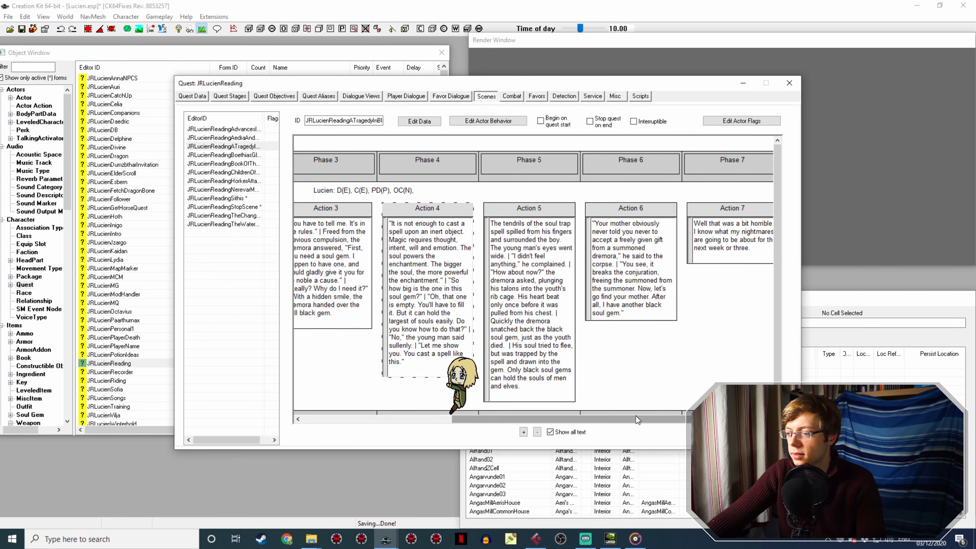
- Open the scene's Action 5 and its first response, "The tendrils of the soul trap spell", and copy that response's voice filename
drag(636, 418, 662, 424)
click(508, 213)
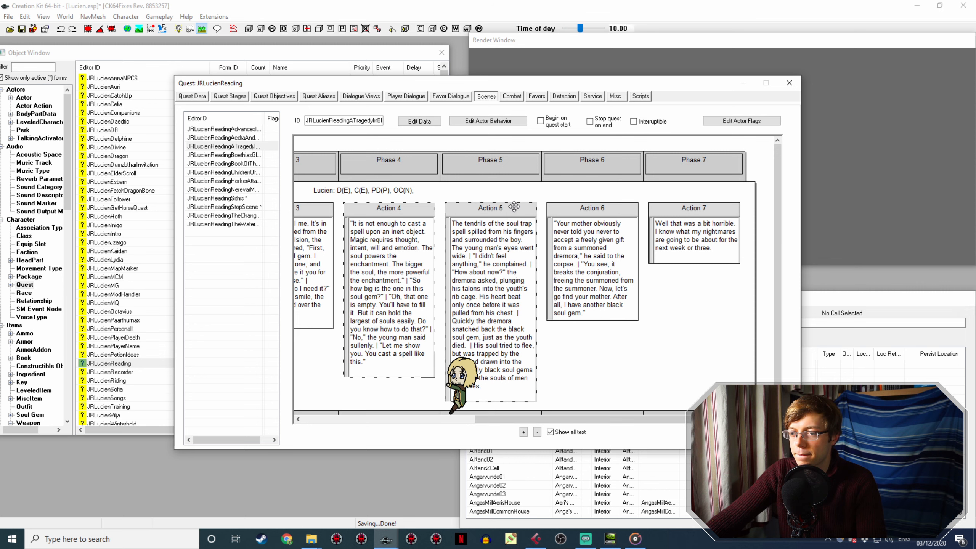
double_click(514, 208)
double_click(303, 221)
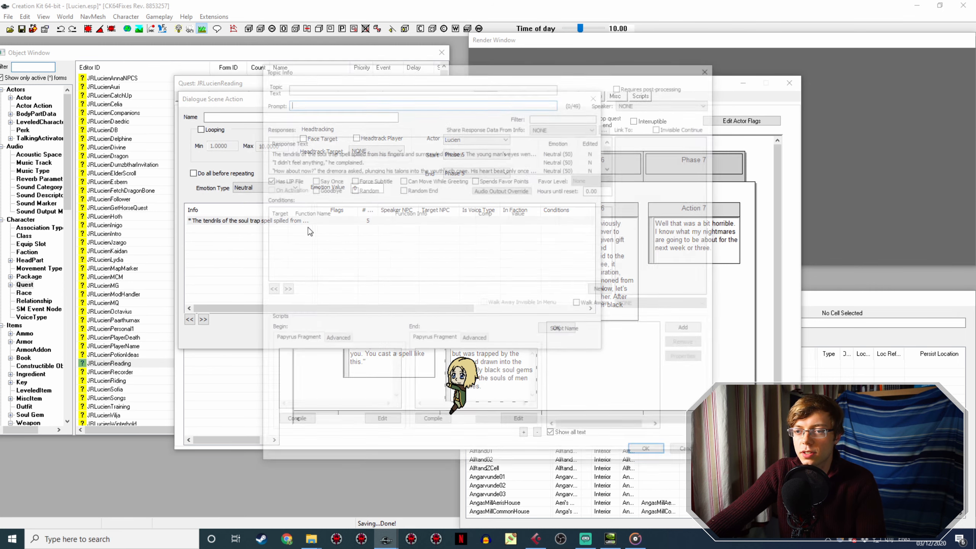
double_click(327, 151)
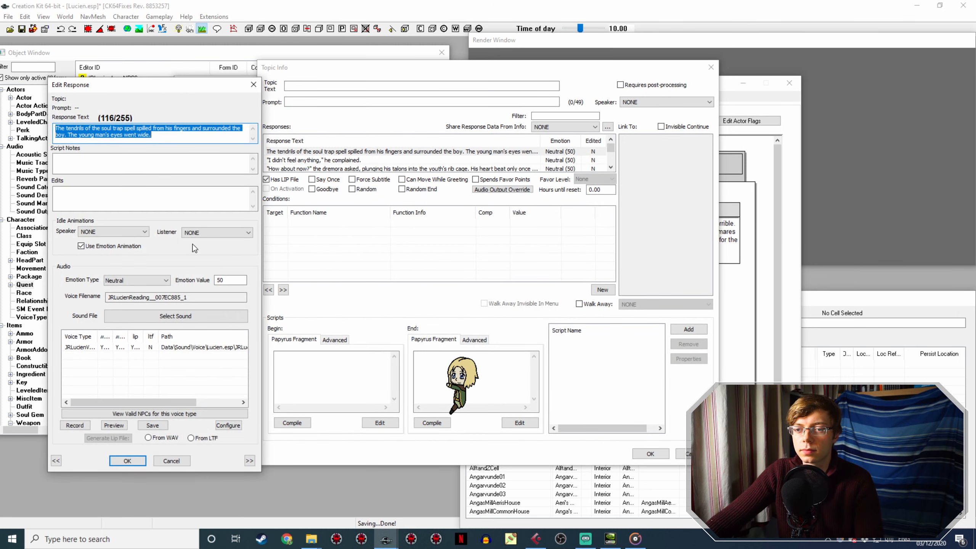
drag(217, 297, 143, 297)
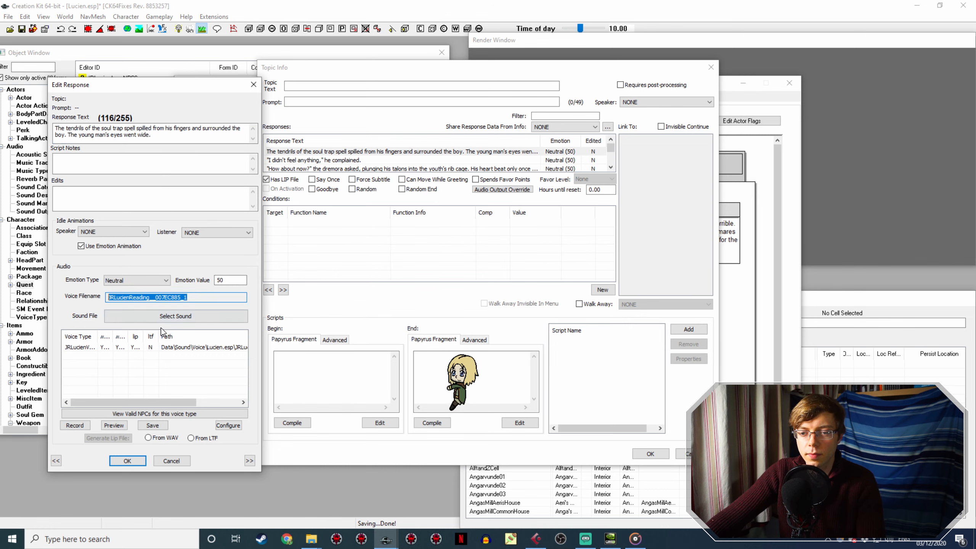
- In the JRLucienVoice folder, play JRLucienReading__007EC885_1.wav and rename it as JRLucienReading__007EC885_1OLD.wav
click(311, 538)
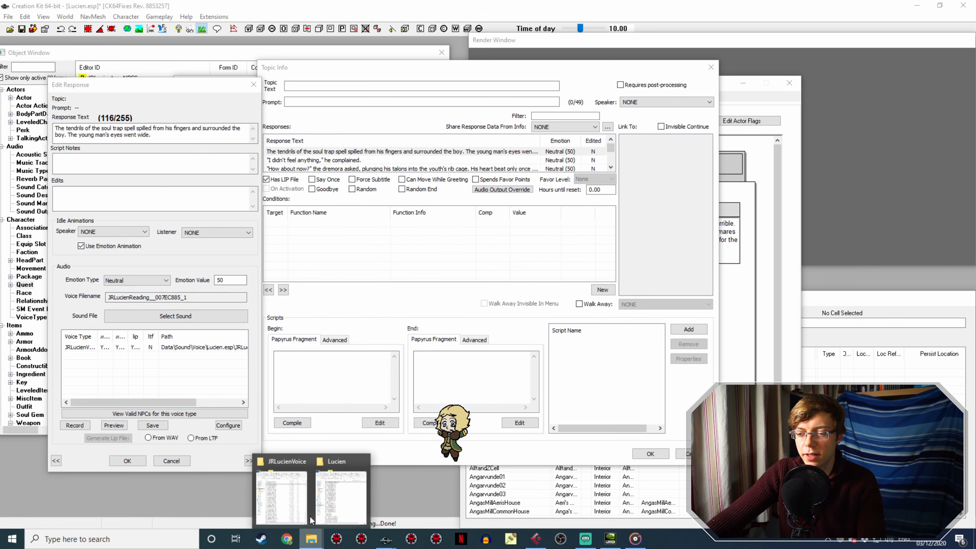
mouse_move(297, 499)
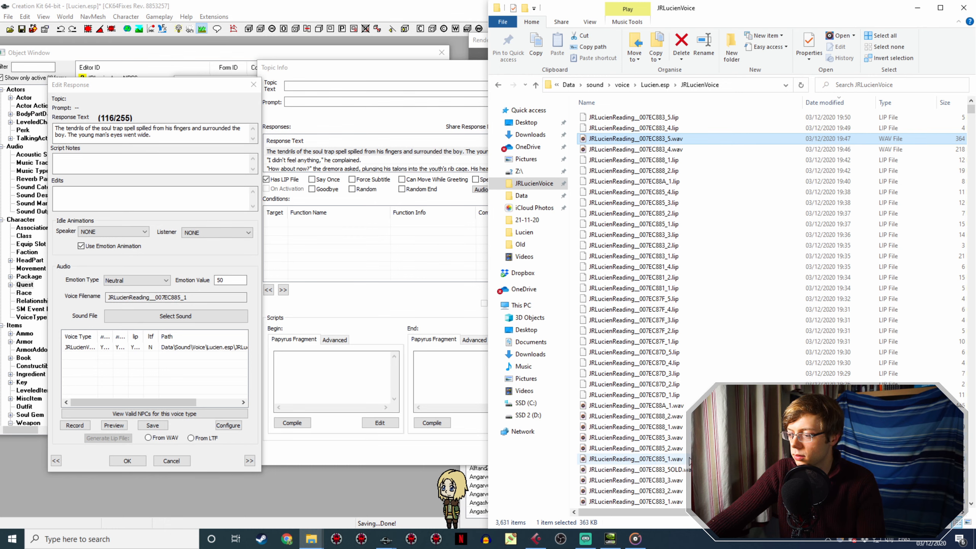
click(687, 458)
double_click(688, 459)
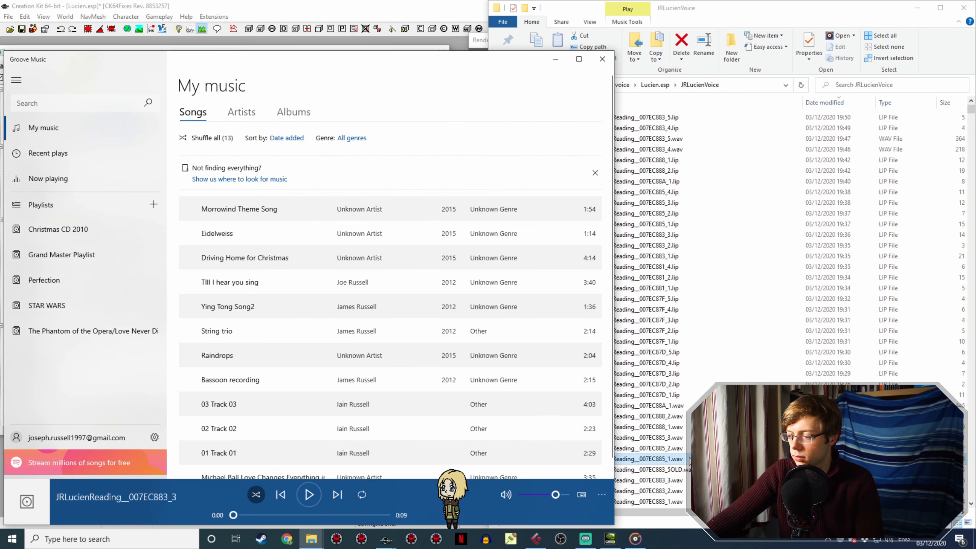
click(601, 58)
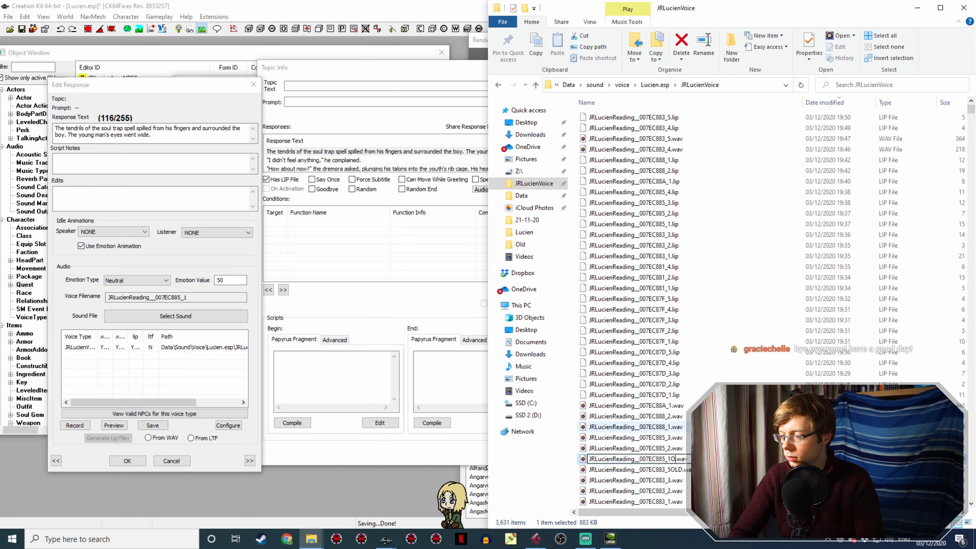
key(Return)
- Play JRLucienReading__007EC883_5OLD.wav and rename it as JRLucienReading__007EC885_1.wav
click(678, 469)
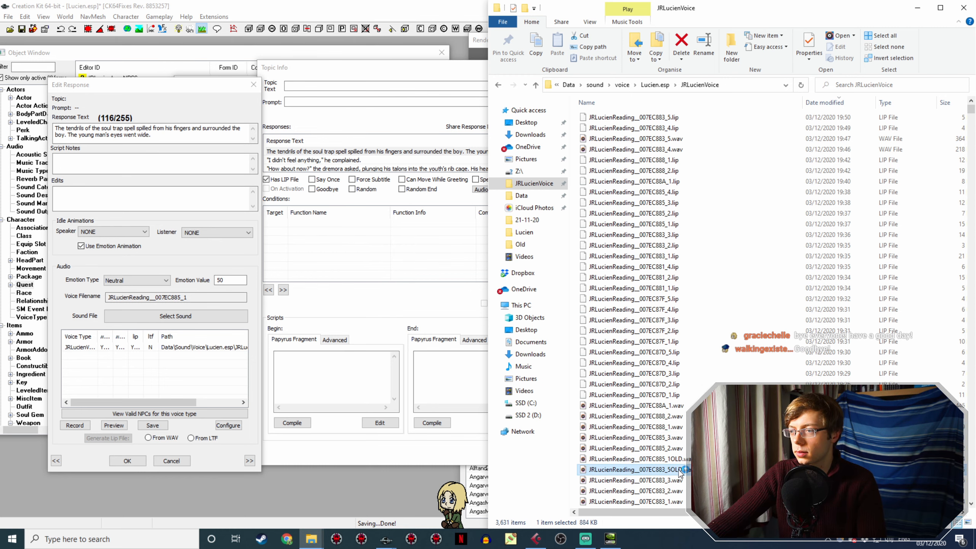
double_click(679, 469)
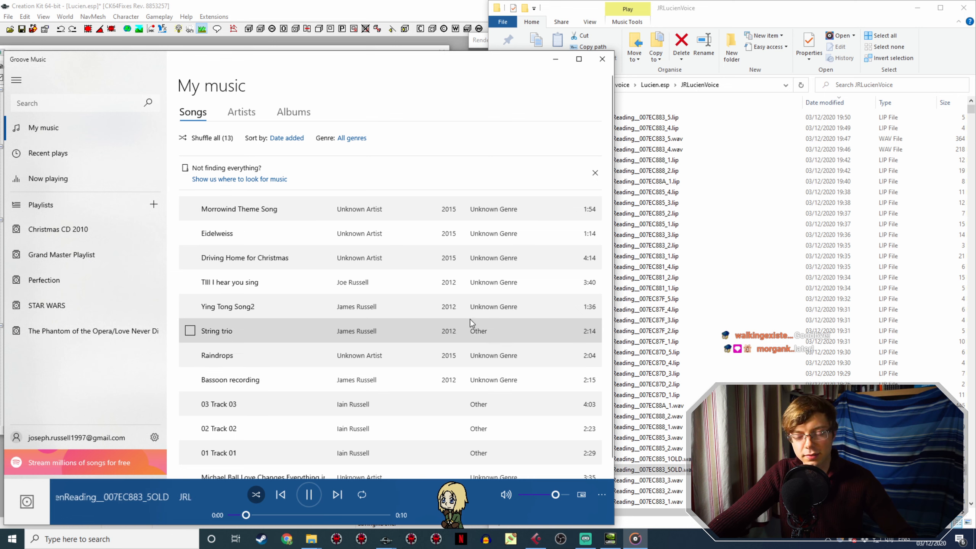
click(602, 59)
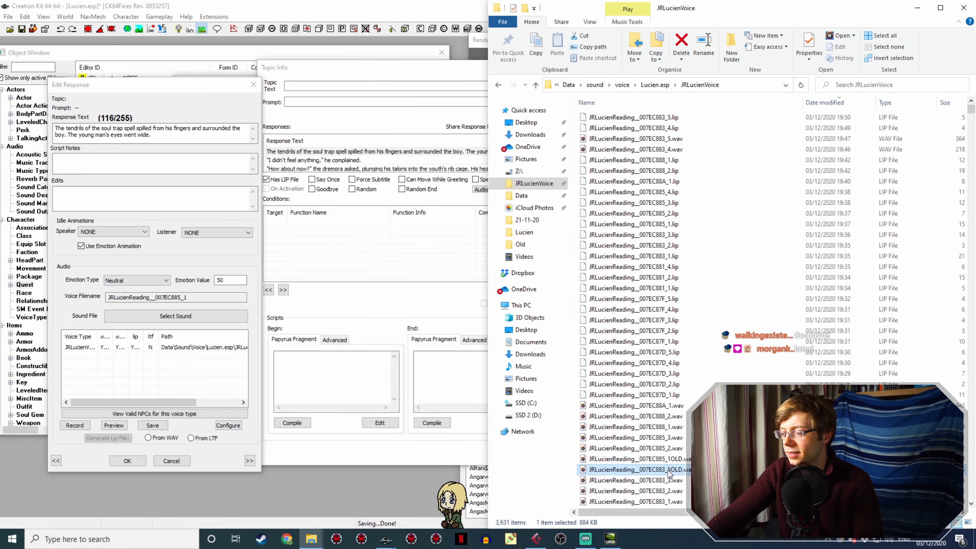
drag(683, 470, 662, 473)
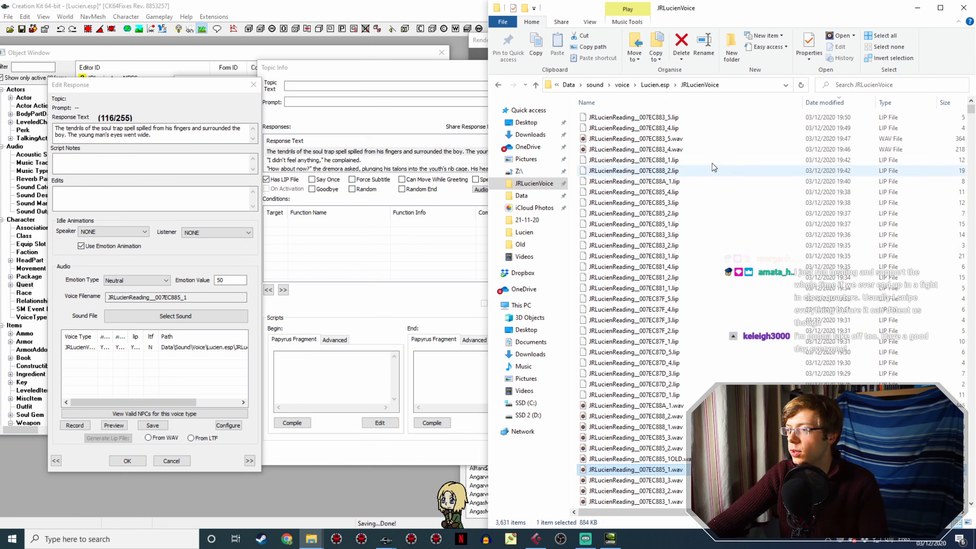
- Delete the outdated lip file JRLucienReading__007EC885_1.lip from the JRLucienVoice folder
click(694, 226)
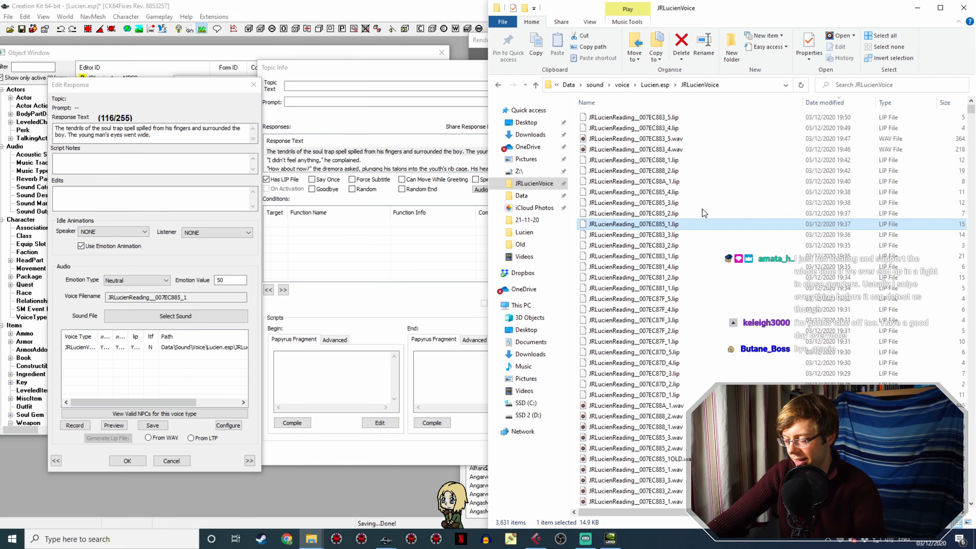
key(Delete)
key(Escape)
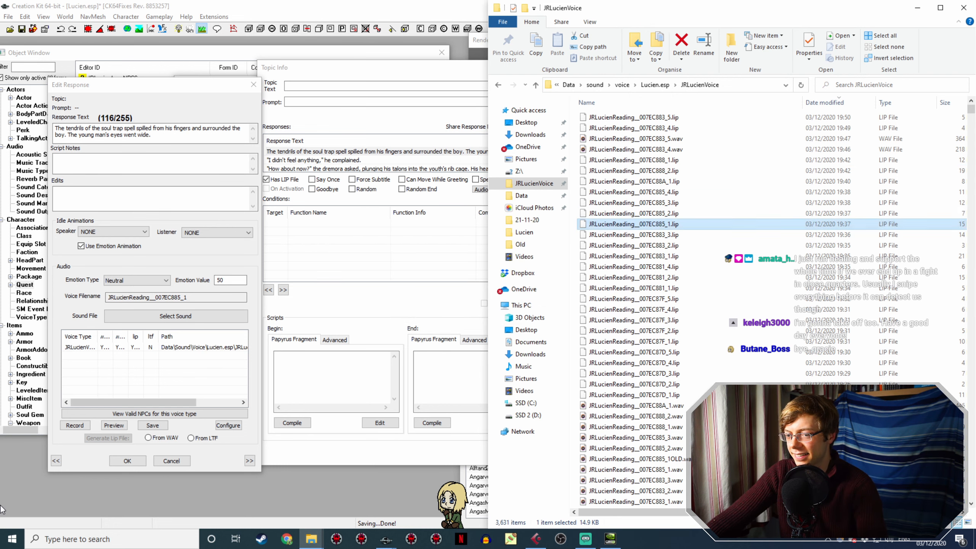
- Reopen the "The tendrils of the soul trap spell" response in Creation Kit, generate its lip file and accept it
click(132, 461)
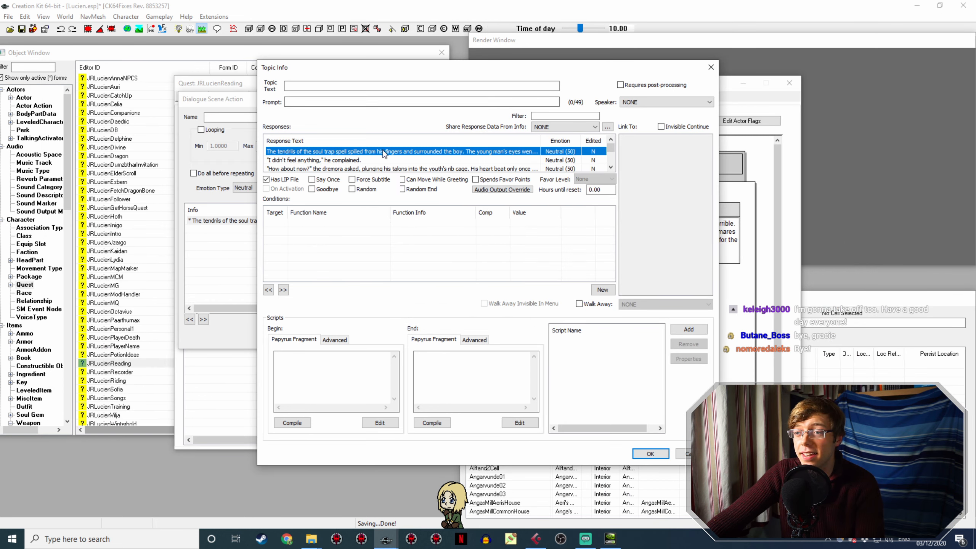
double_click(384, 153)
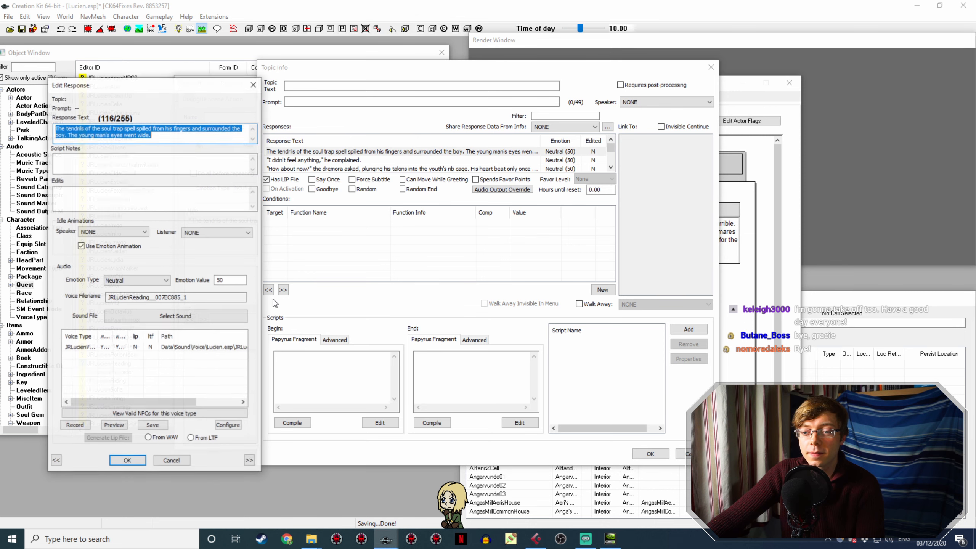
click(168, 436)
click(127, 461)
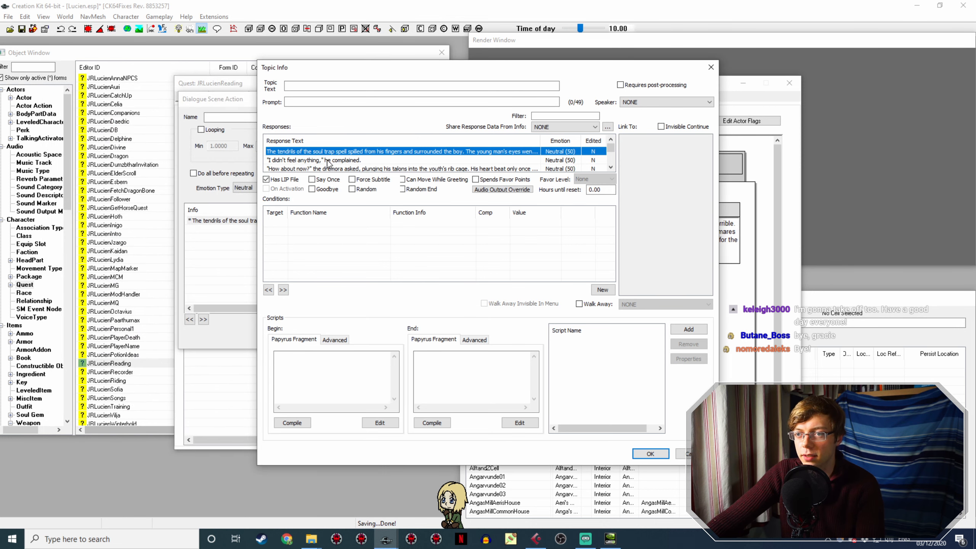
- Open the "I didn't feel anything," he complained response and listen to JRLucienReading__007EC885_1OLD.wav and JRLucienReading__007EC885_2.wav in the JRLucienVoice folder
double_click(335, 159)
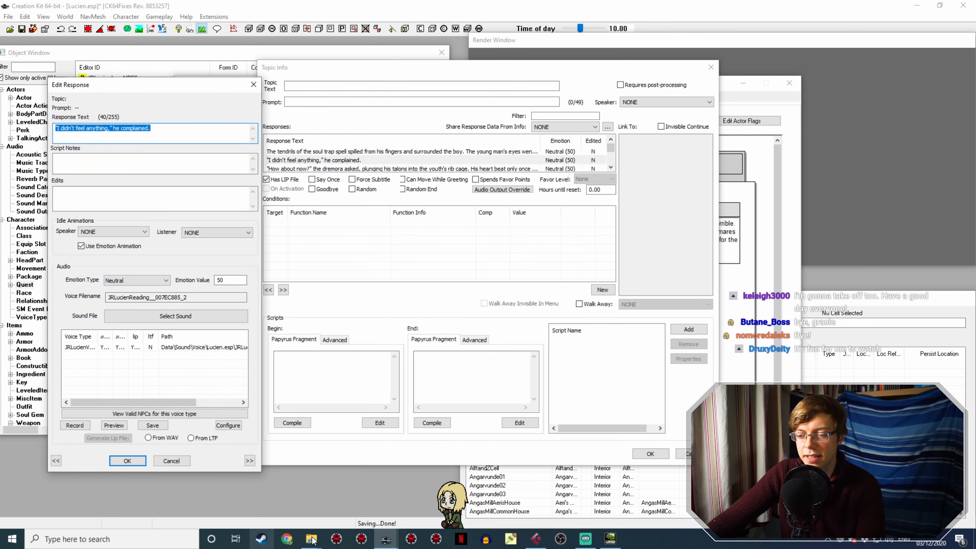
mouse_move(312, 539)
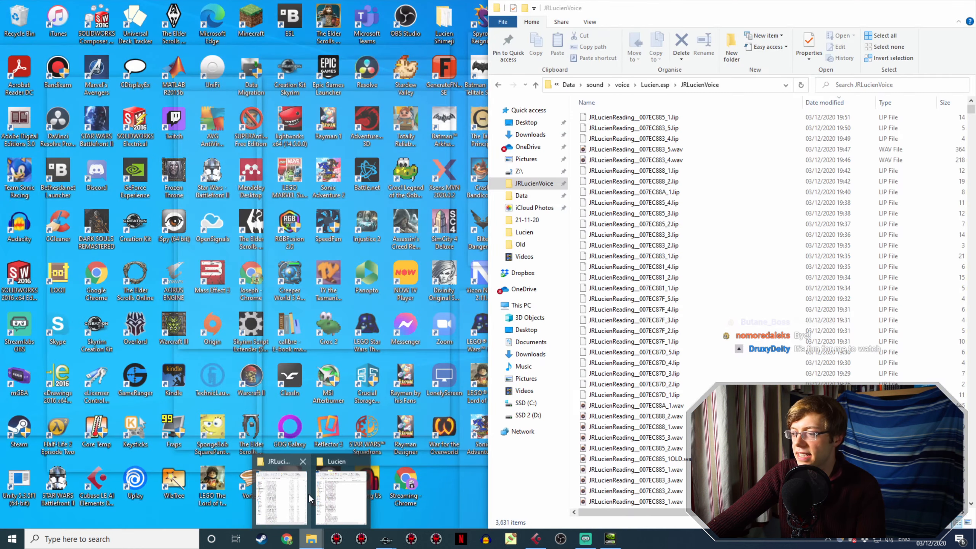
click(308, 494)
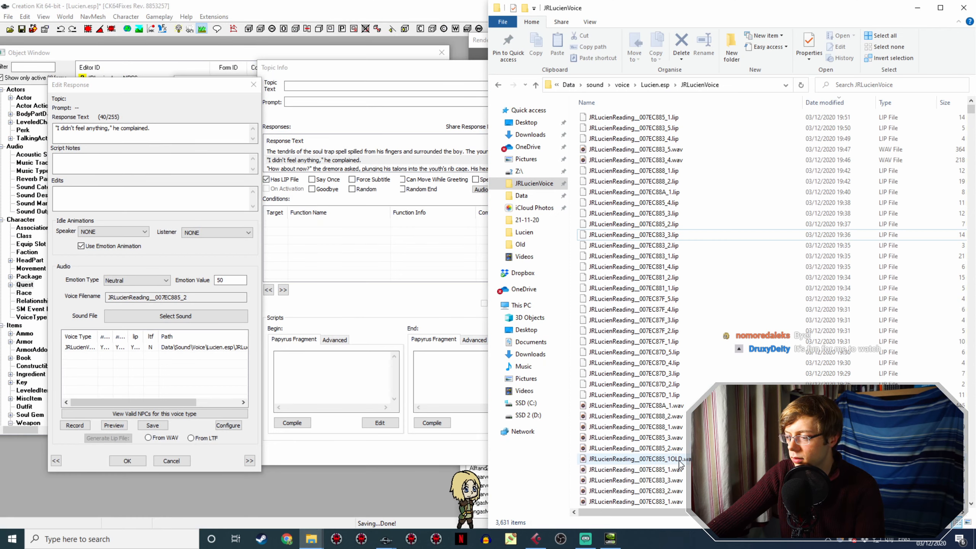
click(652, 458)
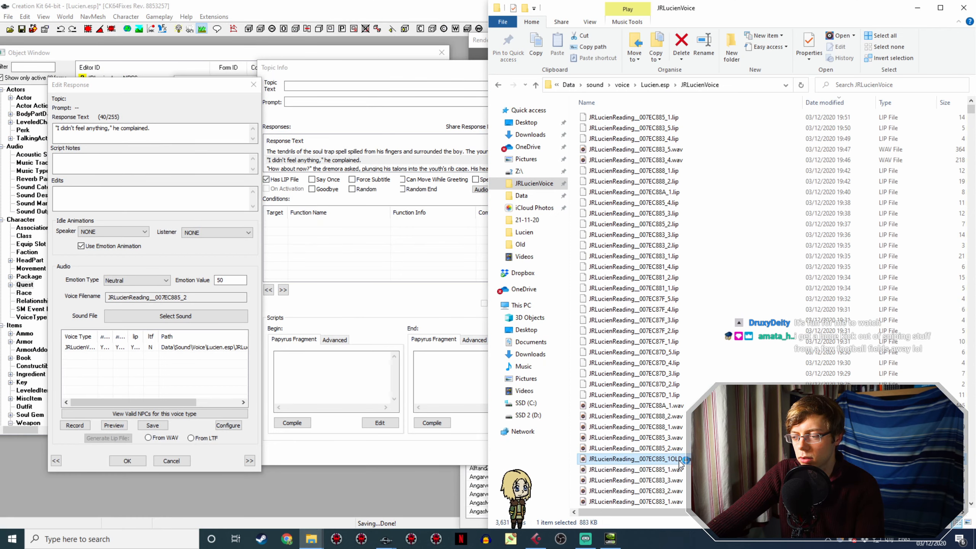
double_click(680, 460)
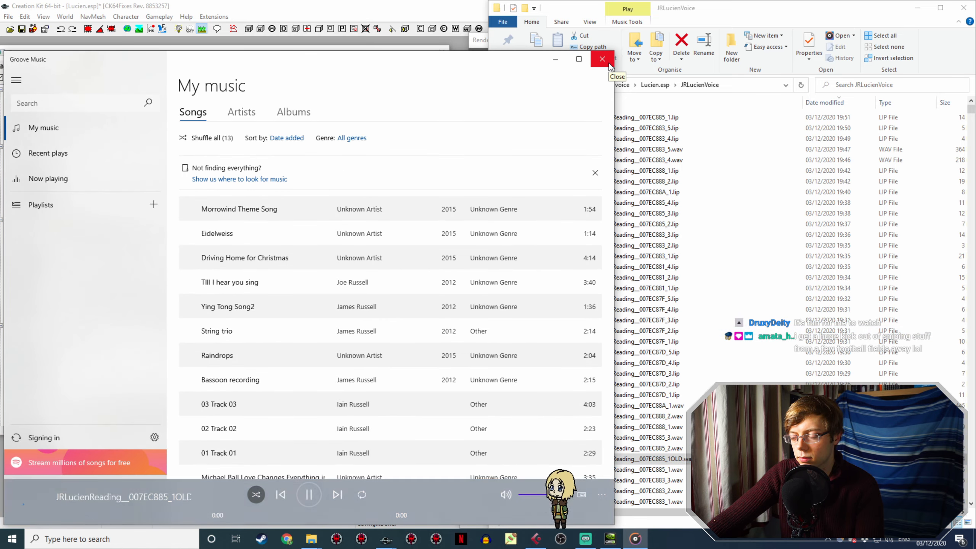
click(608, 63)
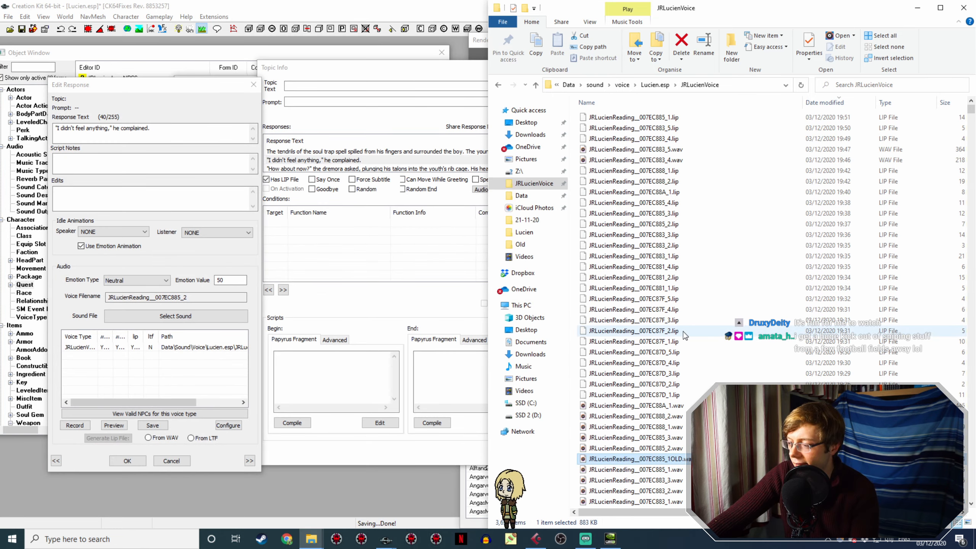
click(679, 449)
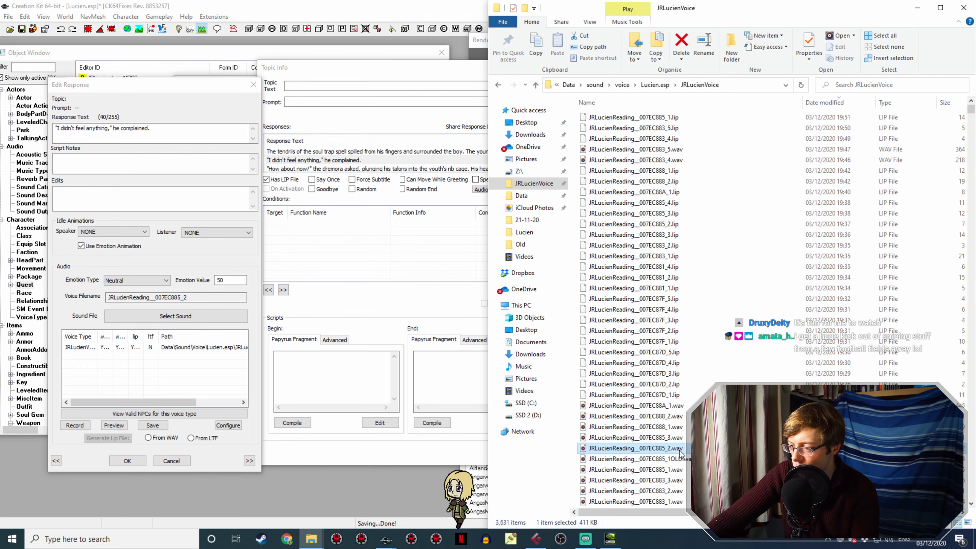
double_click(680, 449)
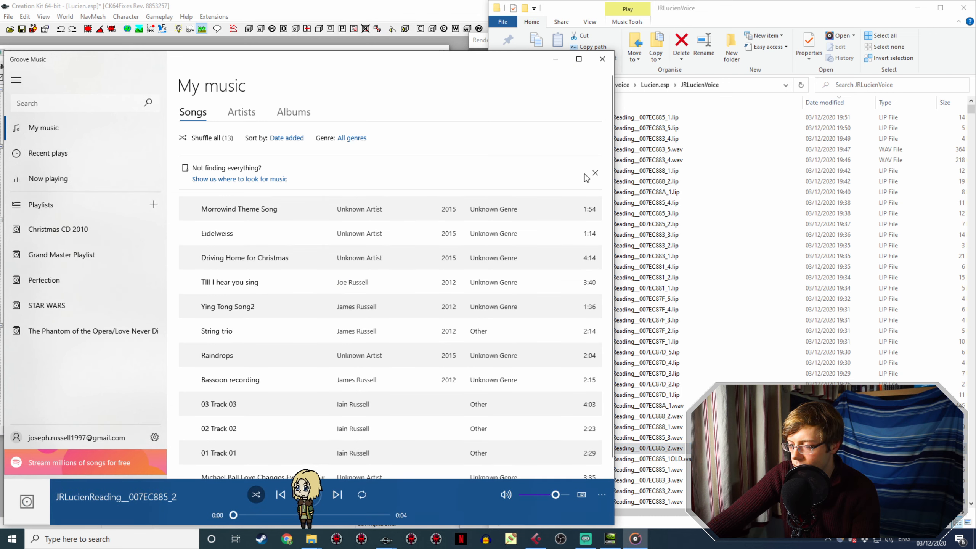
click(602, 59)
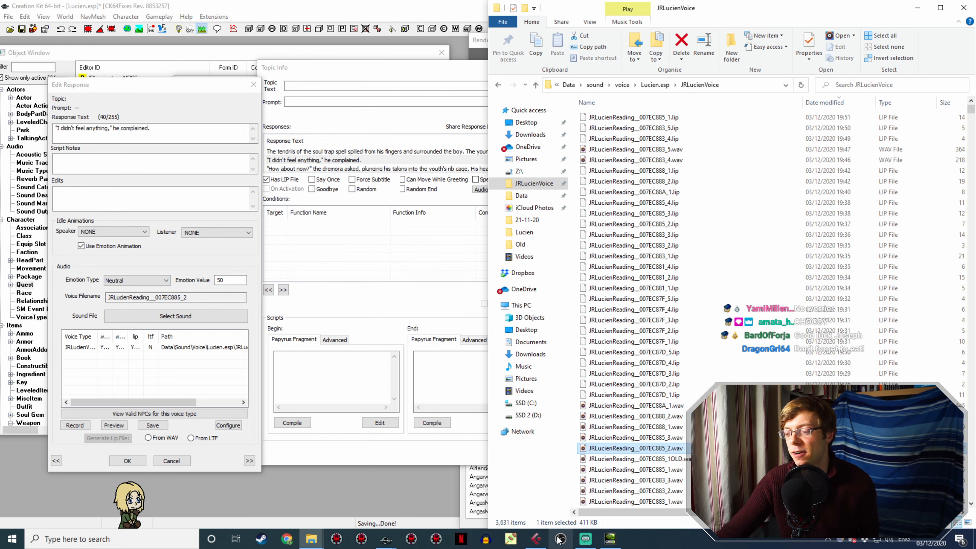
- Switch to Streamlabs OBS and transition the live output to the Camera scene
click(584, 539)
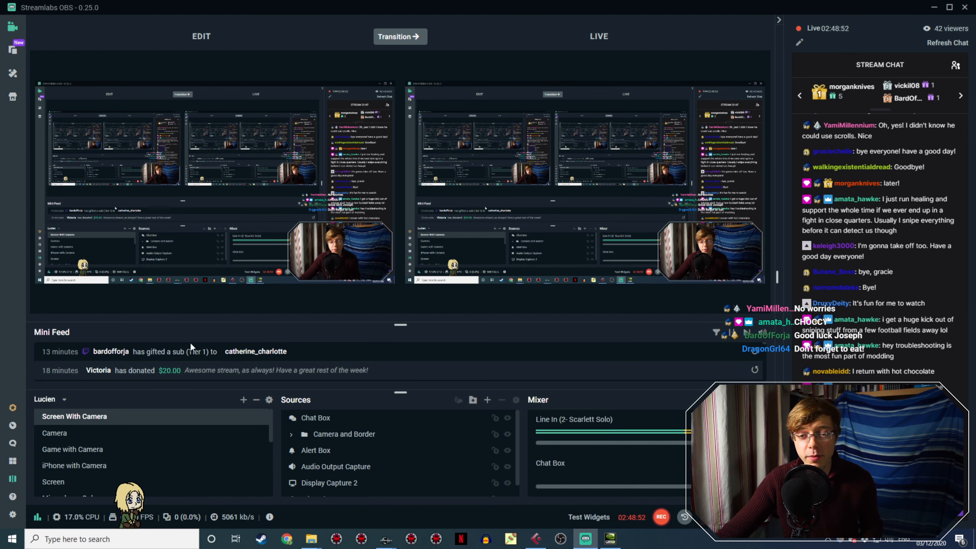
click(83, 434)
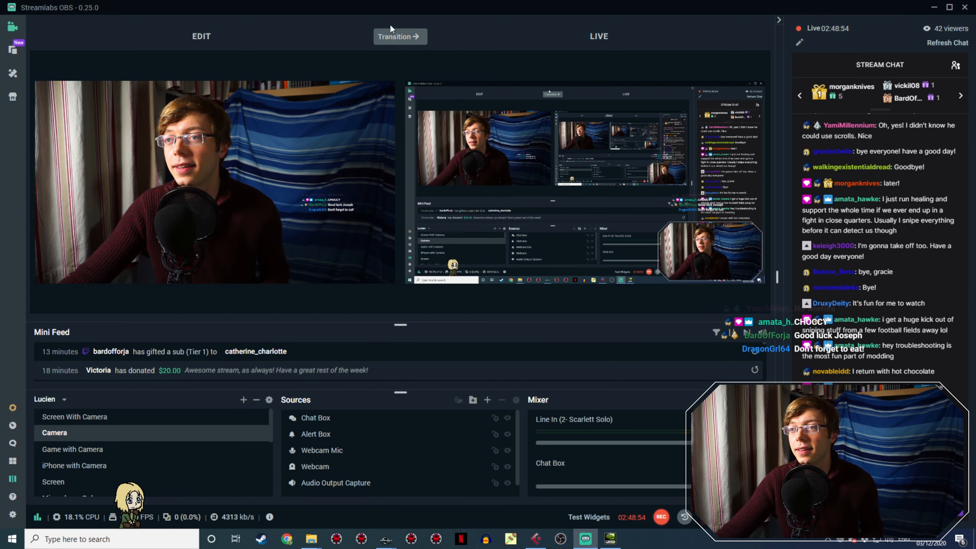
click(398, 37)
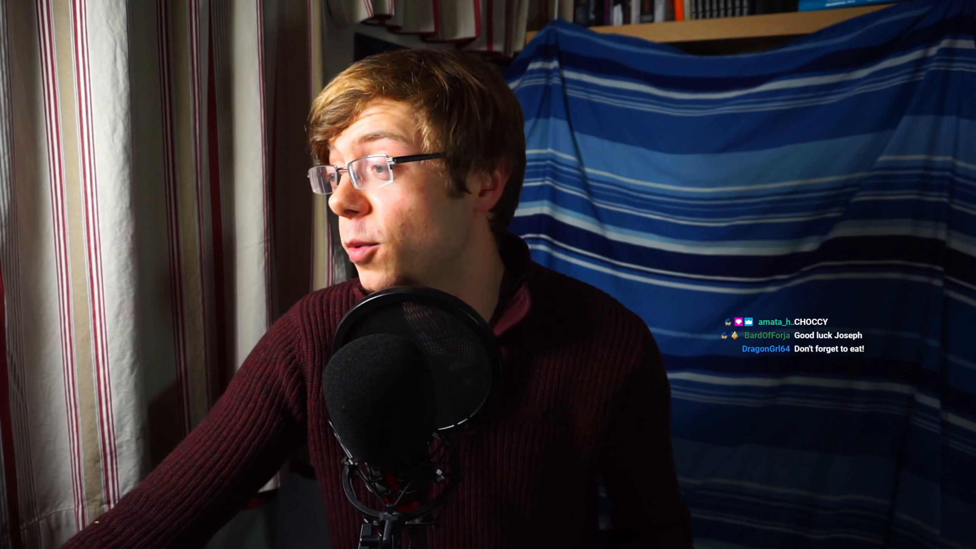